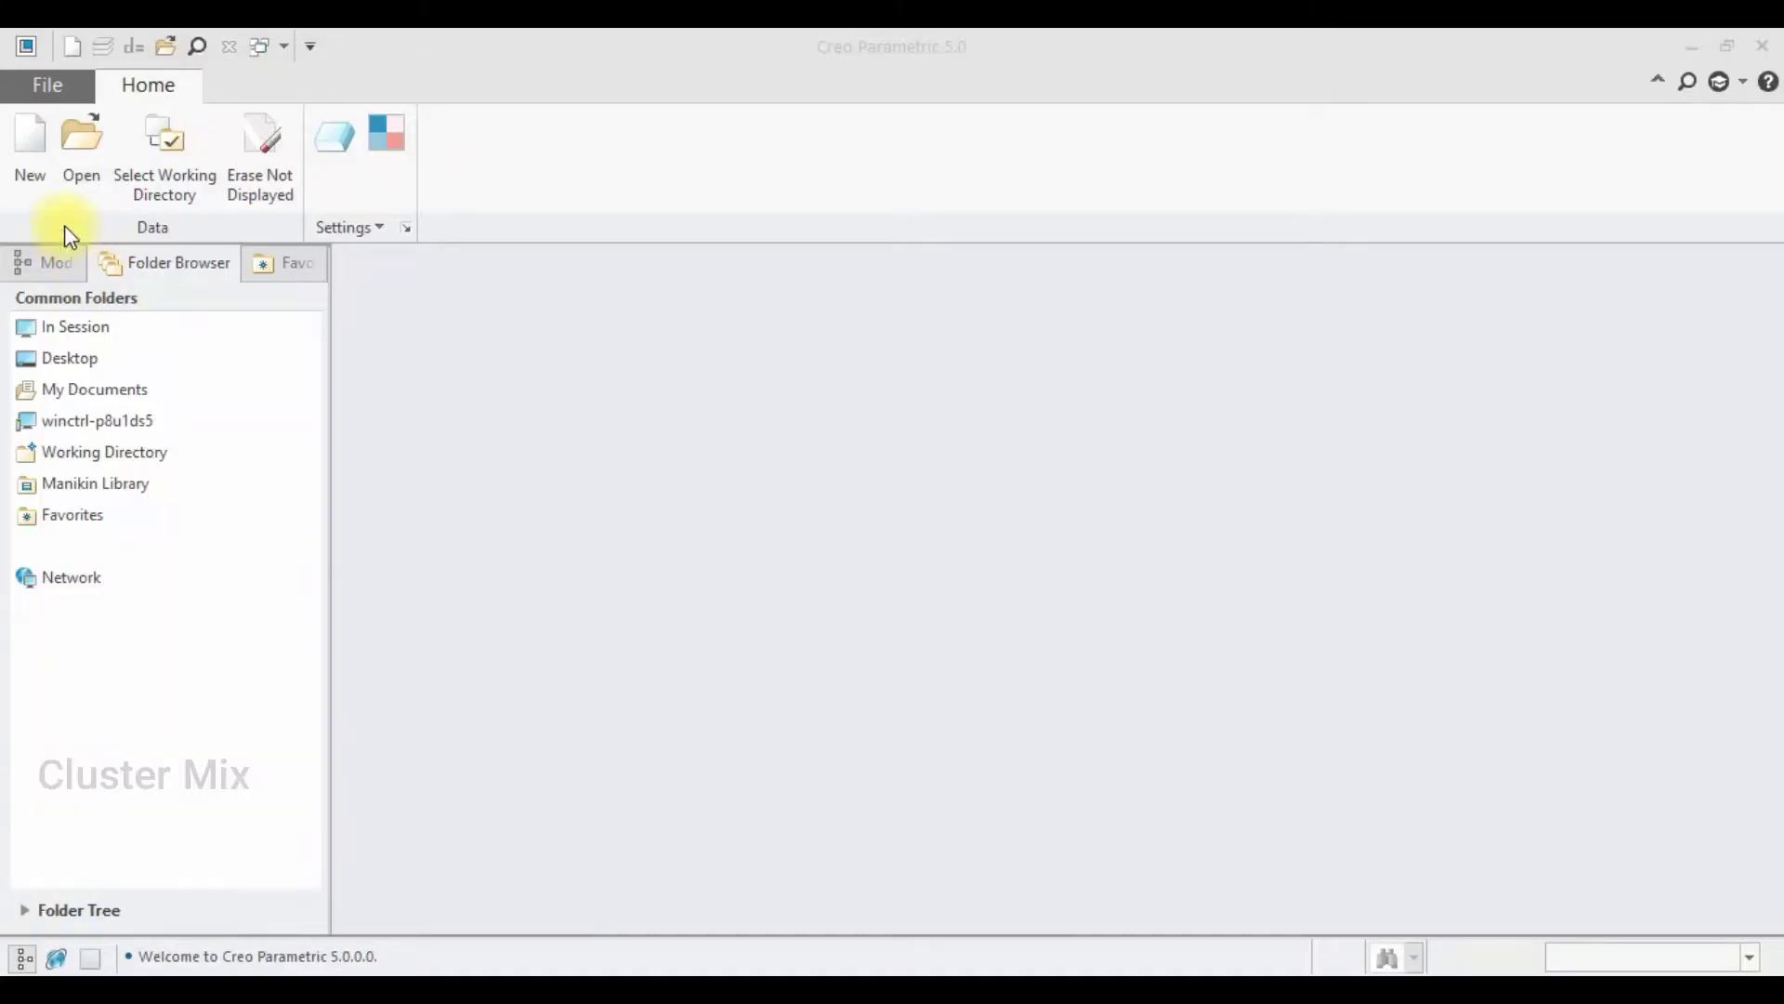
Step: Create a new solid part with the default name and the default template
{"action": "left_click", "coordinate": [8, 119]}
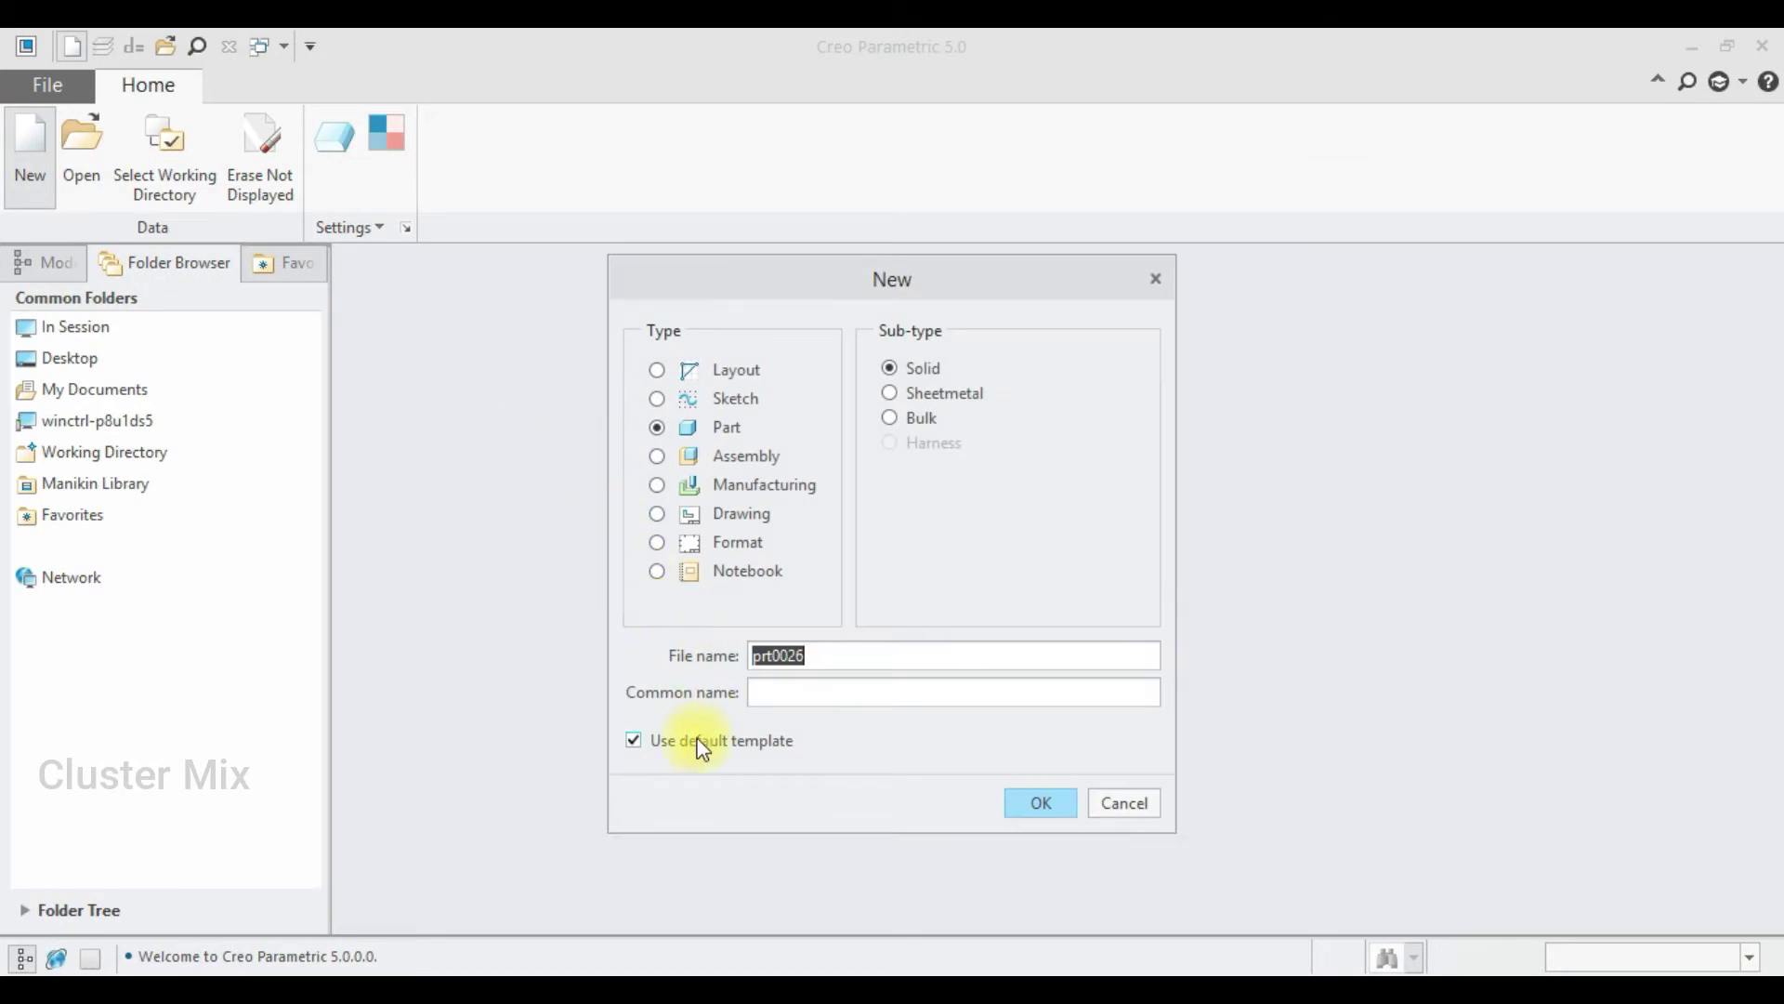
{"action": "left_click", "coordinate": [1020, 805]}
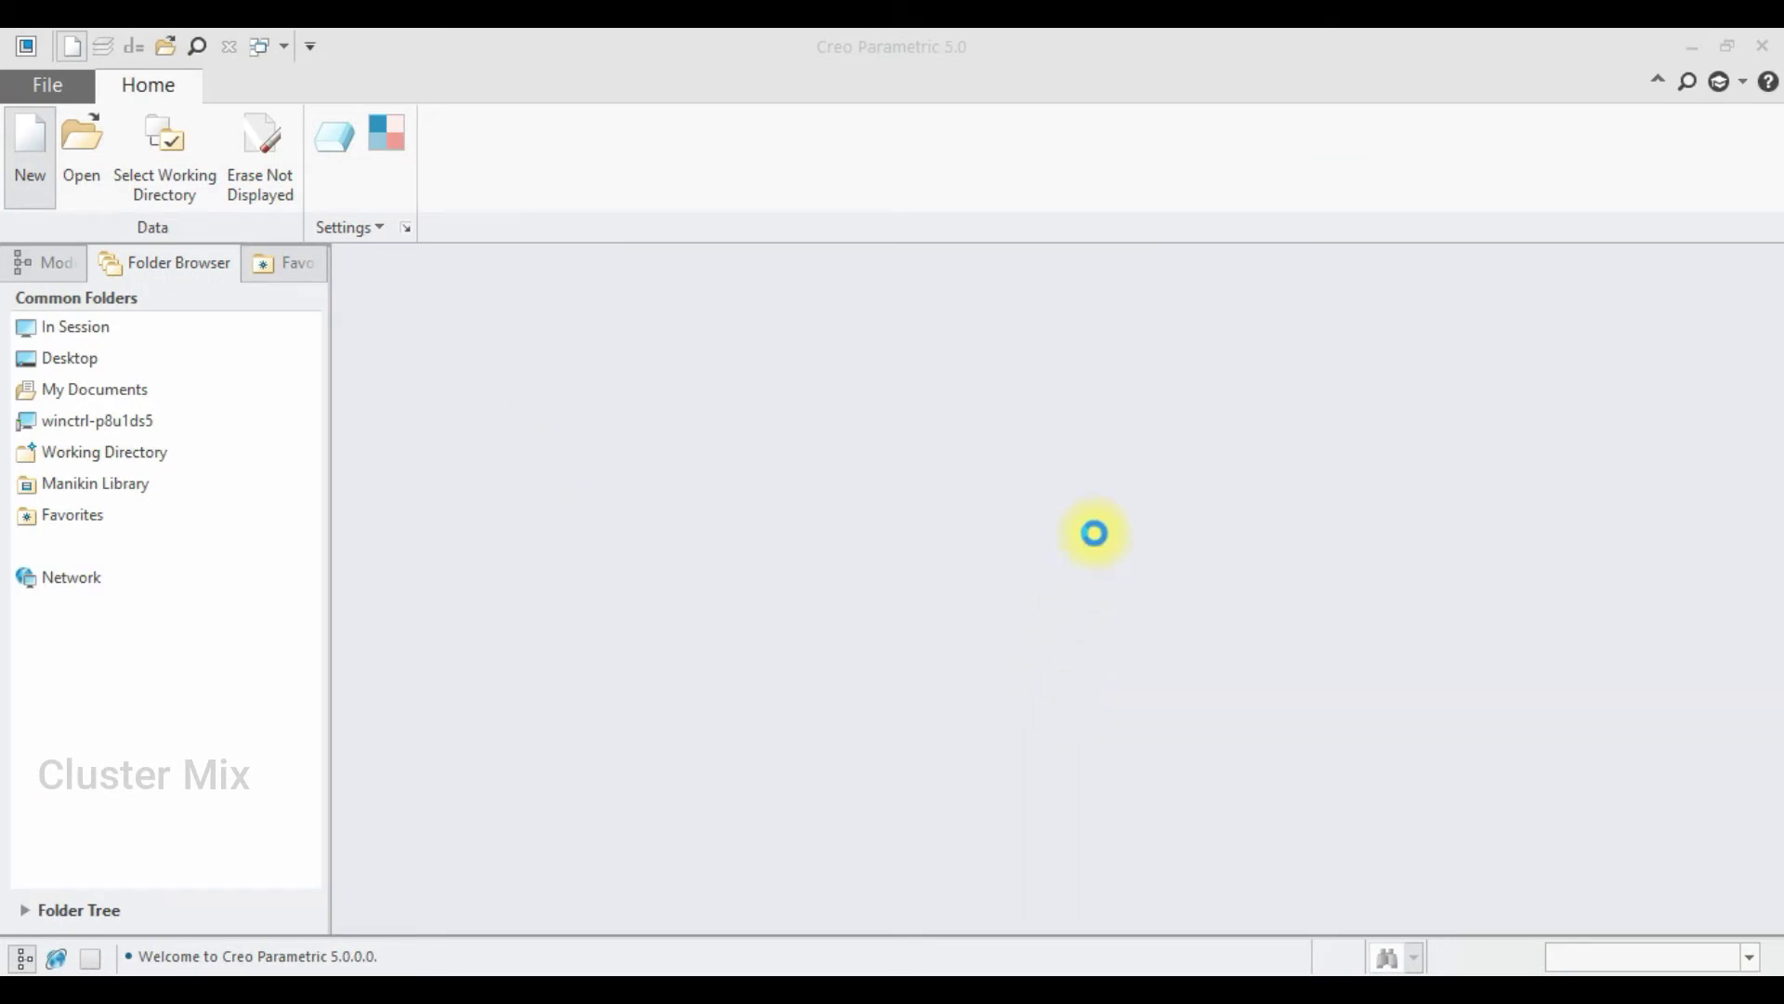
{"action": "left_click_drag", "start_coordinate": [1102, 370], "coordinate": [1107, 429]}
{"action": "double_click", "coordinate": [733, 410]}
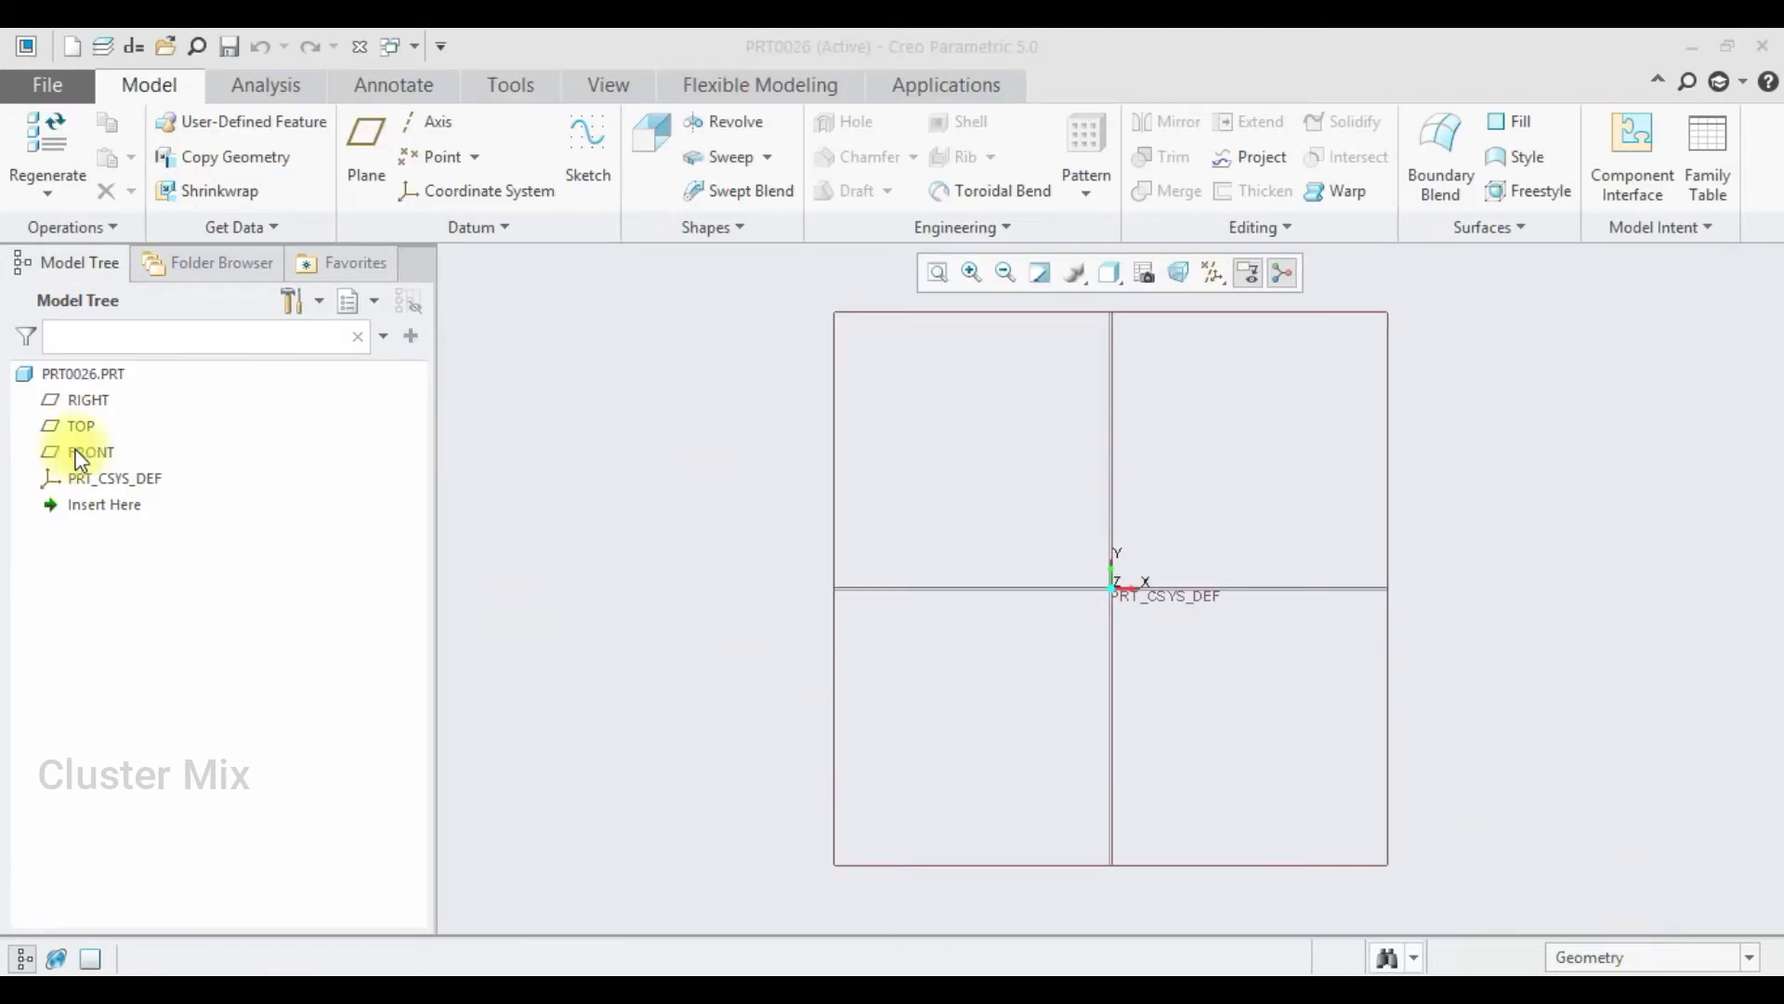
Step: Sketch a rectangle about 170 high on the FRONT plane, with its lower corner at the origin and one side on the vertical reference
{"action": "left_click", "coordinate": [81, 453]}
{"action": "left_click", "coordinate": [127, 290]}
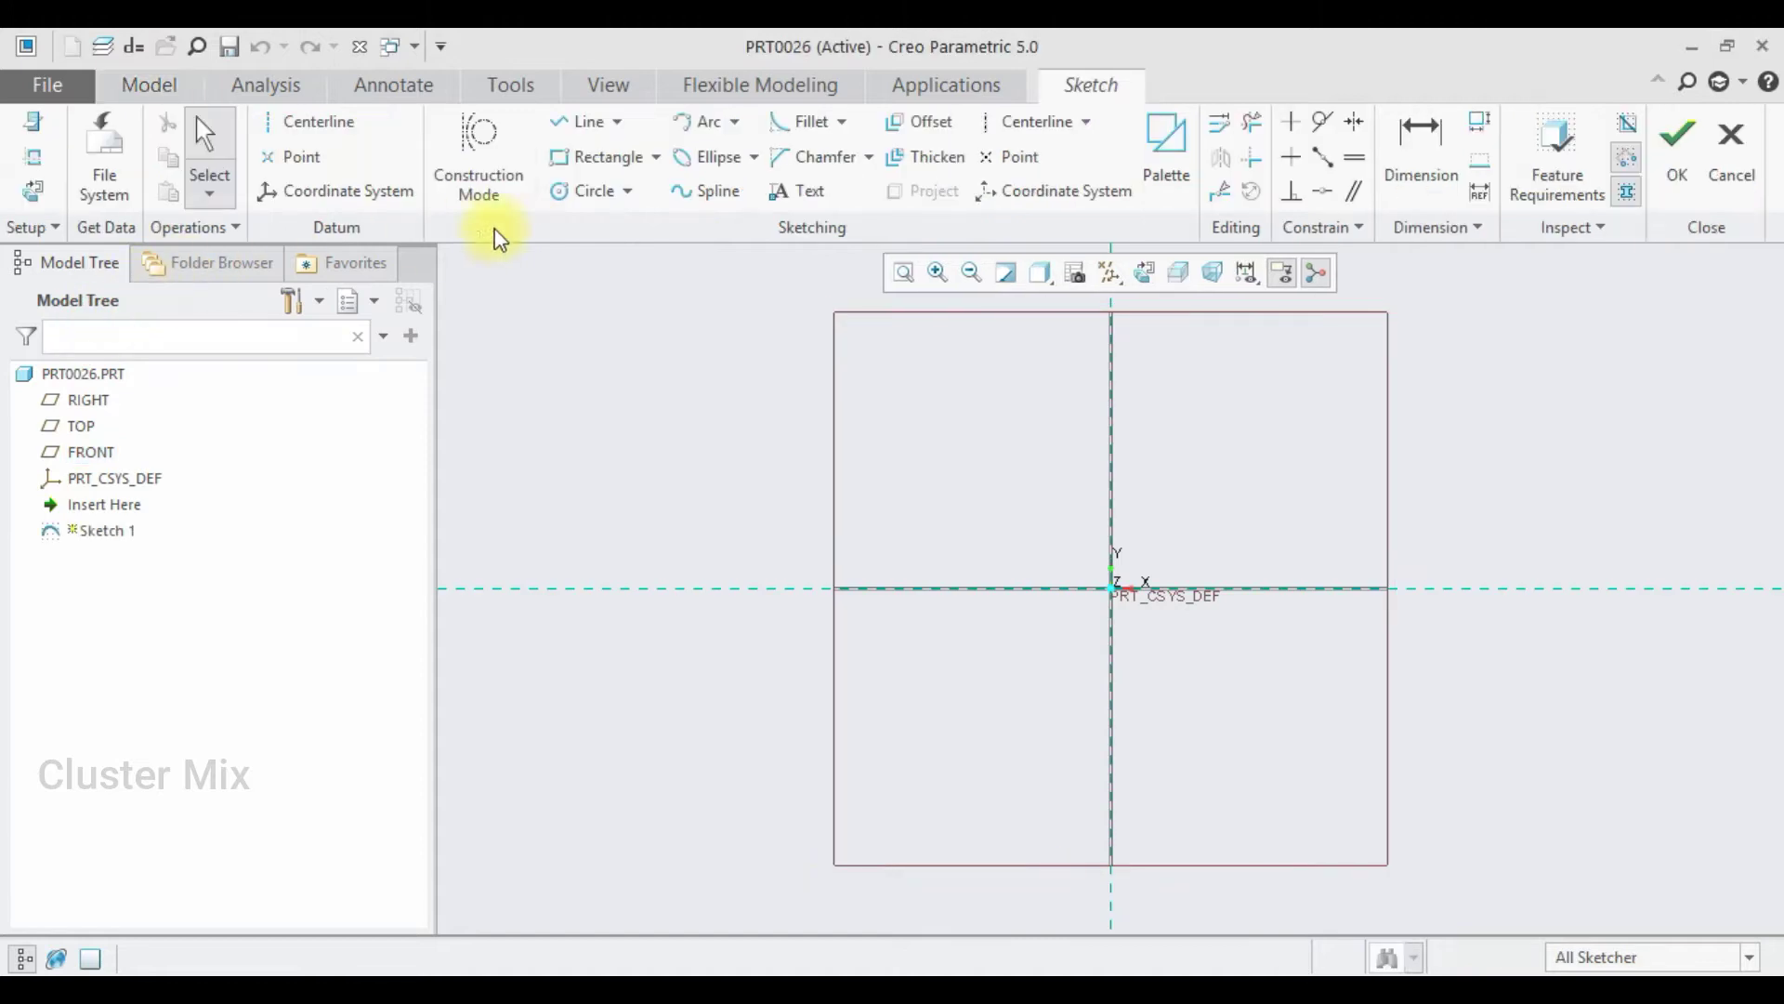
{"action": "left_click", "coordinate": [602, 156]}
{"action": "left_click", "coordinate": [1113, 588]}
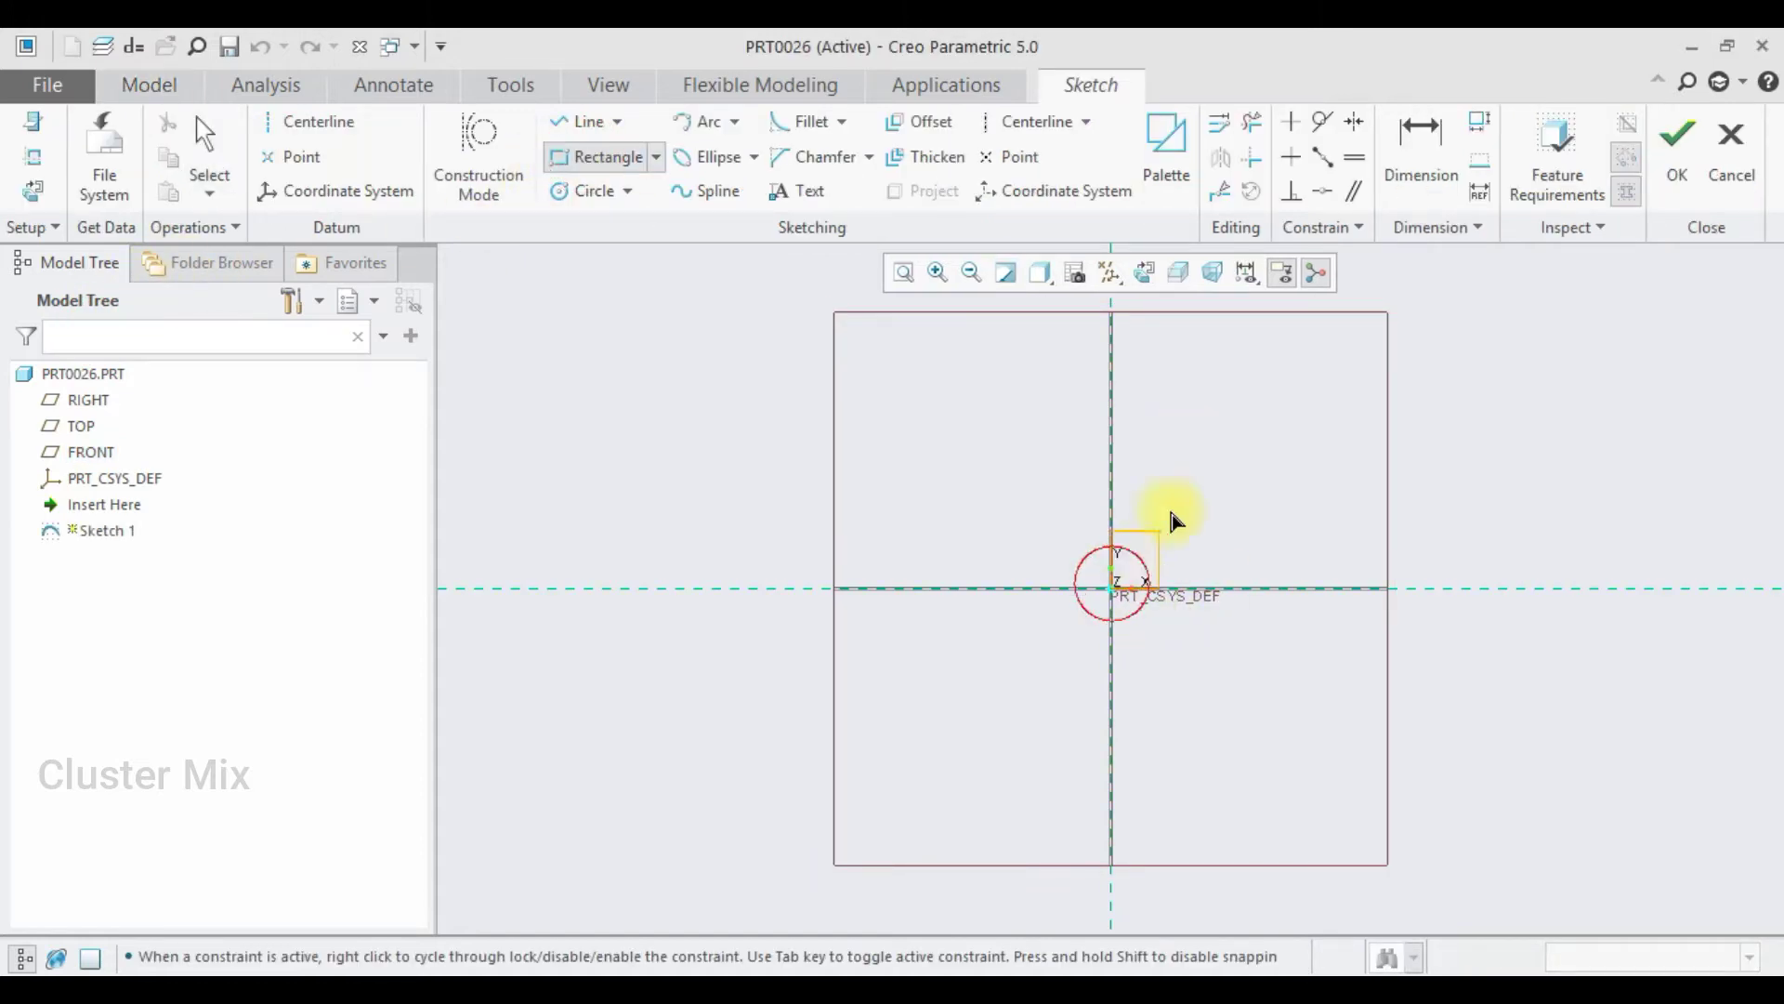
{"action": "left_click", "coordinate": [1199, 405]}
{"action": "middle_click", "coordinate": [1203, 469]}
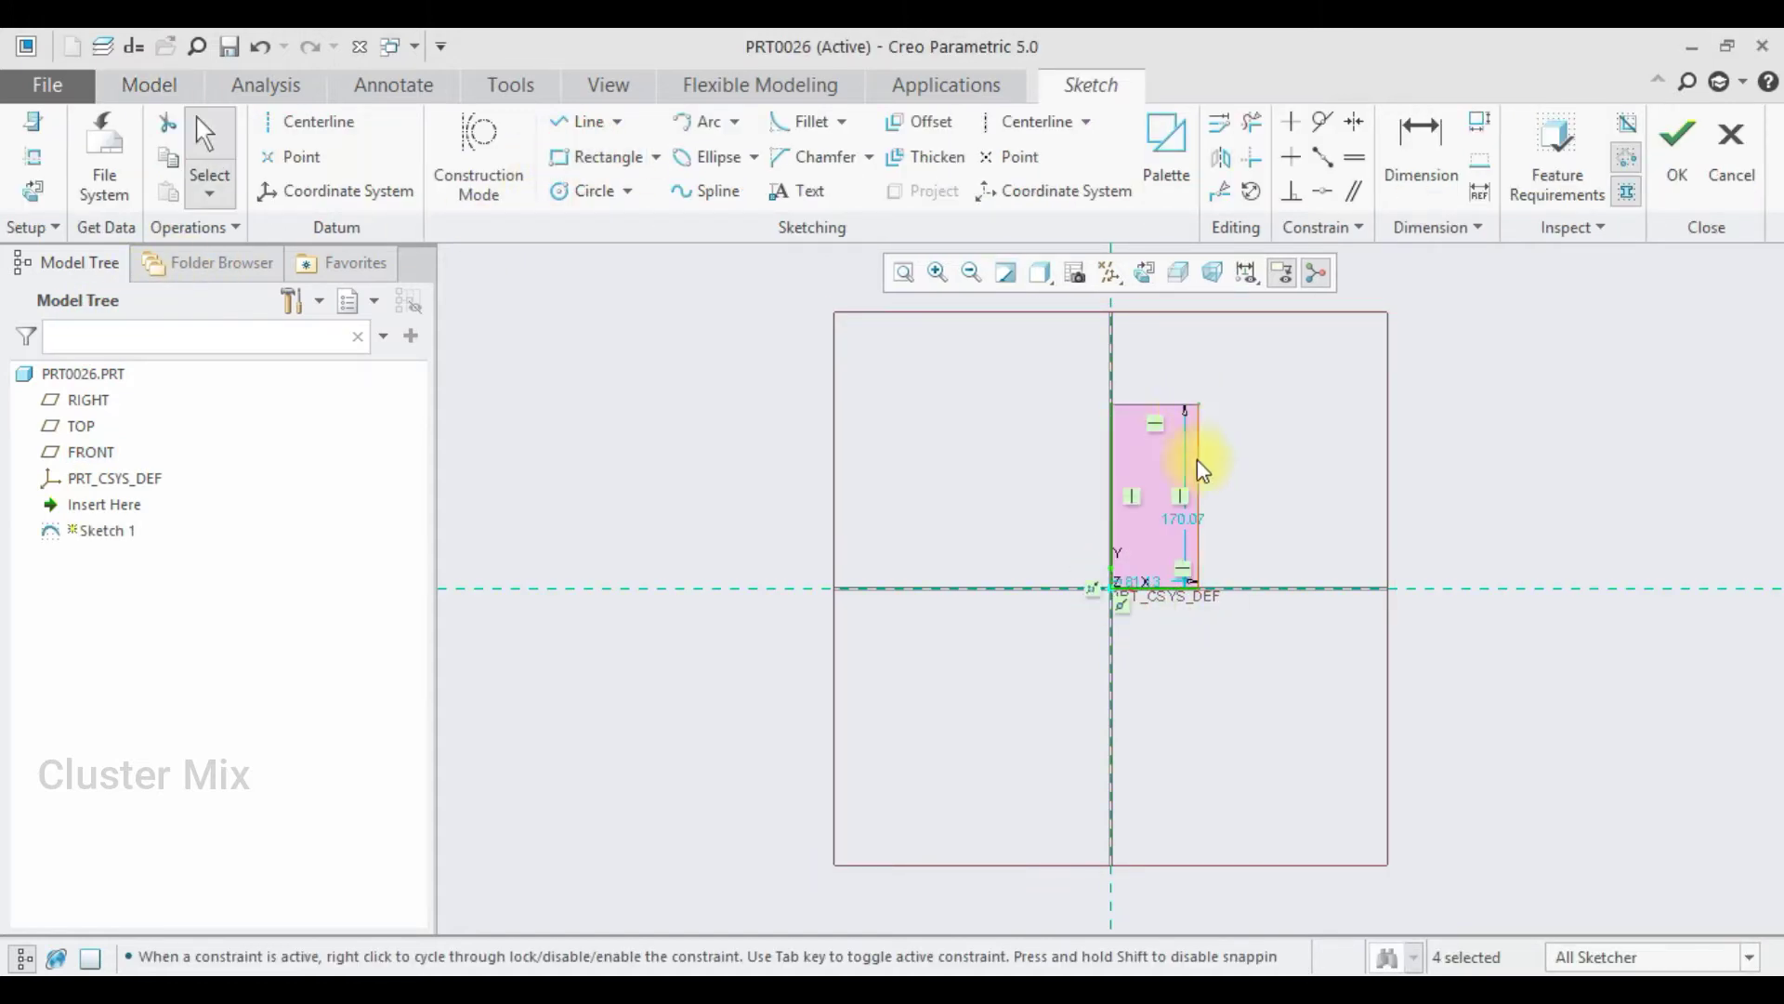
Step: Set the rectangle's height to 500 and its width to 50, and finish the sketch
{"action": "double_click", "coordinate": [1190, 527]}
{"action": "type", "text": "50"}
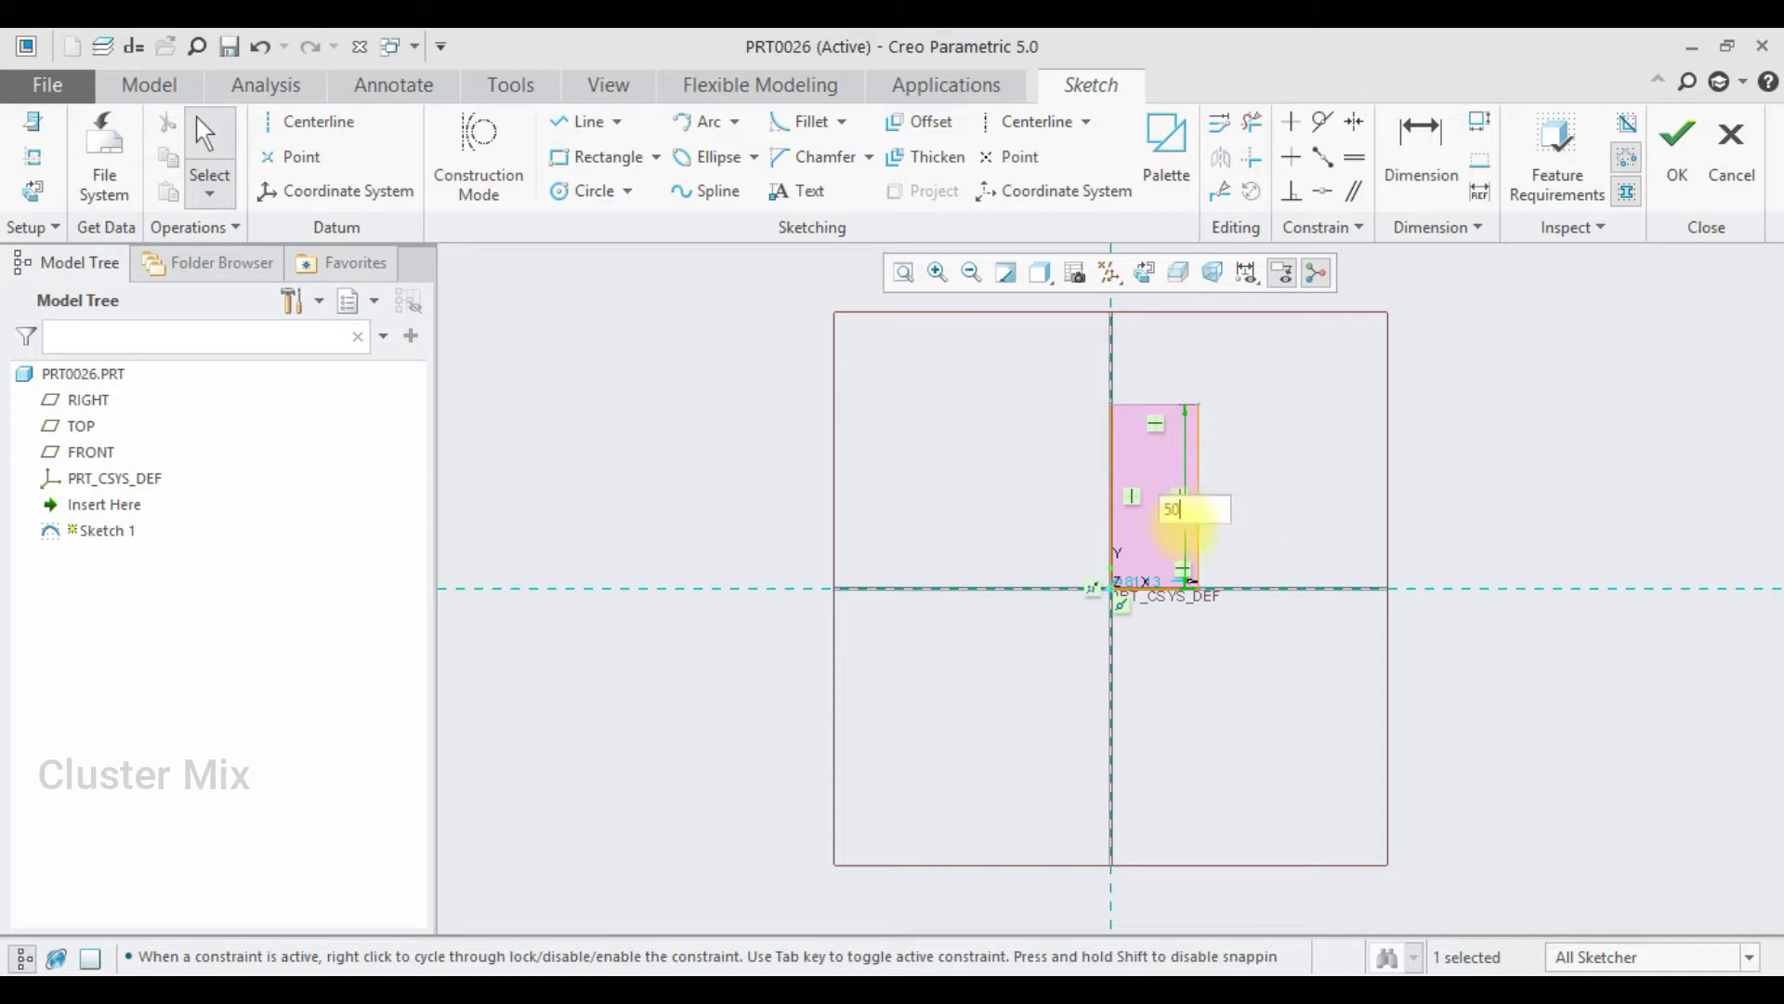
{"action": "type", "text": "0"}
{"action": "key", "text": "Return"}
{"action": "double_click", "coordinate": [1141, 571]}
{"action": "type", "text": "50"}
{"action": "key", "text": "Return"}
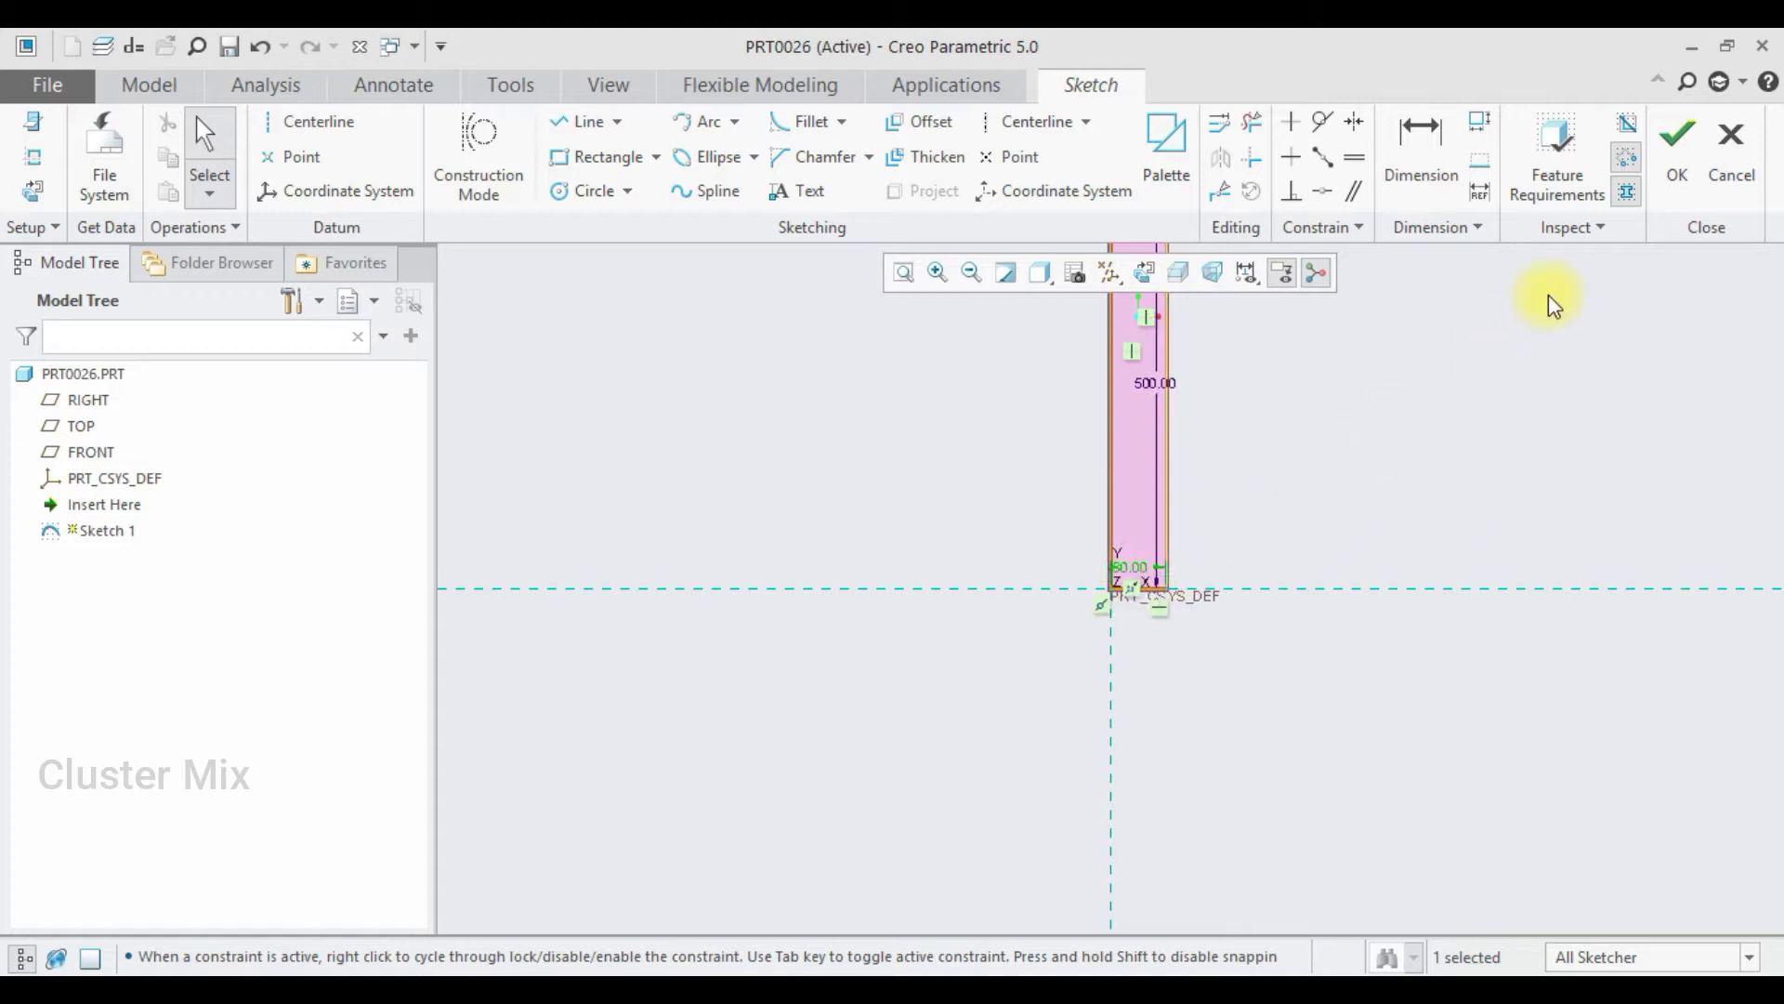
{"action": "left_click", "coordinate": [1670, 169]}
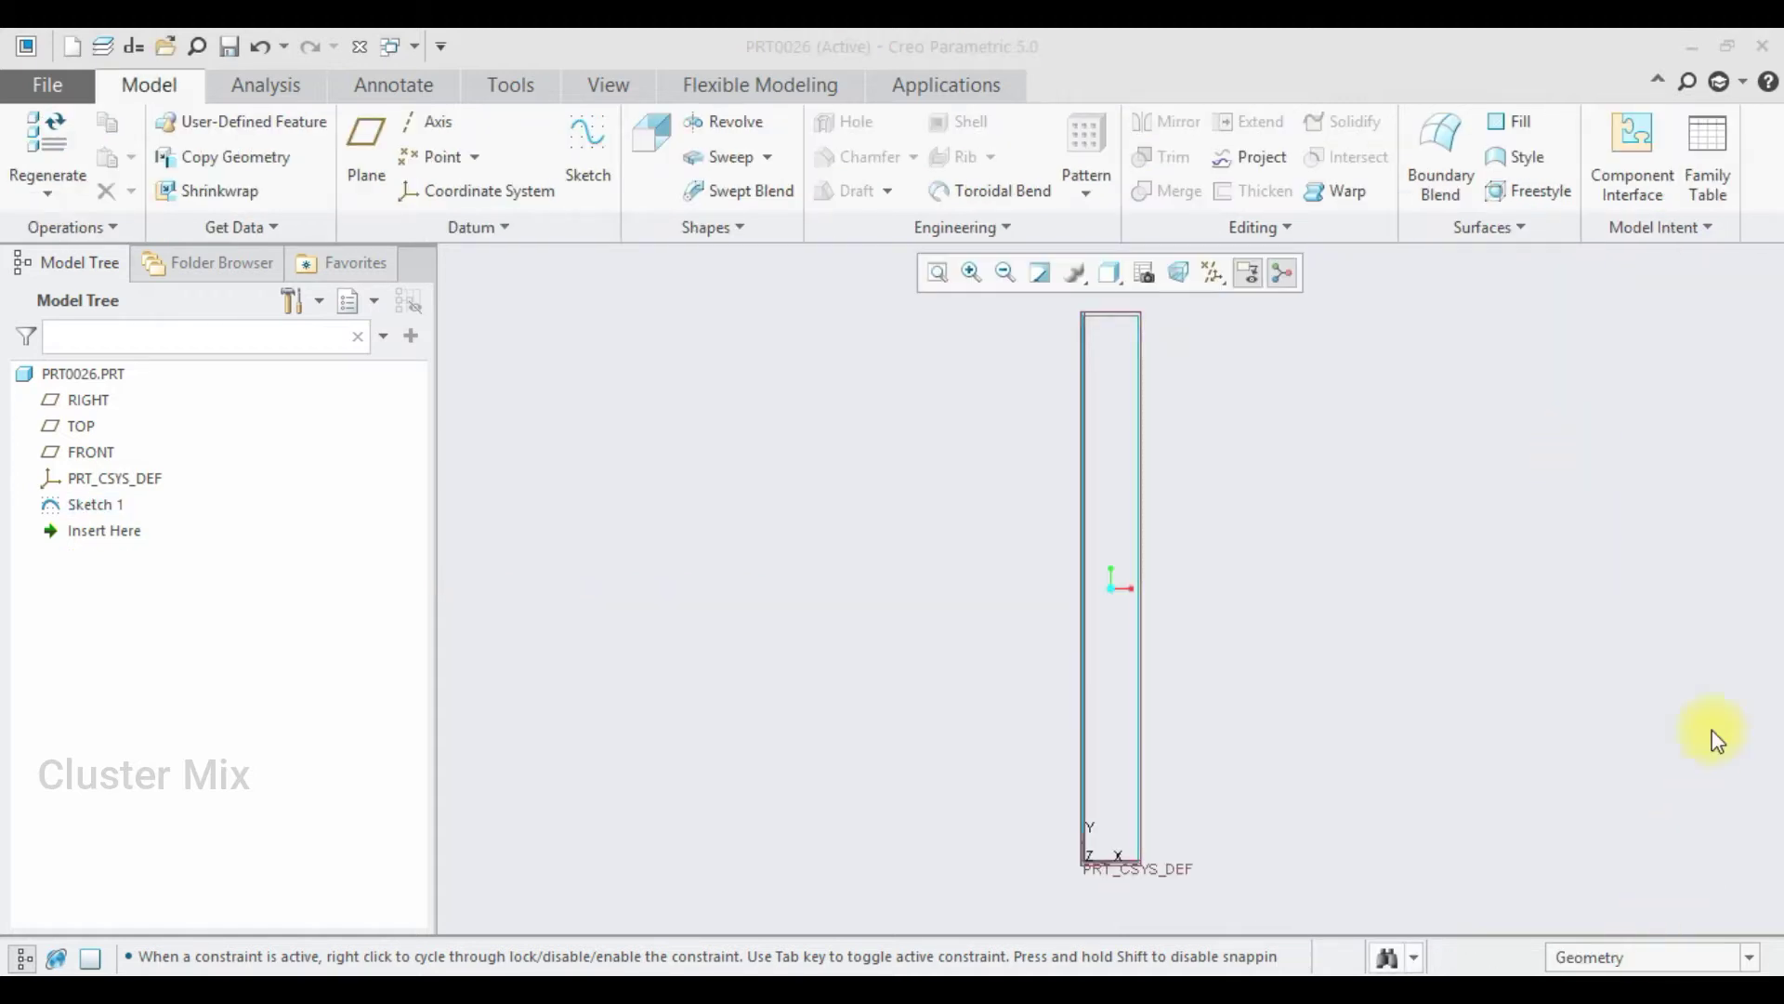
Step: Revolve the rectangle sketch 360 degrees about its long side through the origin to form a solid cylinder
{"action": "left_click", "coordinate": [725, 122]}
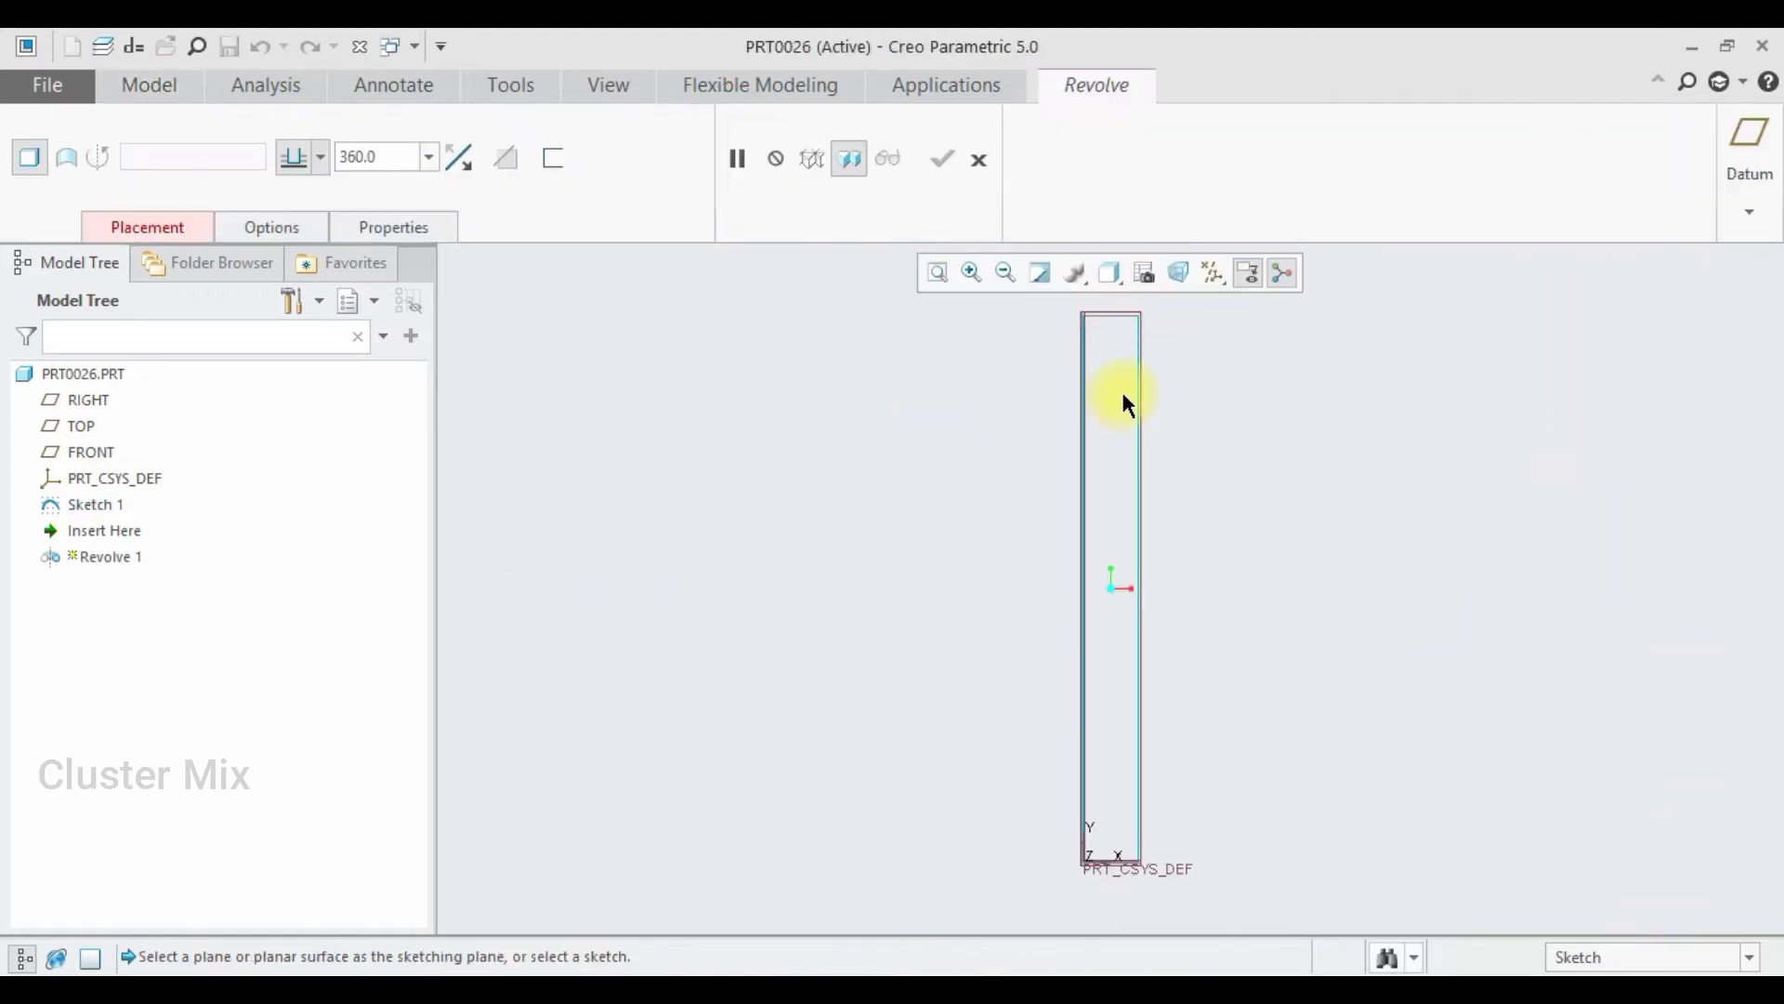
{"action": "left_click", "coordinate": [120, 229]}
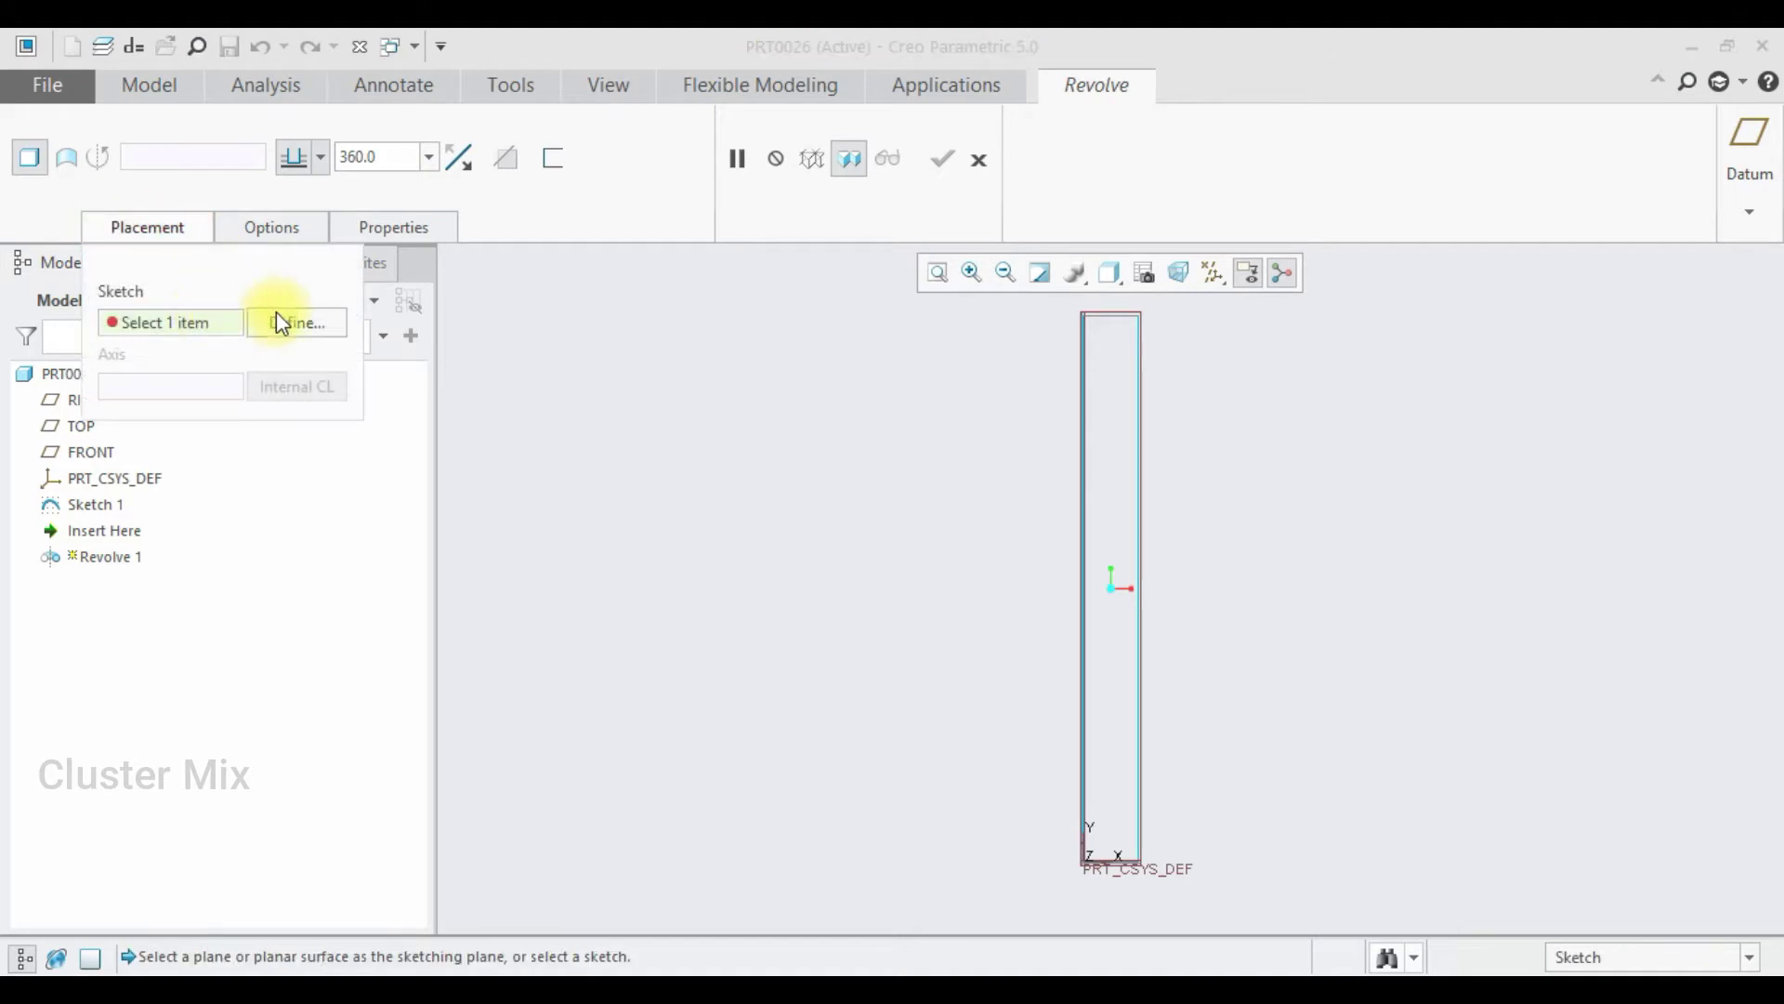
{"action": "left_click", "coordinate": [1139, 444]}
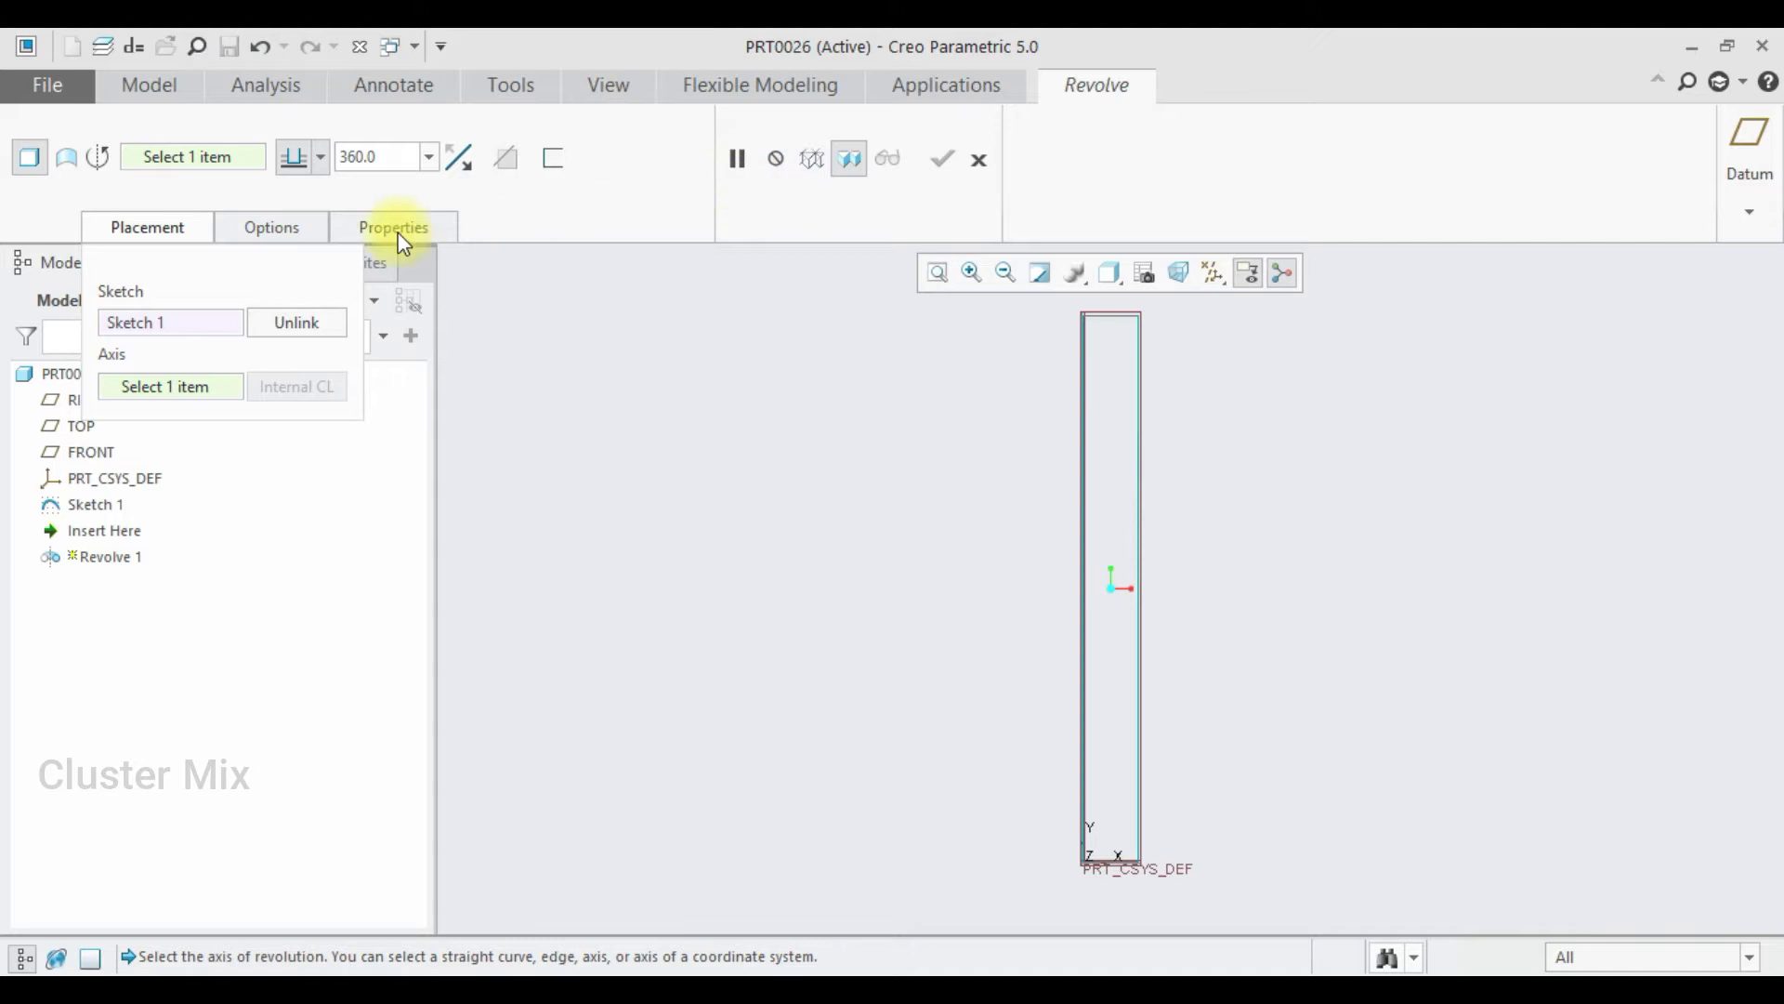
{"action": "left_click", "coordinate": [223, 402]}
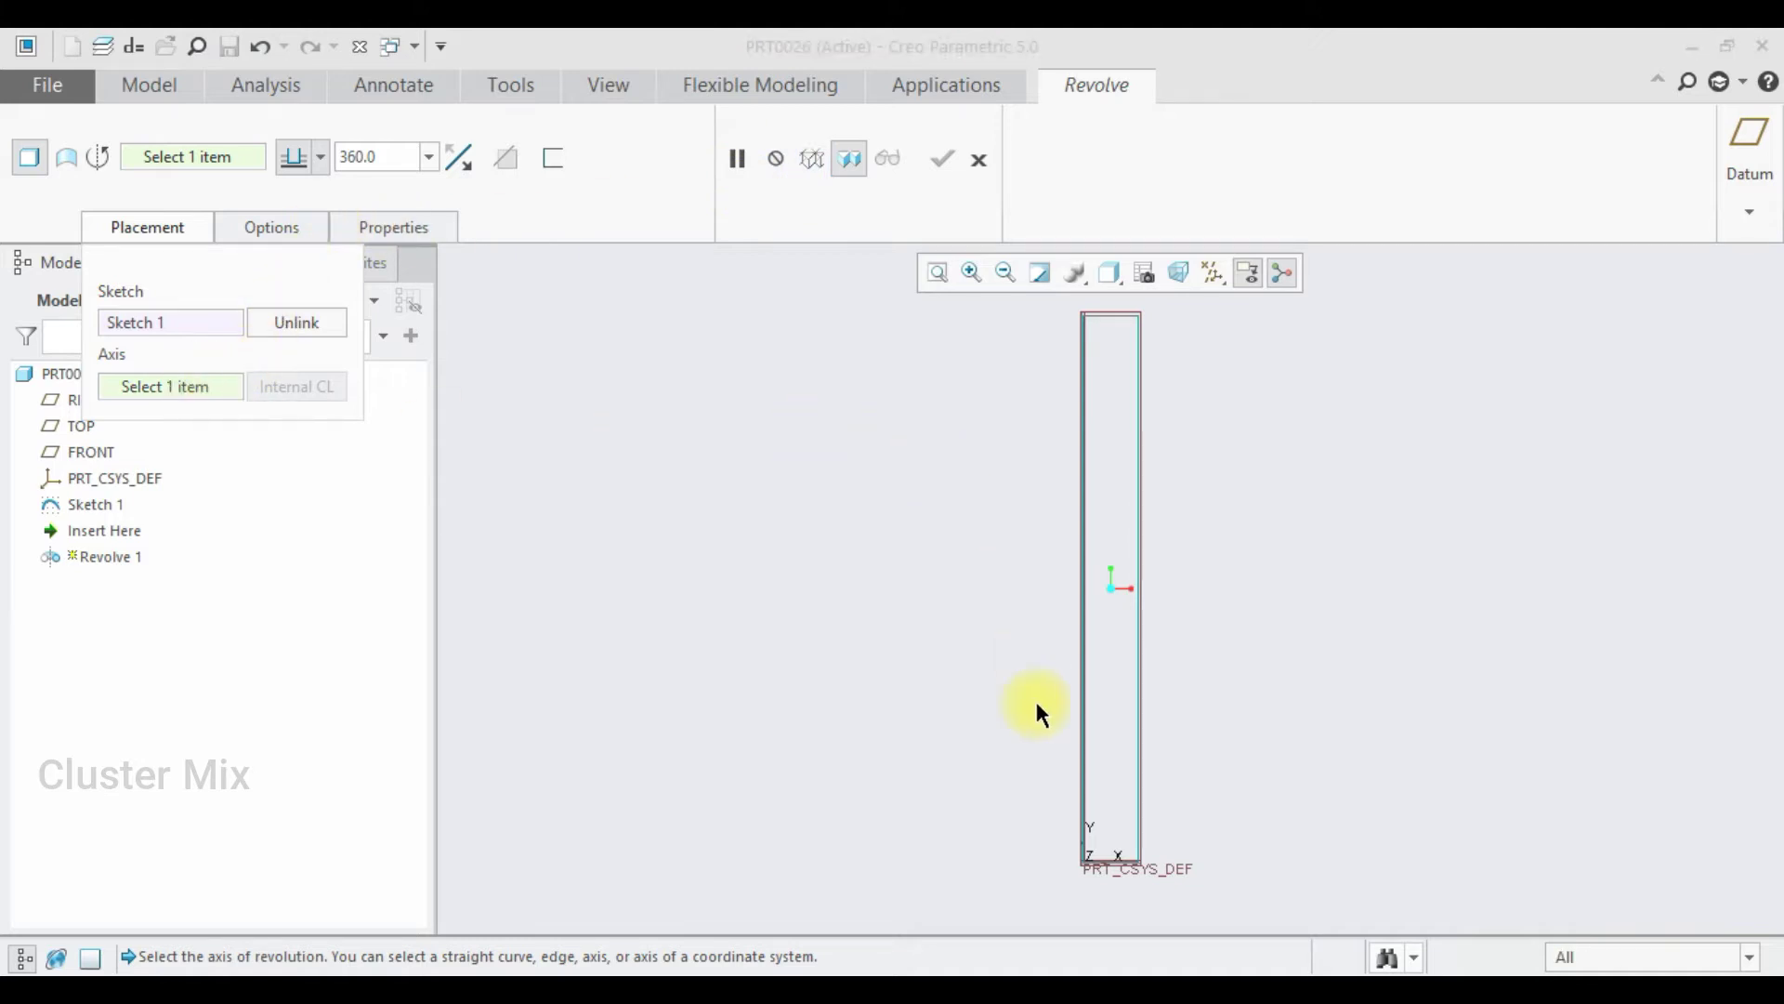
{"action": "left_click", "coordinate": [1084, 850]}
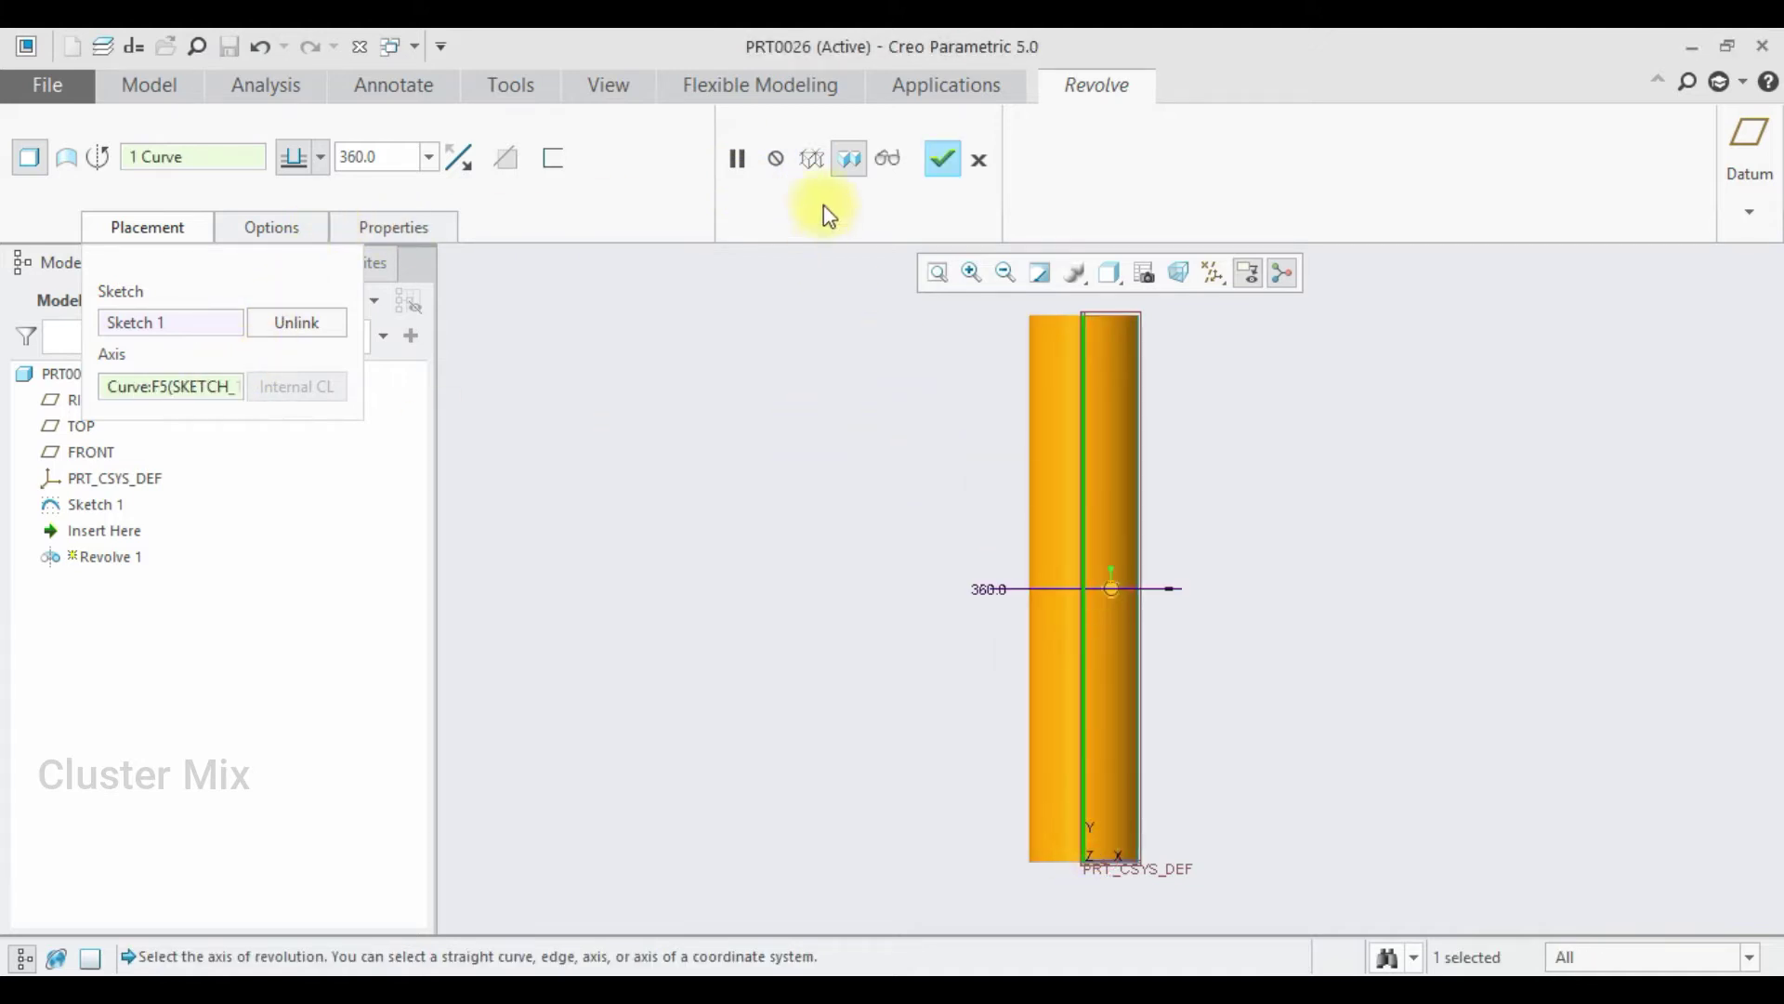
{"action": "left_click", "coordinate": [941, 159]}
Step: Start a sketch on the cylinder's end face at the far end from the origin and place a 6-Sided Hexagon of side about 13 near its centre
{"action": "middle_click_drag", "start_coordinate": [1117, 609], "coordinate": [1193, 663]}
{"action": "left_click", "coordinate": [1194, 666]}
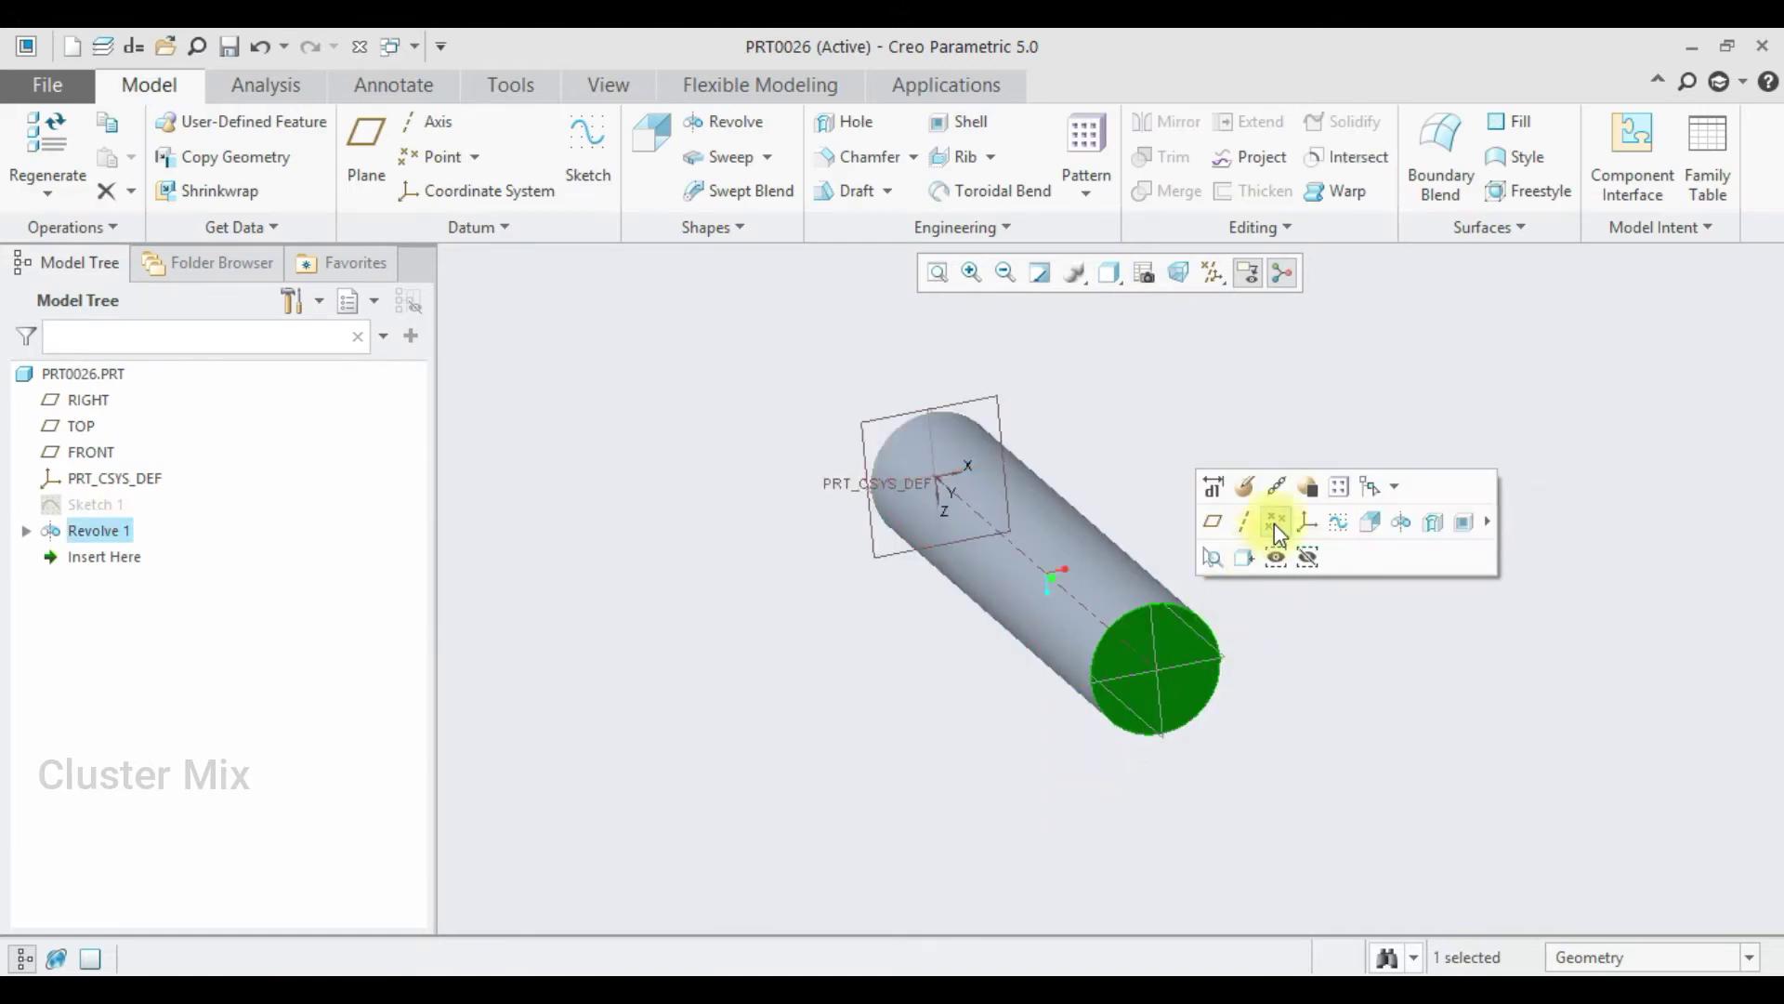
{"action": "left_click", "coordinate": [1349, 522]}
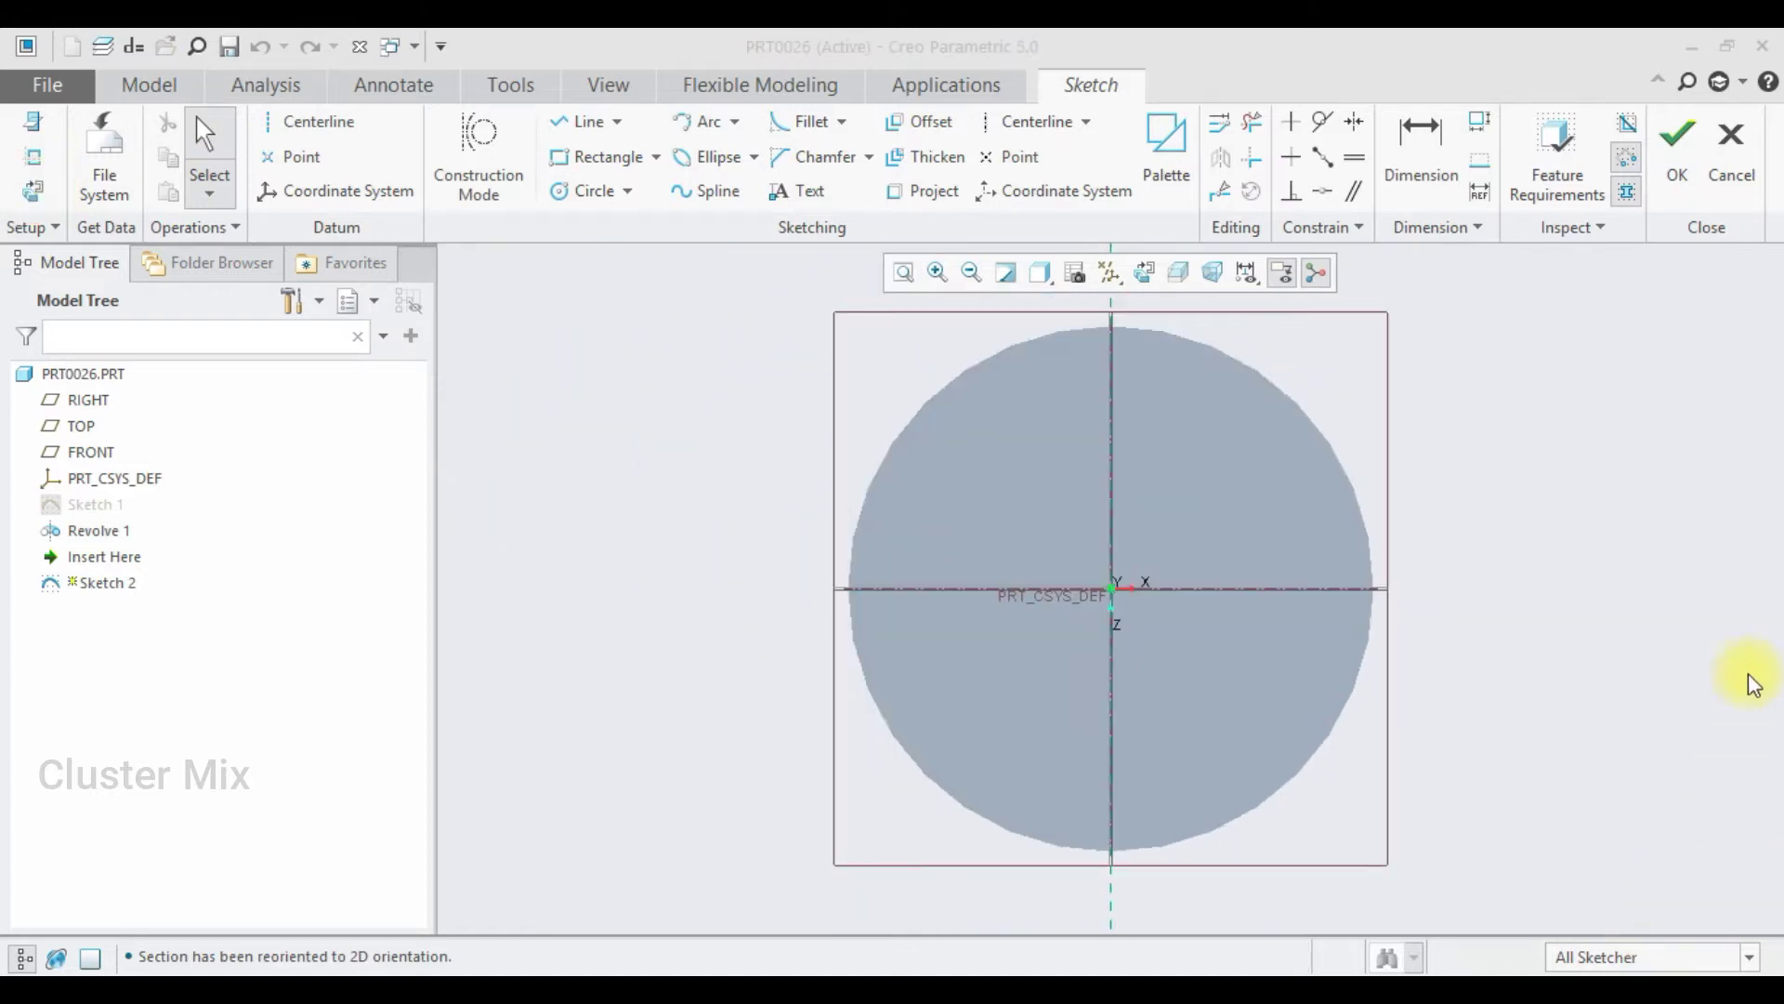
{"action": "left_click", "coordinate": [1161, 141]}
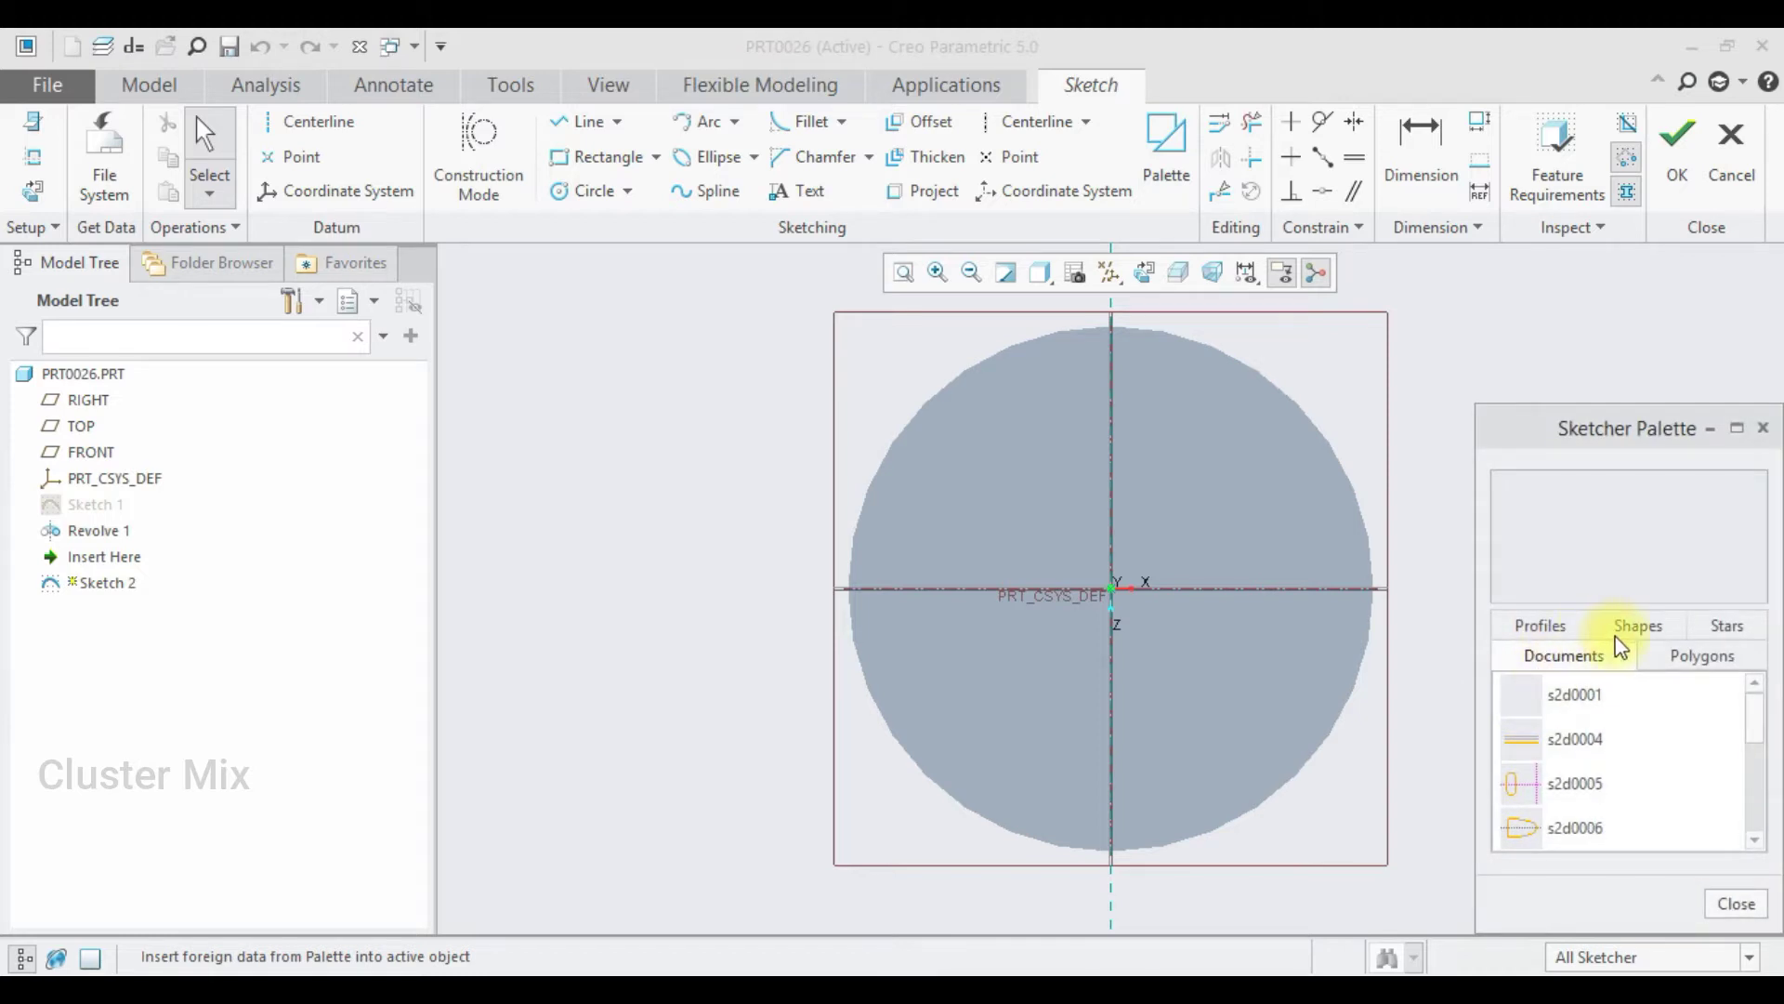
{"action": "left_click", "coordinate": [1686, 657]}
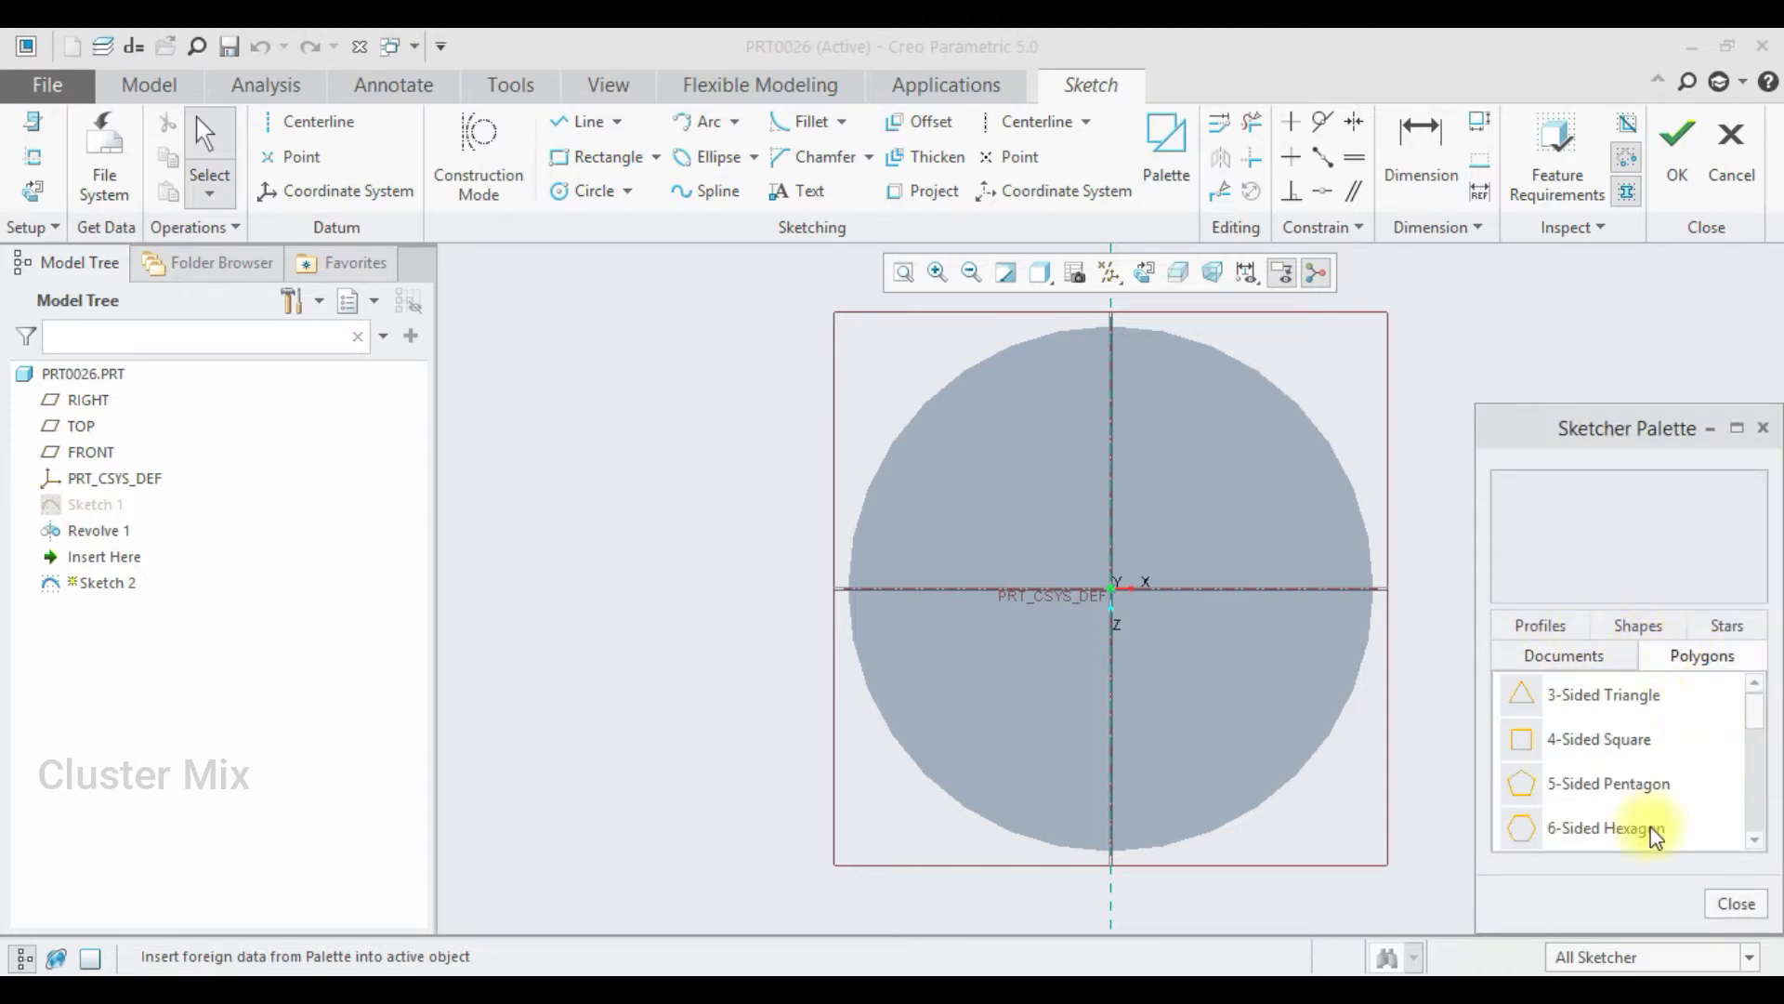
{"action": "left_click", "coordinate": [1602, 832]}
{"action": "double_click", "coordinate": [1606, 829]}
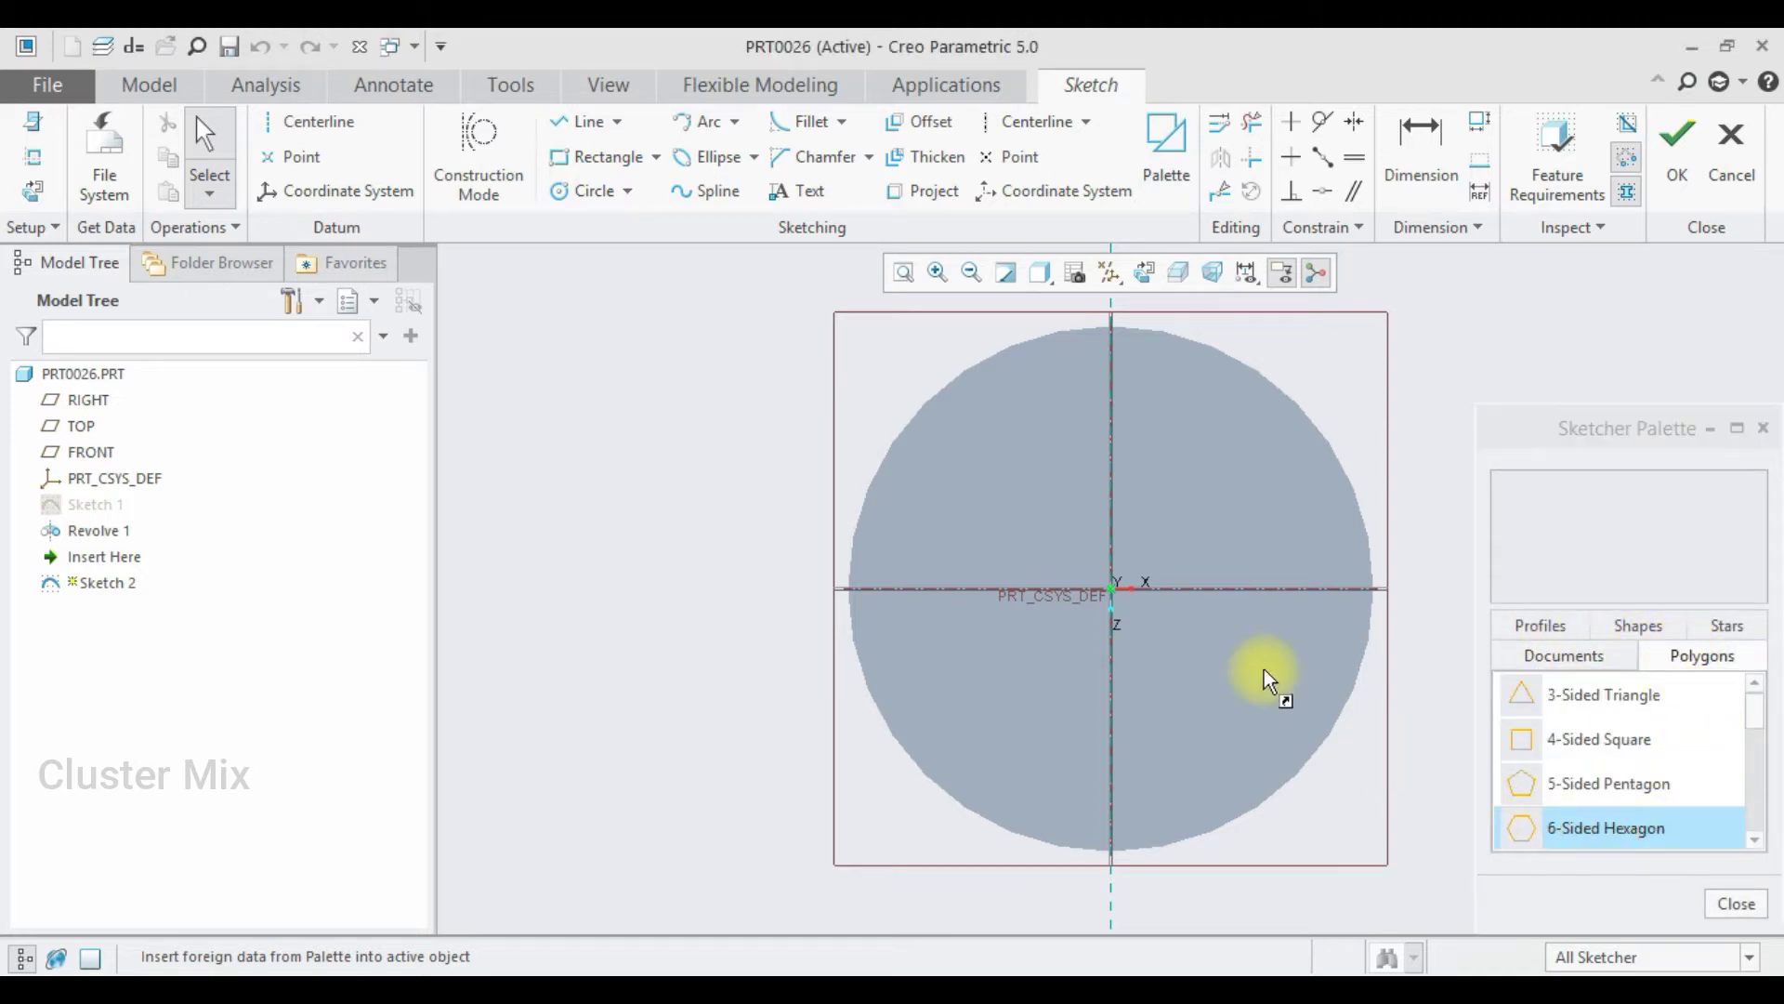
{"action": "left_click", "coordinate": [1127, 595]}
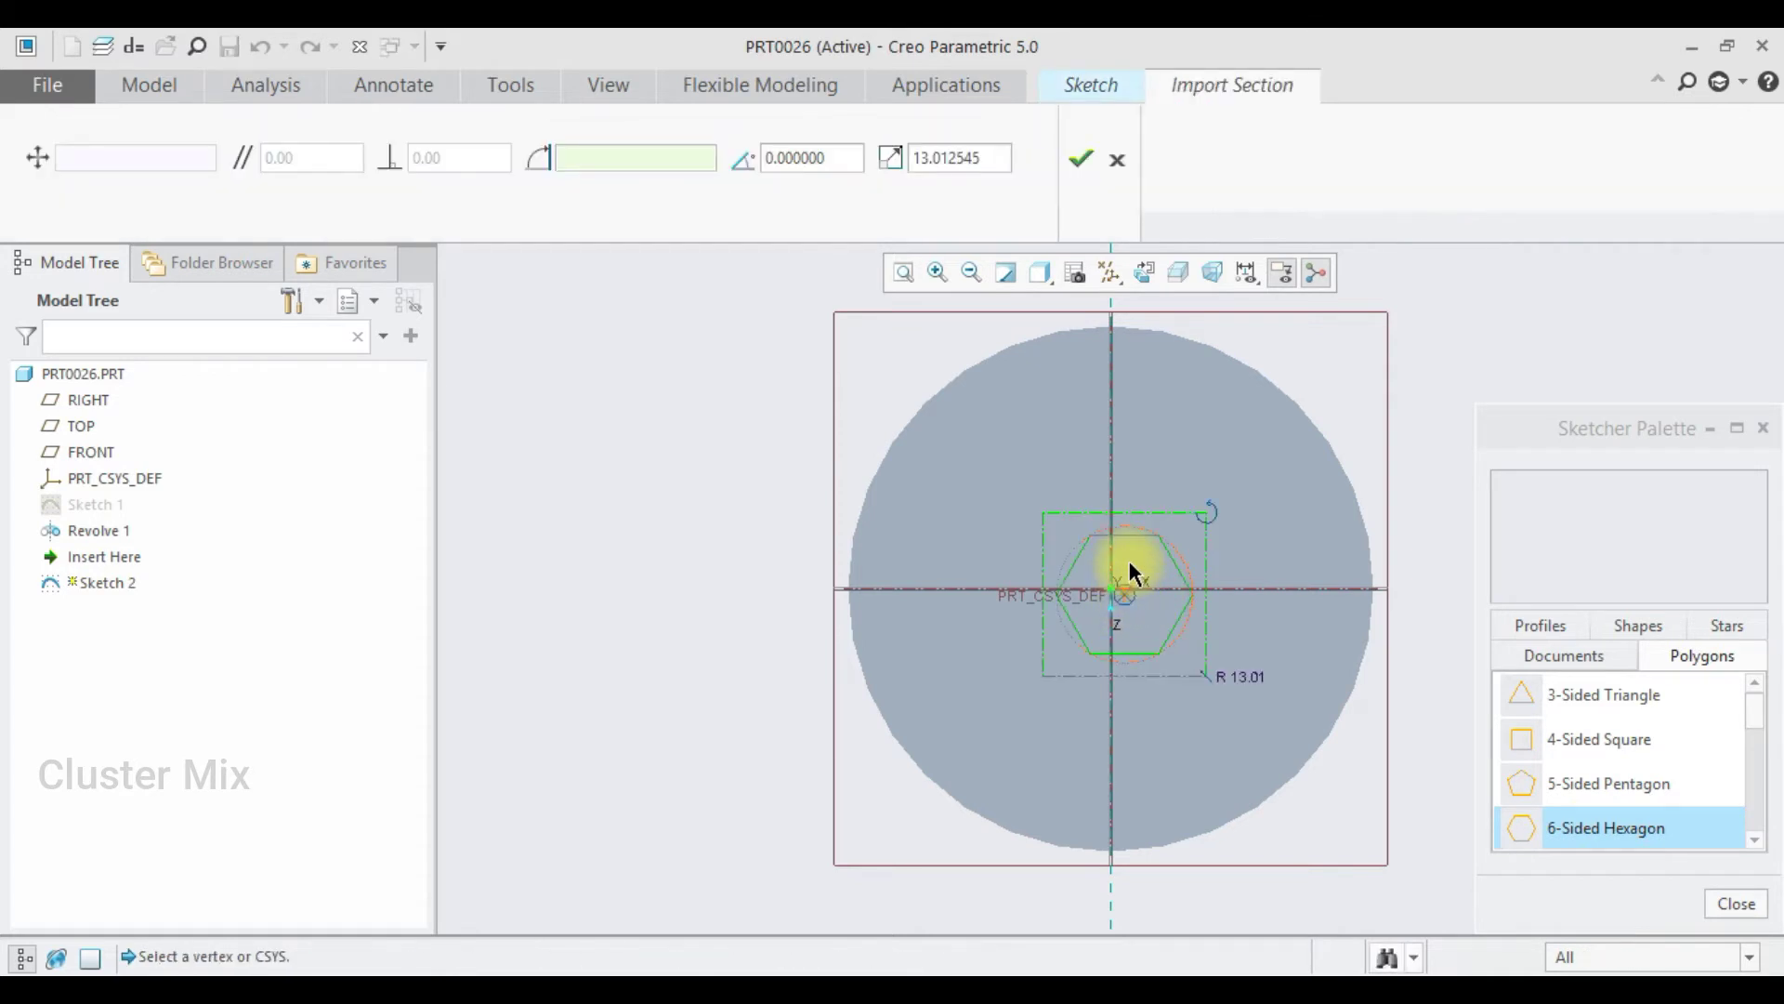
Step: Move the hexagon's centre onto the sketch origin and accept the imported section
{"action": "scroll", "coordinate": [1124, 599], "scroll_direction": "down", "scroll_amount": 3}
{"action": "left_click_drag", "start_coordinate": [1121, 616], "coordinate": [1083, 623]}
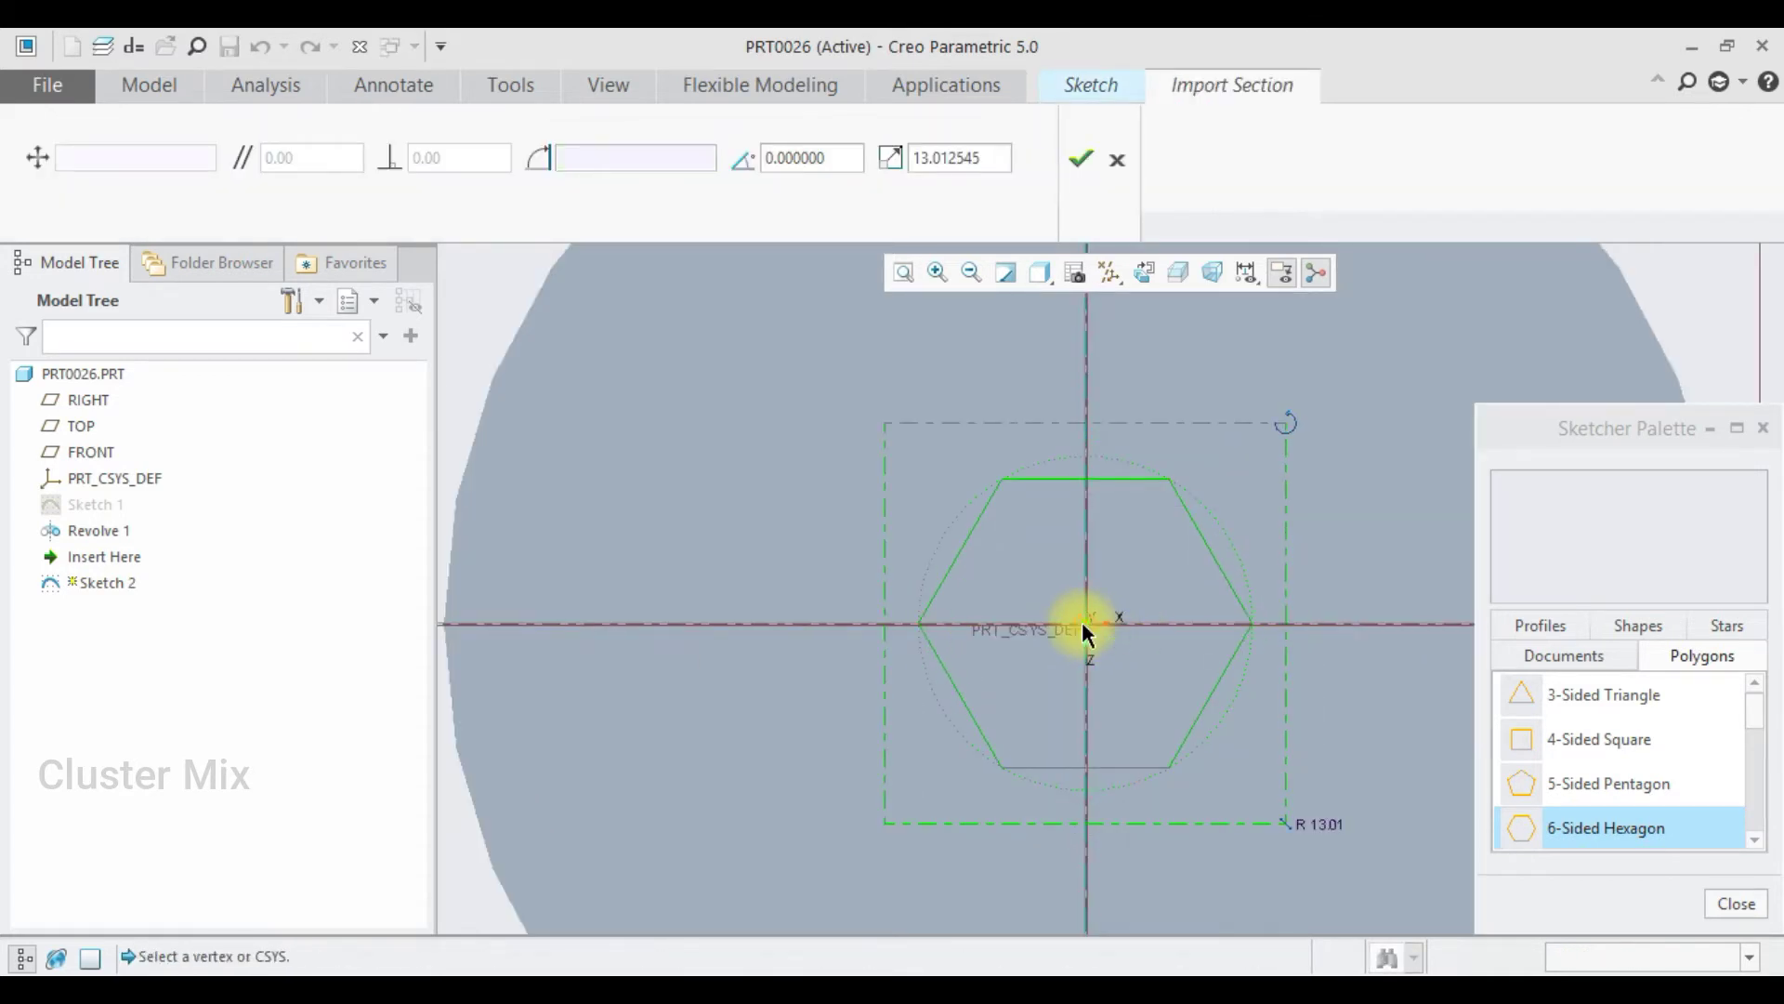
{"action": "scroll", "coordinate": [1204, 634], "scroll_direction": "up", "scroll_amount": 3}
{"action": "scroll", "coordinate": [1293, 755], "scroll_direction": "down", "scroll_amount": 2}
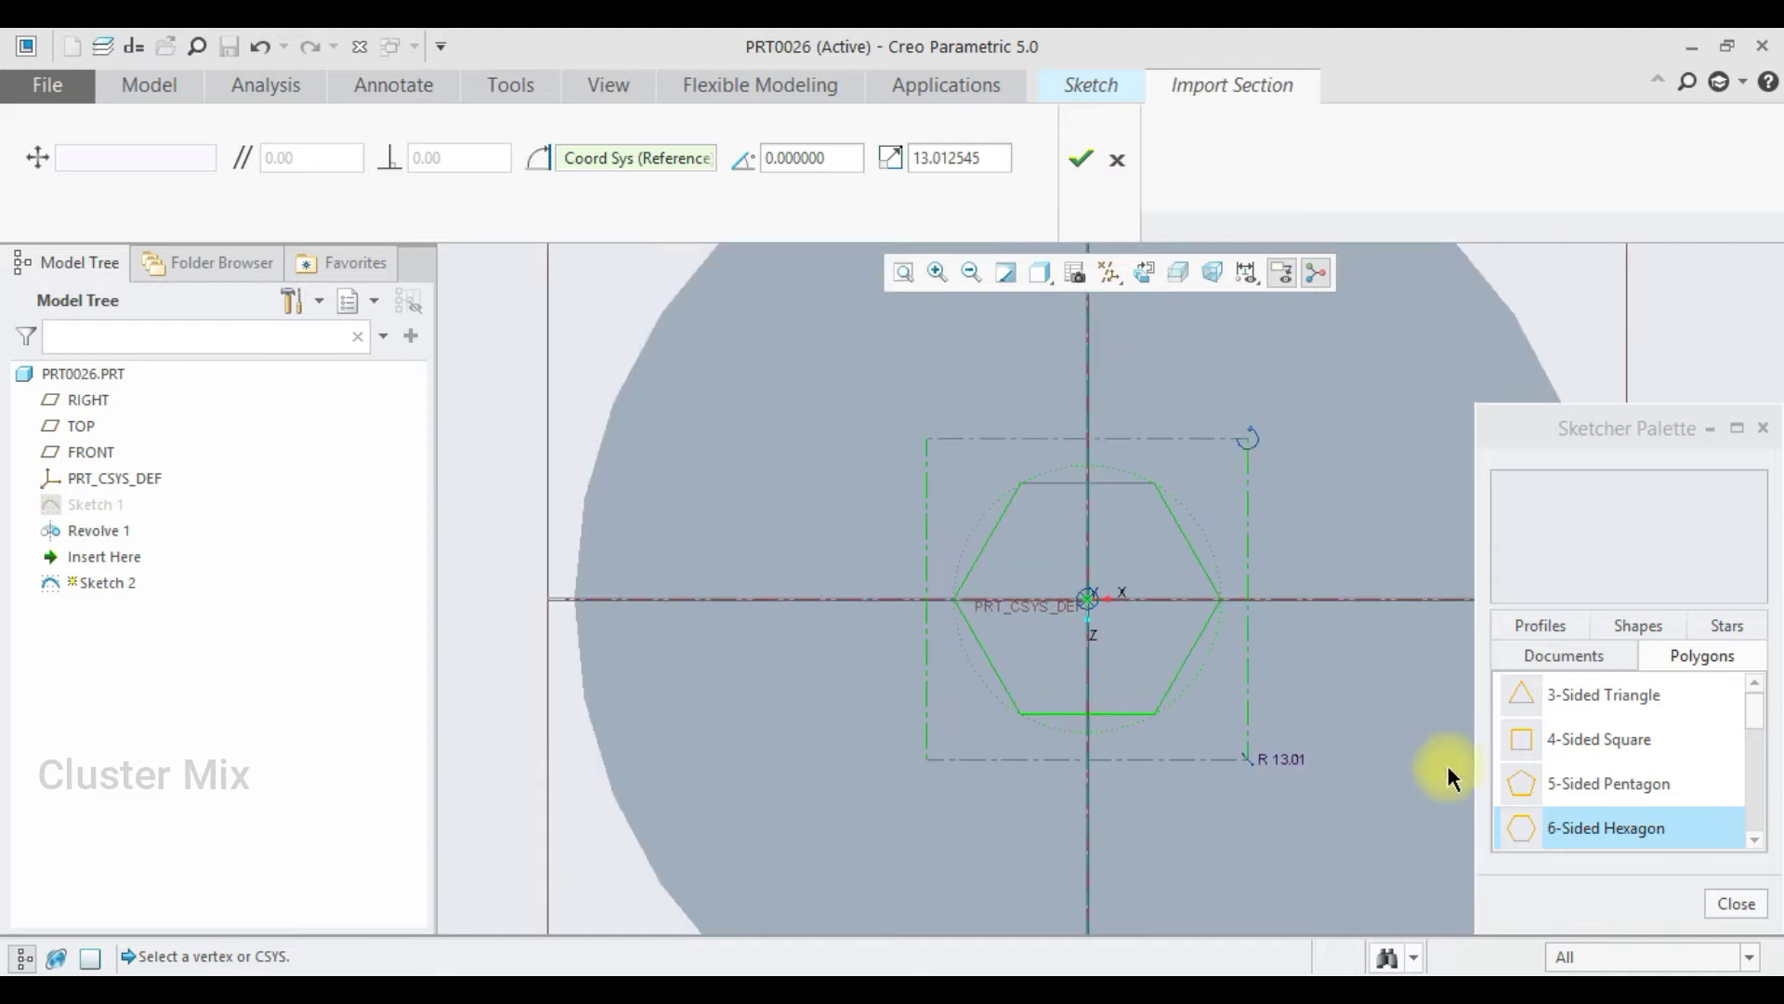
{"action": "left_click", "coordinate": [1734, 903]}
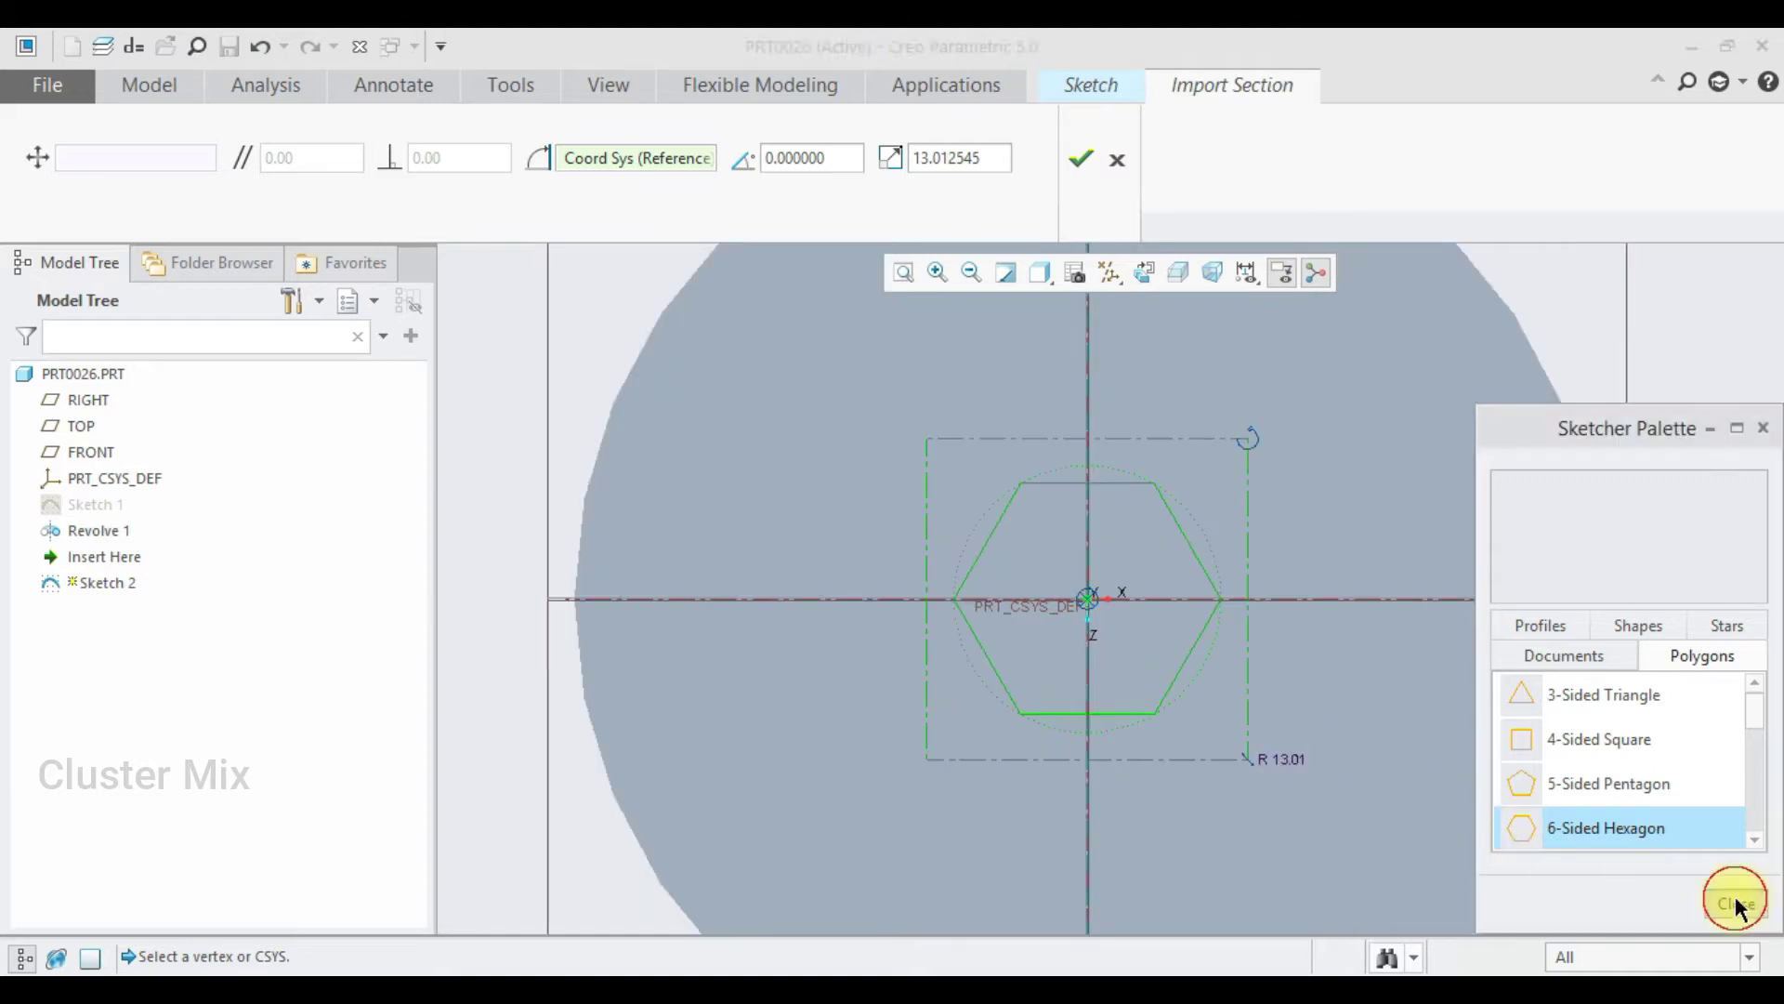
{"action": "left_click", "coordinate": [1078, 162]}
Step: Set the hexagon's side length to 100 and finish the sketch
{"action": "scroll", "coordinate": [1087, 699], "scroll_direction": "down", "scroll_amount": 3}
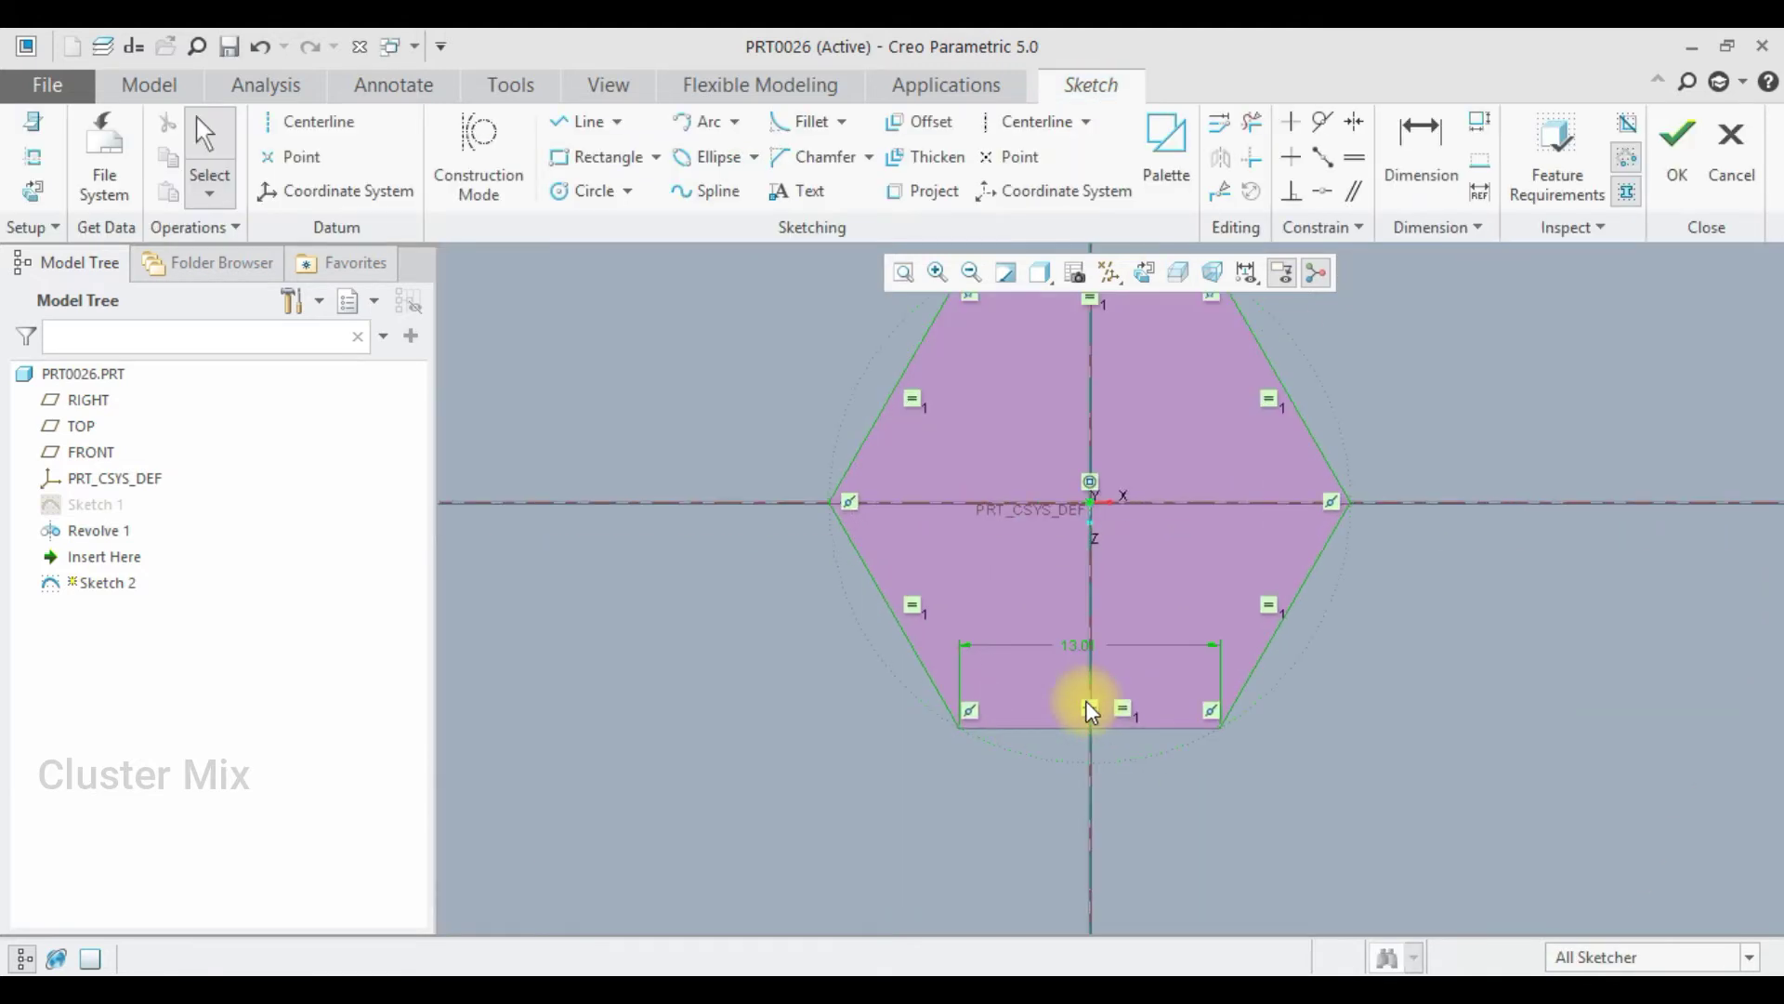
{"action": "left_click", "coordinate": [1076, 643]}
{"action": "type", "text": "15"}
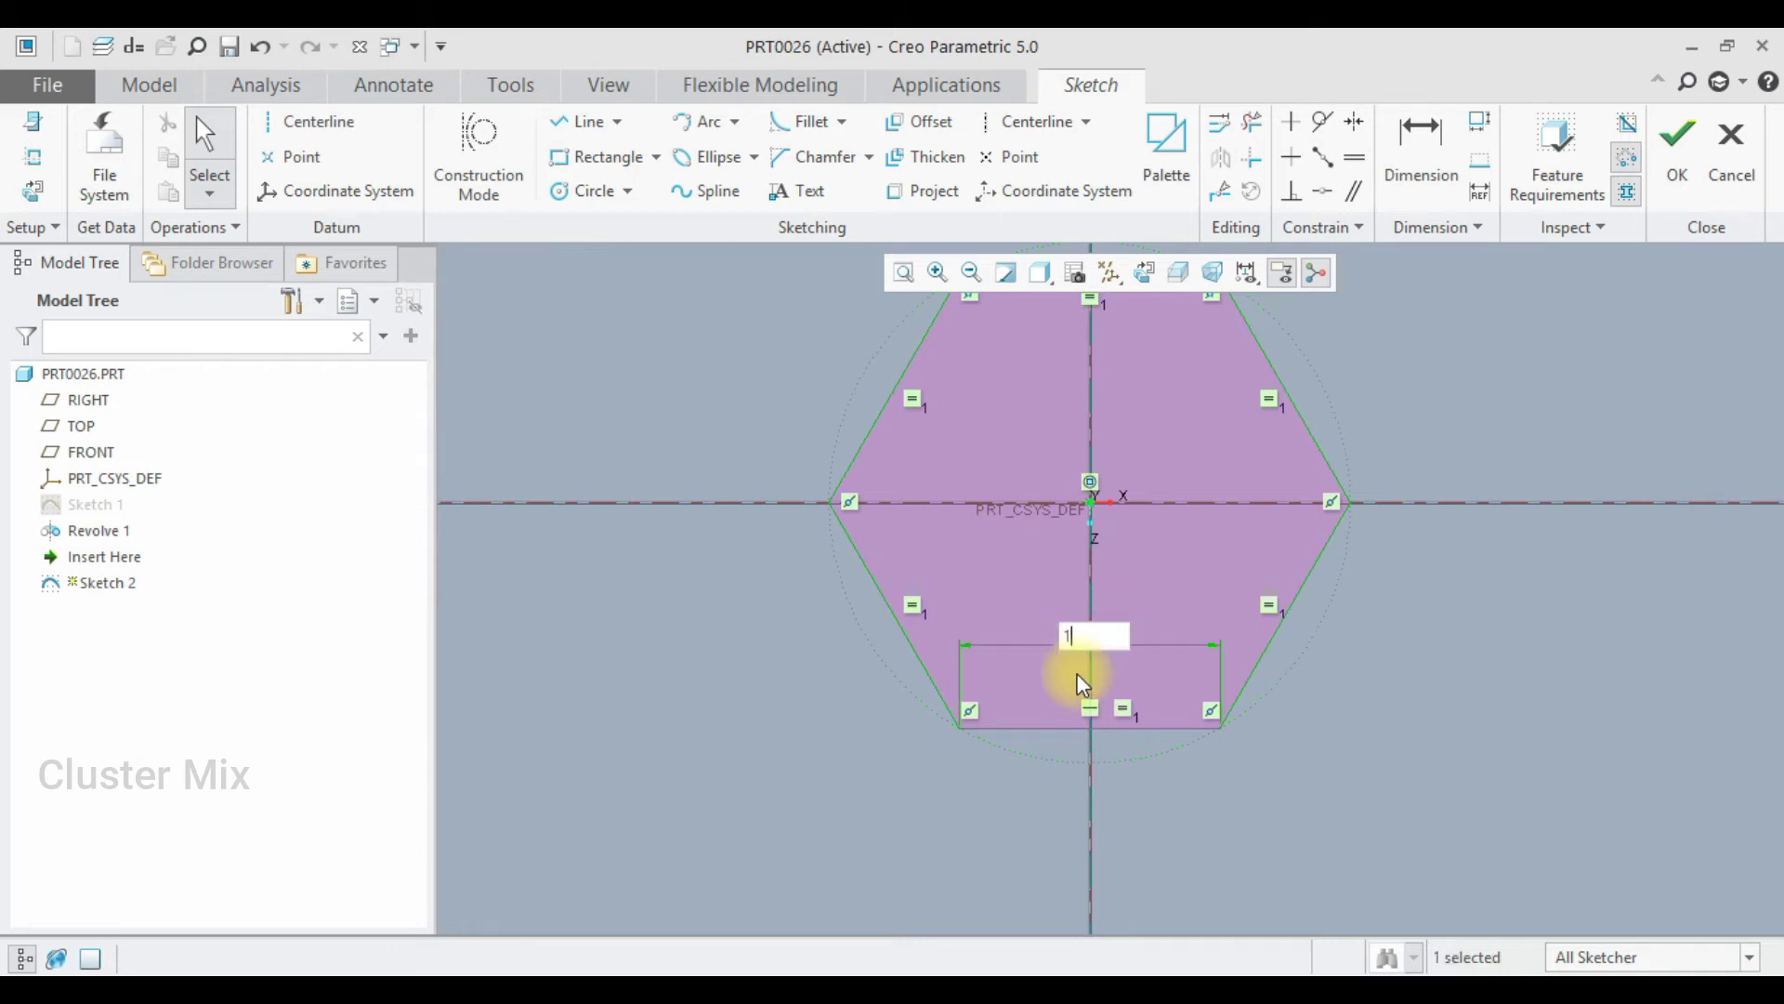
{"action": "key", "text": "Return"}
{"action": "scroll", "coordinate": [1159, 712], "scroll_direction": "up", "scroll_amount": 5}
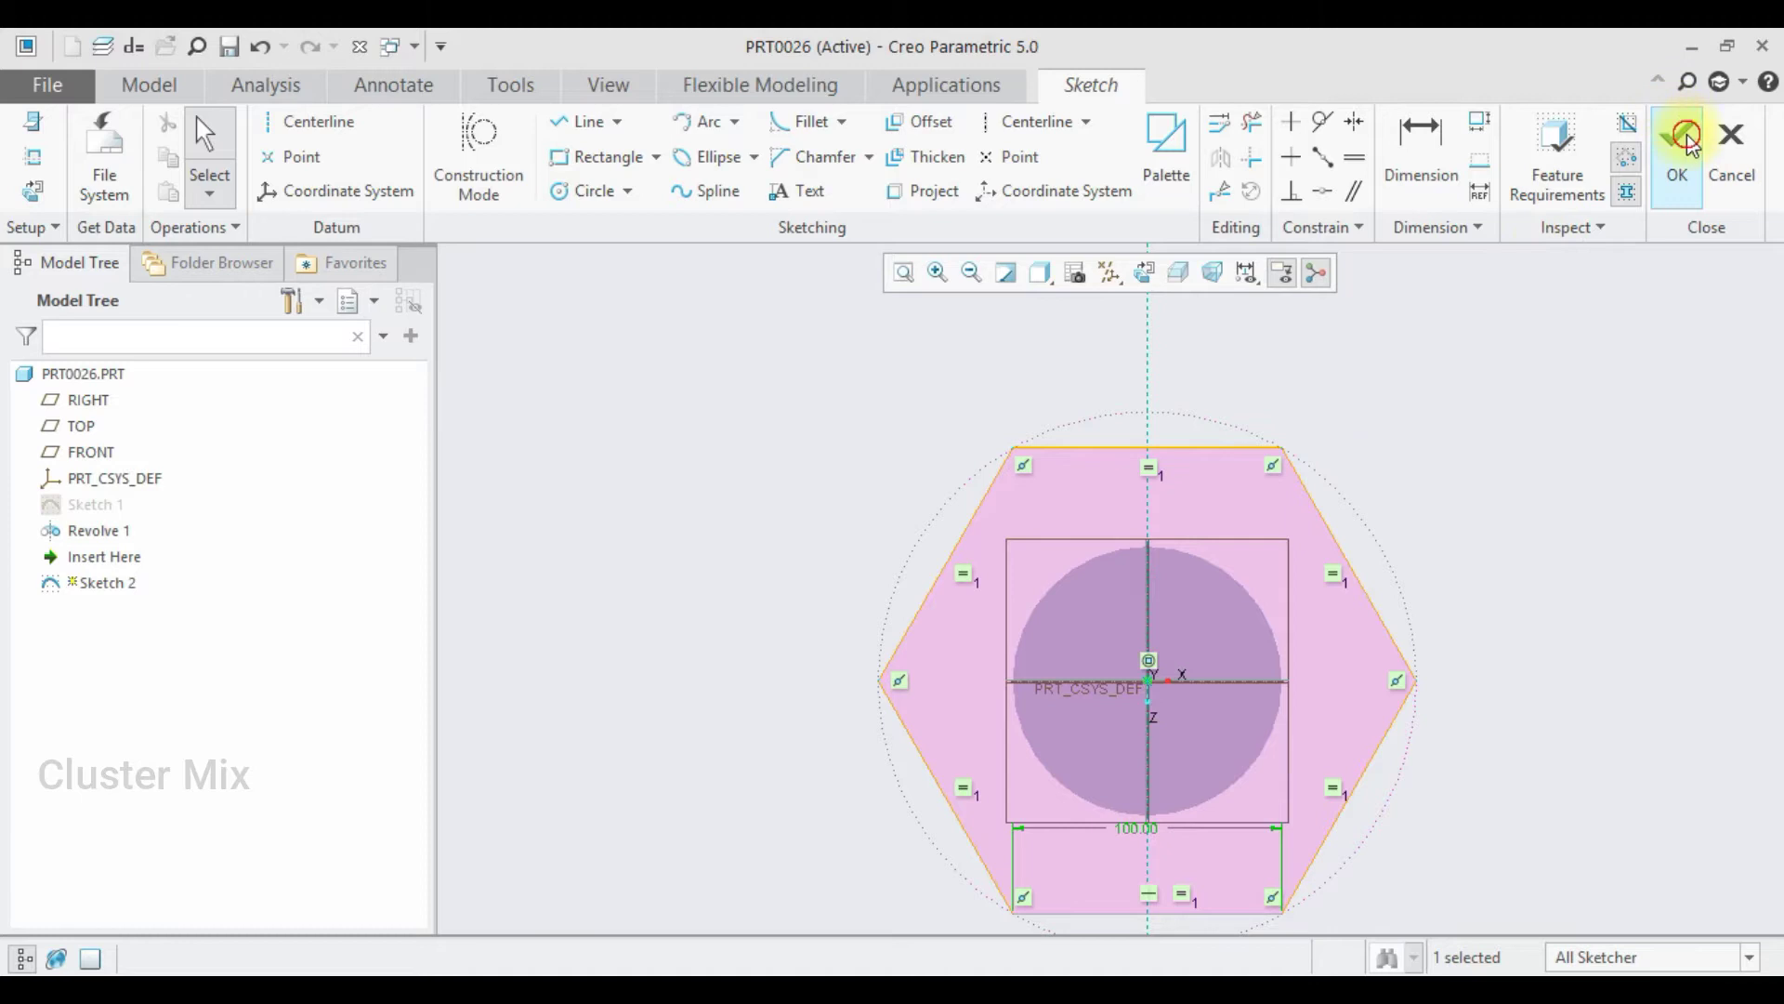
{"action": "left_click", "coordinate": [1670, 137]}
Step: Extrude the hexagon sketch 75 away from the cylinder to form the bolt head
{"action": "mouse_move", "coordinate": [1366, 481]}
{"action": "middle_mouse_down"}
{"action": "mouse_move", "coordinate": [1295, 422]}
{"action": "mouse_move", "coordinate": [1236, 468]}
{"action": "middle_mouse_up"}
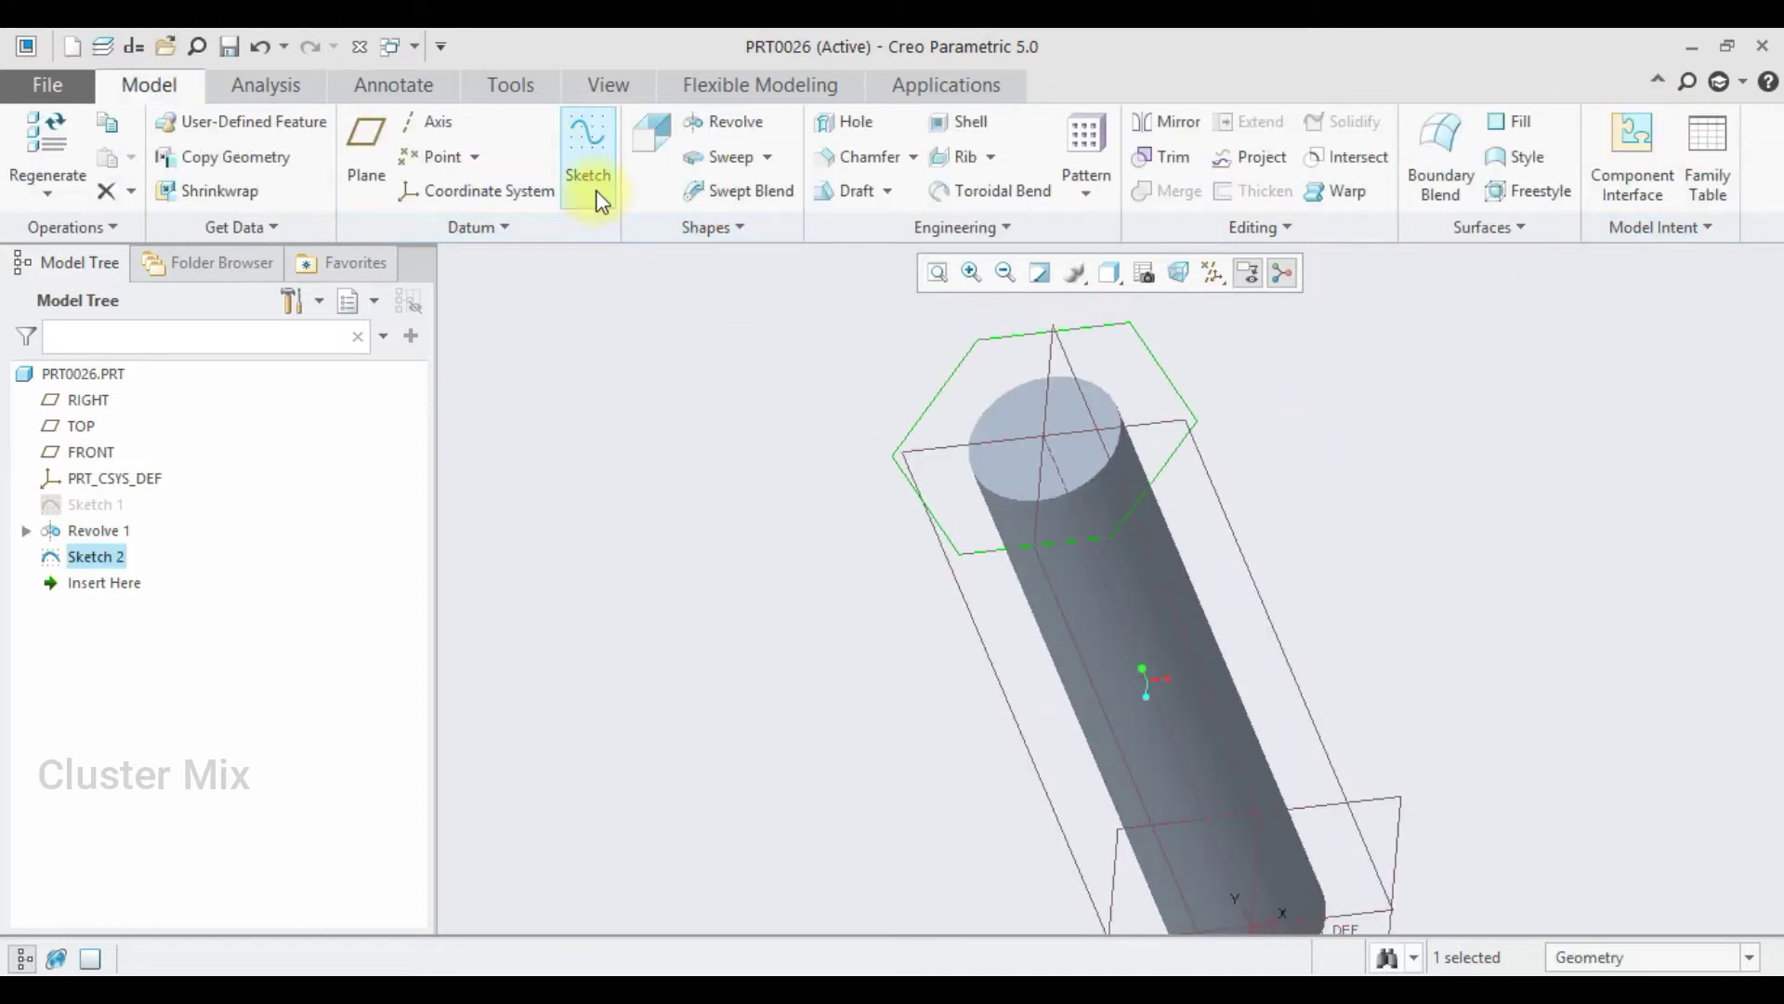
{"action": "left_click", "coordinate": [641, 144]}
{"action": "double_click", "coordinate": [173, 161]}
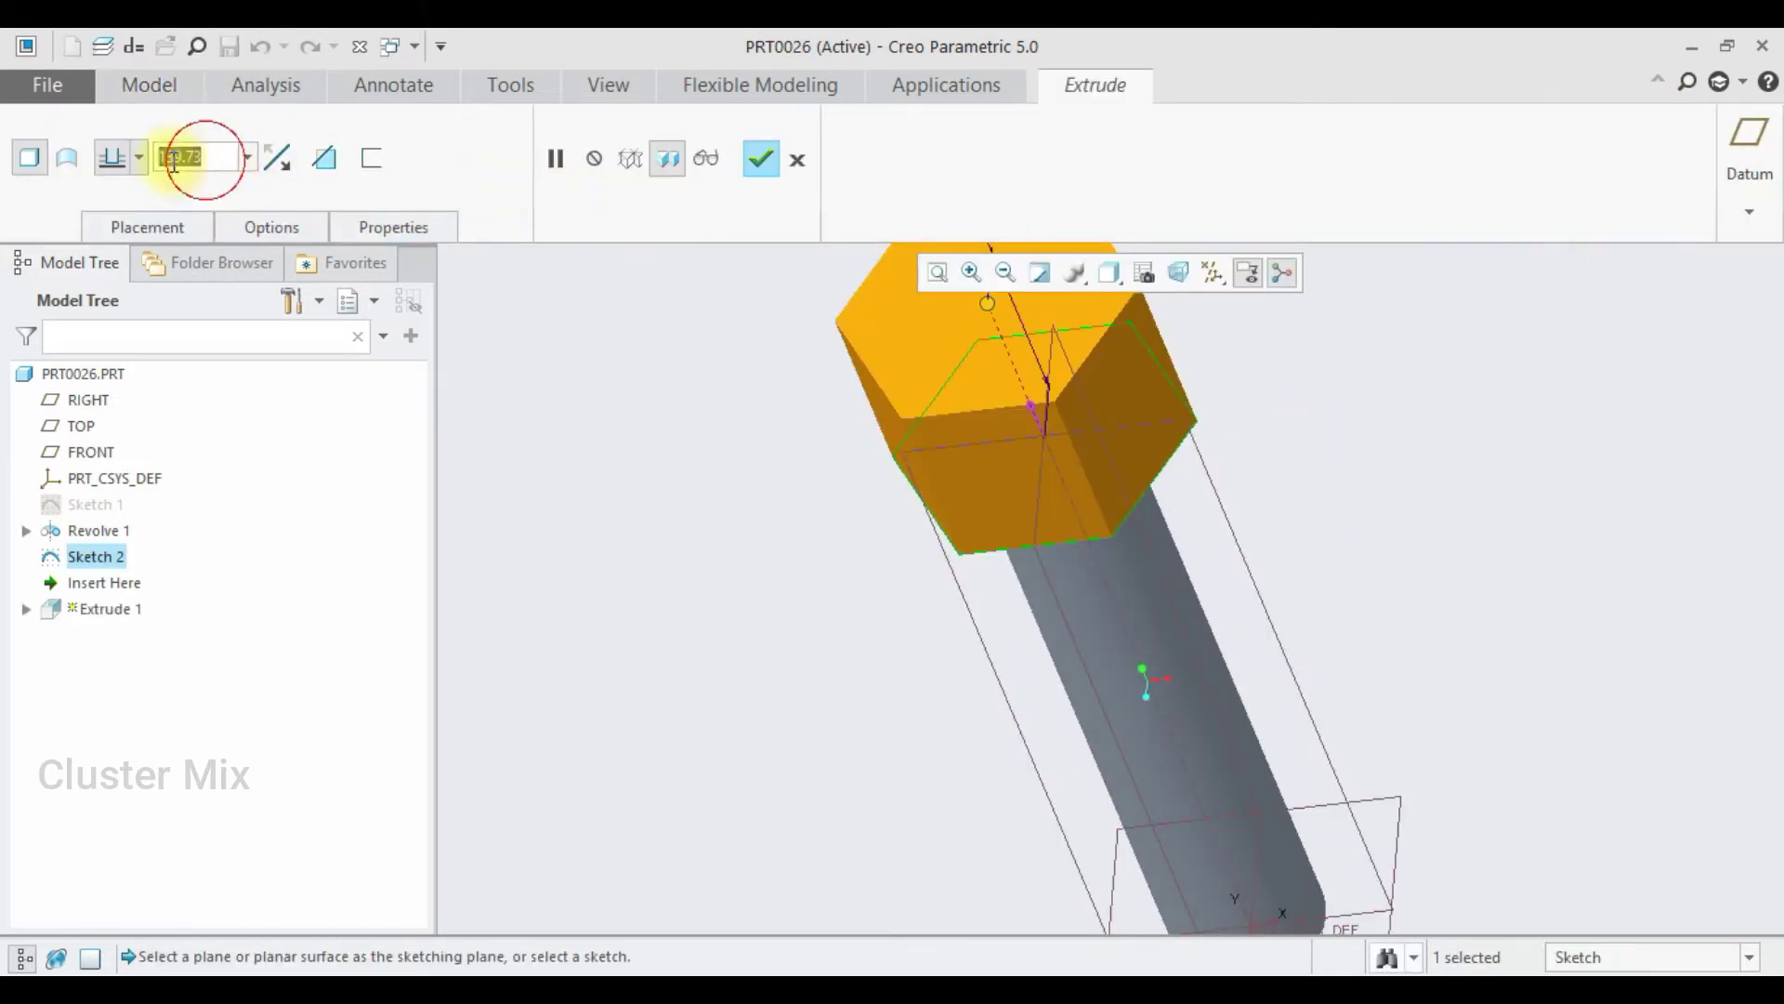
{"action": "type", "text": "75"}
{"action": "key", "text": "Return"}
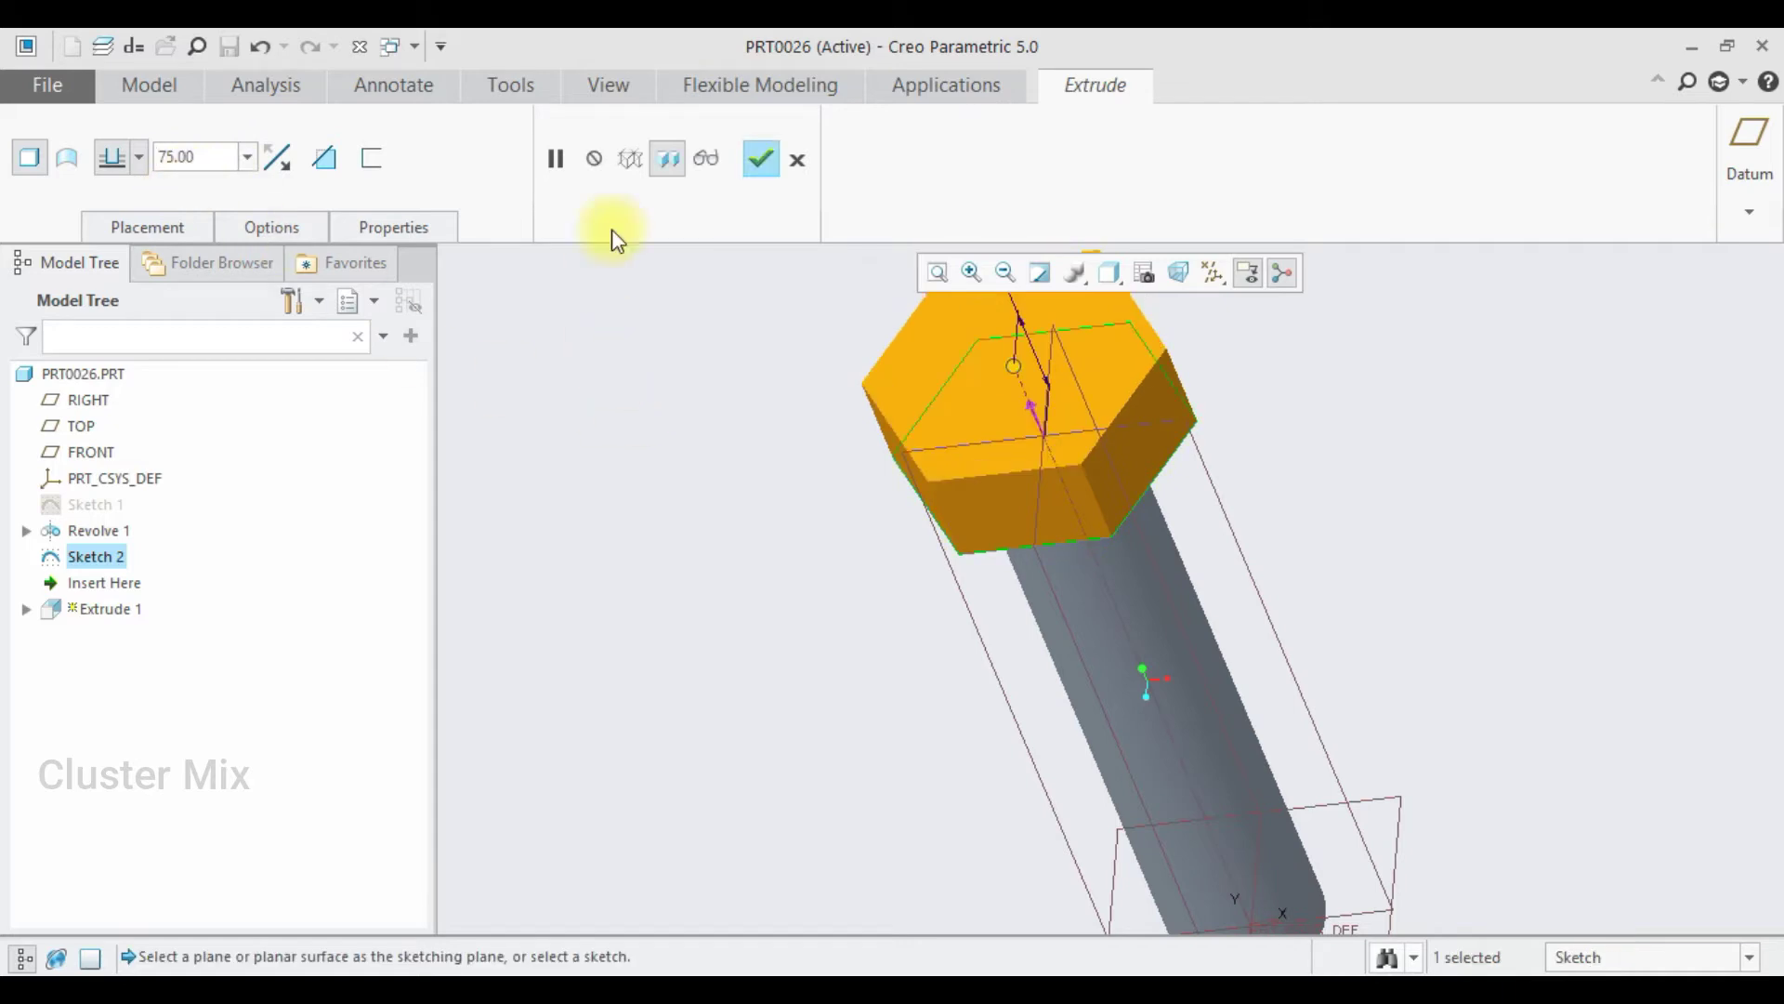
{"action": "left_click", "coordinate": [760, 159]}
{"action": "key", "text": "ctrl+d"}
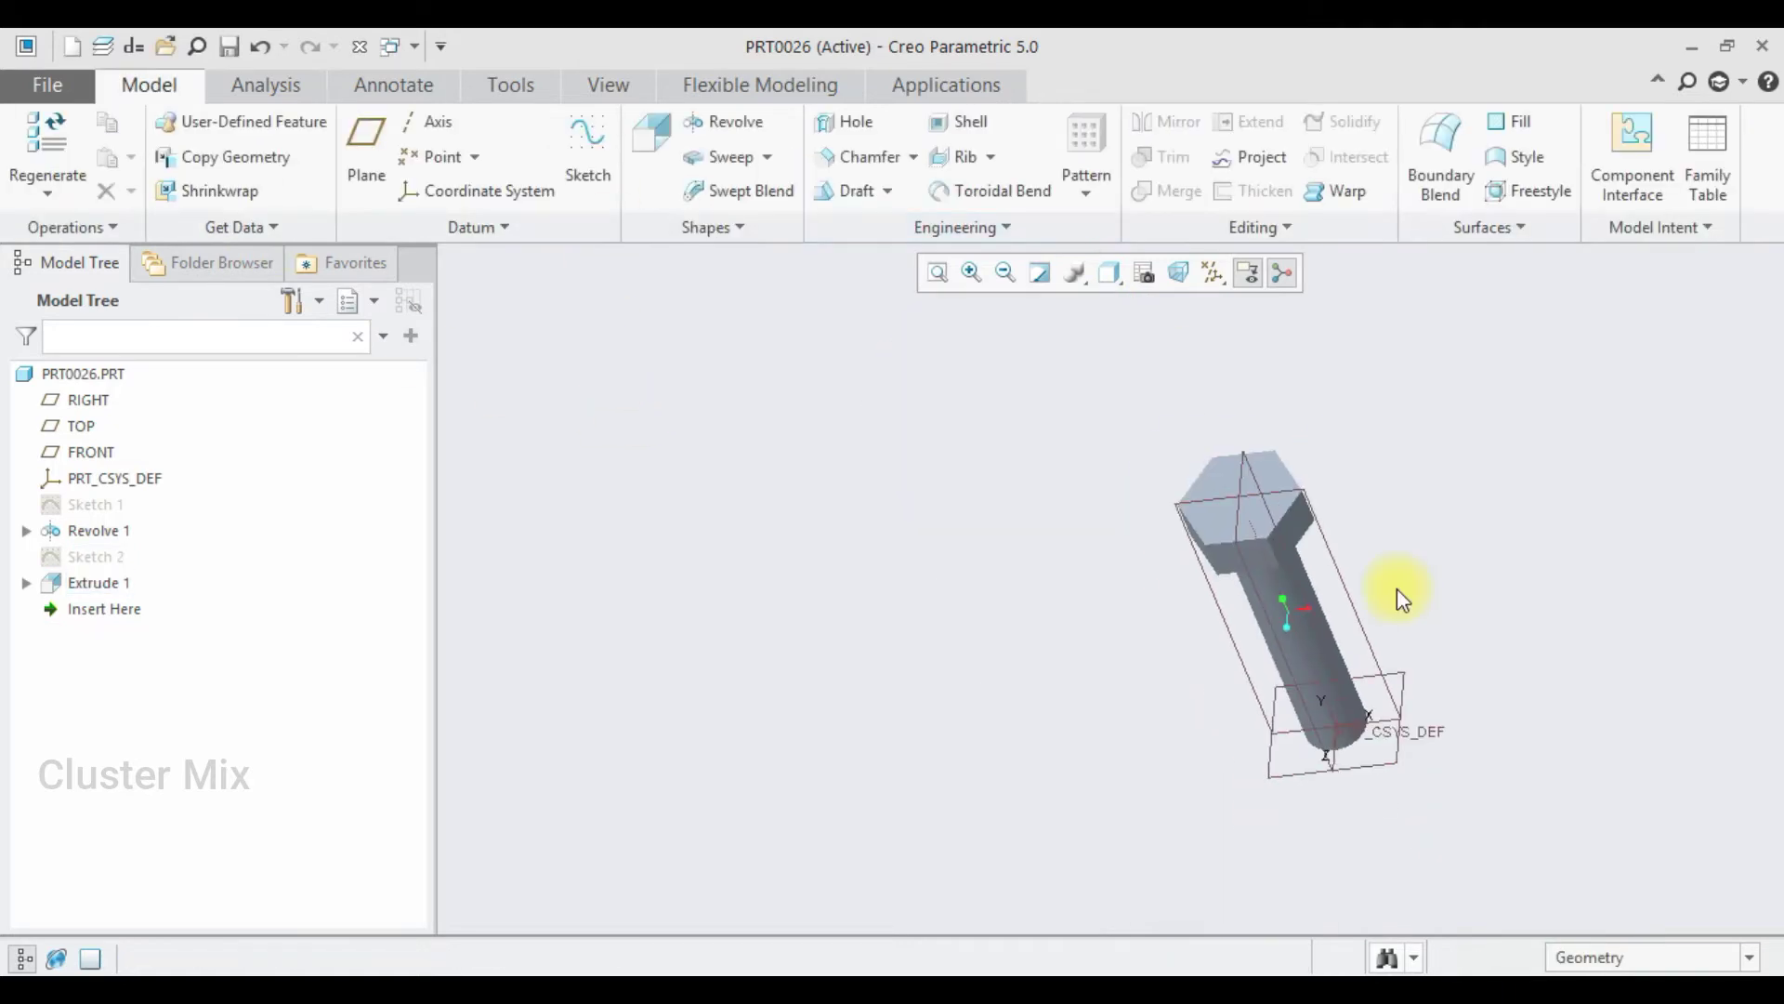
{"action": "left_click", "coordinate": [1640, 950]}
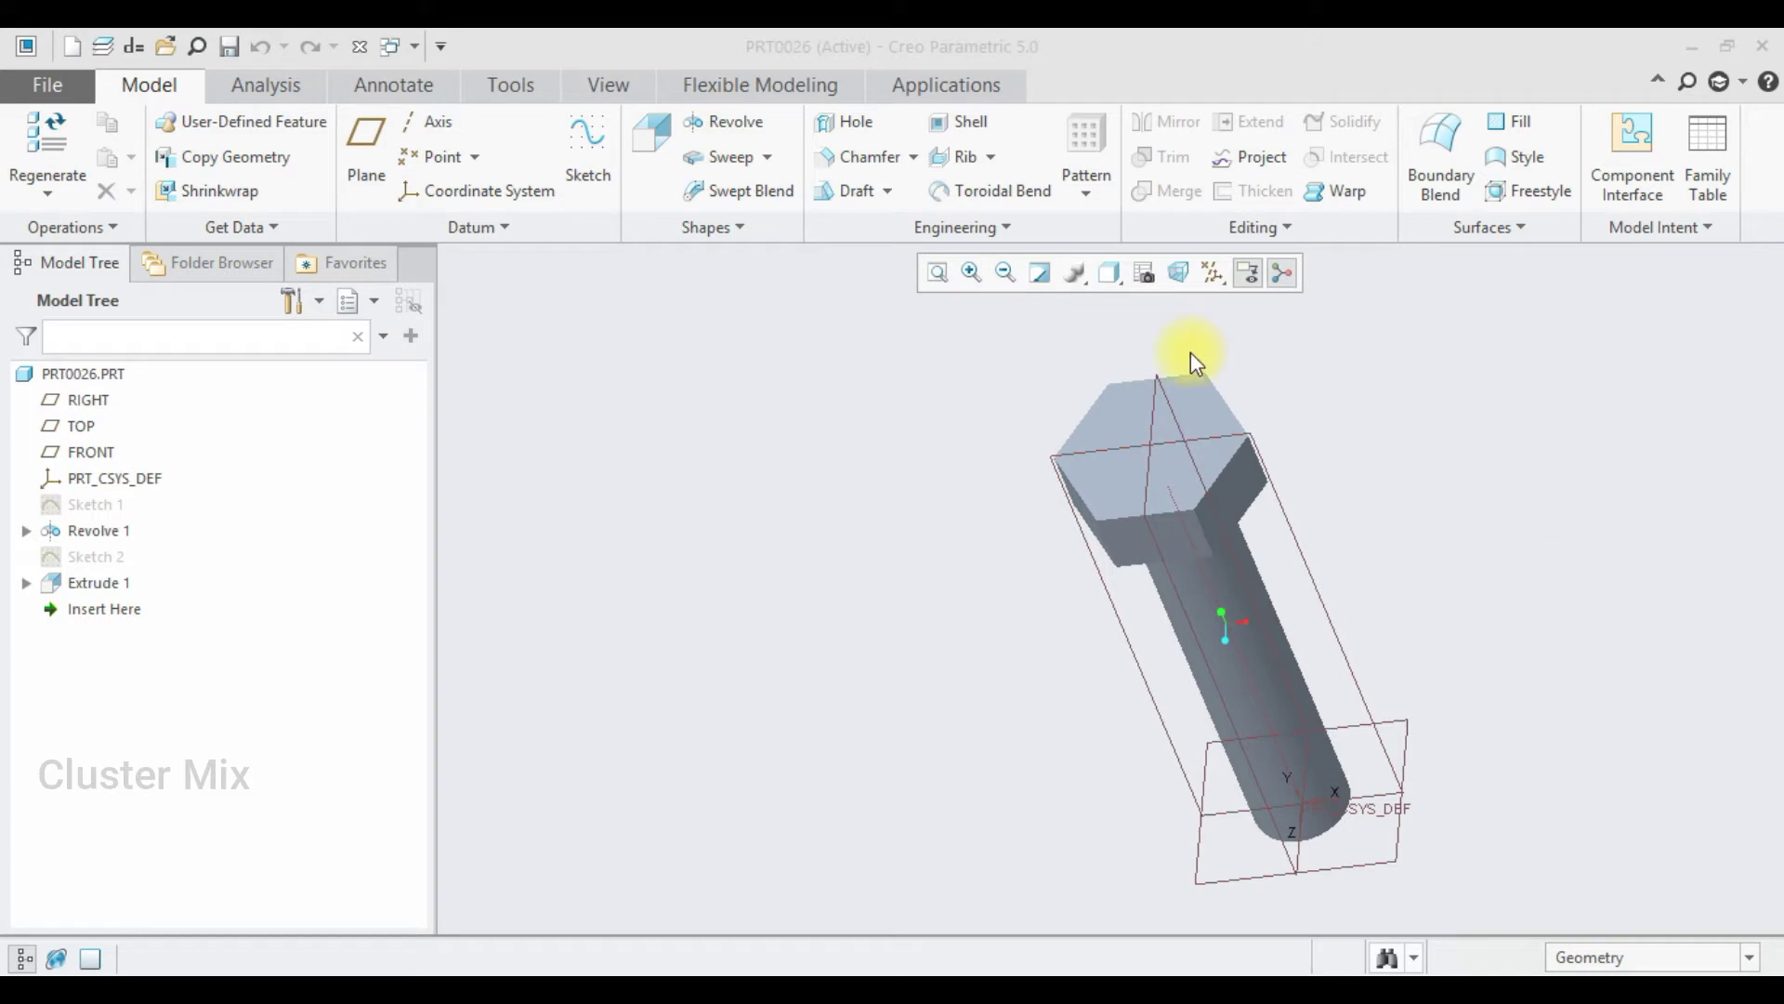
Step: Round the edge where the shank meets the underside of the hexagonal head with a 7.50 radius
{"action": "left_click", "coordinate": [966, 227]}
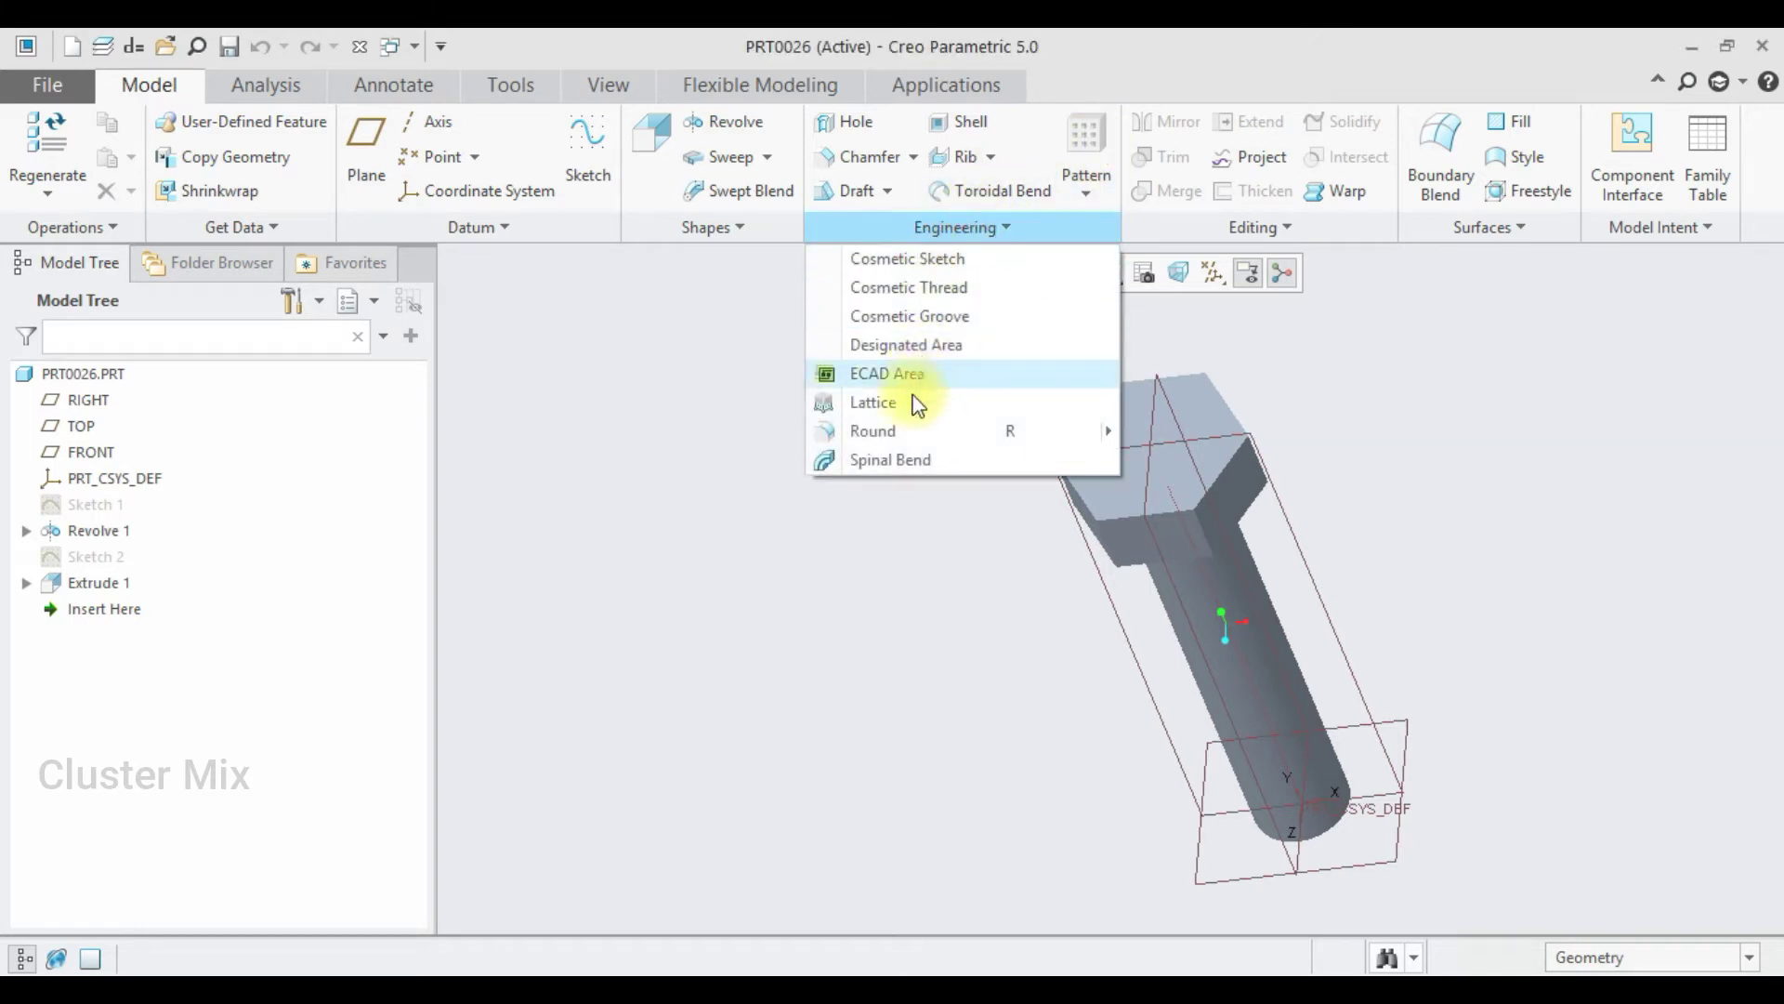
{"action": "left_click", "coordinate": [881, 431]}
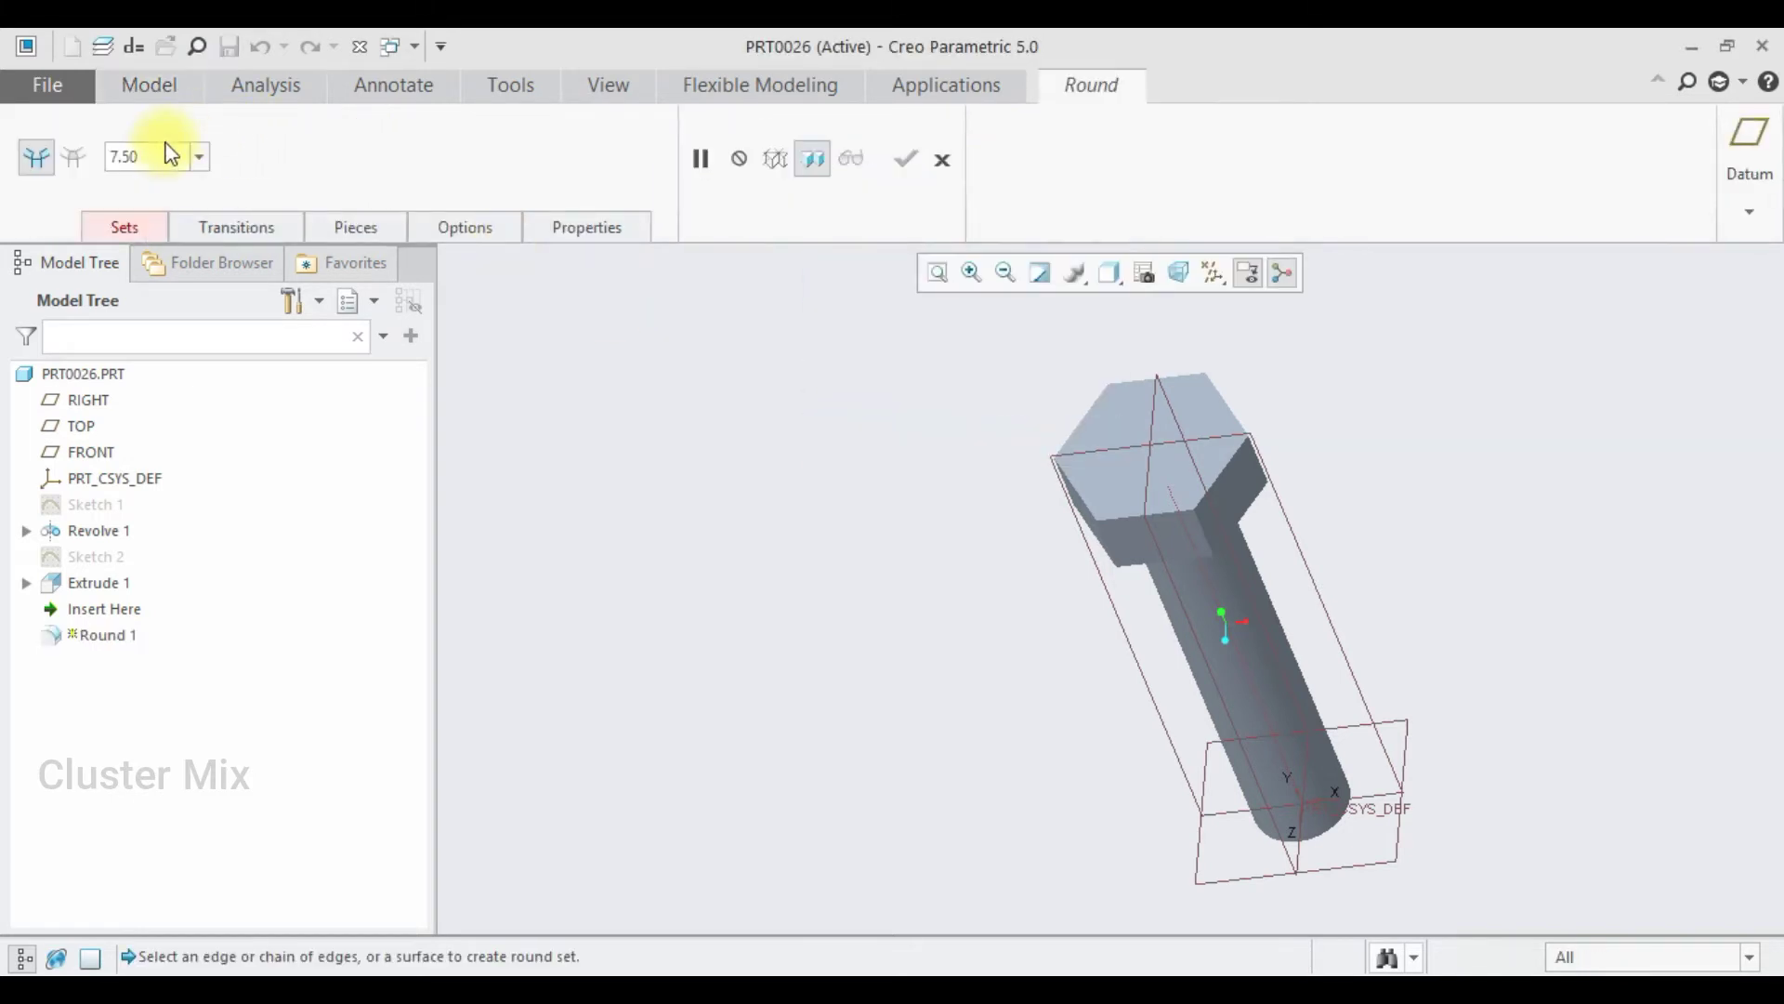
{"action": "left_click", "coordinate": [134, 228]}
{"action": "middle_click_drag", "start_coordinate": [1448, 527], "coordinate": [1232, 443]}
{"action": "scroll", "coordinate": [1105, 455], "scroll_direction": "up", "scroll_amount": 3}
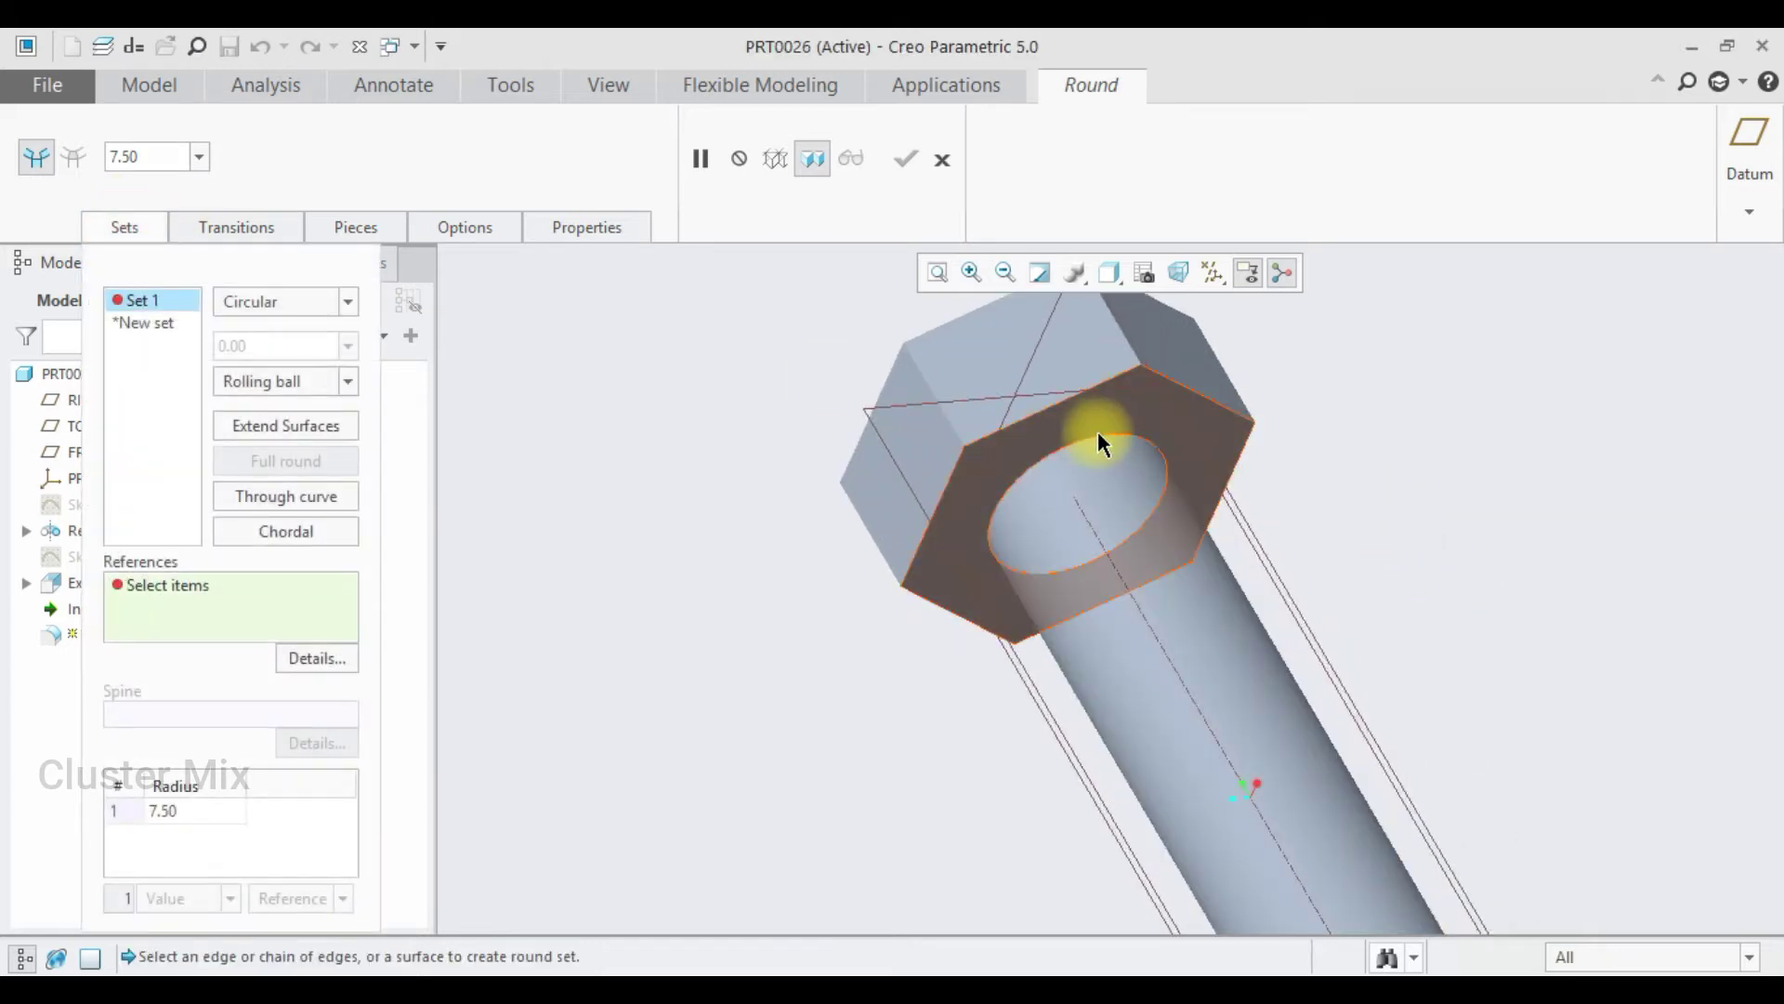
{"action": "left_click", "coordinate": [1103, 437]}
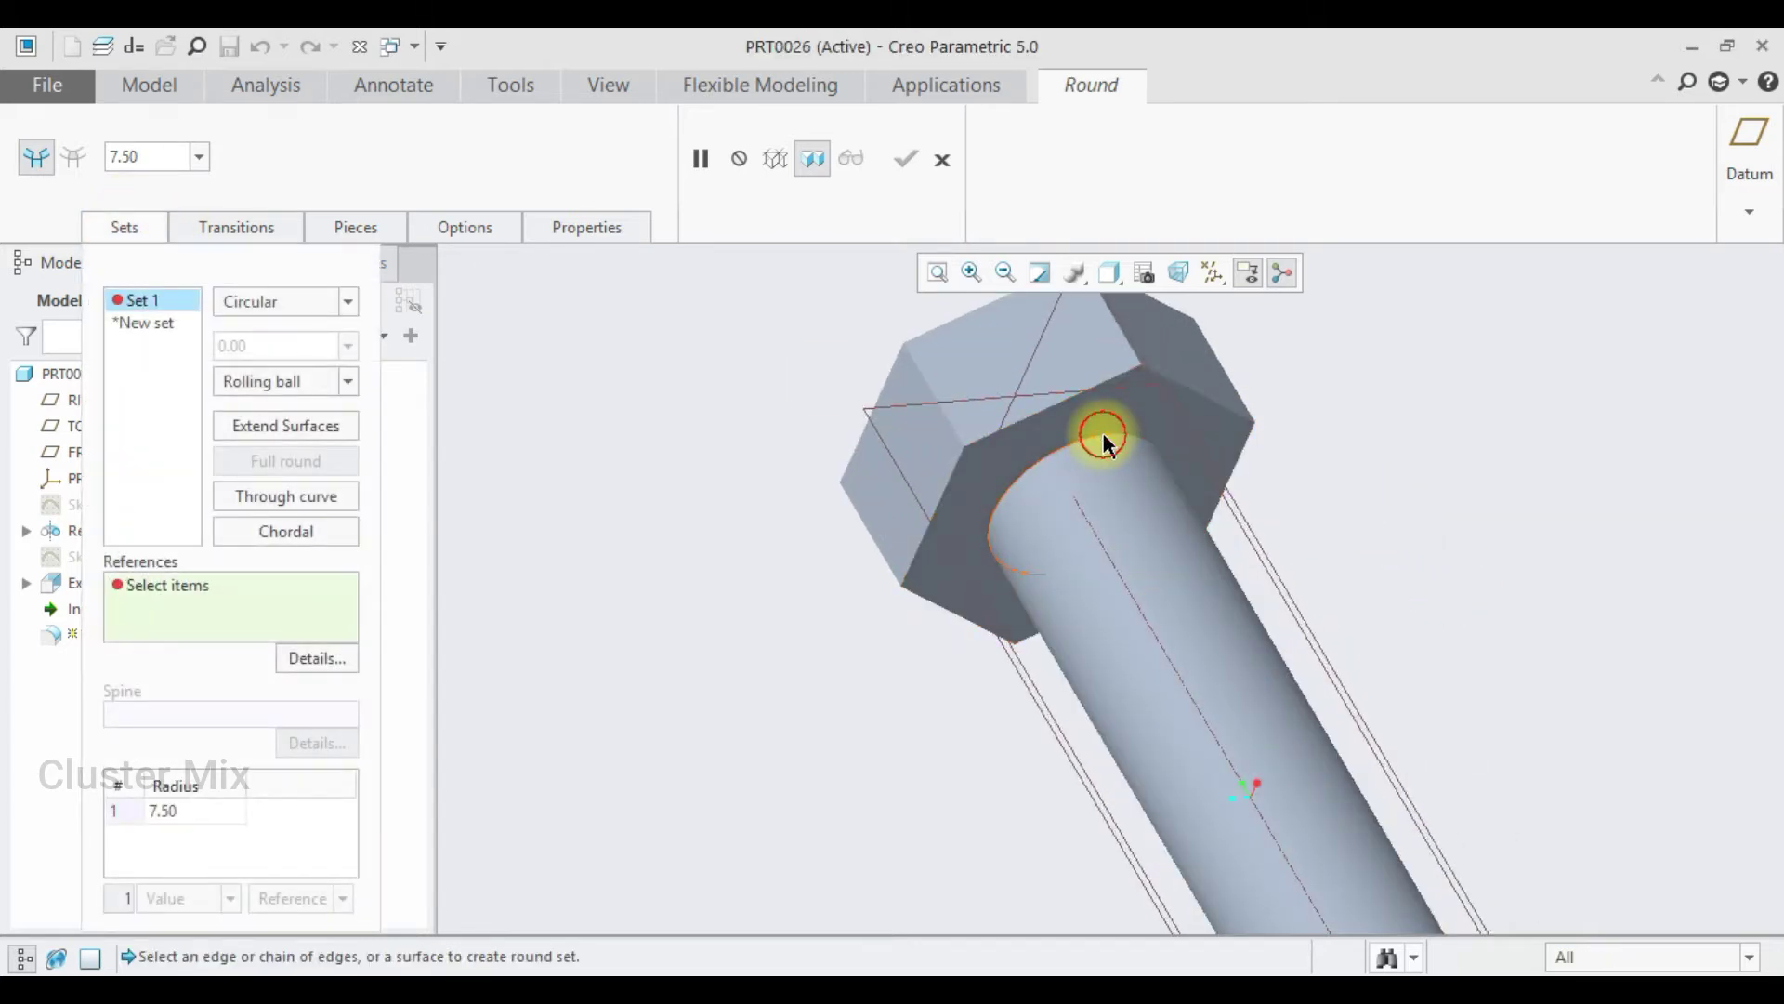
{"action": "left_click", "coordinate": [902, 164]}
Step: Start a sketch on the FRONT plane and orient it parallel to the screen around the bolt head
{"action": "middle_click_drag", "start_coordinate": [1390, 437], "coordinate": [1430, 561]}
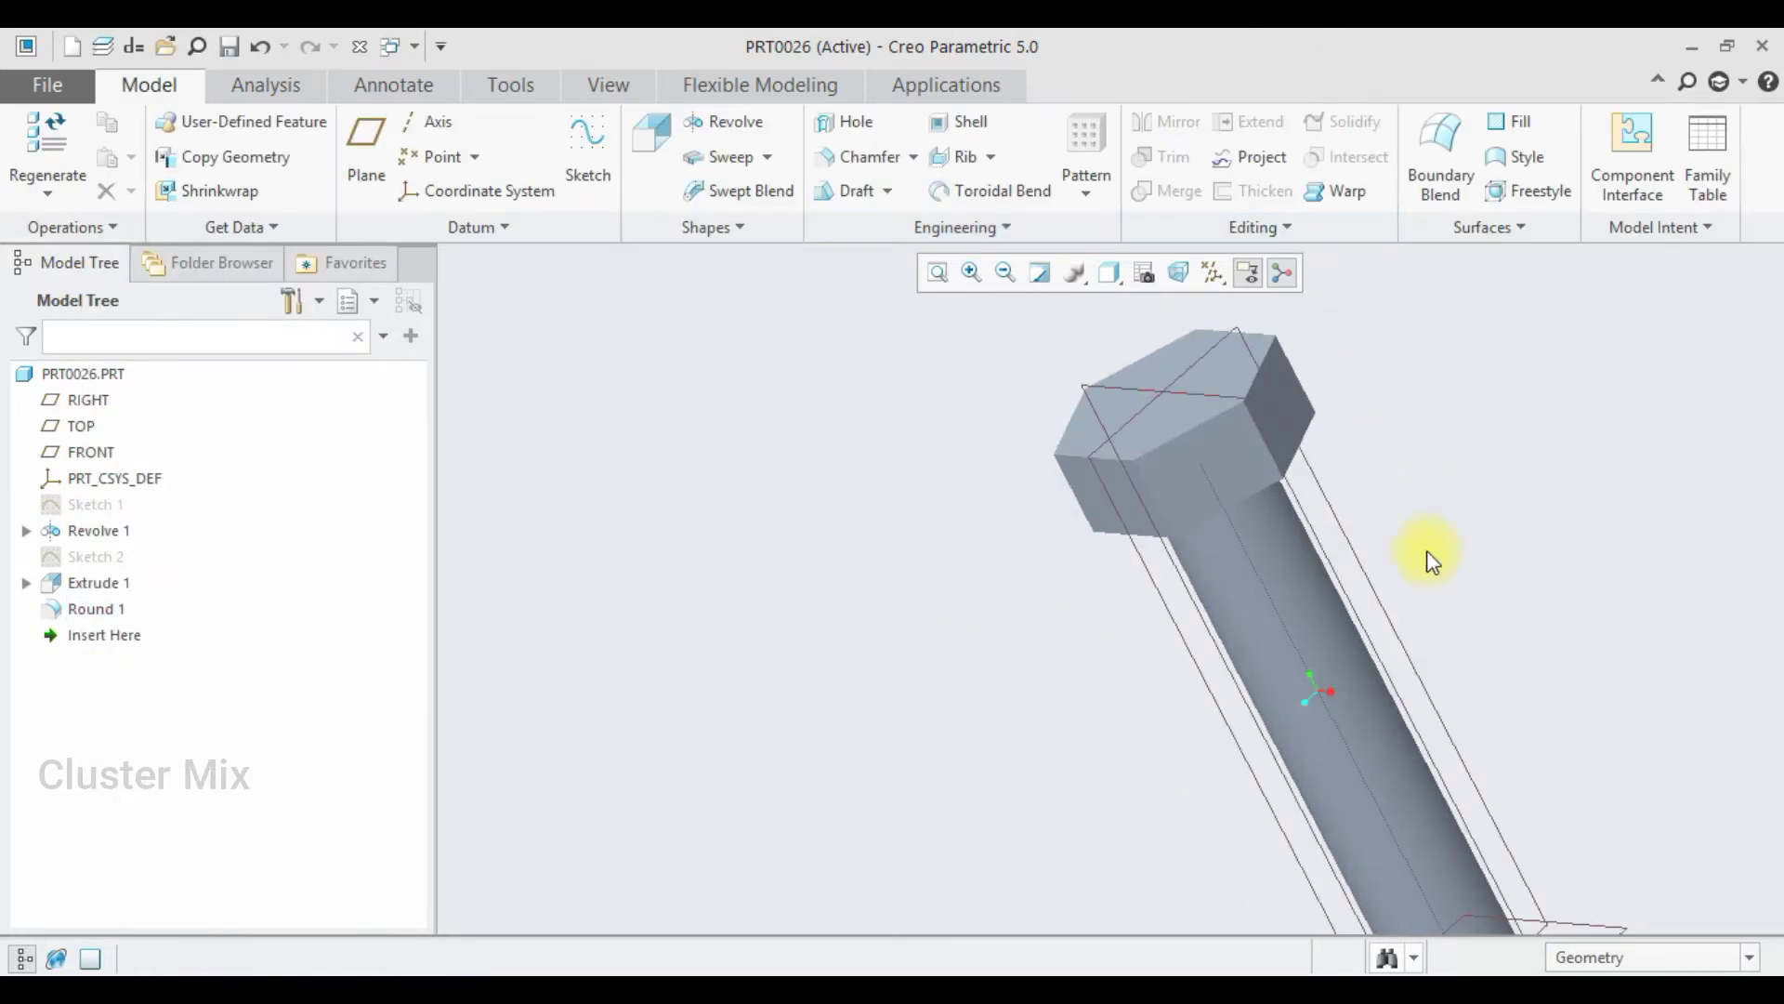
{"action": "left_click", "coordinate": [1190, 392]}
{"action": "left_click", "coordinate": [1206, 275]}
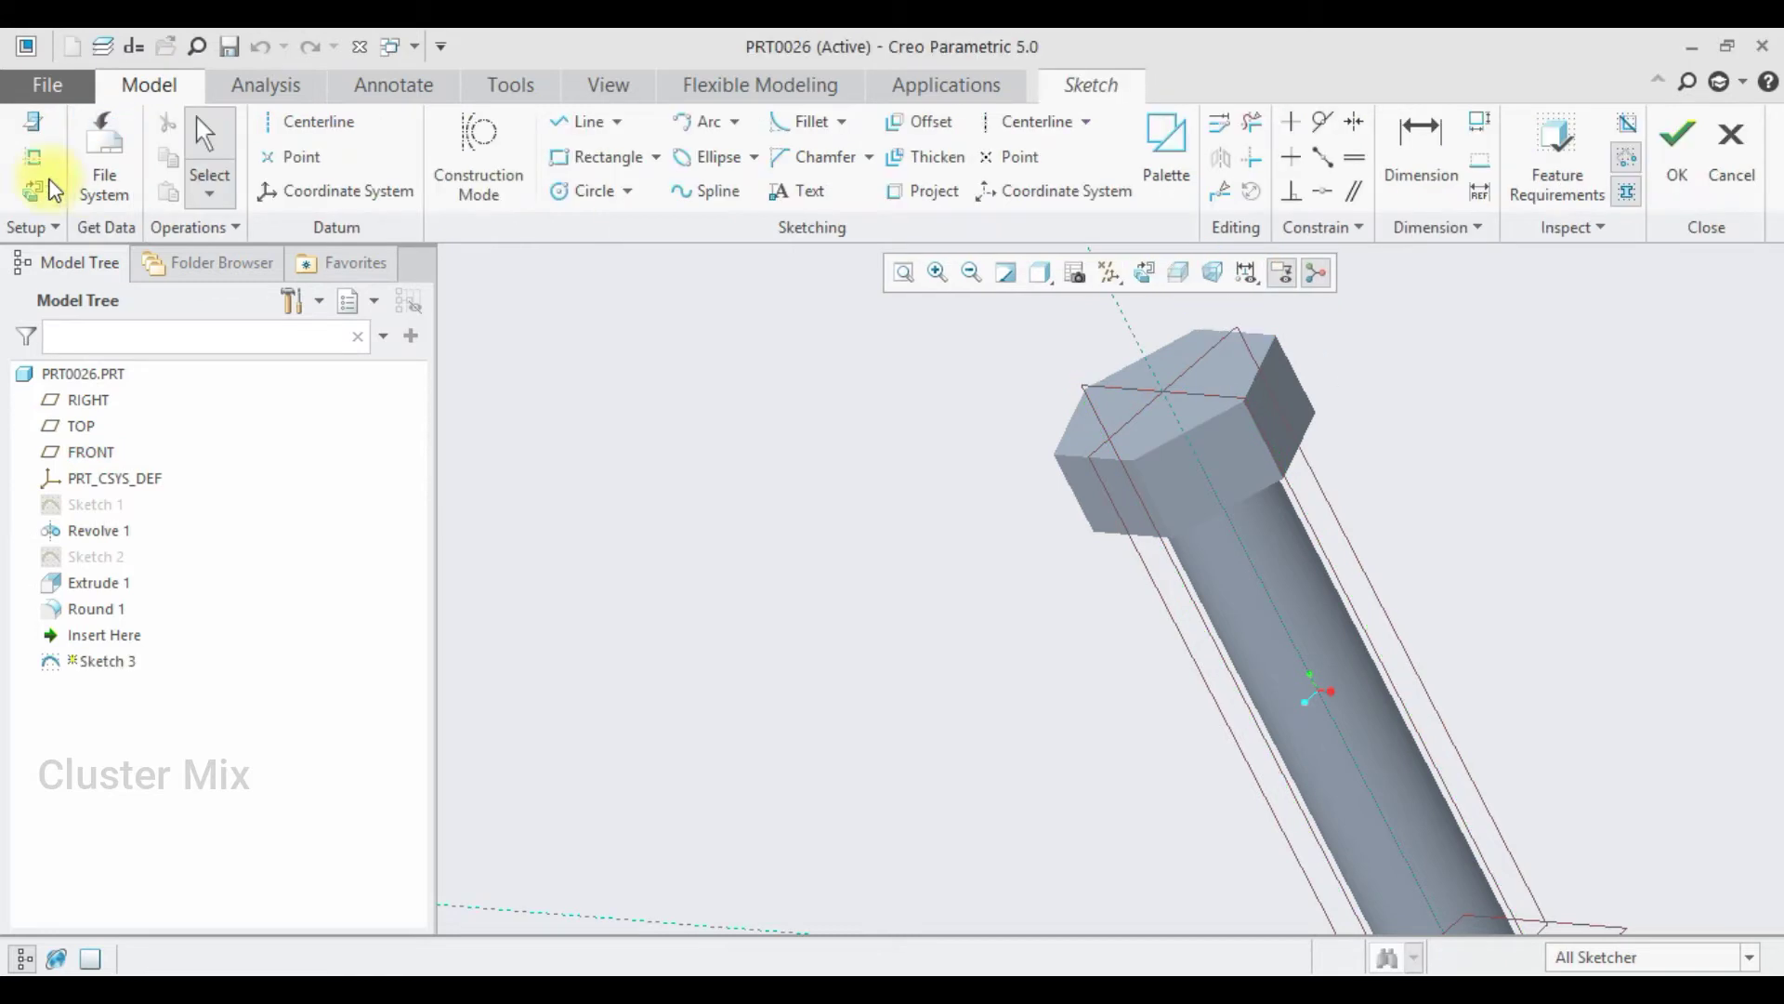
{"action": "left_click", "coordinate": [31, 192]}
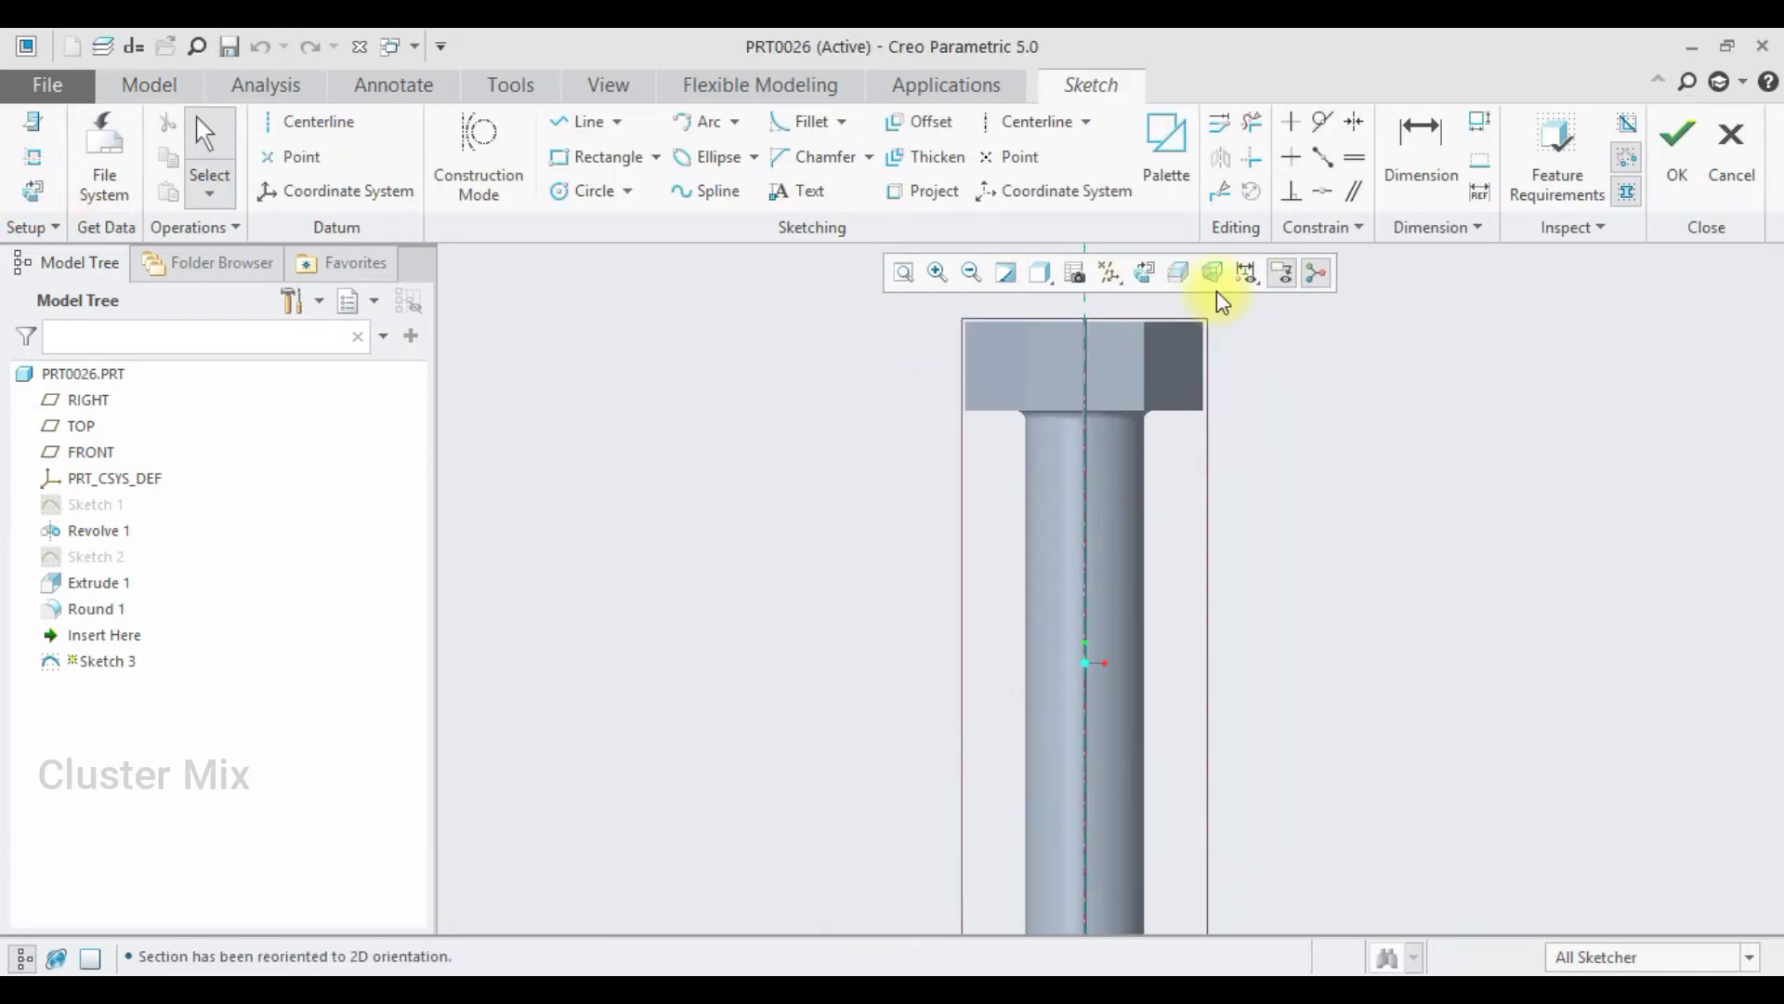
{"action": "scroll", "coordinate": [1152, 372], "scroll_direction": "up", "scroll_amount": 2}
{"action": "scroll", "coordinate": [1103, 427], "scroll_direction": "down", "scroll_amount": 2}
{"action": "scroll", "coordinate": [1103, 427], "scroll_direction": "up", "scroll_amount": 2}
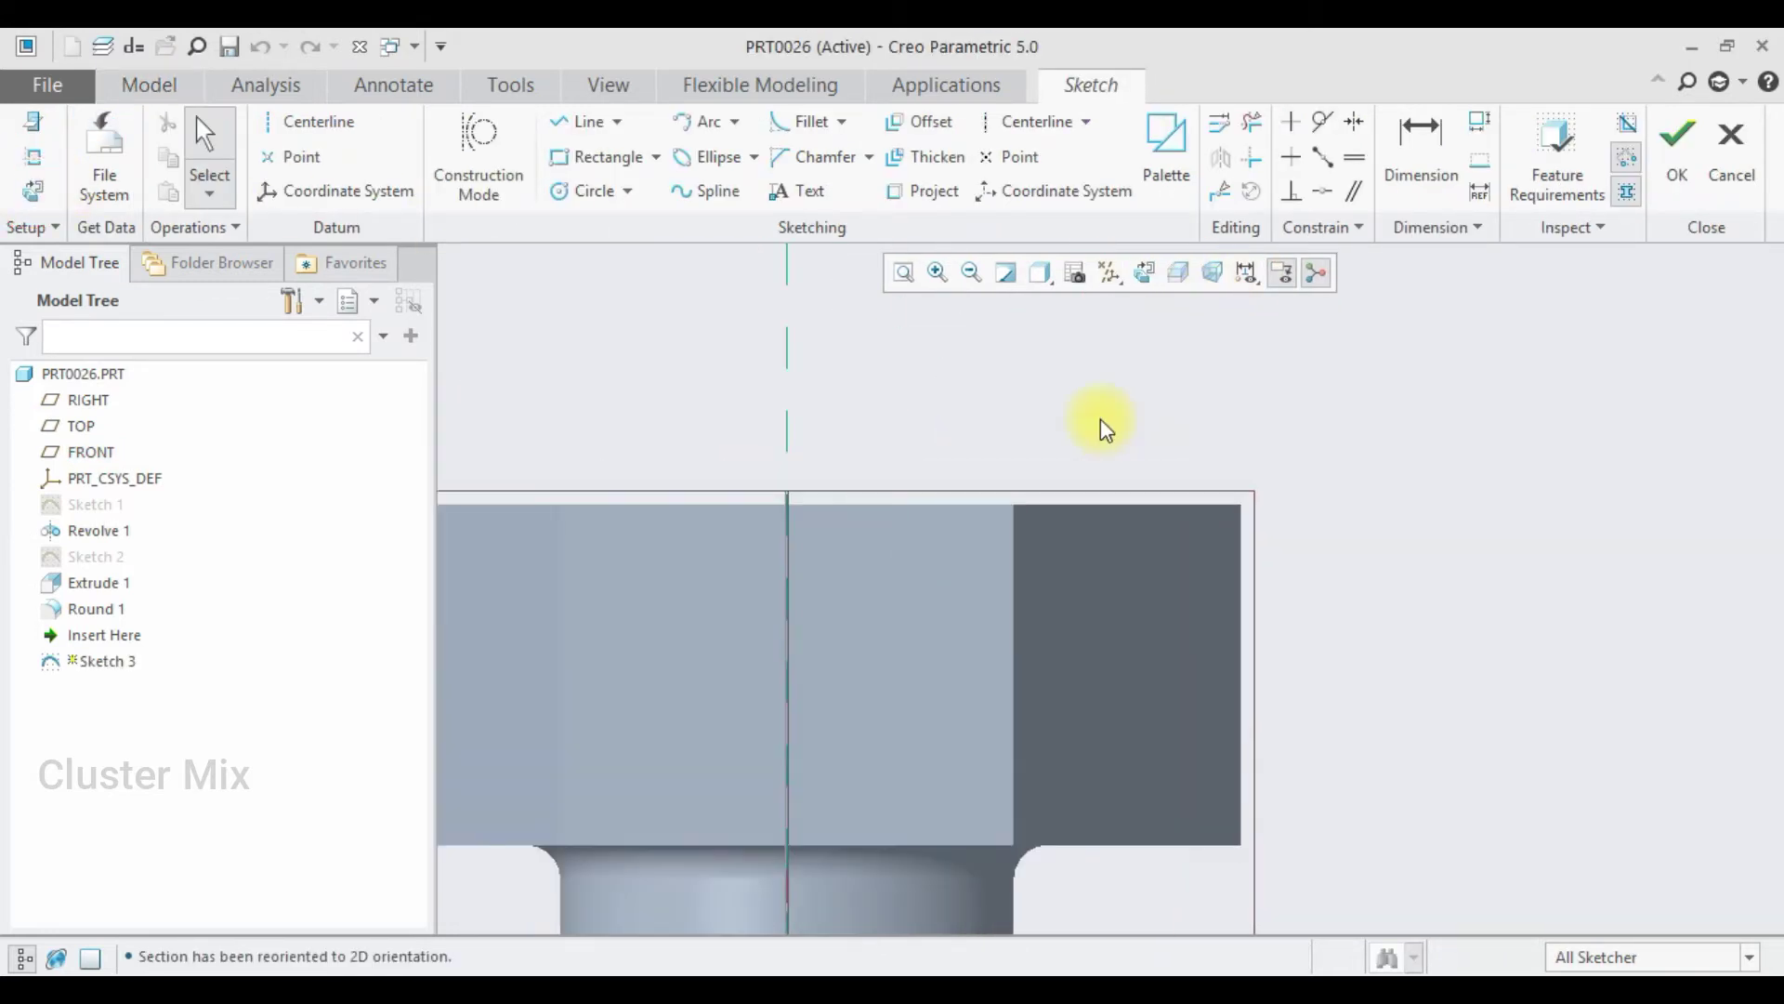
Step: Draw an arc of radius about 71.5 across the head's upper right corner, from its top edge to its side edge
{"action": "left_click", "coordinate": [703, 122]}
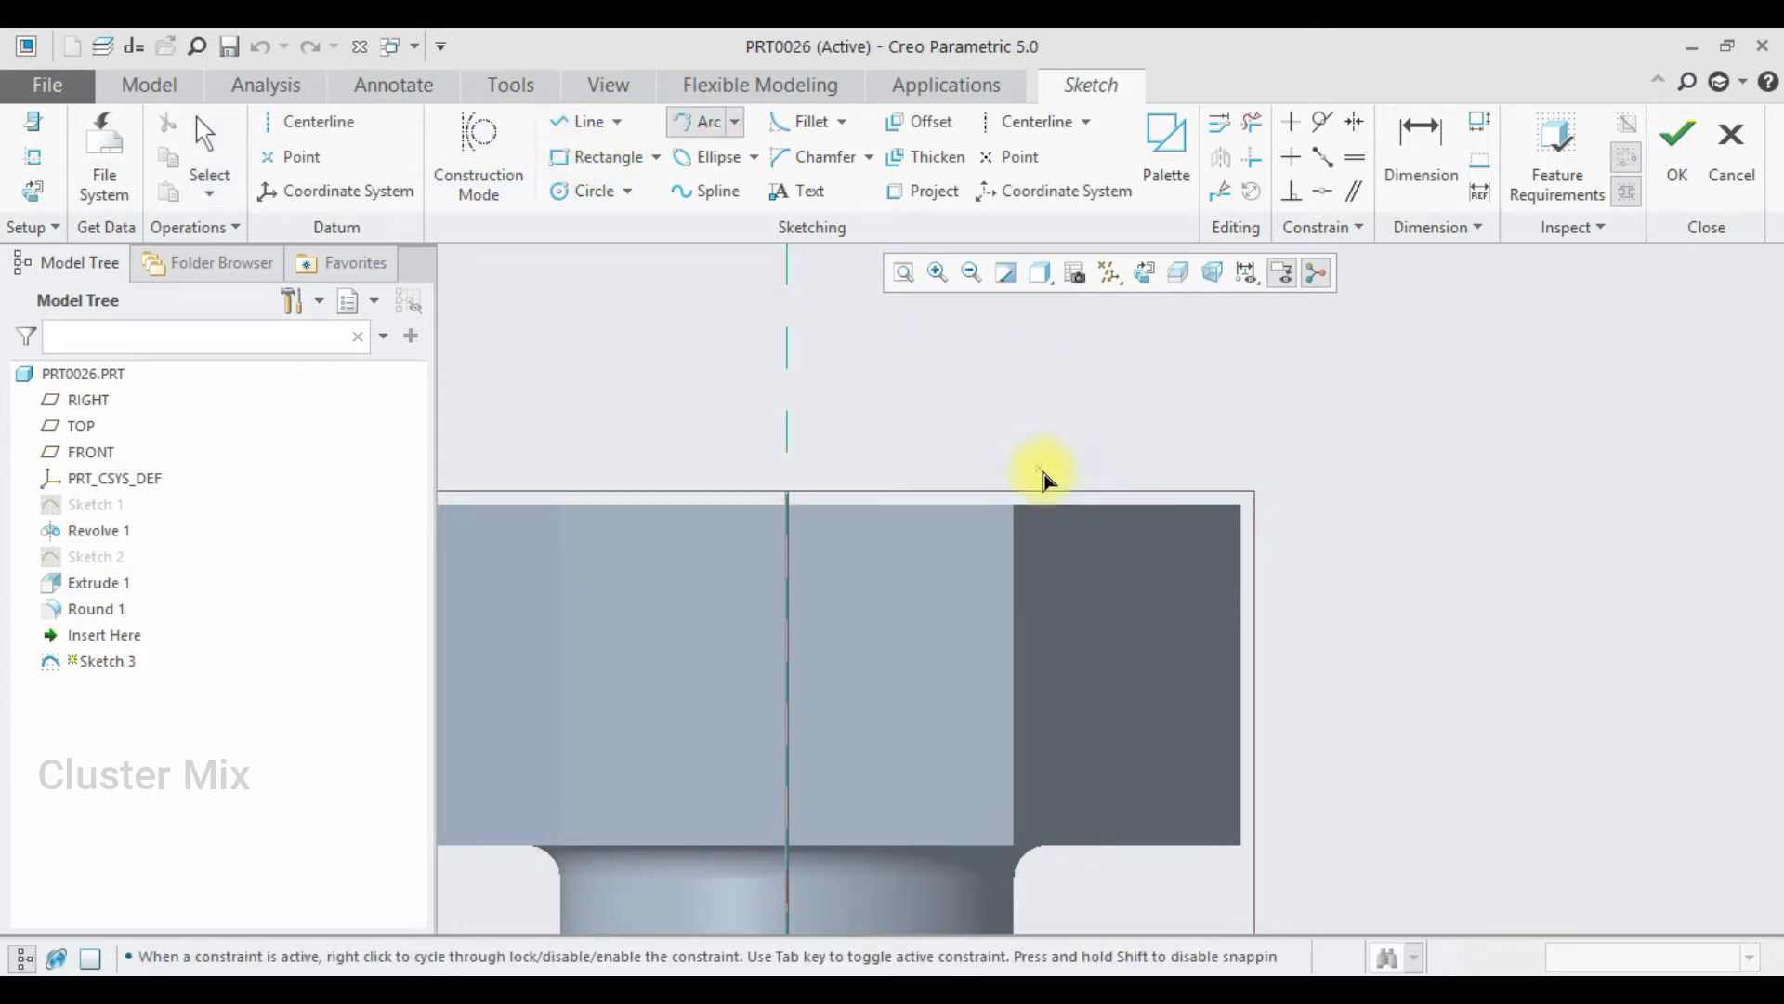
{"action": "left_click", "coordinate": [1077, 505]}
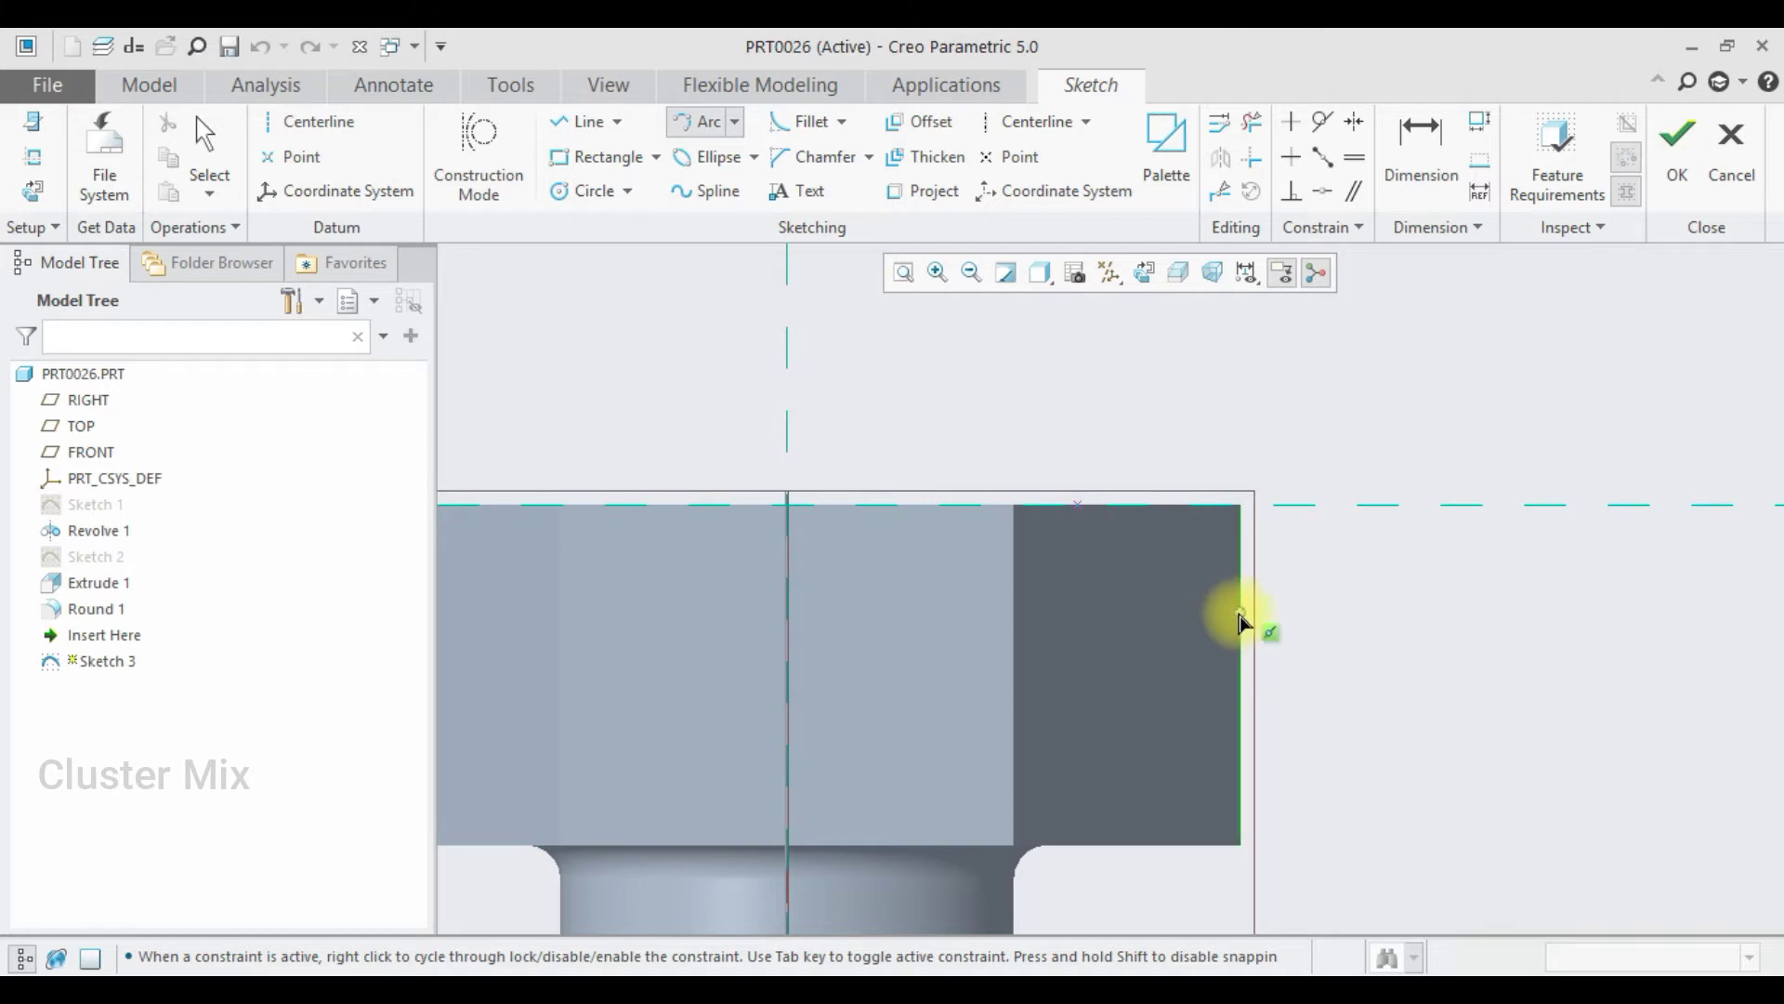
{"action": "left_click", "coordinate": [1242, 615]}
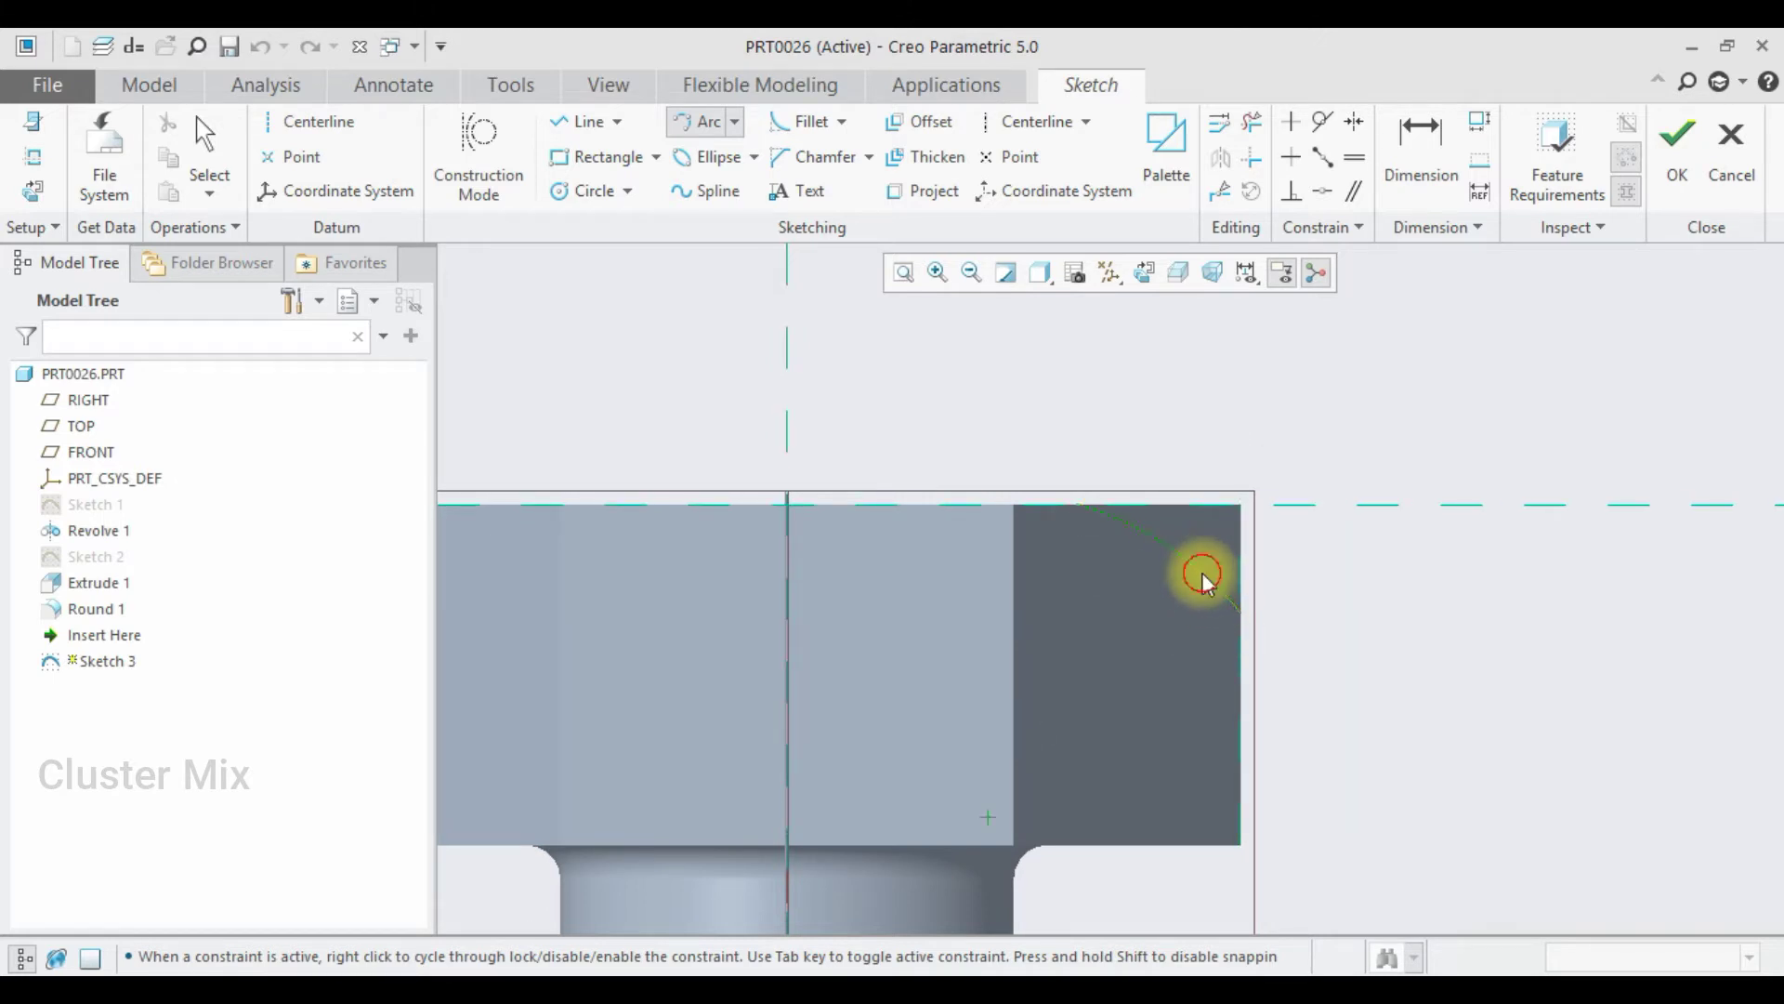
{"action": "left_click", "coordinate": [1195, 577]}
{"action": "middle_click", "coordinate": [1207, 539]}
{"action": "scroll", "coordinate": [1223, 441], "scroll_direction": "up", "scroll_amount": 1}
{"action": "scroll", "coordinate": [1223, 440], "scroll_direction": "up", "scroll_amount": 1}
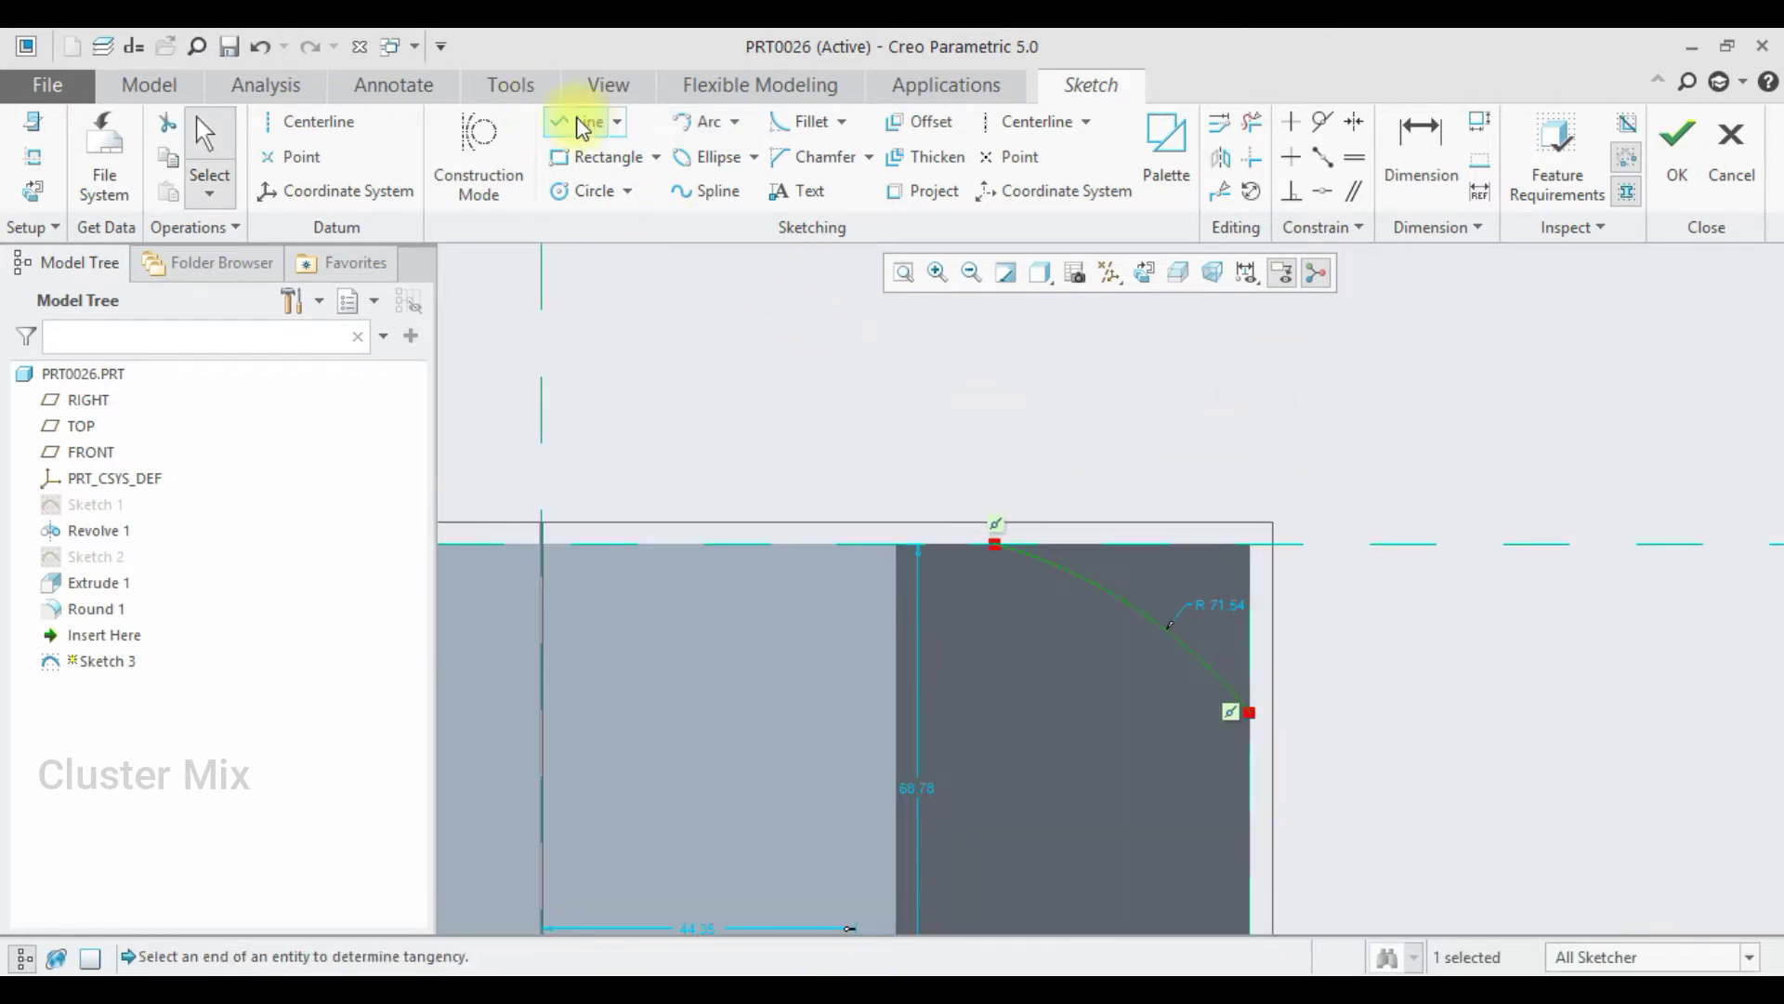
Step: Dimension the horizontal distance from the arc's upper end to the head's side edge as 30
{"action": "left_click", "coordinate": [1422, 154]}
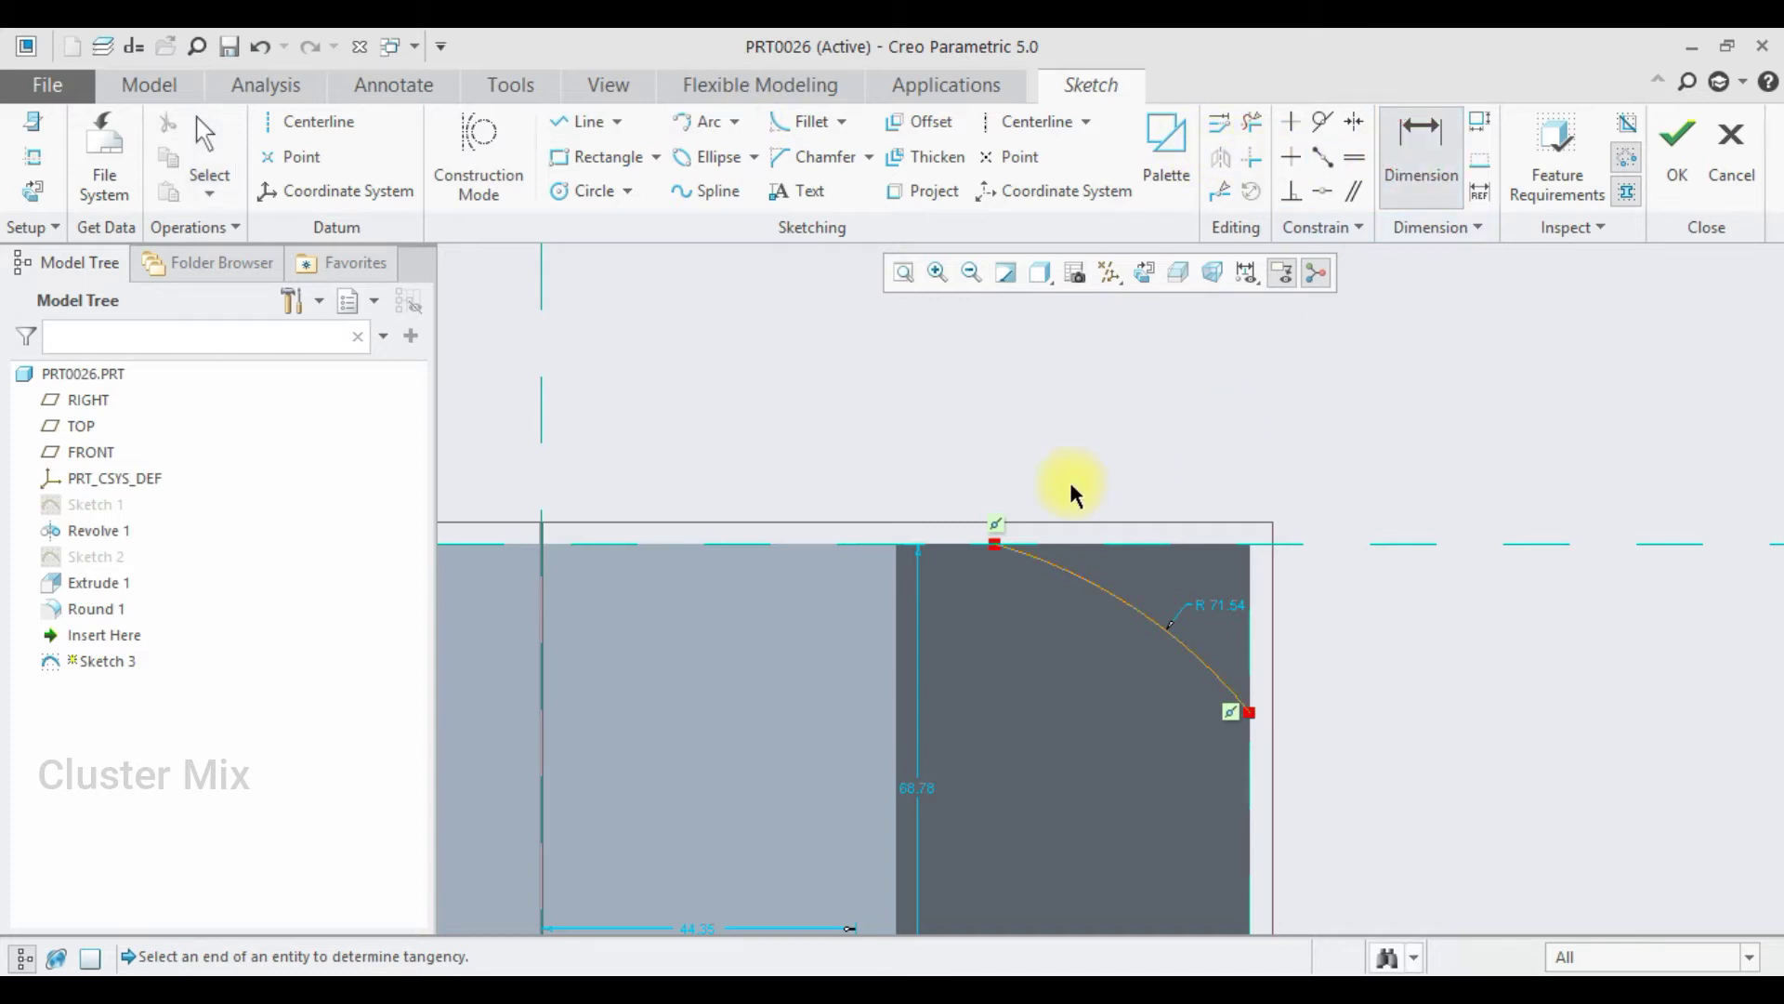
{"action": "left_click", "coordinate": [994, 546]}
{"action": "left_click", "coordinate": [1248, 548]}
{"action": "middle_click", "coordinate": [1125, 472]}
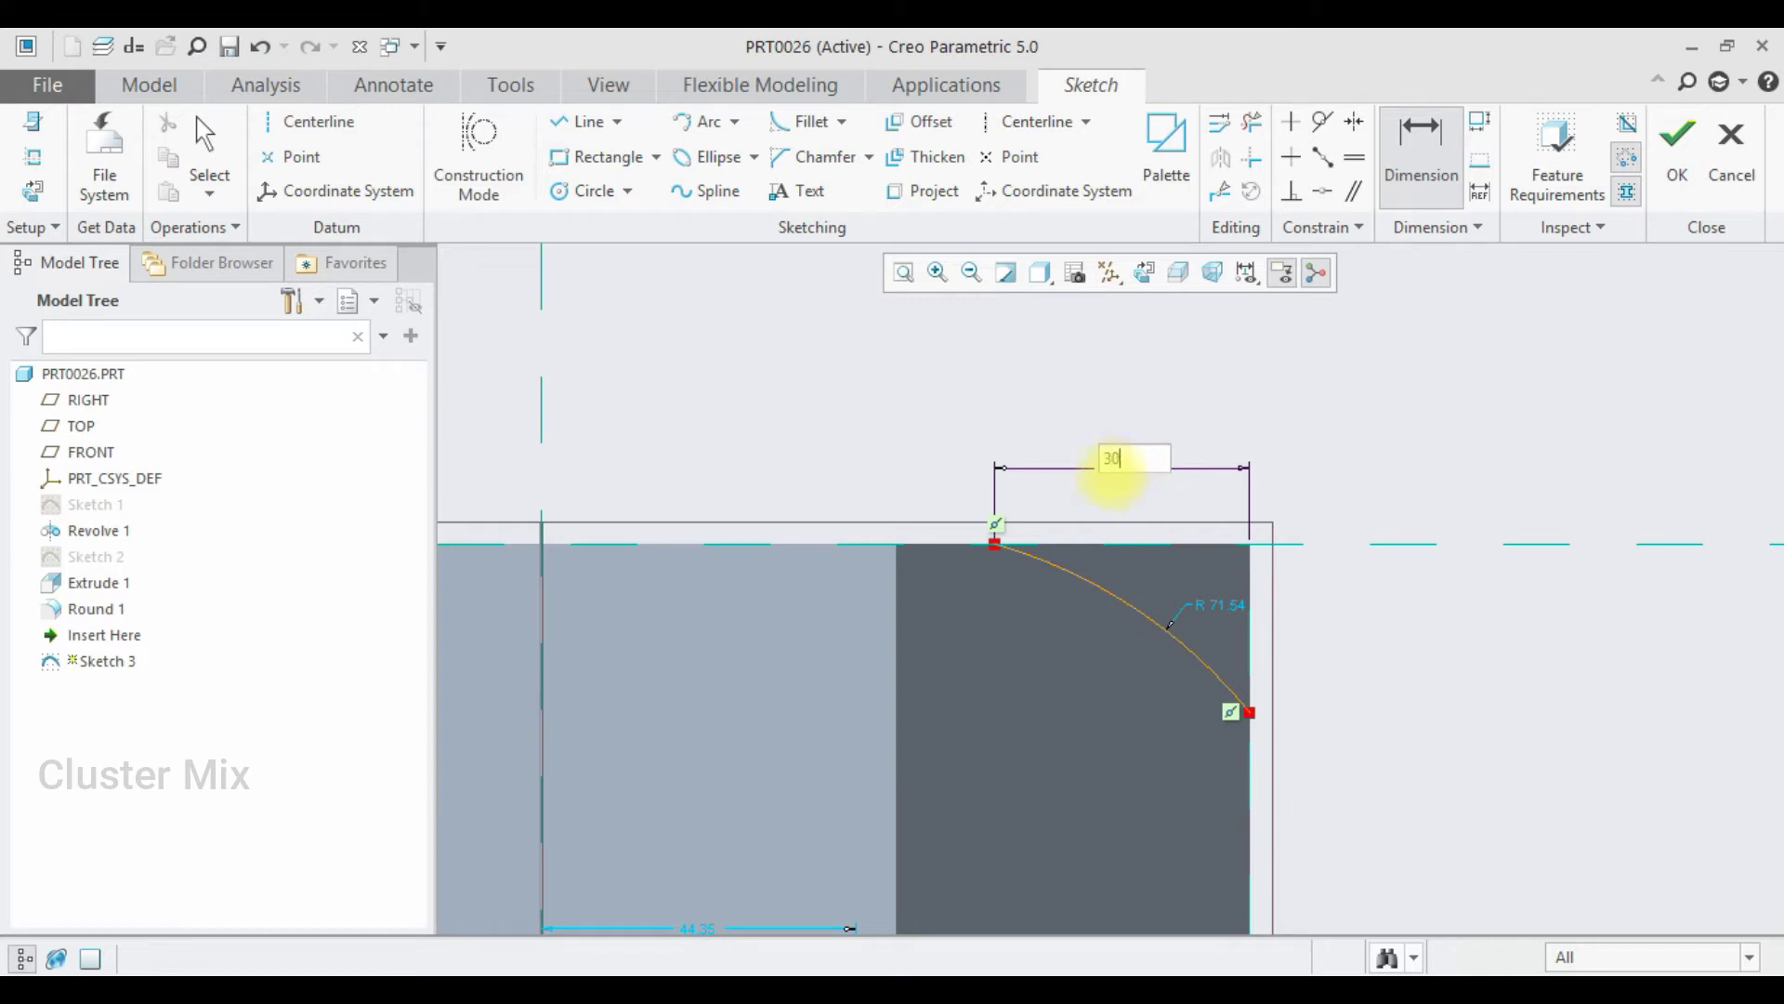
{"action": "key", "text": "Return"}
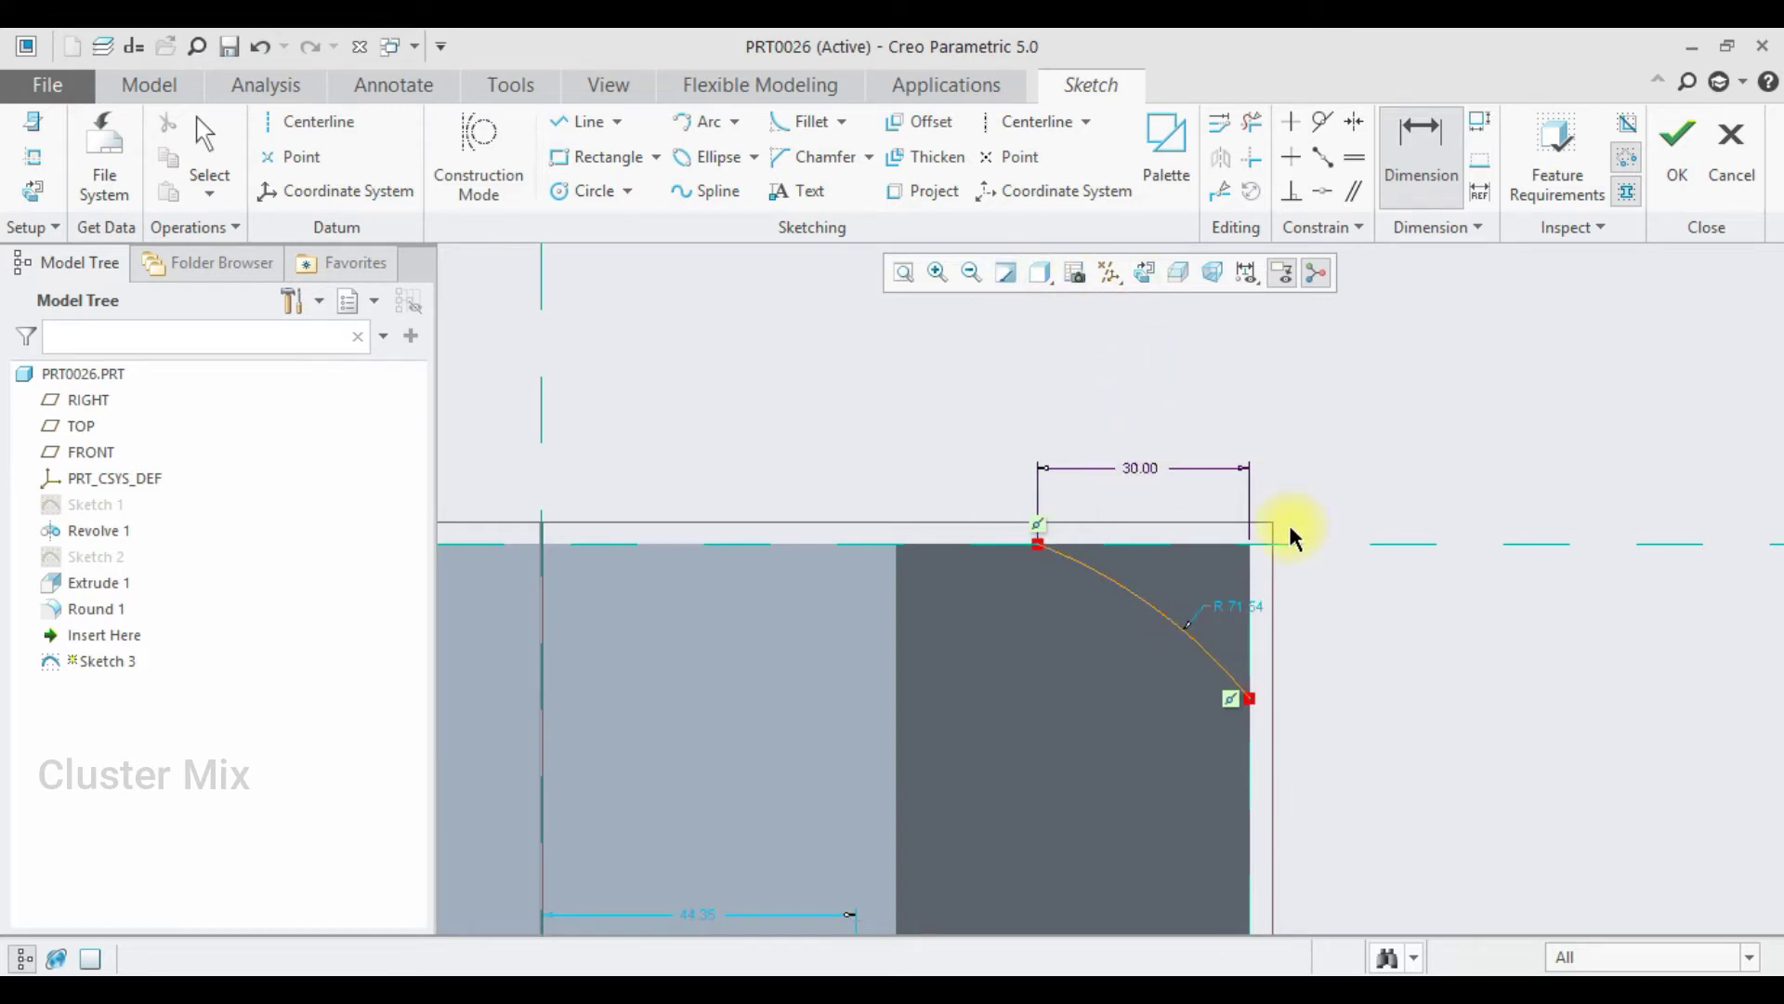
Step: Dimension the vertical distance from the head's top edge to the arc's lower end as 15
{"action": "left_click", "coordinate": [1248, 706]}
{"action": "middle_click", "coordinate": [1282, 632]}
{"action": "scroll", "coordinate": [1282, 632], "scroll_direction": "up", "scroll_amount": 2}
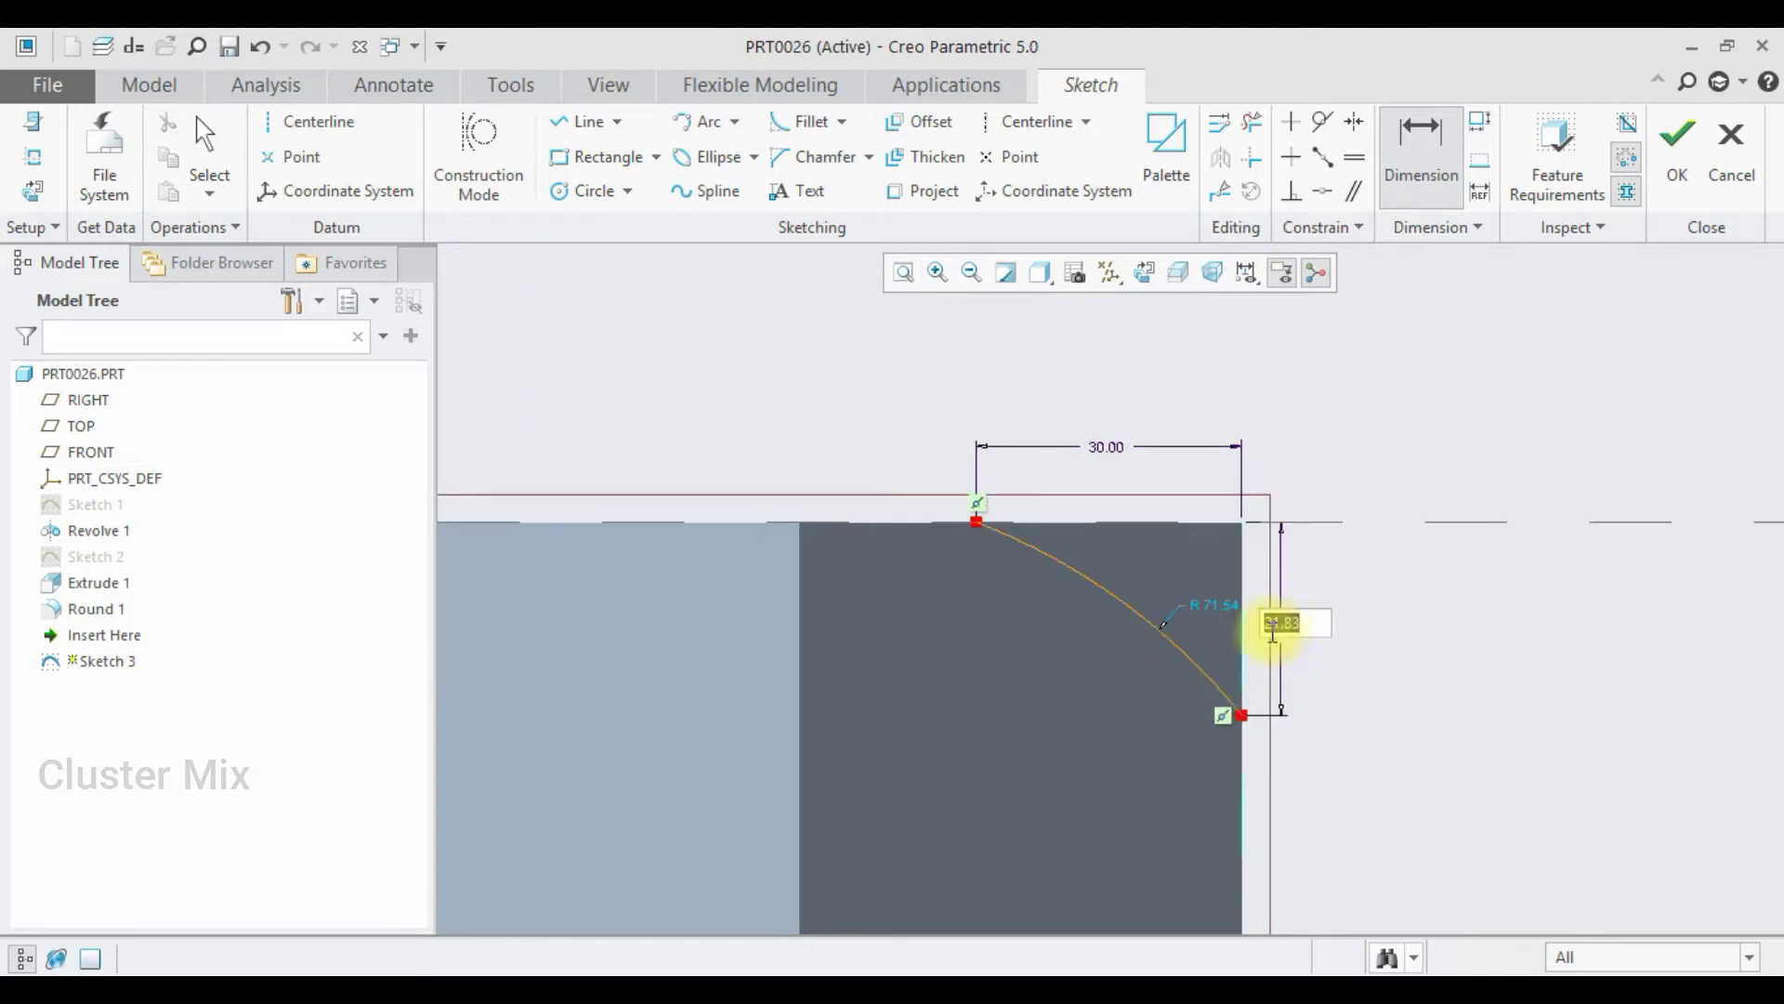
{"action": "type", "text": "15"}
{"action": "key", "text": "Return"}
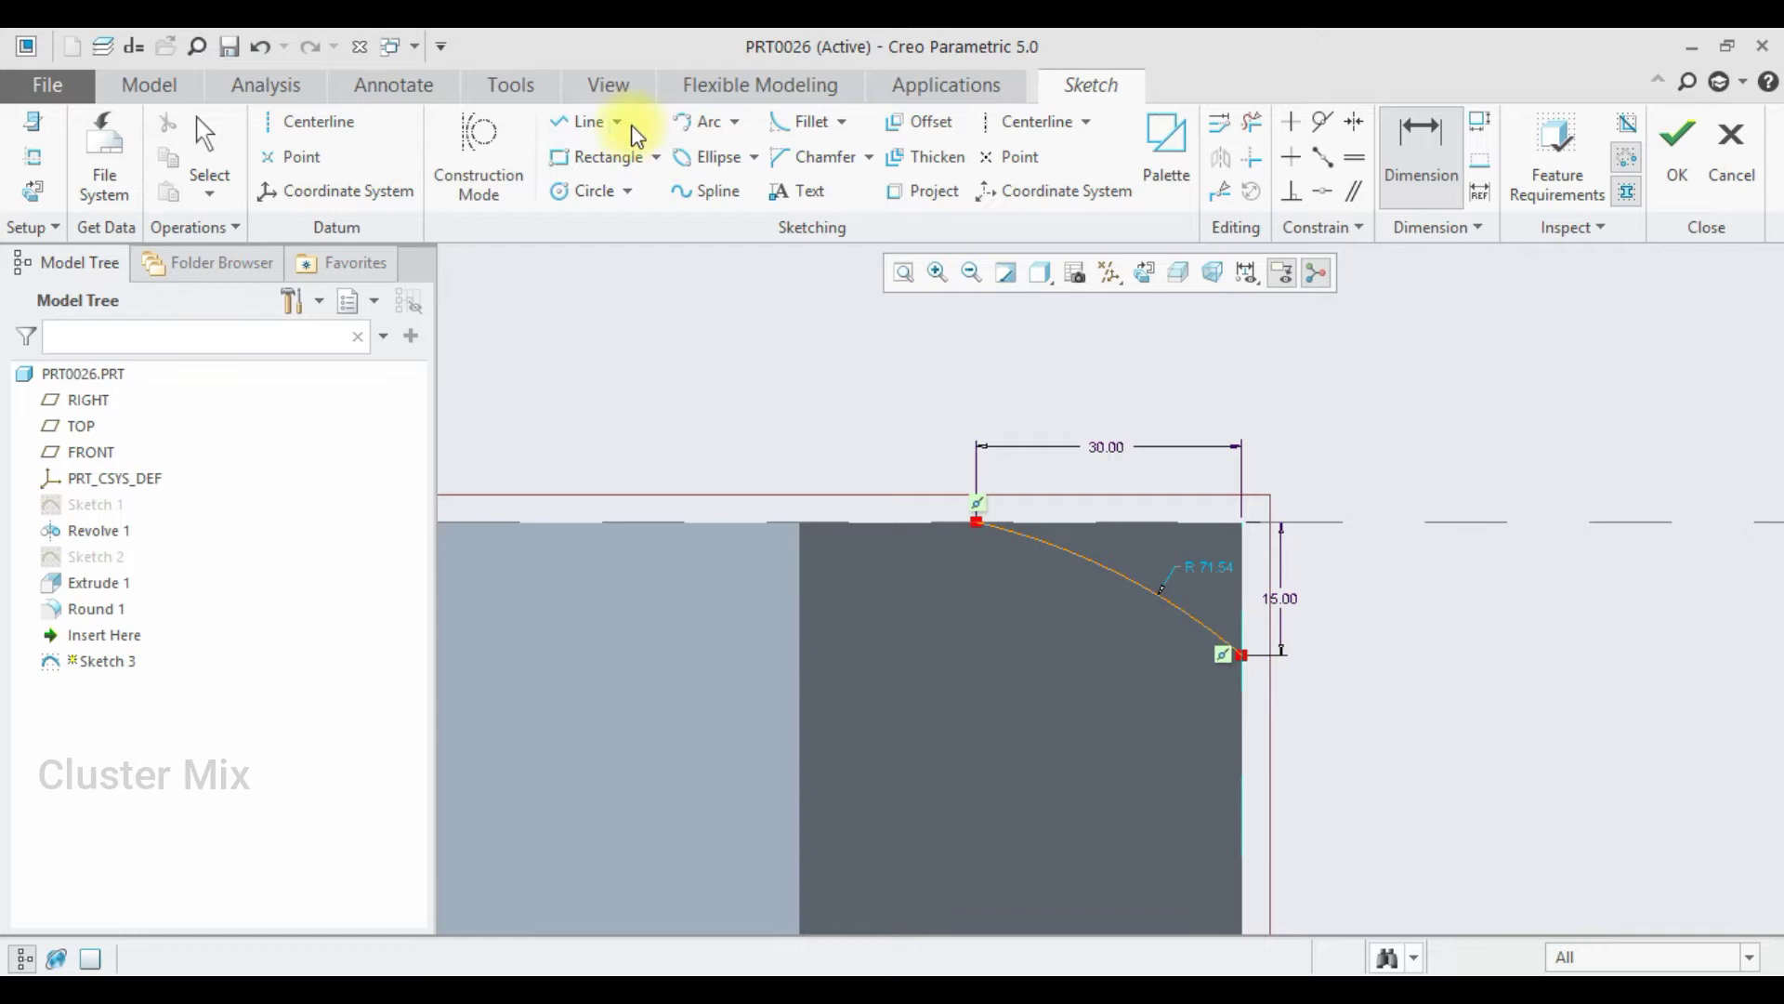
Step: Close the arc profile with two lines meeting at the head's corner and finish the sketch
{"action": "left_click", "coordinate": [577, 121]}
{"action": "left_click", "coordinate": [987, 527]}
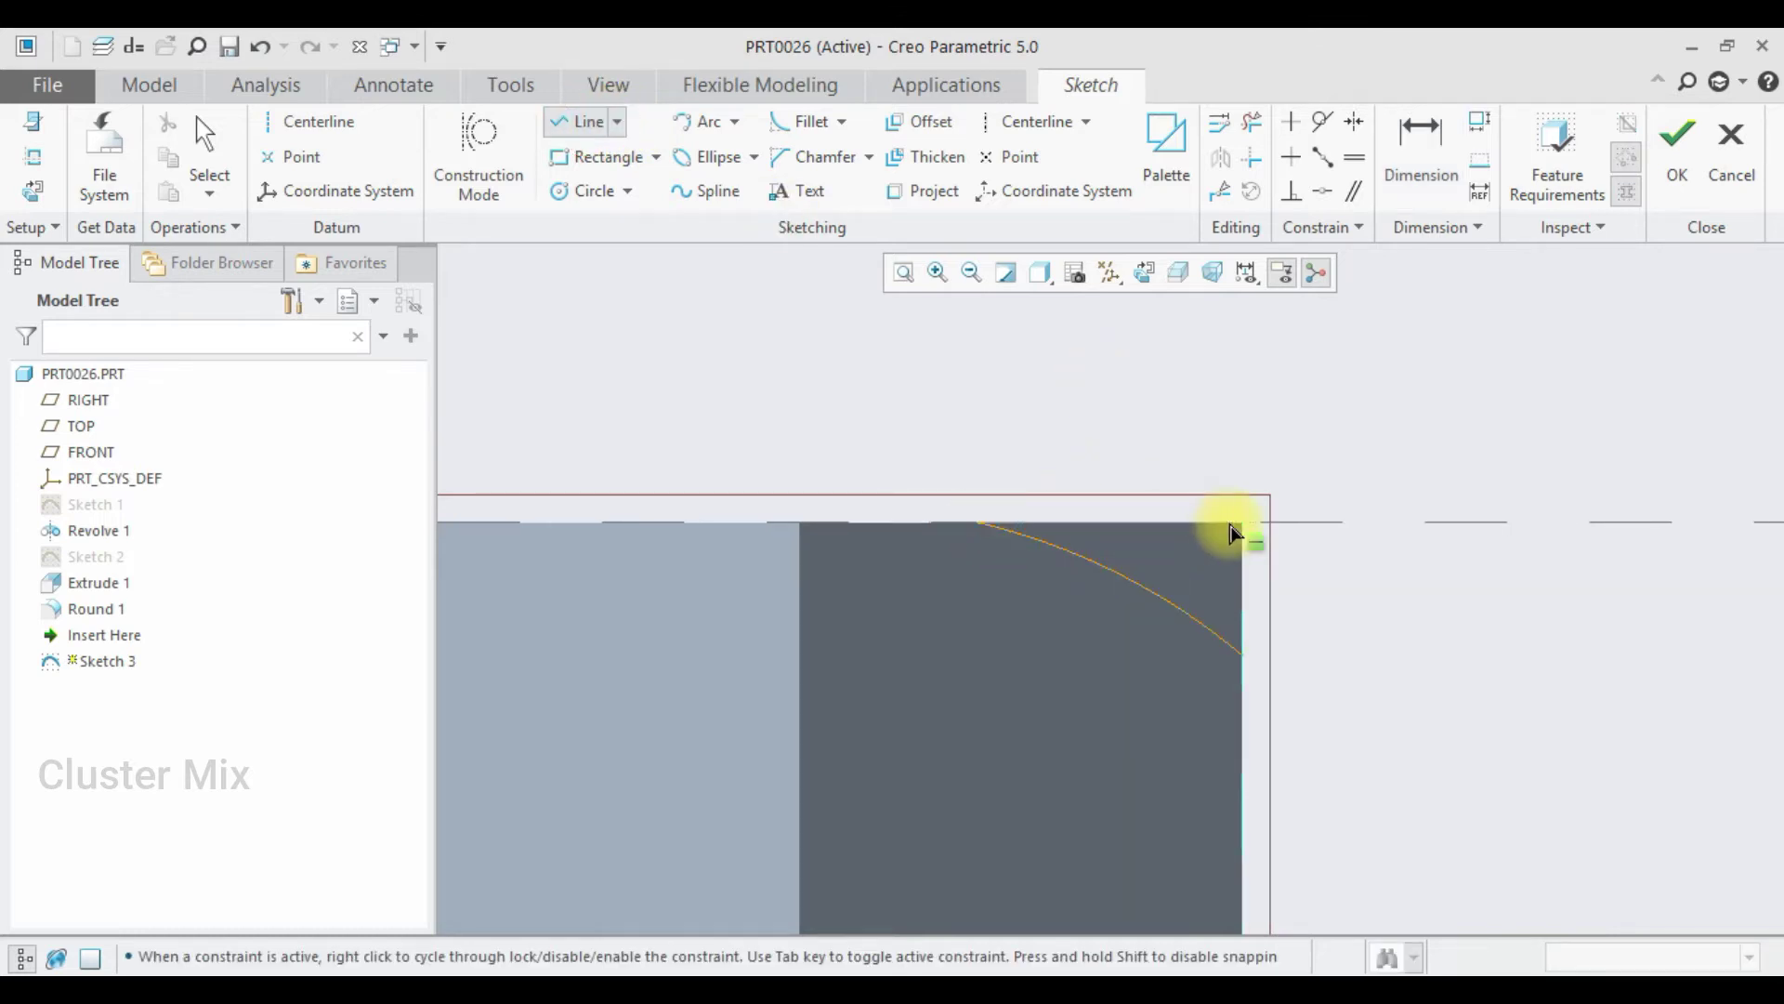
{"action": "left_click", "coordinate": [1236, 523]}
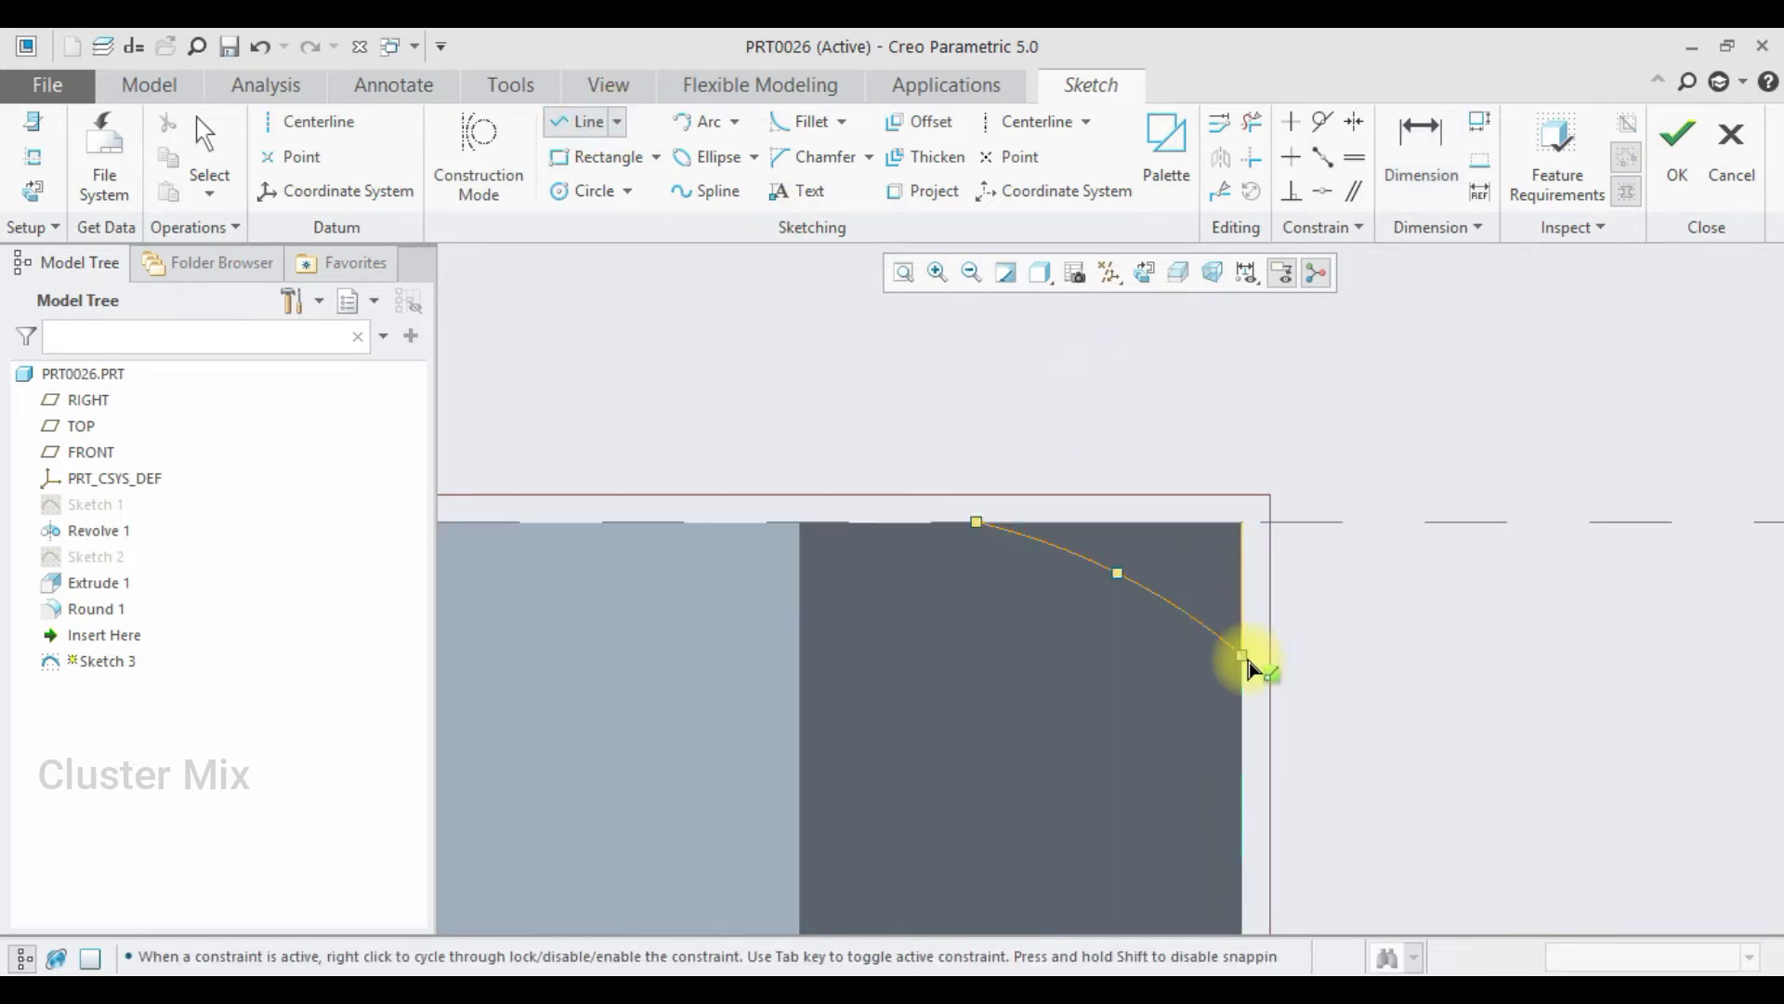
{"action": "left_click", "coordinate": [1247, 660]}
{"action": "middle_click", "coordinate": [1351, 582]}
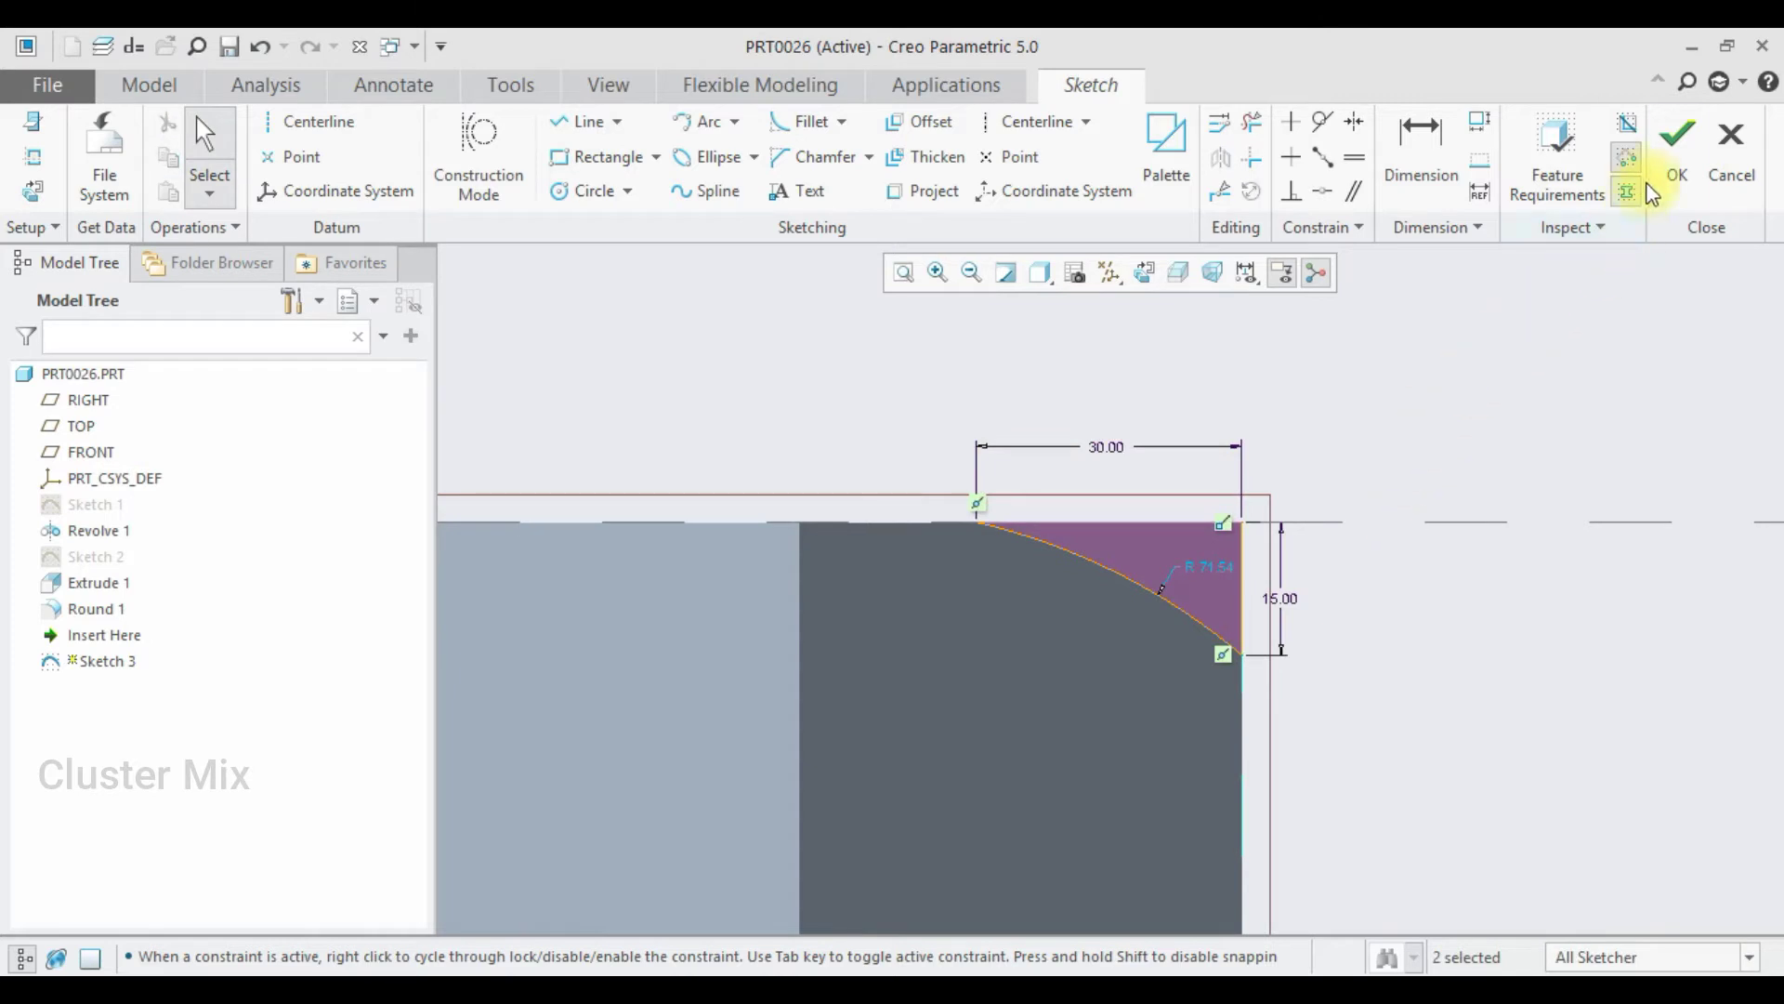
{"action": "left_click", "coordinate": [1669, 144]}
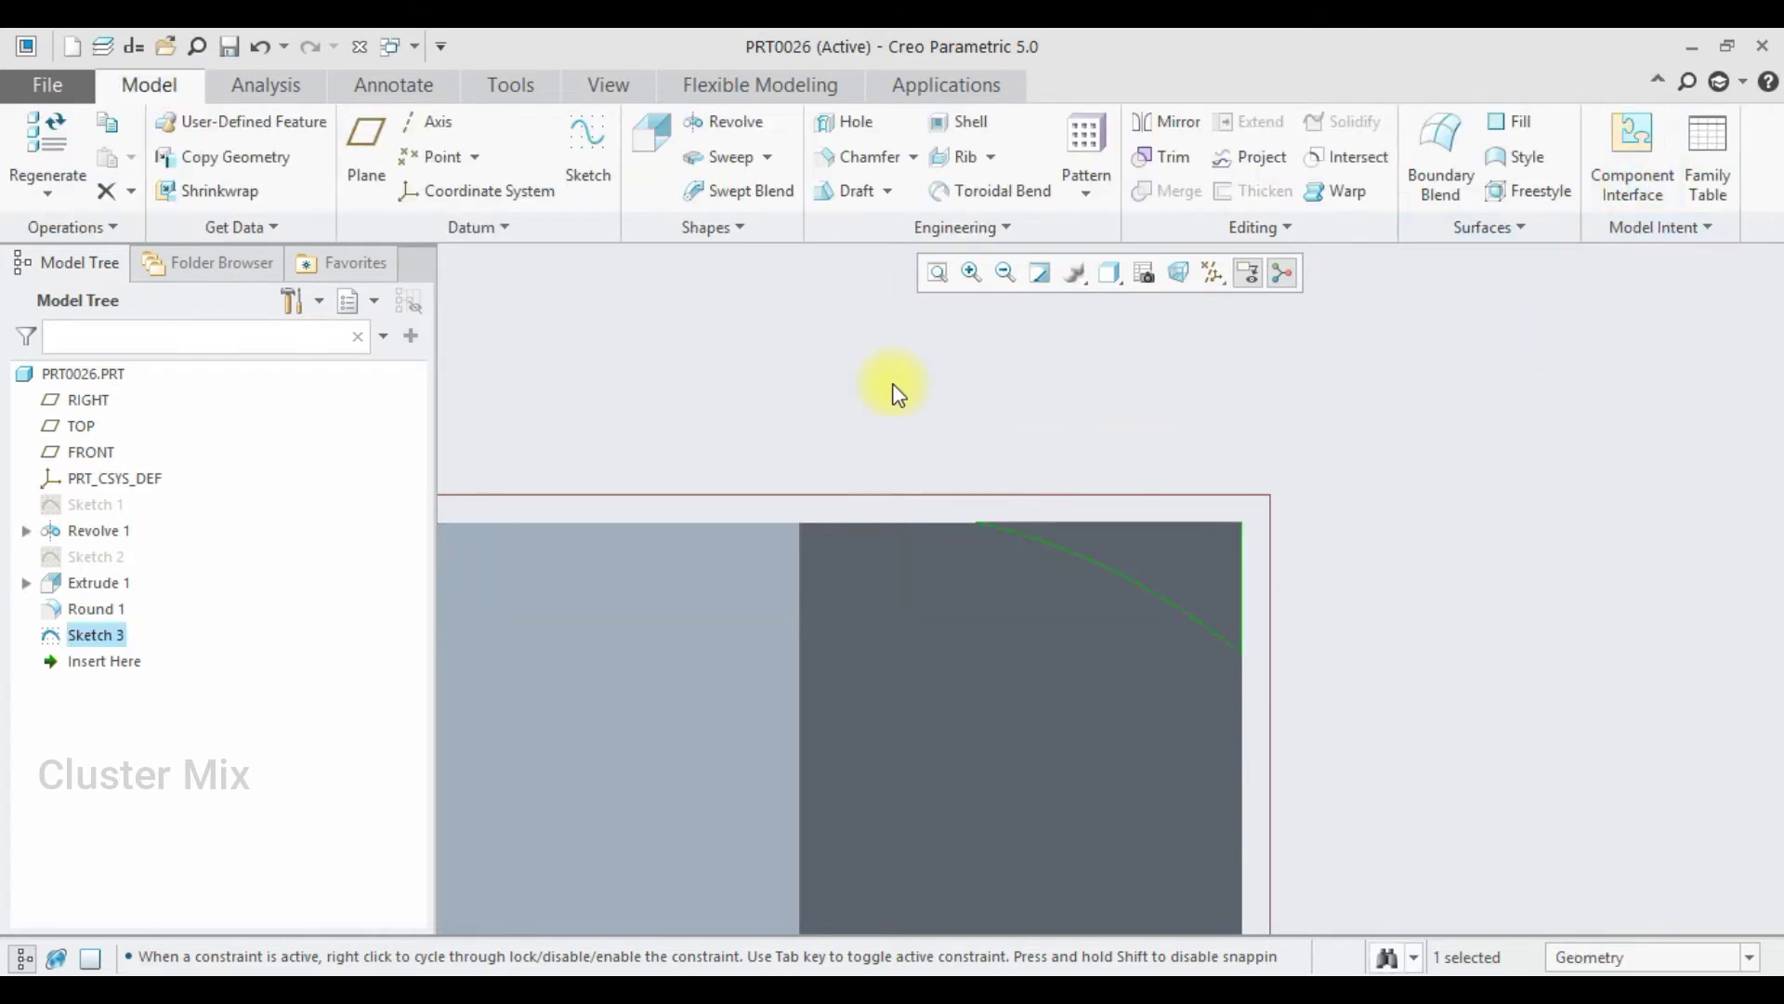
Step: Revolve the corner profile 360° about the shank's axis with material removal to trim the head's top corners
{"action": "left_click", "coordinate": [729, 123]}
{"action": "scroll", "coordinate": [1229, 505], "scroll_direction": "up", "scroll_amount": 4}
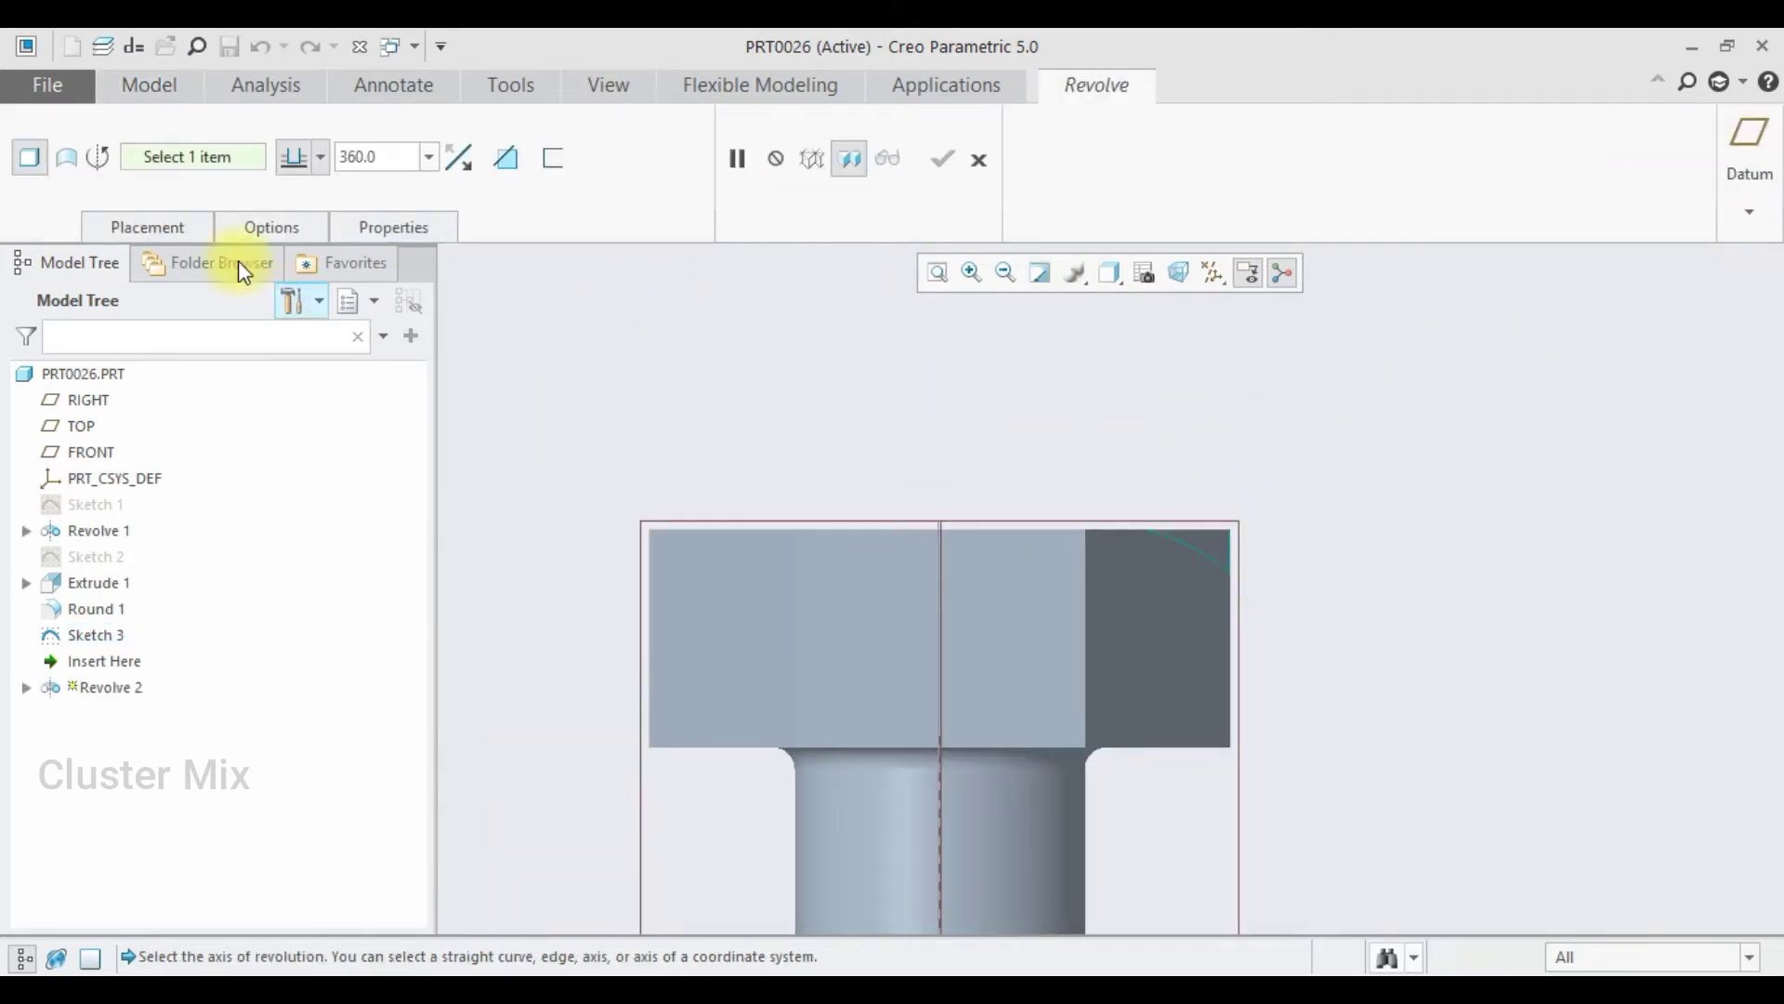
{"action": "left_click", "coordinate": [160, 228]}
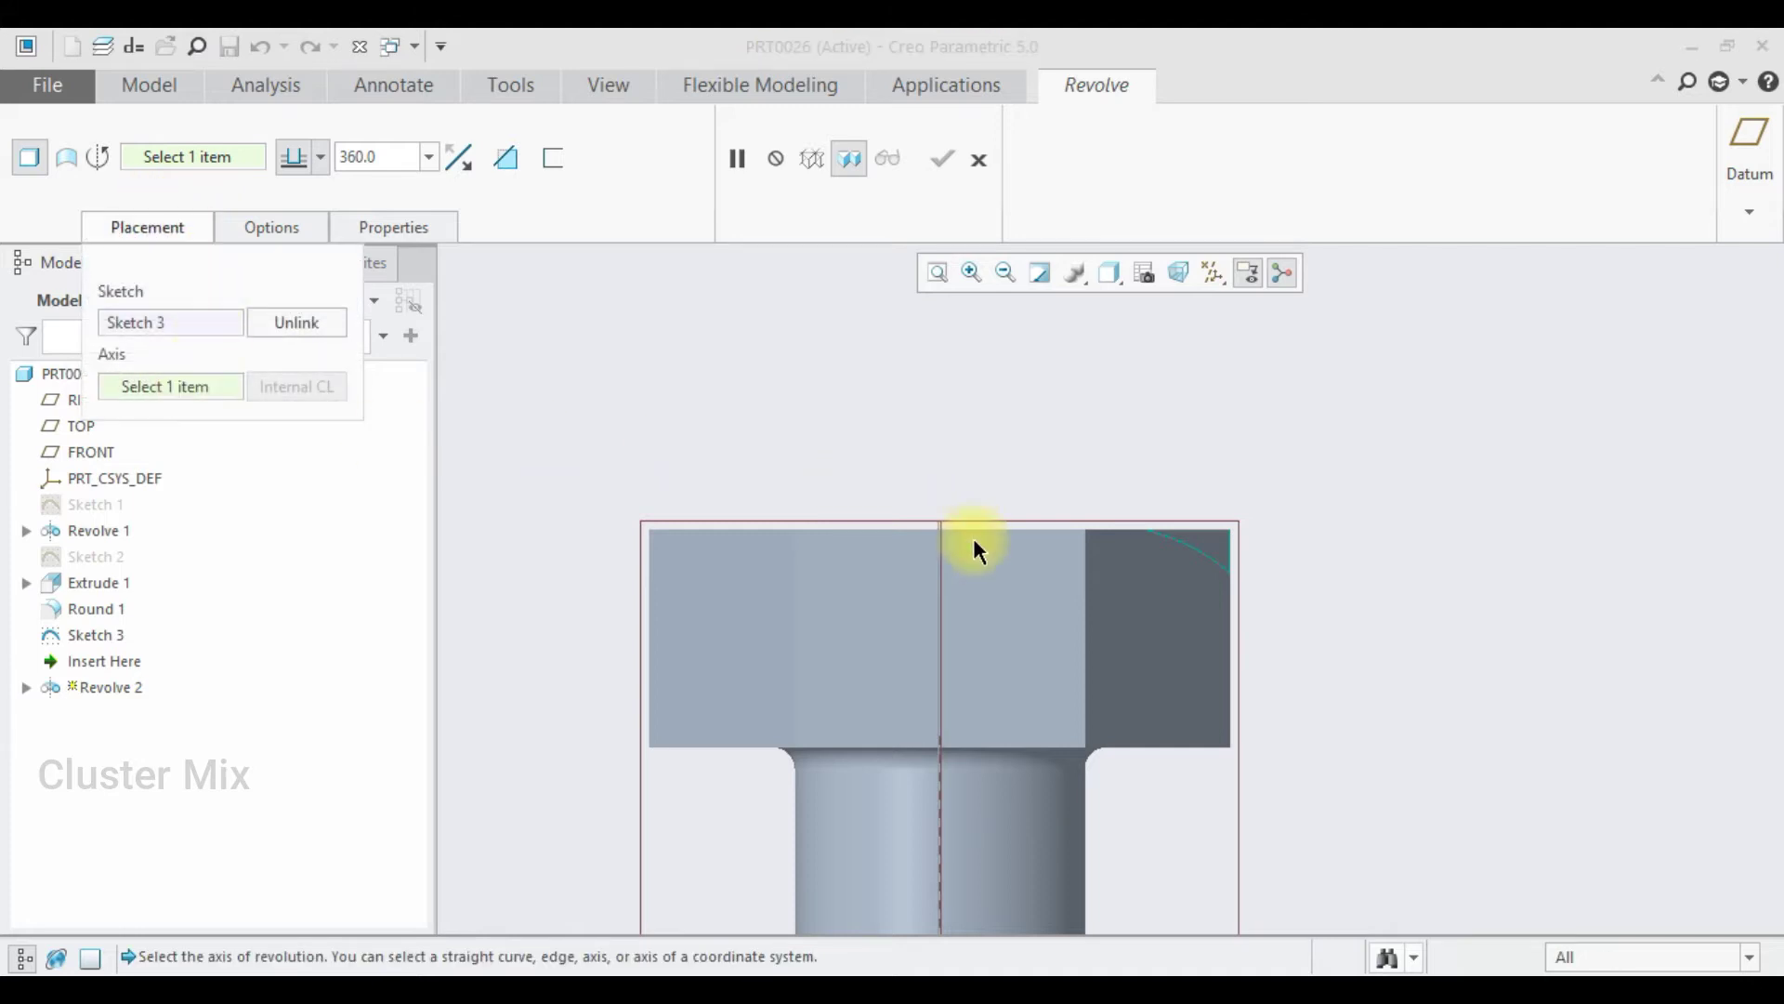
{"action": "scroll", "coordinate": [944, 594], "scroll_direction": "up", "scroll_amount": 5}
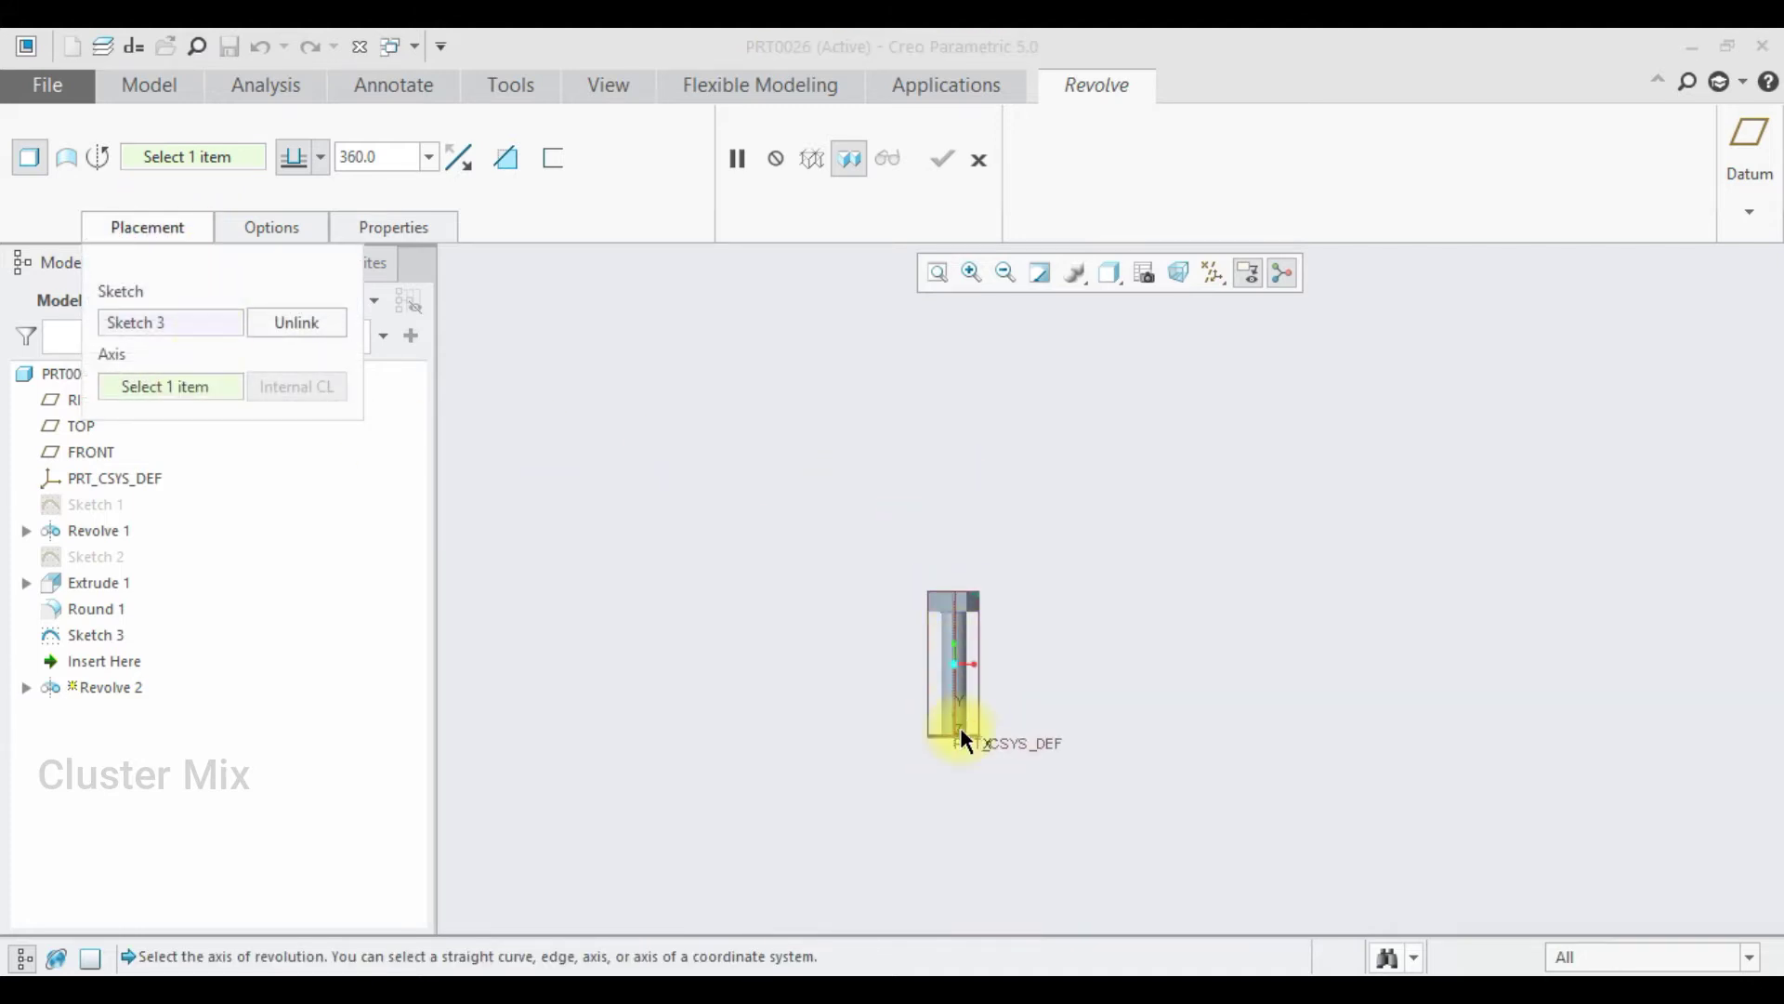
{"action": "left_click", "coordinate": [952, 711]}
{"action": "scroll", "coordinate": [957, 390], "scroll_direction": "down", "scroll_amount": 3}
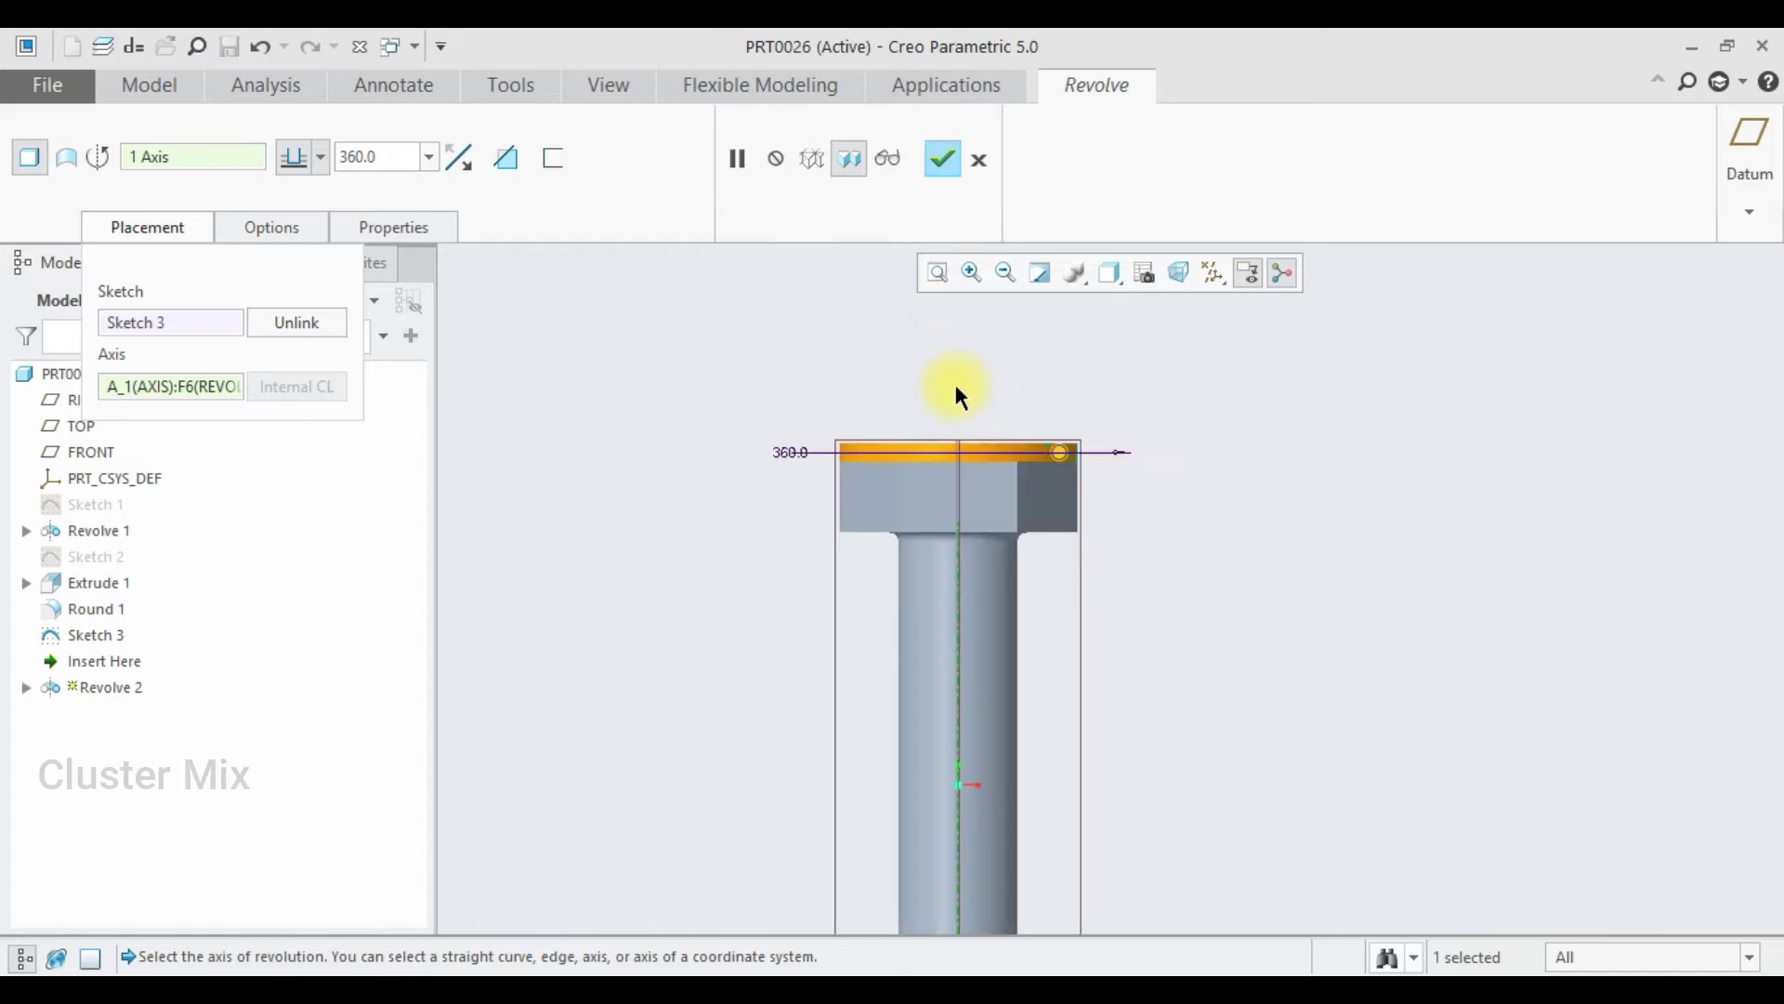
{"action": "middle_click_drag", "start_coordinate": [957, 391], "coordinate": [948, 483]}
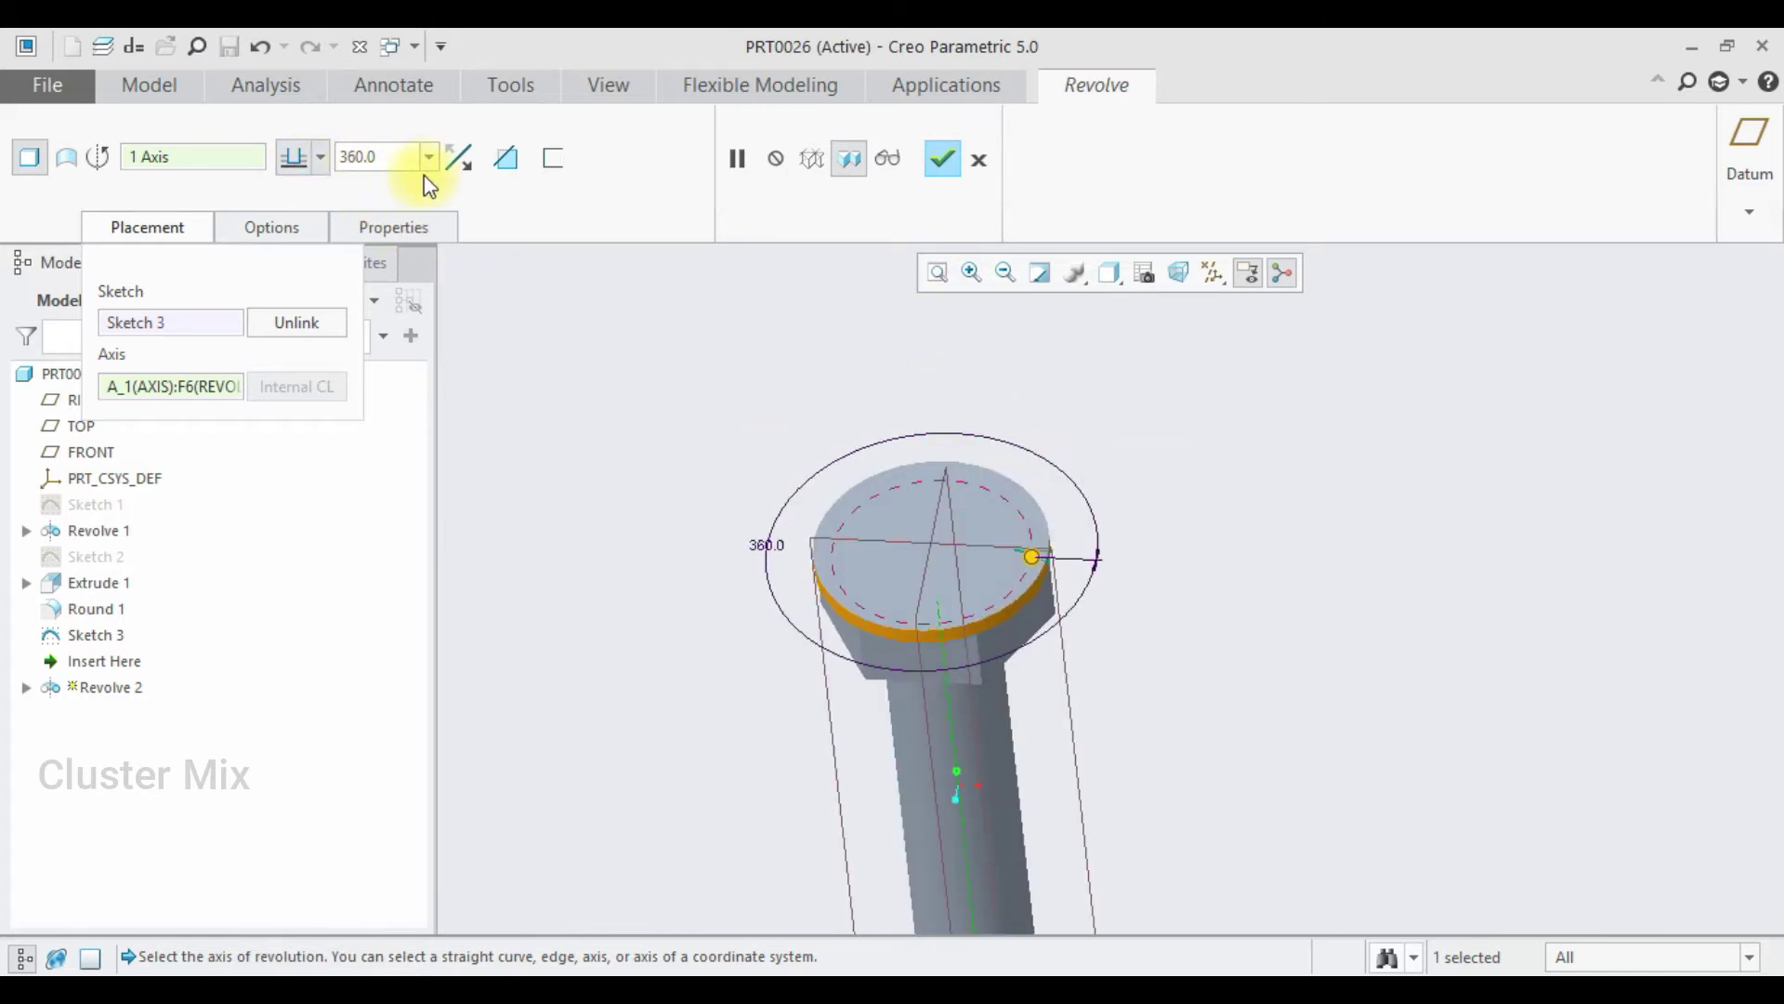
{"action": "left_click", "coordinate": [506, 163]}
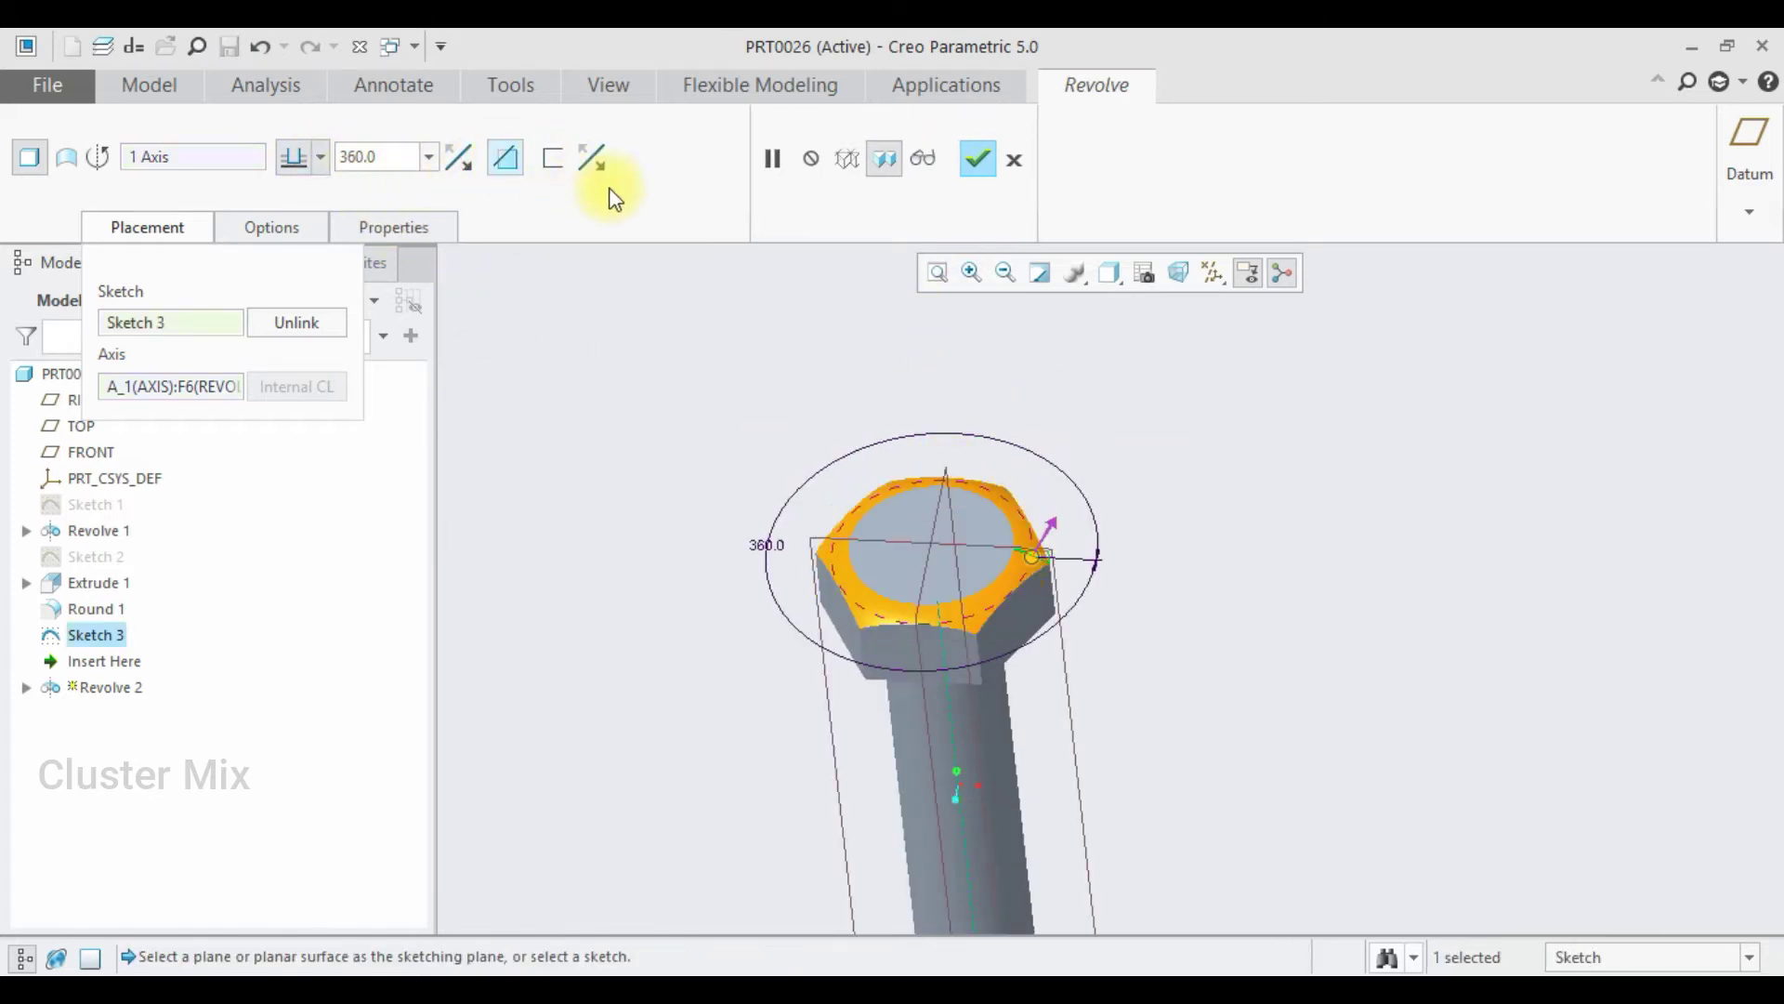
{"action": "left_click", "coordinate": [977, 162]}
Step: Start a new sketch on the FRONT plane showing the whole bolt
{"action": "scroll", "coordinate": [971, 533], "scroll_direction": "up", "scroll_amount": 3}
{"action": "scroll", "coordinate": [972, 533], "scroll_direction": "down", "scroll_amount": 5}
{"action": "middle_click_drag", "start_coordinate": [972, 533], "coordinate": [1632, 933]}
{"action": "left_click", "coordinate": [1506, 634]}
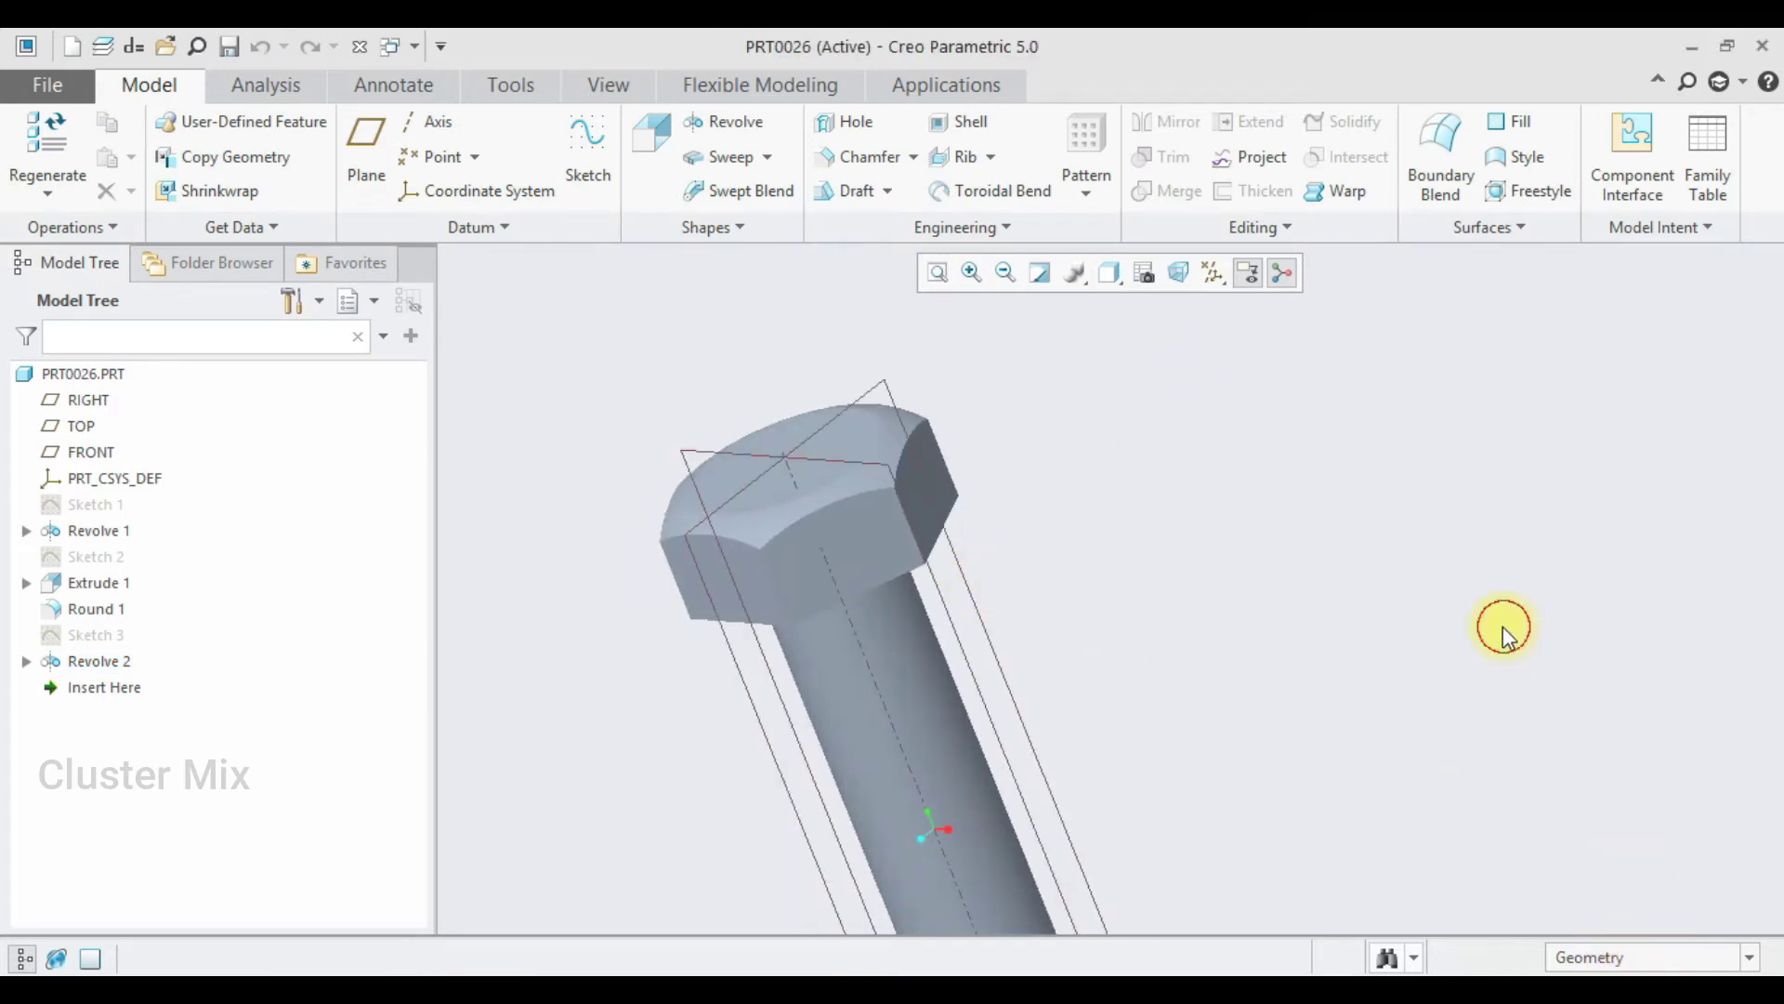
{"action": "scroll", "coordinate": [957, 463], "scroll_direction": "down", "scroll_amount": 3}
{"action": "left_click", "coordinate": [950, 469]}
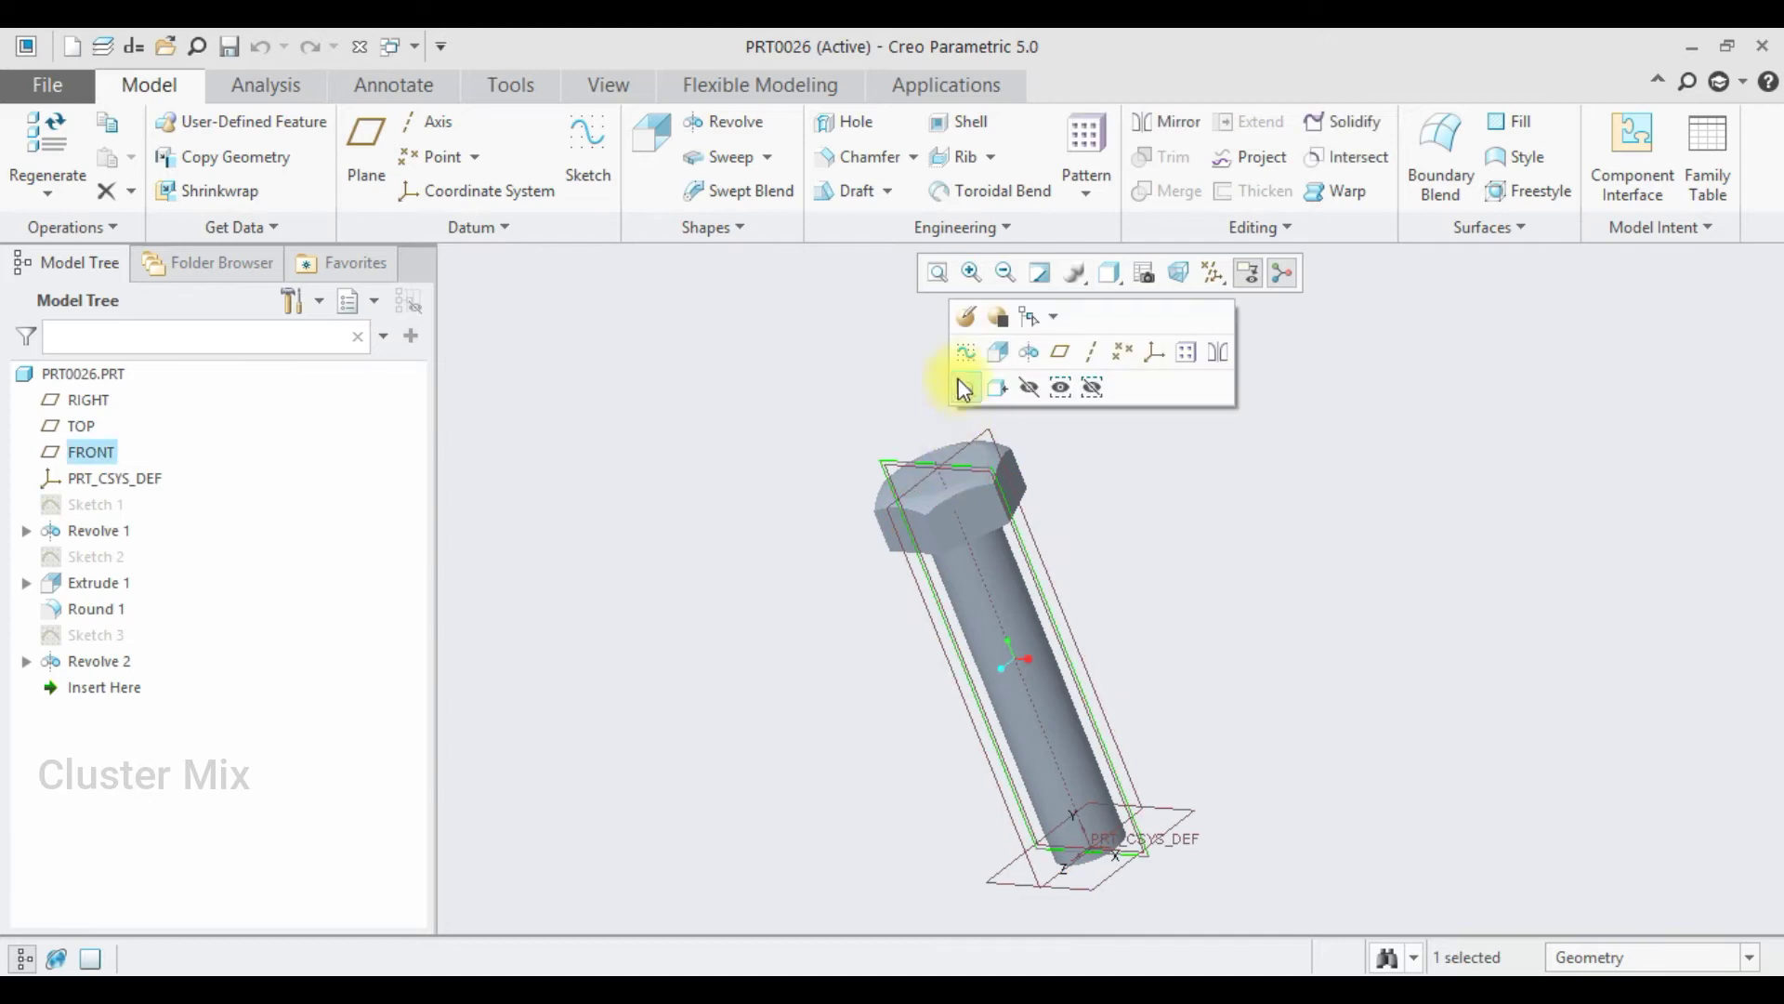
{"action": "left_click", "coordinate": [938, 345]}
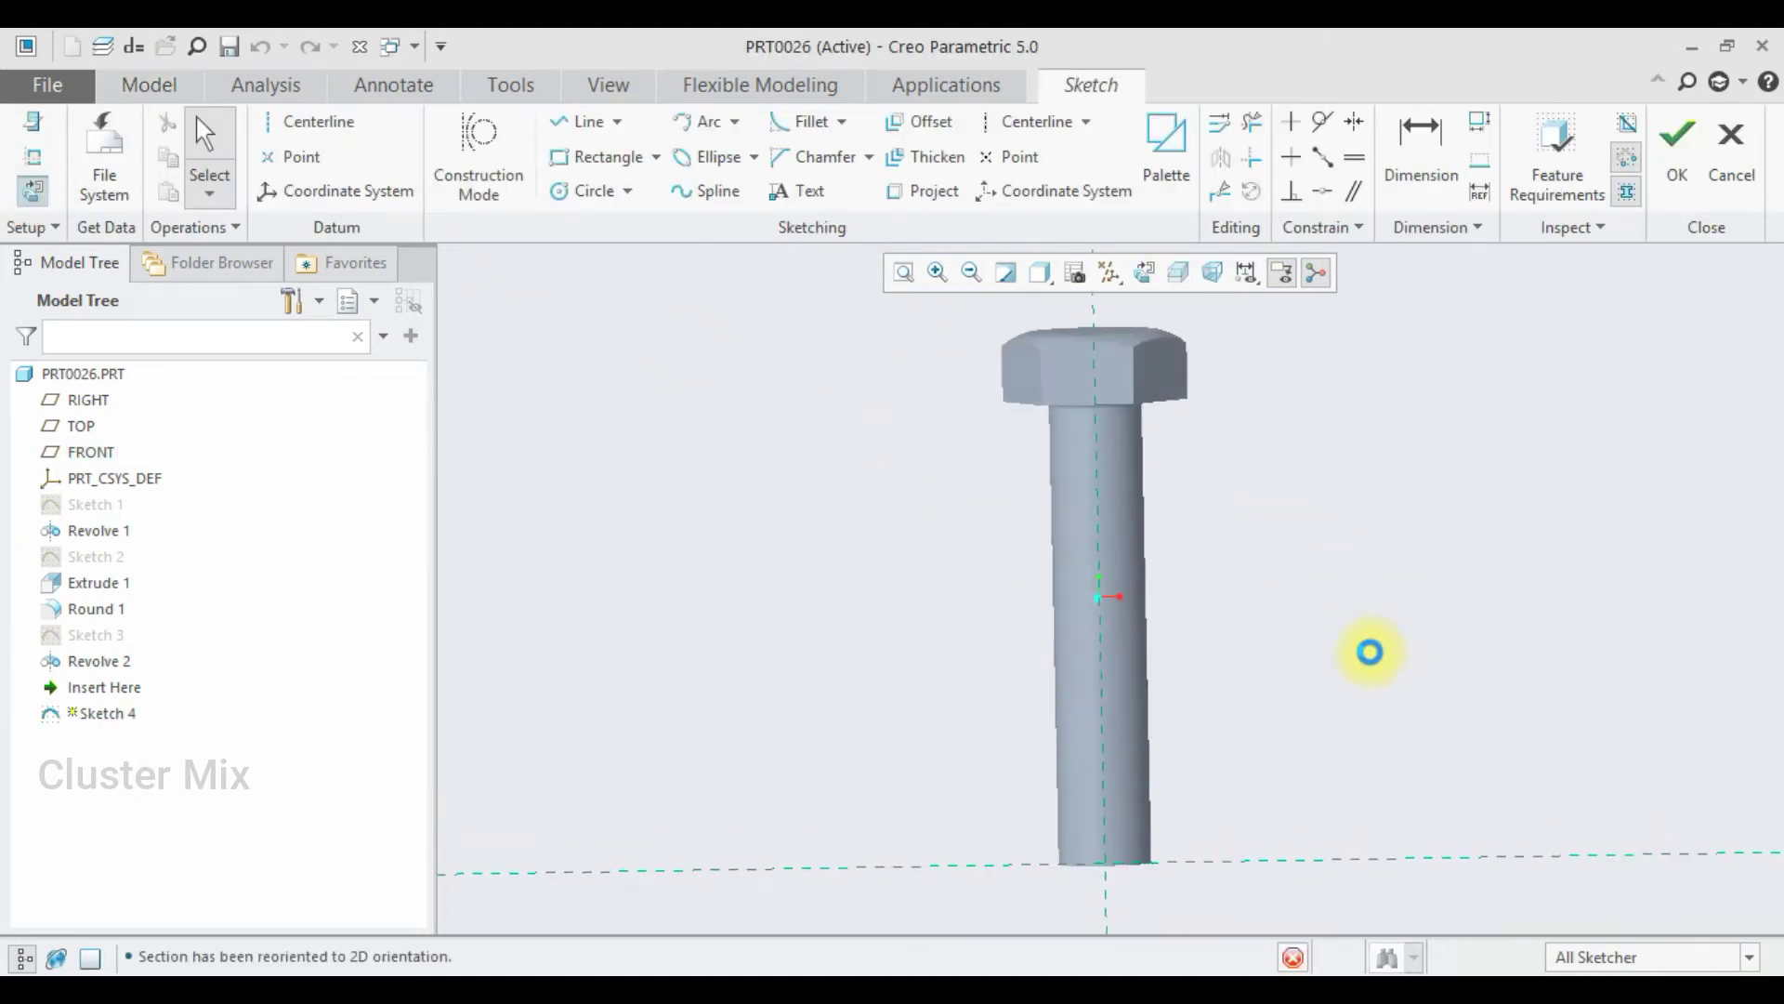
Step: Add the shank's left silhouette edge as a sketch reference and close the references
{"action": "left_click", "coordinate": [580, 122]}
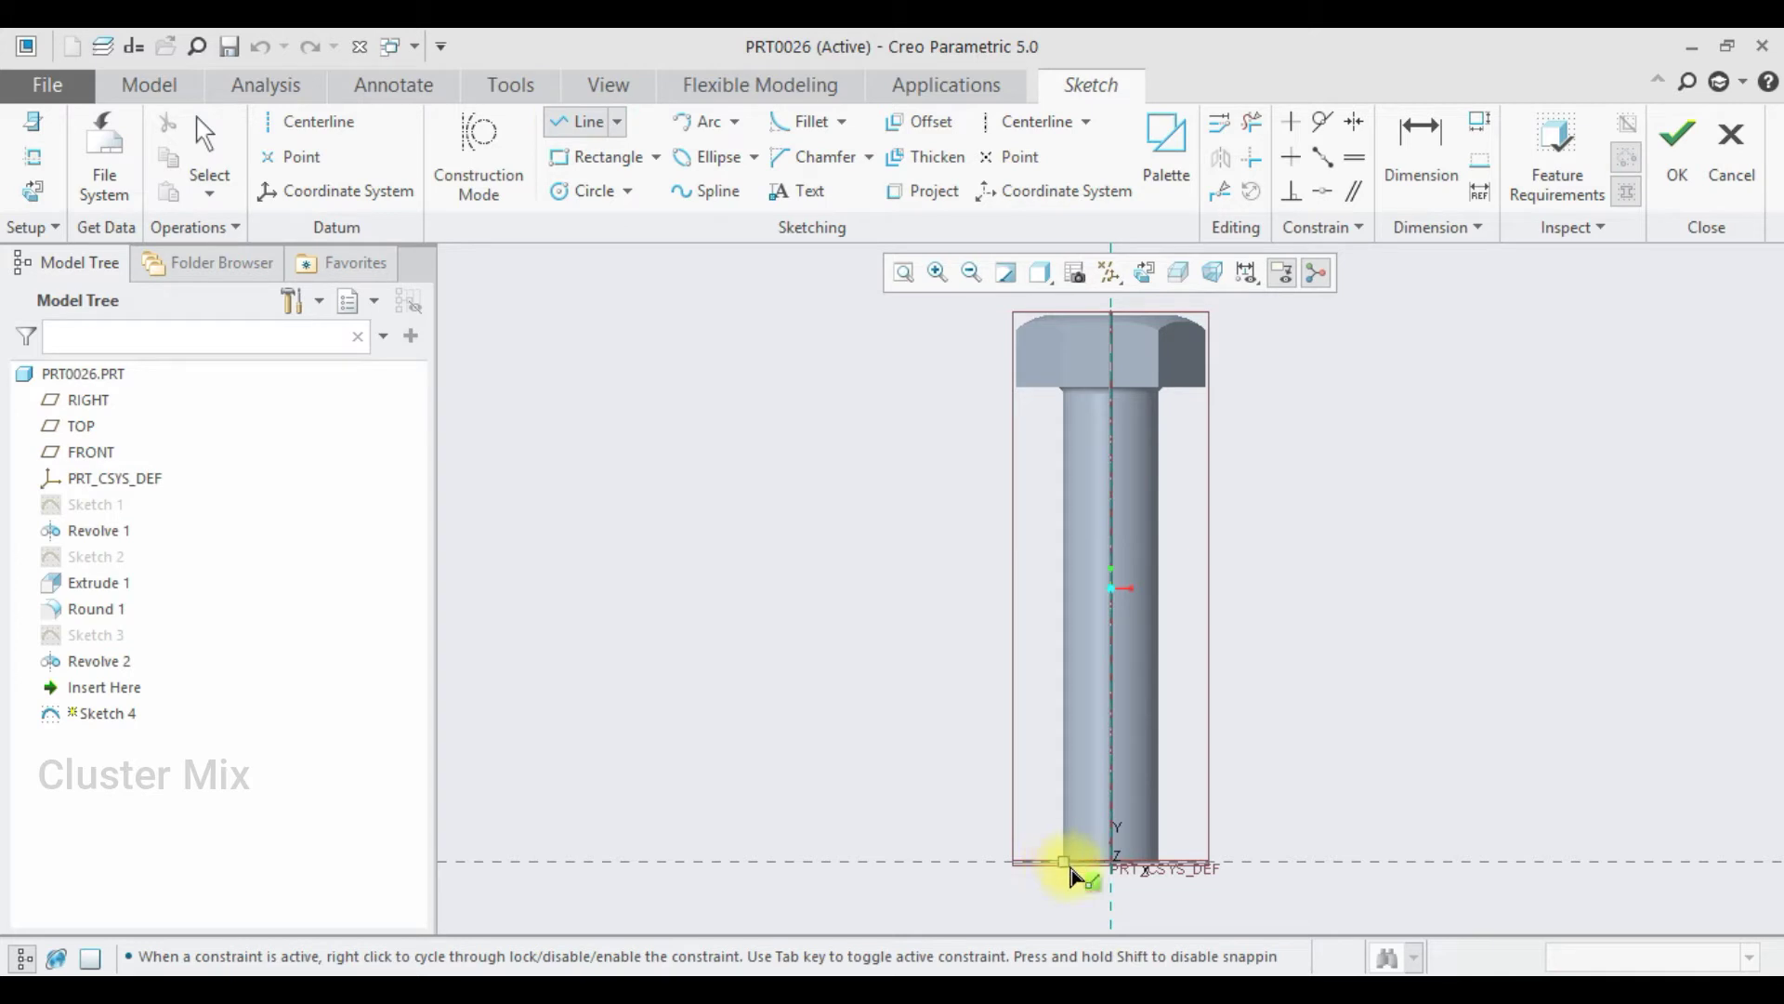
{"action": "scroll", "coordinate": [1074, 897], "scroll_direction": "down", "scroll_amount": 2}
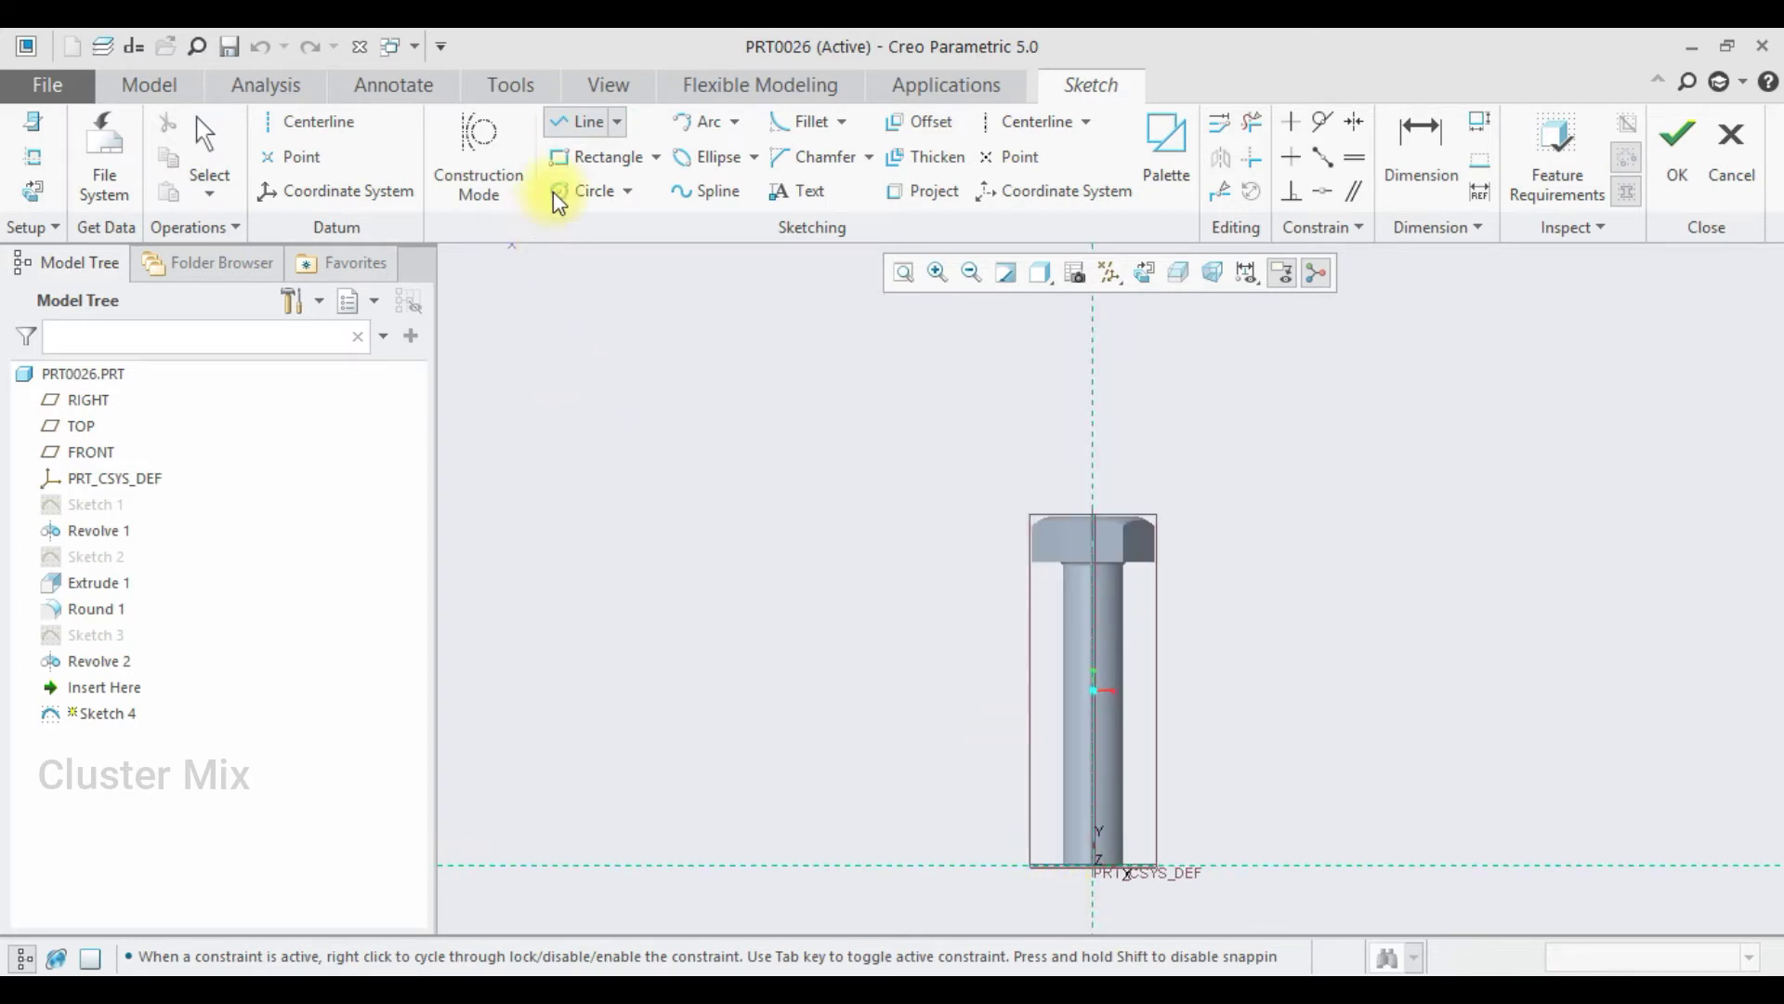
{"action": "left_click", "coordinate": [32, 157]}
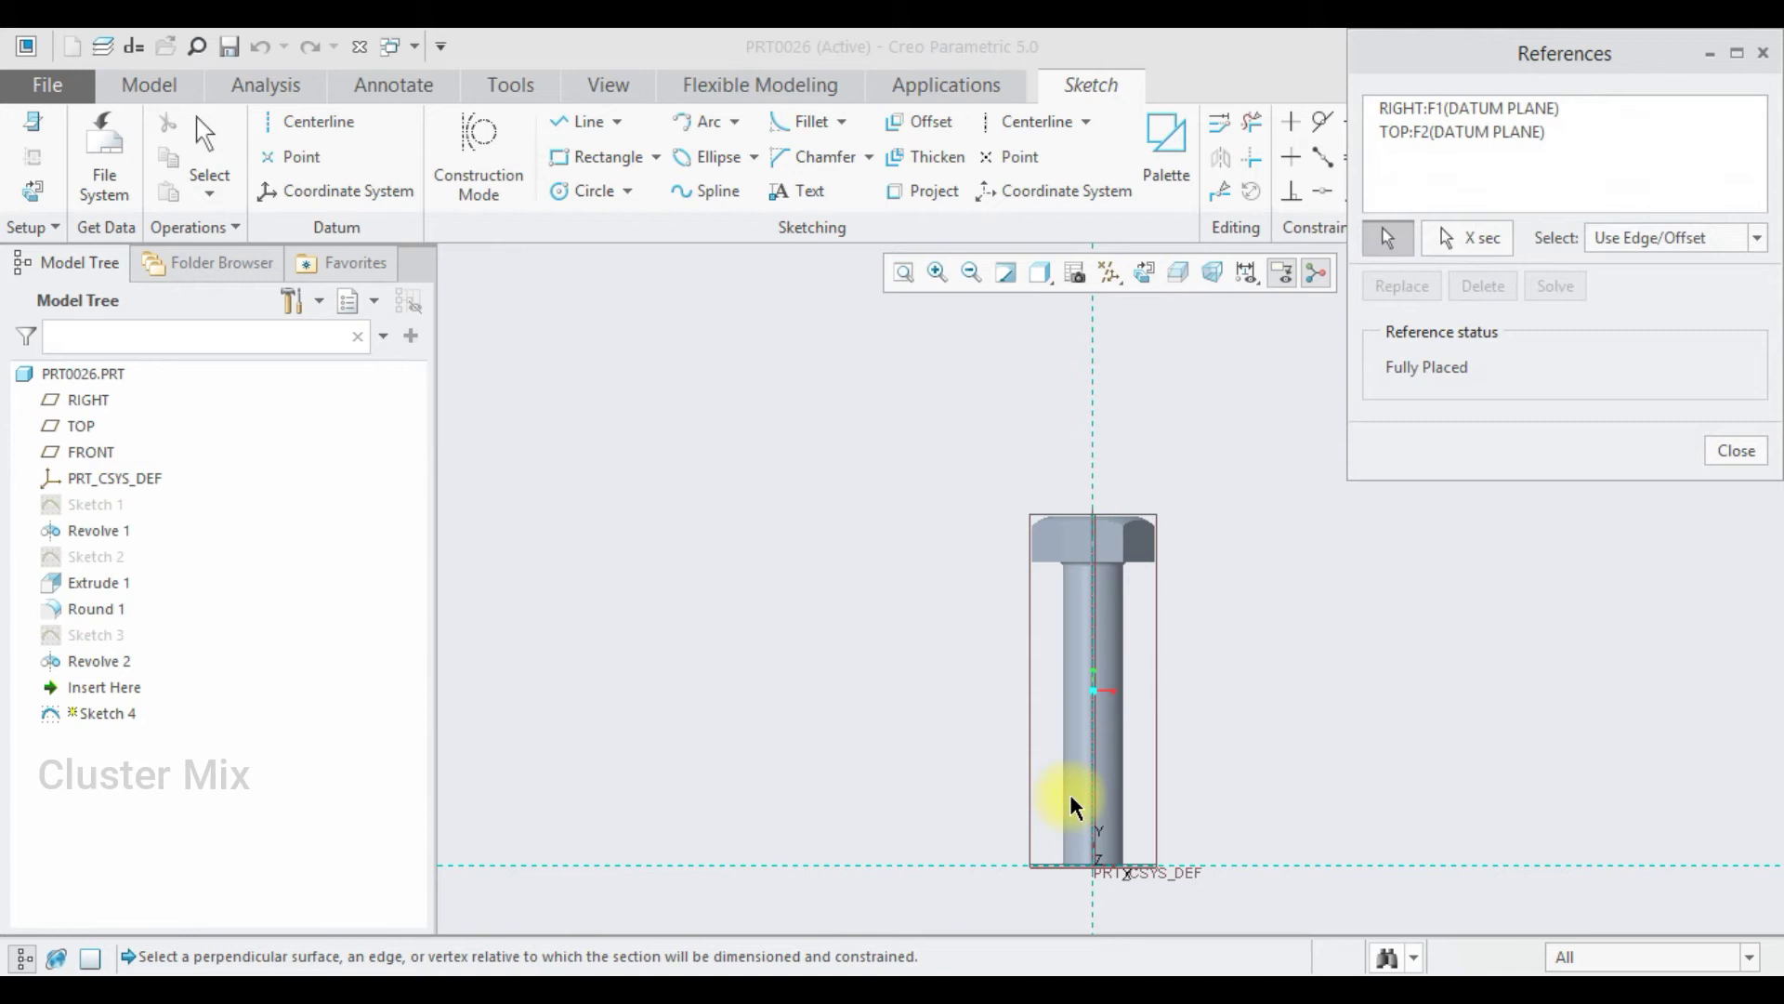
{"action": "left_click", "coordinate": [1067, 800]}
{"action": "mouse_move", "coordinate": [1067, 800]}
{"action": "middle_mouse_down", "text": "shift"}
{"action": "mouse_move", "coordinate": [1095, 530]}
{"action": "mouse_move", "coordinate": [1143, 771]}
{"action": "middle_mouse_up", "text": "shift"}
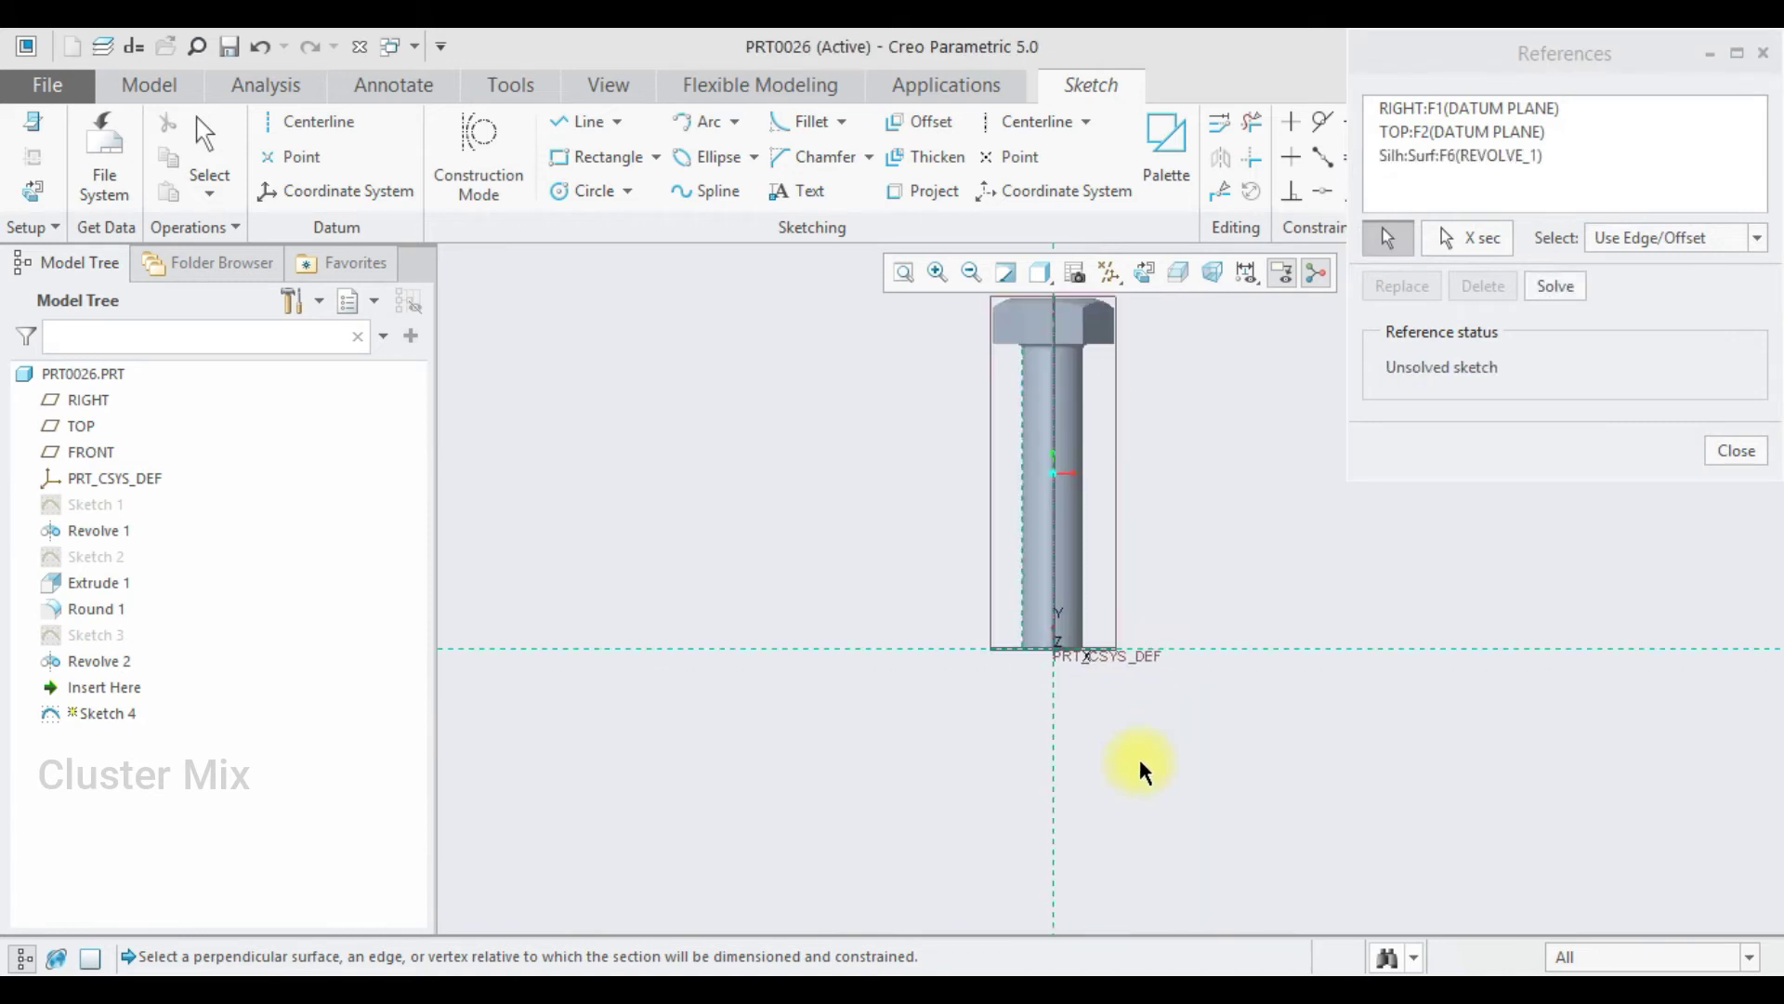
{"action": "left_click", "coordinate": [1736, 450]}
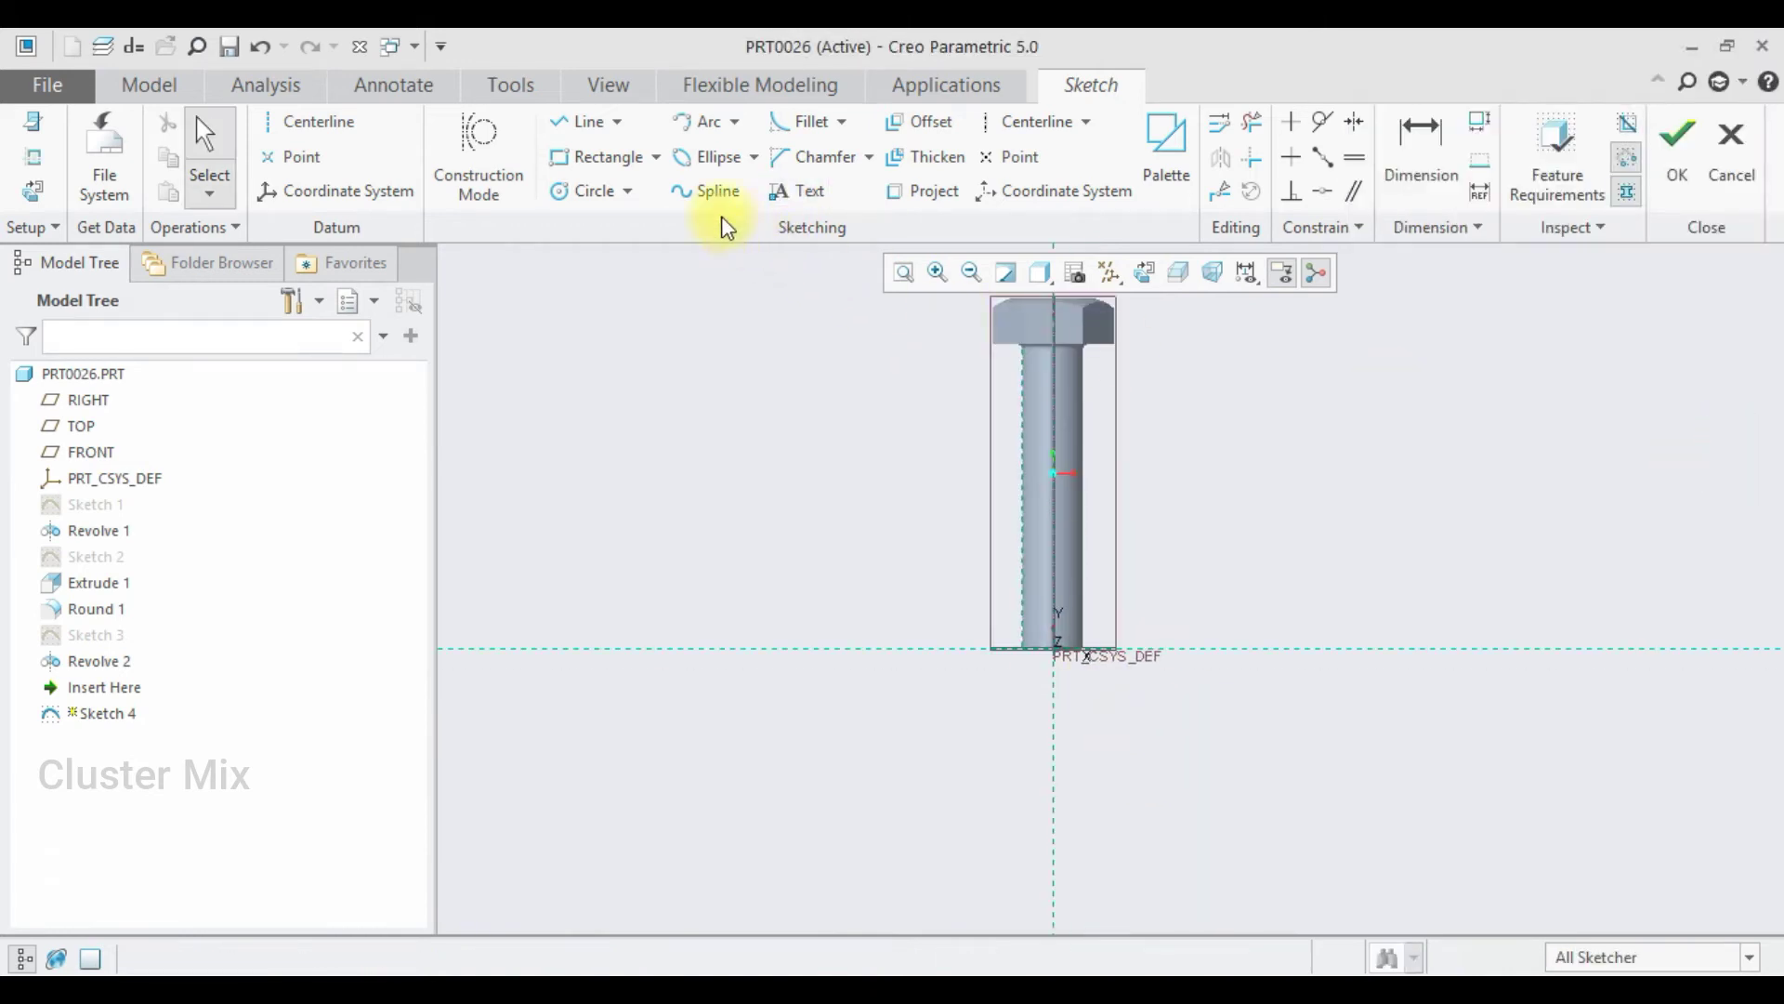
Step: Draw a vertical line along the shank's left edge, starting below its free end and stopping short of the head
{"action": "left_click", "coordinate": [587, 122]}
{"action": "left_click", "coordinate": [1023, 712]}
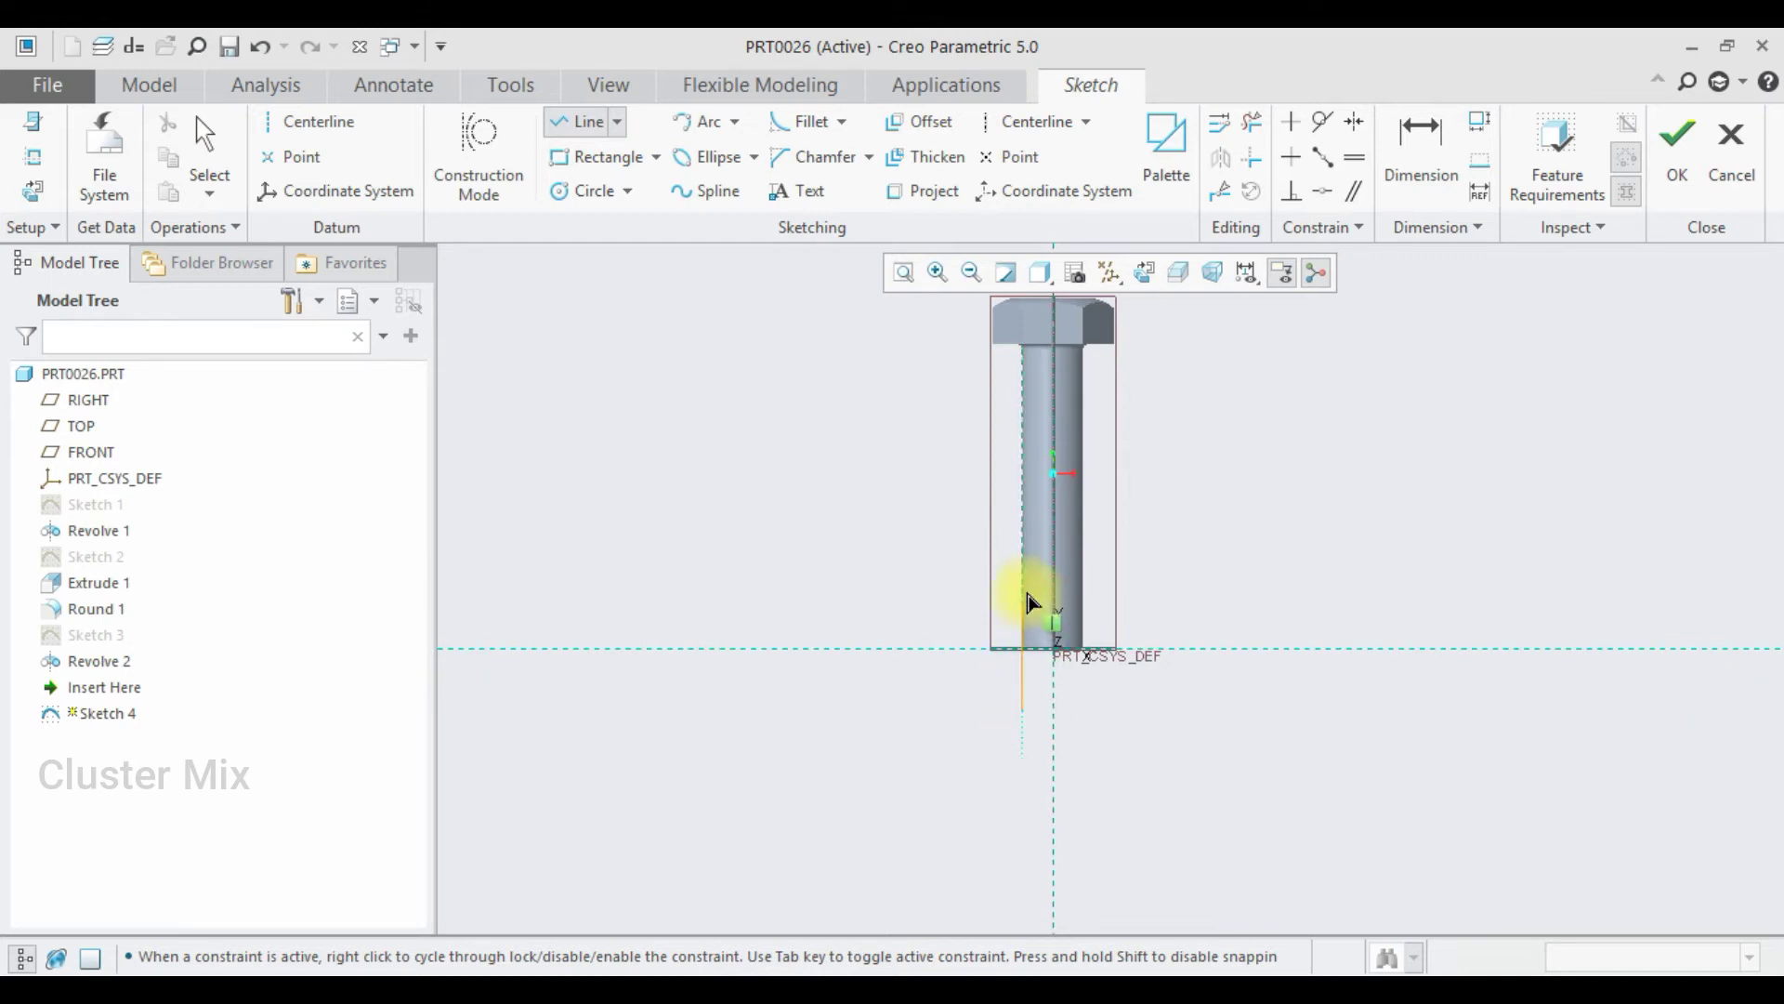
{"action": "left_click", "coordinate": [1026, 411]}
{"action": "middle_click", "coordinate": [1078, 470]}
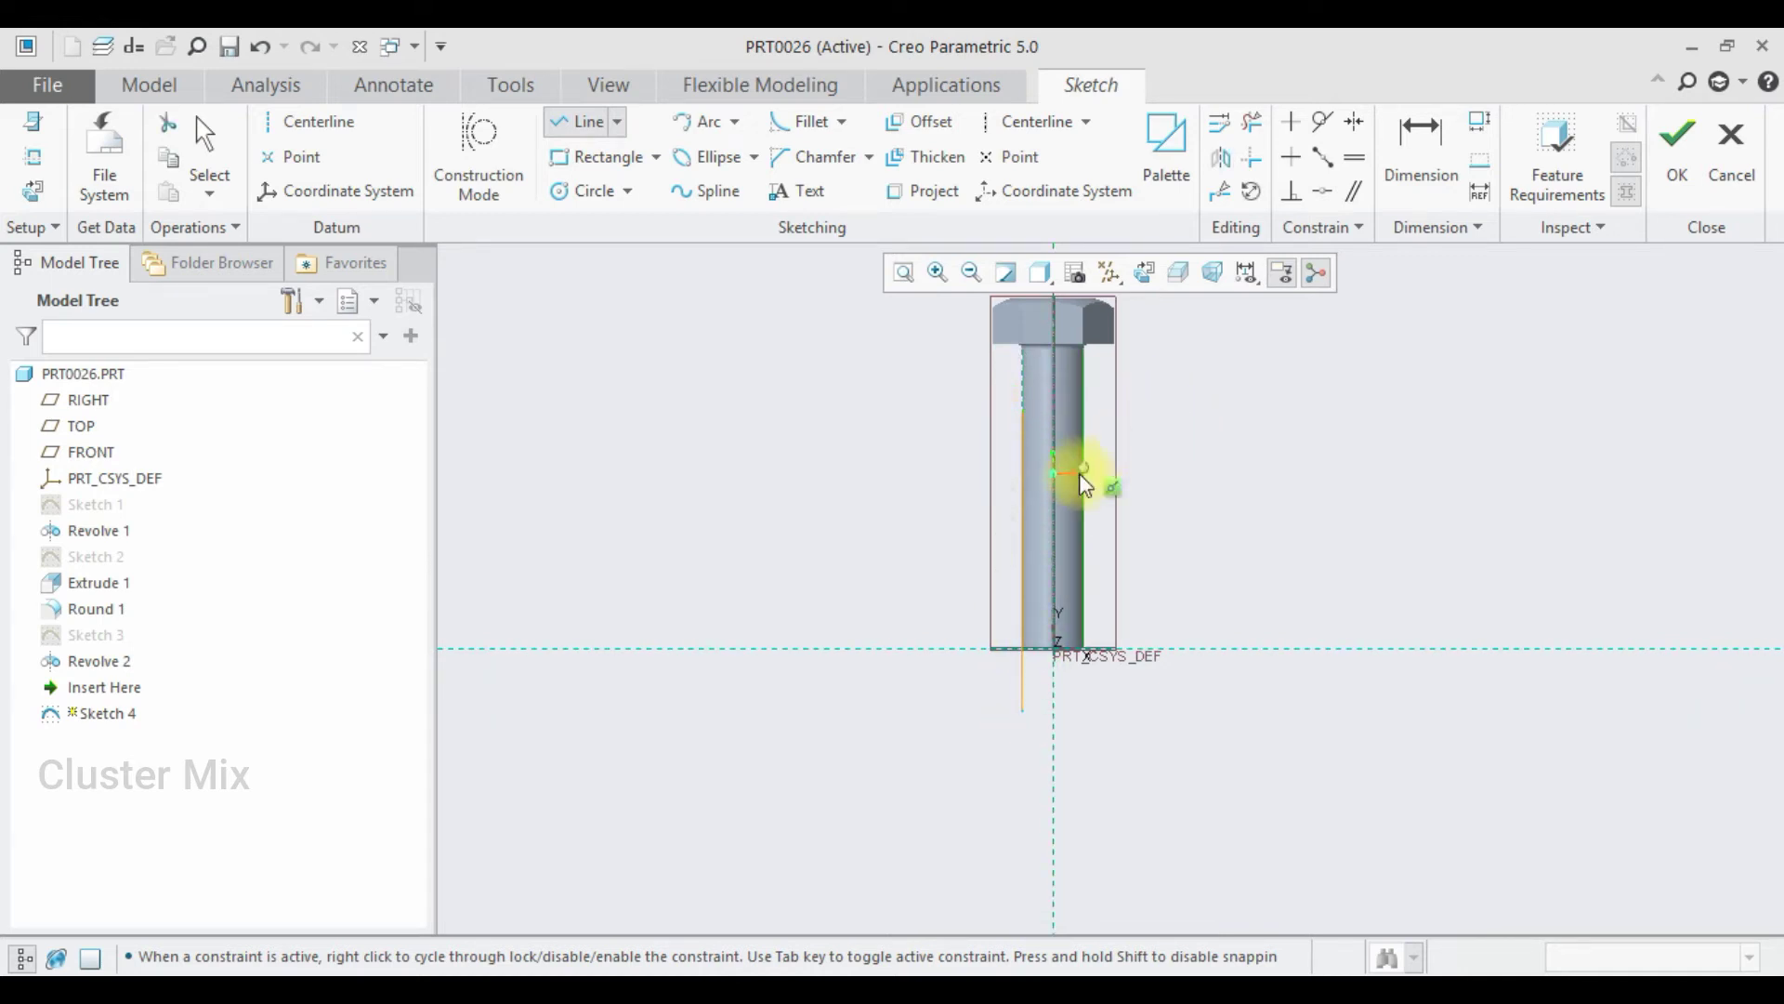
{"action": "middle_click", "coordinate": [1075, 470]}
Step: Set the line's extension beyond the shank's free end to 100
{"action": "scroll", "coordinate": [1064, 538], "scroll_direction": "down", "scroll_amount": 2}
{"action": "double_click", "coordinate": [1021, 771]}
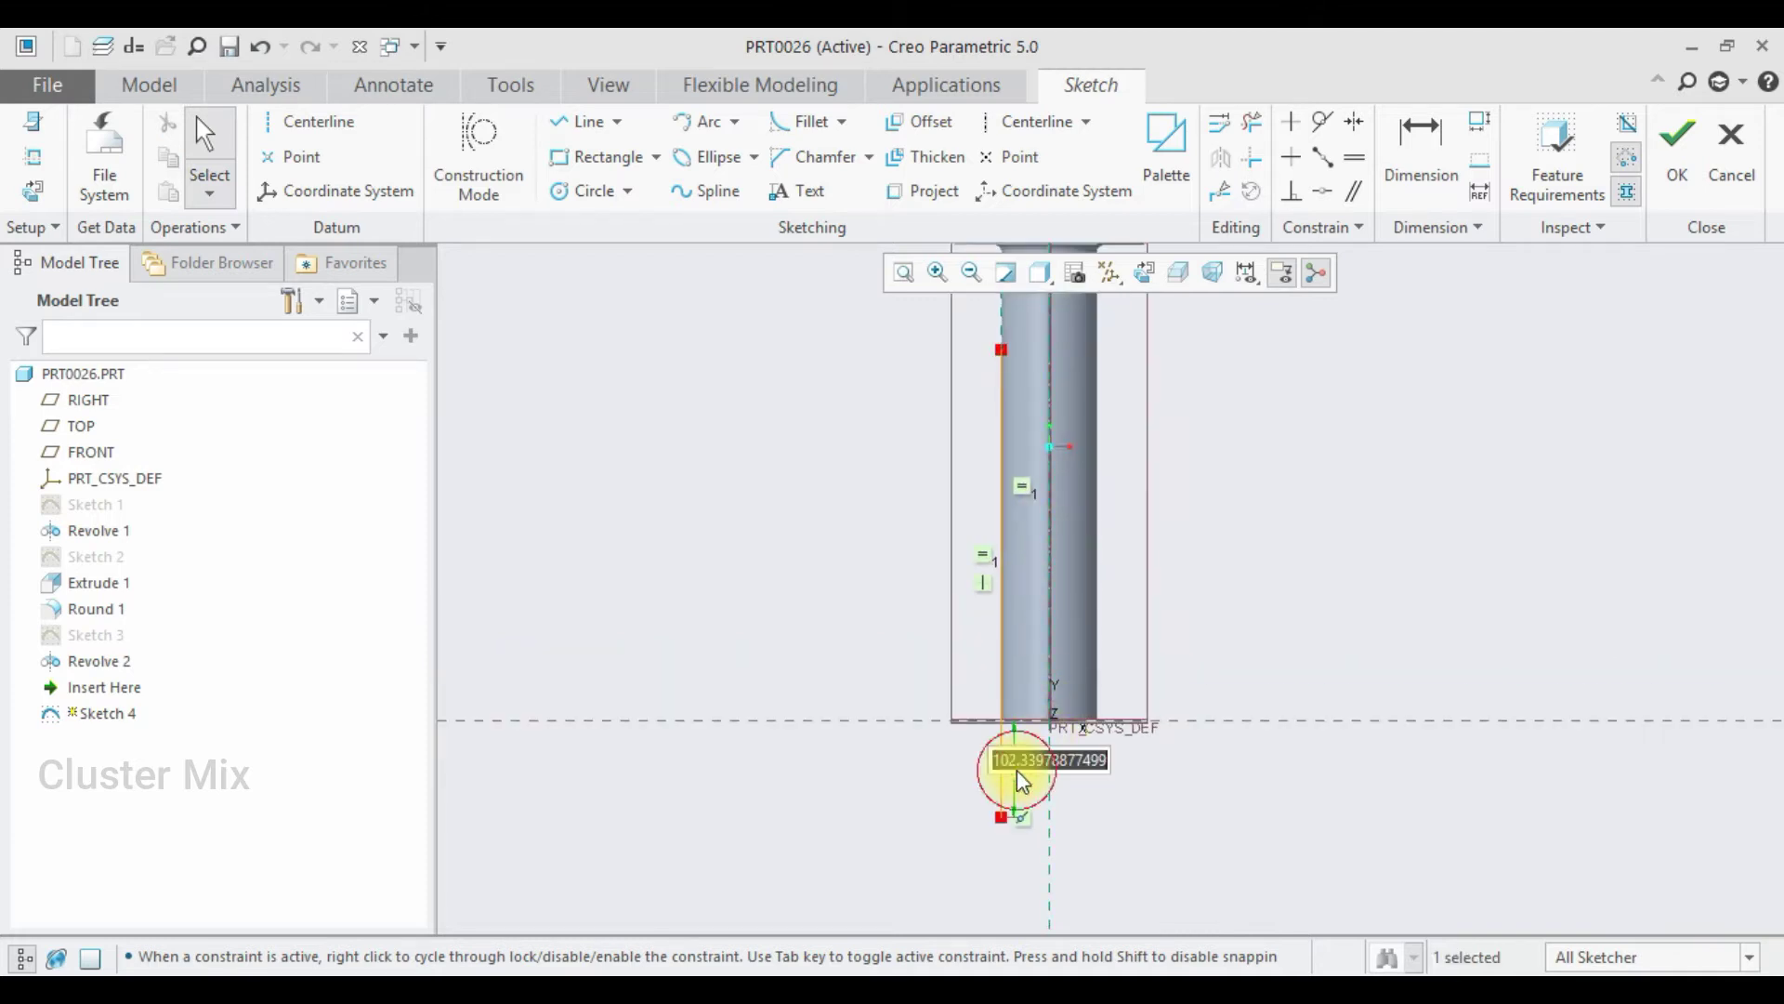
{"action": "key", "text": "End"}
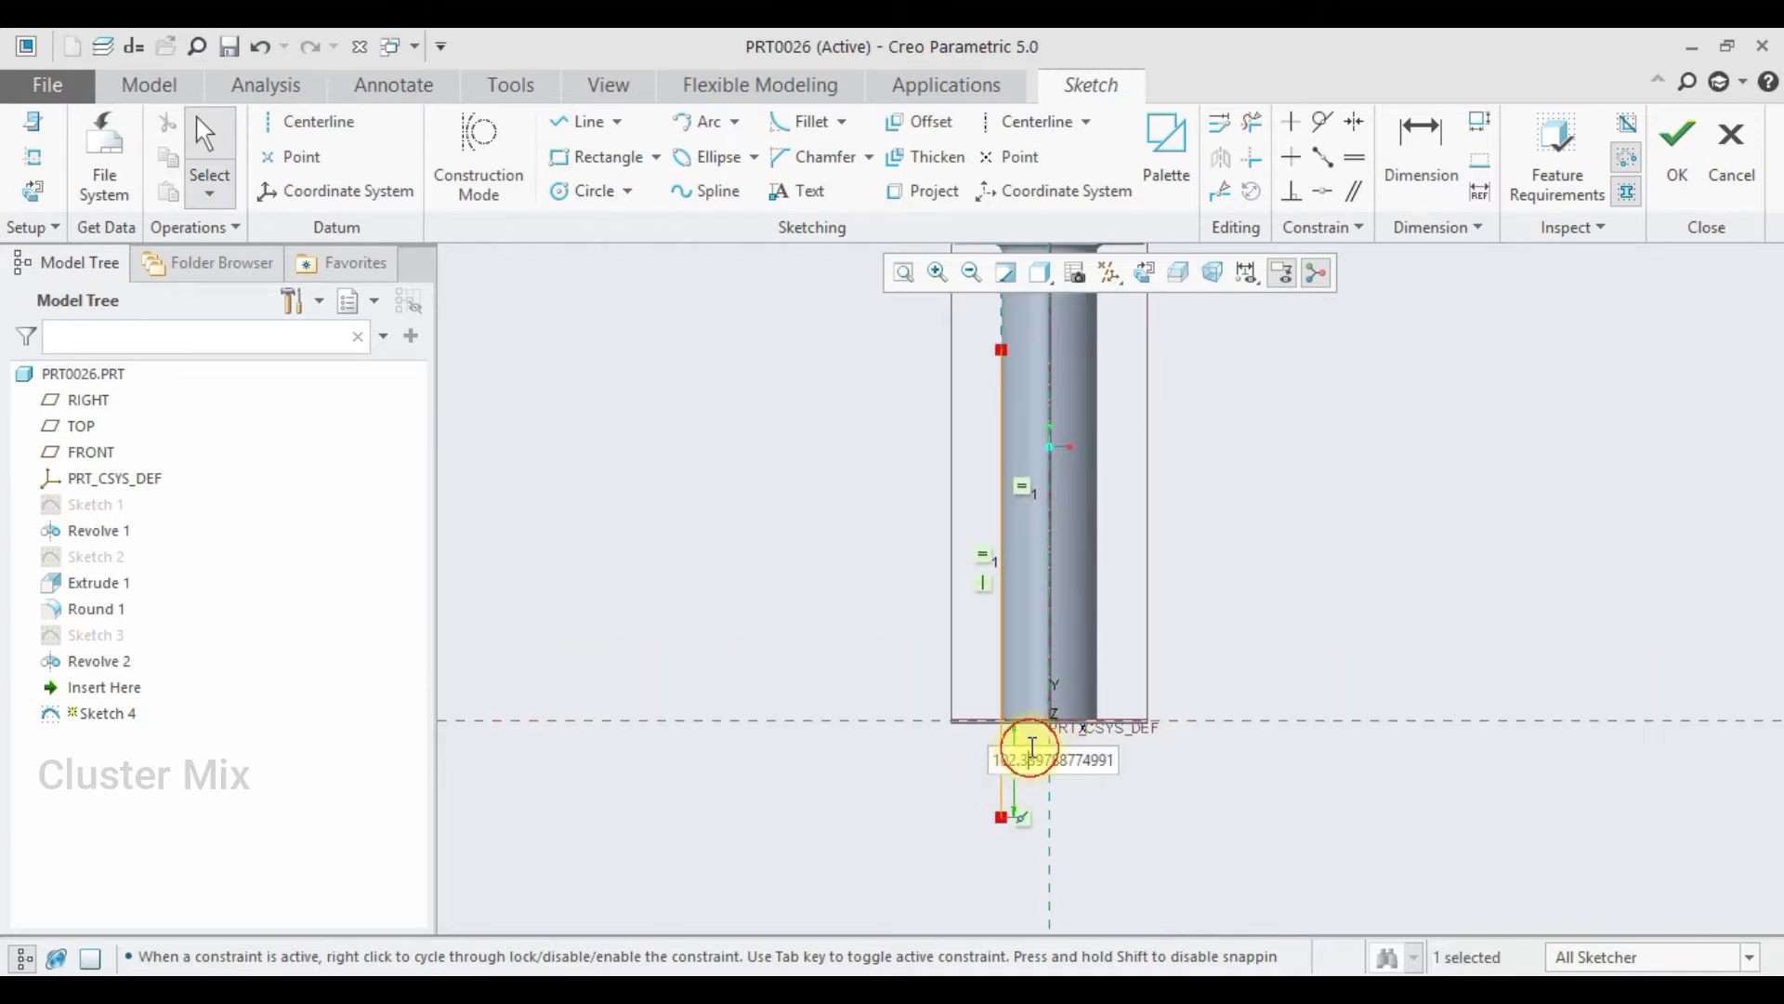
{"action": "double_click", "coordinate": [1032, 749]}
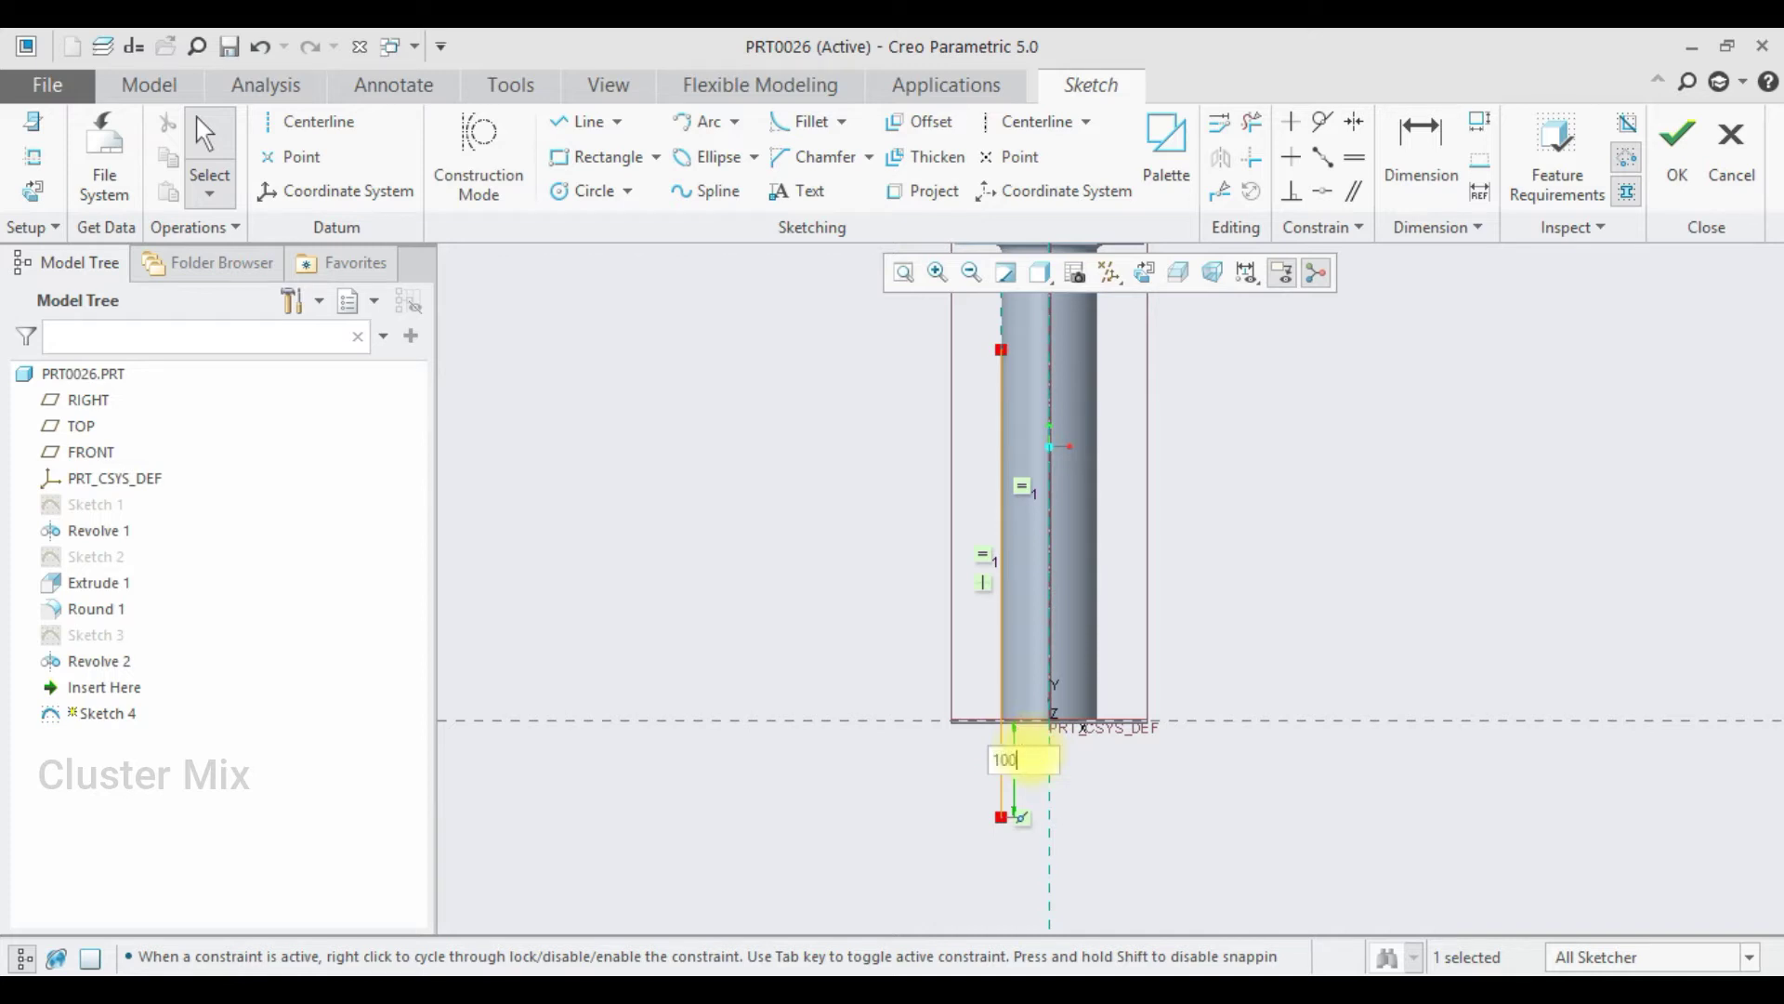
Step: Dimension the line's length as 500, deleting the conflicting equal-lengths constraint, and finish the sketch
{"action": "left_click", "coordinate": [1408, 153]}
{"action": "left_click", "coordinate": [1003, 510]}
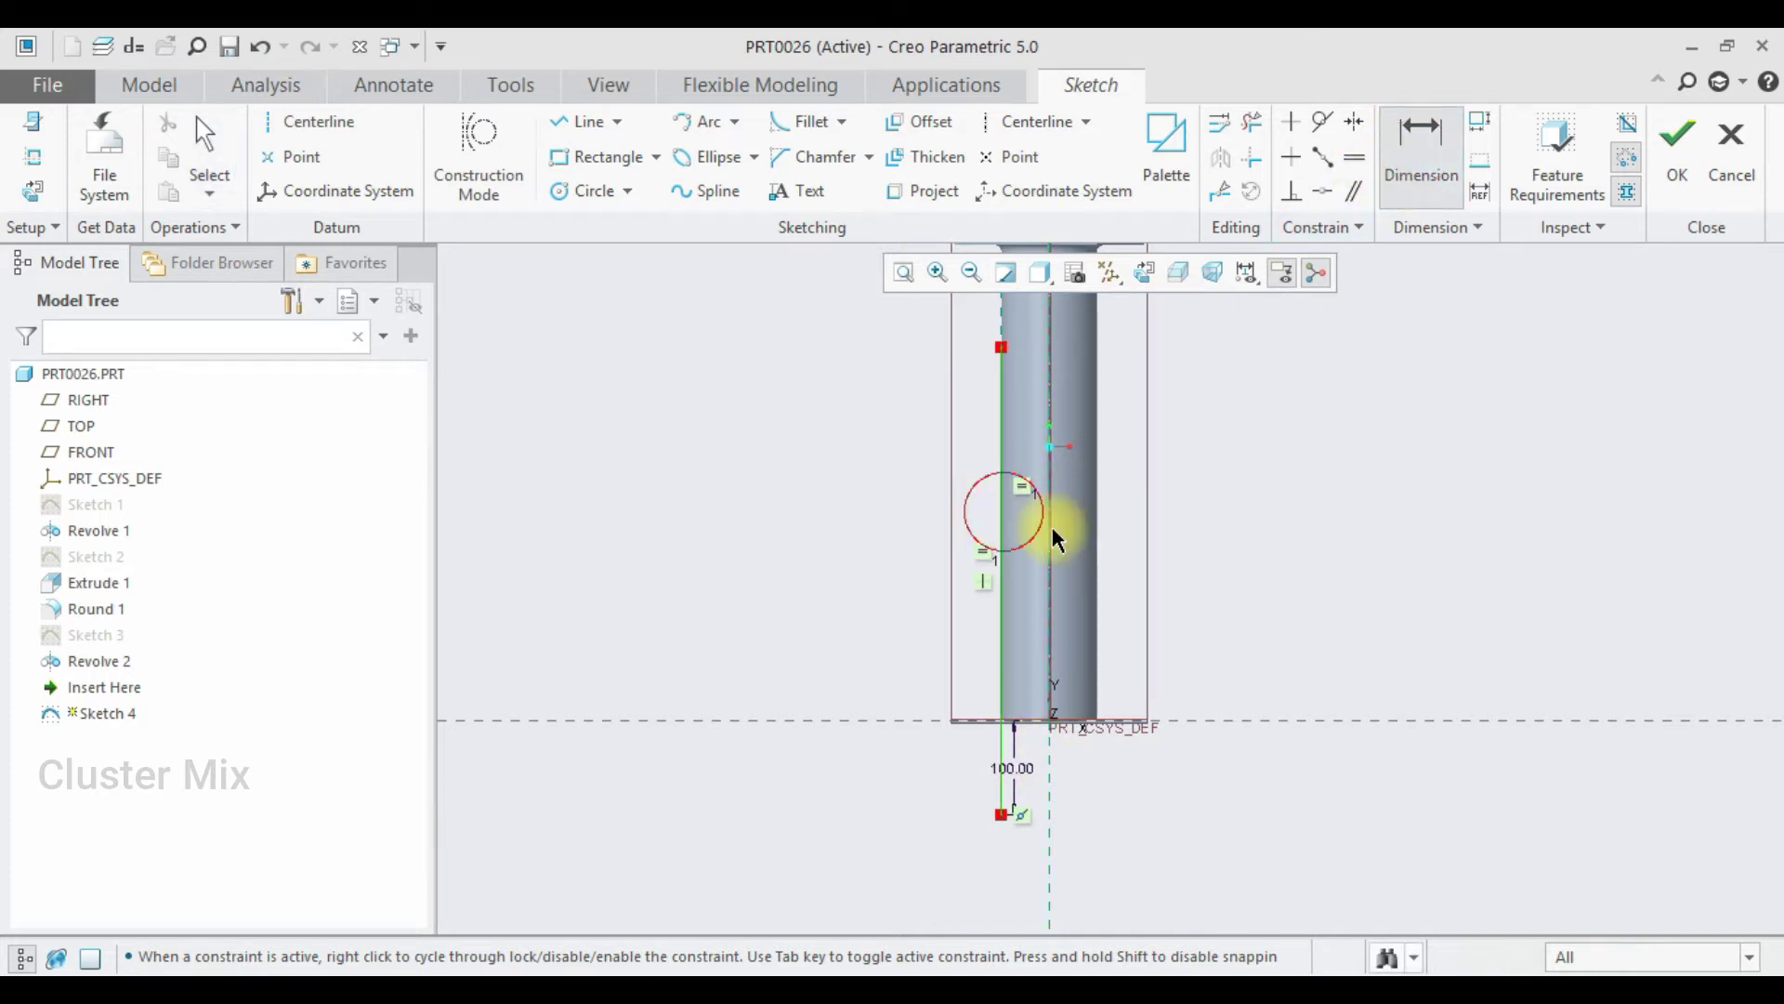
{"action": "middle_click", "coordinate": [1147, 512]}
{"action": "left_click", "coordinate": [1598, 228]}
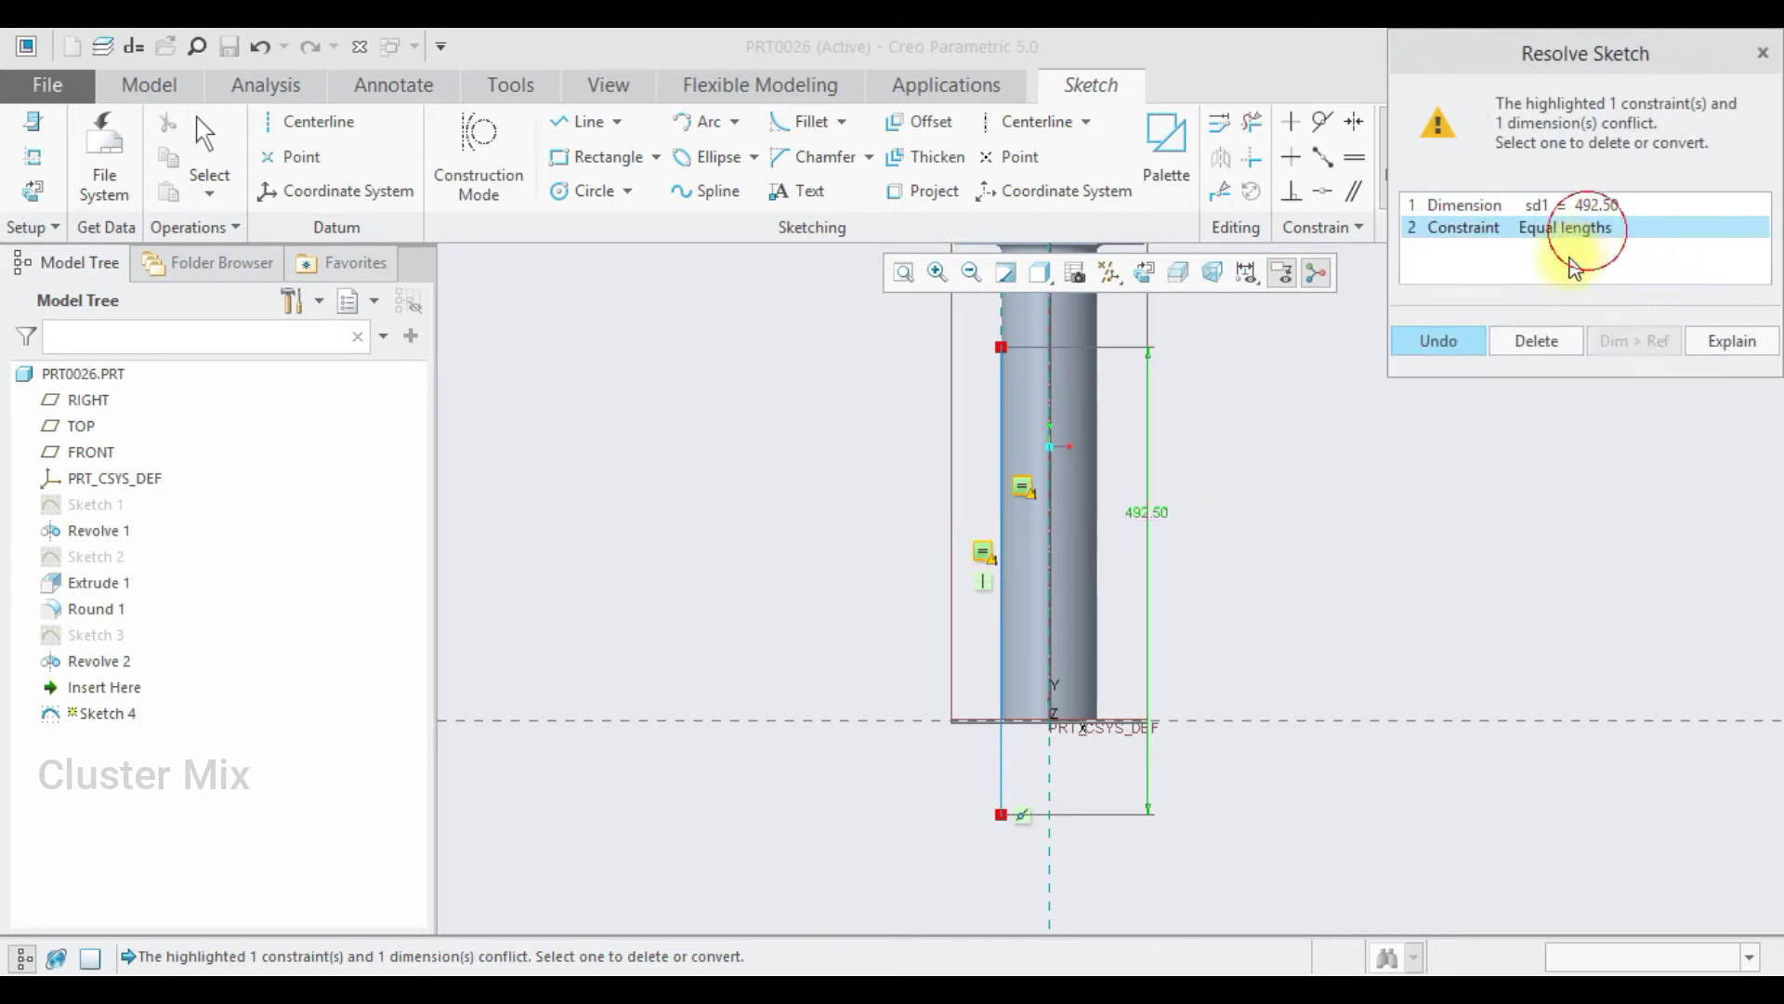
{"action": "left_click", "coordinate": [1534, 344]}
{"action": "type", "text": "50"}
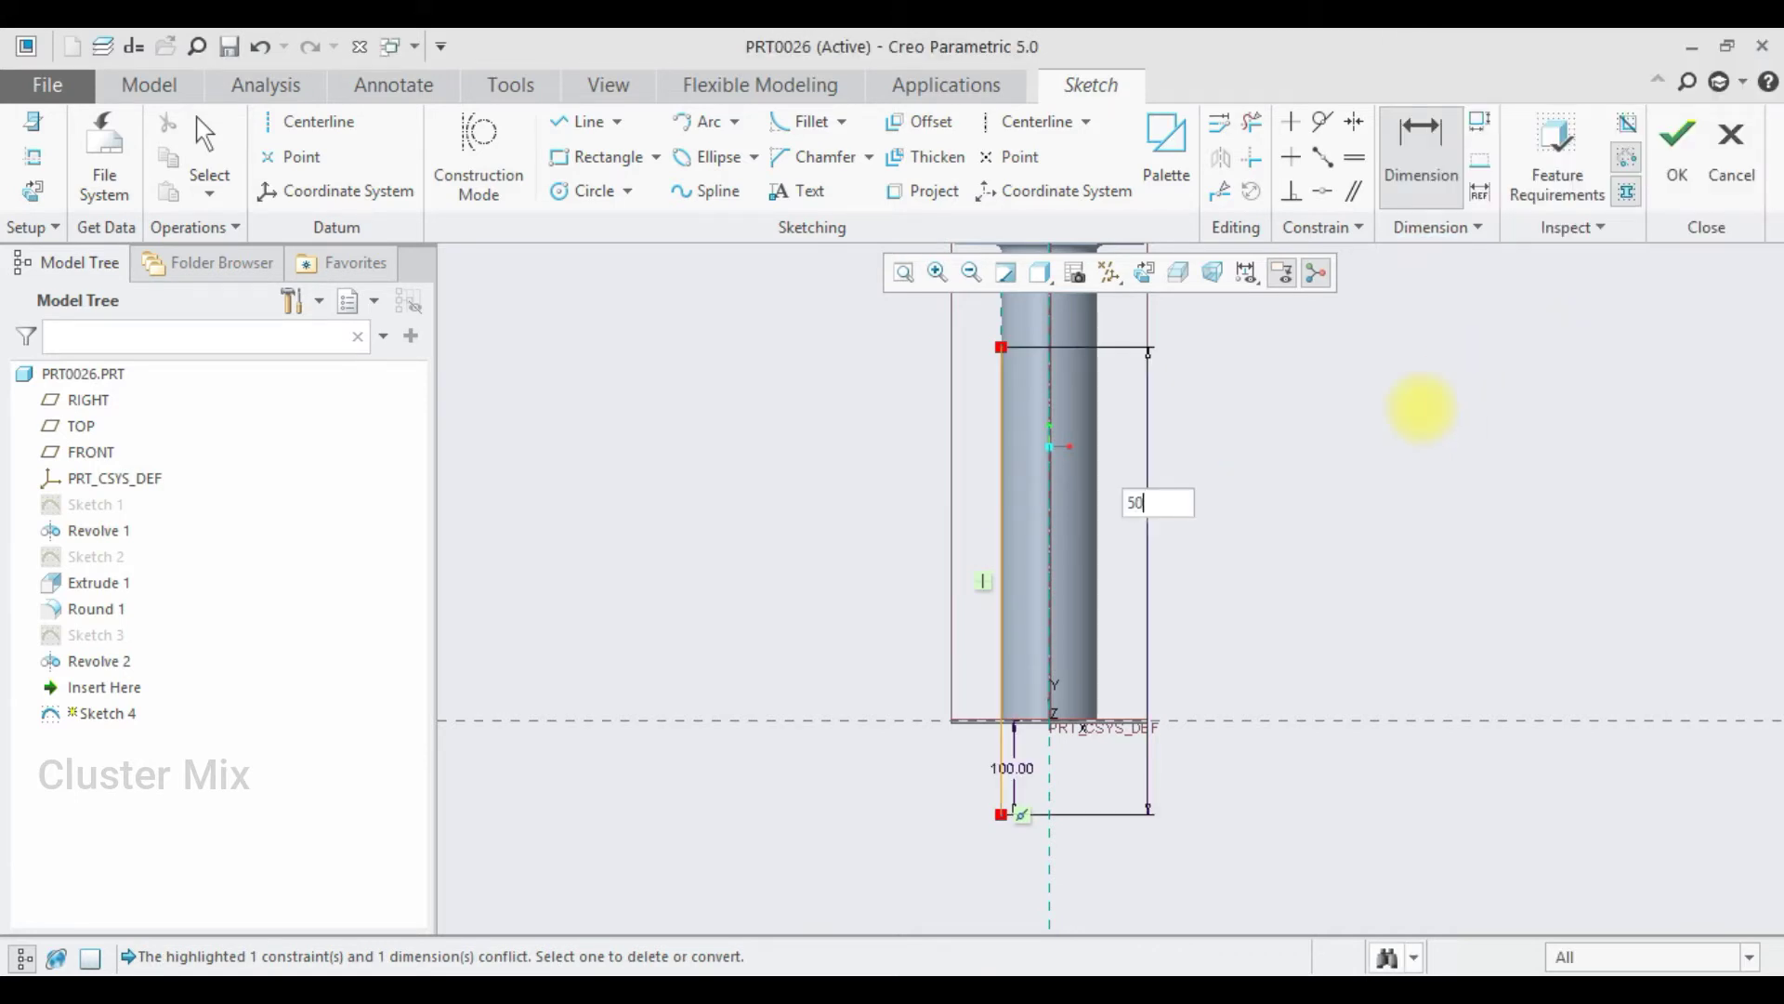
{"action": "type", "text": "0"}
{"action": "key", "text": "Return"}
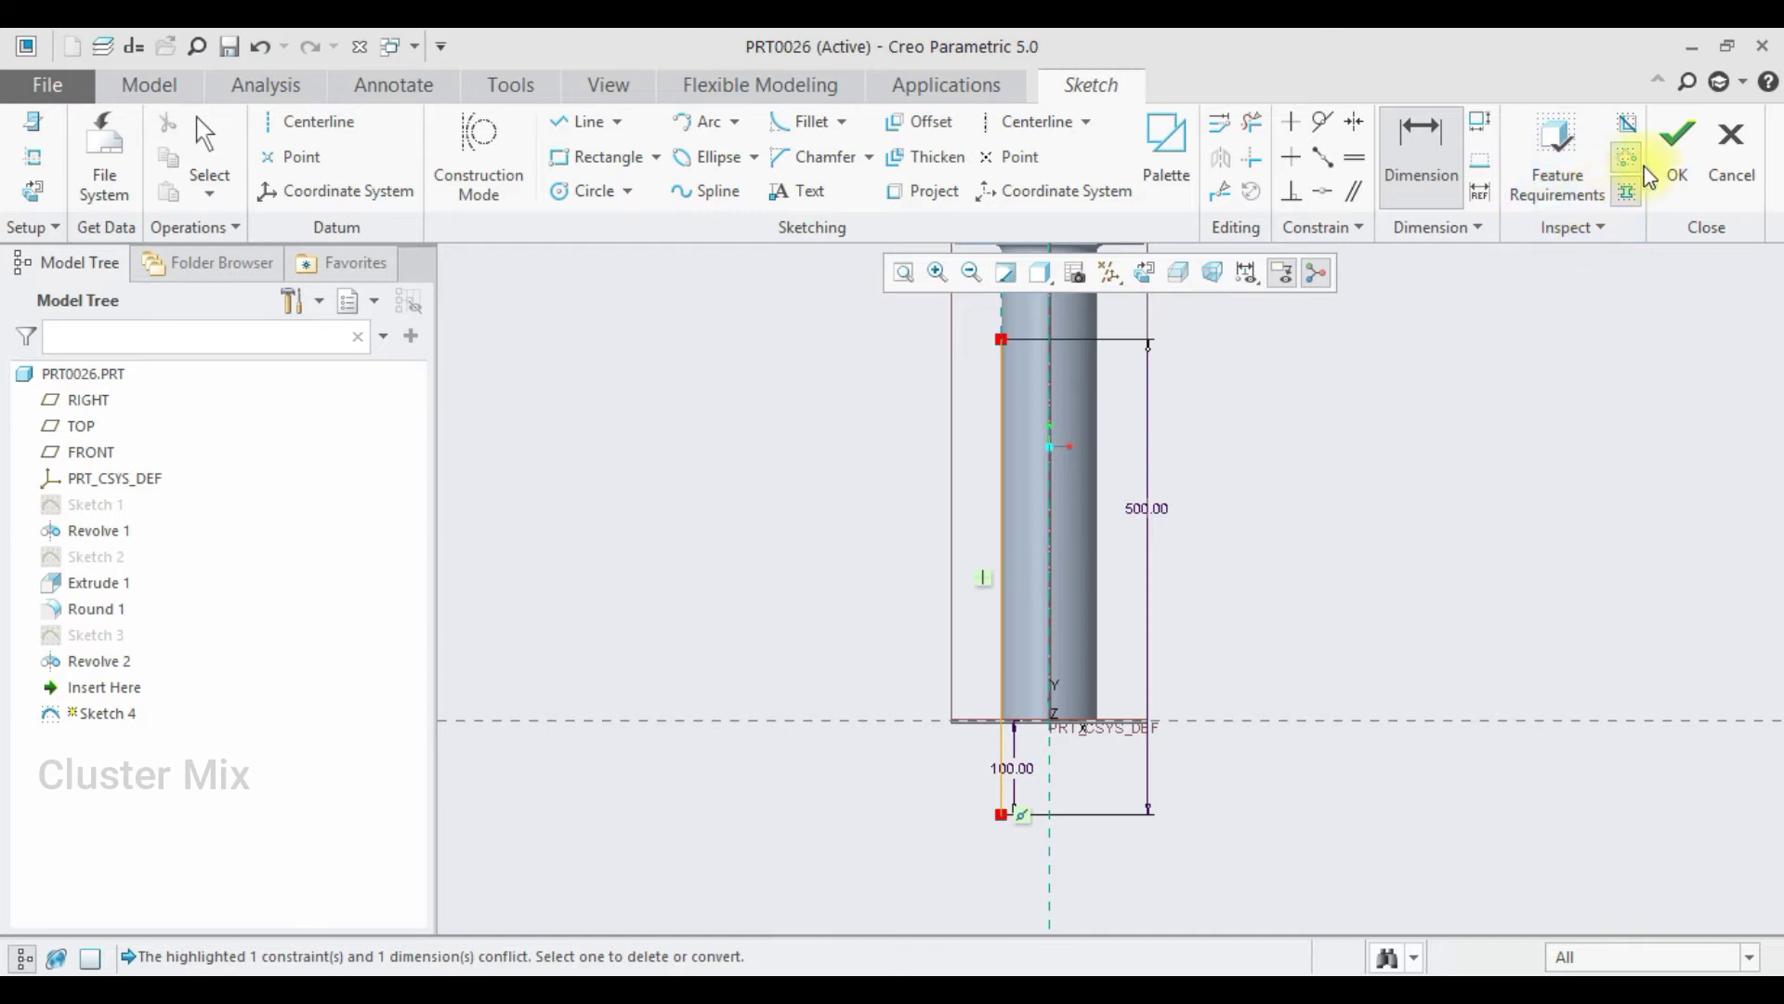
{"action": "left_click", "coordinate": [1663, 160]}
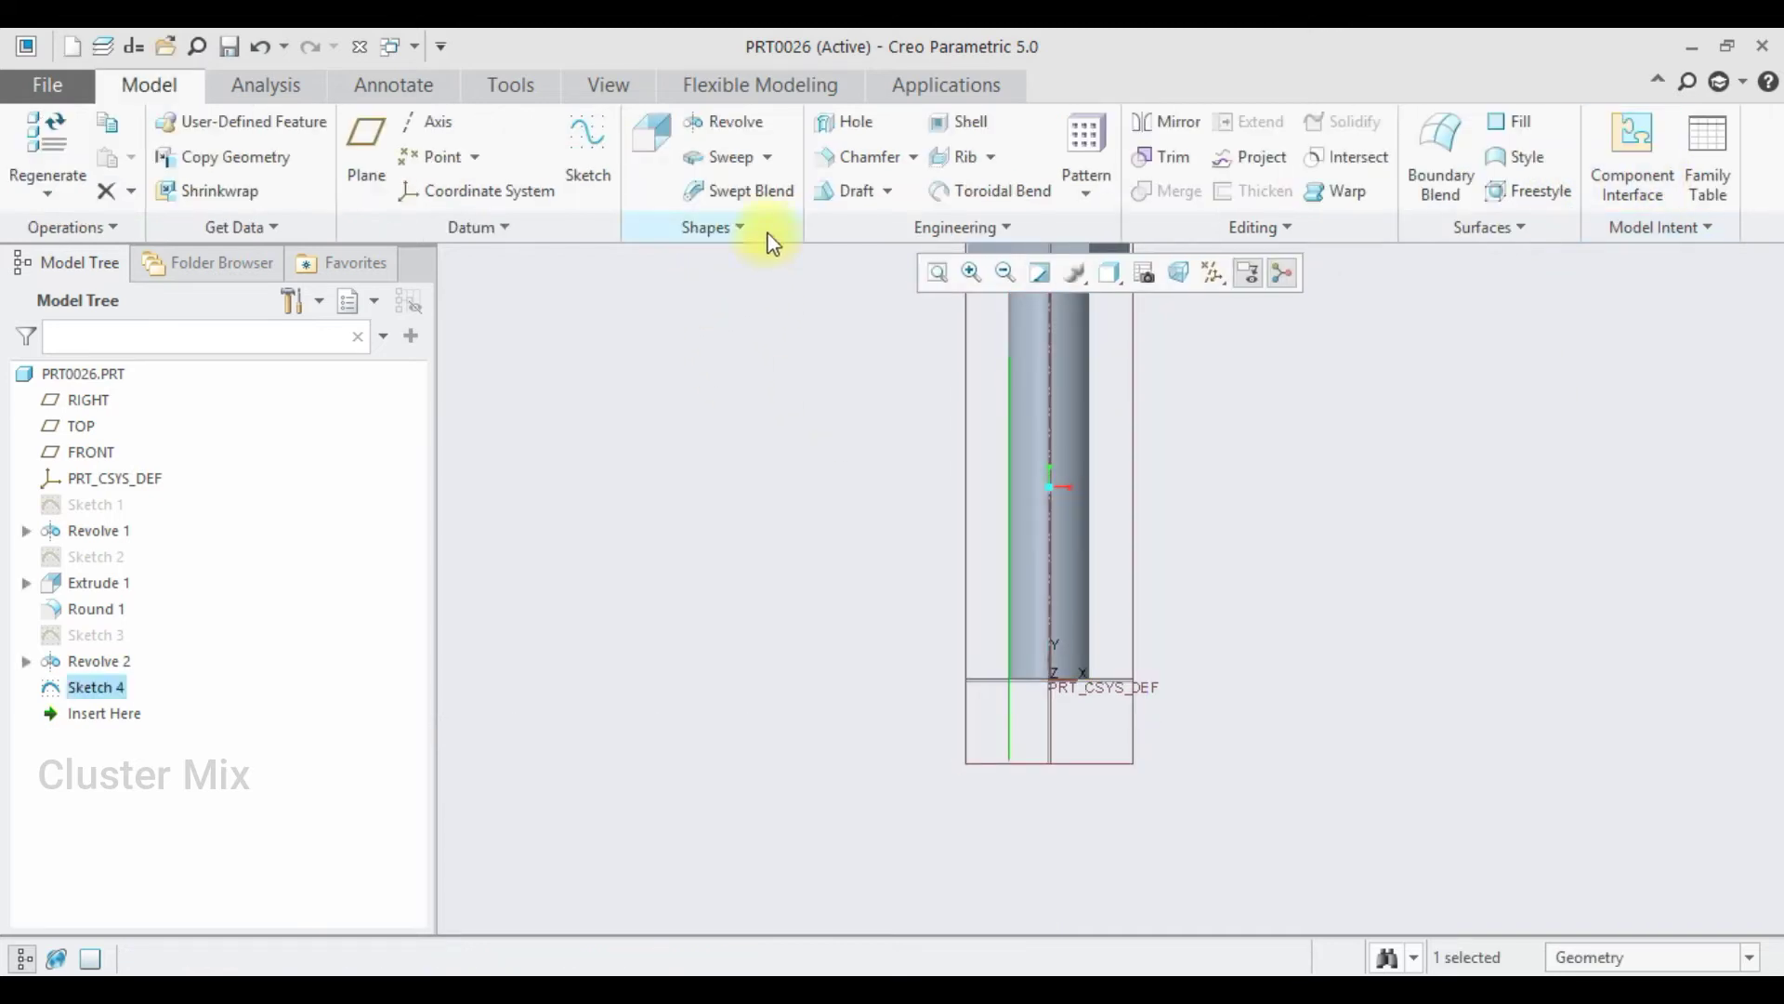
Step: Start a Helical Sweep using the line sketch as the helix profile and the shank's centre axis as the helix axis
{"action": "left_click", "coordinate": [769, 155]}
{"action": "left_click", "coordinate": [769, 218]}
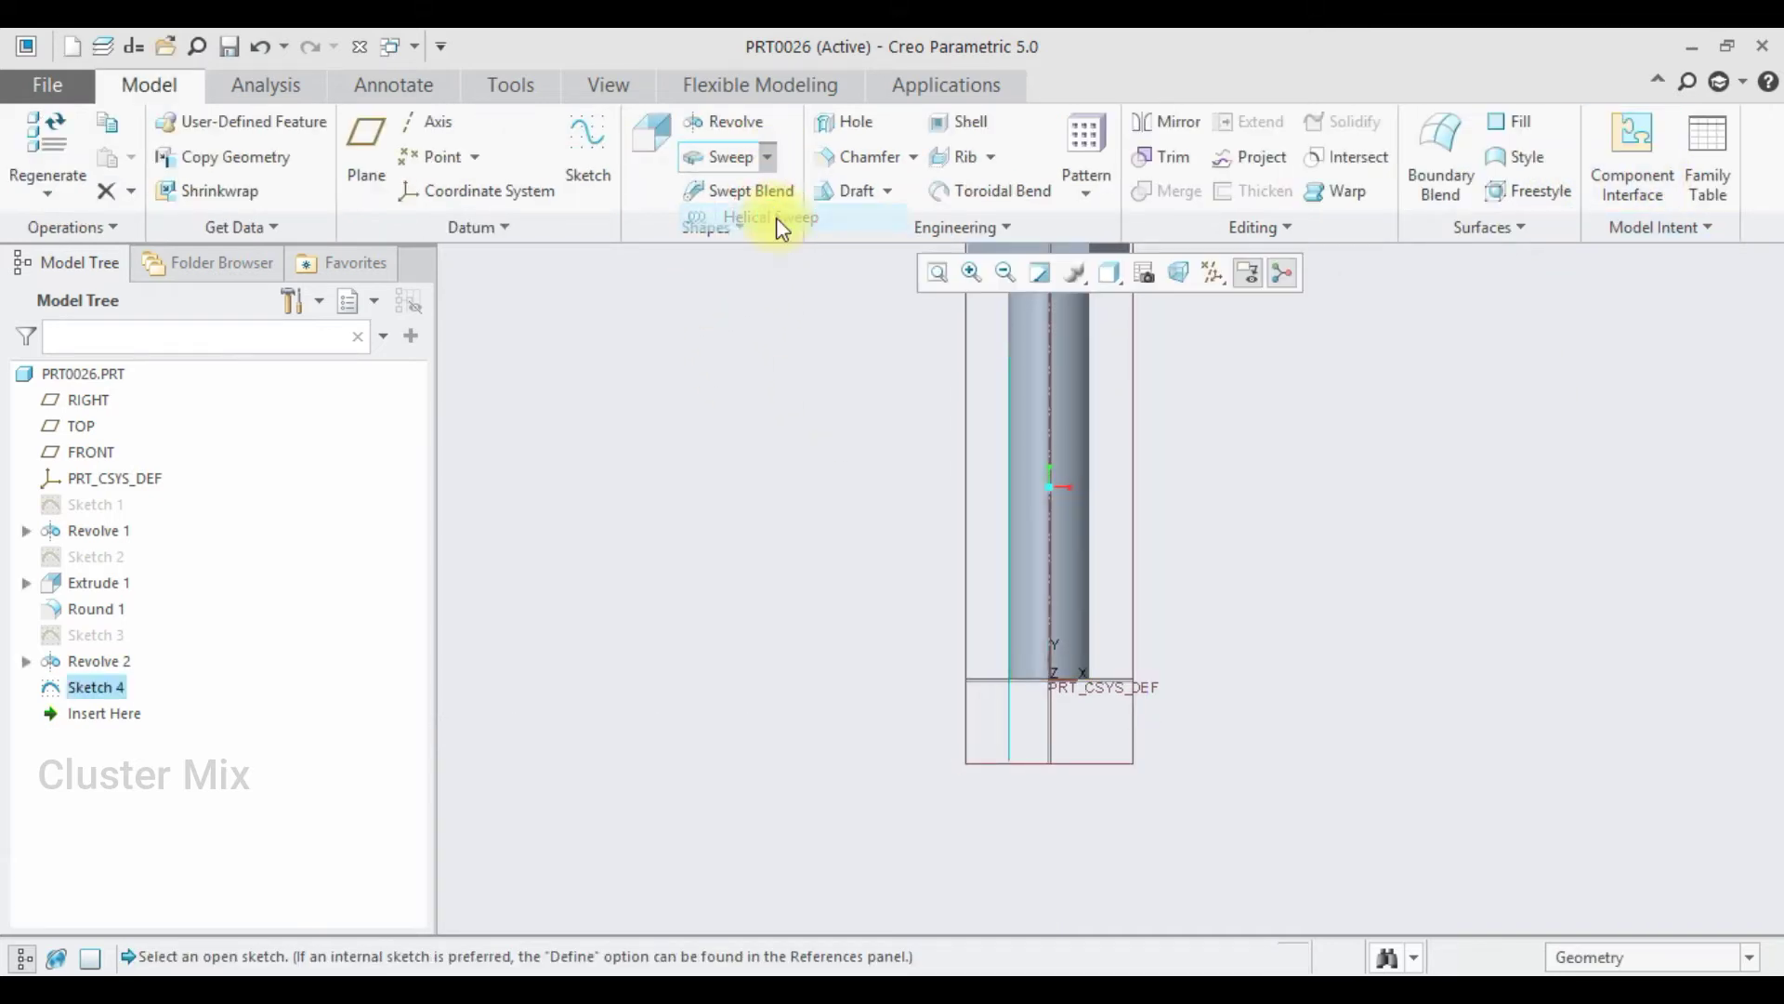
{"action": "left_click", "coordinate": [187, 231]}
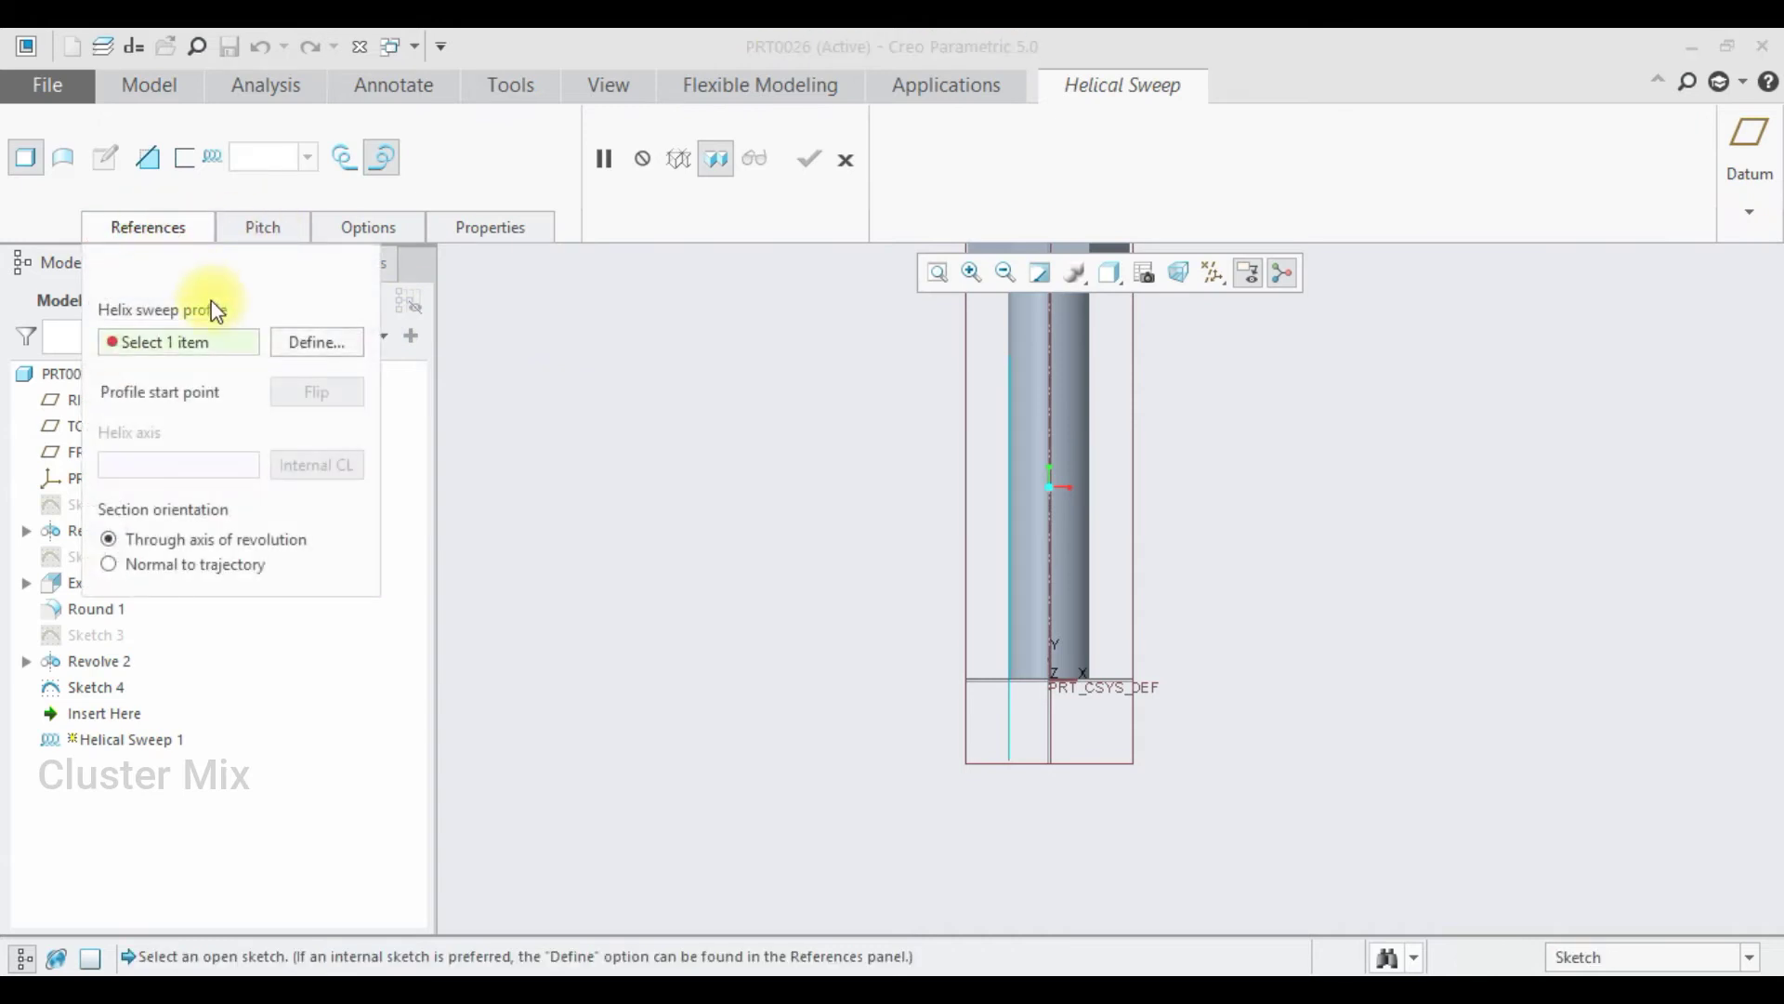
{"action": "left_click", "coordinate": [1011, 701]}
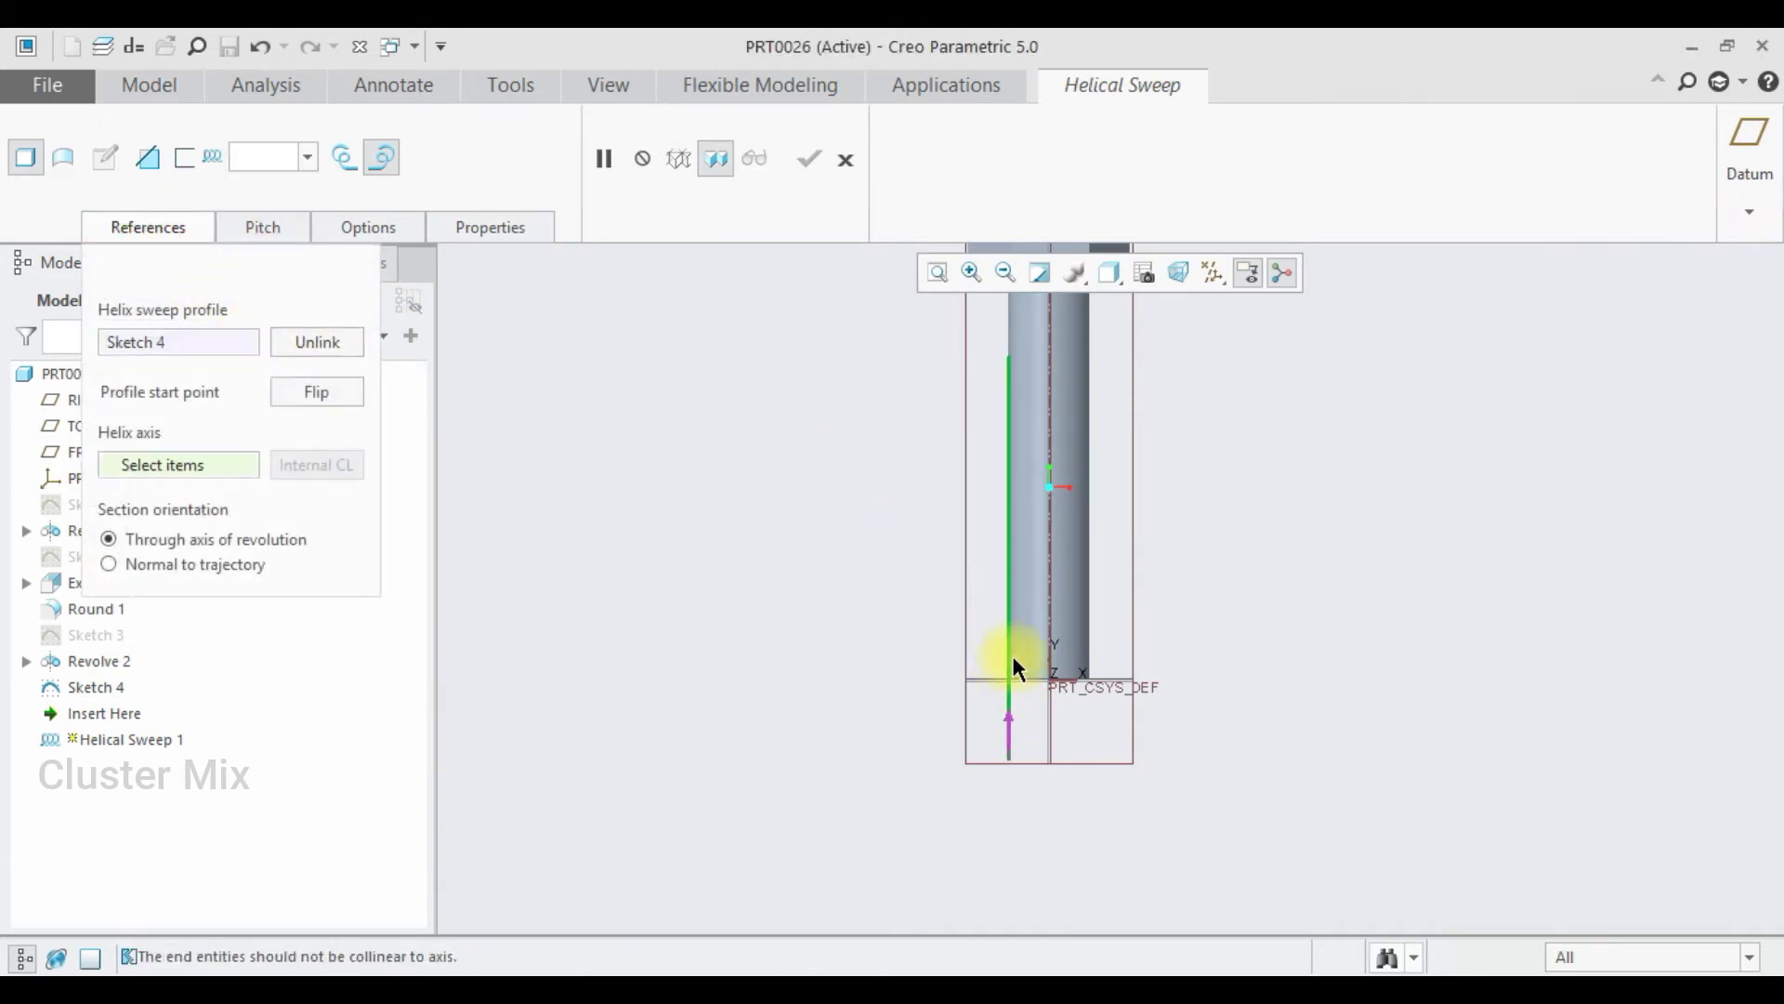
{"action": "left_click", "coordinate": [1053, 599]}
Step: Sketch a 20 diameter circle at the helix profile's start point as the sweep section and accept it
{"action": "left_click", "coordinate": [110, 158]}
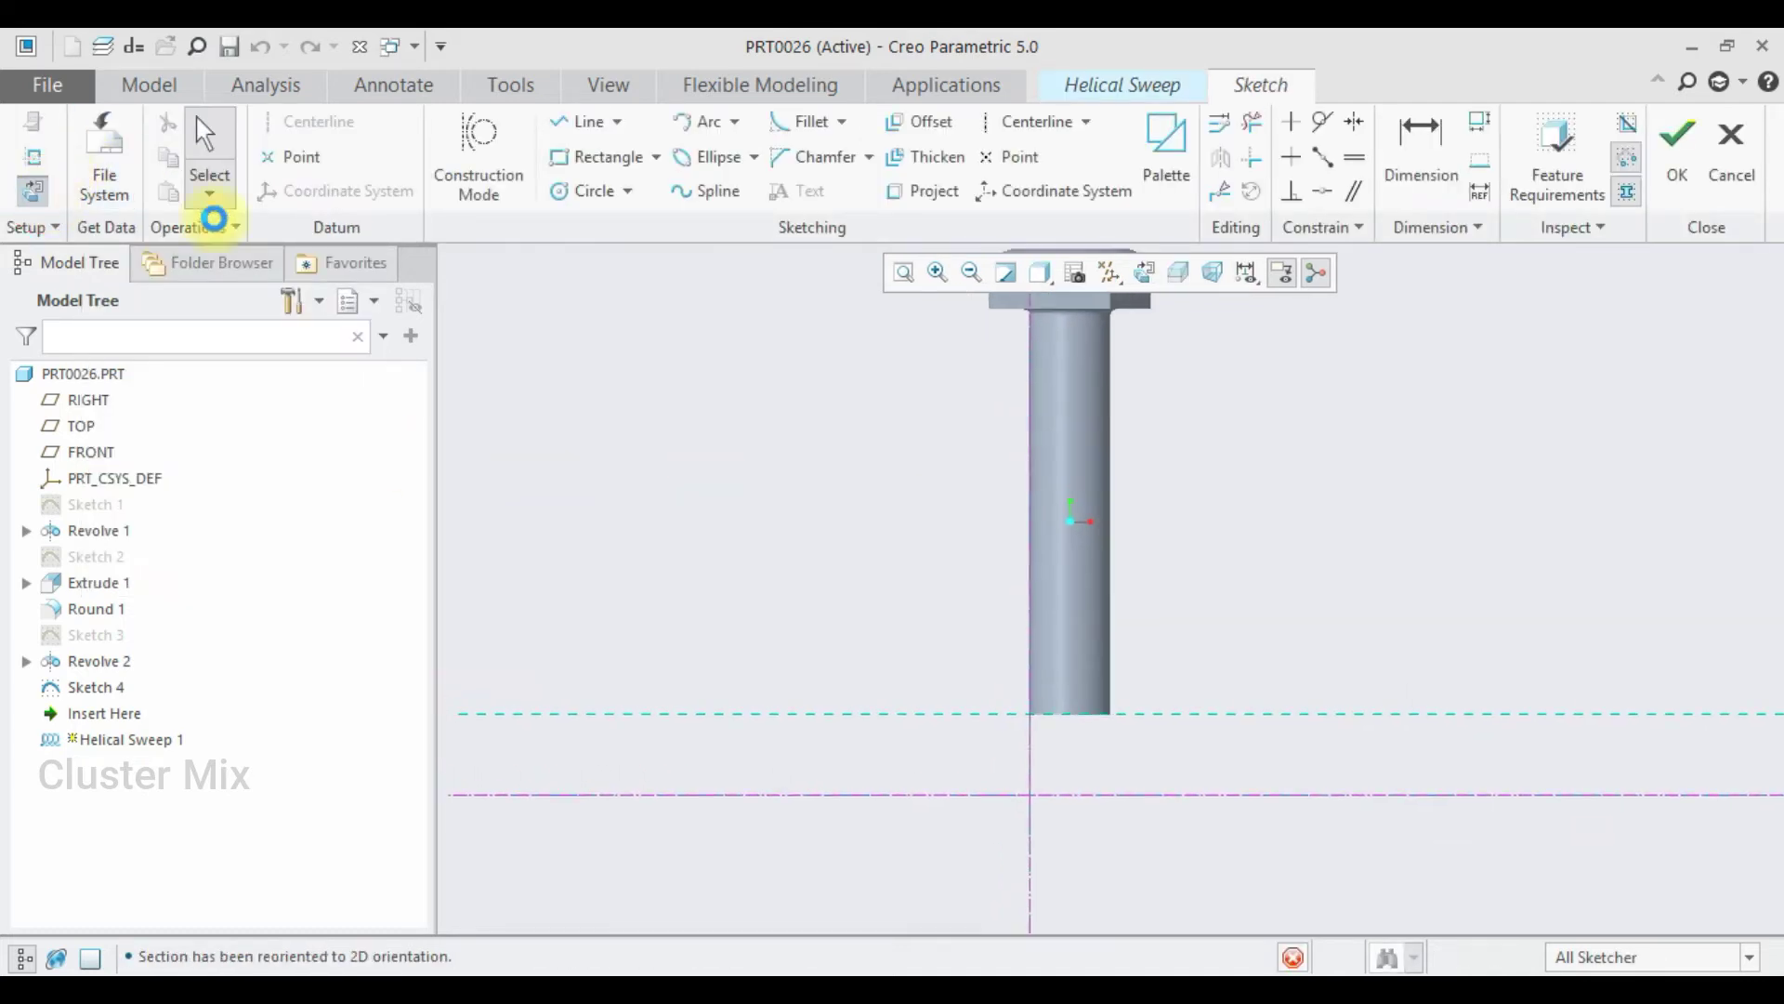
{"action": "left_click", "coordinate": [565, 185]}
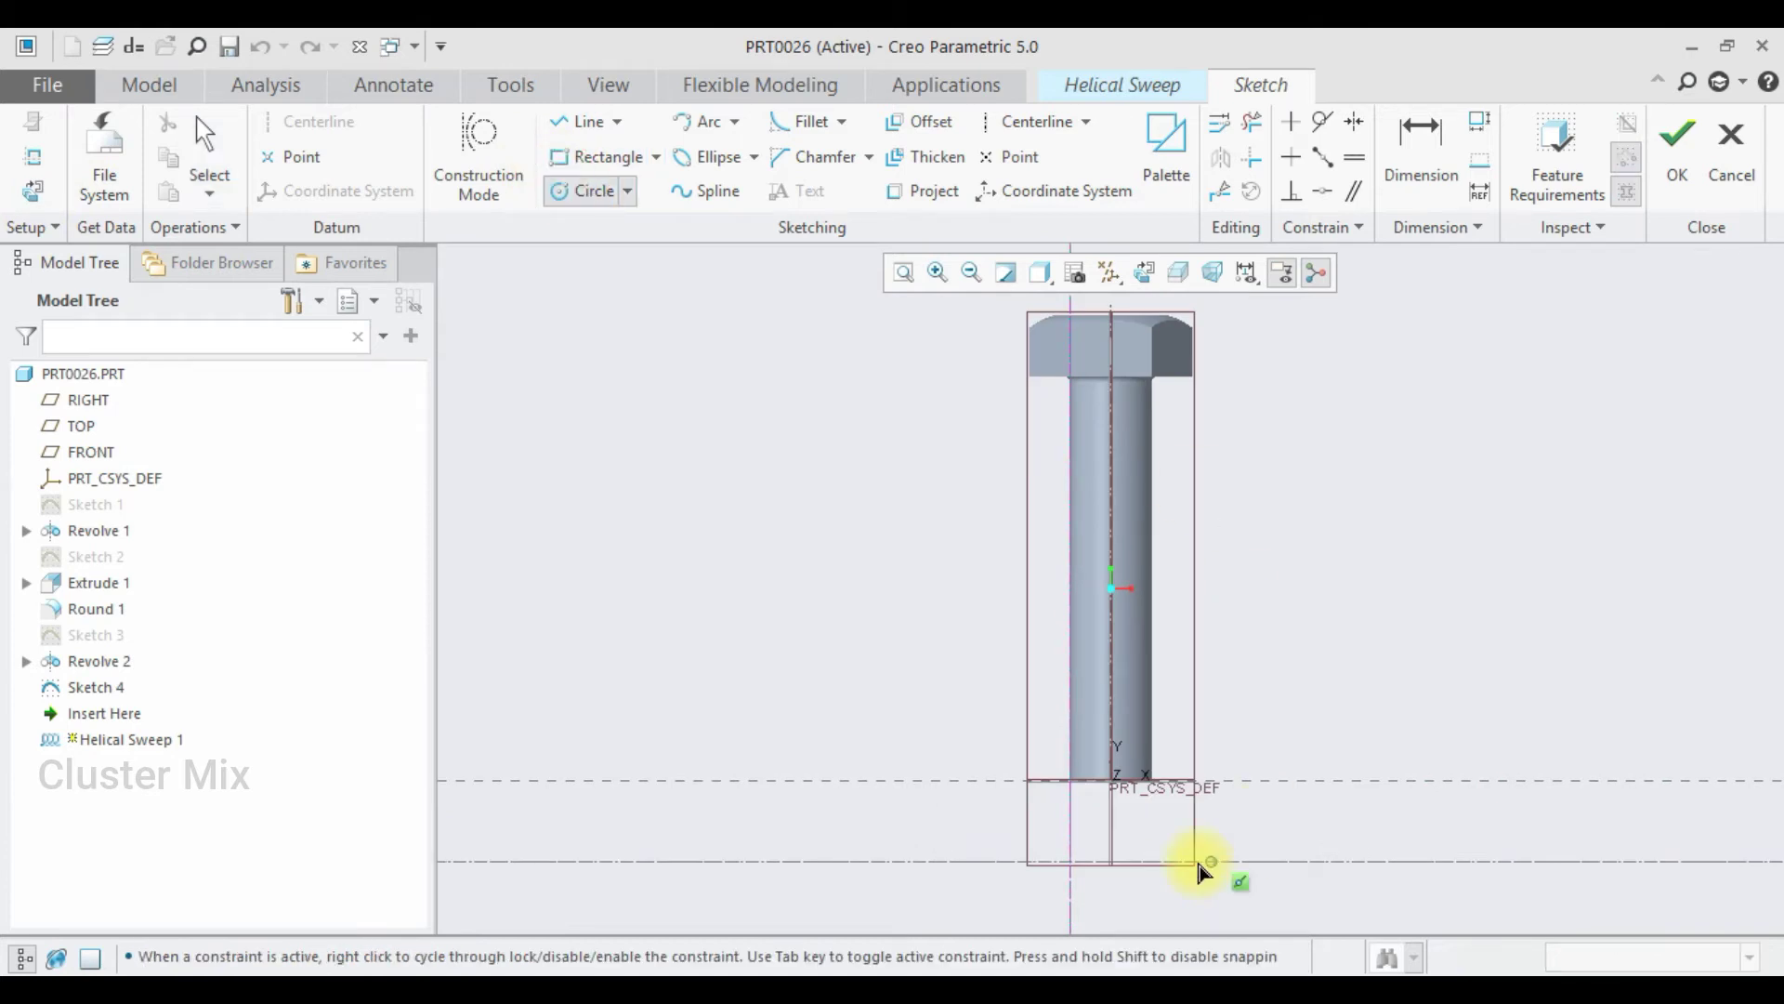
{"action": "left_click", "coordinate": [1069, 842]}
{"action": "middle_click", "coordinate": [1028, 850]}
{"action": "double_click", "coordinate": [1016, 847]}
{"action": "type", "text": "20"}
{"action": "key", "text": "Return"}
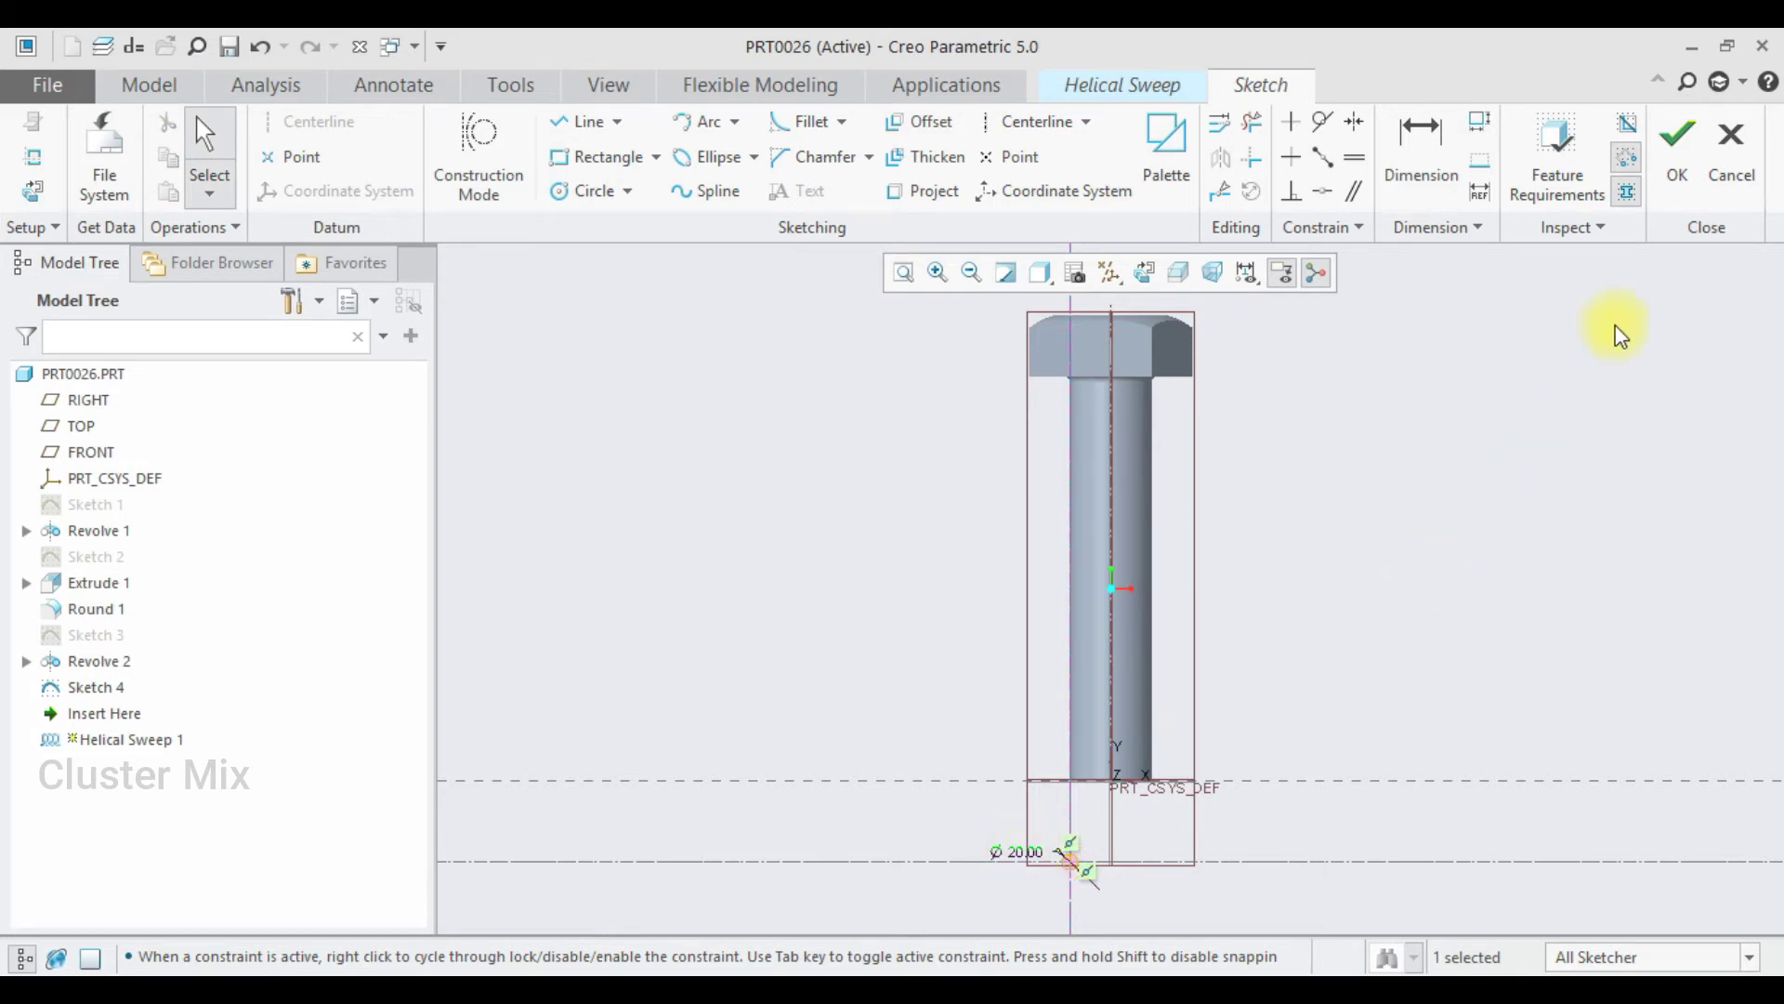
{"action": "left_click", "coordinate": [1675, 158]}
Step: Set the helical sweep's pitch to 40, switch it to remove material and complete the thread cut
{"action": "left_click", "coordinate": [277, 158]}
{"action": "type", "text": "4"}
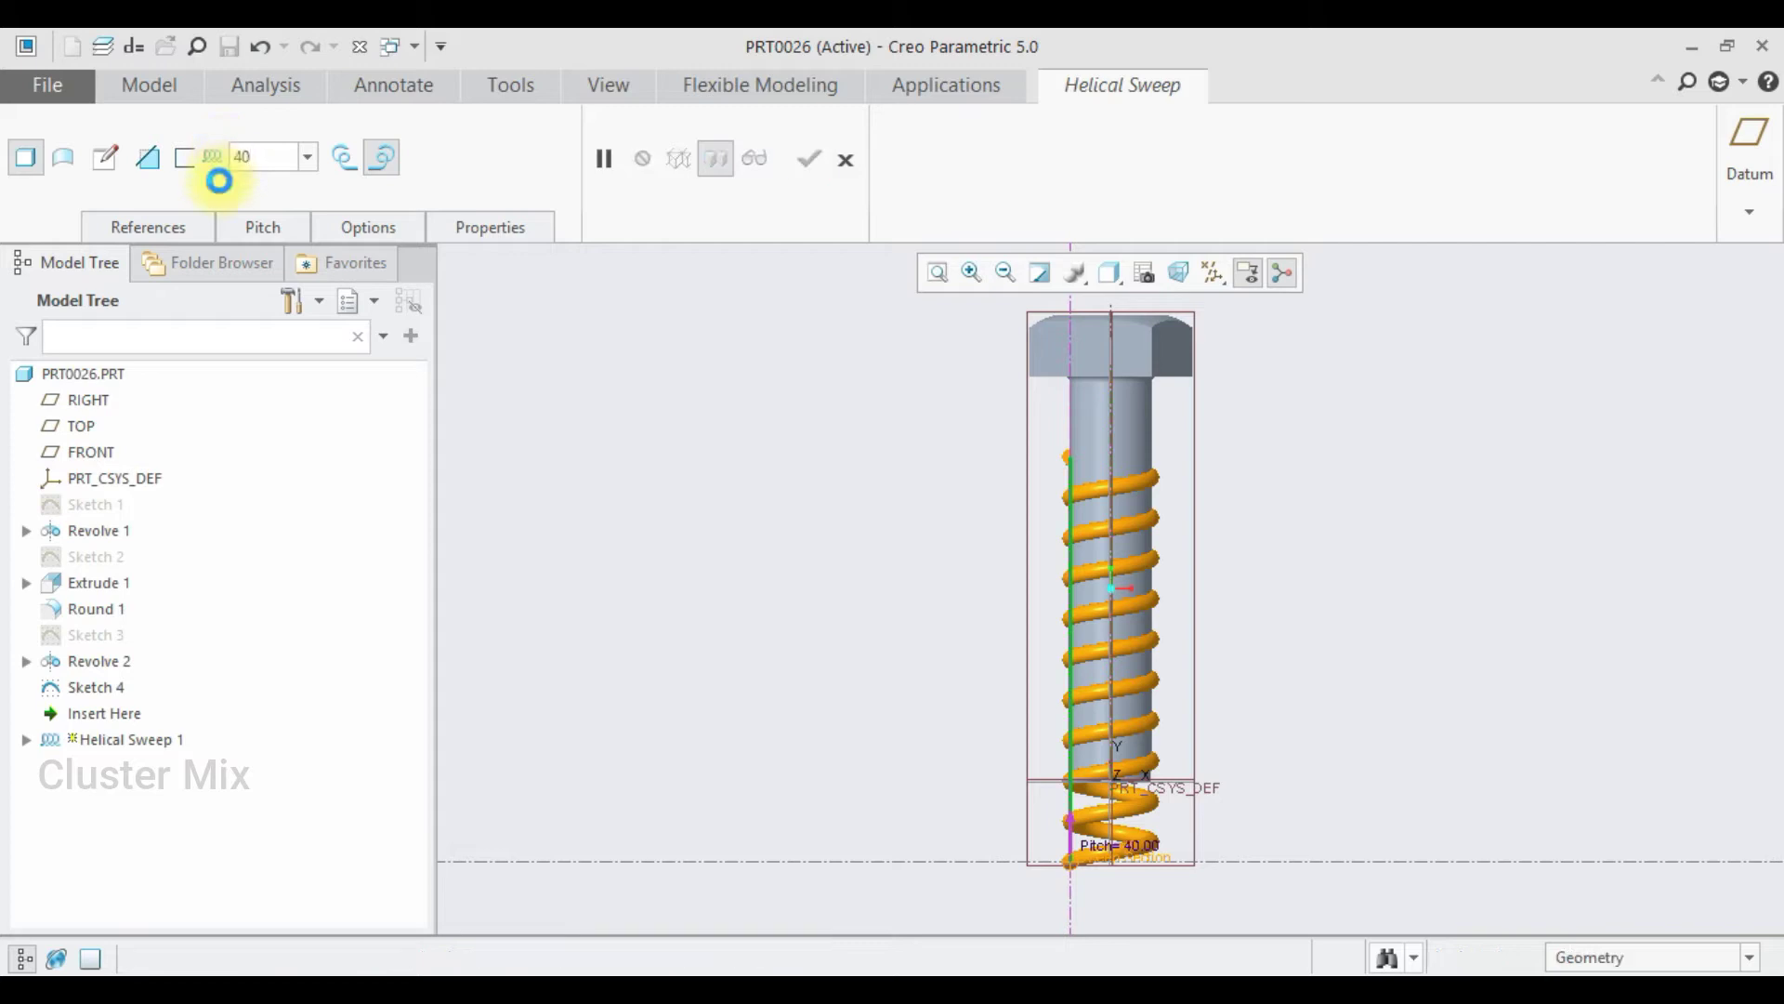
{"action": "type", "text": "0"}
{"action": "left_click", "coordinate": [218, 181]}
{"action": "left_click", "coordinate": [149, 158]}
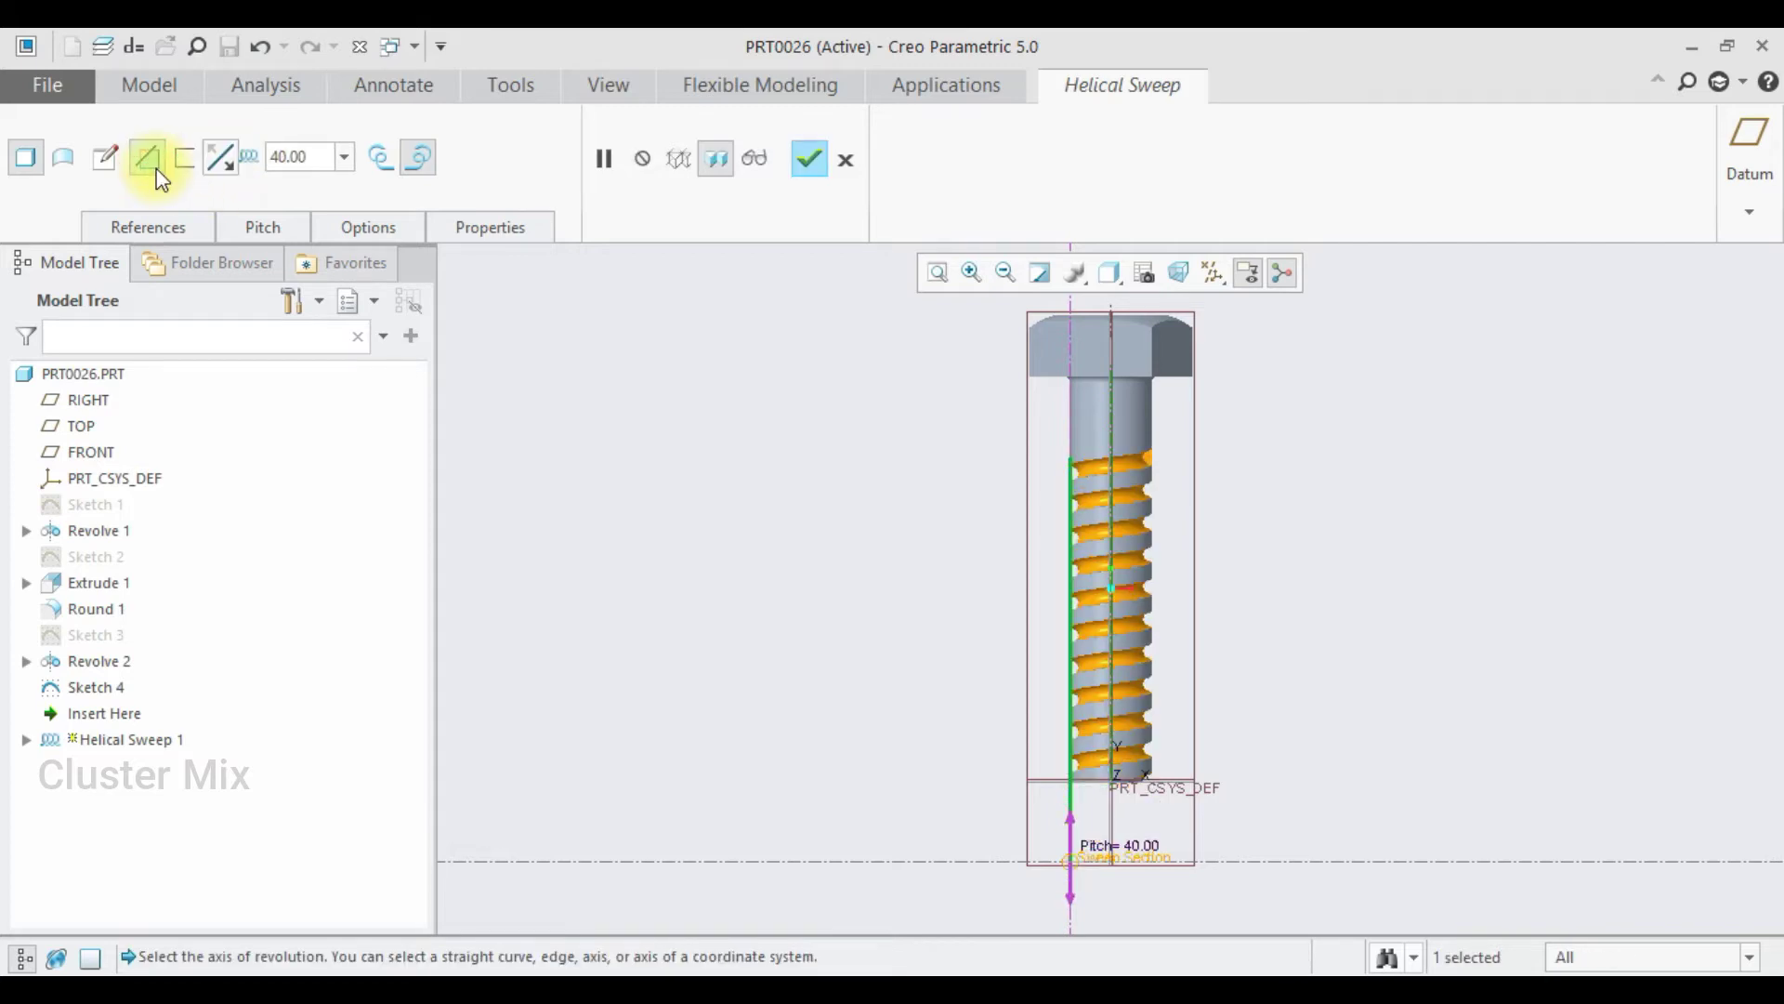
{"action": "left_click", "coordinate": [804, 150]}
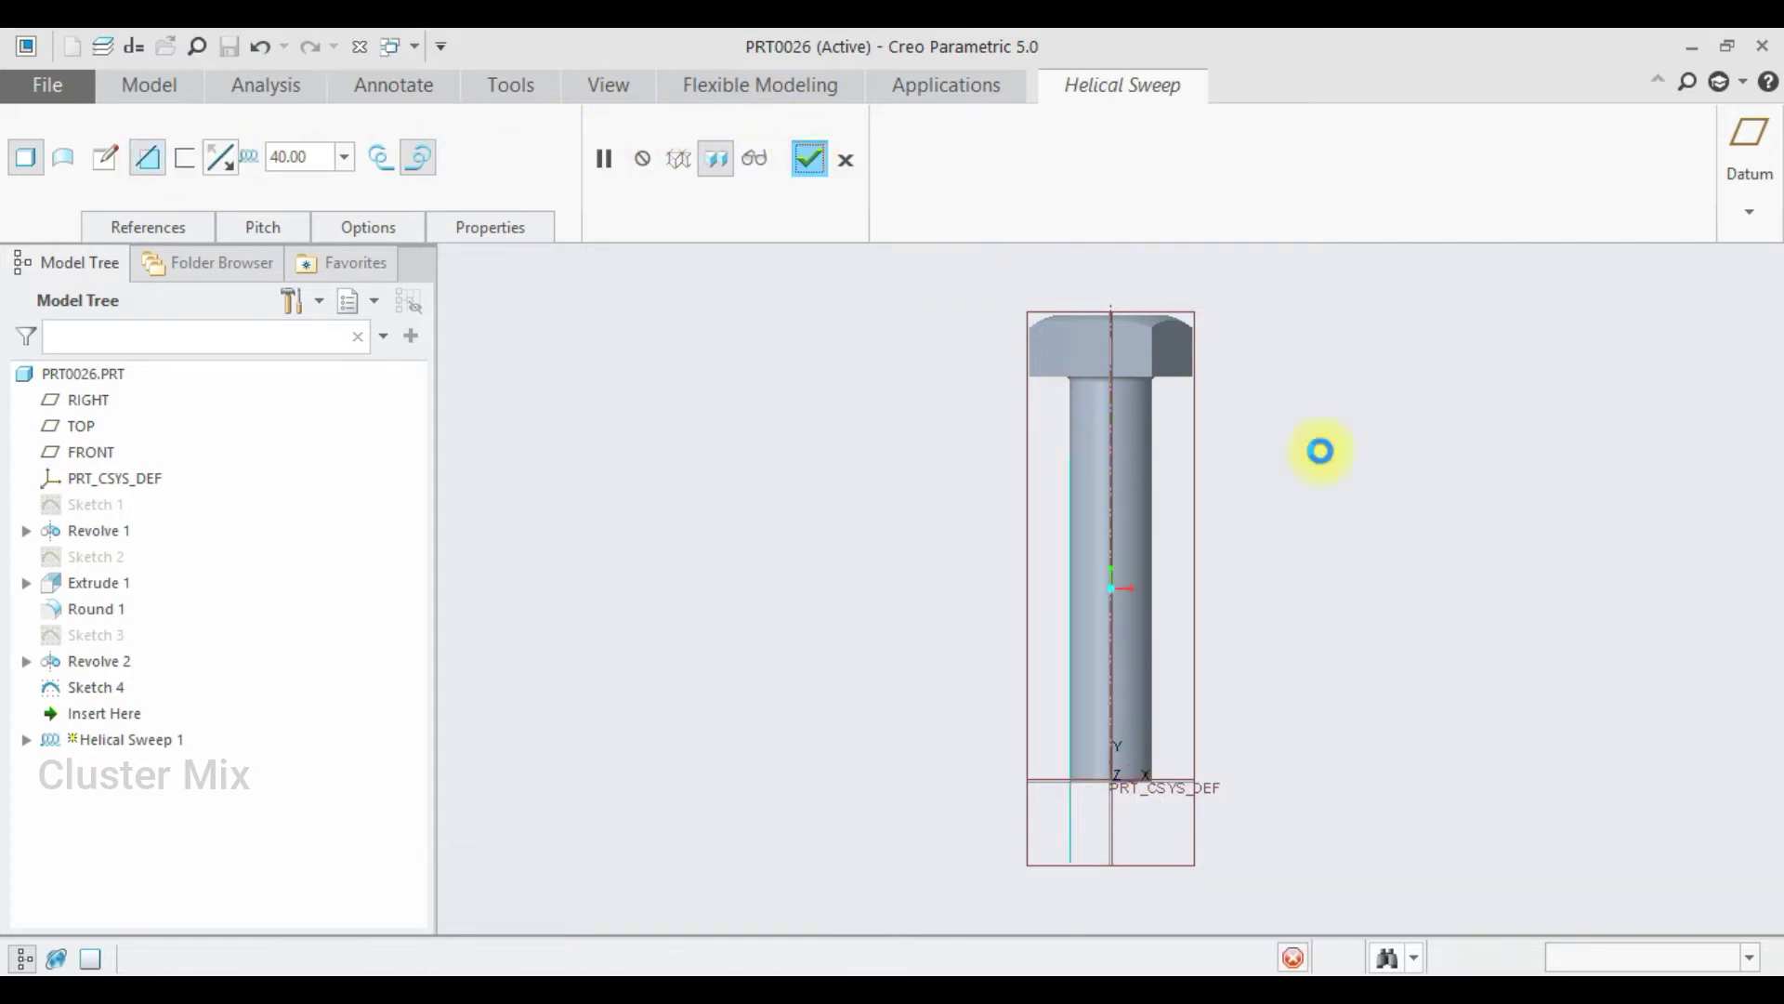
{"action": "scroll", "coordinate": [1254, 579], "scroll_direction": "down", "scroll_amount": 3}
{"action": "scroll", "coordinate": [1162, 567], "scroll_direction": "up", "scroll_amount": 3}
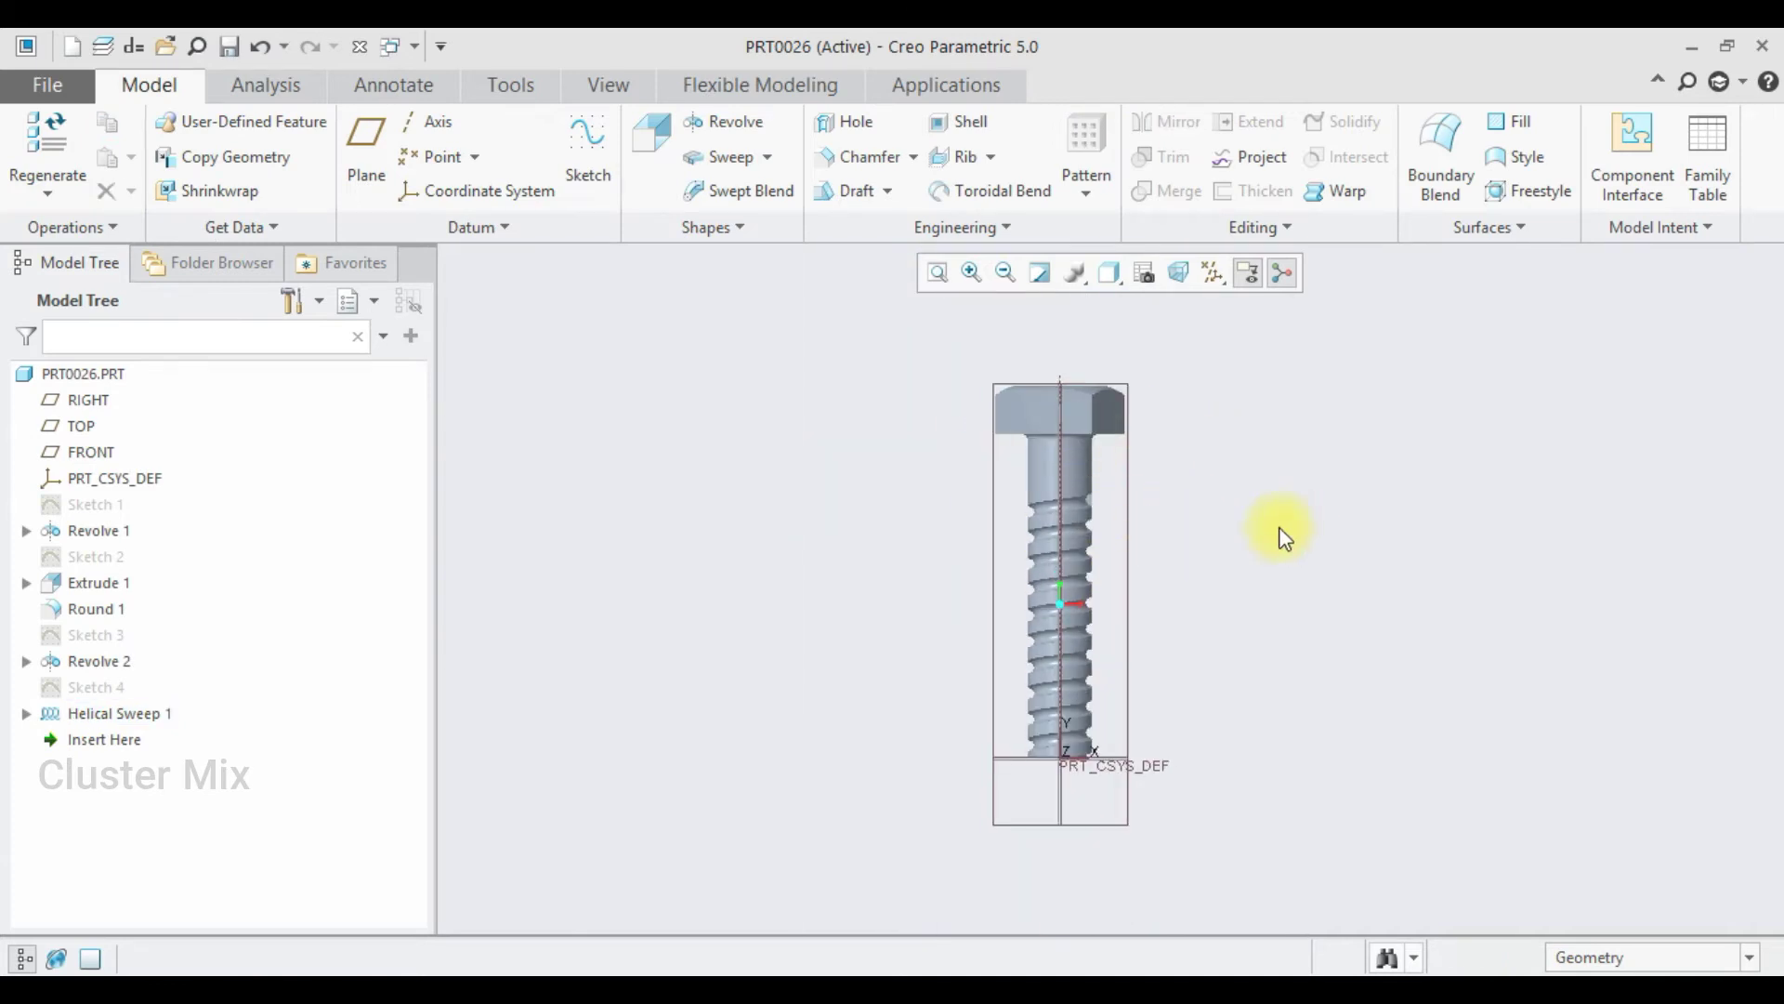
{"action": "middle_click_drag", "start_coordinate": [1167, 430], "coordinate": [1162, 580]}
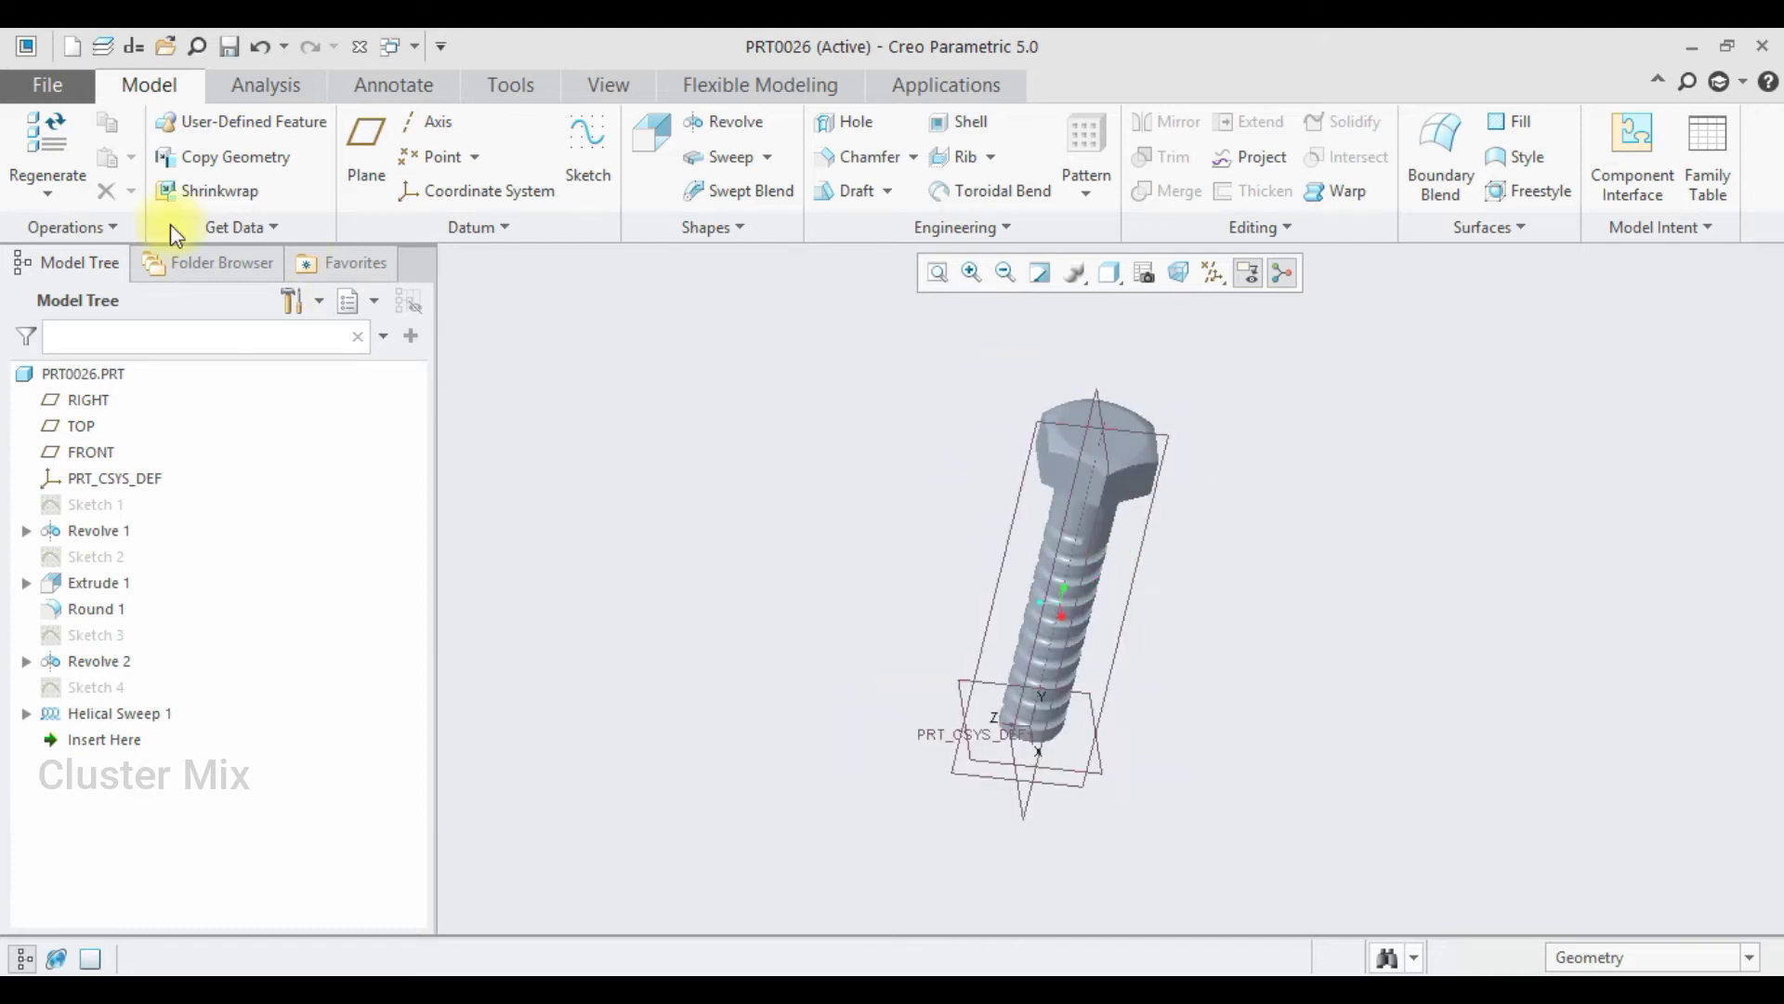
Step: Start saving a copy of the part and create a Desktop folder named "boltnut mechanism" for it
{"action": "left_click", "coordinate": [50, 89]}
{"action": "left_click", "coordinate": [65, 272]}
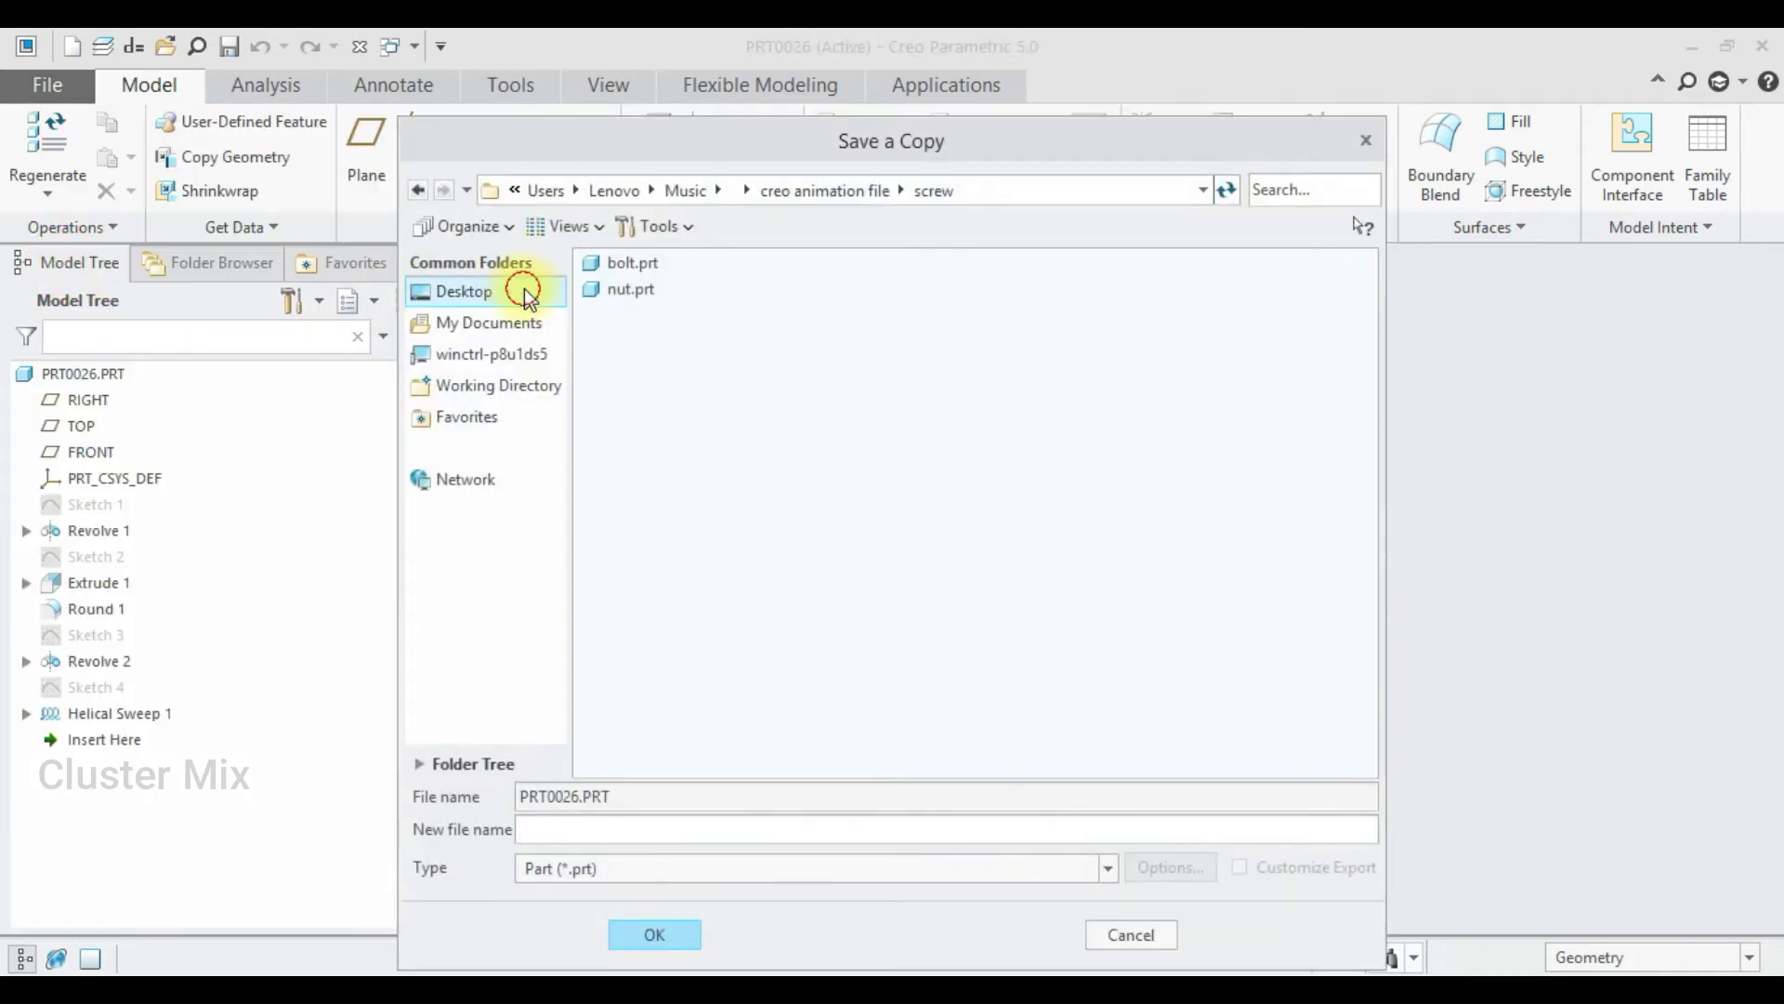
{"action": "left_click", "coordinate": [486, 291]}
{"action": "right_click", "coordinate": [952, 392]}
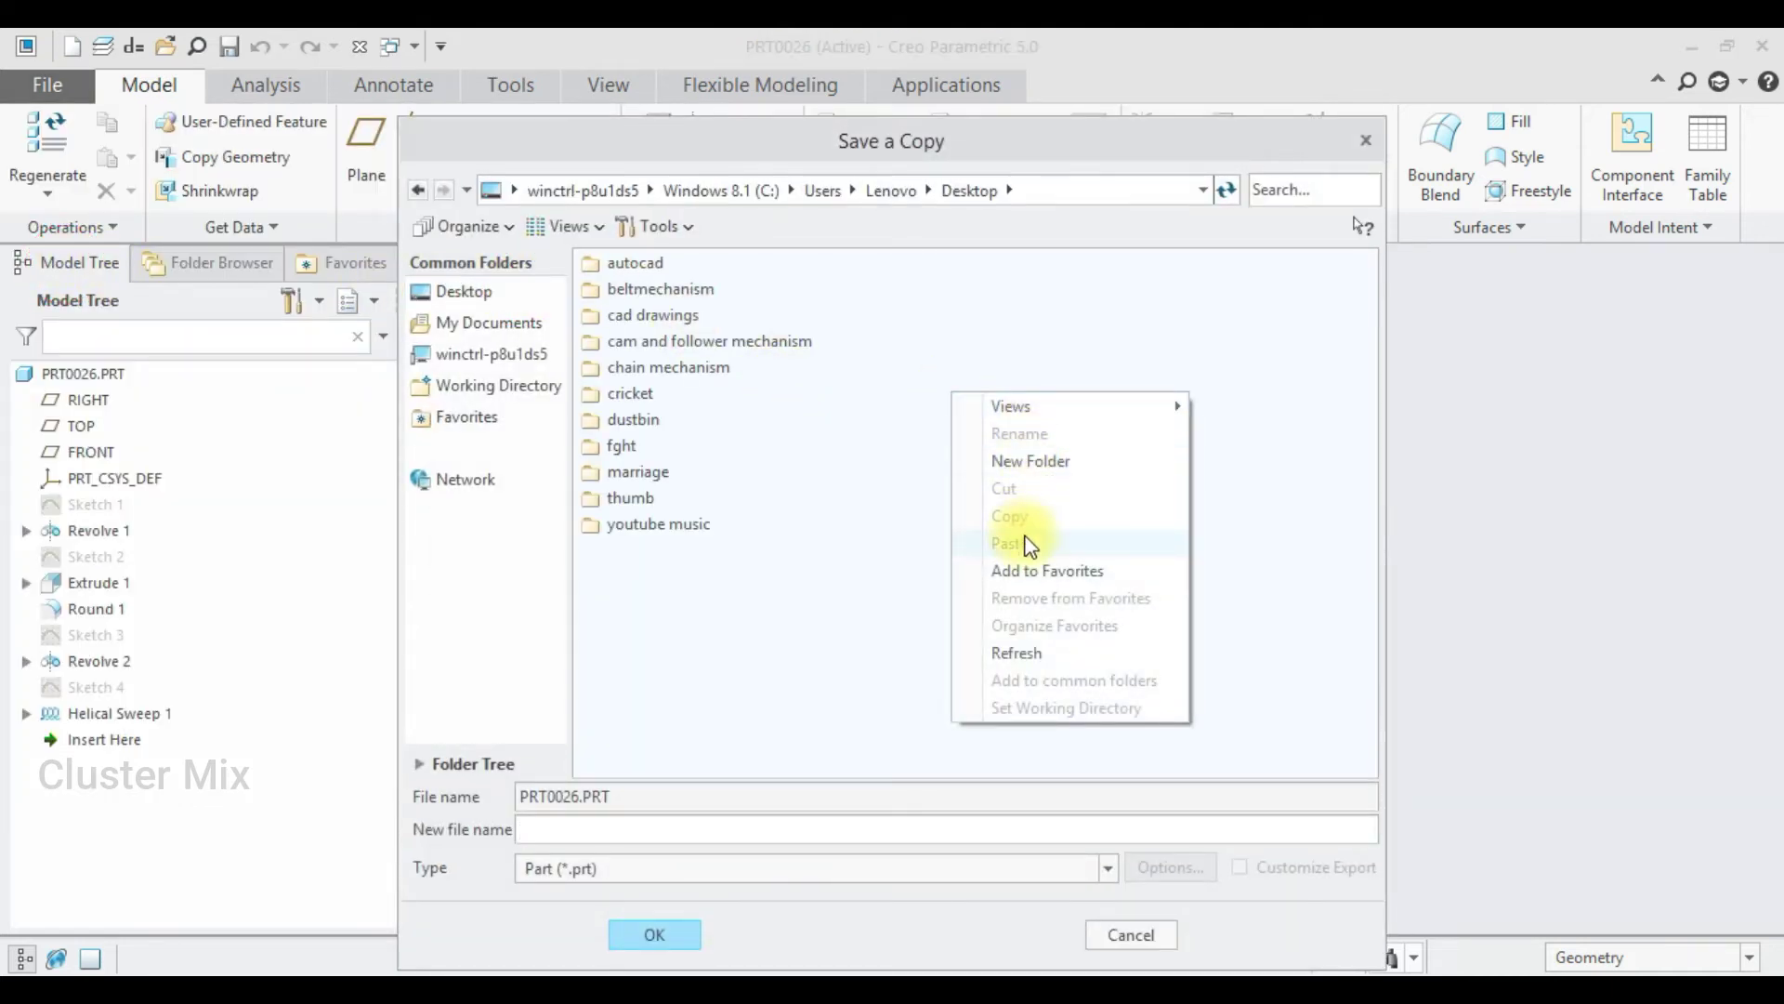
{"action": "left_click", "coordinate": [1034, 462]}
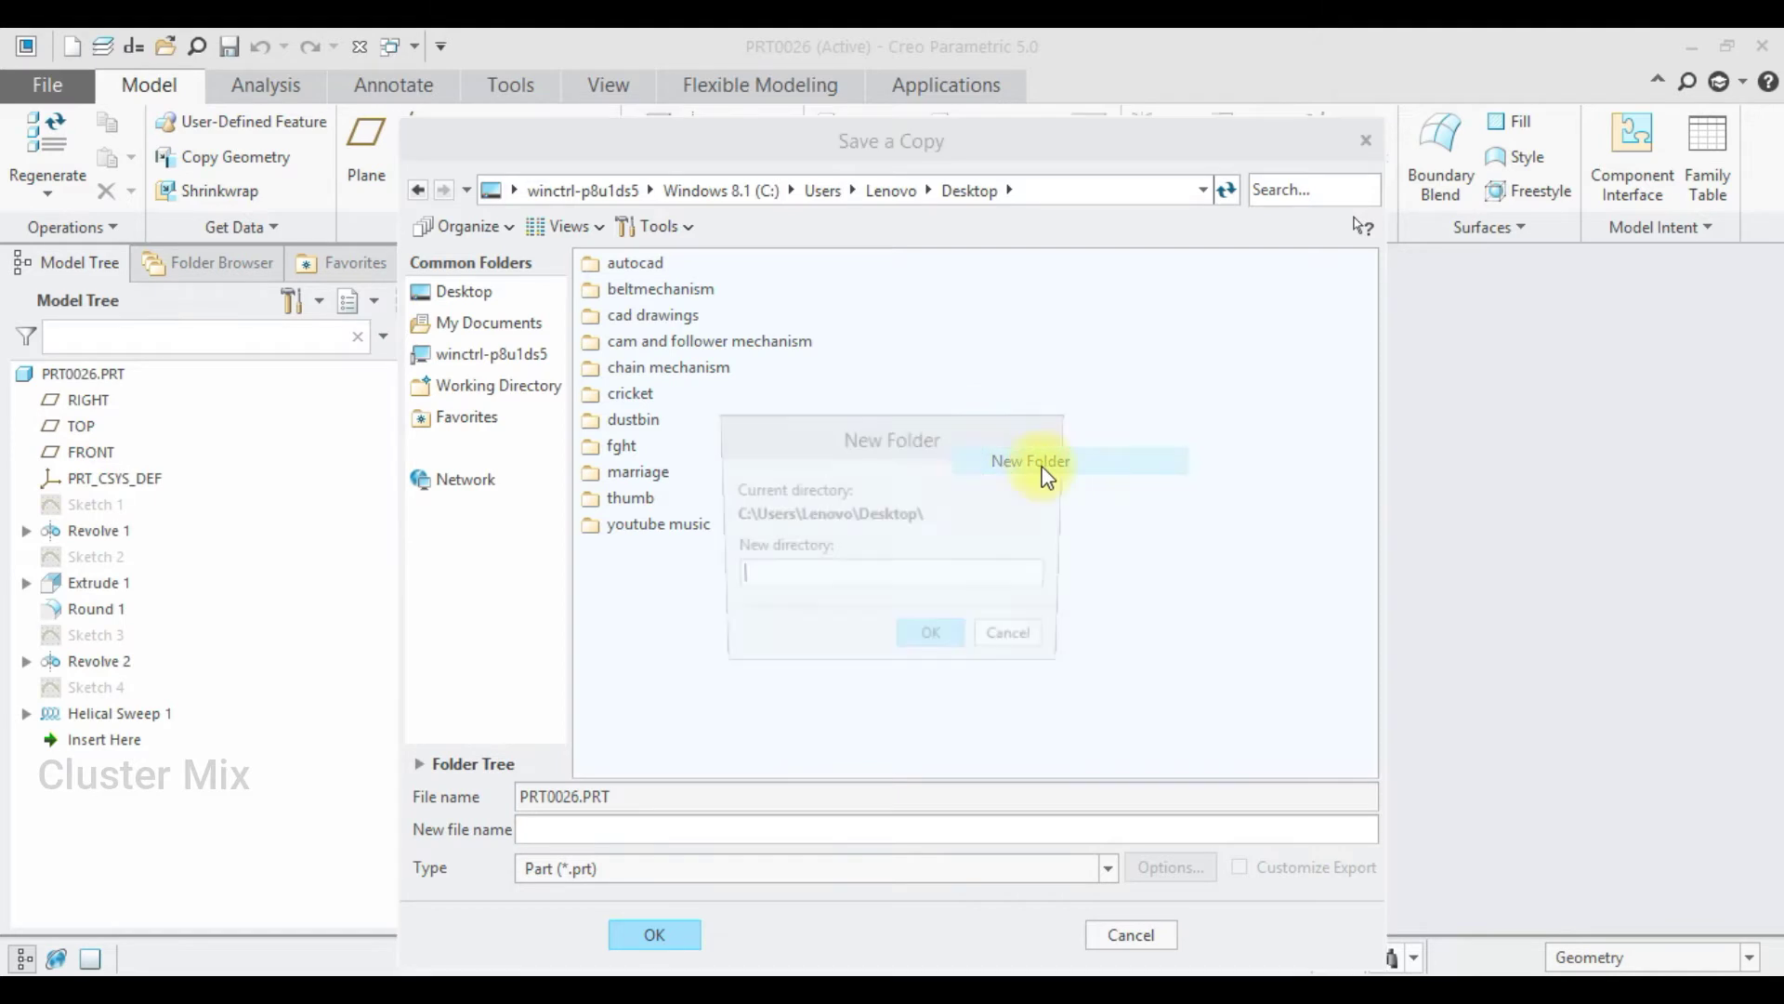
{"action": "left_click", "coordinate": [740, 574]}
{"action": "type", "text": "boltnut mechanism"}
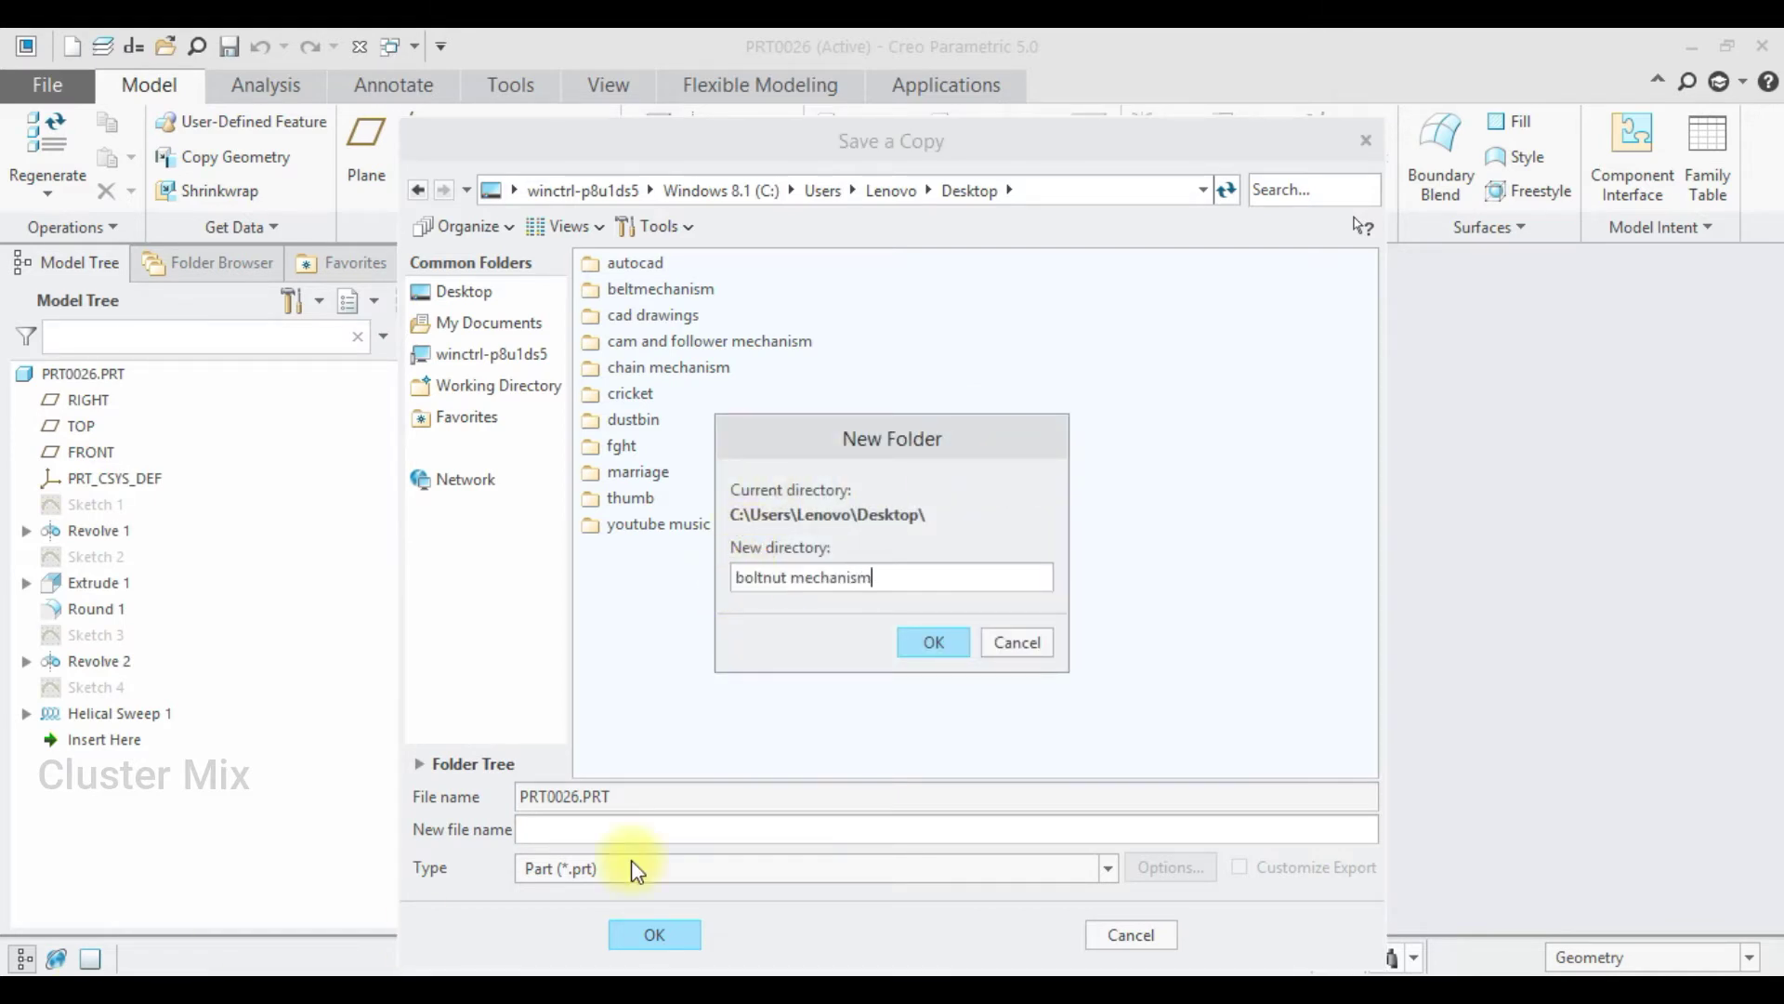
{"action": "left_click", "coordinate": [937, 641]}
Step: Save the bolt's copy under the name boltprt in the "boltnut mechanism" folder
{"action": "left_click", "coordinate": [518, 829]}
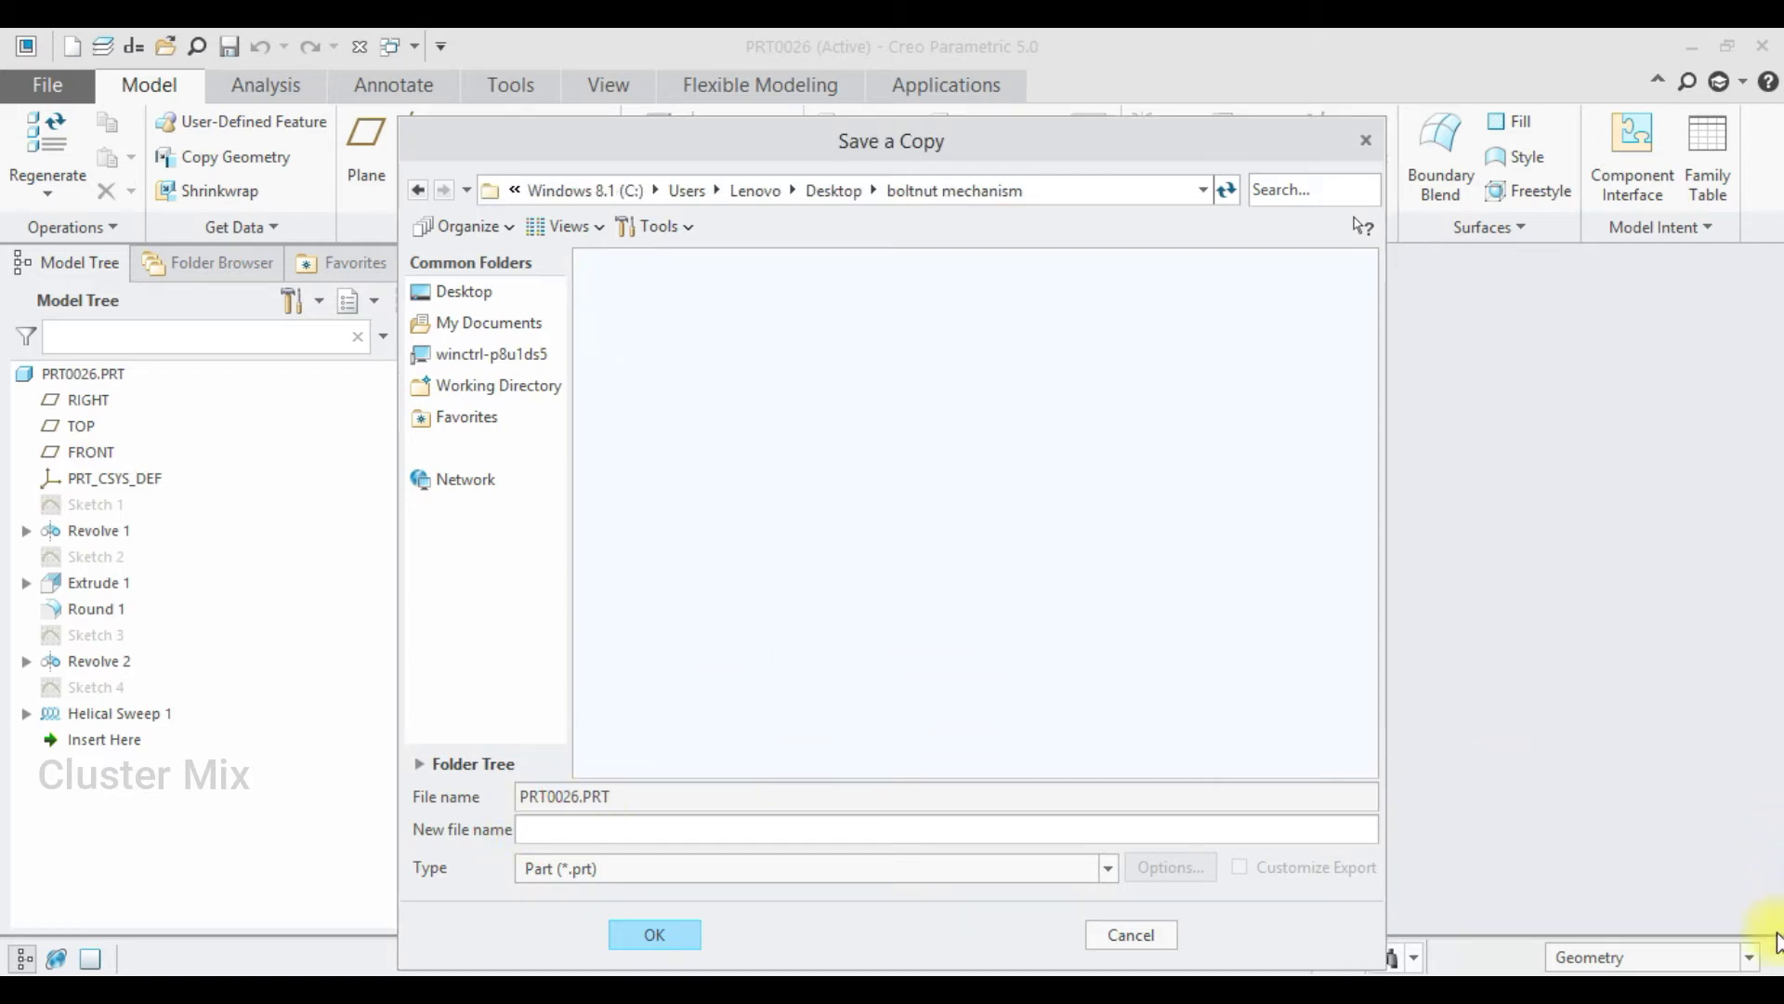
{"action": "left_click", "coordinate": [1659, 943]}
{"action": "left_click", "coordinate": [666, 827]}
{"action": "left_click", "coordinate": [639, 932]}
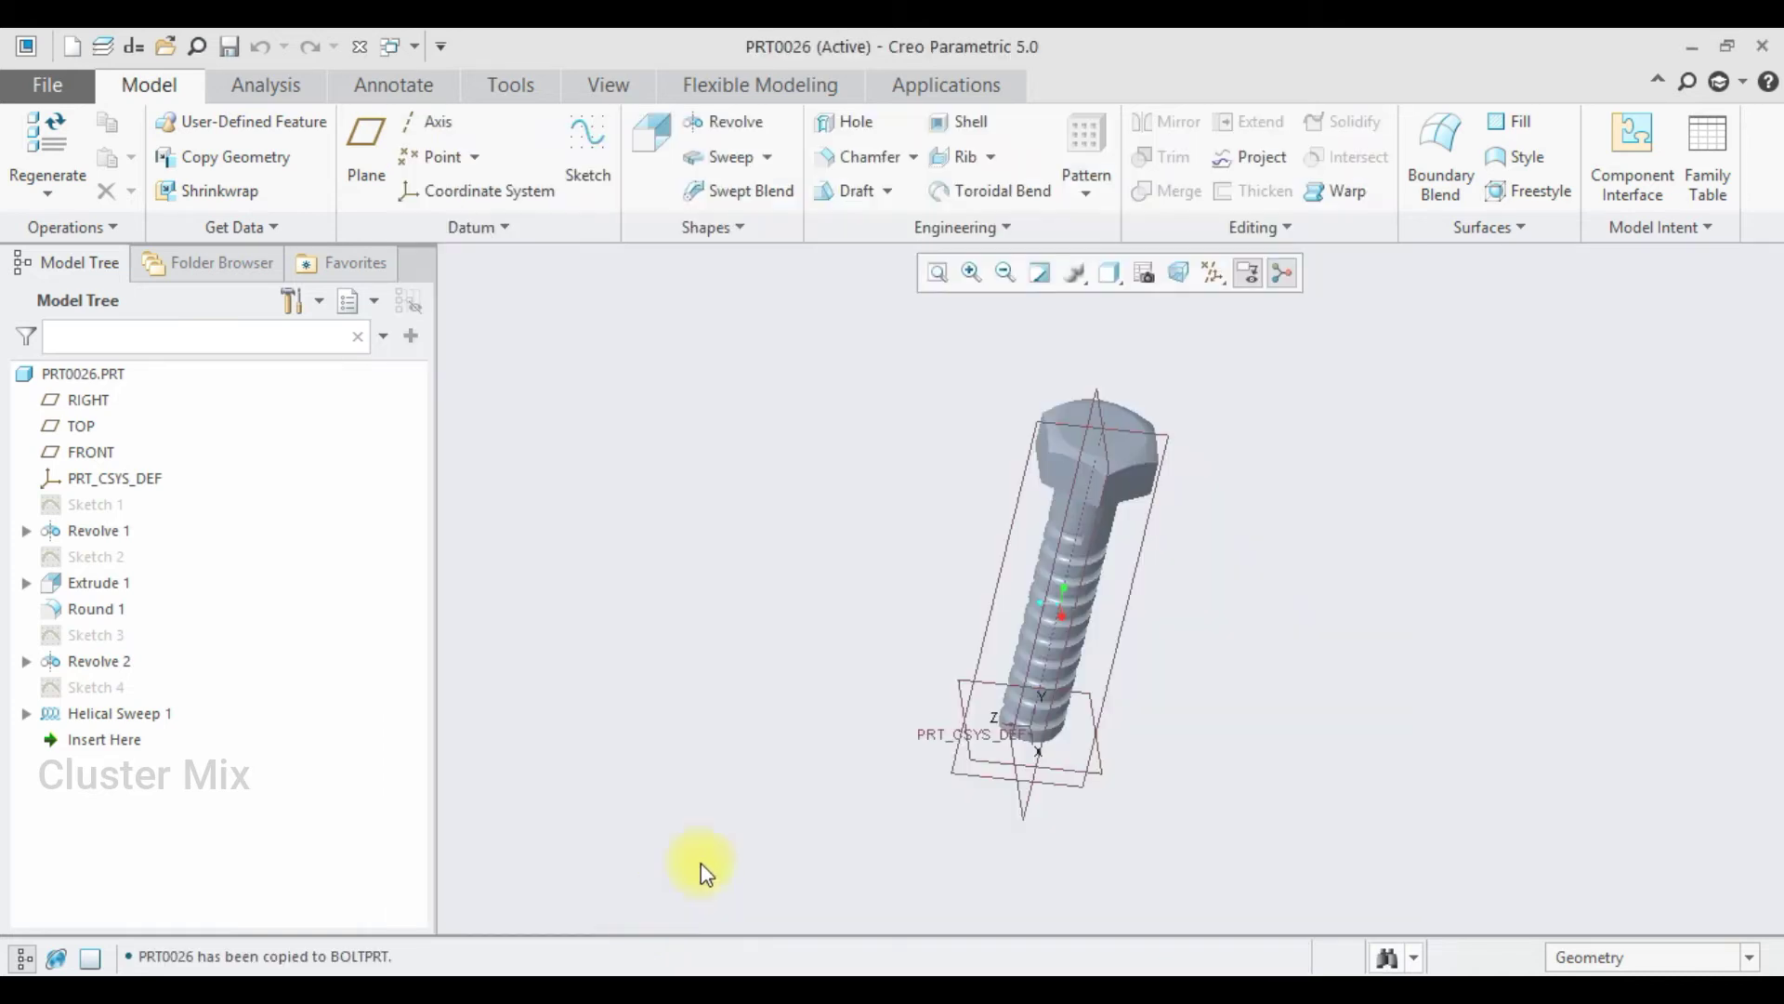
Step: Close the bolt part and create a new solid part with the mmns_part_solid template instead of the default
{"action": "left_click", "coordinate": [359, 47]}
{"action": "left_click", "coordinate": [26, 153]}
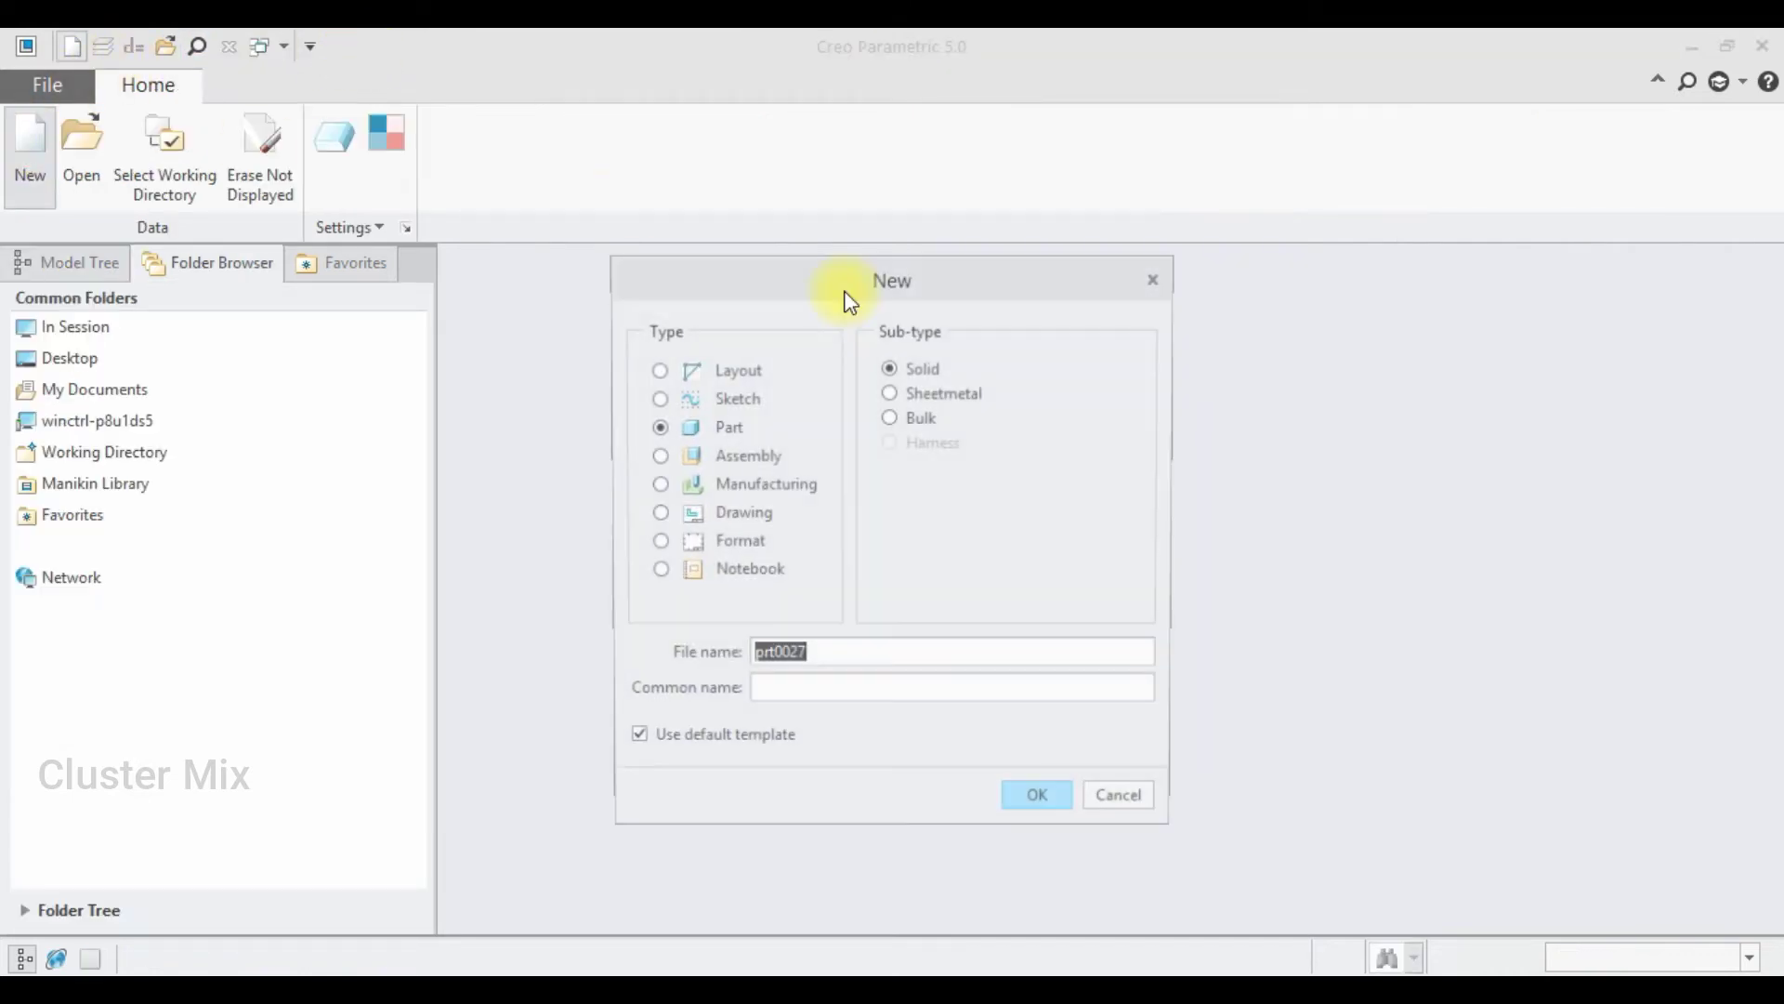
{"action": "left_click", "coordinate": [672, 740]}
{"action": "left_click", "coordinate": [1040, 801]}
{"action": "left_click_drag", "start_coordinate": [1114, 443], "coordinate": [1107, 394]}
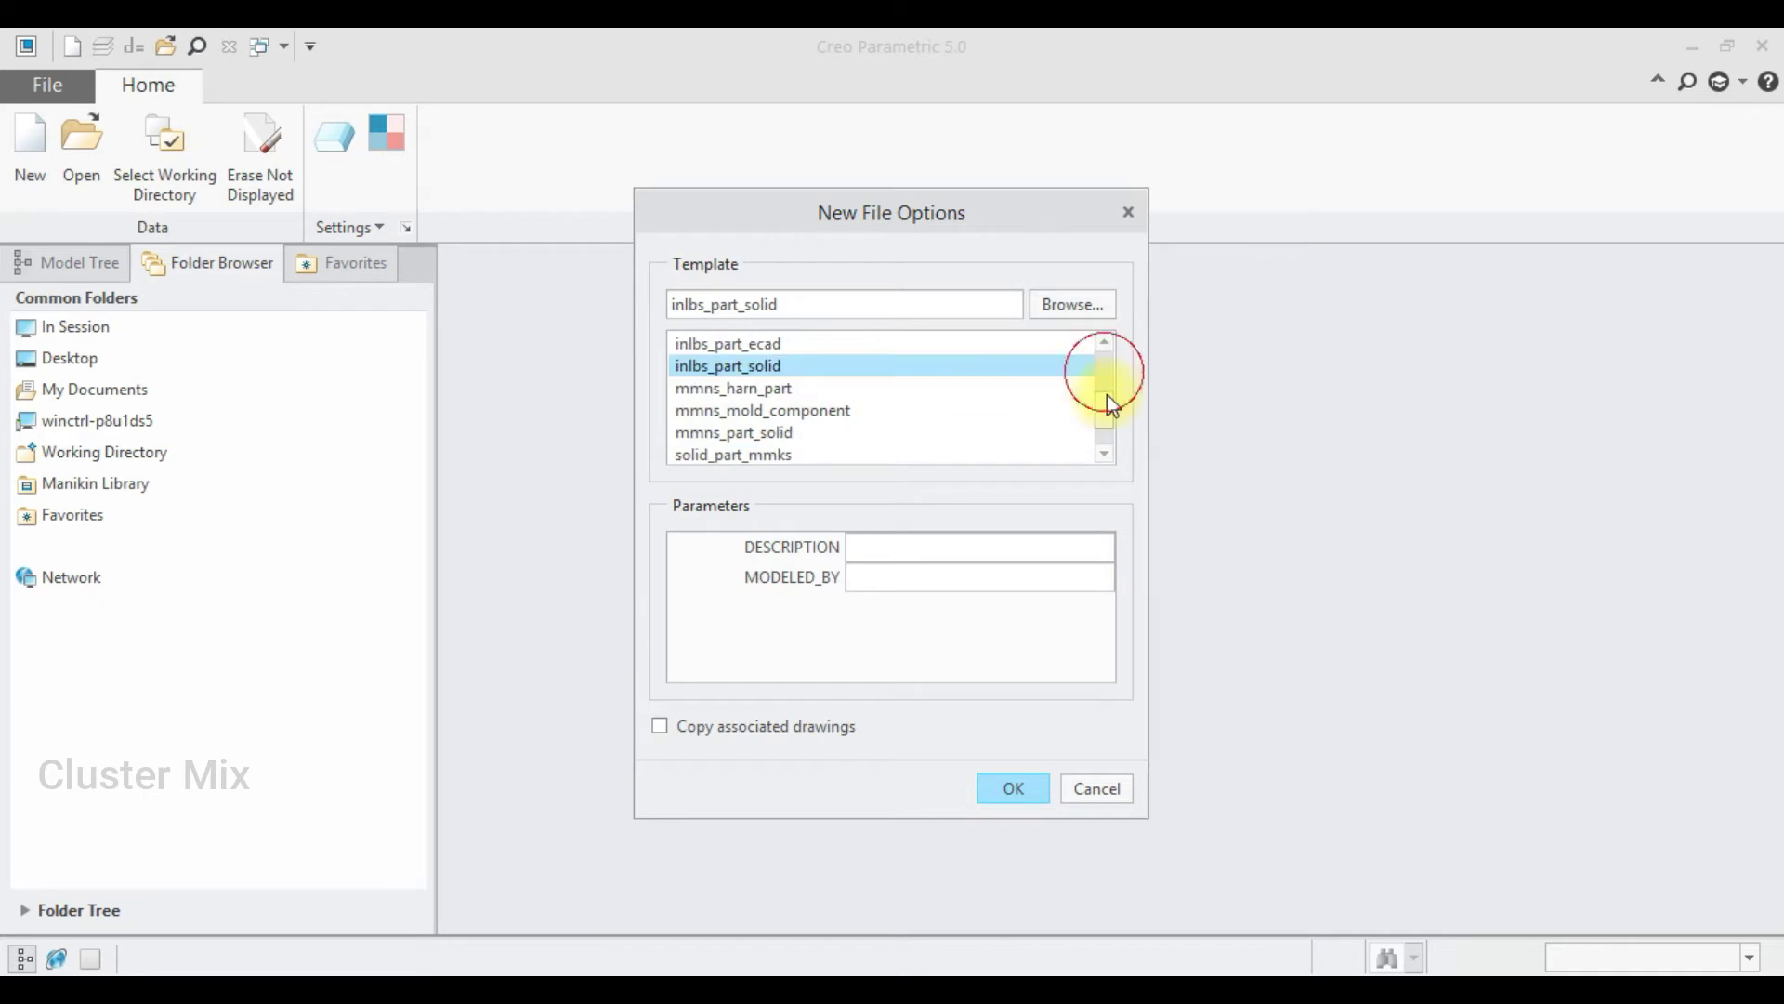
{"action": "double_click", "coordinate": [741, 437]}
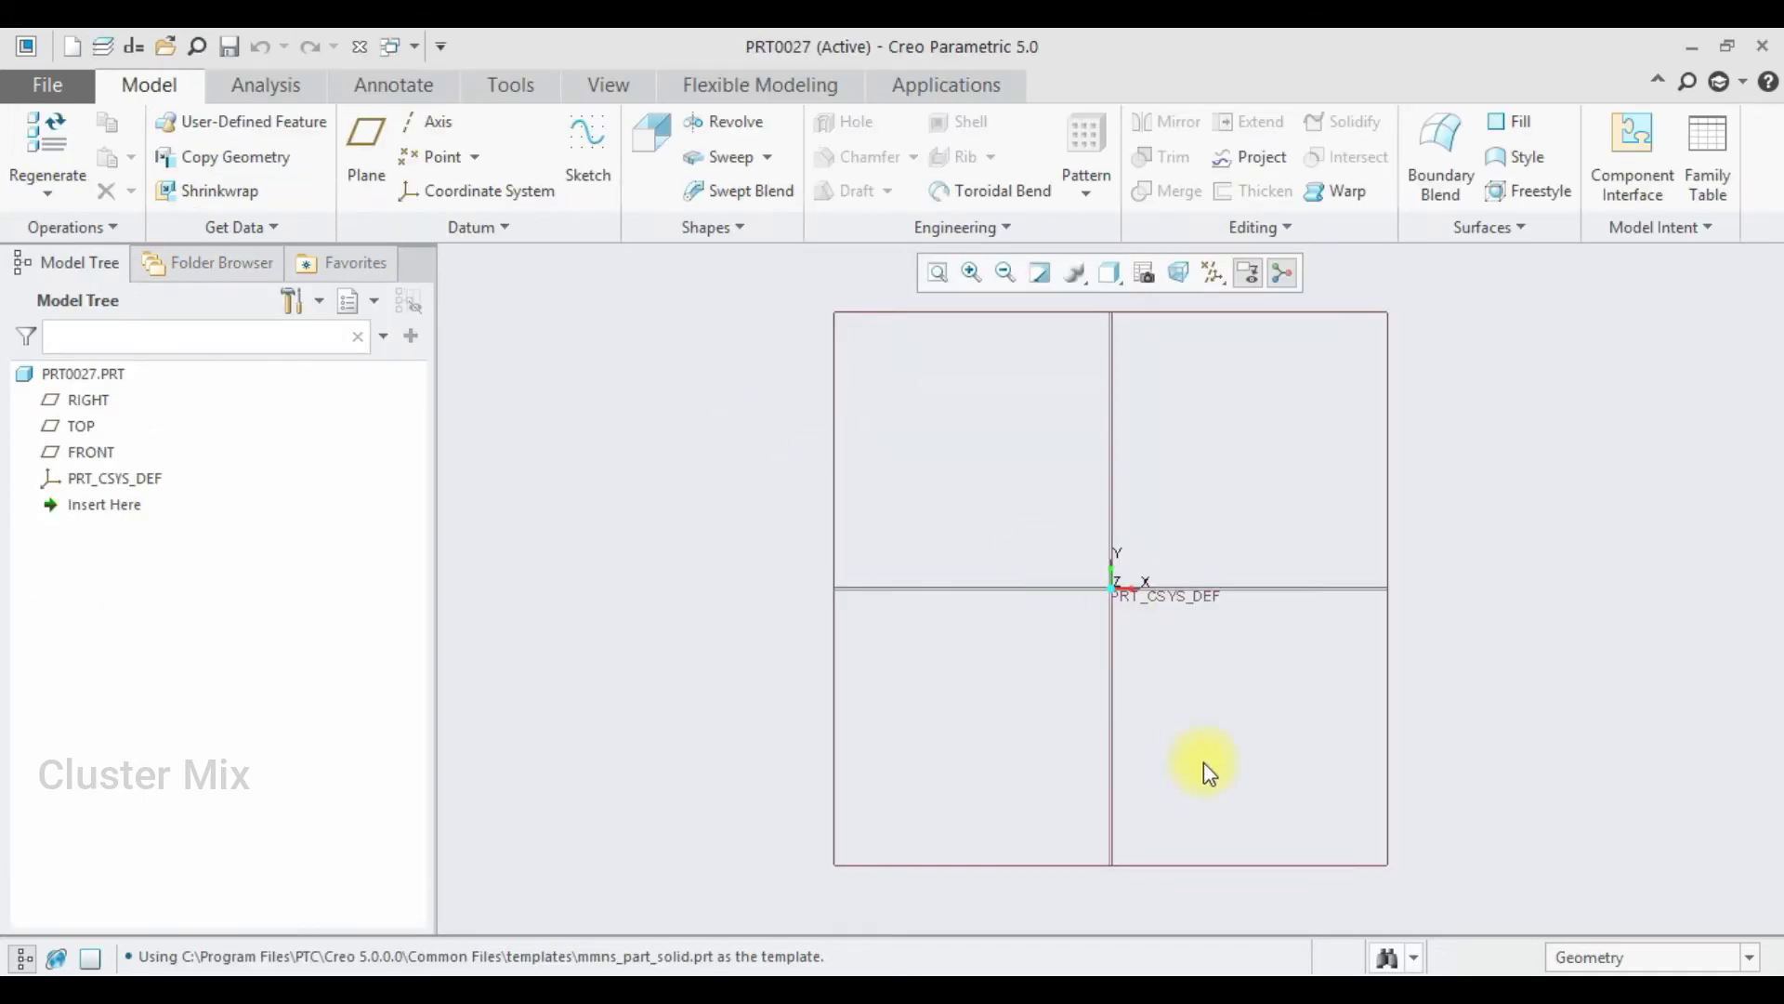
Step: Start a sketch on the FRONT plane and place a 6-sided hexagon from the palette centred on the origin, with sides about 63 mm
{"action": "left_click", "coordinate": [81, 455]}
{"action": "left_click", "coordinate": [96, 327]}
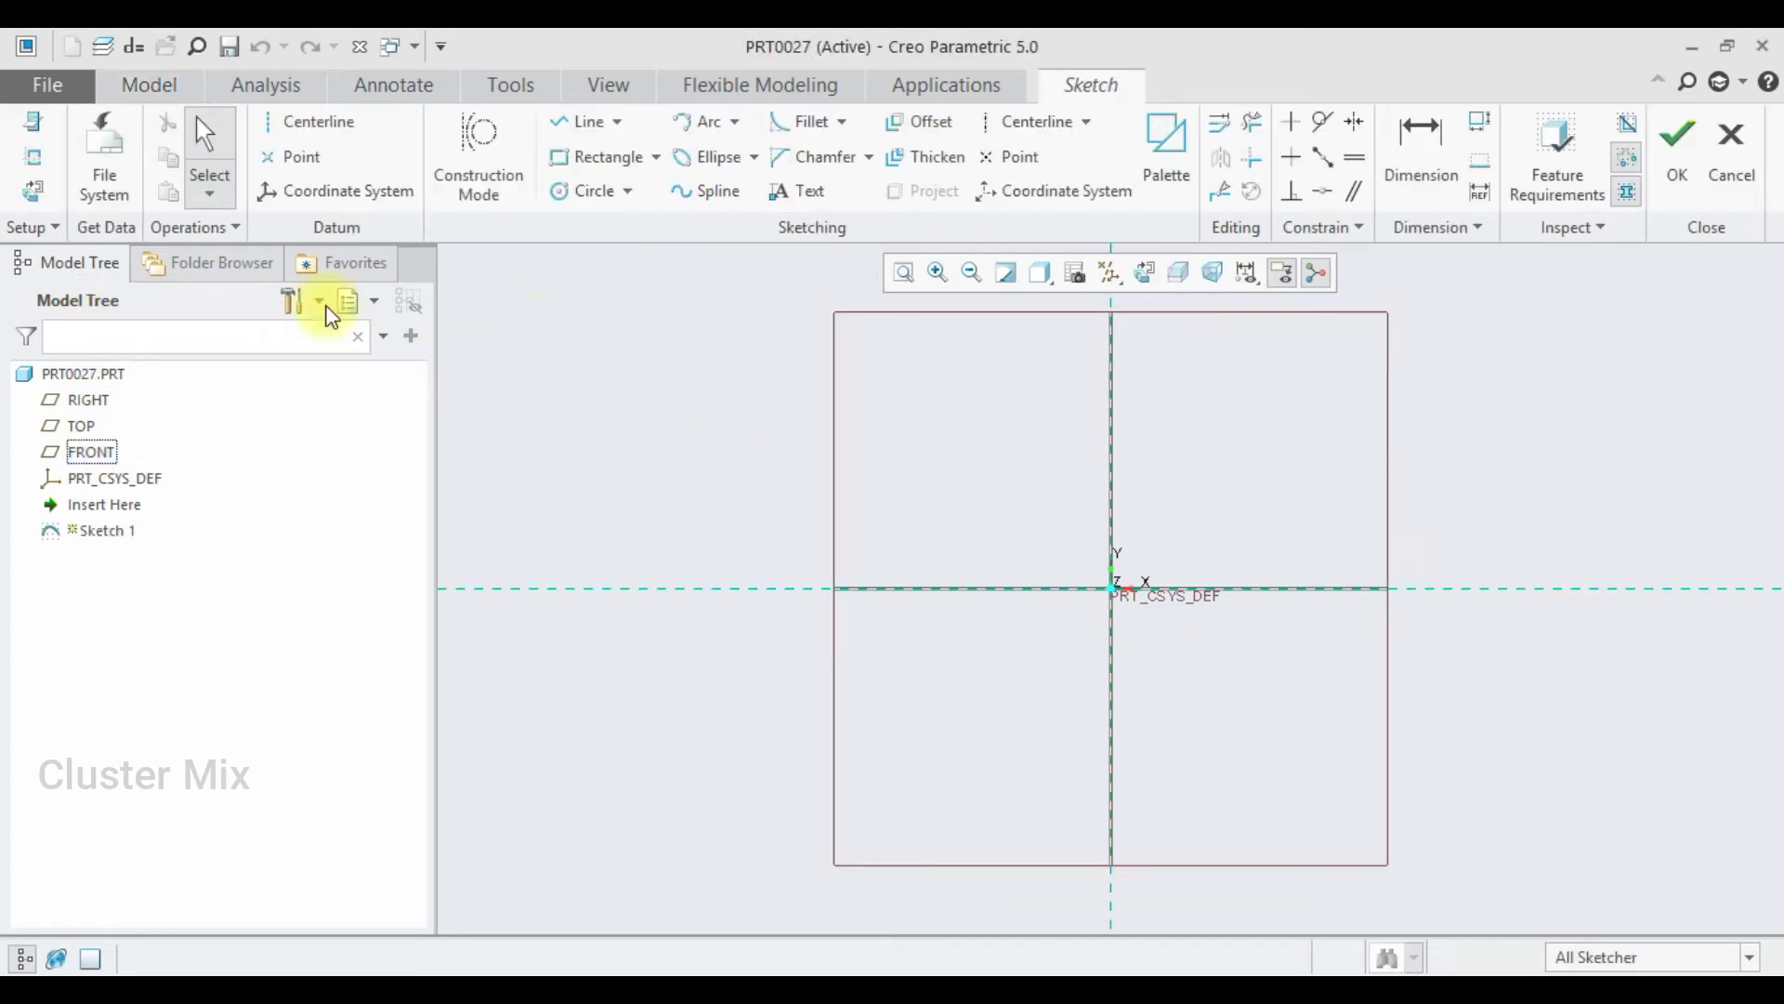
{"action": "left_click", "coordinate": [1152, 160]}
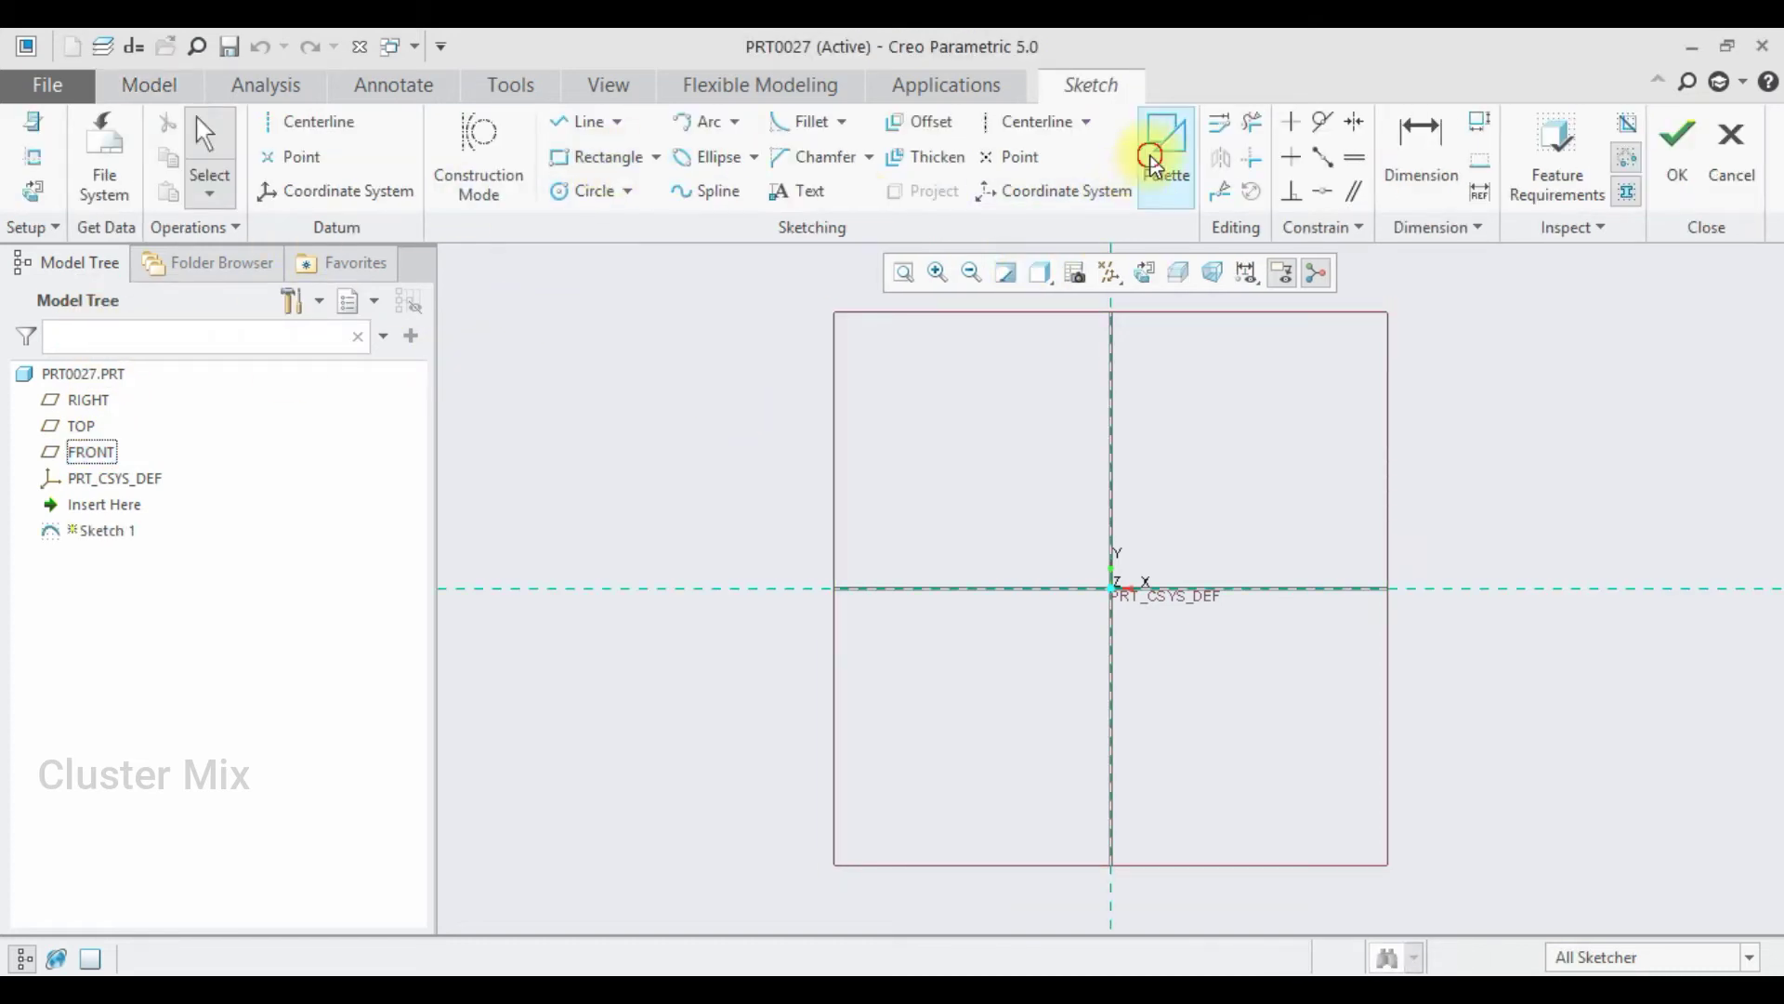
{"action": "left_click", "coordinate": [1663, 653]}
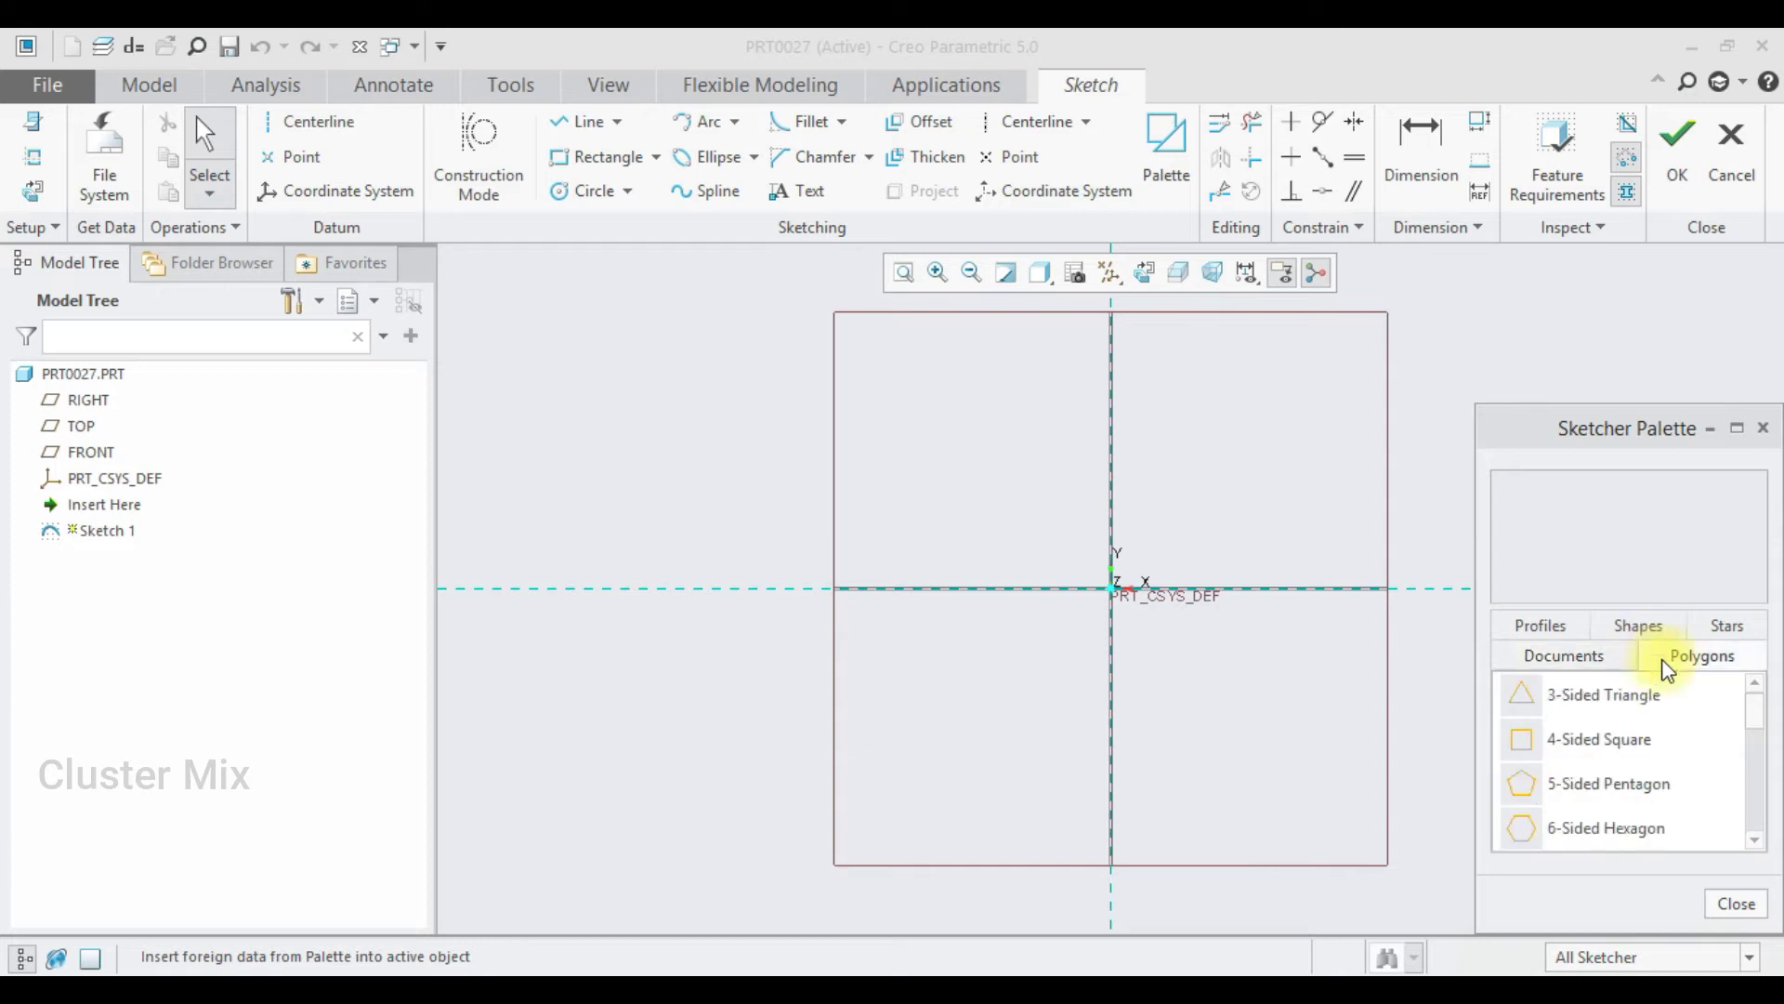
{"action": "mouse_move", "coordinate": [1579, 827]}
{"action": "left_mouse_down"}
{"action": "mouse_move", "coordinate": [1529, 827]}
{"action": "mouse_move", "coordinate": [1093, 599]}
{"action": "mouse_move", "coordinate": [1102, 585]}
{"action": "mouse_move", "coordinate": [1110, 602]}
{"action": "left_mouse_up"}
{"action": "scroll", "coordinate": [1106, 595], "scroll_direction": "up", "scroll_amount": 3}
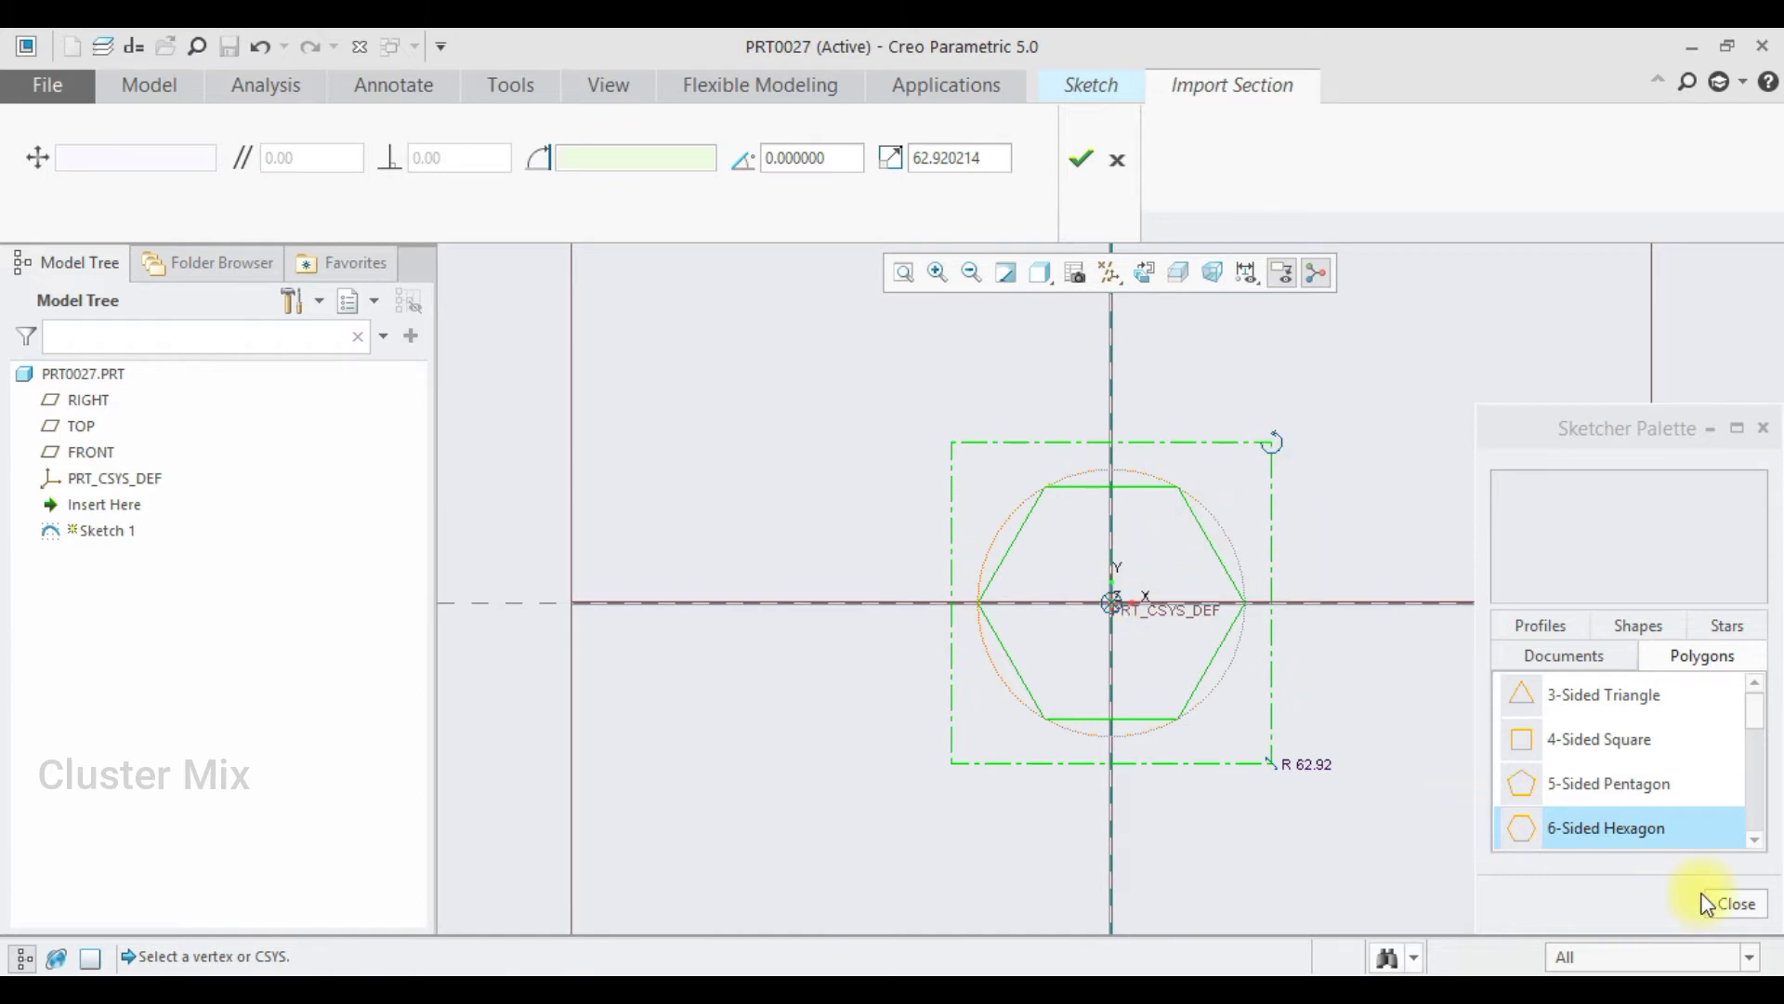
{"action": "left_click", "coordinate": [1721, 906]}
{"action": "left_click", "coordinate": [1085, 159]}
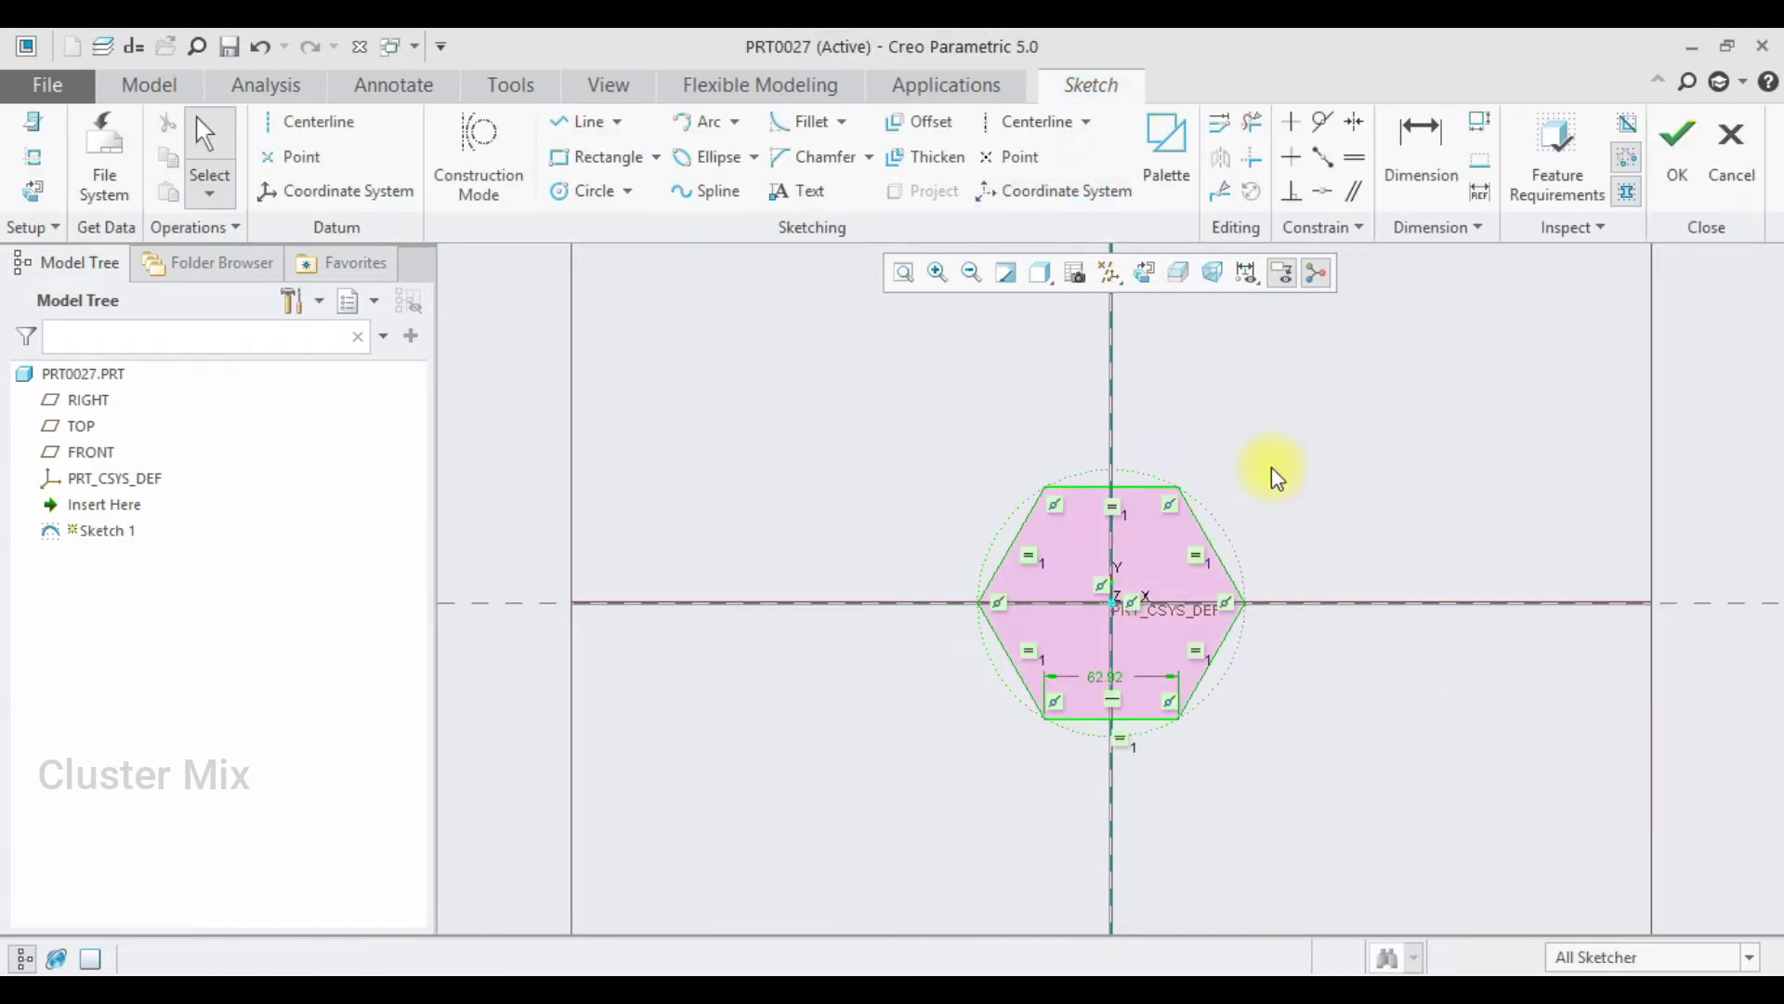
Step: Set the hexagon's side length to 100 mm and sketch a concentric circle at the origin inside it
{"action": "double_click", "coordinate": [1090, 678]}
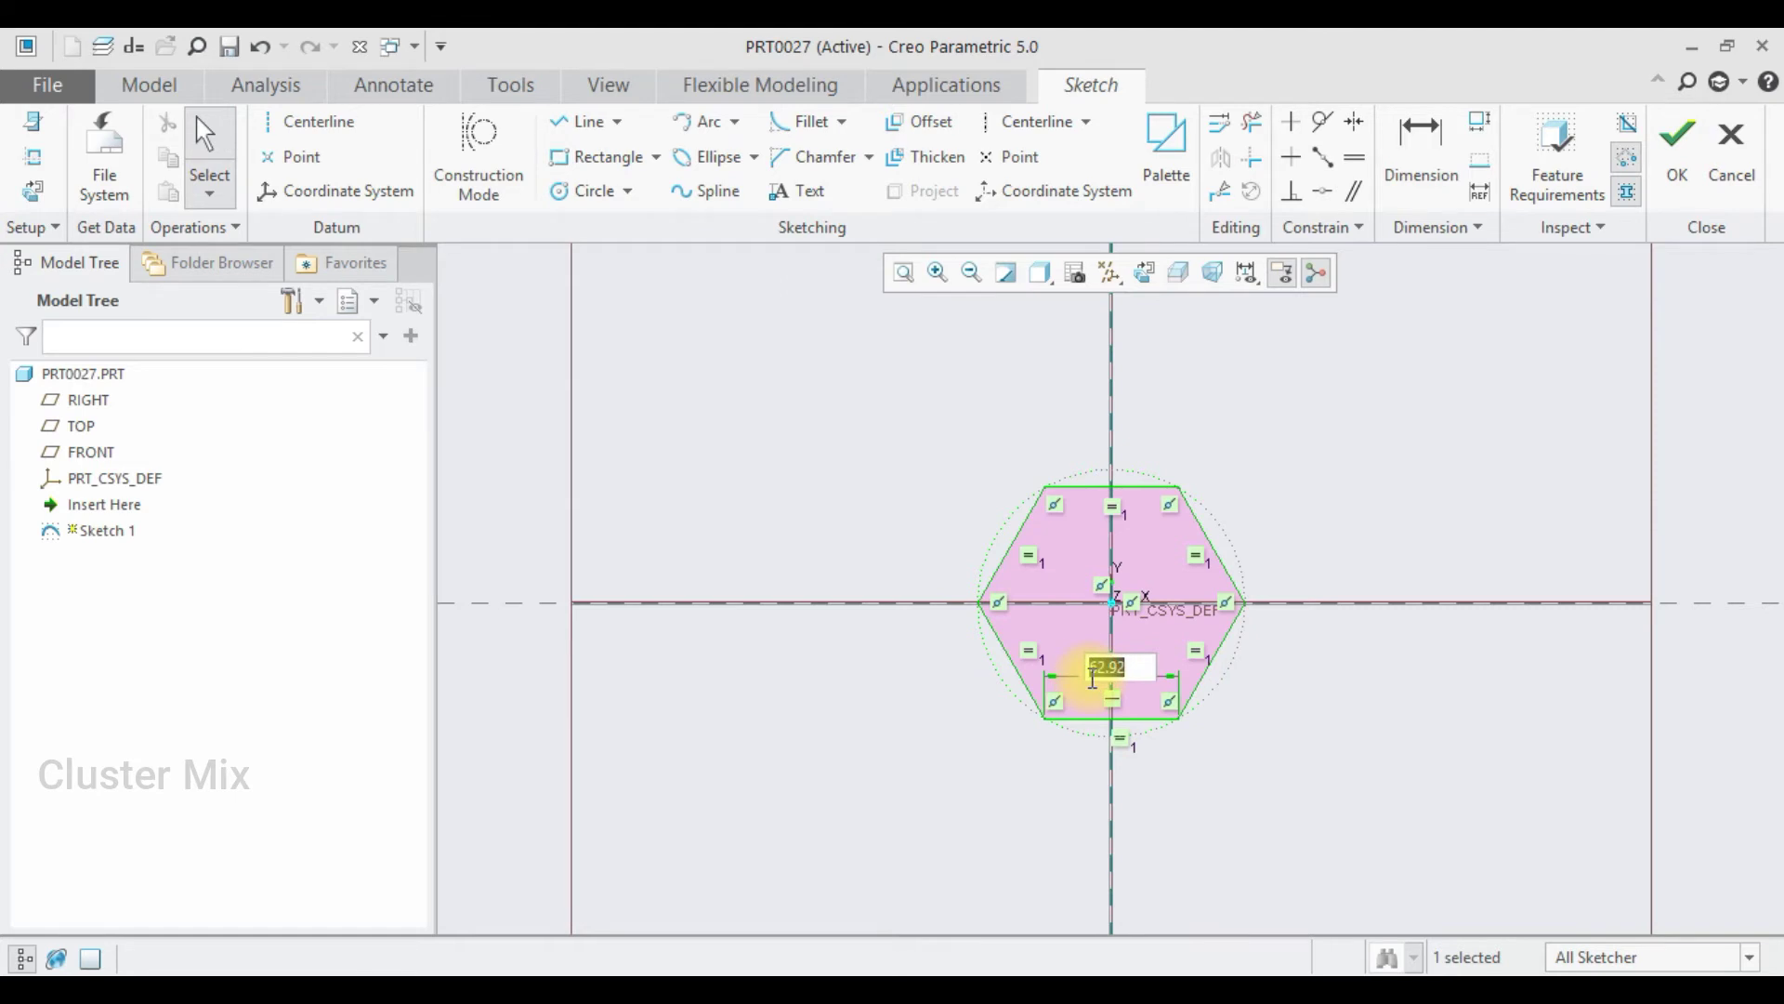
{"action": "key", "text": "Return"}
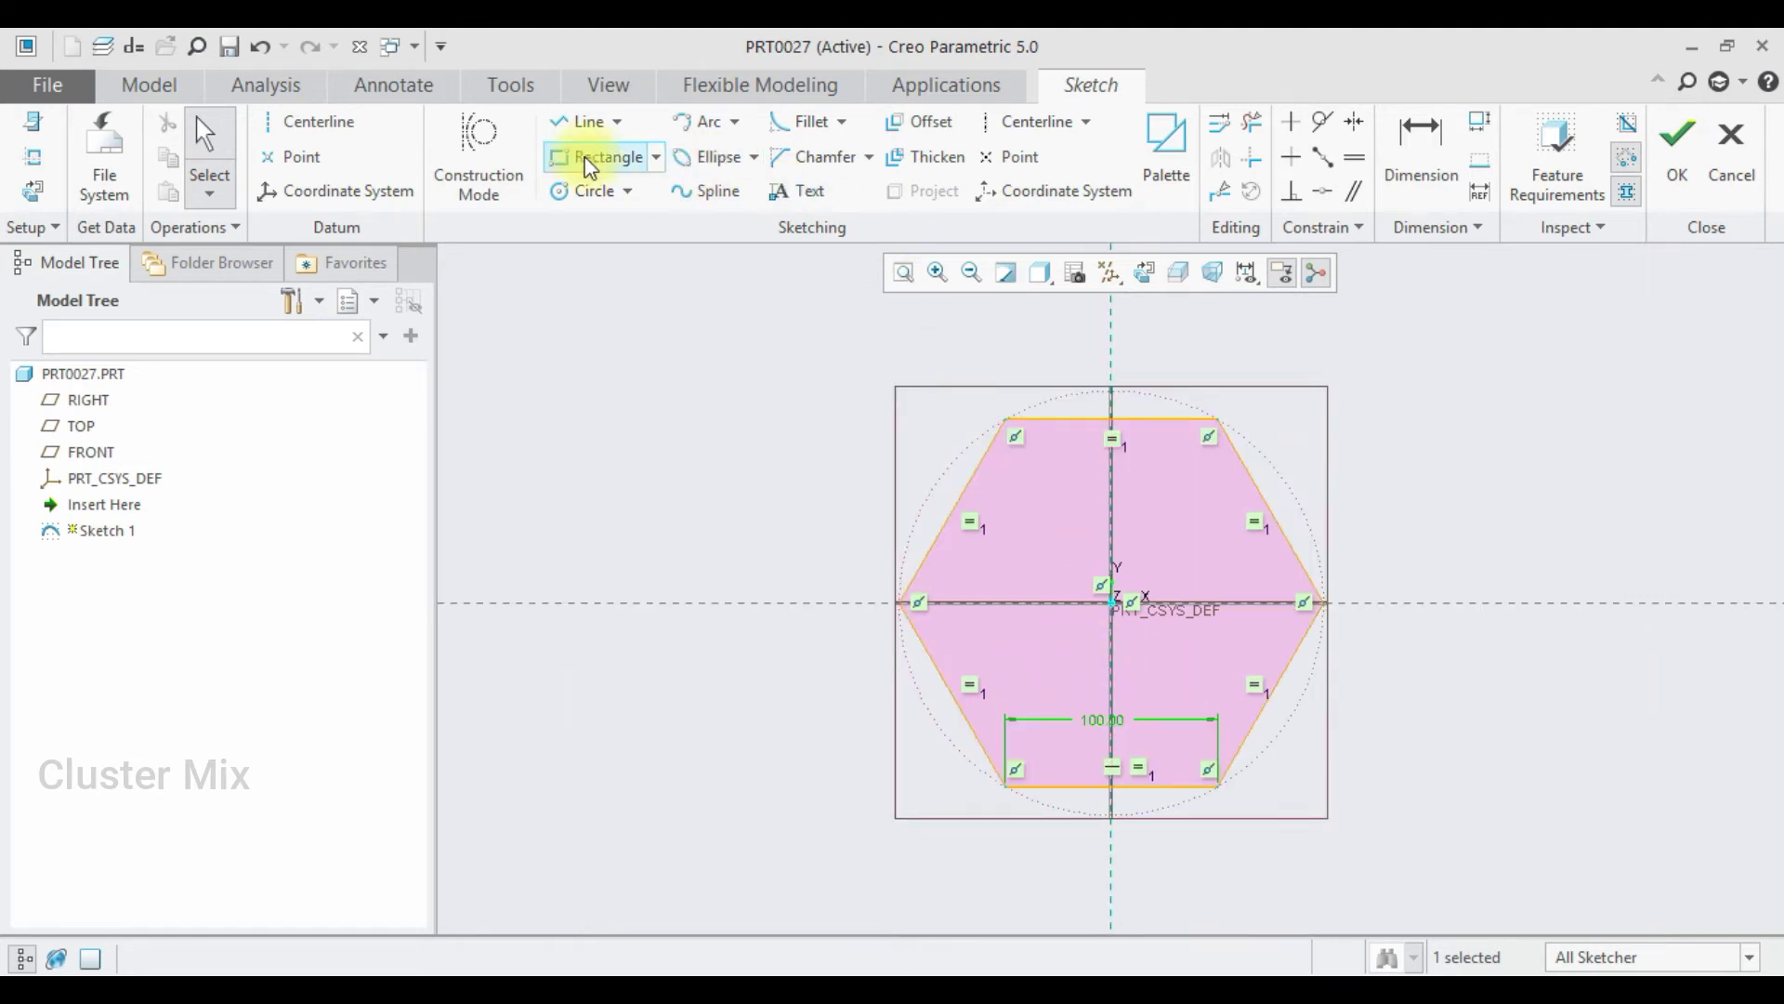
{"action": "left_click", "coordinate": [582, 190]}
{"action": "left_click", "coordinate": [1111, 602]}
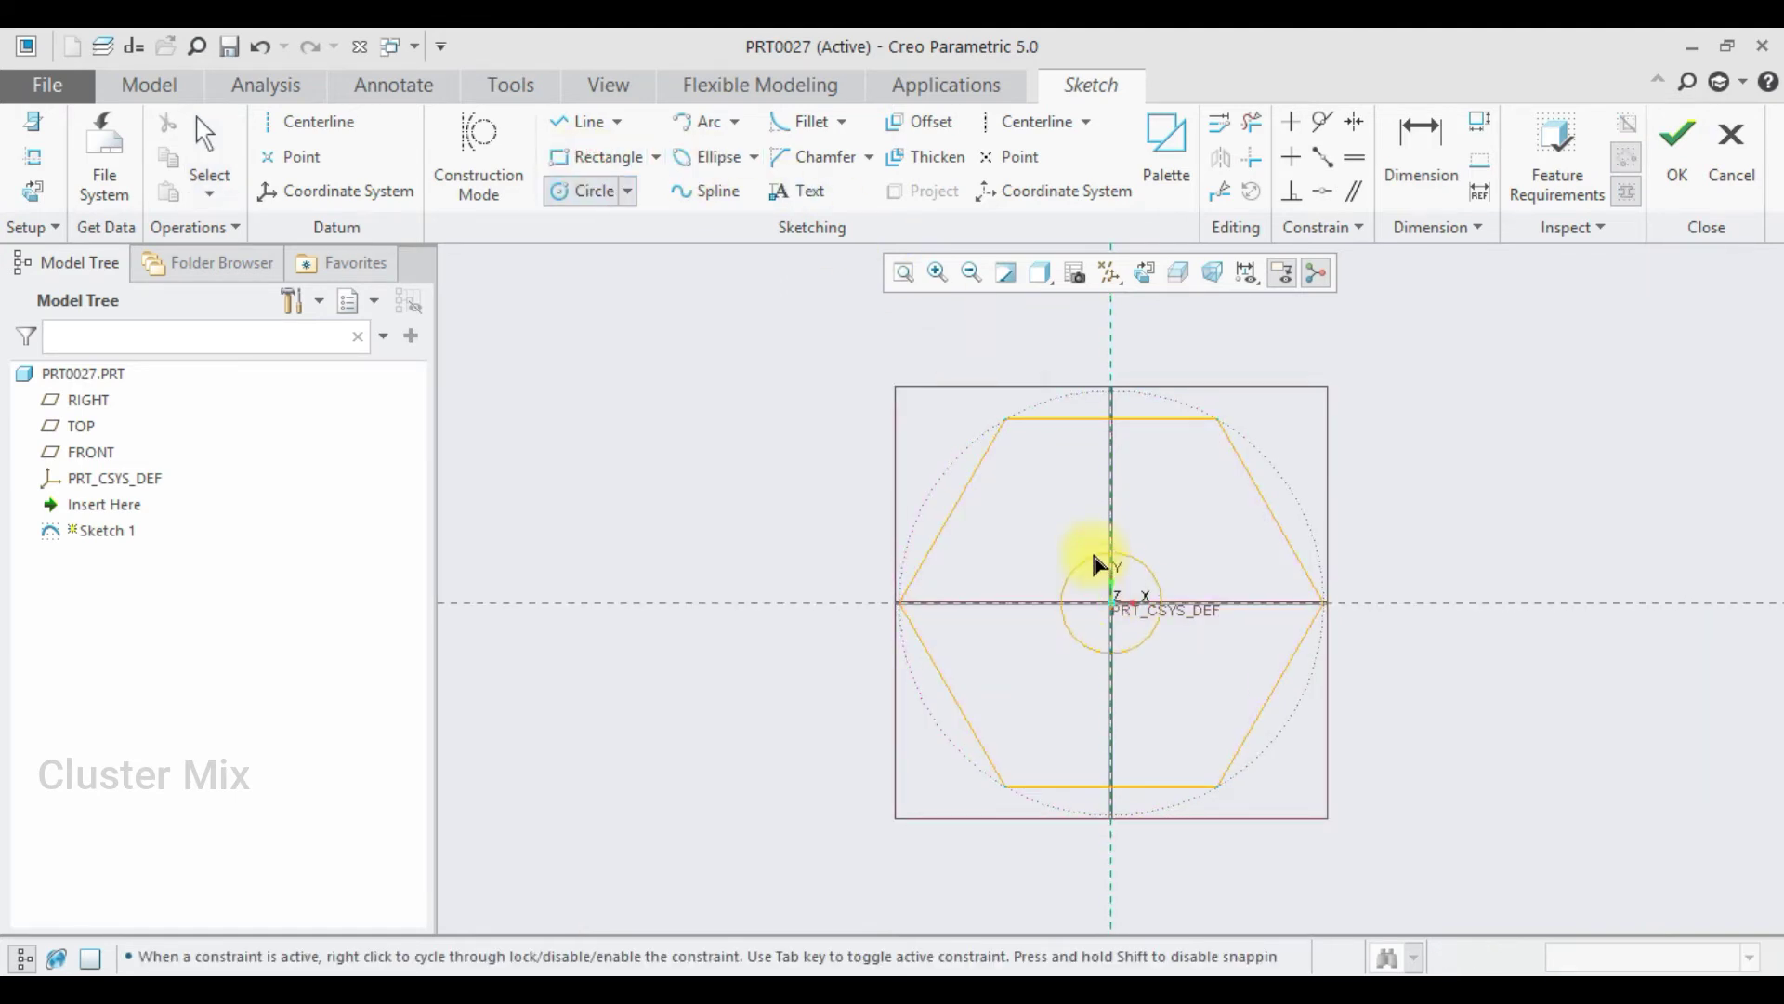
{"action": "left_click", "coordinate": [1091, 528]}
{"action": "middle_click", "coordinate": [1017, 525]}
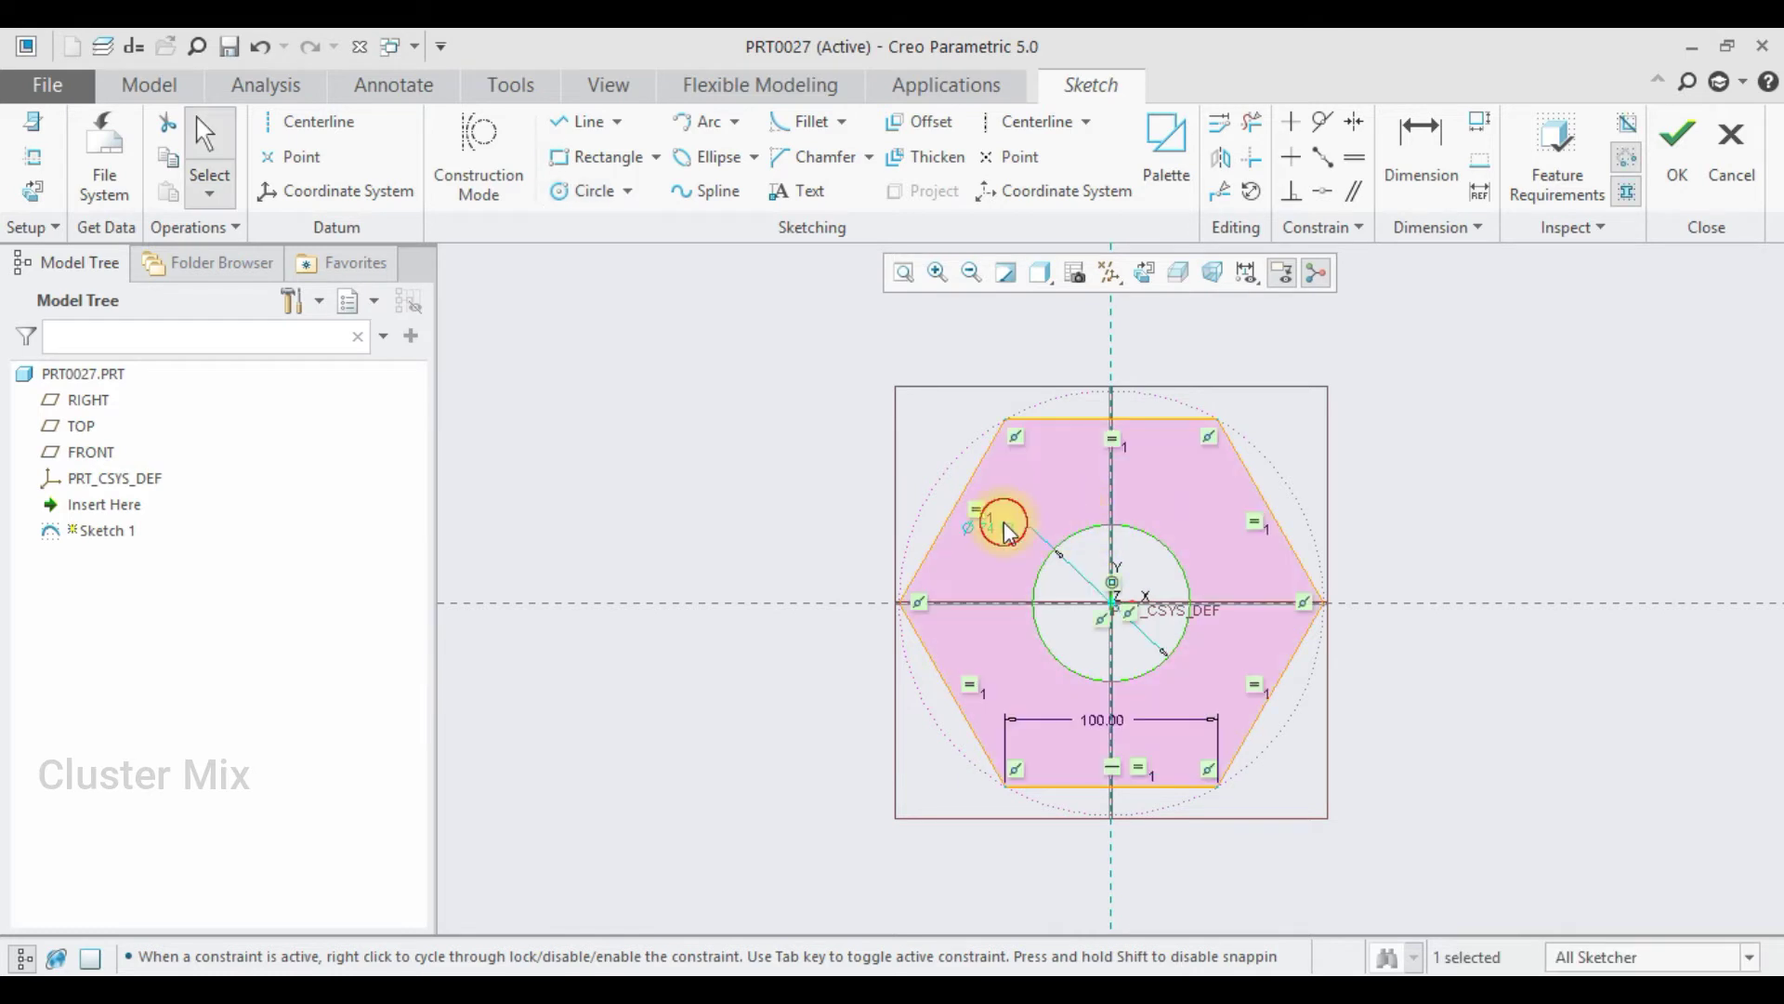
Step: Set the inner circle's diameter to 100 mm and finish the nut's base sketch
{"action": "double_click", "coordinate": [1003, 527]}
{"action": "type", "text": "10"}
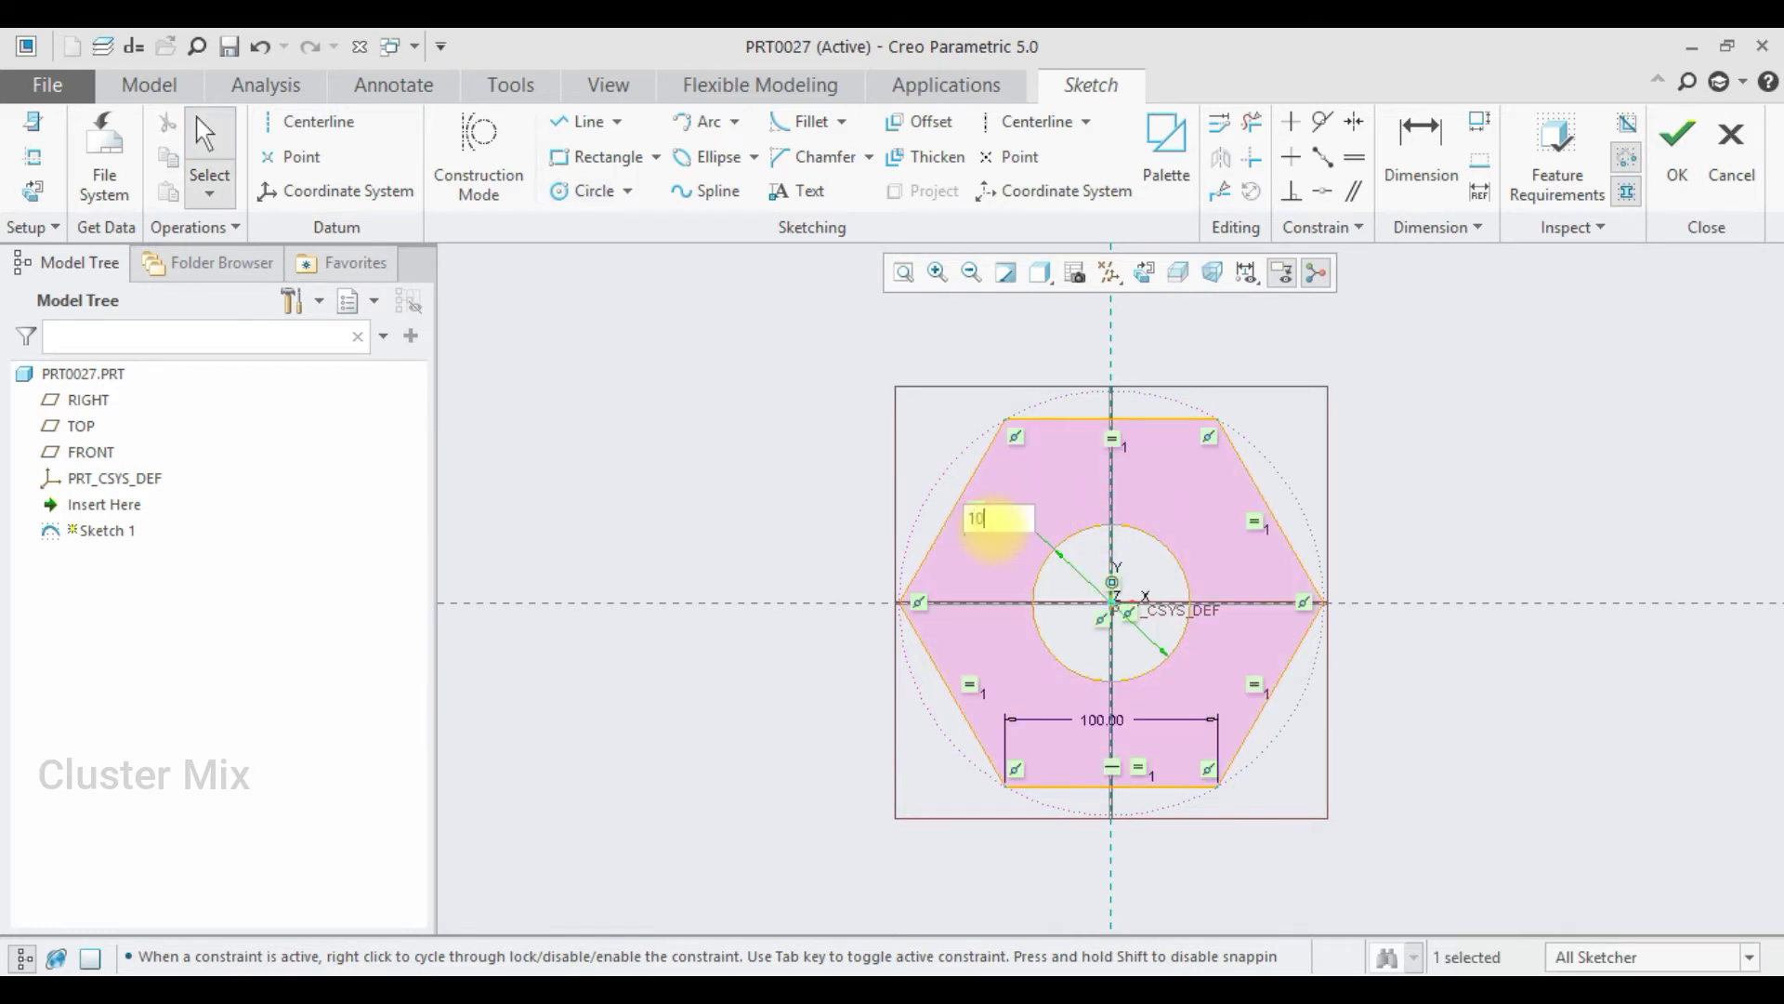
{"action": "type", "text": "0"}
{"action": "key", "text": "Return"}
{"action": "left_click", "coordinate": [1680, 144]}
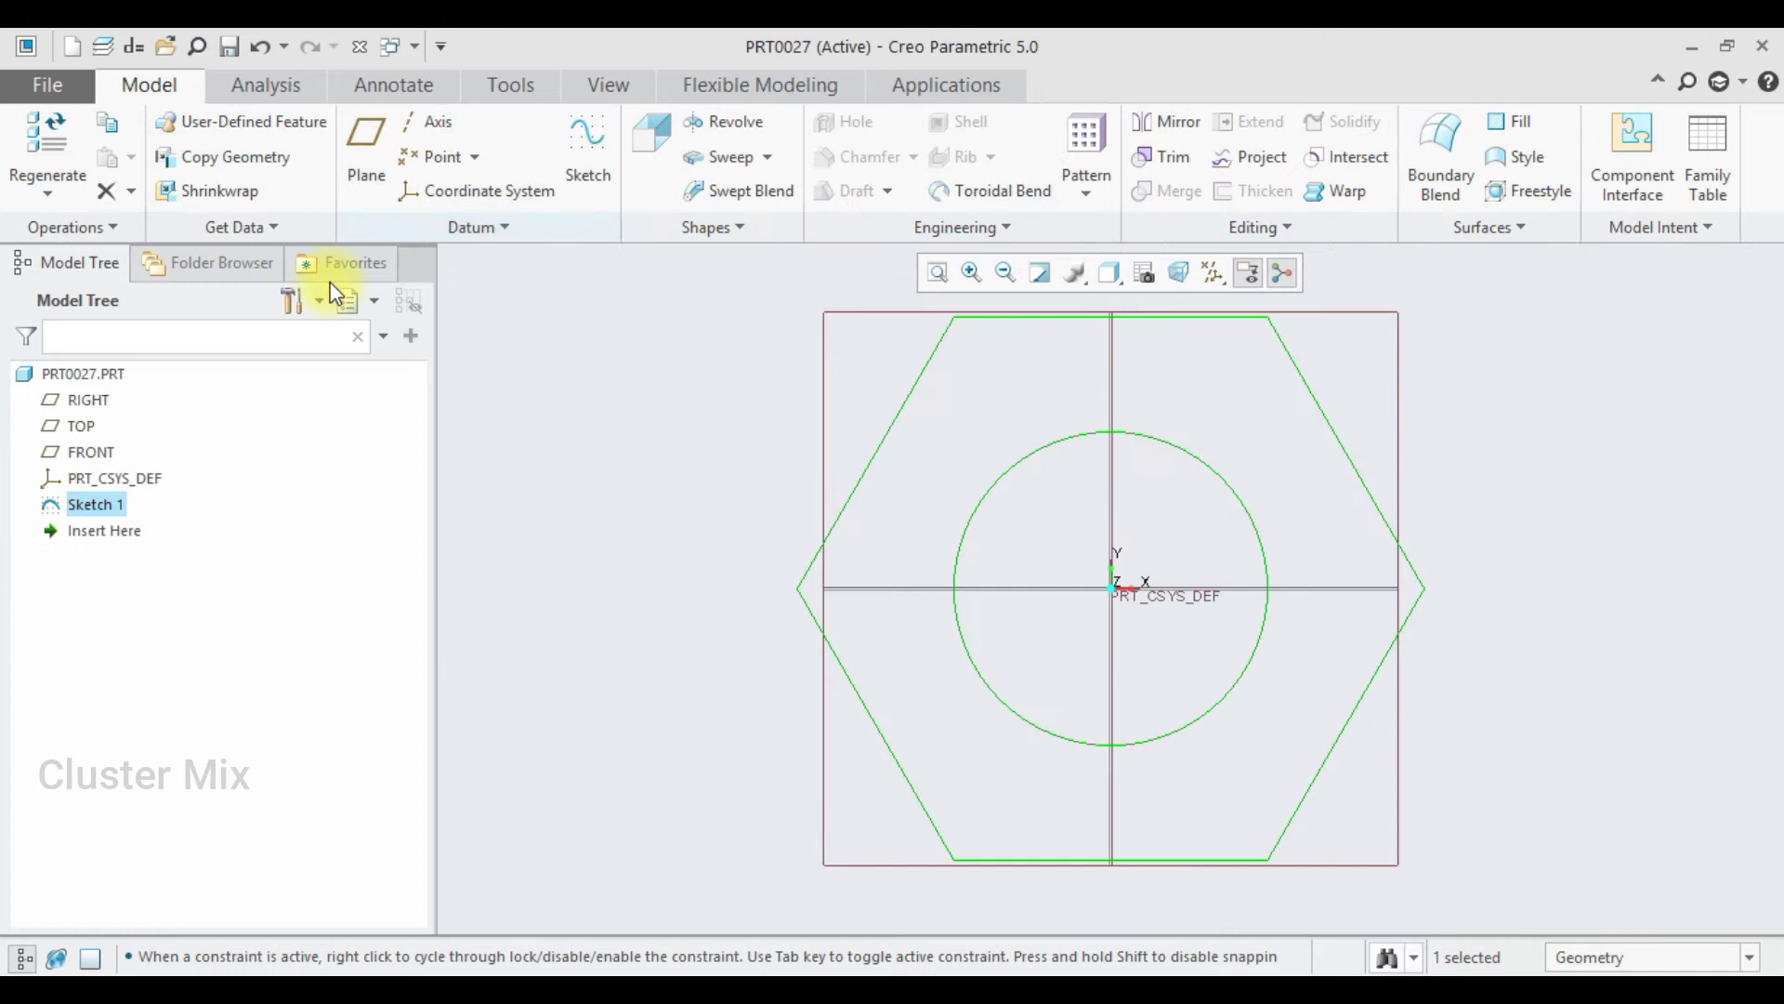
Step: Extrude the hexagon-and-circle sketch as a solid to a depth of 75 mm
{"action": "left_click", "coordinate": [645, 130]}
{"action": "left_click_drag", "start_coordinate": [200, 160], "coordinate": [89, 160]}
{"action": "type", "text": "75"}
{"action": "key", "text": "Return"}
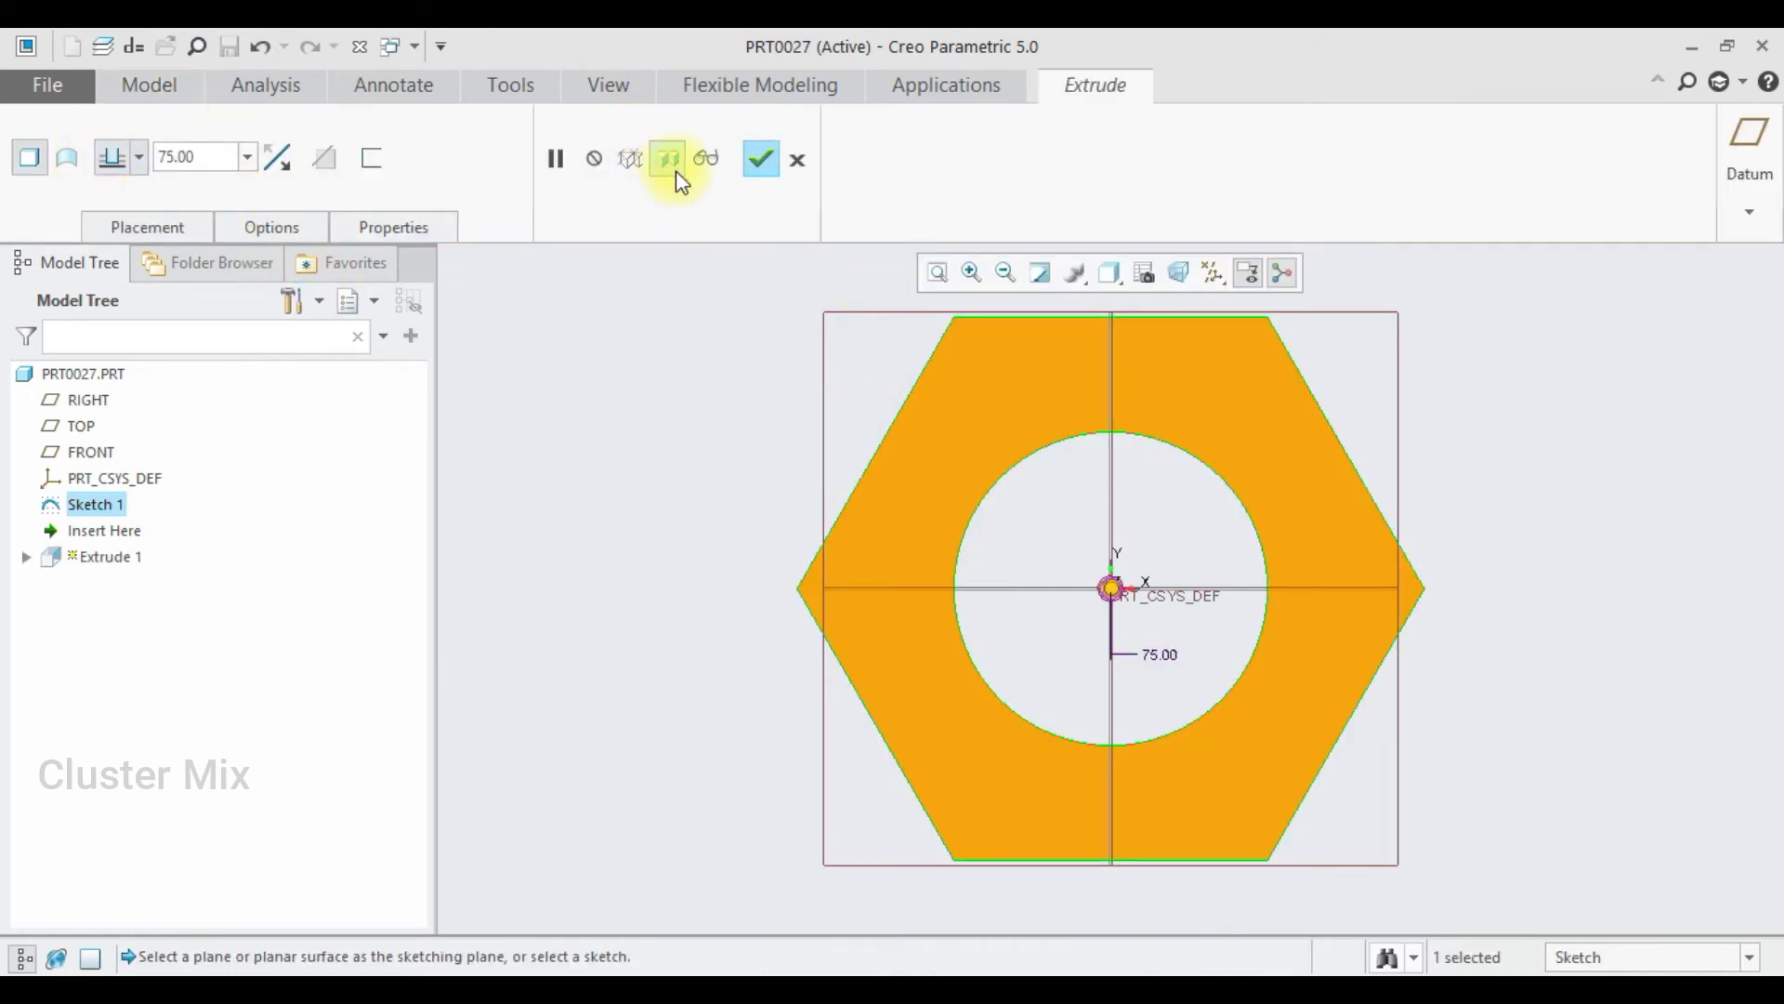
{"action": "left_click", "coordinate": [761, 158]}
Step: Redefine the nut's extrusion so its 75 mm depth is symmetric about the sketch plane
{"action": "scroll", "coordinate": [1291, 489], "scroll_direction": "down", "scroll_amount": 2}
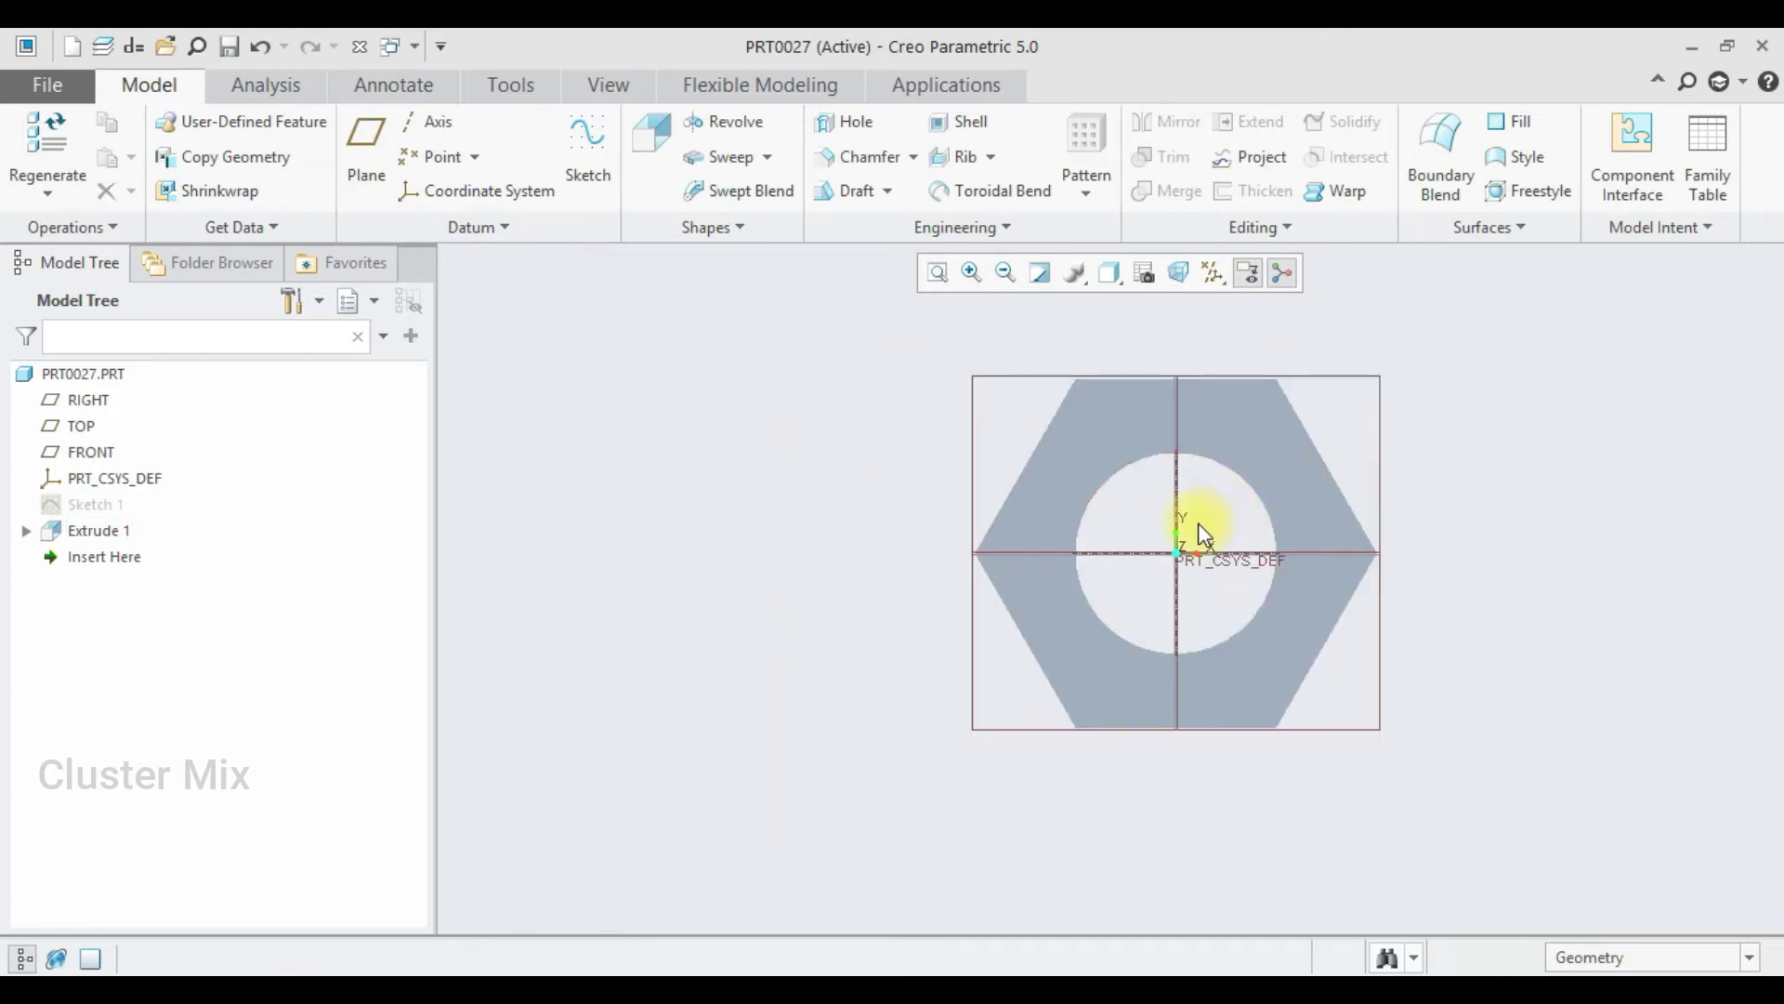
{"action": "key", "text": "ctrl+d"}
{"action": "left_click", "coordinate": [102, 528]}
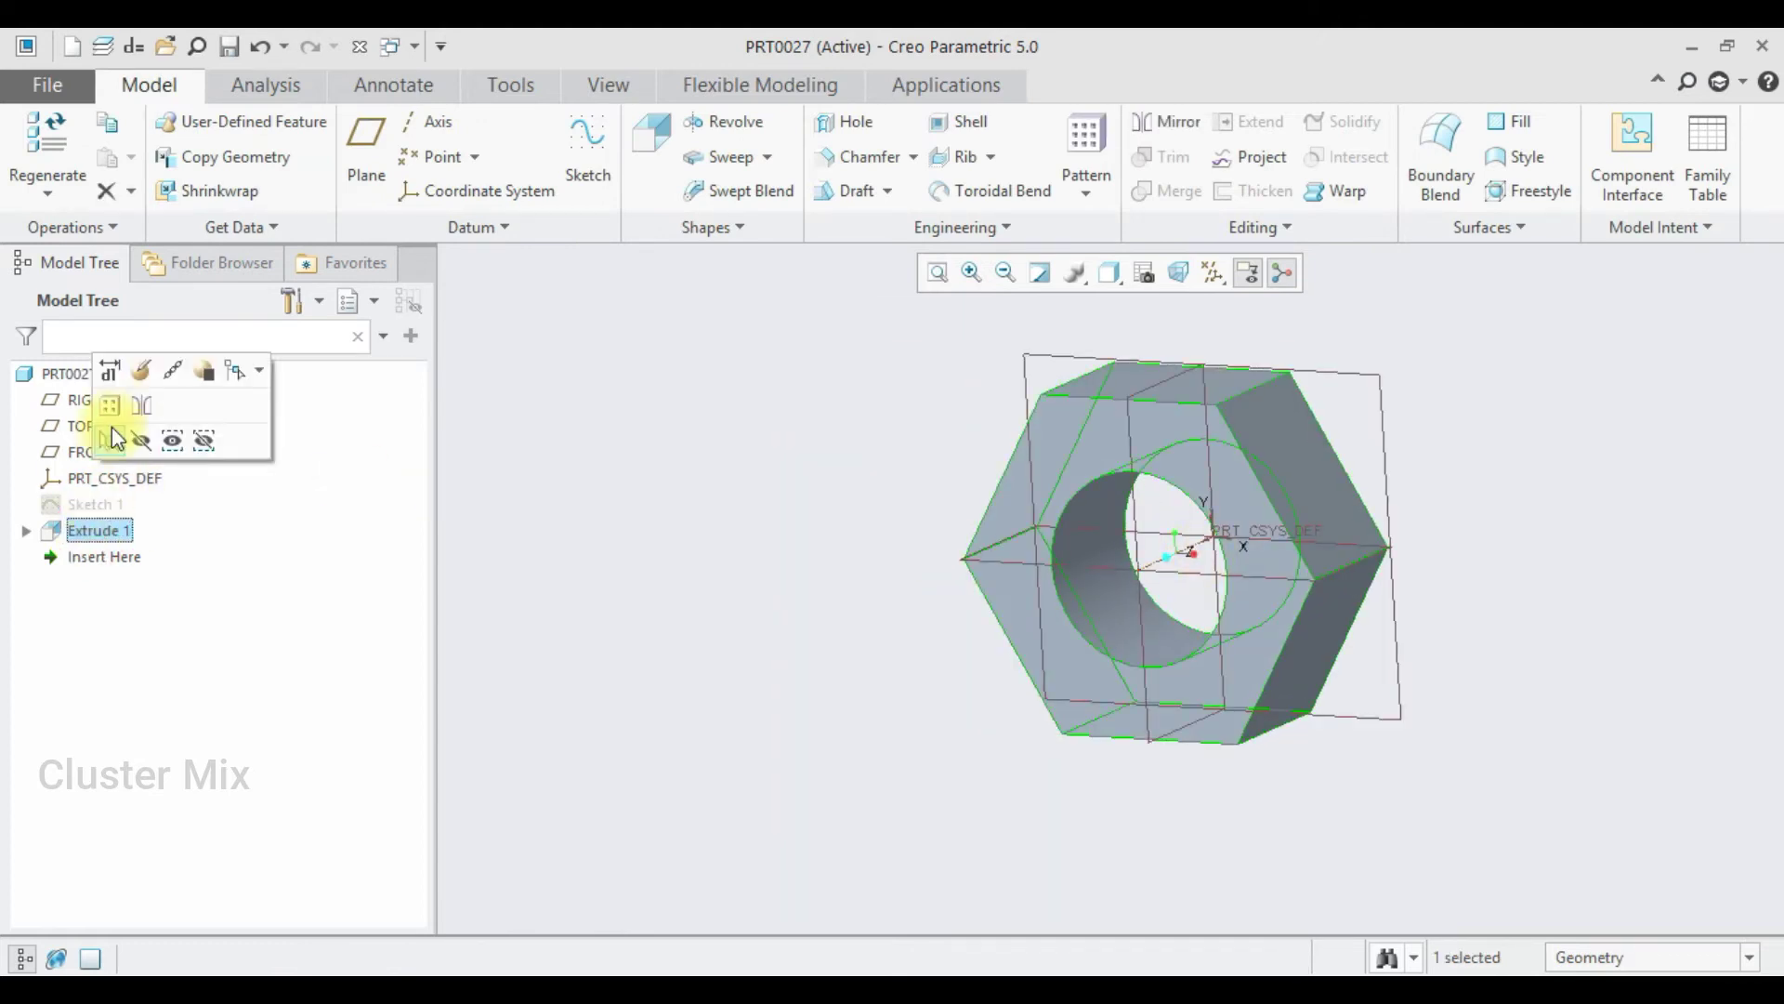
{"action": "left_click", "coordinate": [136, 379]}
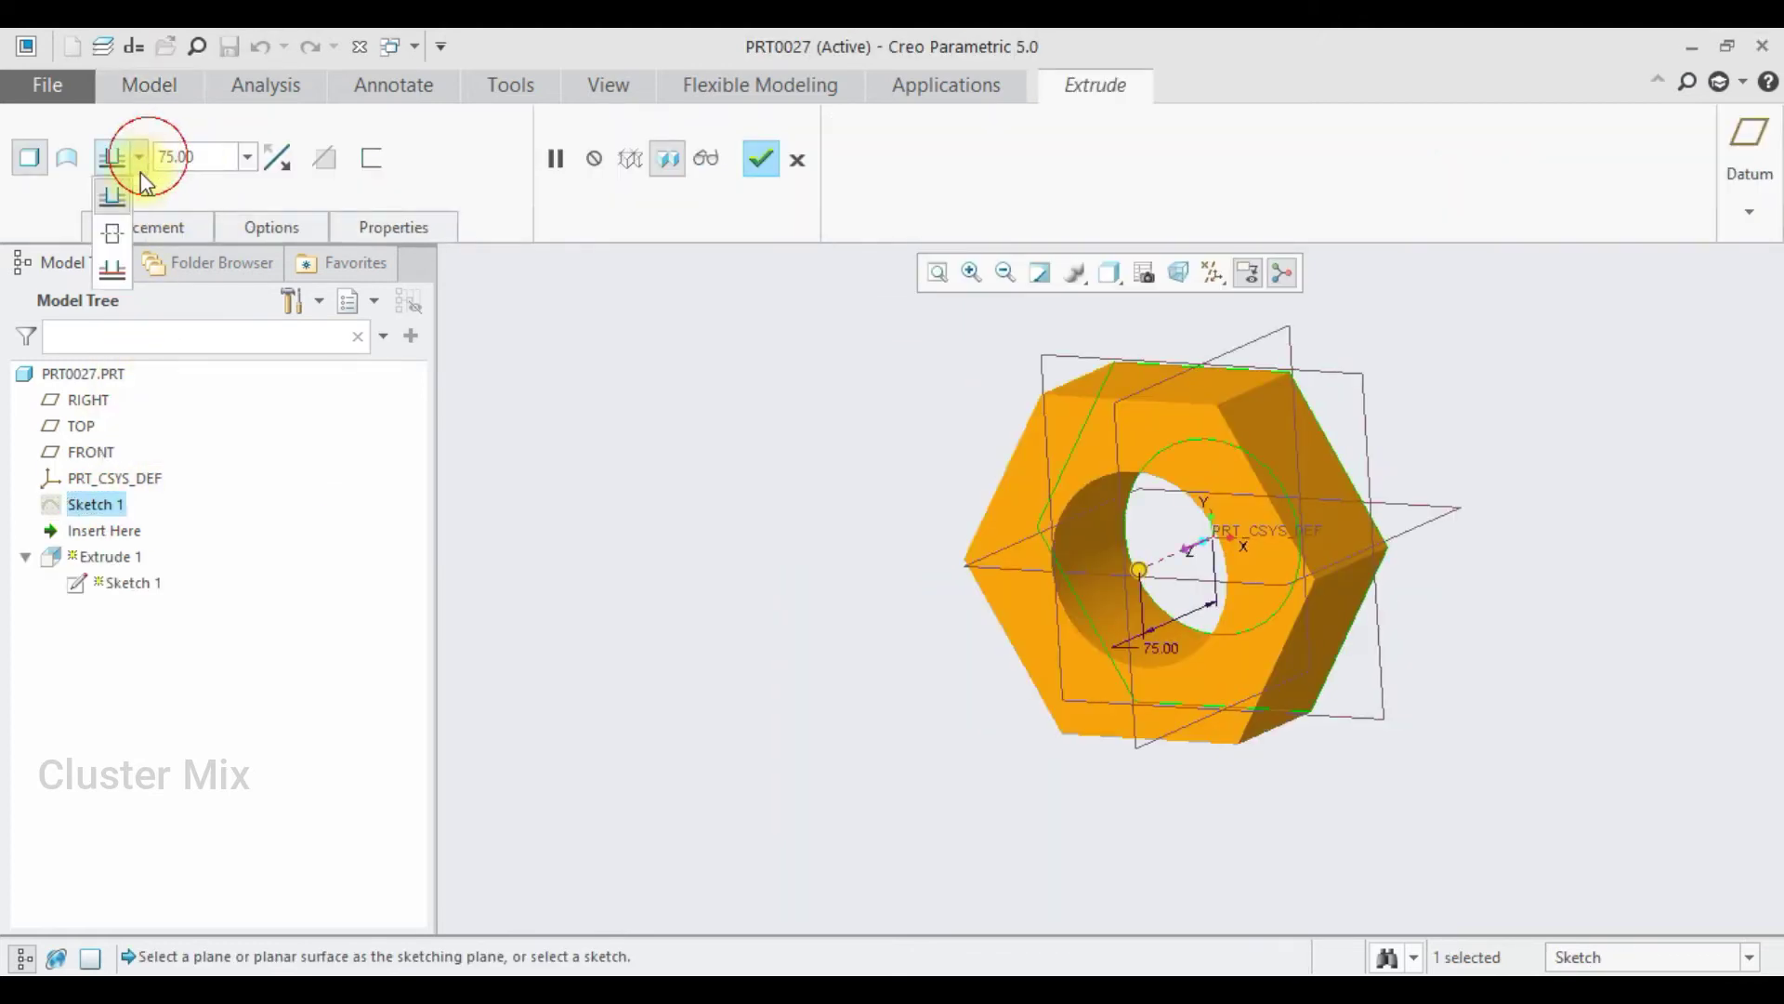
{"action": "left_click", "coordinate": [759, 157]}
Step: Start a sketch on the TOP plane through the nut's bore axis and orient it to the 2D sketch view
{"action": "middle_click_drag", "start_coordinate": [1236, 437], "coordinate": [1330, 401]}
{"action": "mouse_move", "coordinate": [1117, 461]}
{"action": "middle_mouse_down"}
{"action": "mouse_move", "coordinate": [1127, 502]}
{"action": "mouse_move", "coordinate": [1135, 462]}
{"action": "middle_mouse_up"}
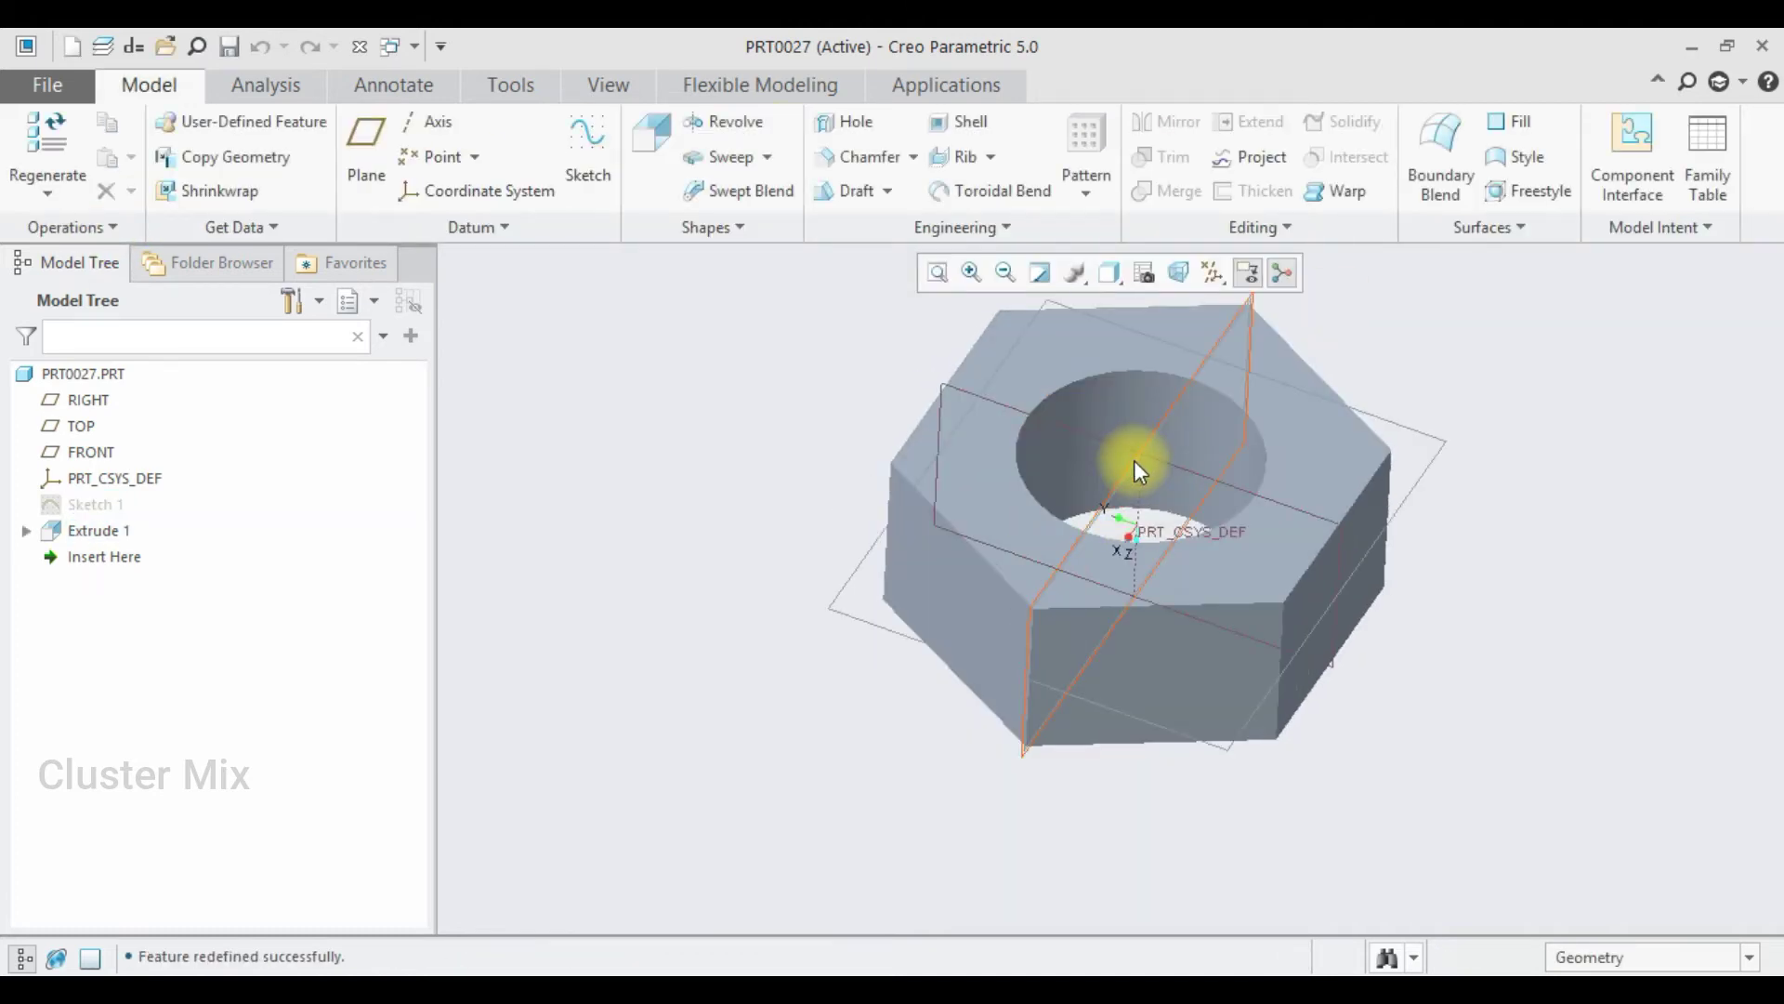
{"action": "left_click", "coordinate": [1150, 448]}
{"action": "left_click", "coordinate": [1166, 326]}
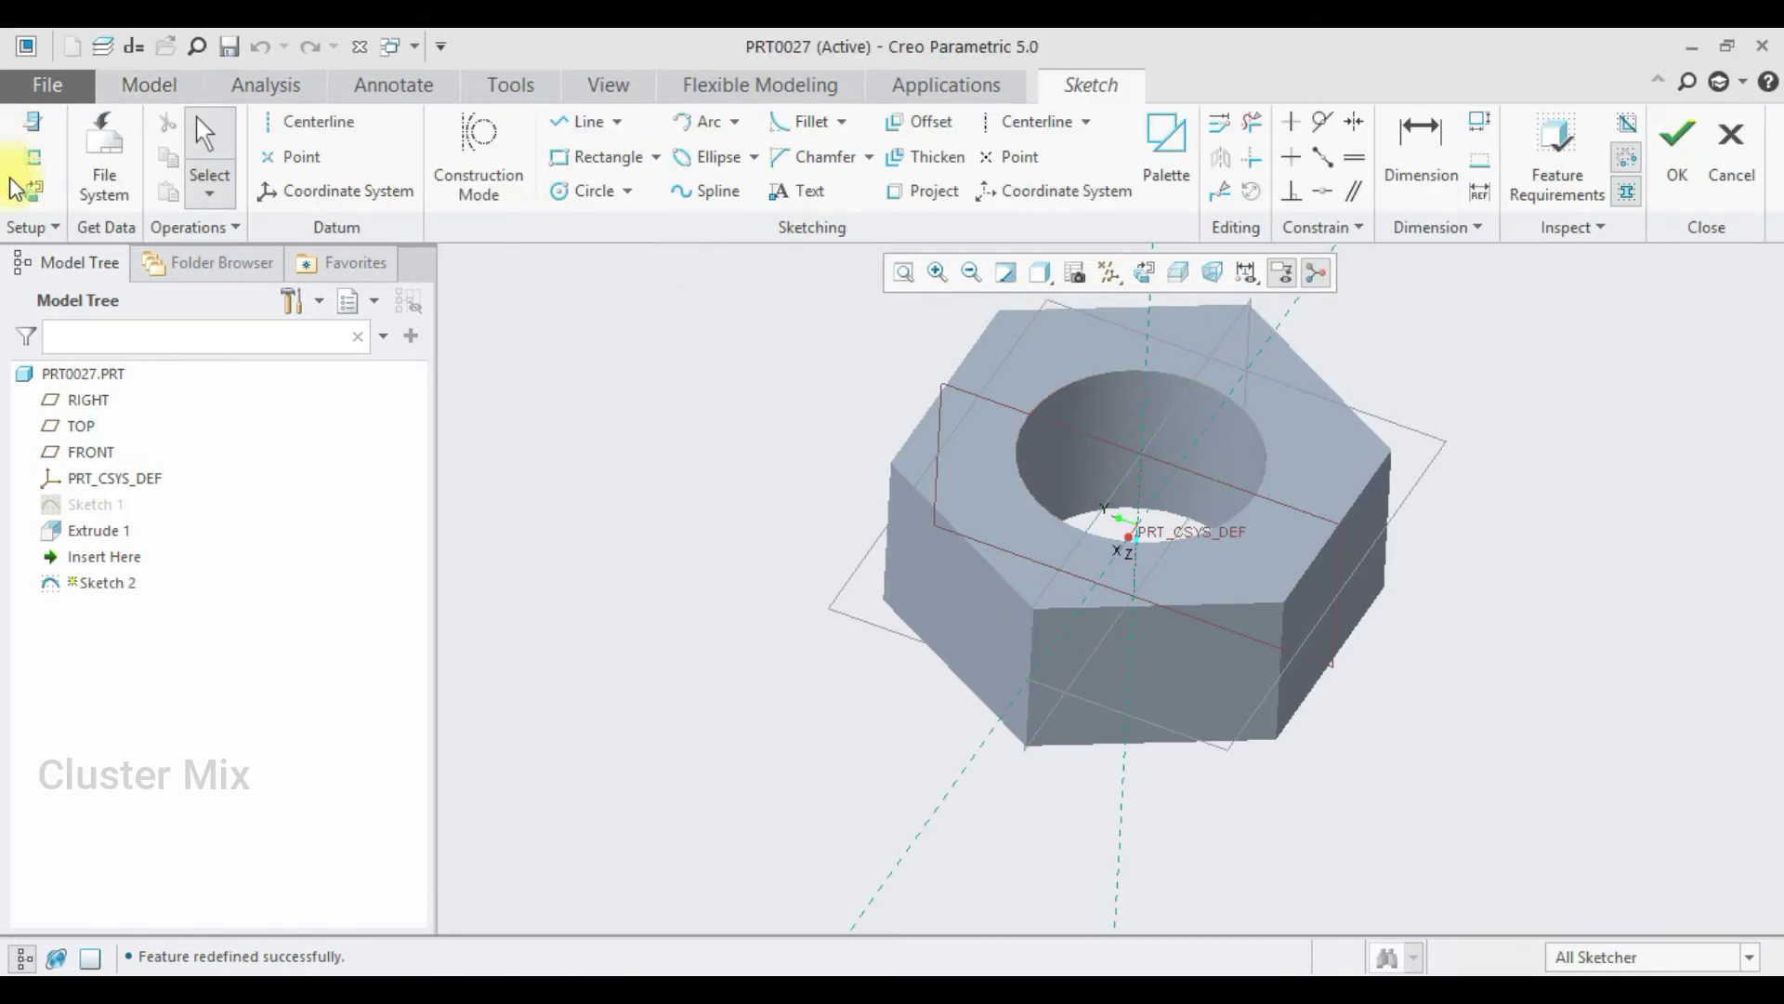
{"action": "left_click", "coordinate": [33, 190]}
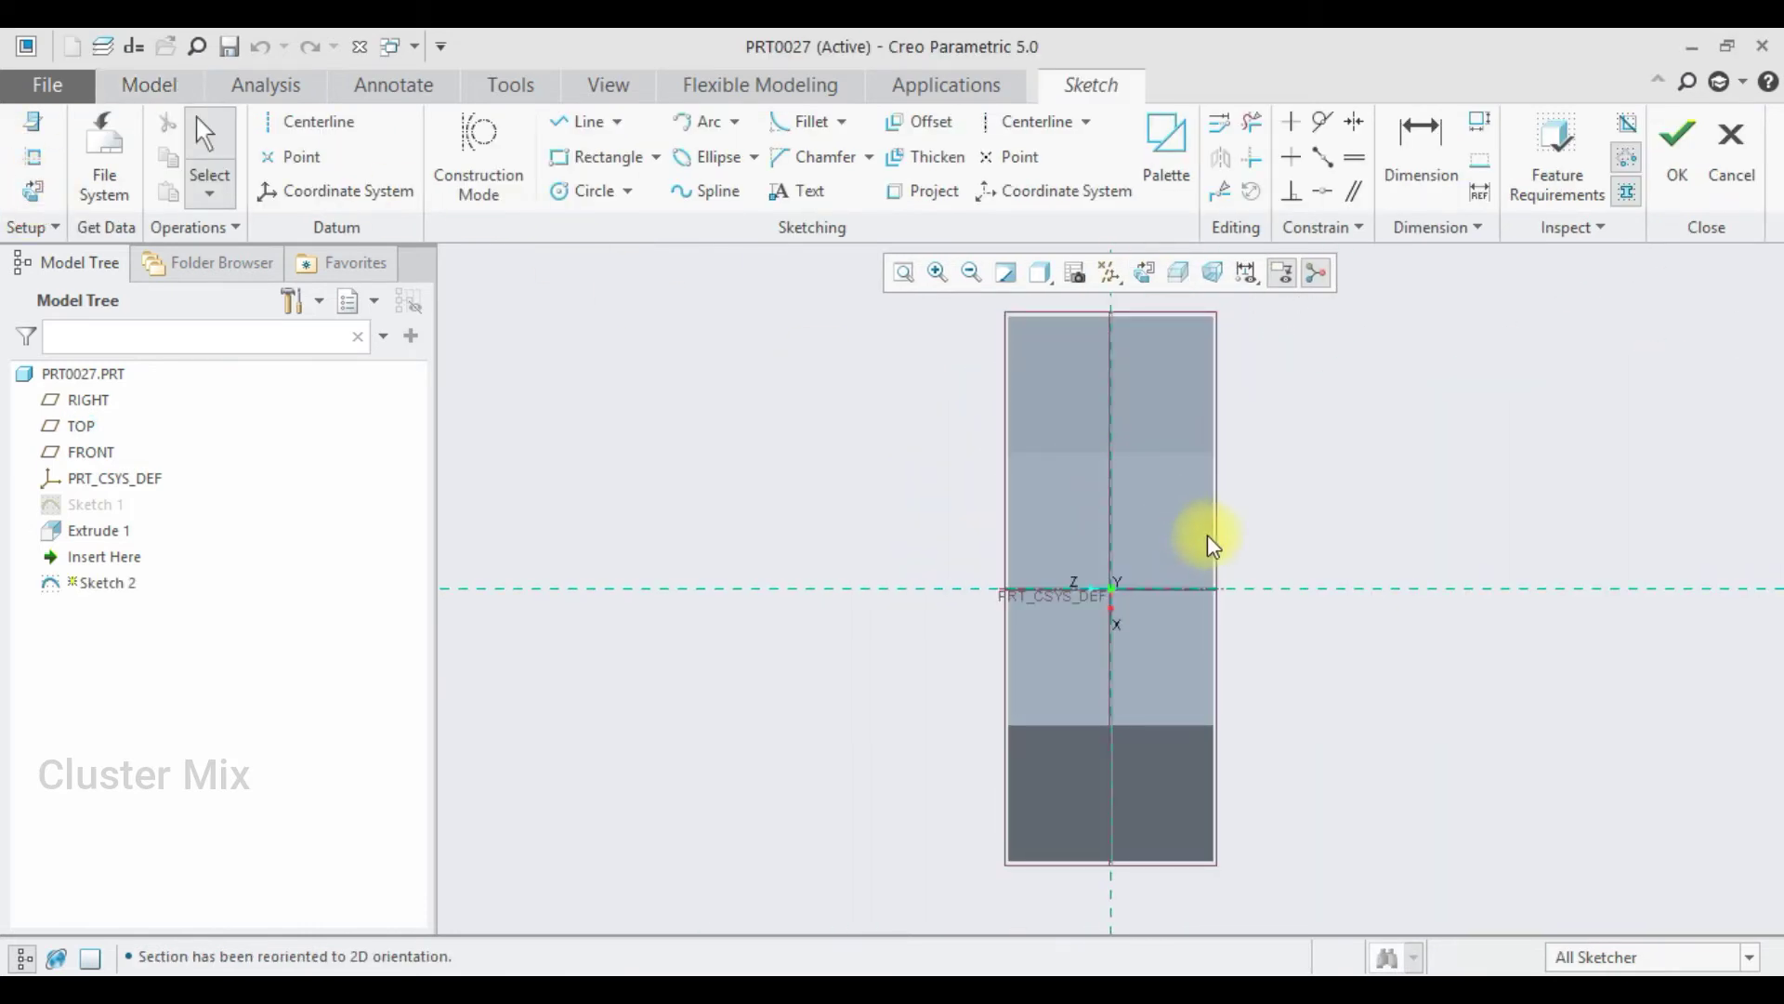
Step: Add the two inner lengthwise edges of the nut's extrusion as sketch references
{"action": "left_click", "coordinate": [582, 132]}
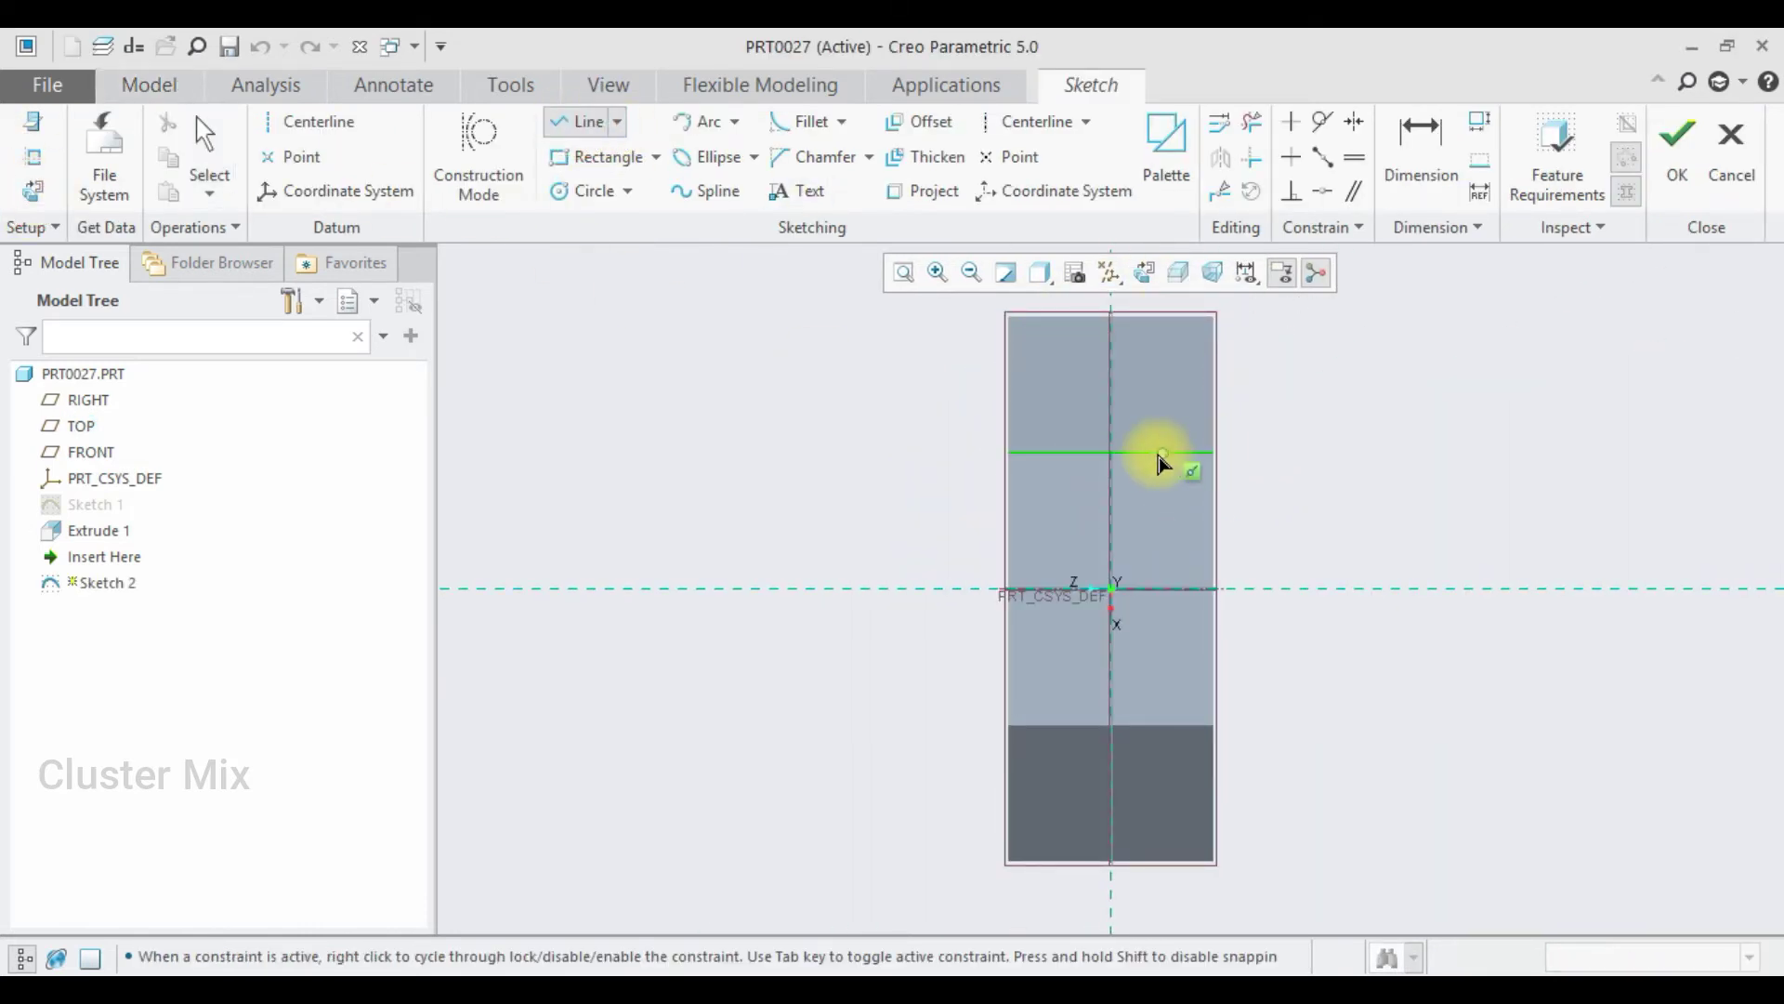
{"action": "left_click", "coordinate": [32, 156]}
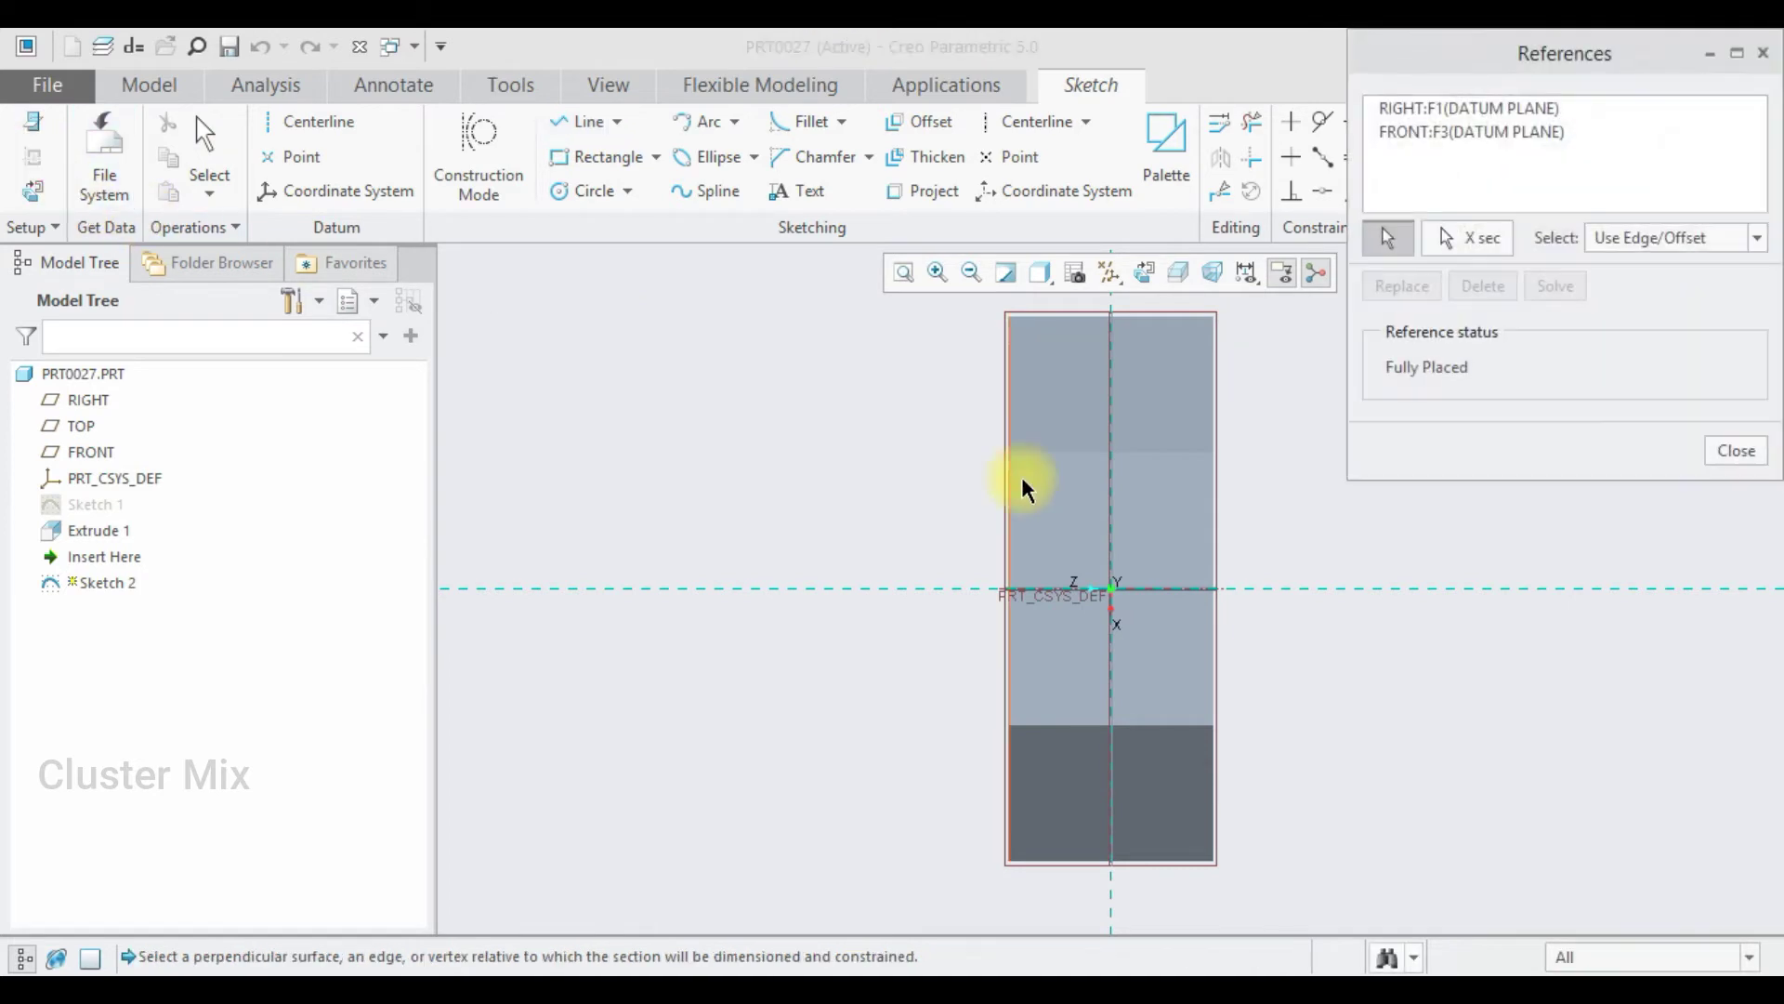
{"action": "left_click", "coordinate": [1081, 454]}
{"action": "left_click", "coordinate": [1092, 725]}
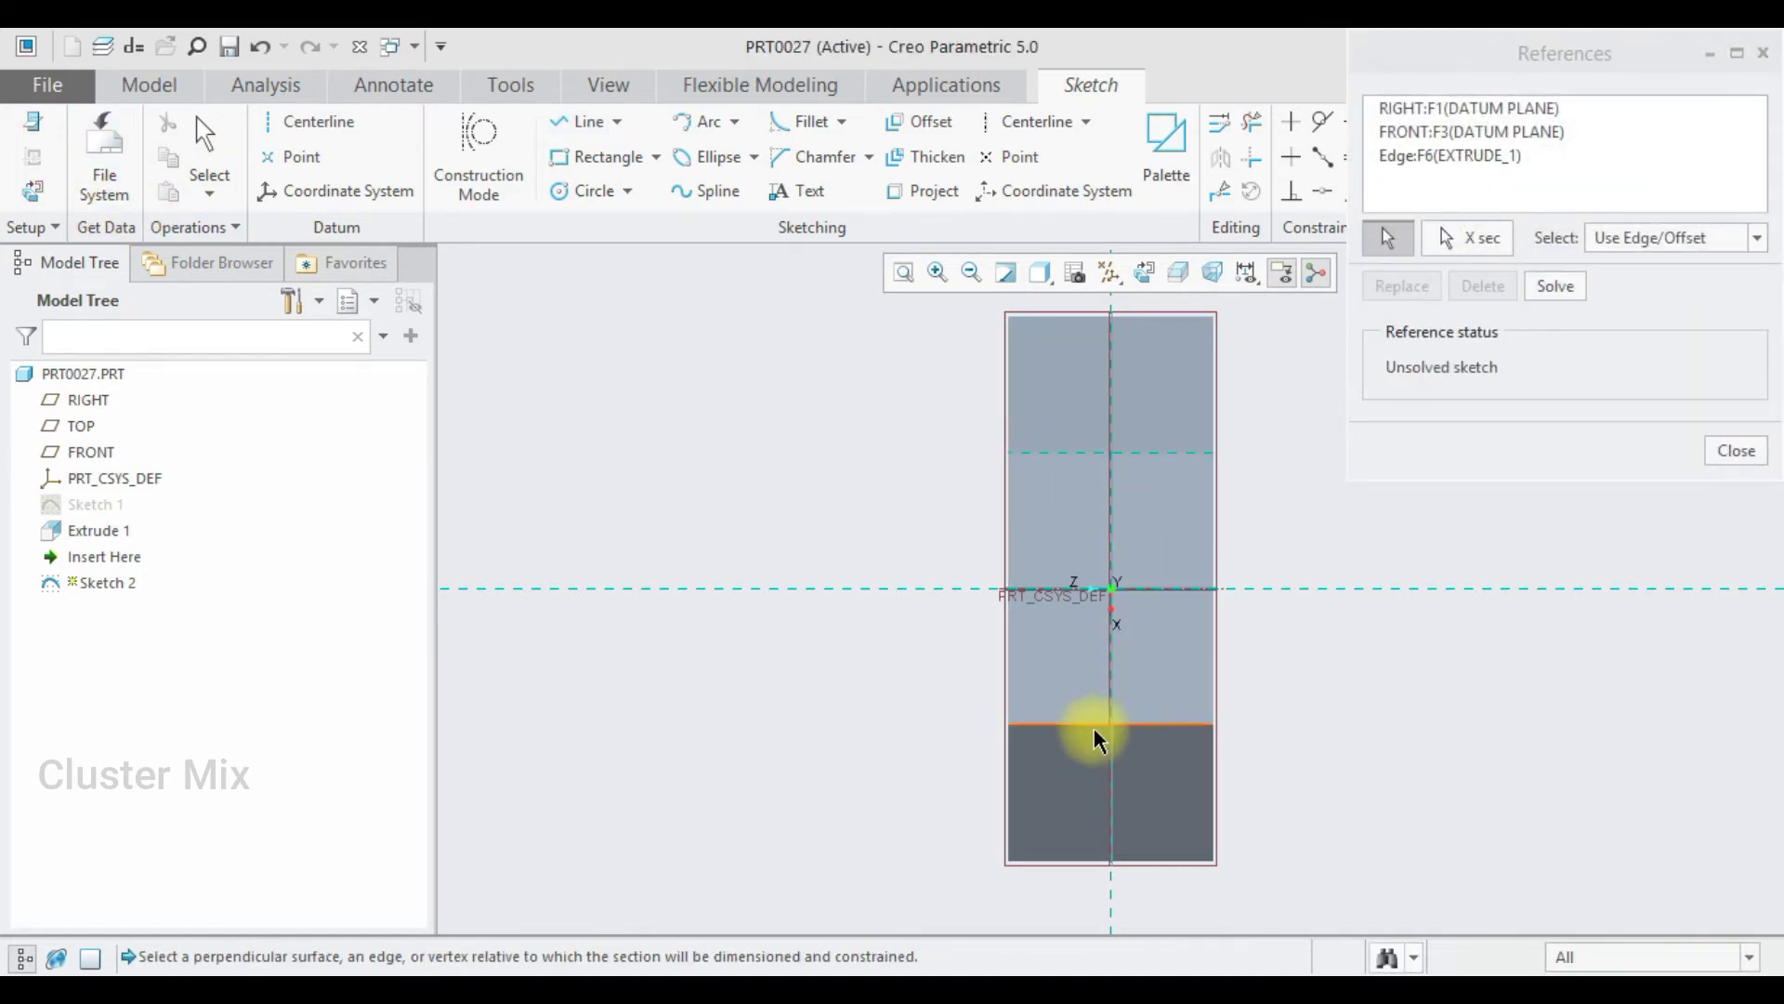
{"action": "left_click", "coordinate": [1730, 451]}
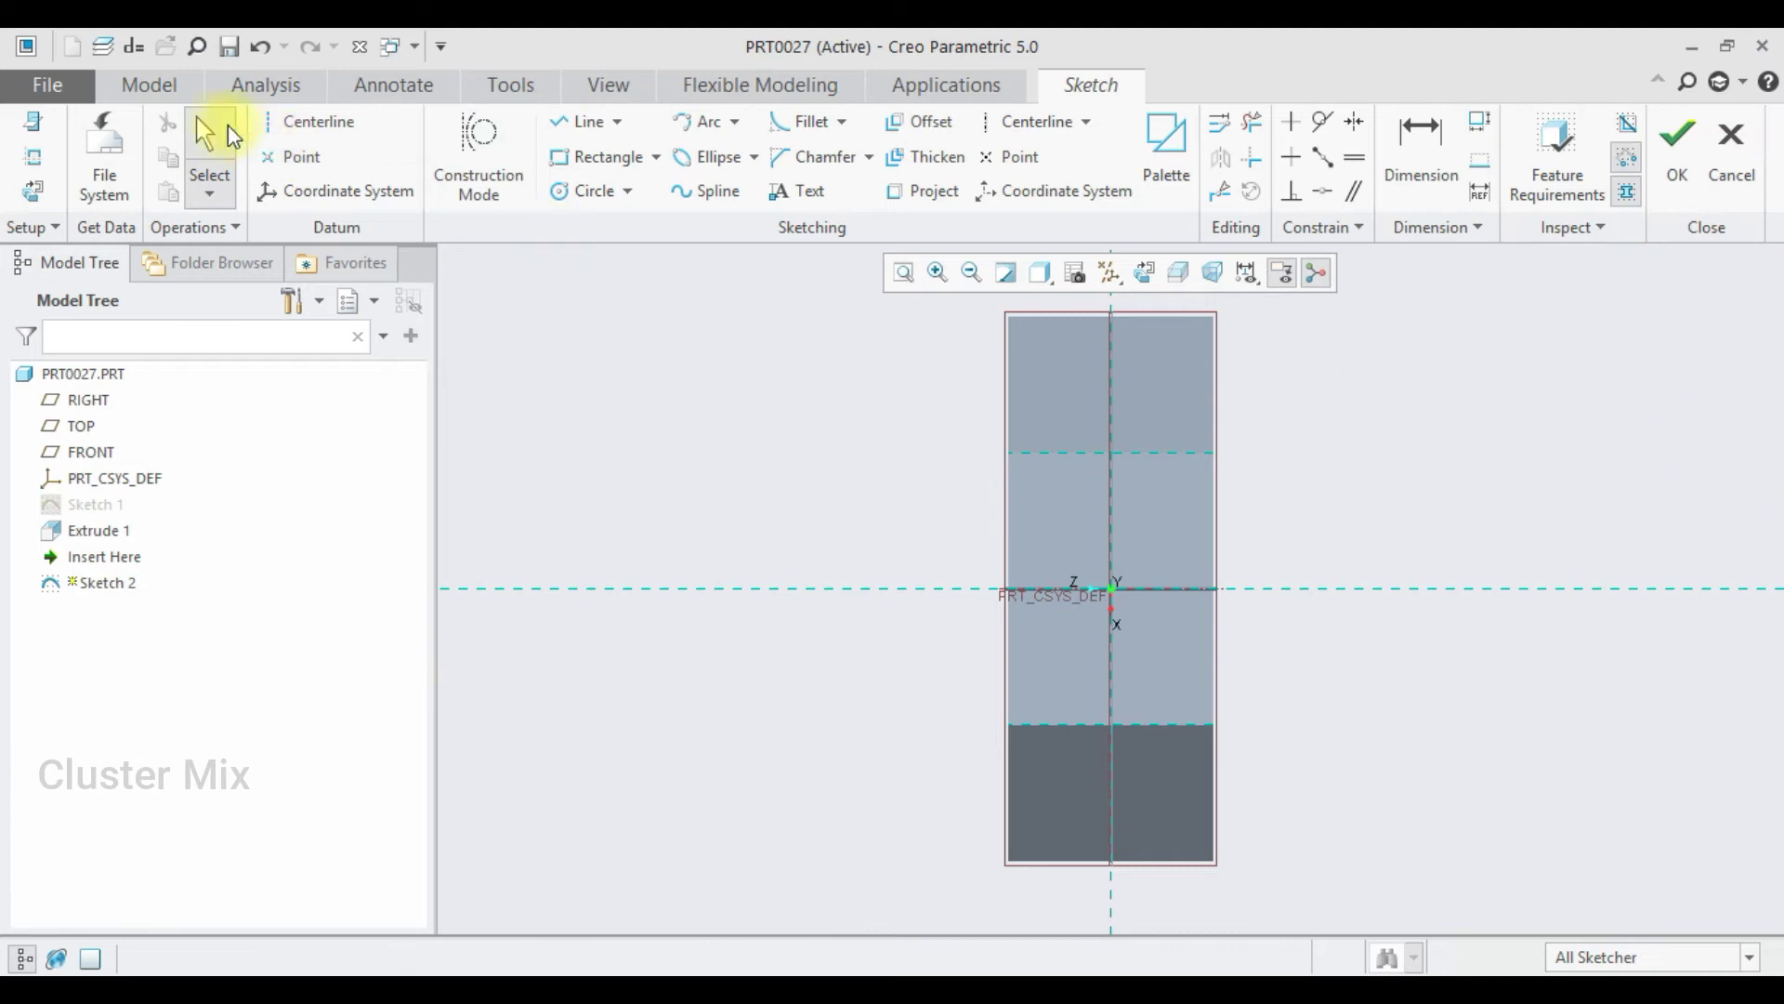
Step: Sketch a horizontal line about 187 mm long on the upper edge reference, extending past both faces of the nut
{"action": "left_click", "coordinate": [596, 135]}
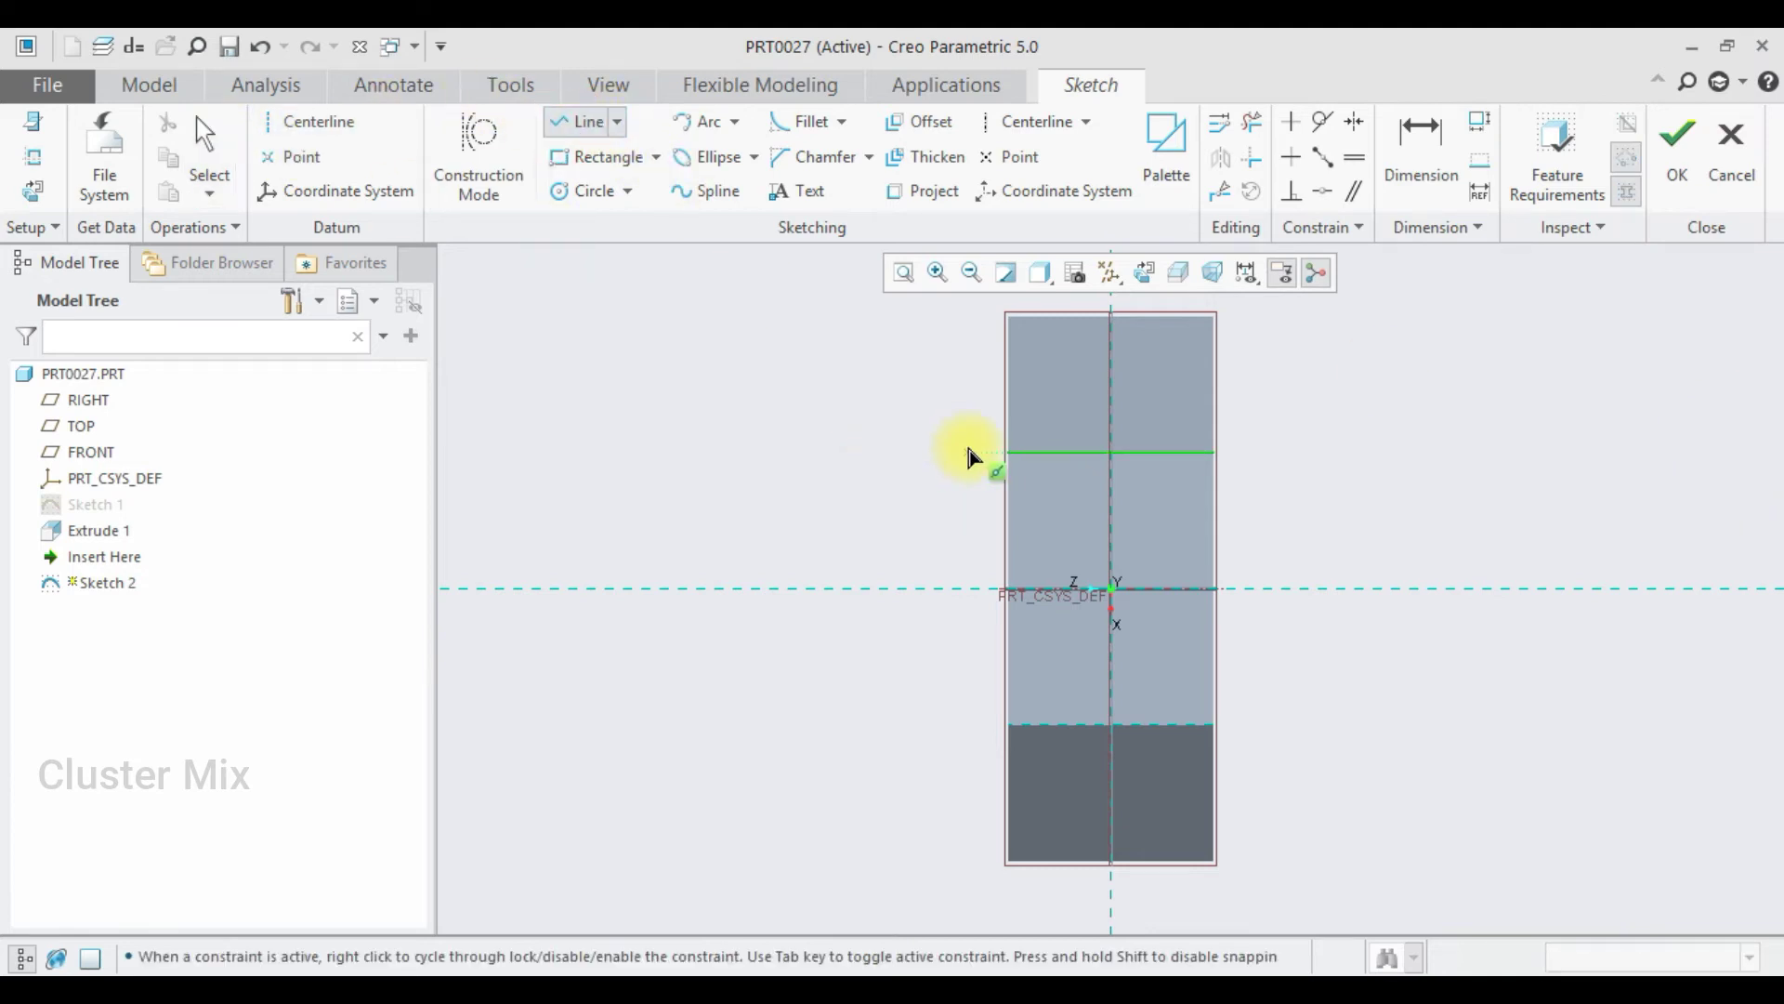
{"action": "left_click", "coordinate": [917, 452]}
{"action": "left_click", "coordinate": [1431, 455]}
{"action": "middle_click", "coordinate": [1394, 462]}
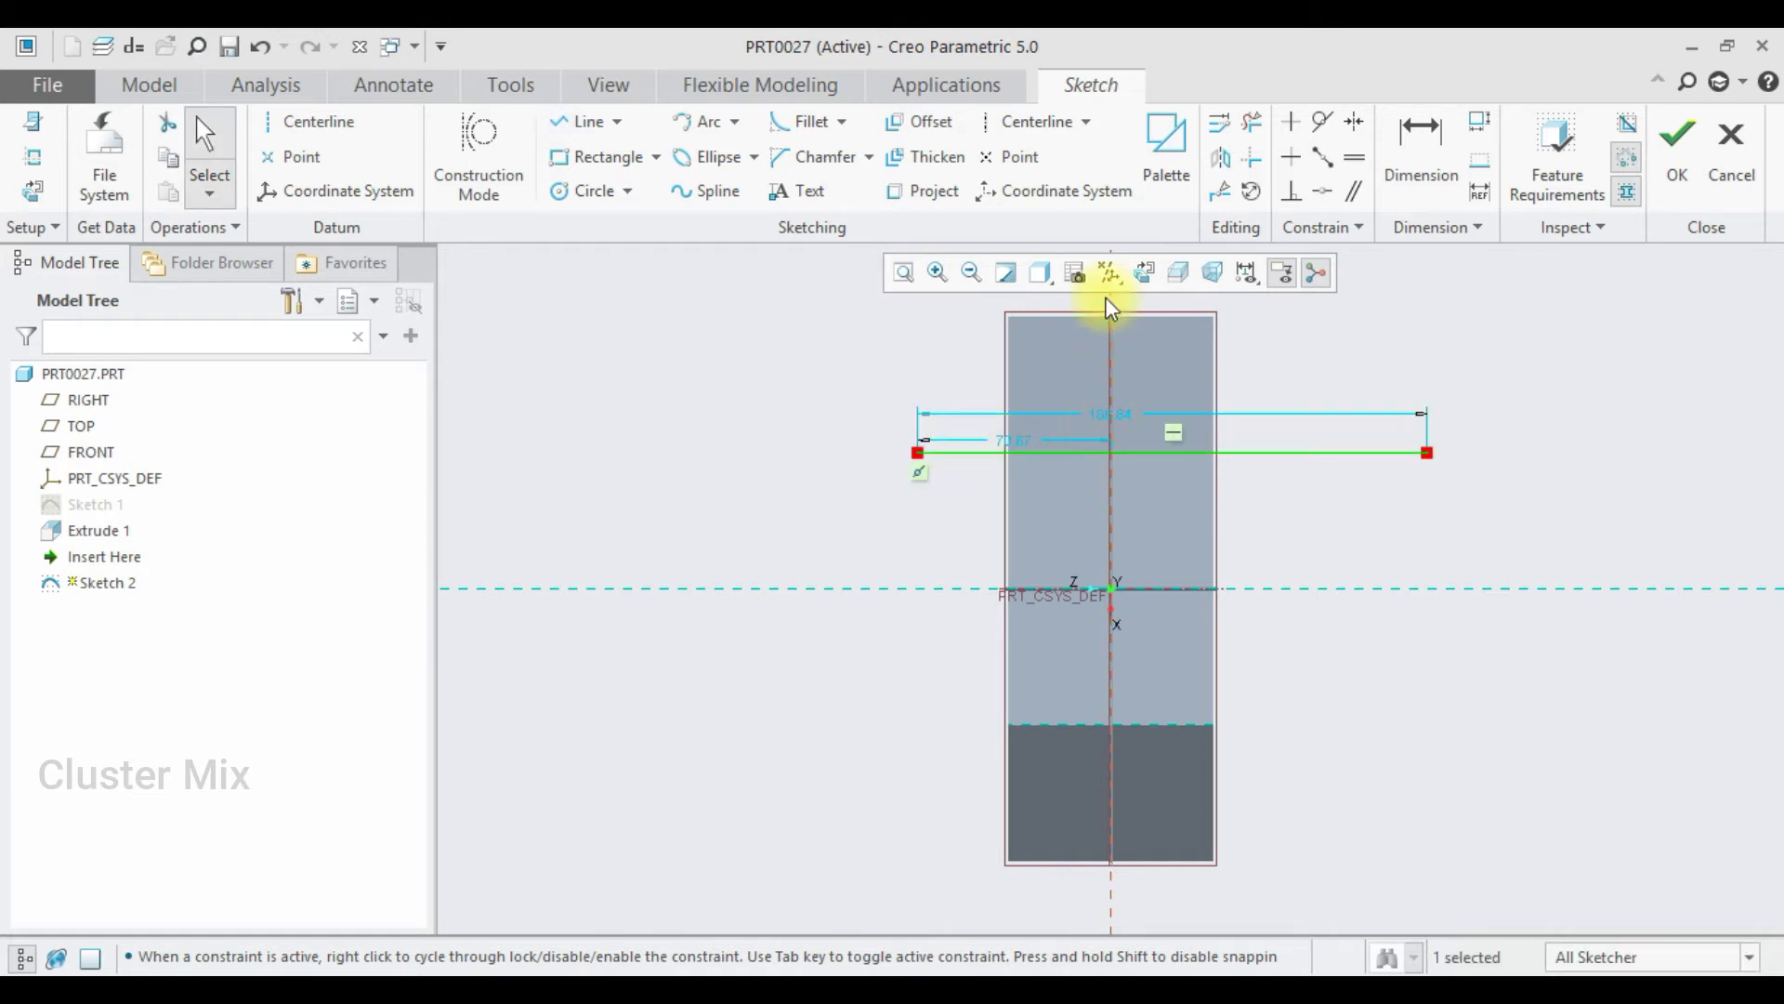
Step: Dimension the line's right end 100 mm from the nut's adjacent face
{"action": "left_click", "coordinate": [1417, 156]}
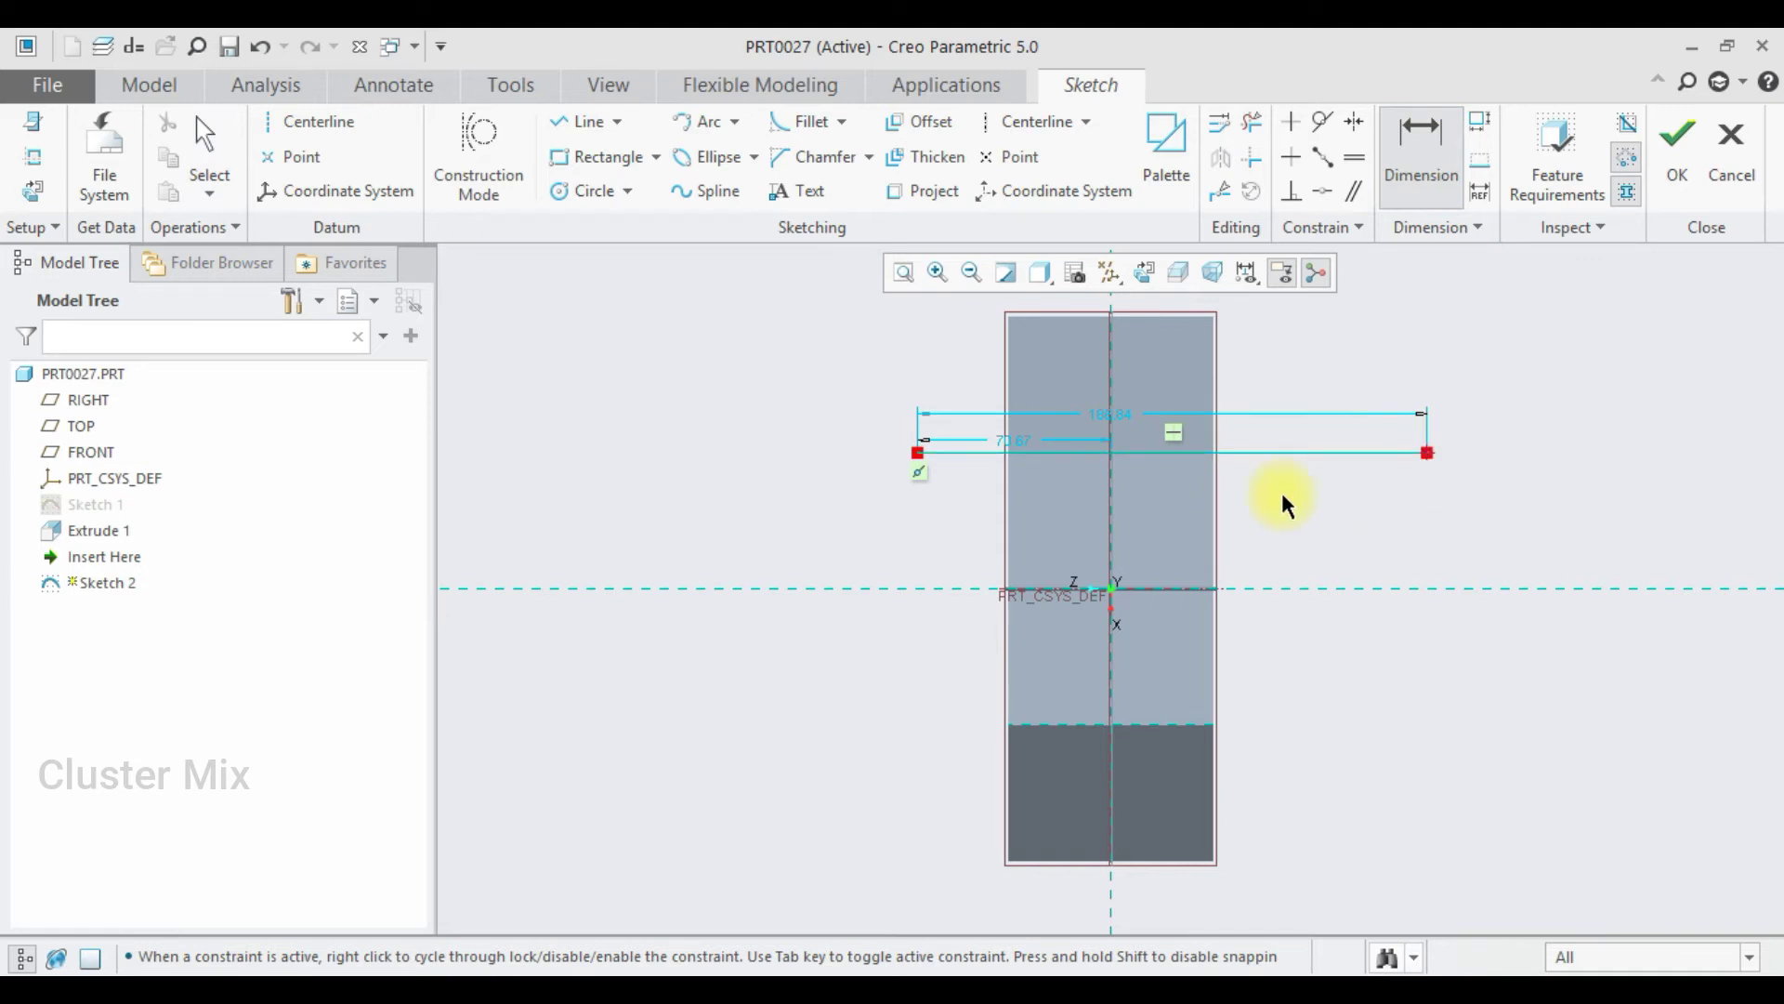
{"action": "left_click", "coordinate": [1215, 517]}
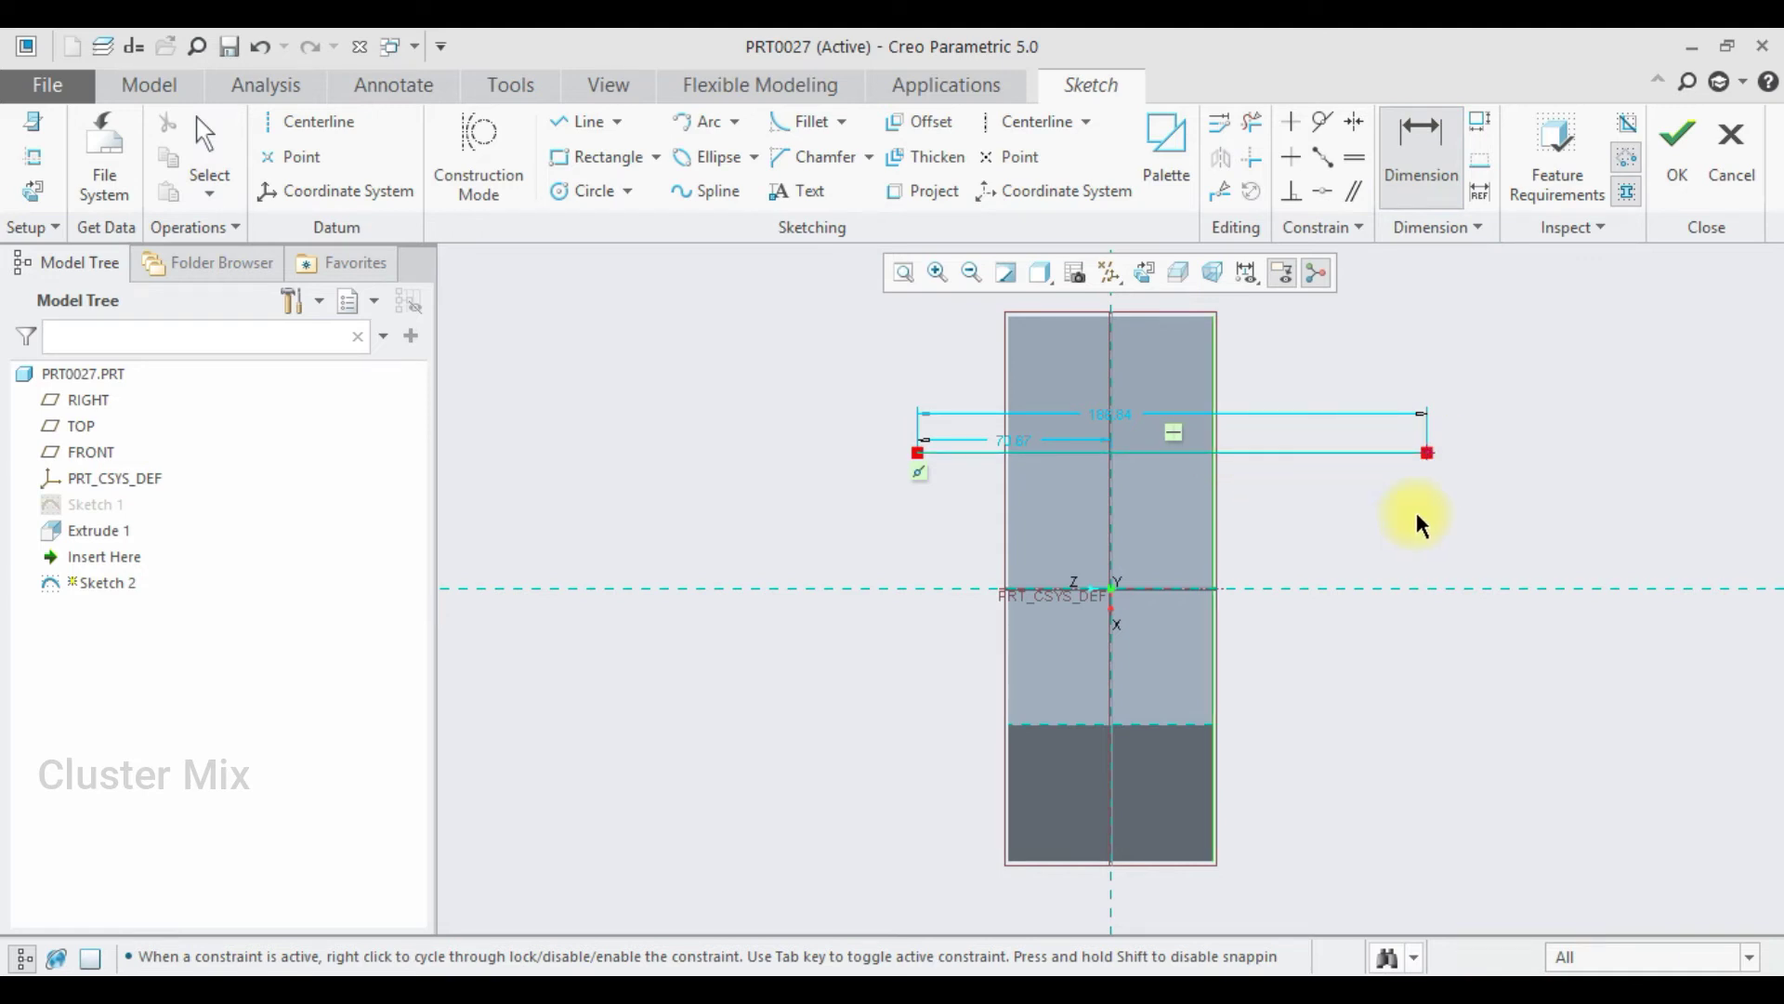
{"action": "middle_click", "coordinate": [1376, 505]}
{"action": "type", "text": "100"}
{"action": "key", "text": "Return"}
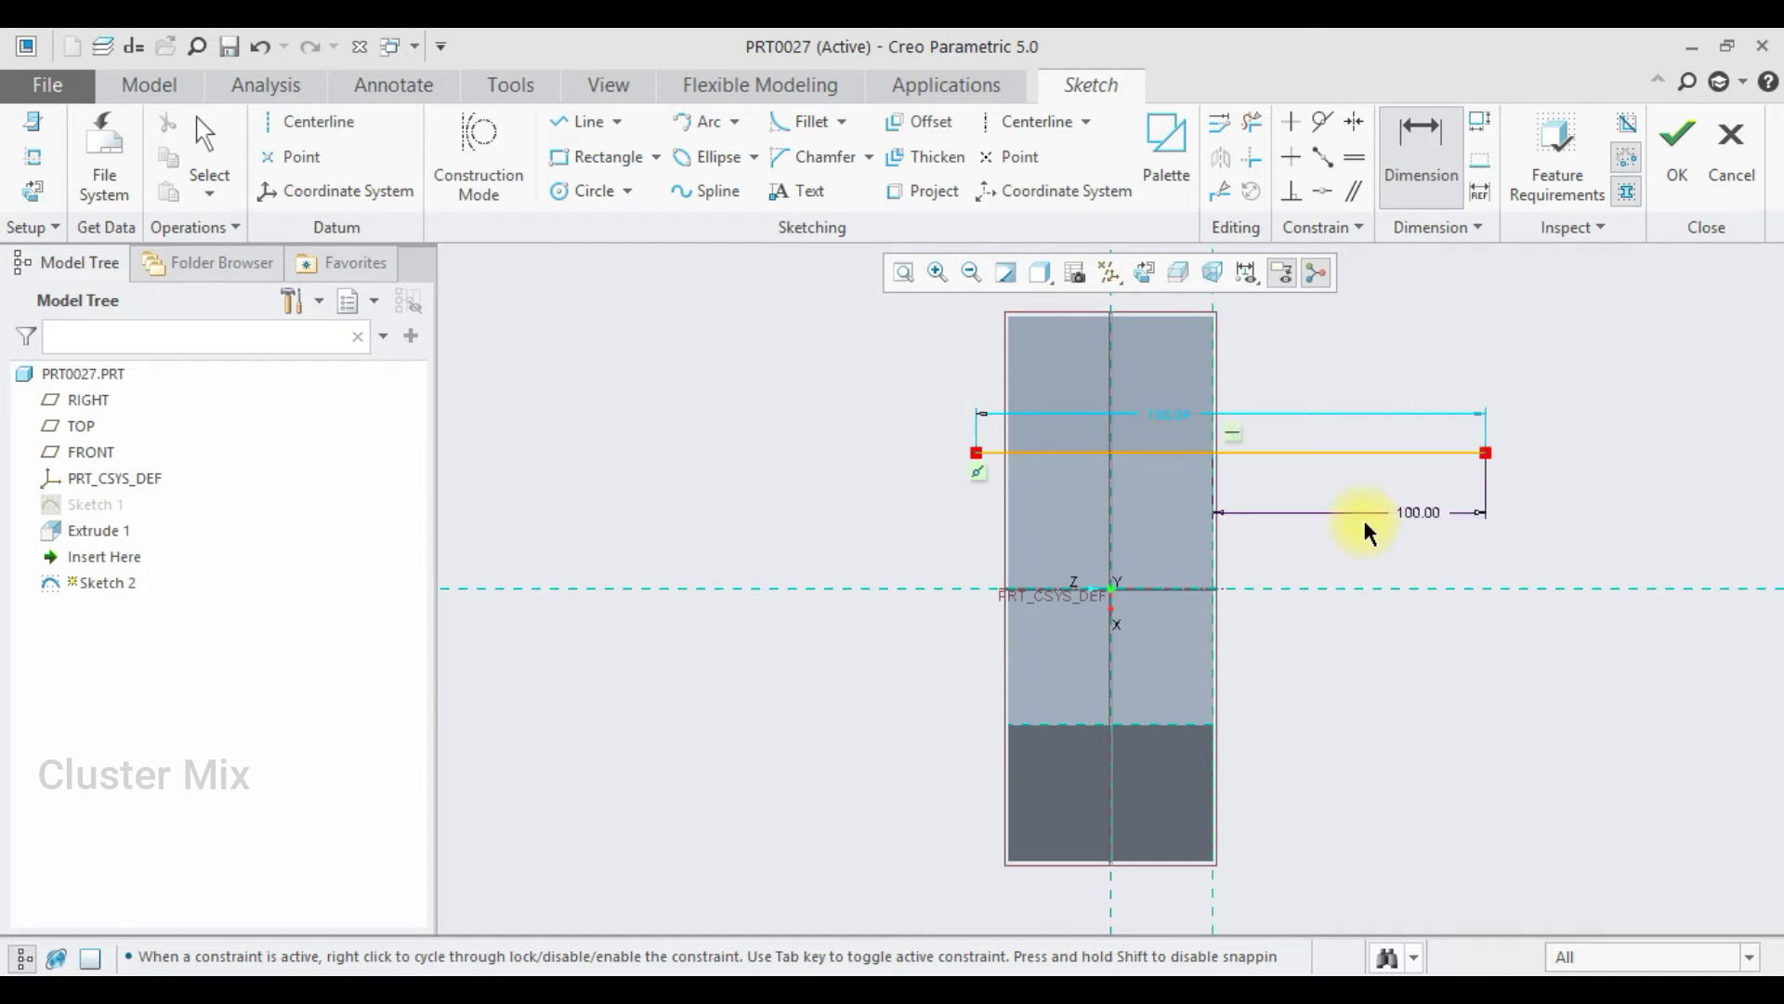
Step: Dimension the line's left end 100 mm from the nut's adjacent face and finish the sketch
{"action": "scroll", "coordinate": [1003, 449], "scroll_direction": "up", "scroll_amount": 3}
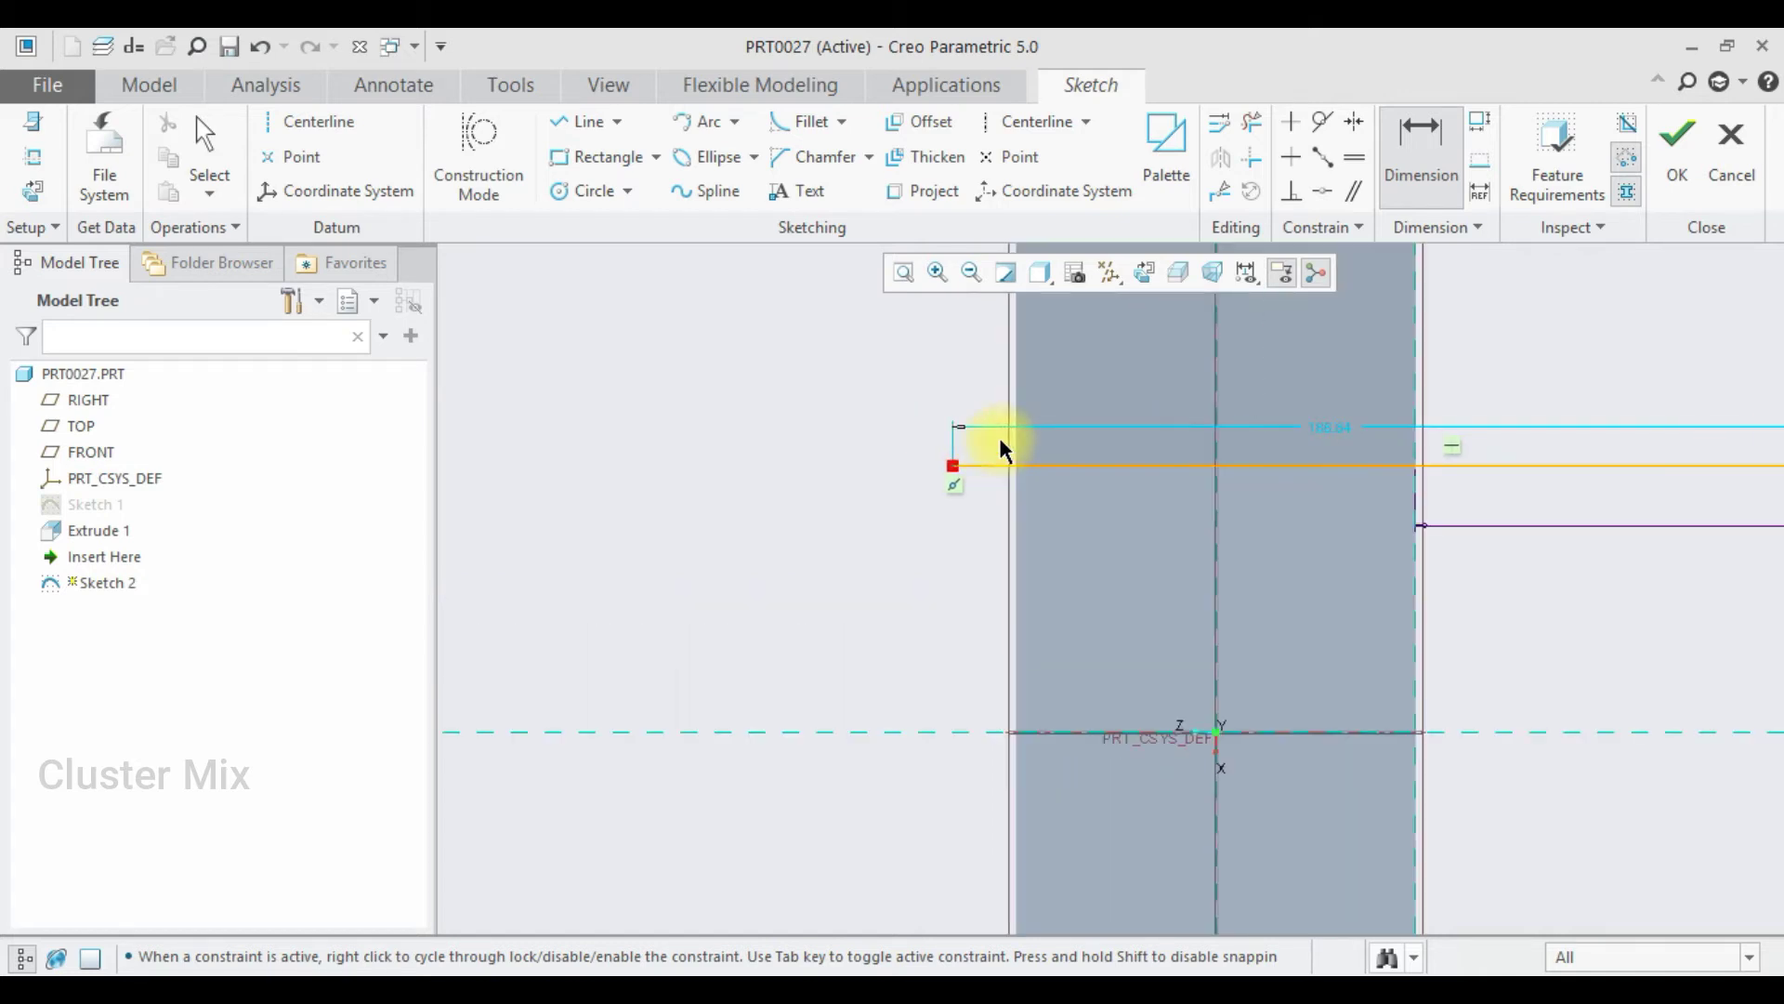
{"action": "left_click", "coordinate": [949, 465]}
{"action": "middle_click", "coordinate": [978, 561]}
{"action": "type", "text": "100"}
{"action": "key", "text": "Return"}
{"action": "scroll", "coordinate": [823, 595], "scroll_direction": "down", "scroll_amount": 3}
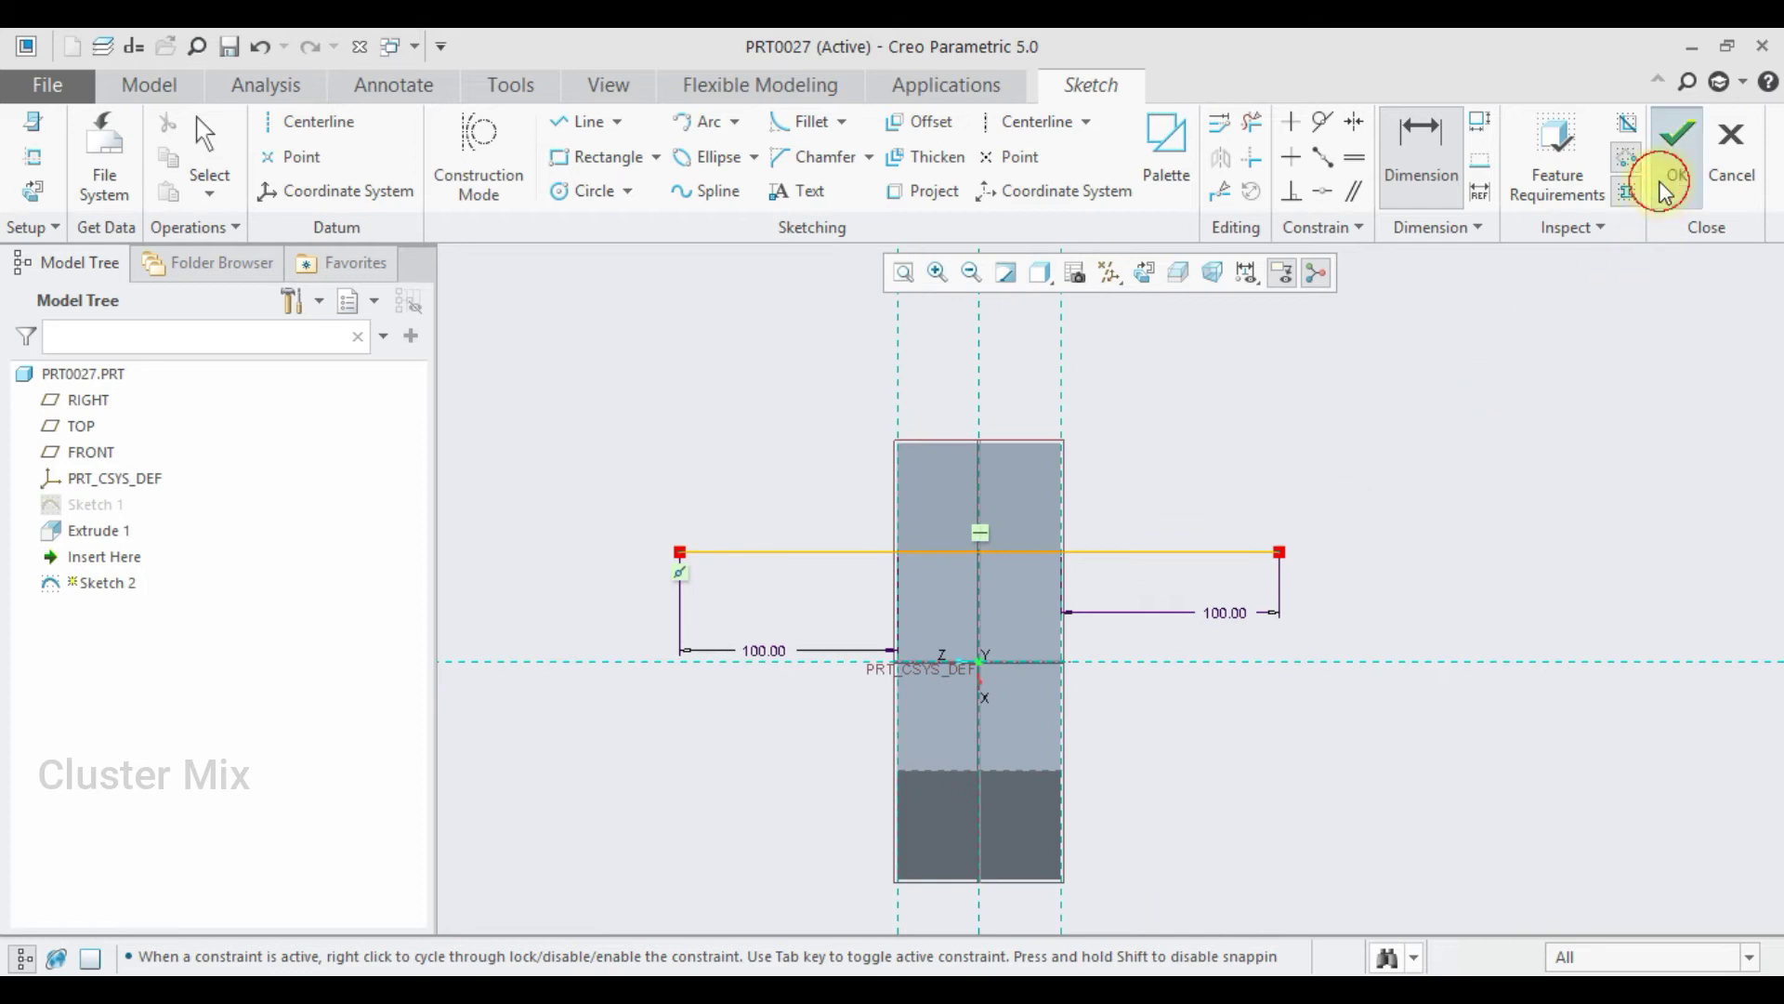
{"action": "left_click", "coordinate": [1675, 140]}
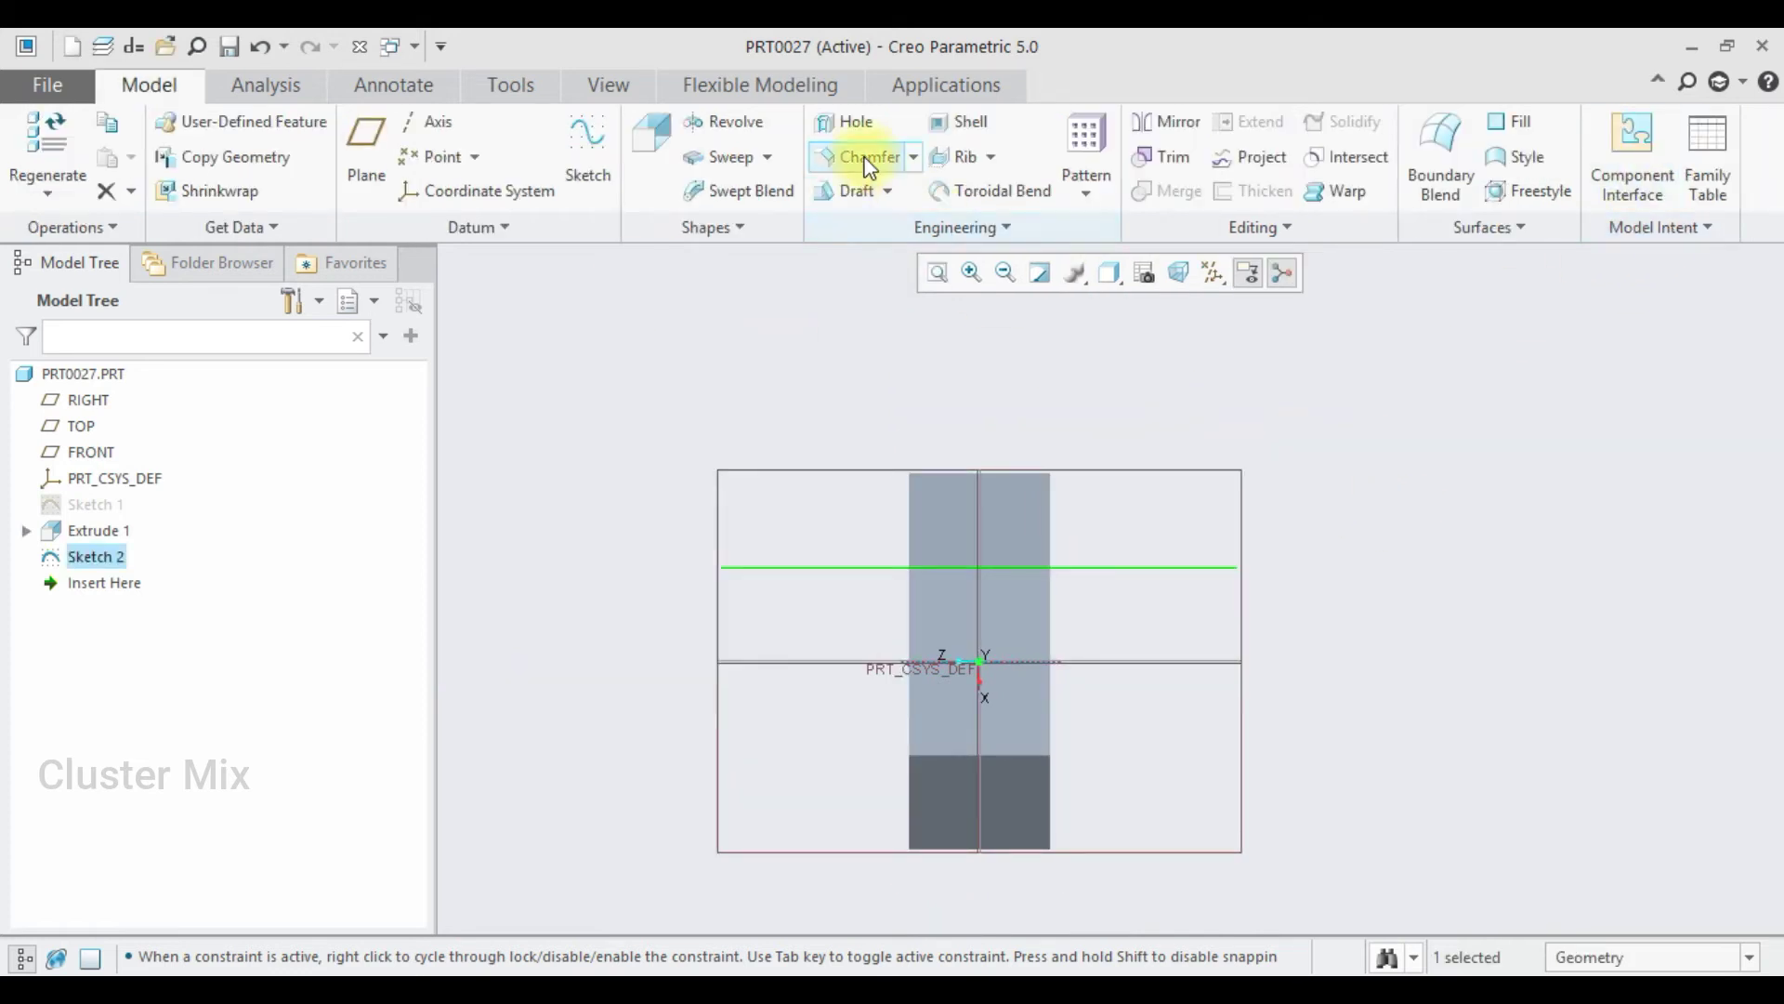
Step: Start a Helical Sweep with the line sketch as the helix profile and the nut's bore axis A_1 as the helix axis
{"action": "left_click", "coordinate": [768, 155]}
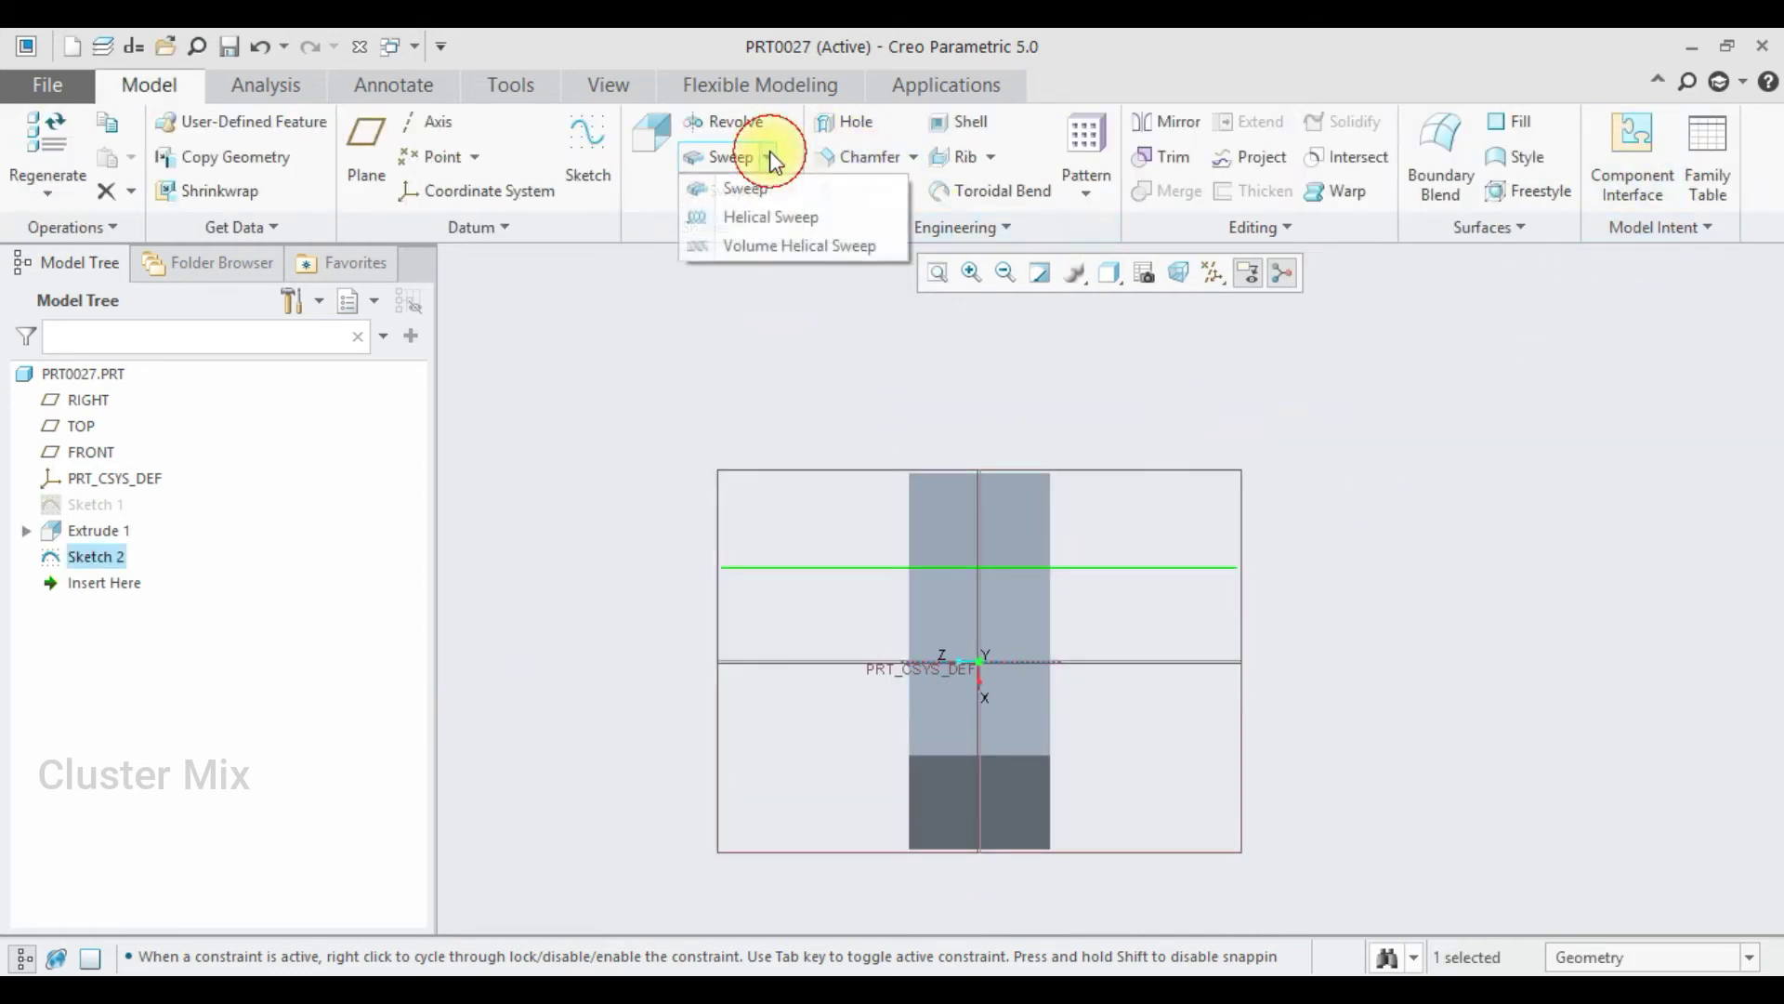
{"action": "left_click", "coordinate": [768, 218]}
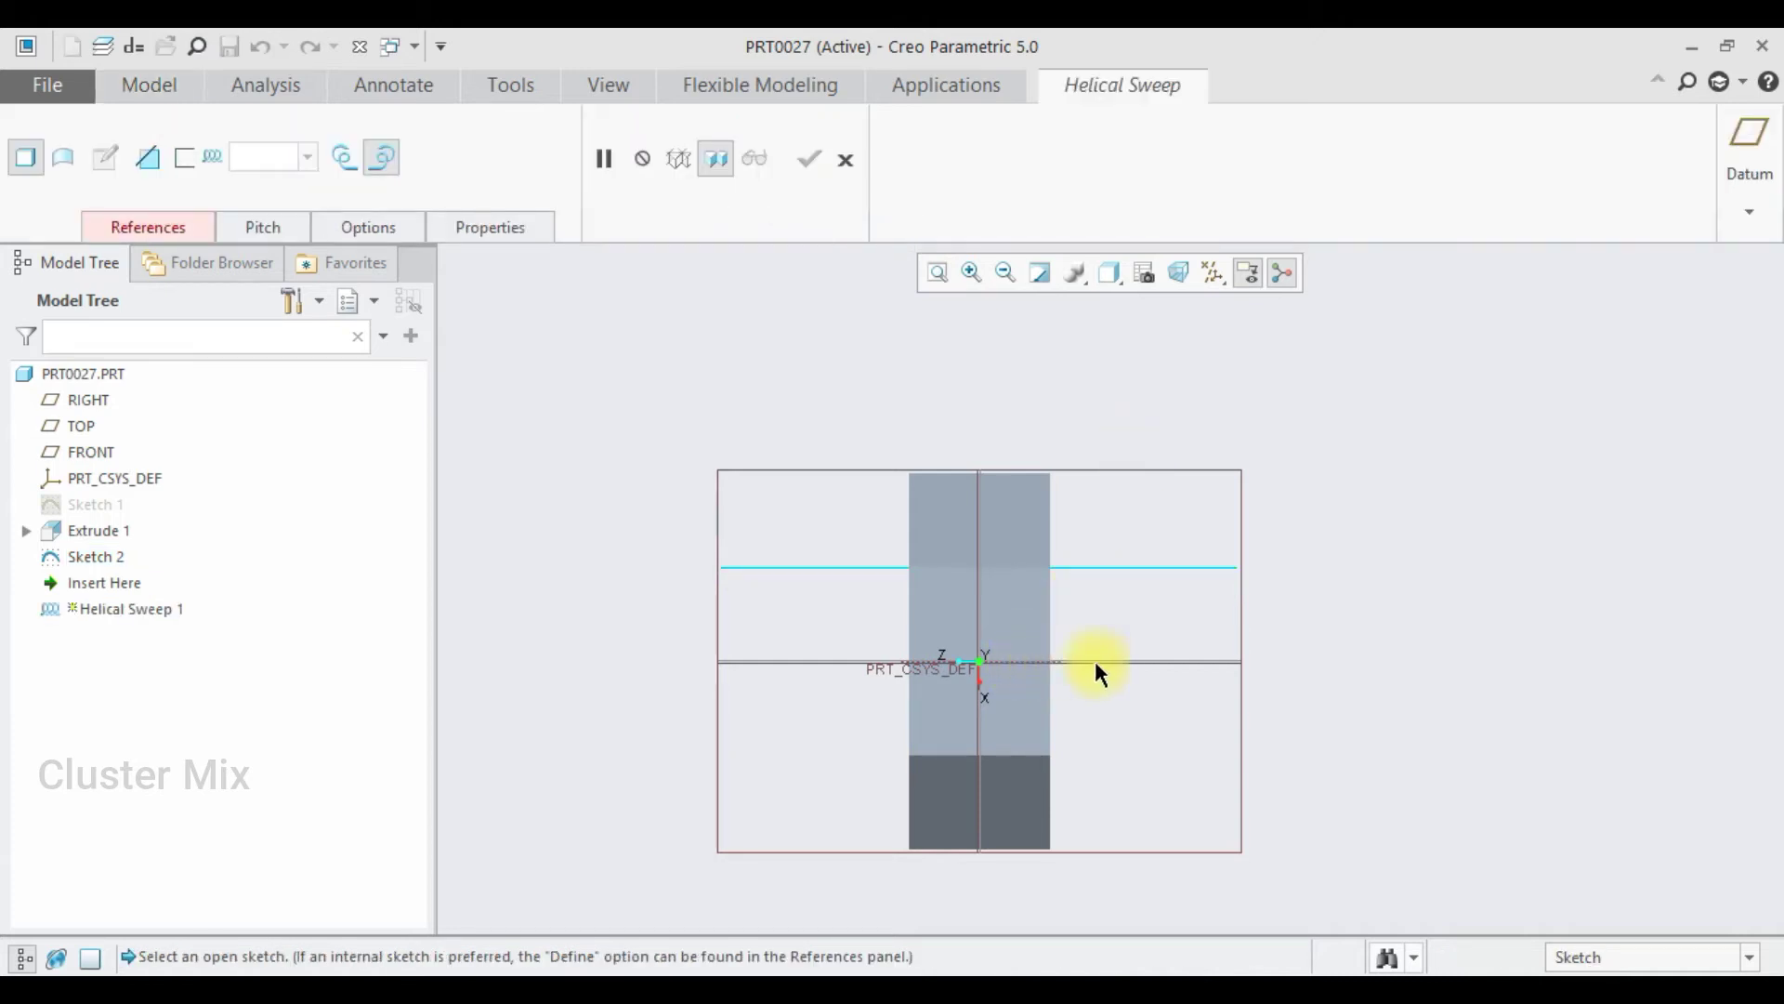
{"action": "left_click", "coordinate": [171, 229]}
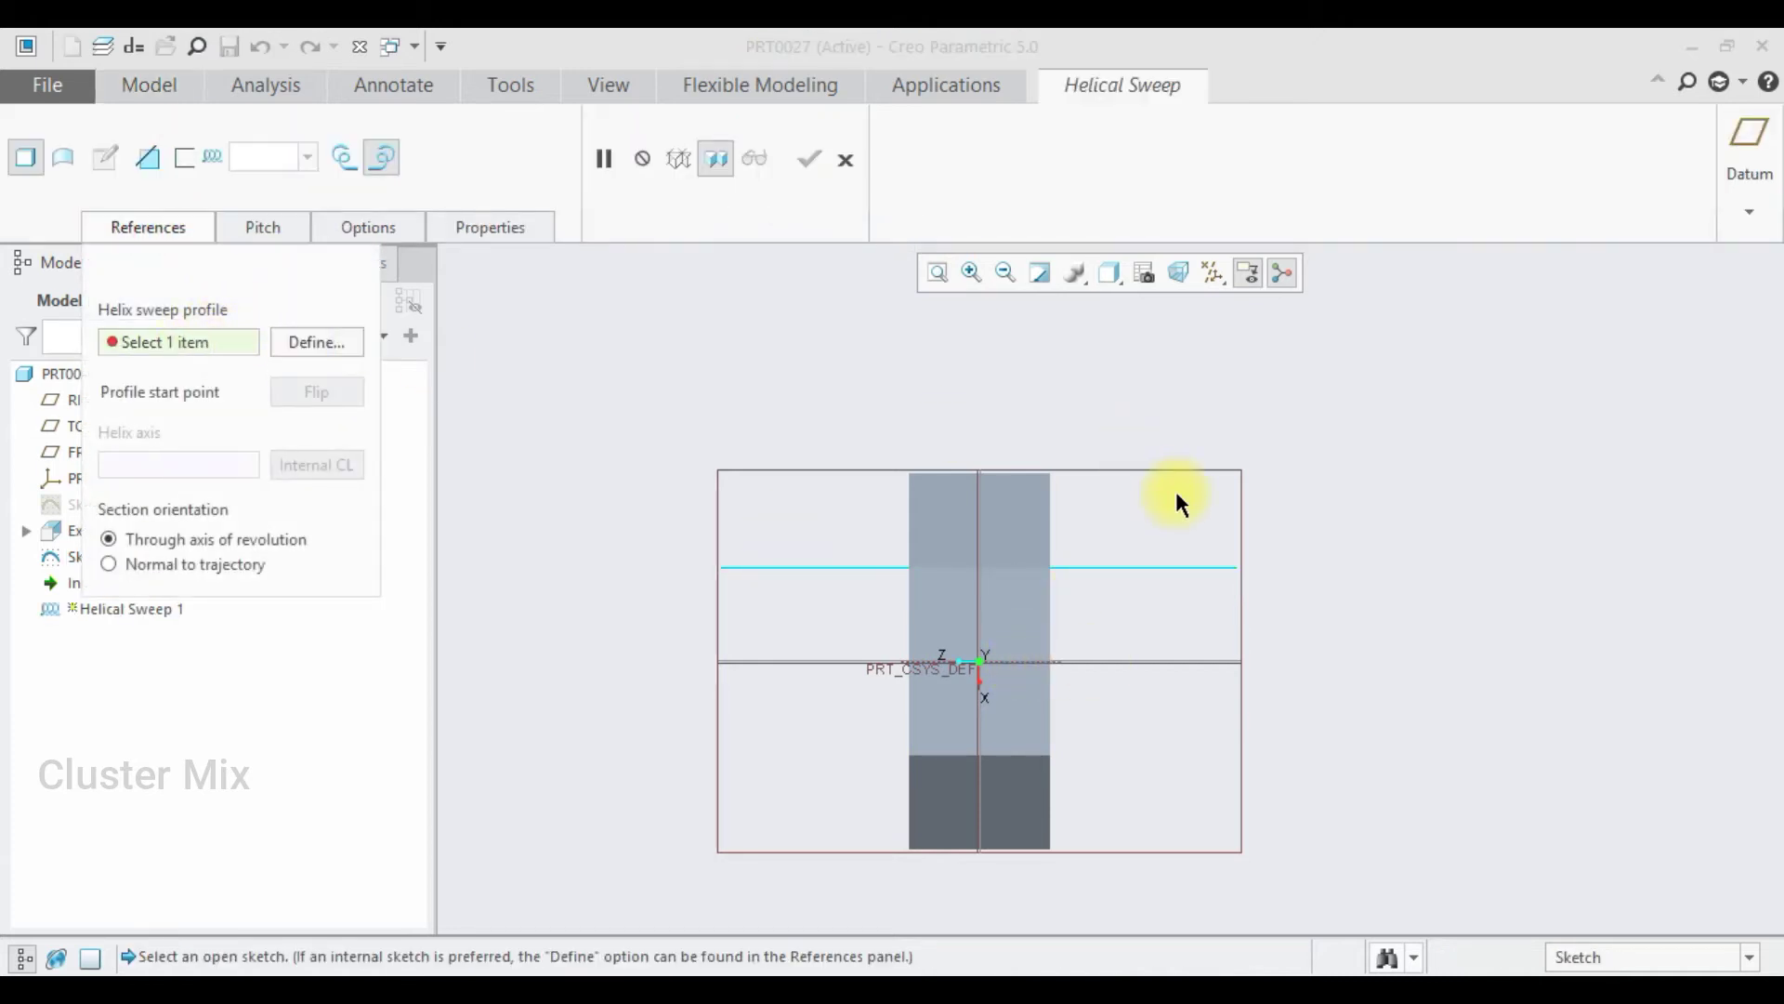
{"action": "left_click", "coordinate": [1106, 566]}
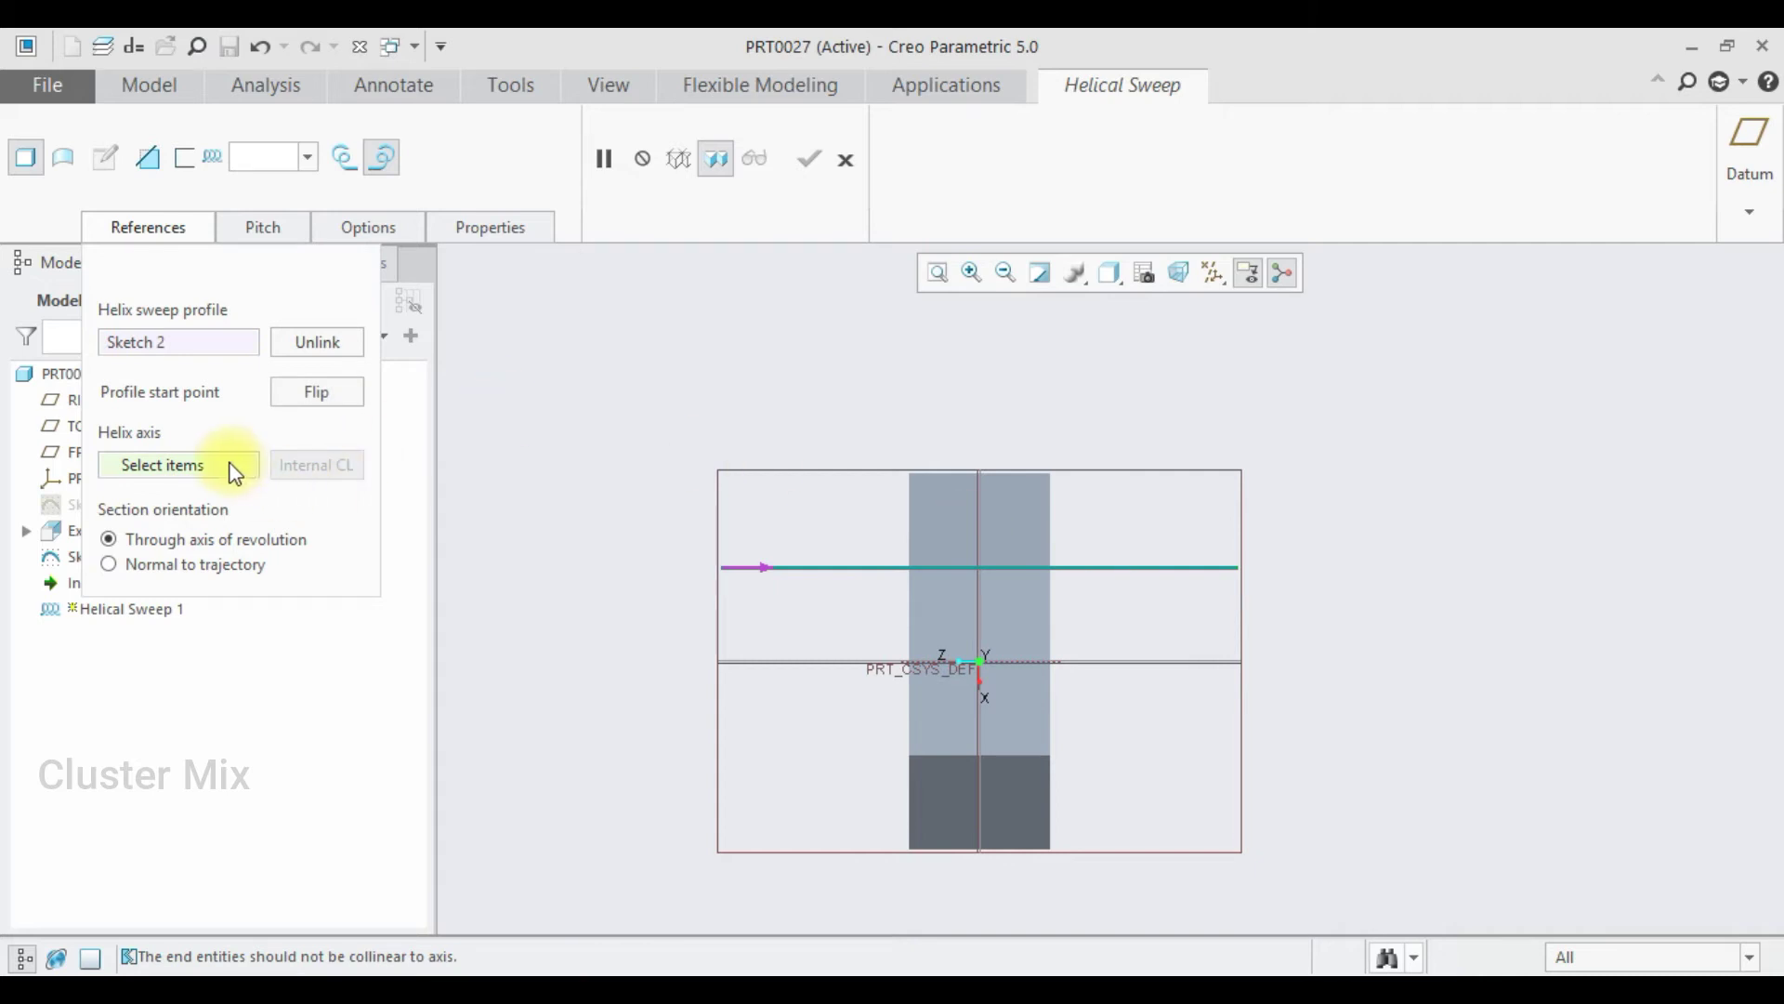
{"action": "left_click", "coordinate": [1024, 660]}
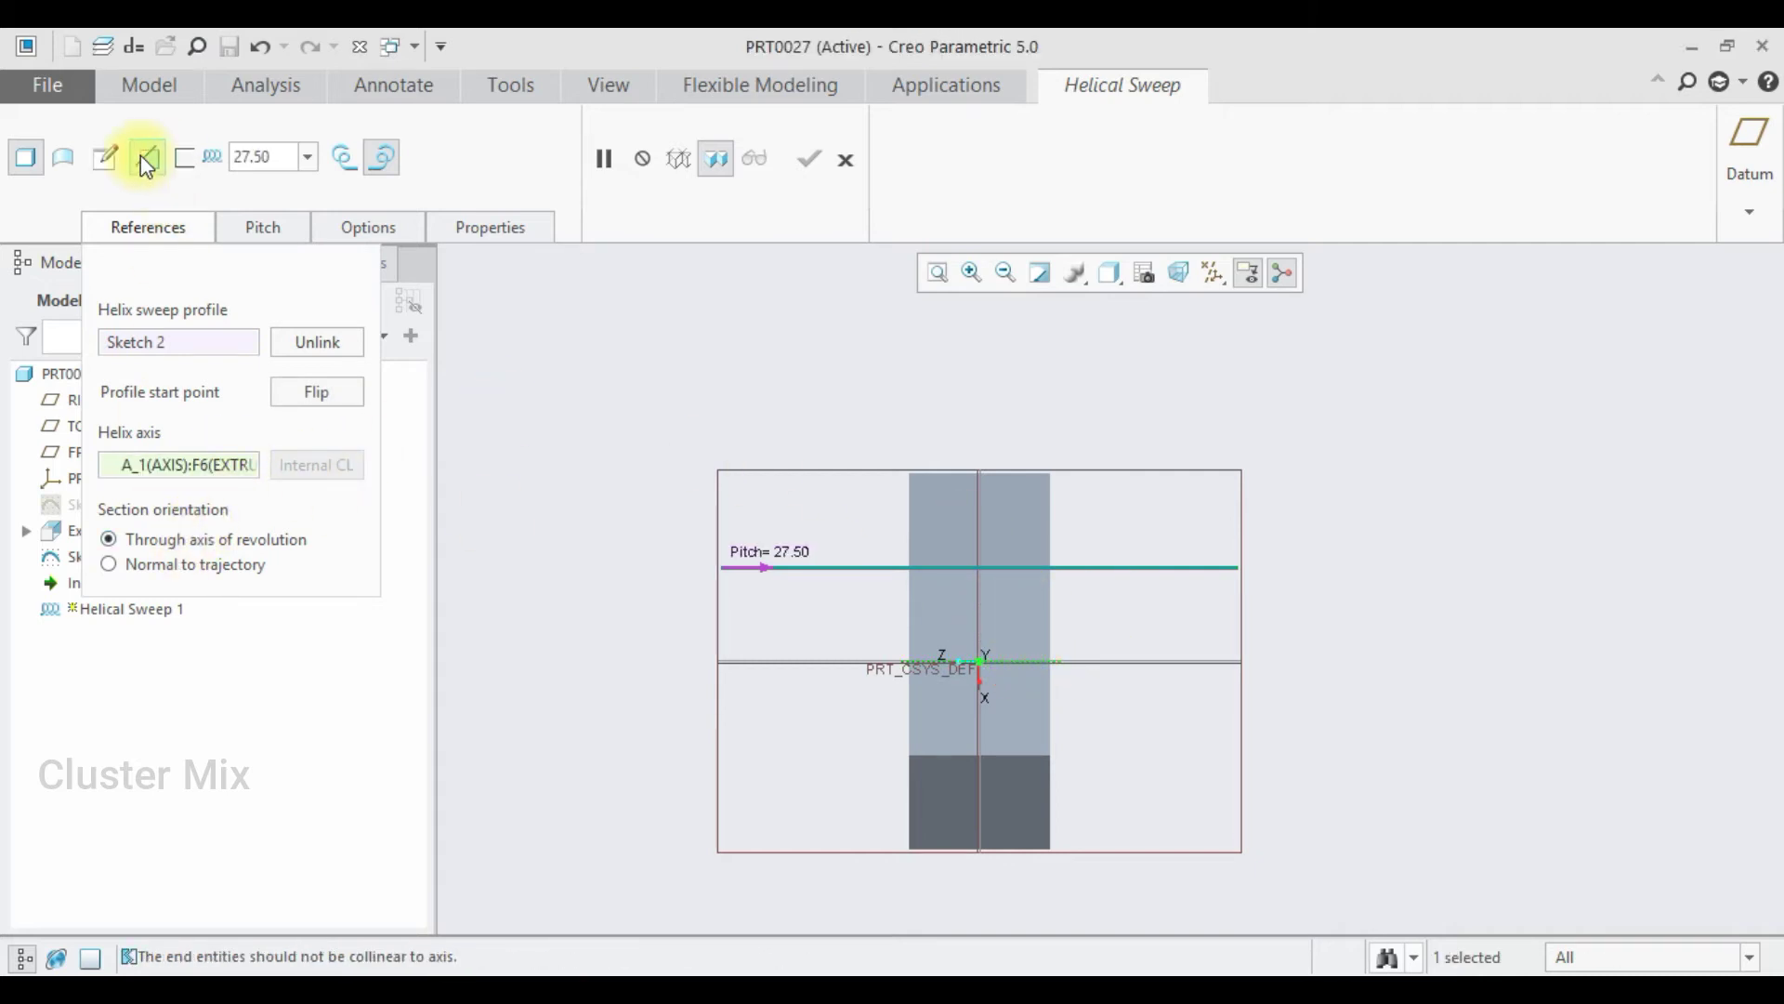
Step: Sketch a 20 mm diameter circle centred on the helix profile's start point as the sweep section and accept it
{"action": "left_click", "coordinate": [103, 158]}
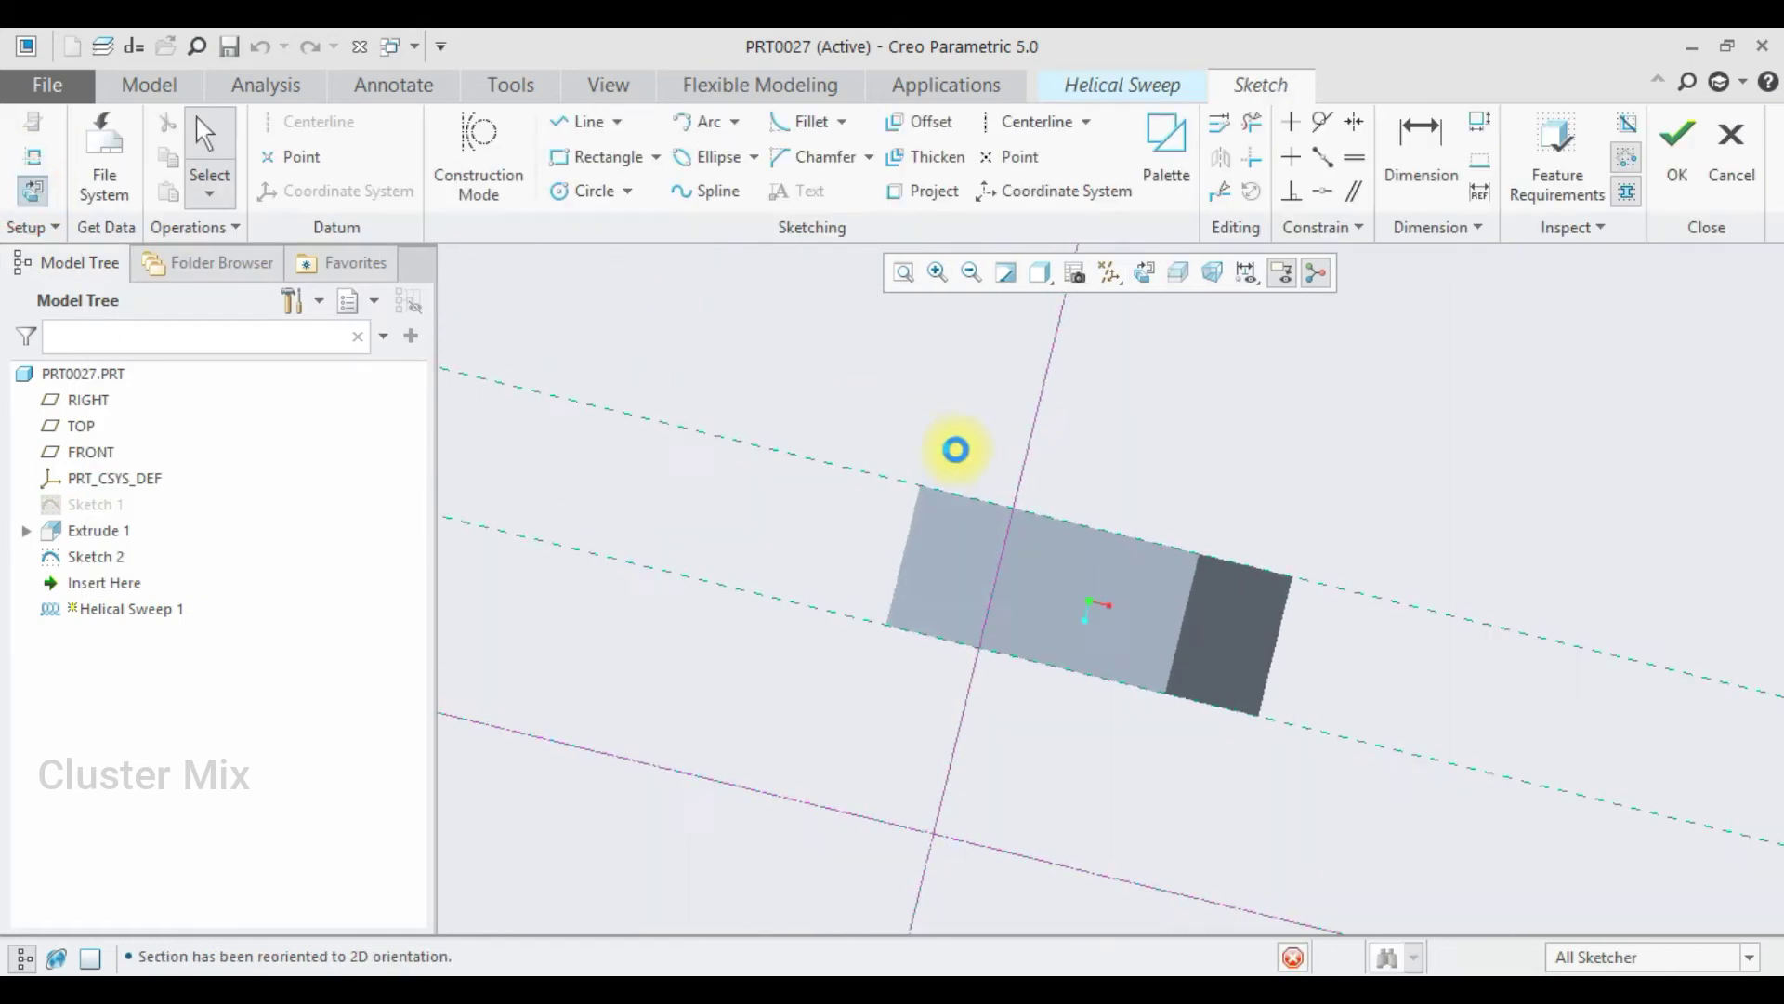
{"action": "scroll", "coordinate": [1043, 639], "scroll_direction": "up", "scroll_amount": 2}
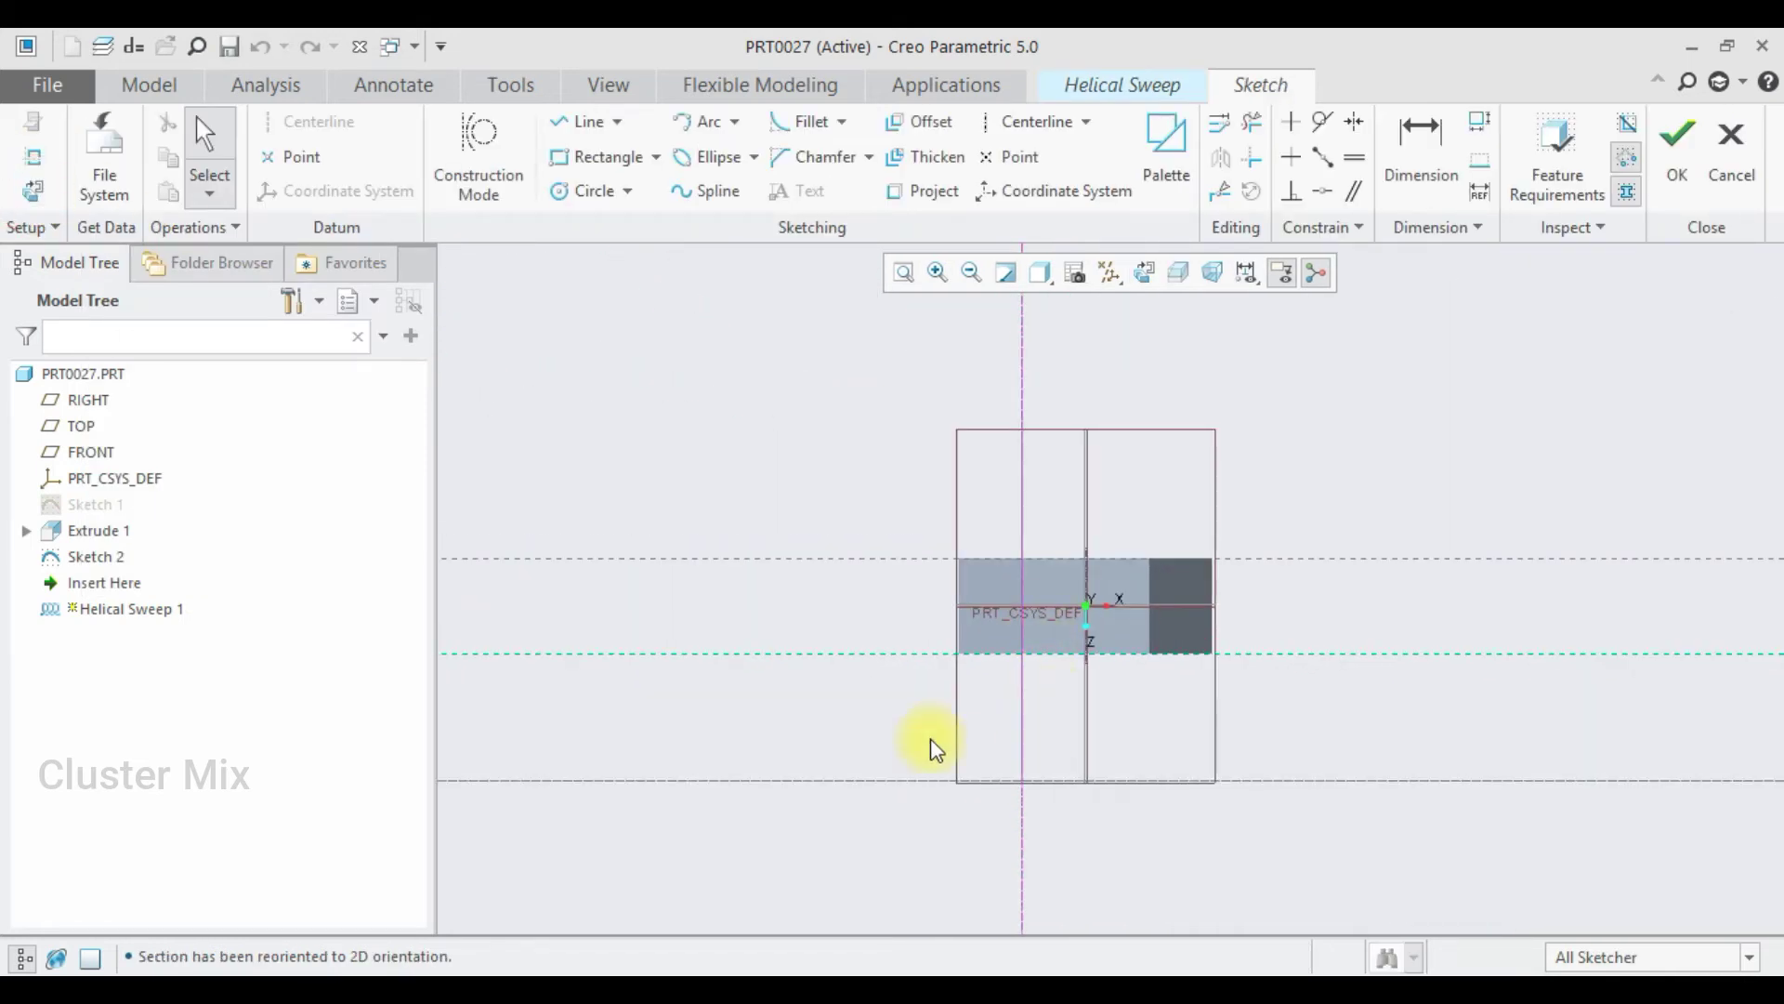
{"action": "left_click", "coordinate": [588, 191]}
{"action": "left_click", "coordinate": [1022, 783]}
{"action": "left_click", "coordinate": [1011, 760]}
{"action": "middle_click", "coordinate": [1033, 769]}
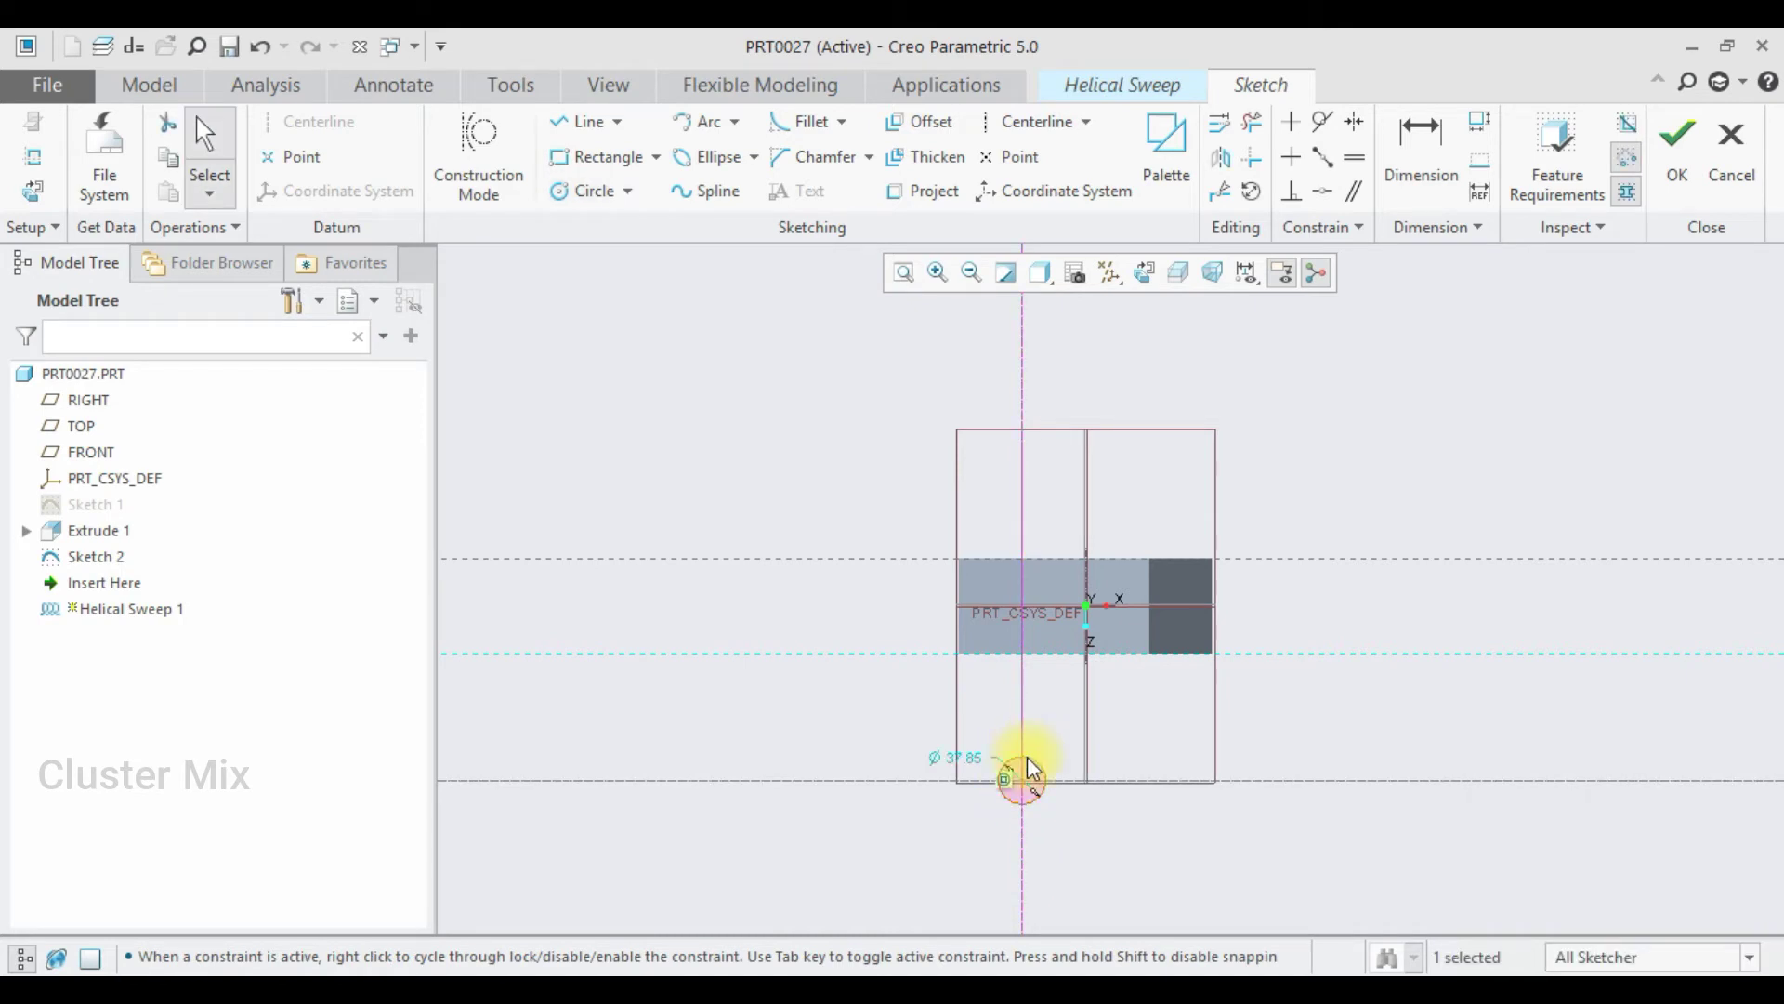
{"action": "double_click", "coordinate": [959, 757]}
{"action": "type", "text": "20"}
{"action": "key", "text": "Return"}
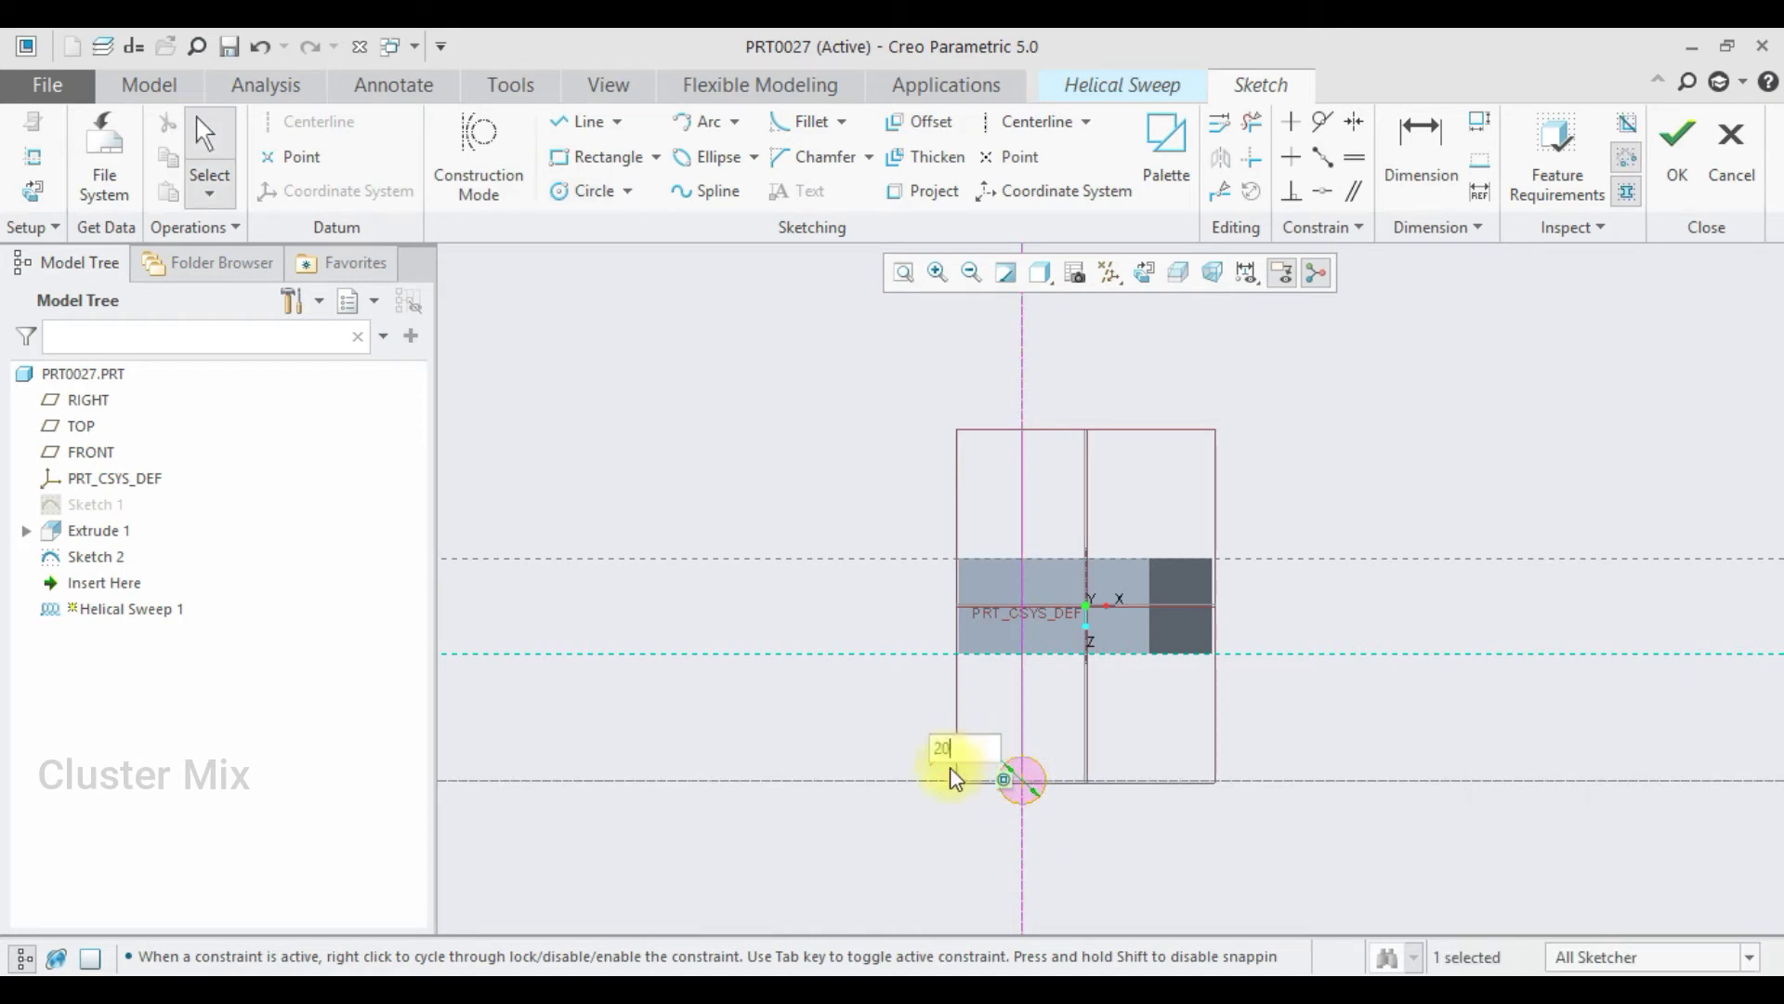
{"action": "left_click", "coordinate": [1689, 171]}
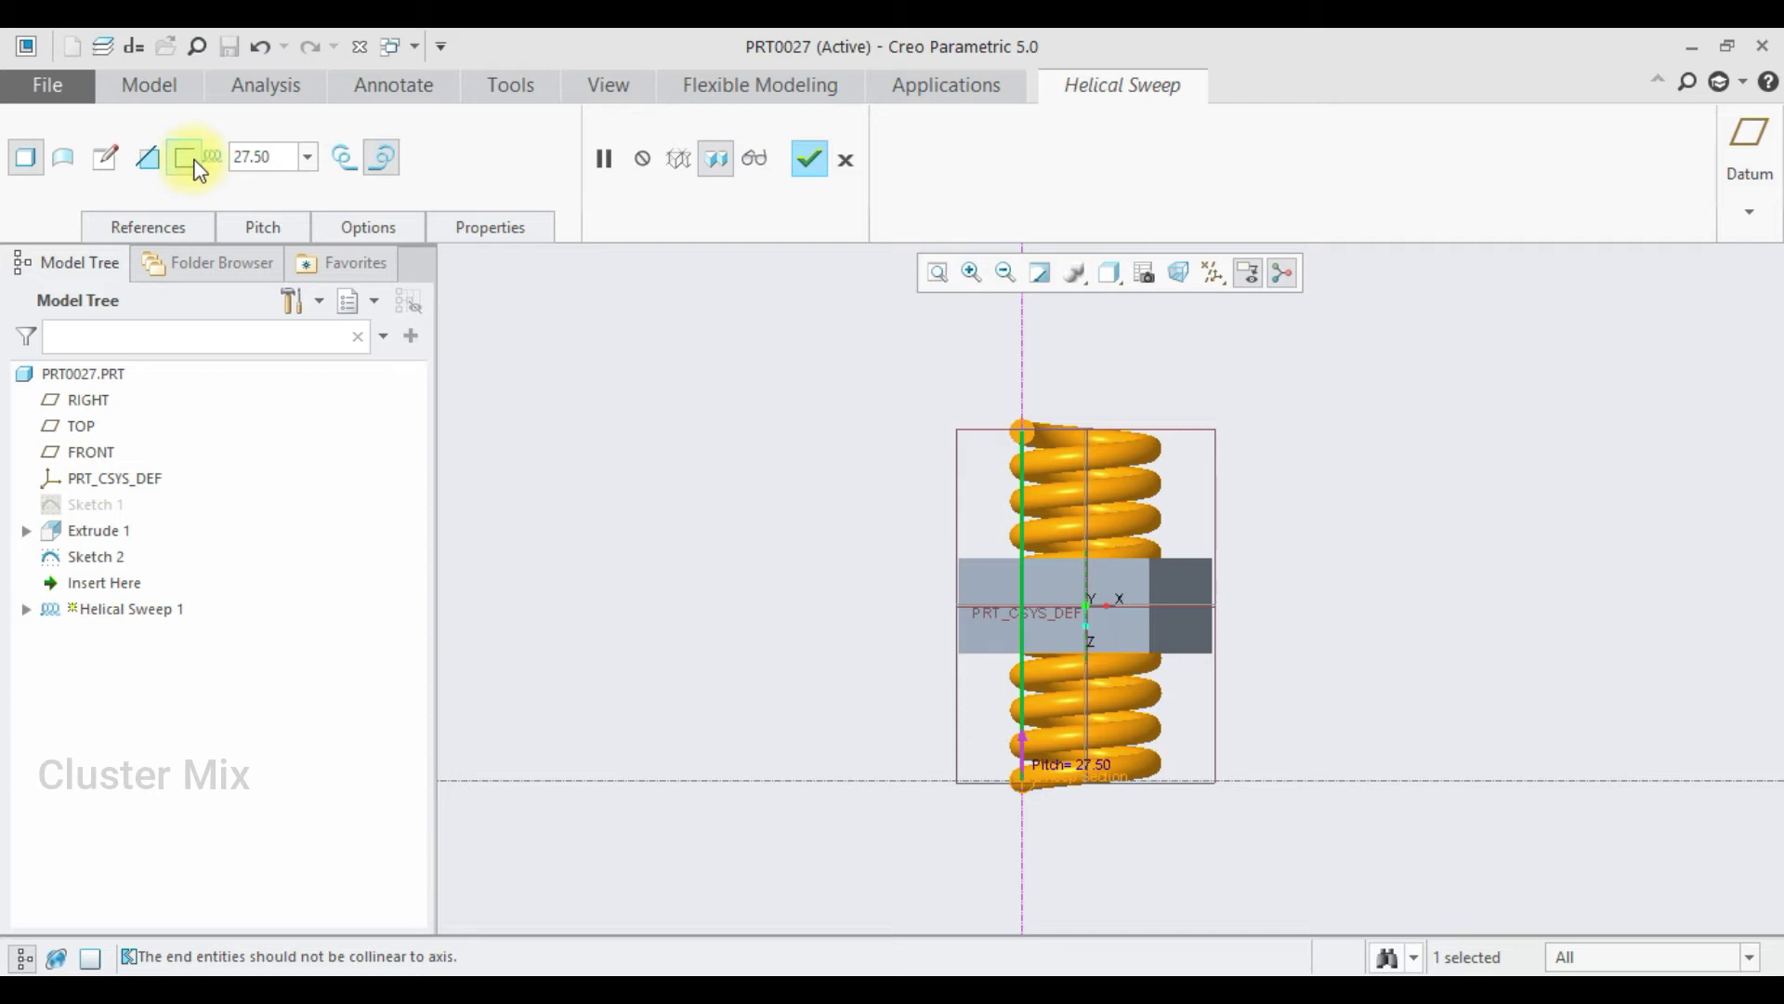
Step: Make the helical sweep remove material, set its pitch to 40 mm and accept the feature to cut the nut's internal thread
{"action": "left_click", "coordinate": [156, 167]}
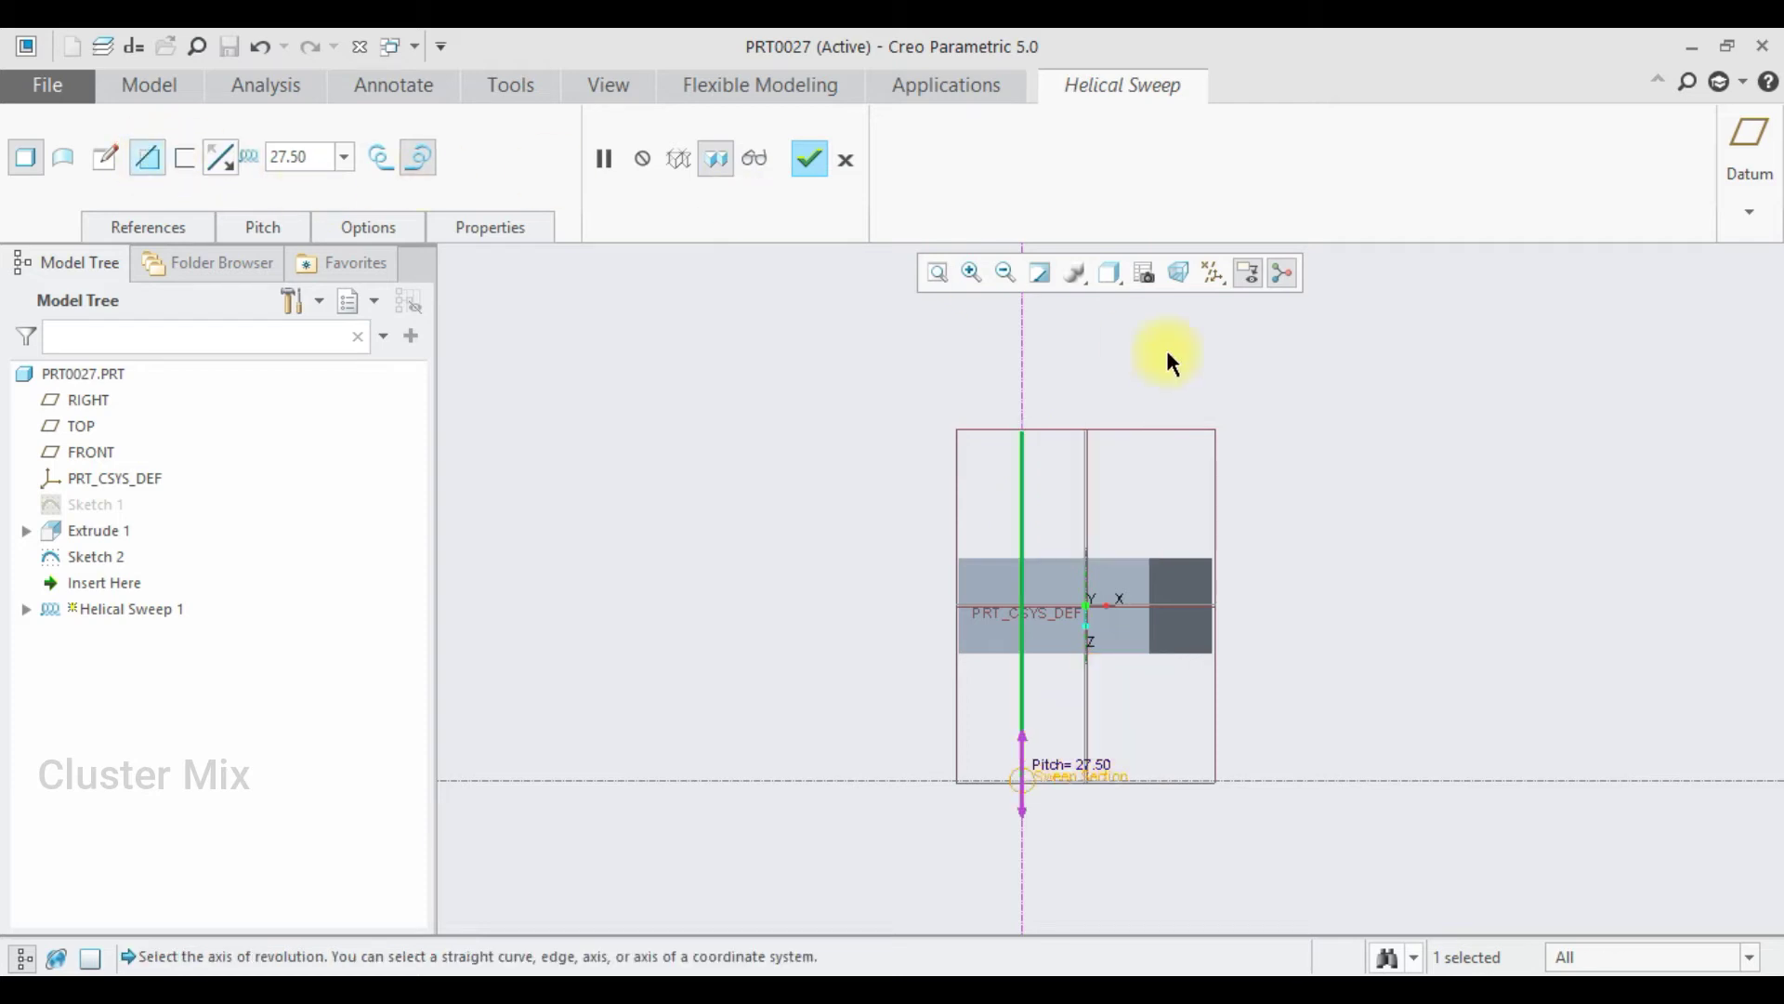
{"action": "middle_click_drag", "start_coordinate": [1207, 438], "coordinate": [1153, 529]}
{"action": "scroll", "coordinate": [1128, 548], "scroll_direction": "down", "scroll_amount": 3}
{"action": "scroll", "coordinate": [1134, 546], "scroll_direction": "up", "scroll_amount": 2}
{"action": "left_click_drag", "start_coordinate": [313, 157], "coordinate": [257, 147]}
{"action": "type", "text": "40"}
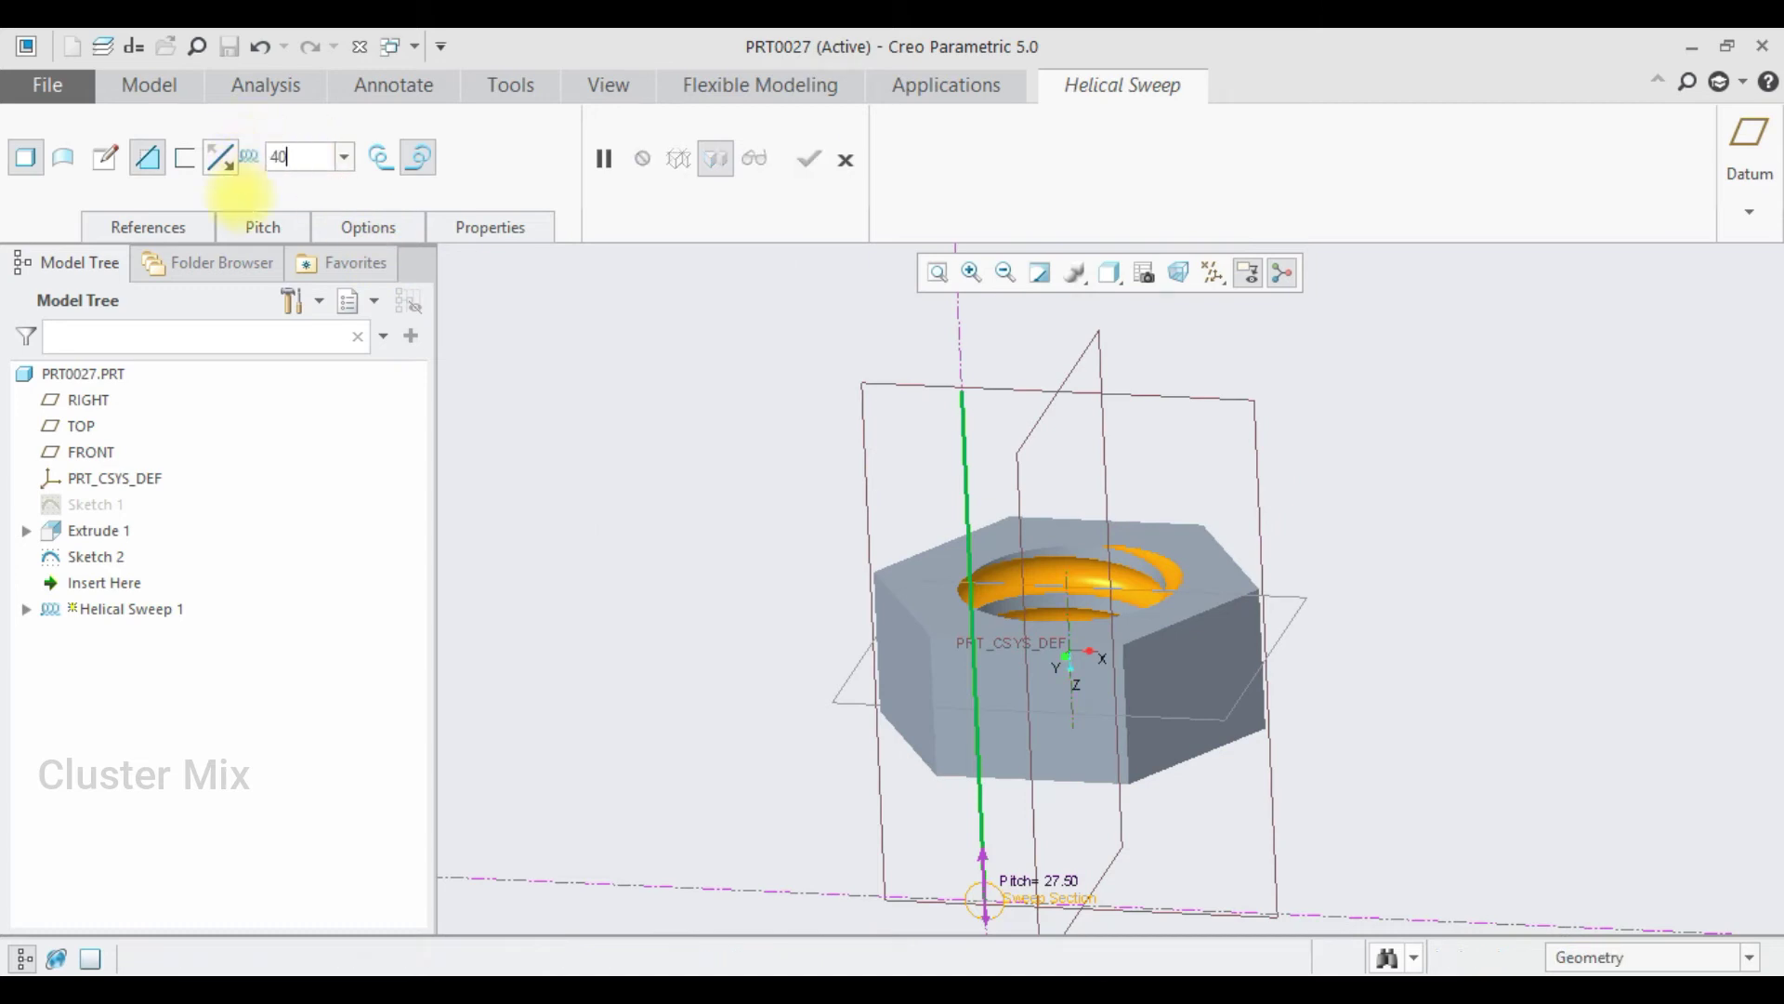
{"action": "key", "text": "Return"}
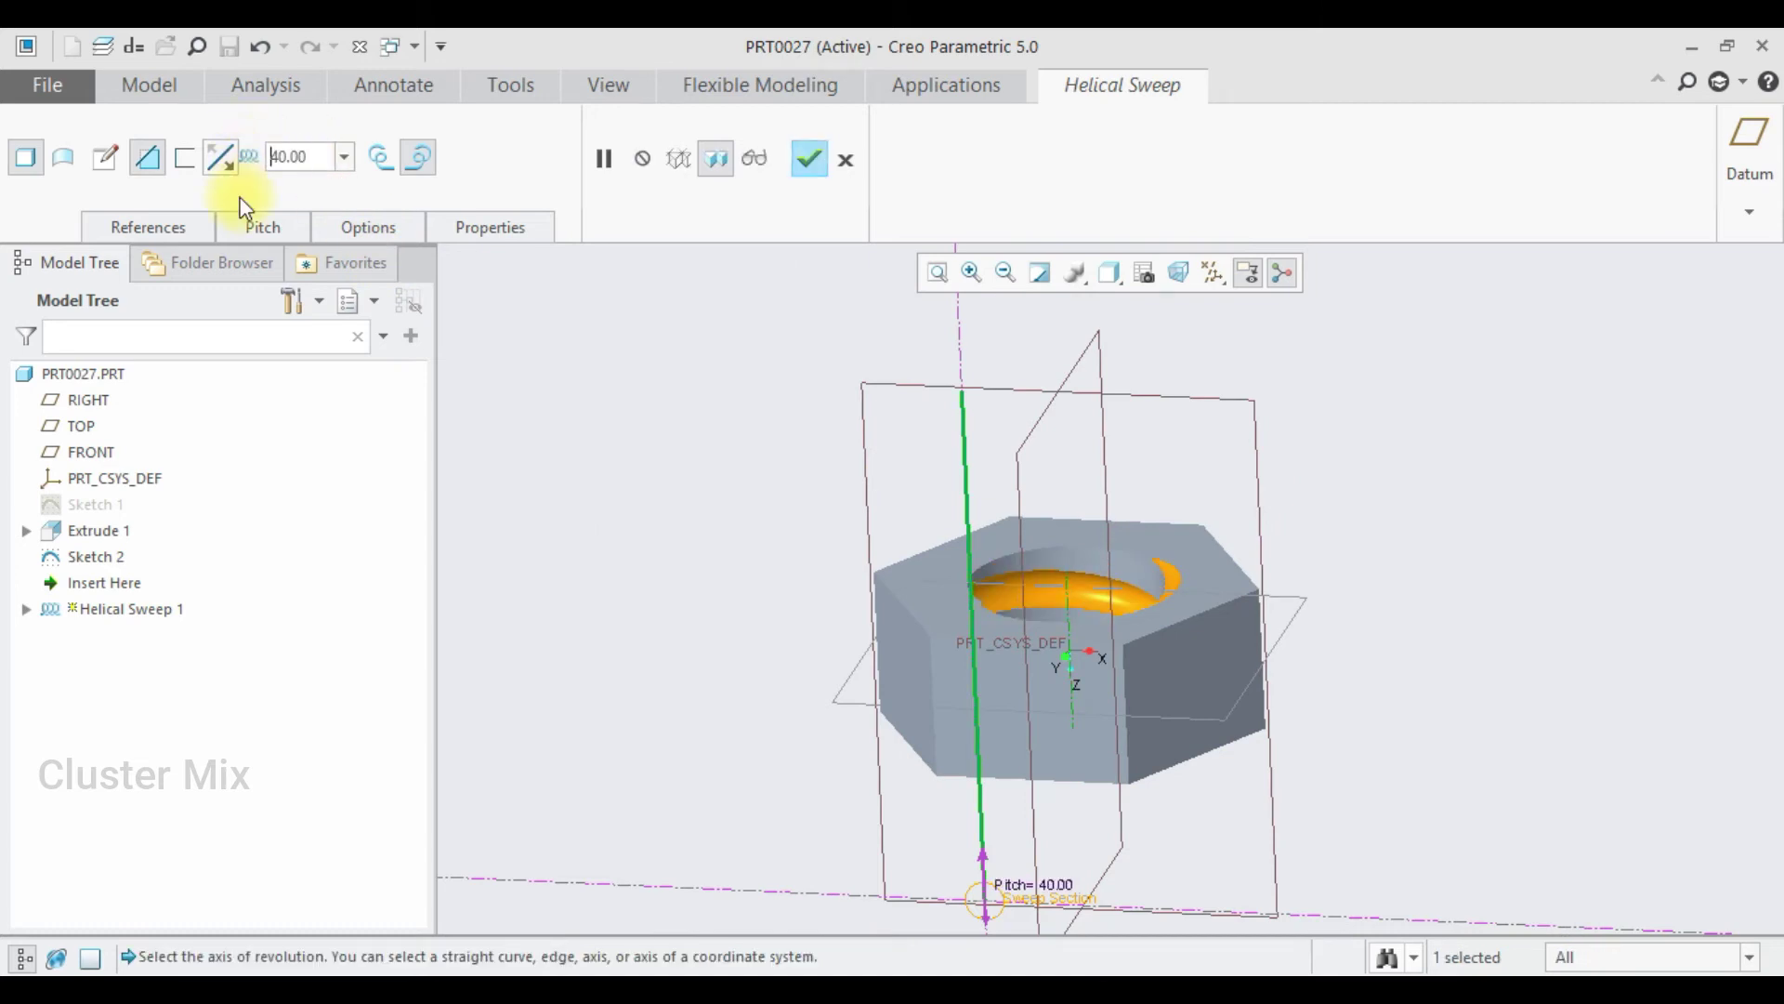
{"action": "left_click", "coordinate": [807, 160]}
Step: Create a datum point where the thread groove meets the bore edge on the nut's end face
{"action": "scroll", "coordinate": [1366, 533], "scroll_direction": "up", "scroll_amount": 3}
{"action": "scroll", "coordinate": [1254, 554], "scroll_direction": "down", "scroll_amount": 2}
{"action": "mouse_move", "coordinate": [1310, 470]}
{"action": "middle_mouse_down"}
{"action": "mouse_move", "coordinate": [1211, 478]}
{"action": "mouse_move", "coordinate": [1366, 630]}
{"action": "middle_mouse_up"}
{"action": "left_click", "coordinate": [1664, 953]}
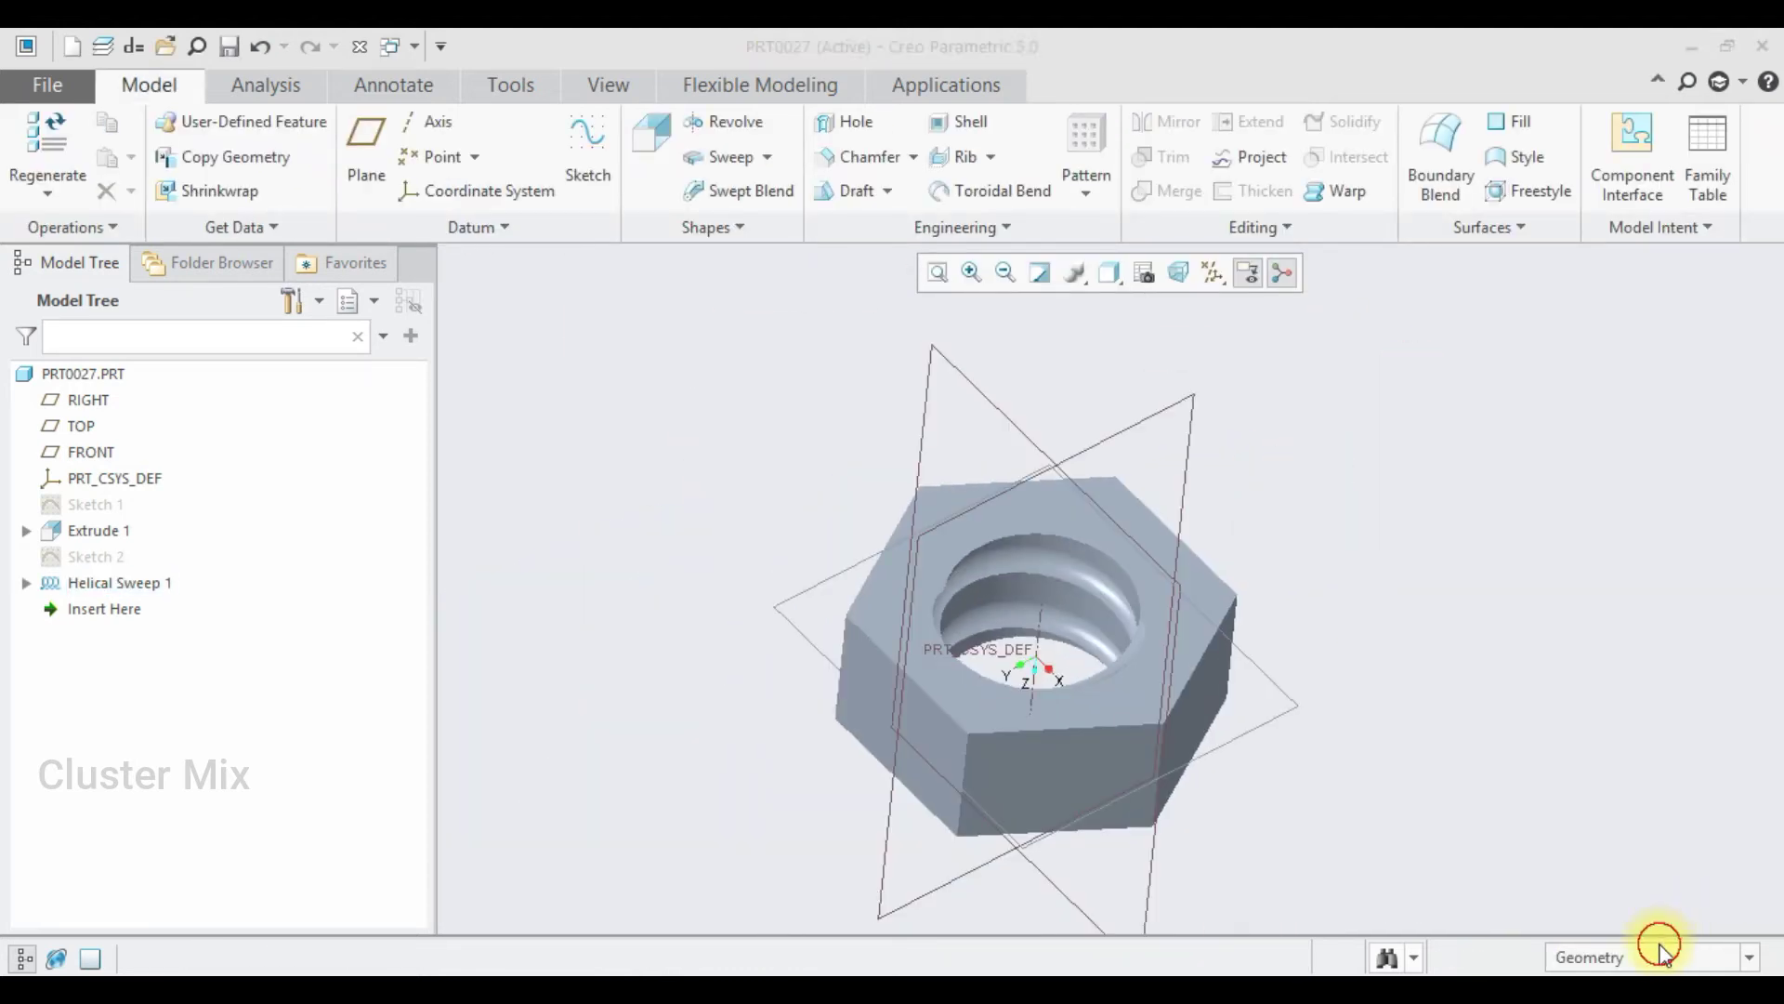
{"action": "middle_click_drag", "start_coordinate": [1646, 931], "coordinate": [1654, 924]}
{"action": "left_click", "coordinate": [429, 157]}
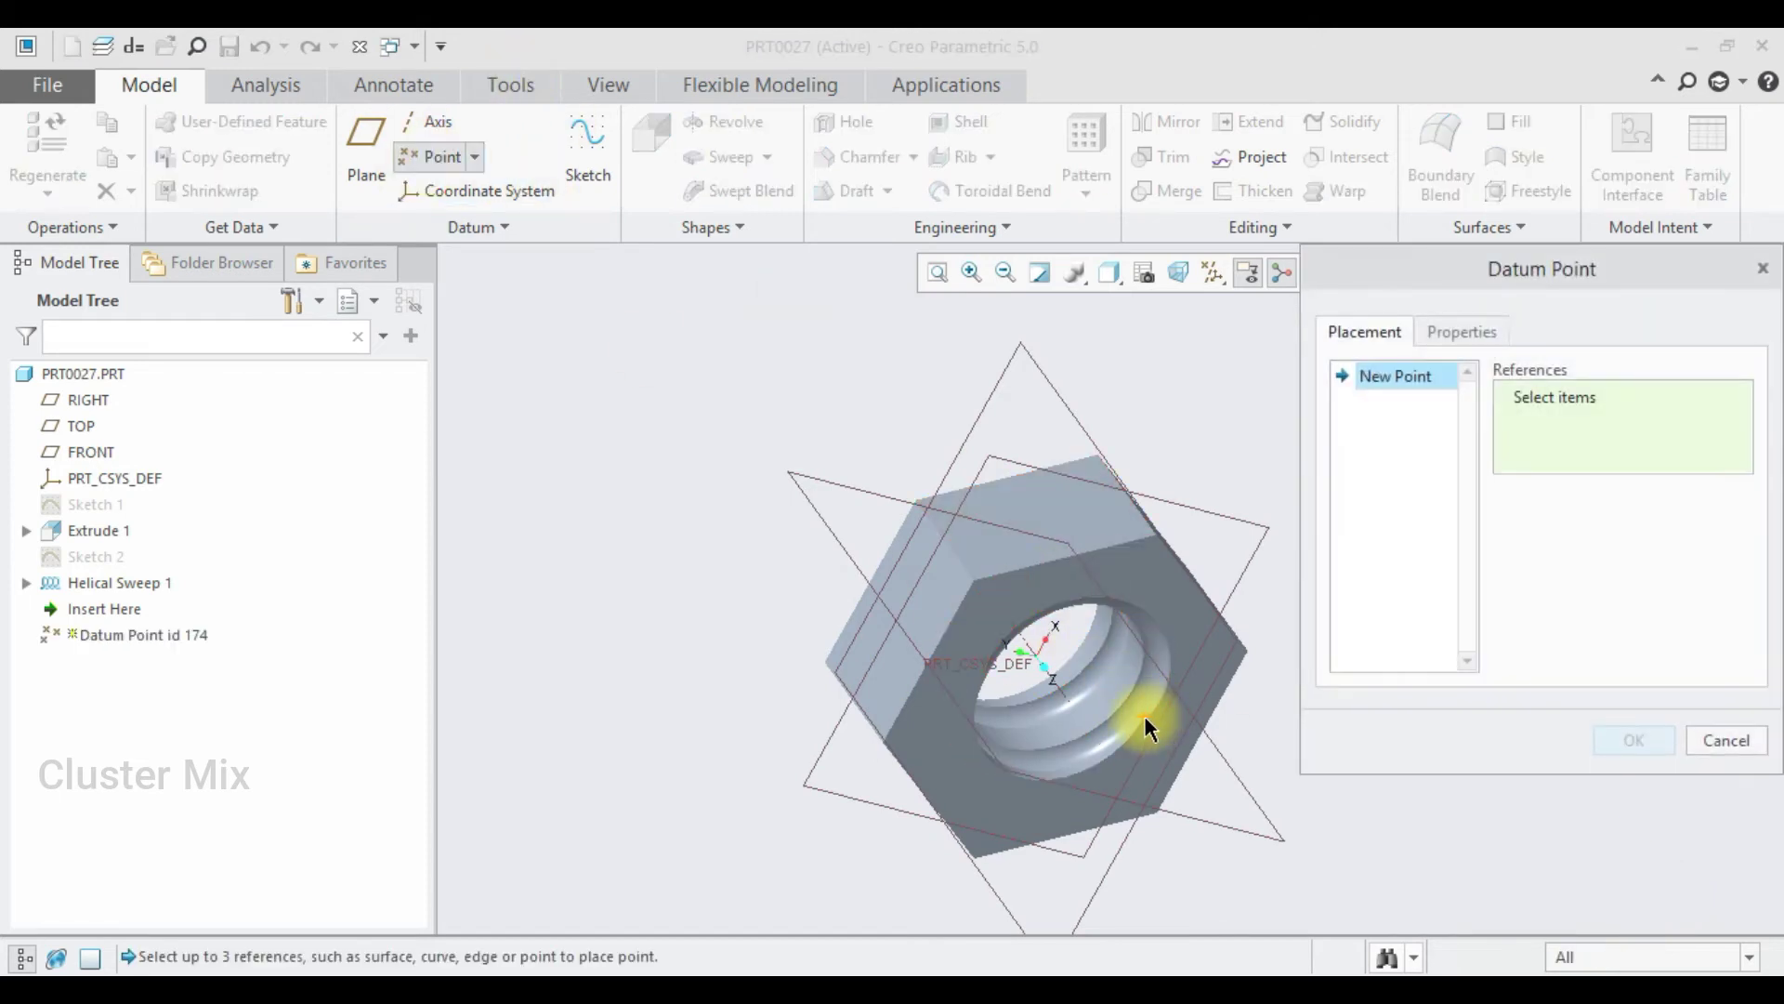
{"action": "left_click", "coordinate": [1147, 716]}
{"action": "left_click", "coordinate": [1634, 740]}
{"action": "left_click", "coordinate": [1573, 638]}
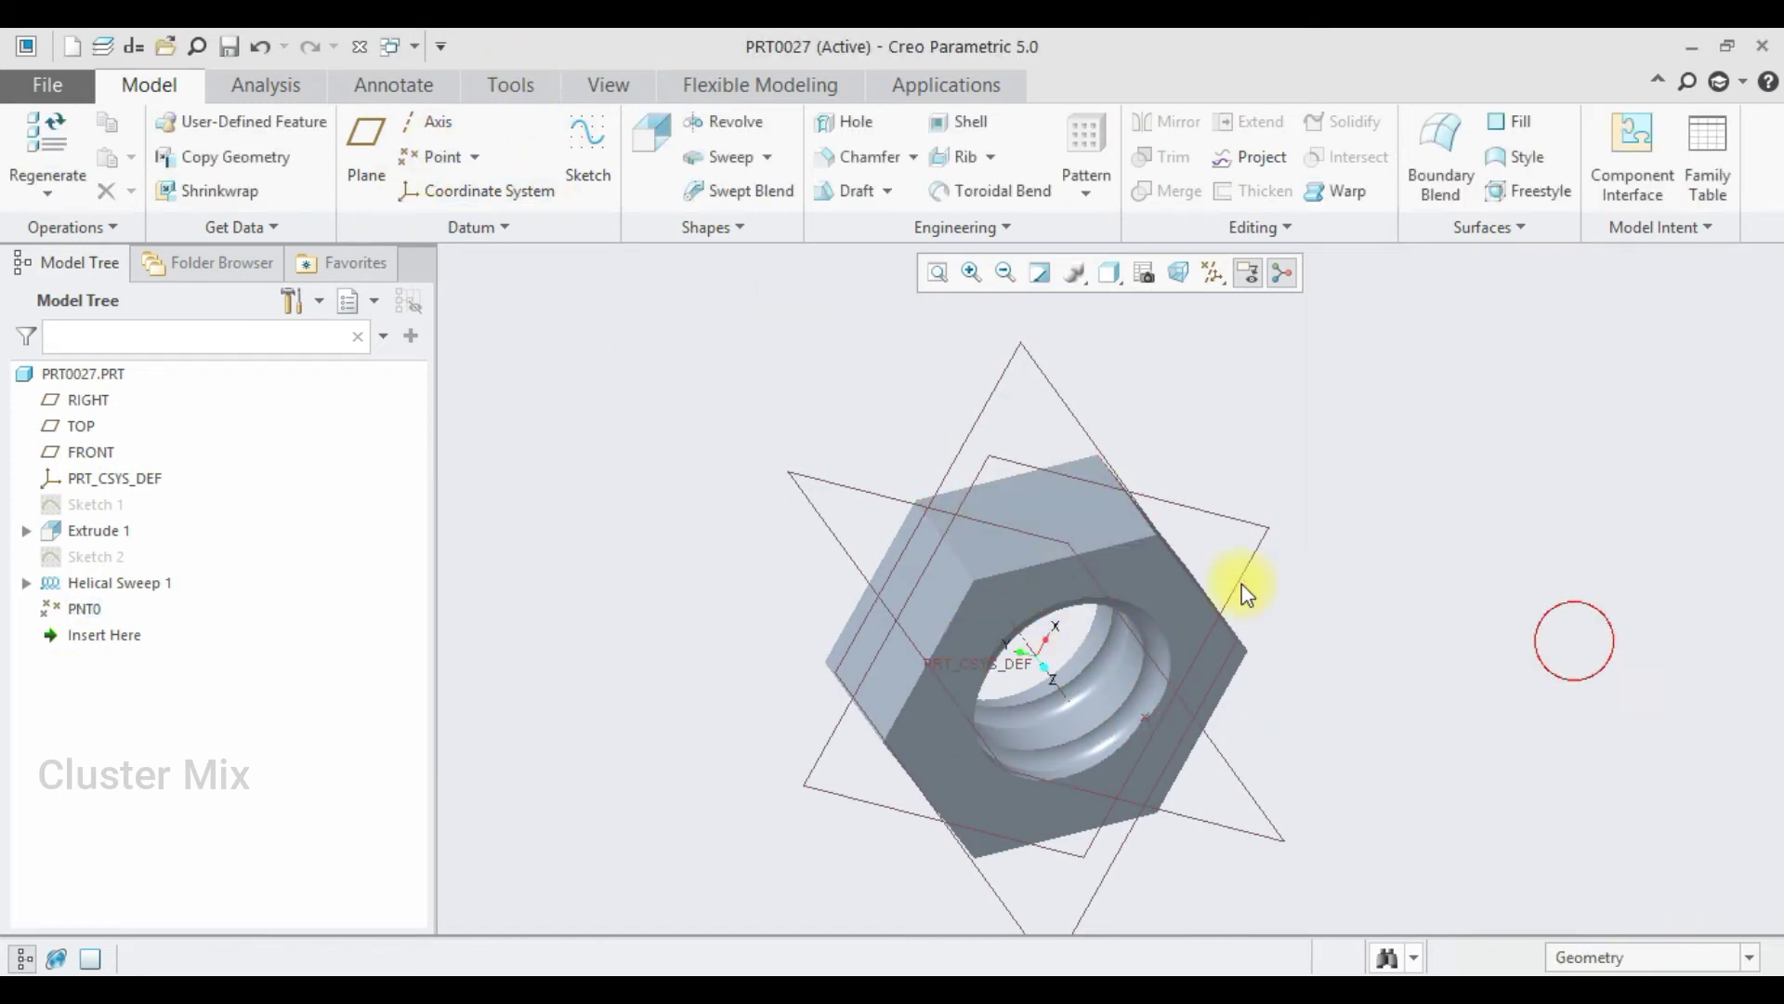
Step: Save a copy of the nut part as nutprt in the boltnut mechanism folder on the Desktop
{"action": "scroll", "coordinate": [1023, 358], "scroll_direction": "down", "scroll_amount": 2}
{"action": "scroll", "coordinate": [1078, 410], "scroll_direction": "up", "scroll_amount": 2}
{"action": "left_click", "coordinate": [42, 87]}
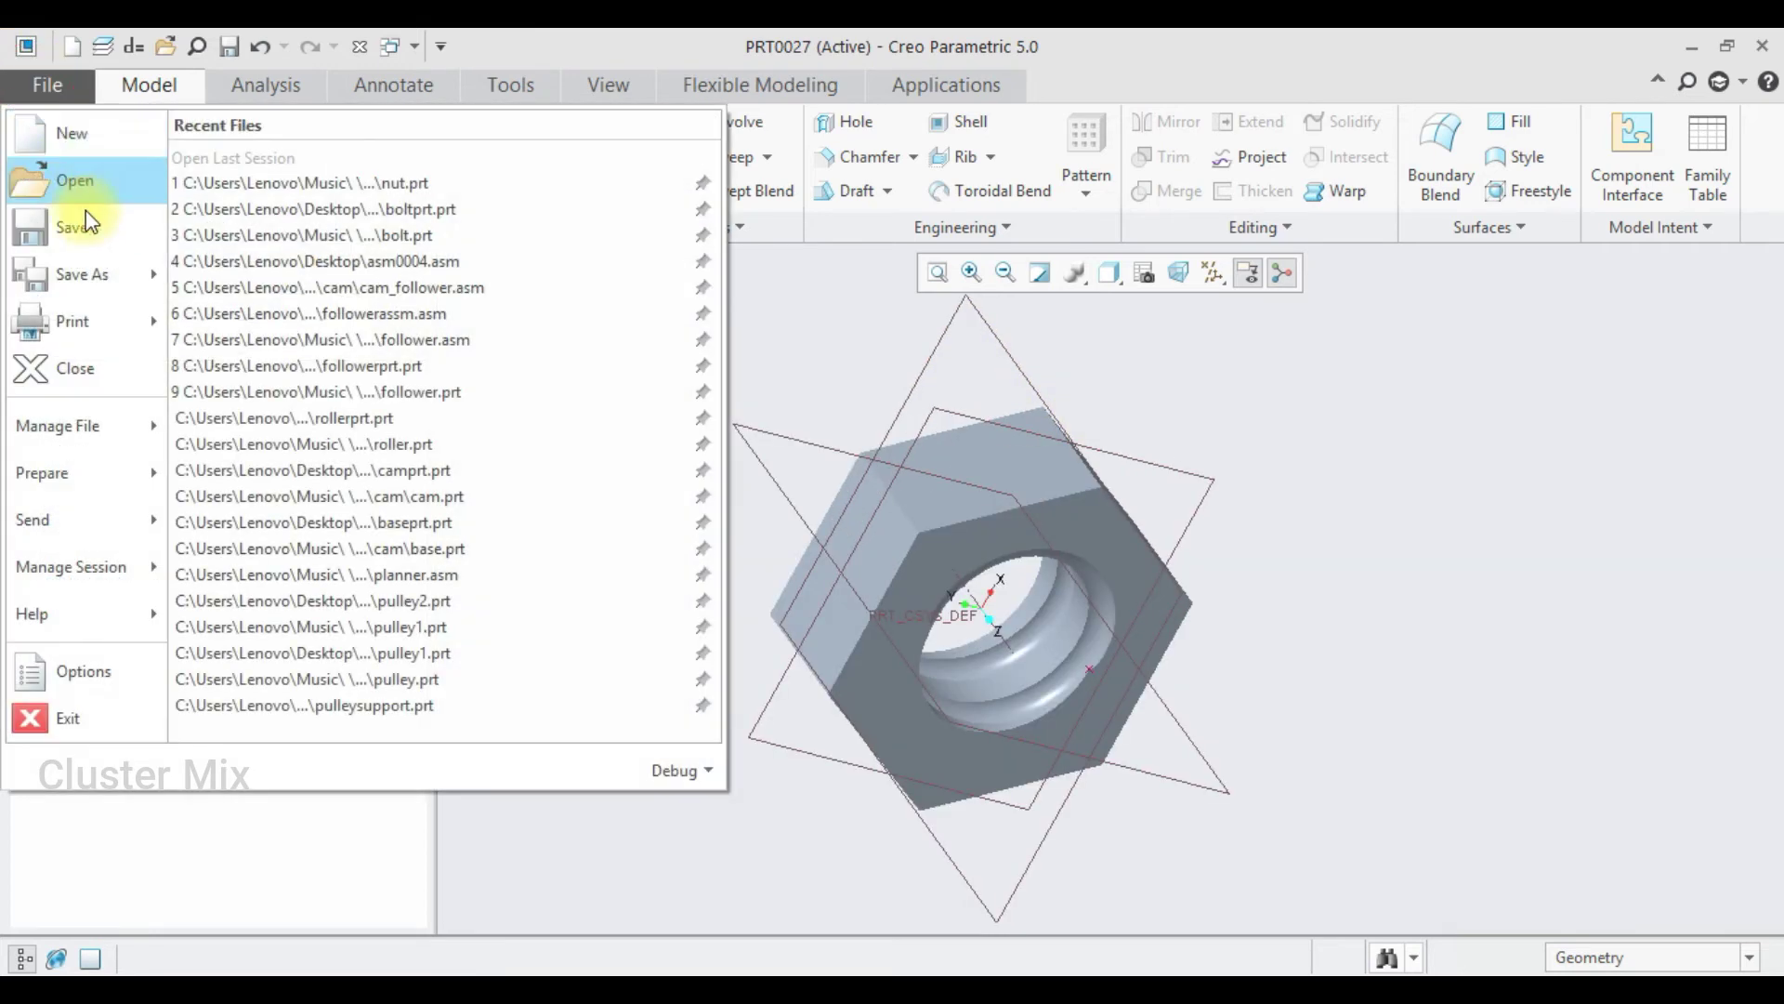
{"action": "mouse_move", "coordinate": [78, 275]}
{"action": "left_click", "coordinate": [277, 172]}
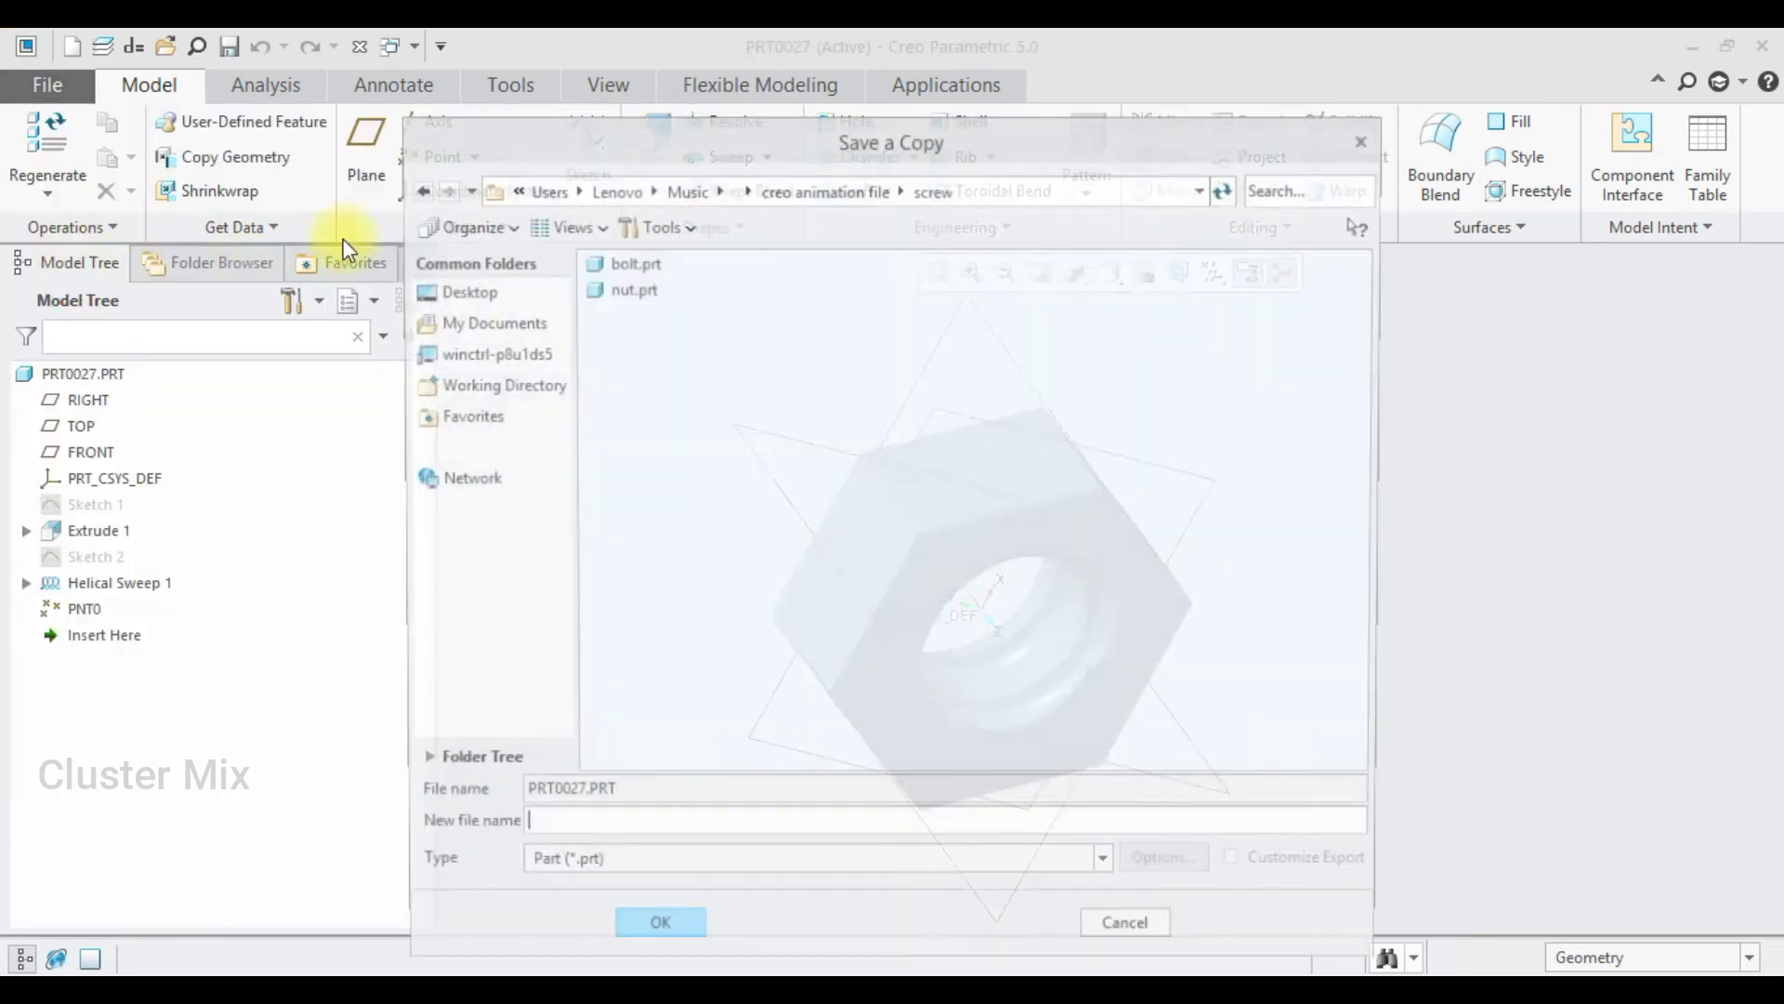
{"action": "left_click", "coordinate": [521, 294]}
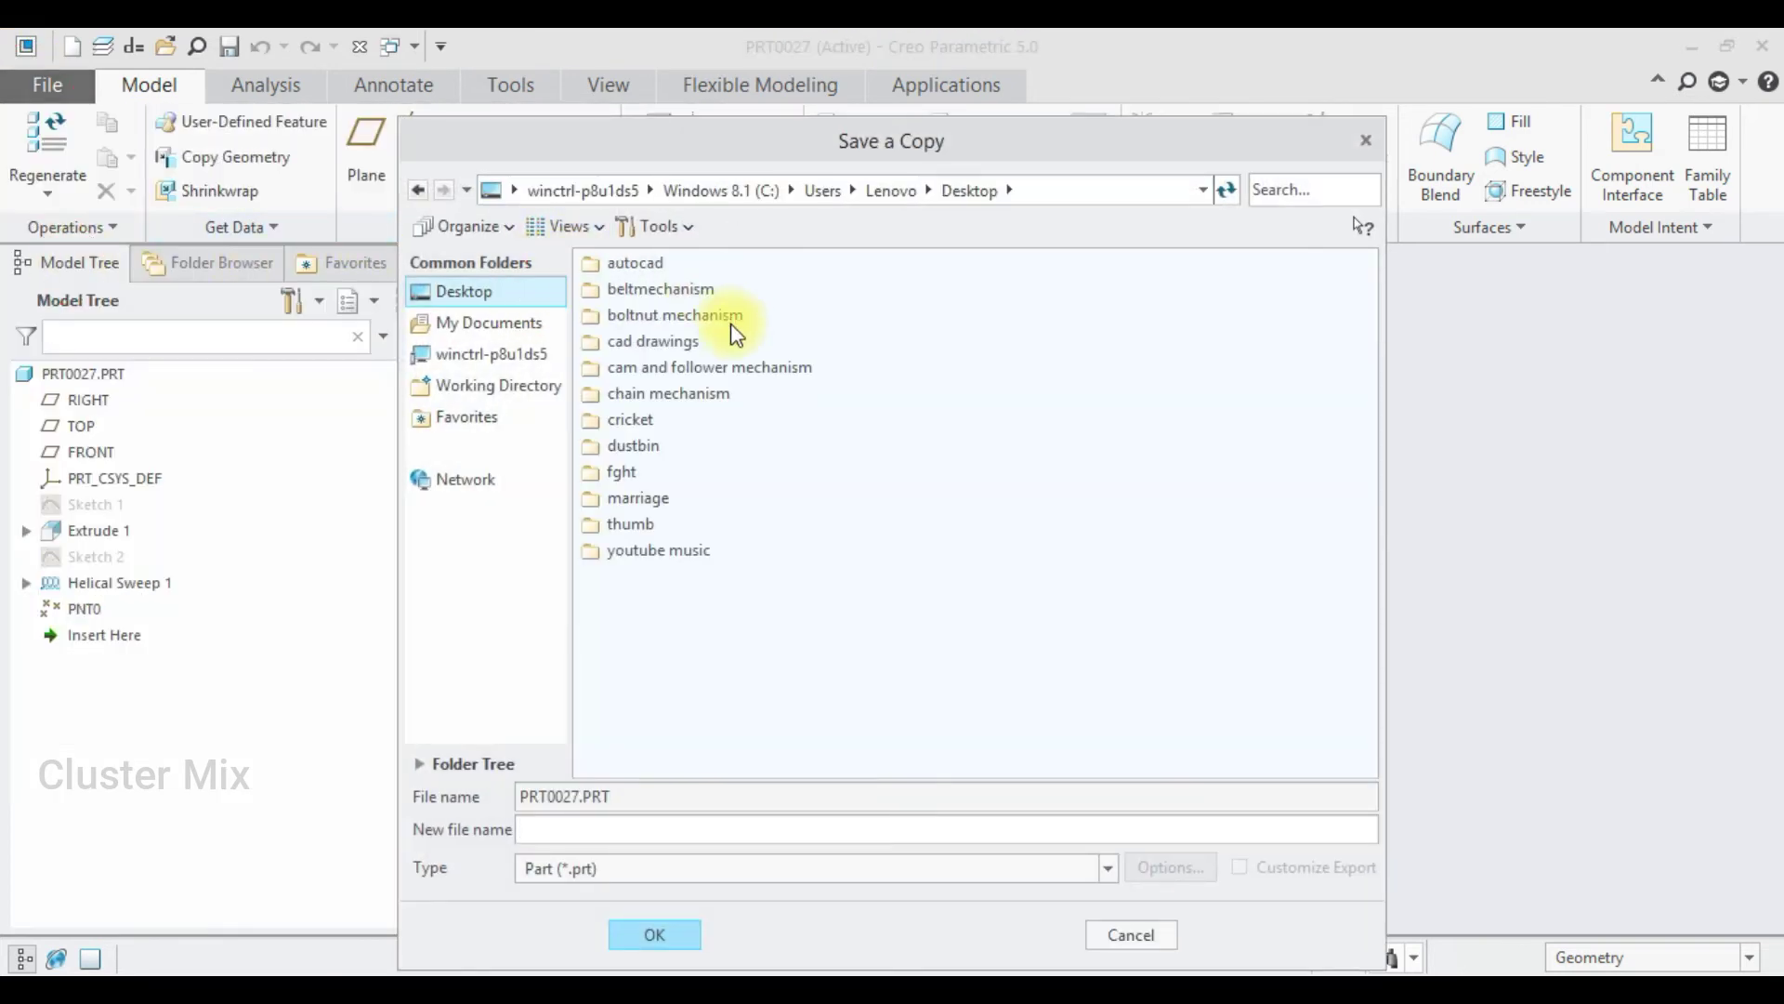
{"action": "double_click", "coordinate": [677, 317]}
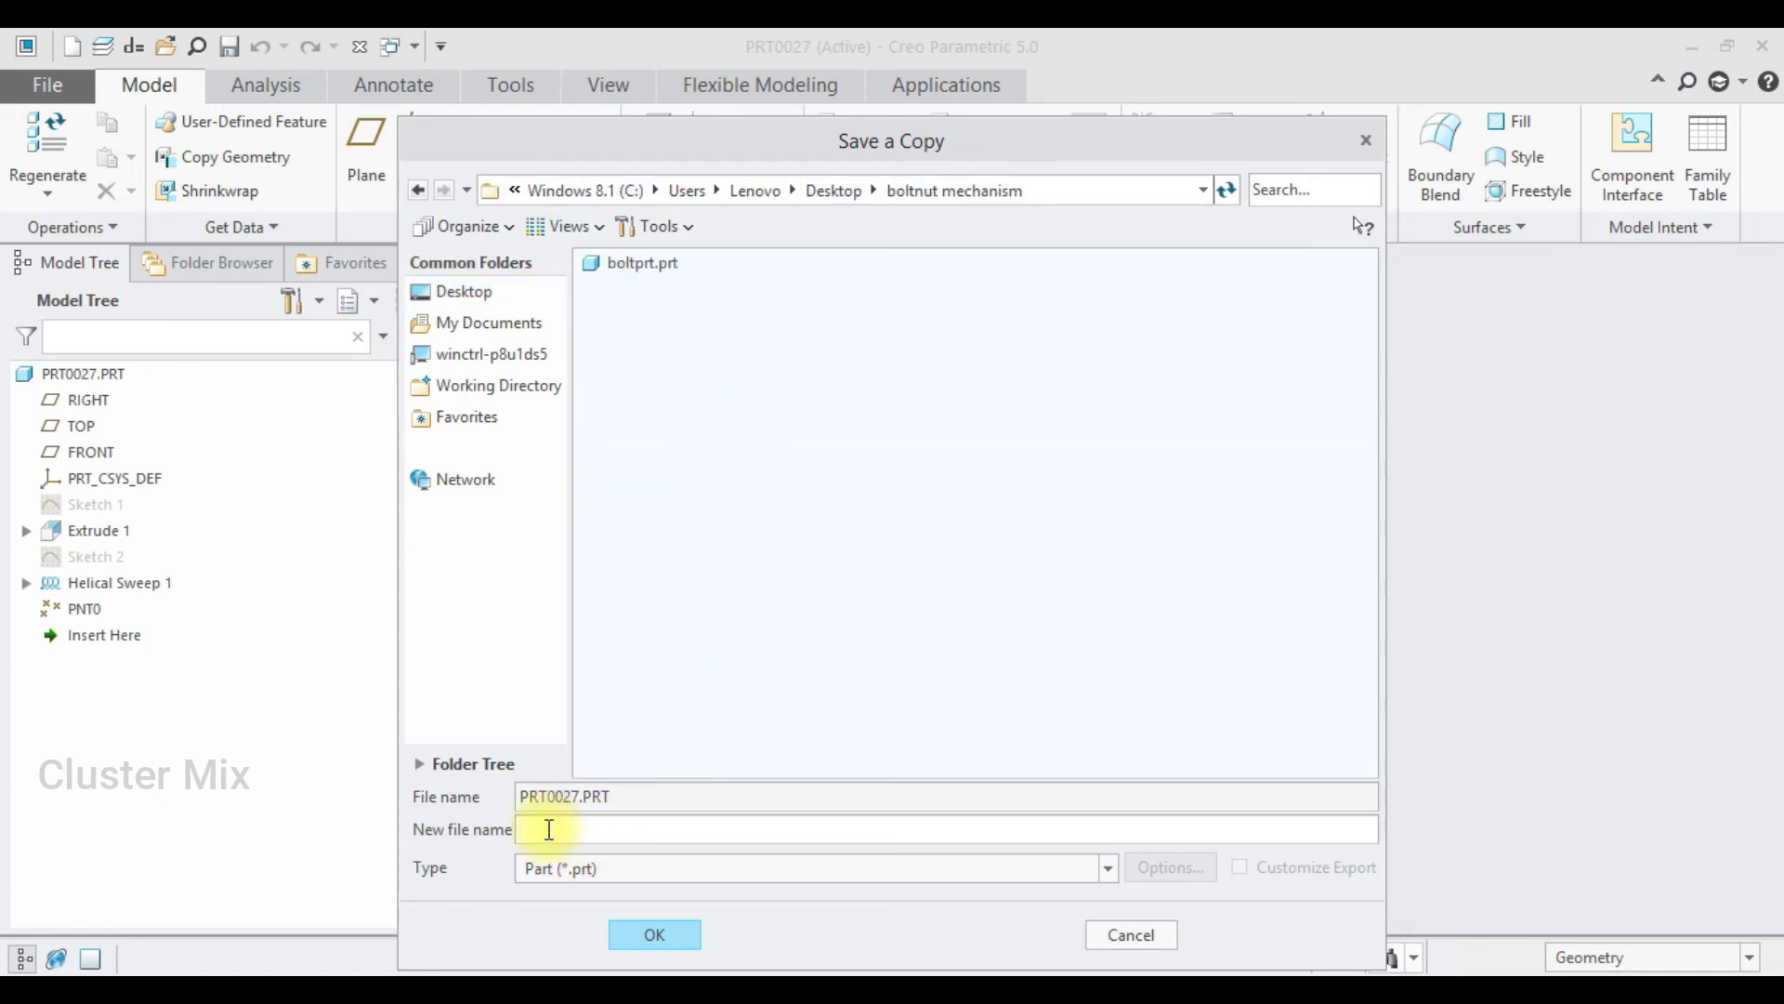
{"action": "type", "text": "tprt"}
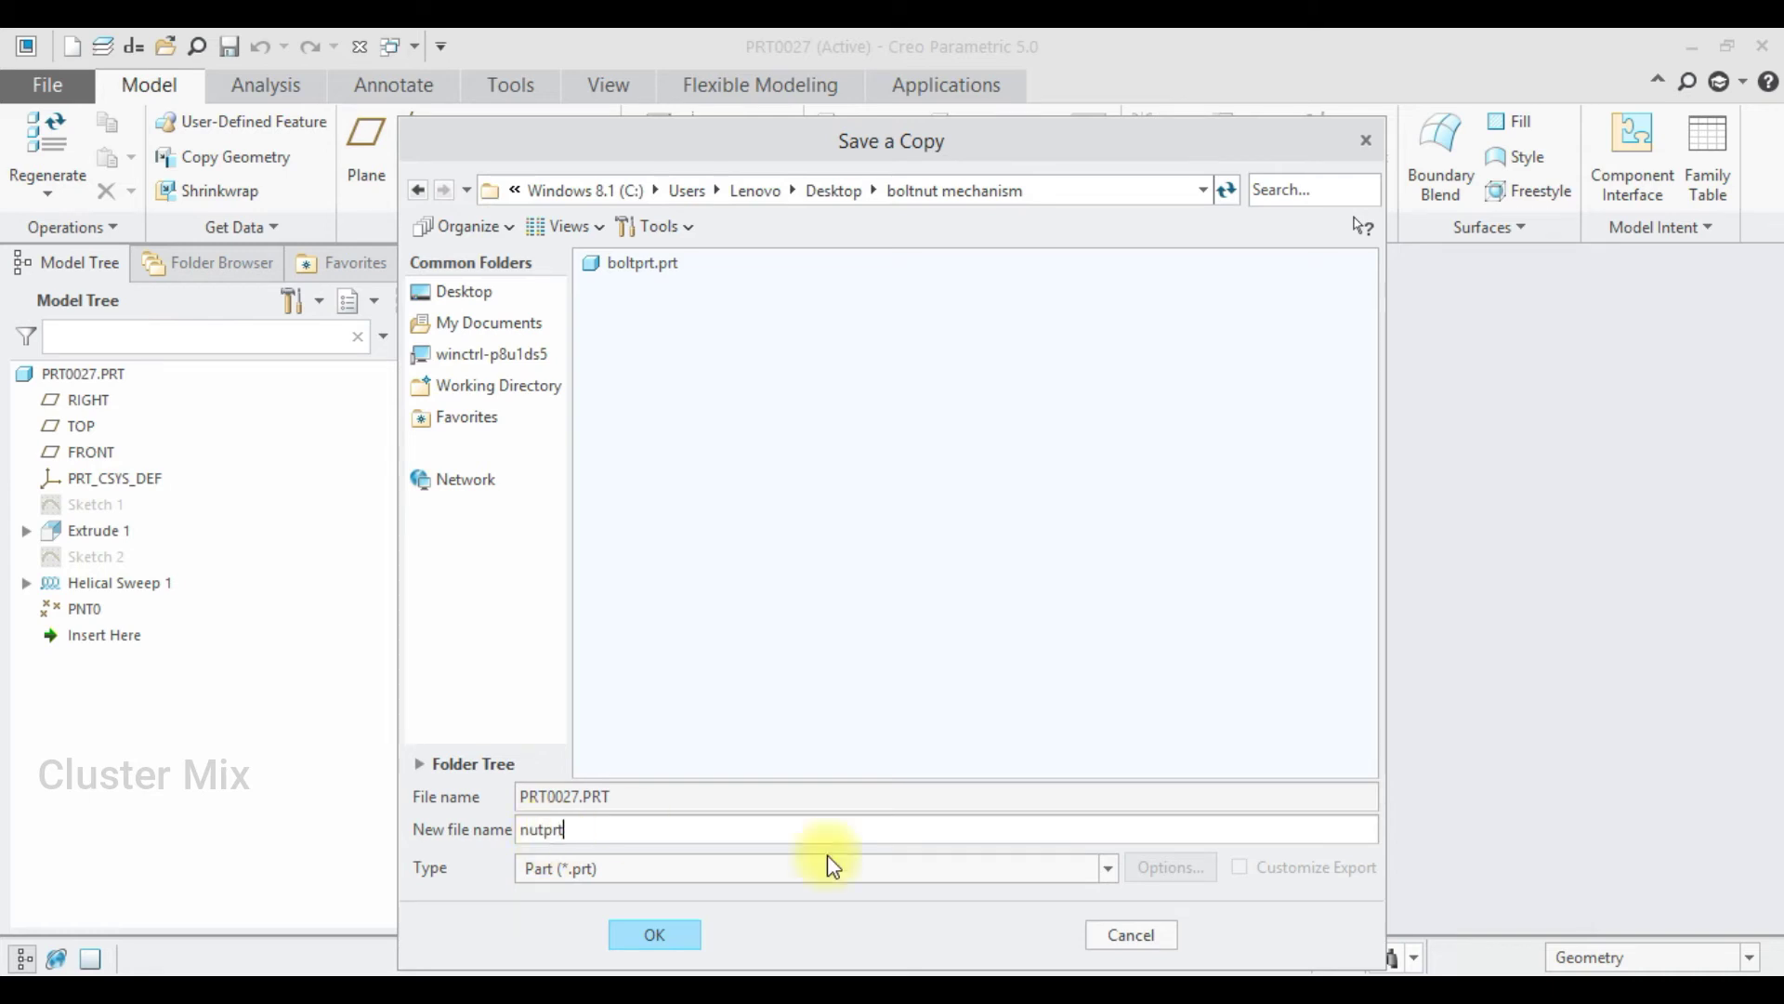
{"action": "left_click", "coordinate": [692, 934]}
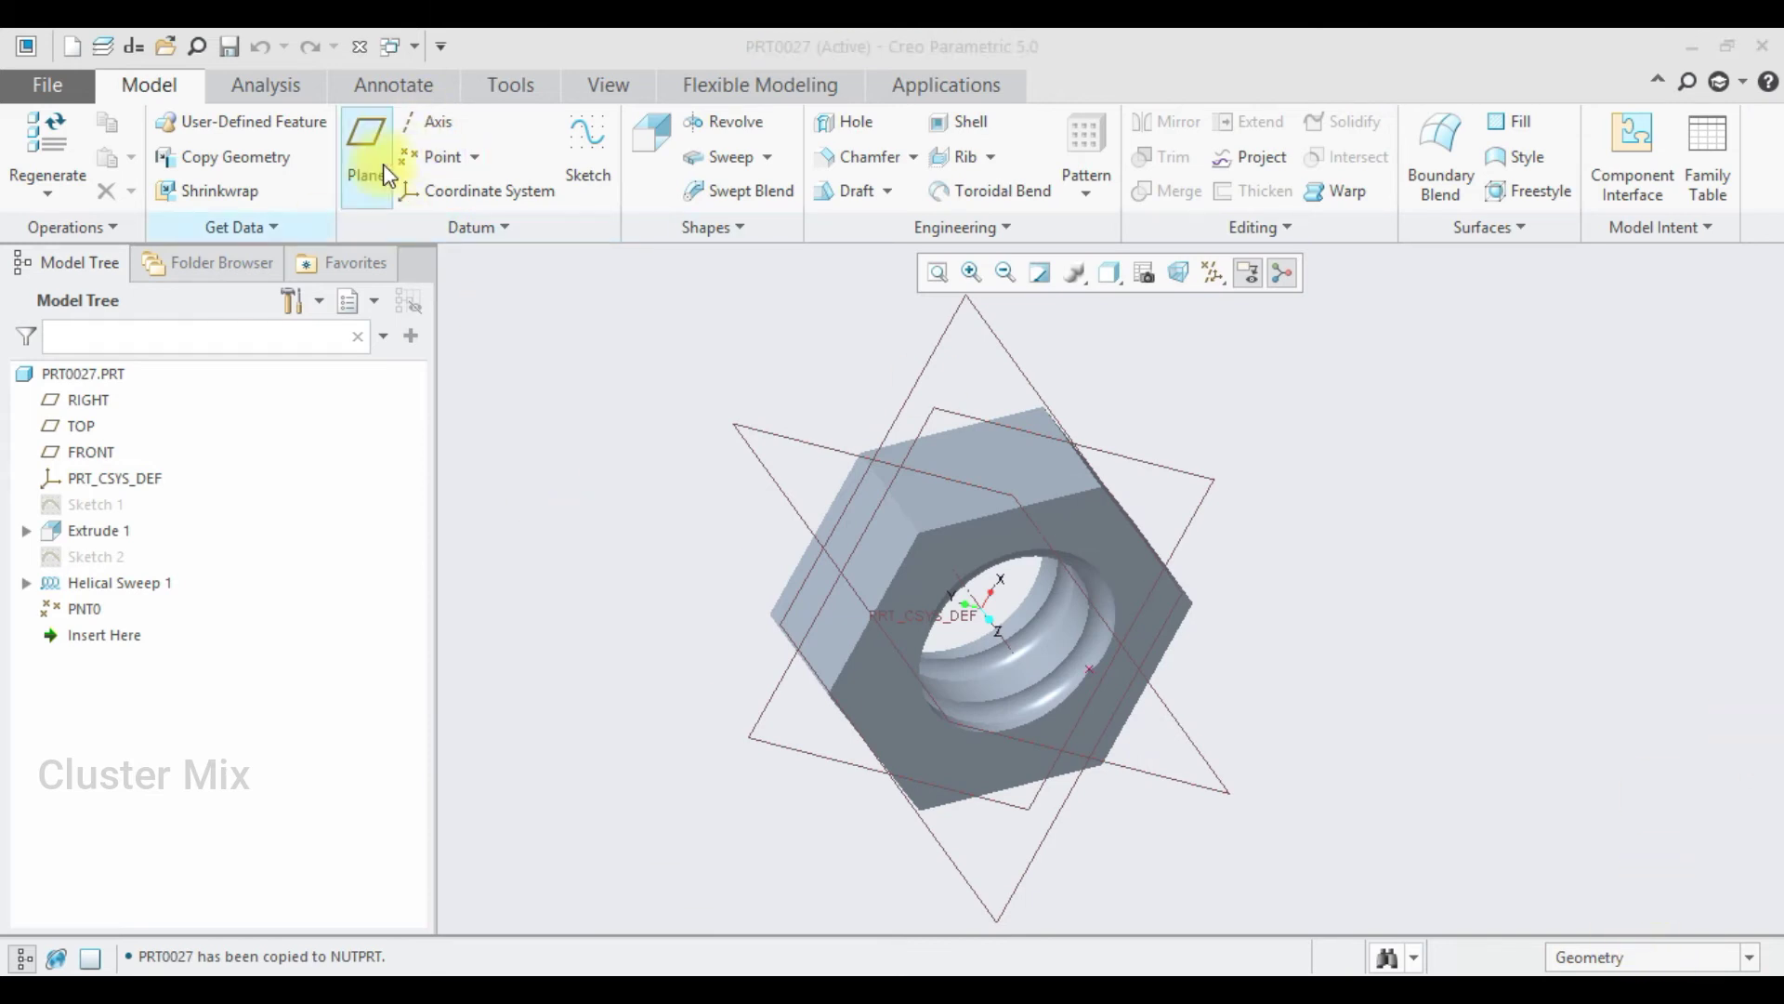
Step: Close the nut part and create a new assembly, choosing its template instead of using the default one
{"action": "left_click", "coordinate": [360, 46]}
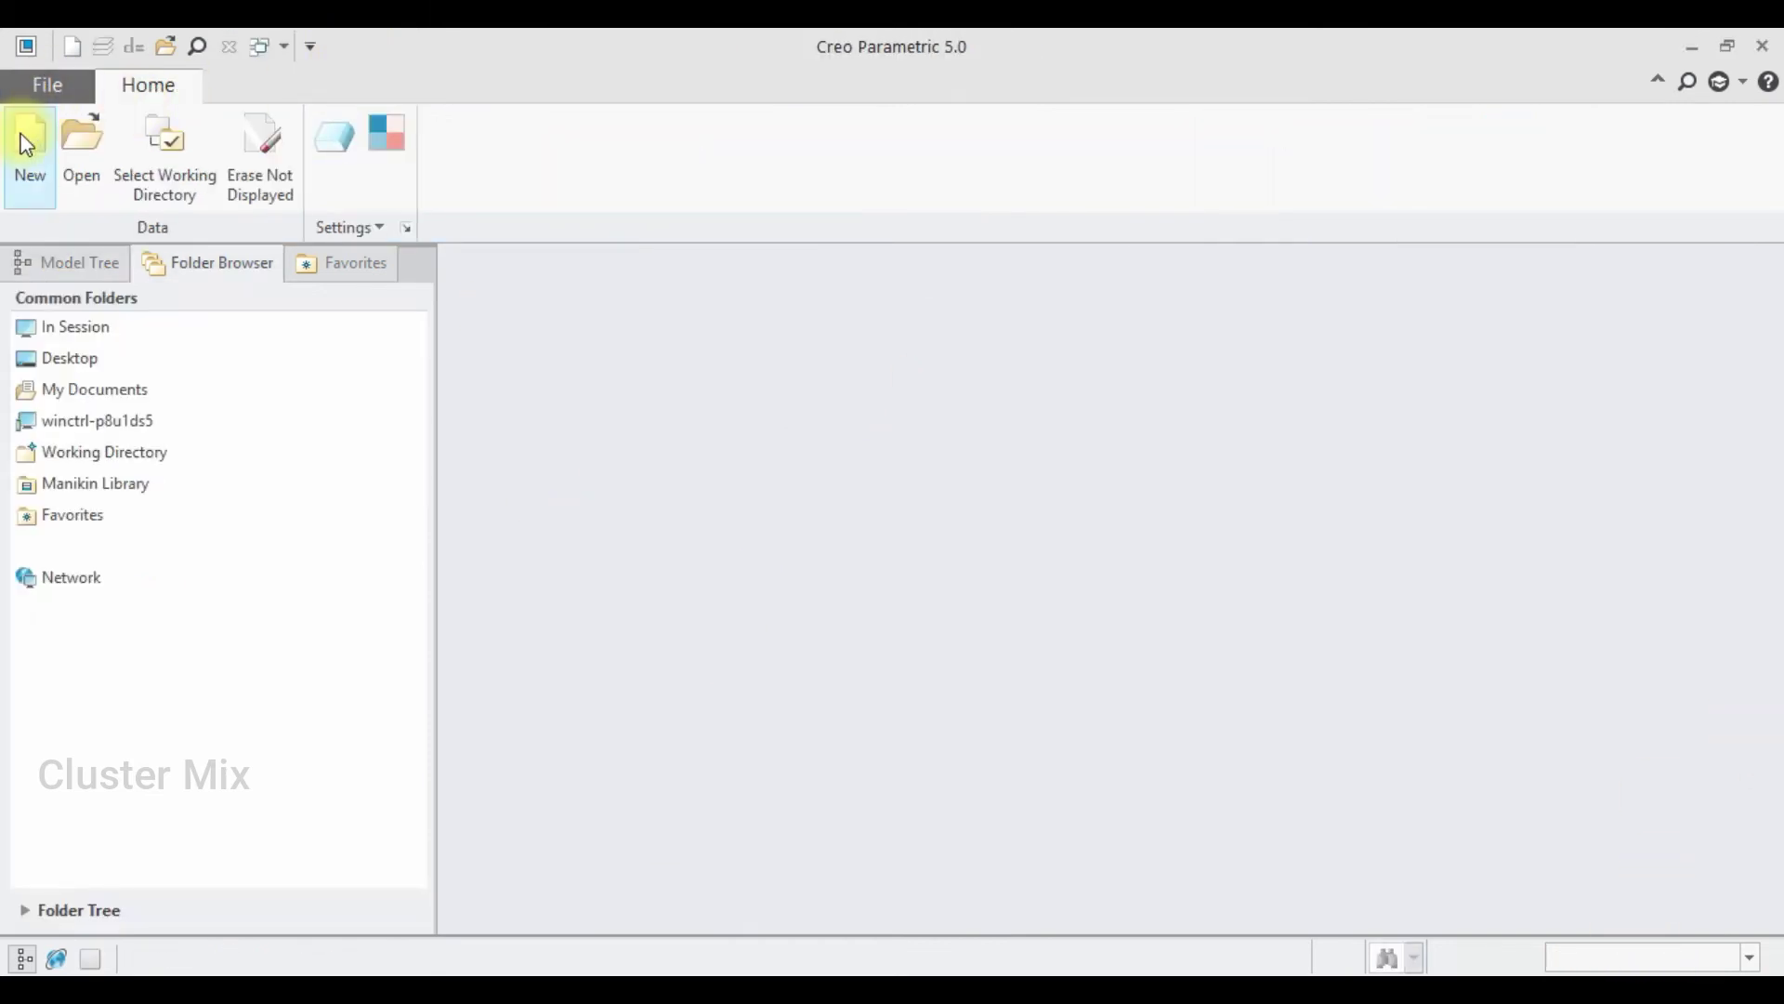
{"action": "left_click", "coordinate": [27, 144]}
{"action": "left_click", "coordinate": [681, 461]}
{"action": "left_click", "coordinate": [734, 749]}
{"action": "left_click", "coordinate": [1042, 805]}
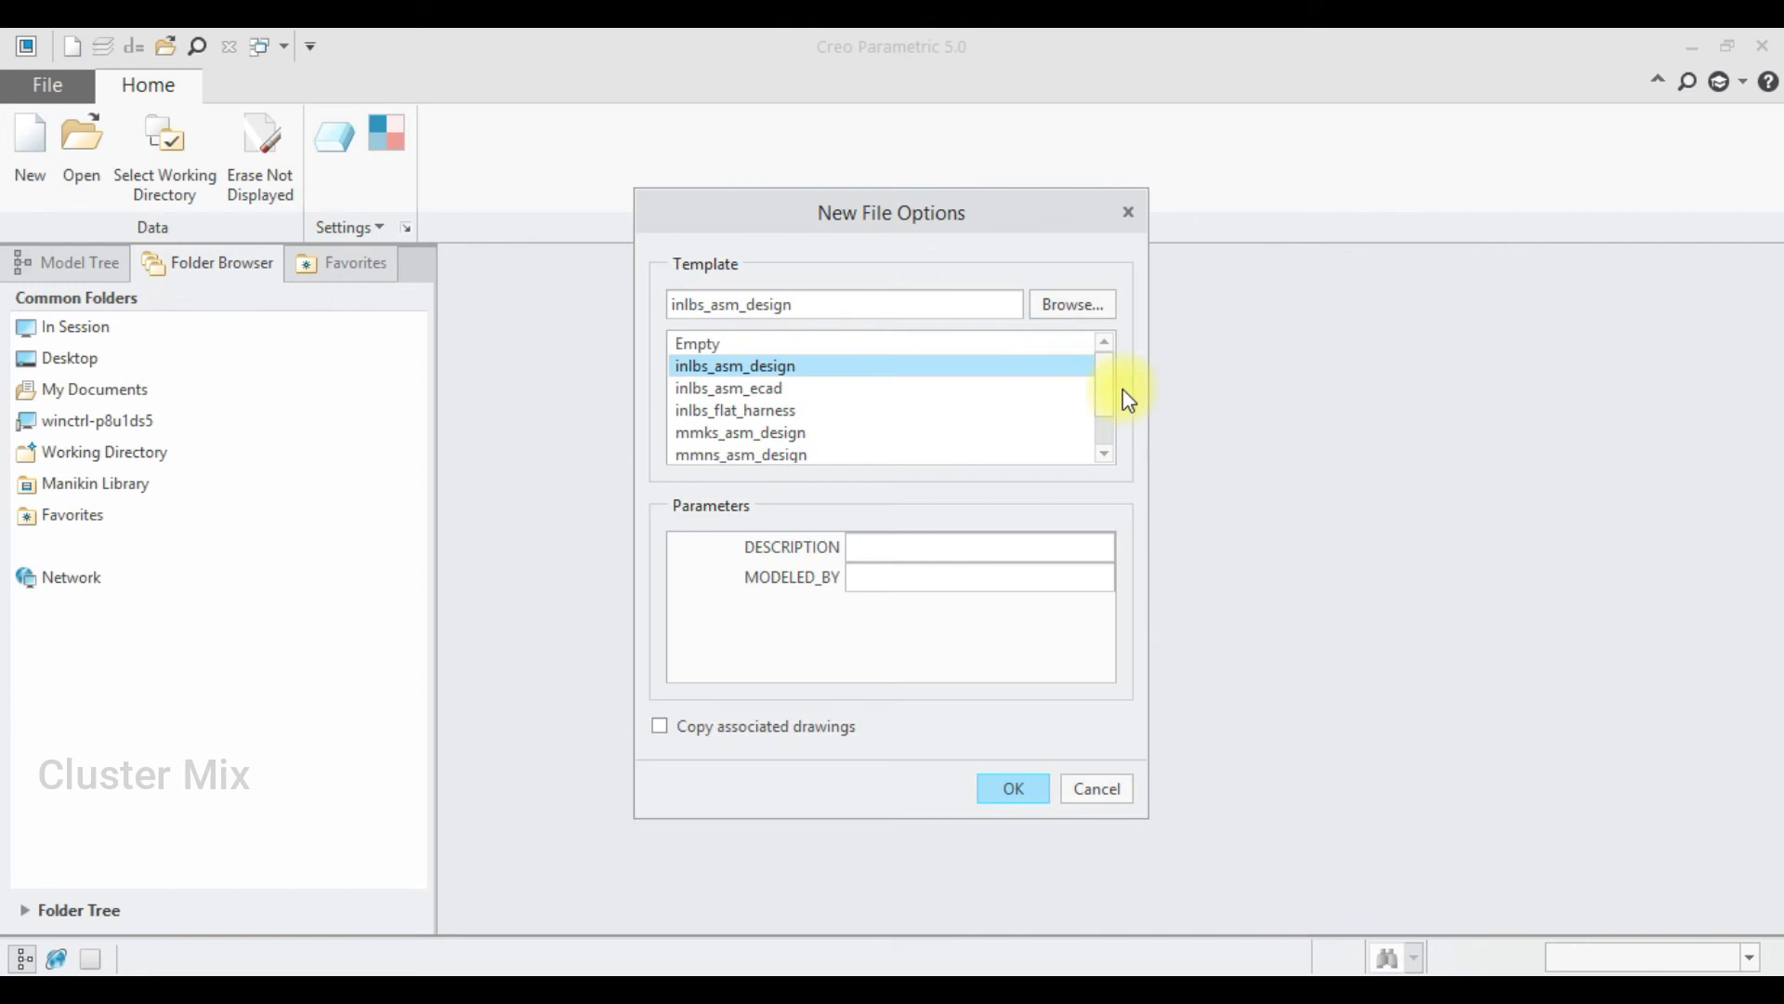
{"action": "left_click_drag", "start_coordinate": [1101, 368], "coordinate": [1020, 430]}
{"action": "double_click", "coordinate": [780, 406]}
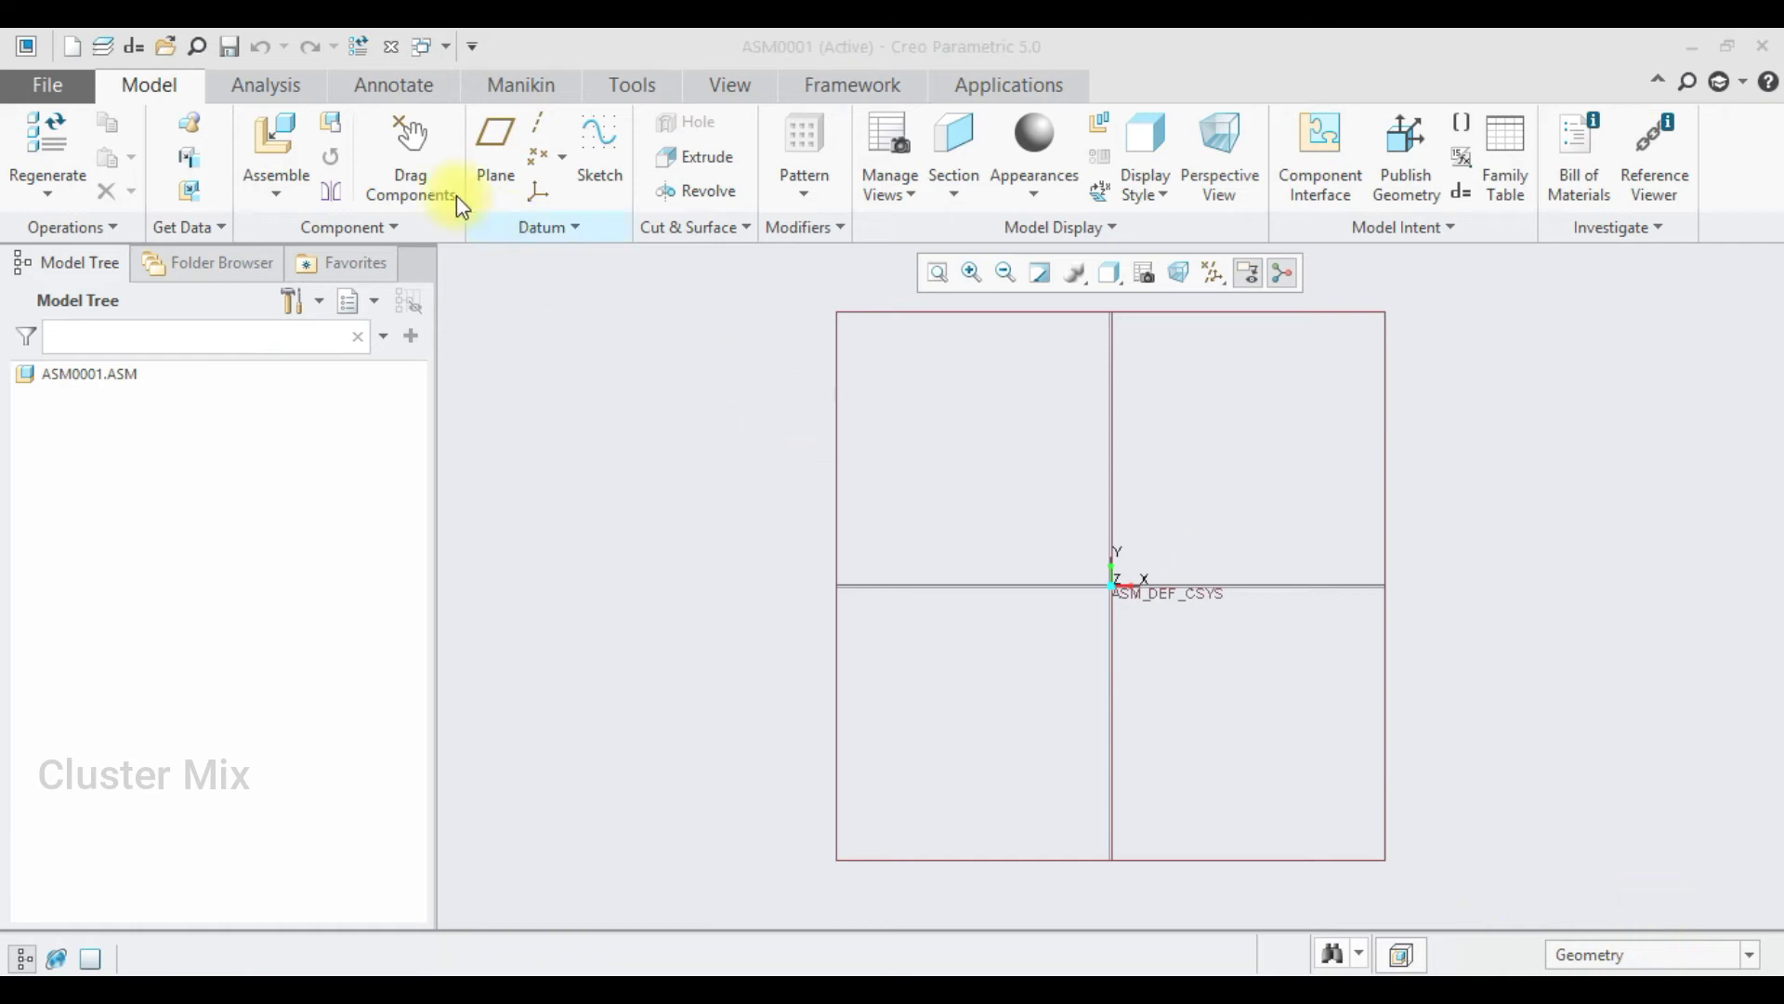
Step: Assemble boltprt.prt from the boltnut mechanism folder with a Default constraint and accept the placement
{"action": "left_click", "coordinate": [276, 149]}
{"action": "left_click", "coordinate": [488, 412]}
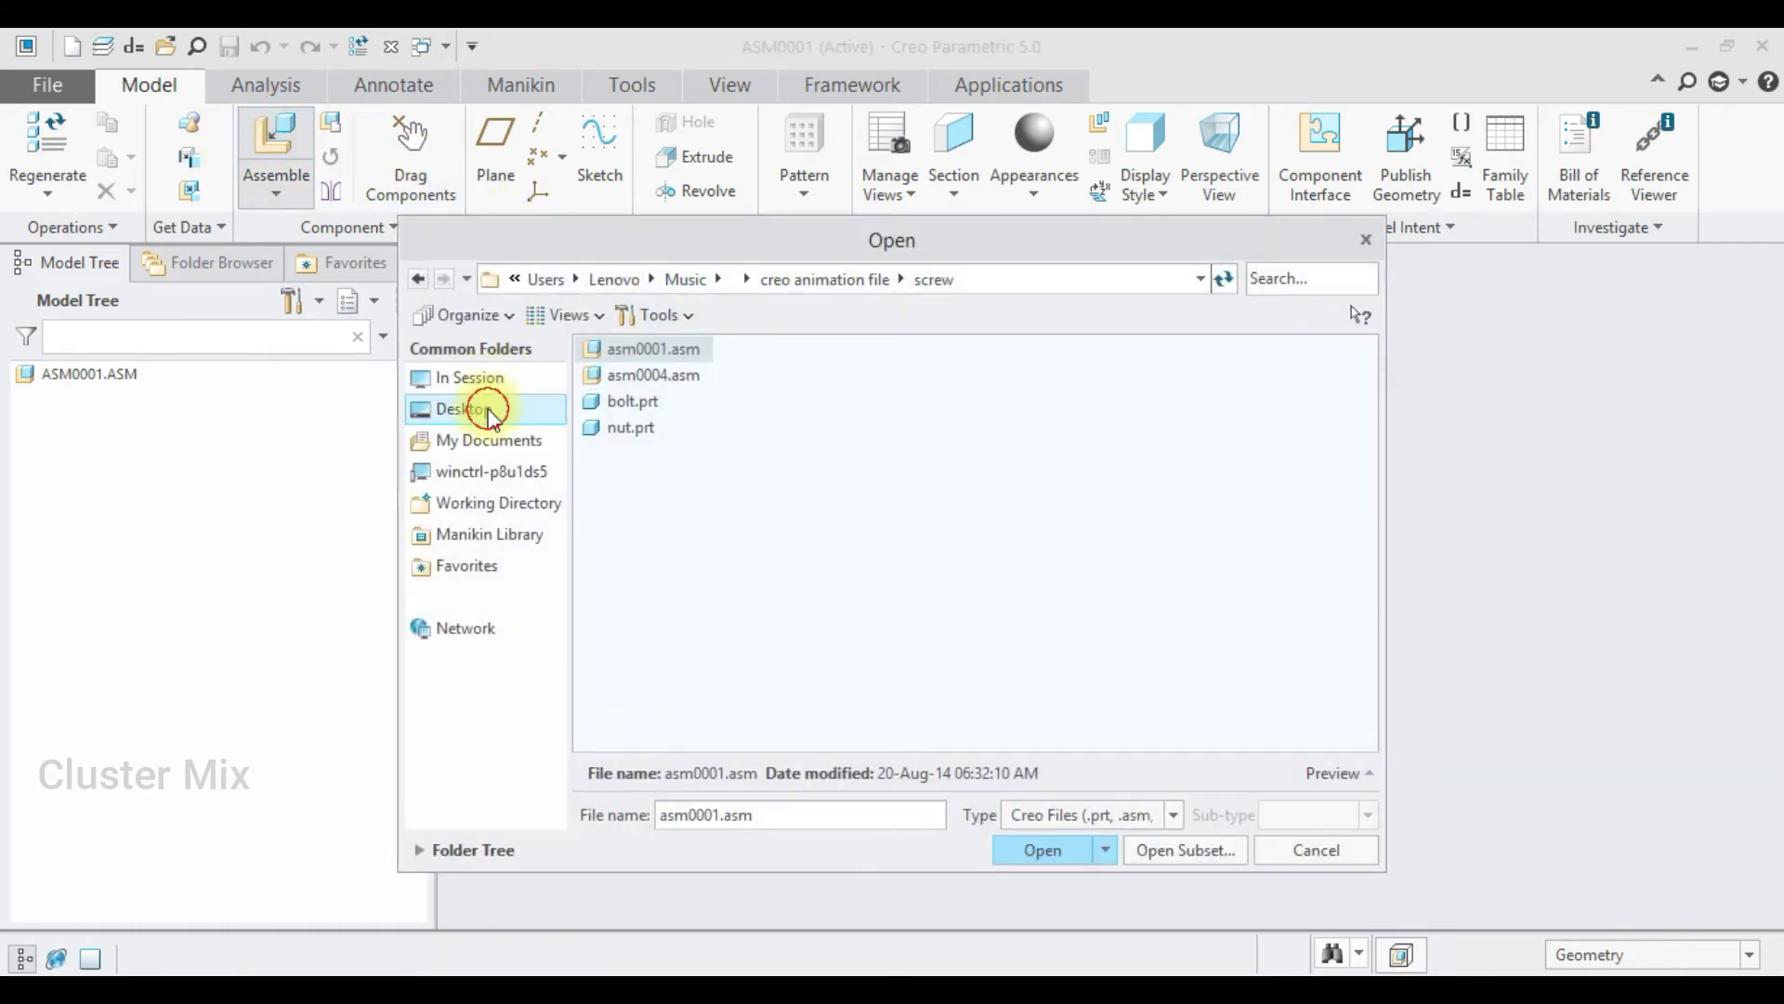
{"action": "double_click", "coordinate": [698, 410]}
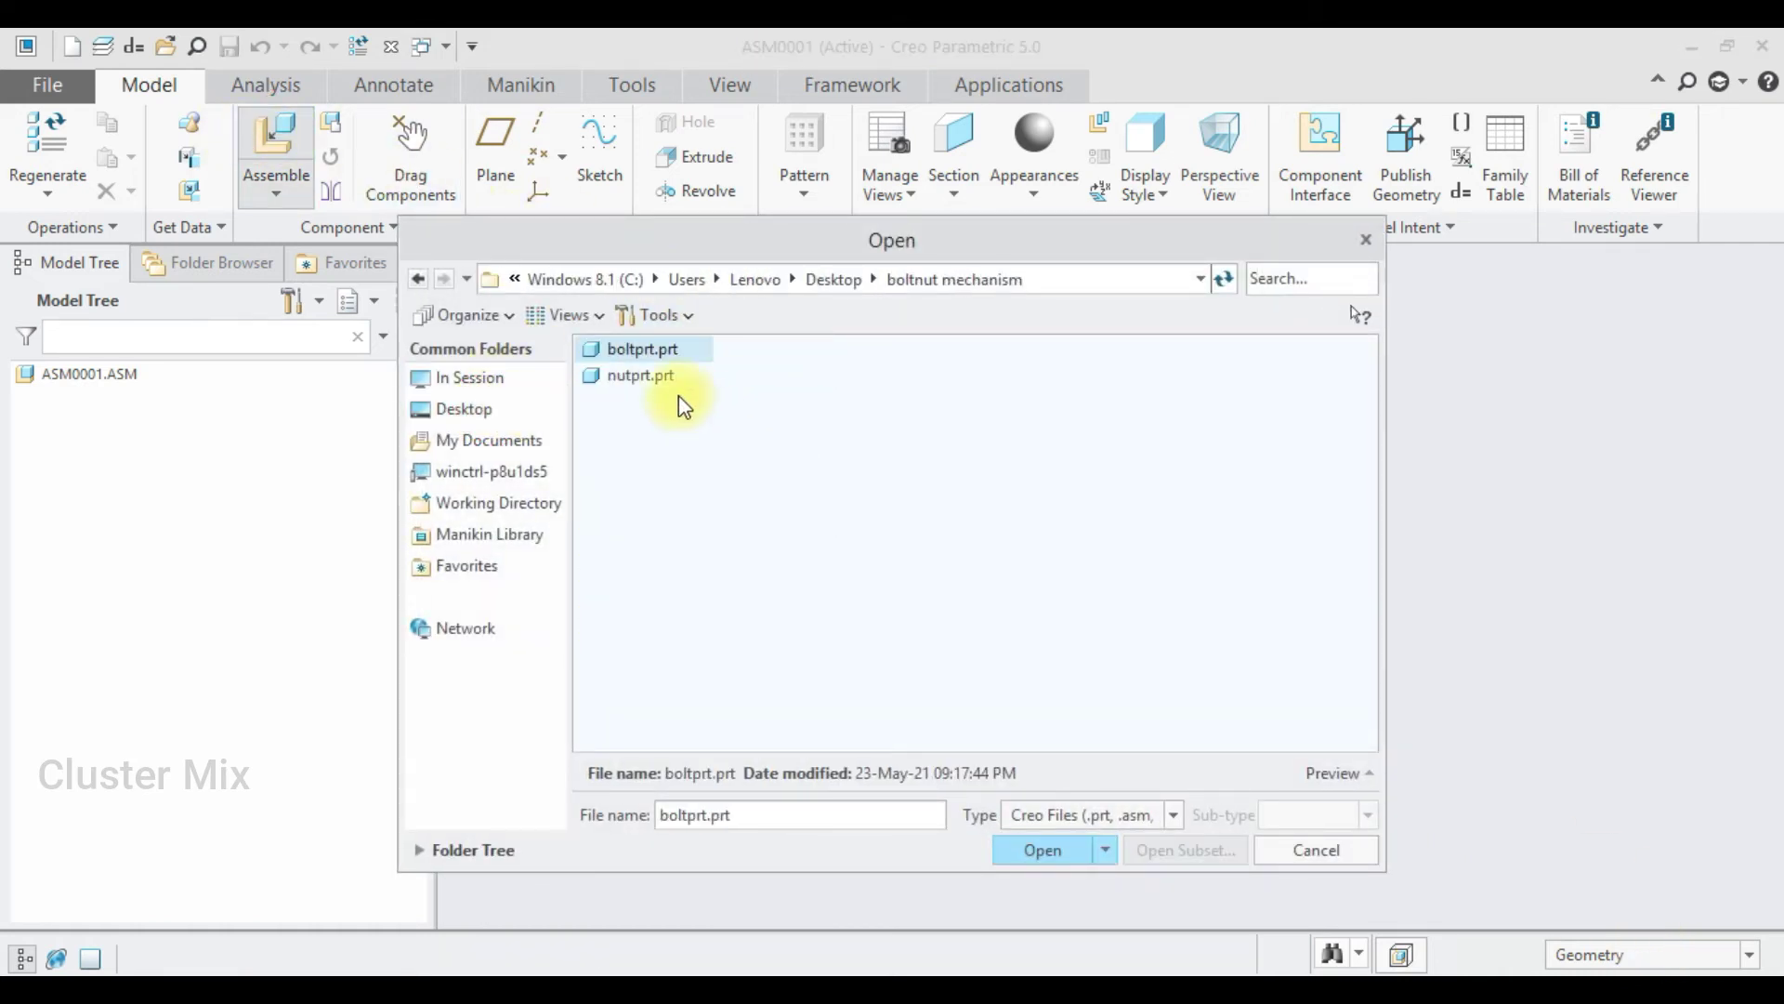
{"action": "double_click", "coordinate": [677, 352]}
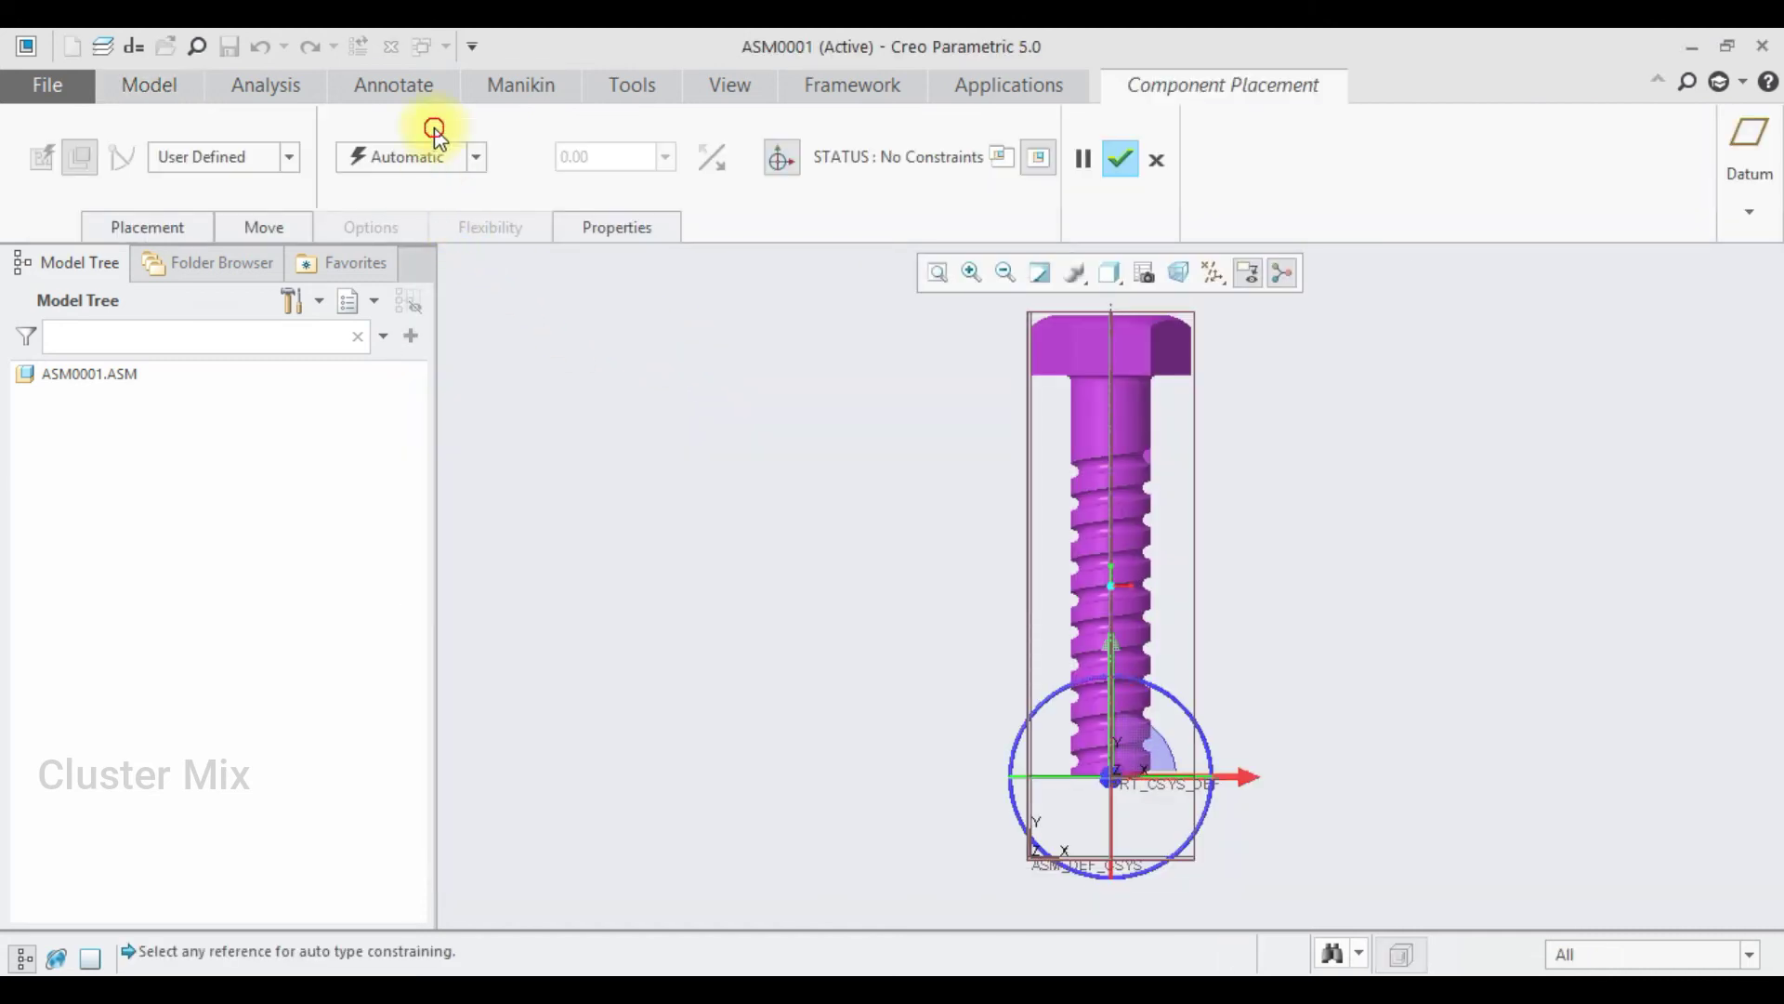
{"action": "left_click", "coordinate": [415, 153]}
{"action": "left_click", "coordinate": [392, 421]}
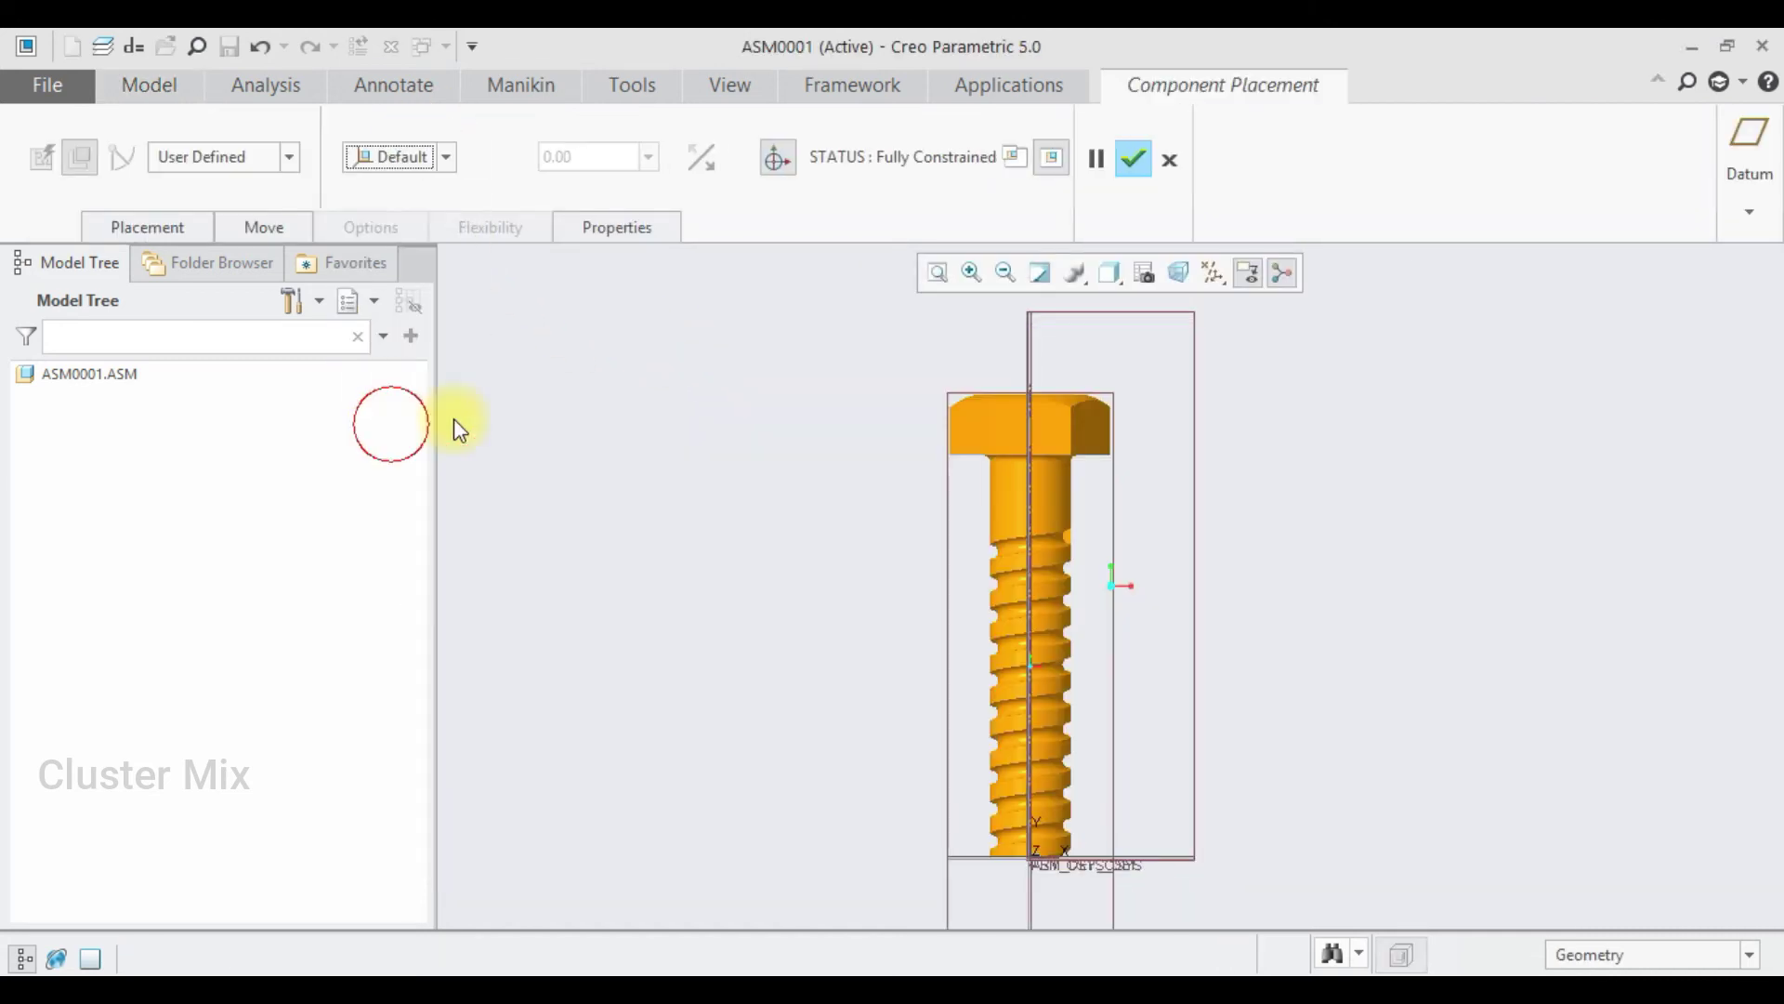
{"action": "left_click", "coordinate": [1136, 156]}
{"action": "left_click", "coordinate": [1517, 506]}
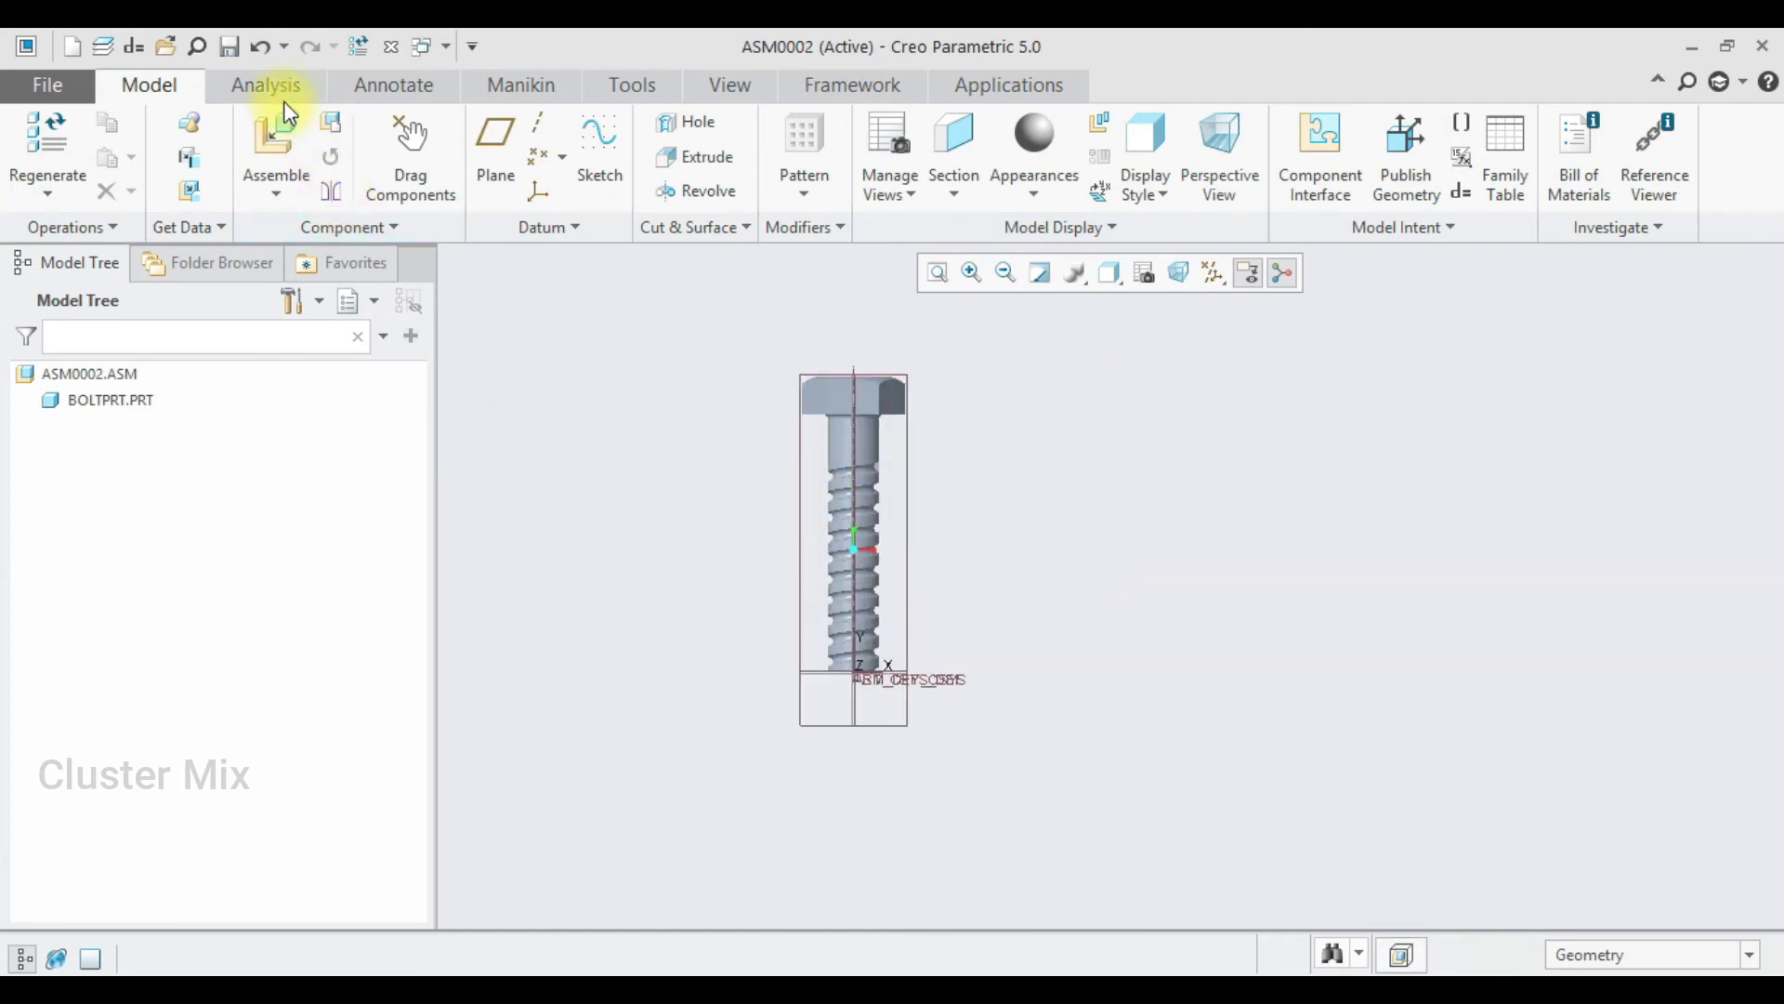
Step: Add nutprt.prt to the assembly and choose a Cylinder connection for its placement
{"action": "left_click", "coordinate": [288, 126]}
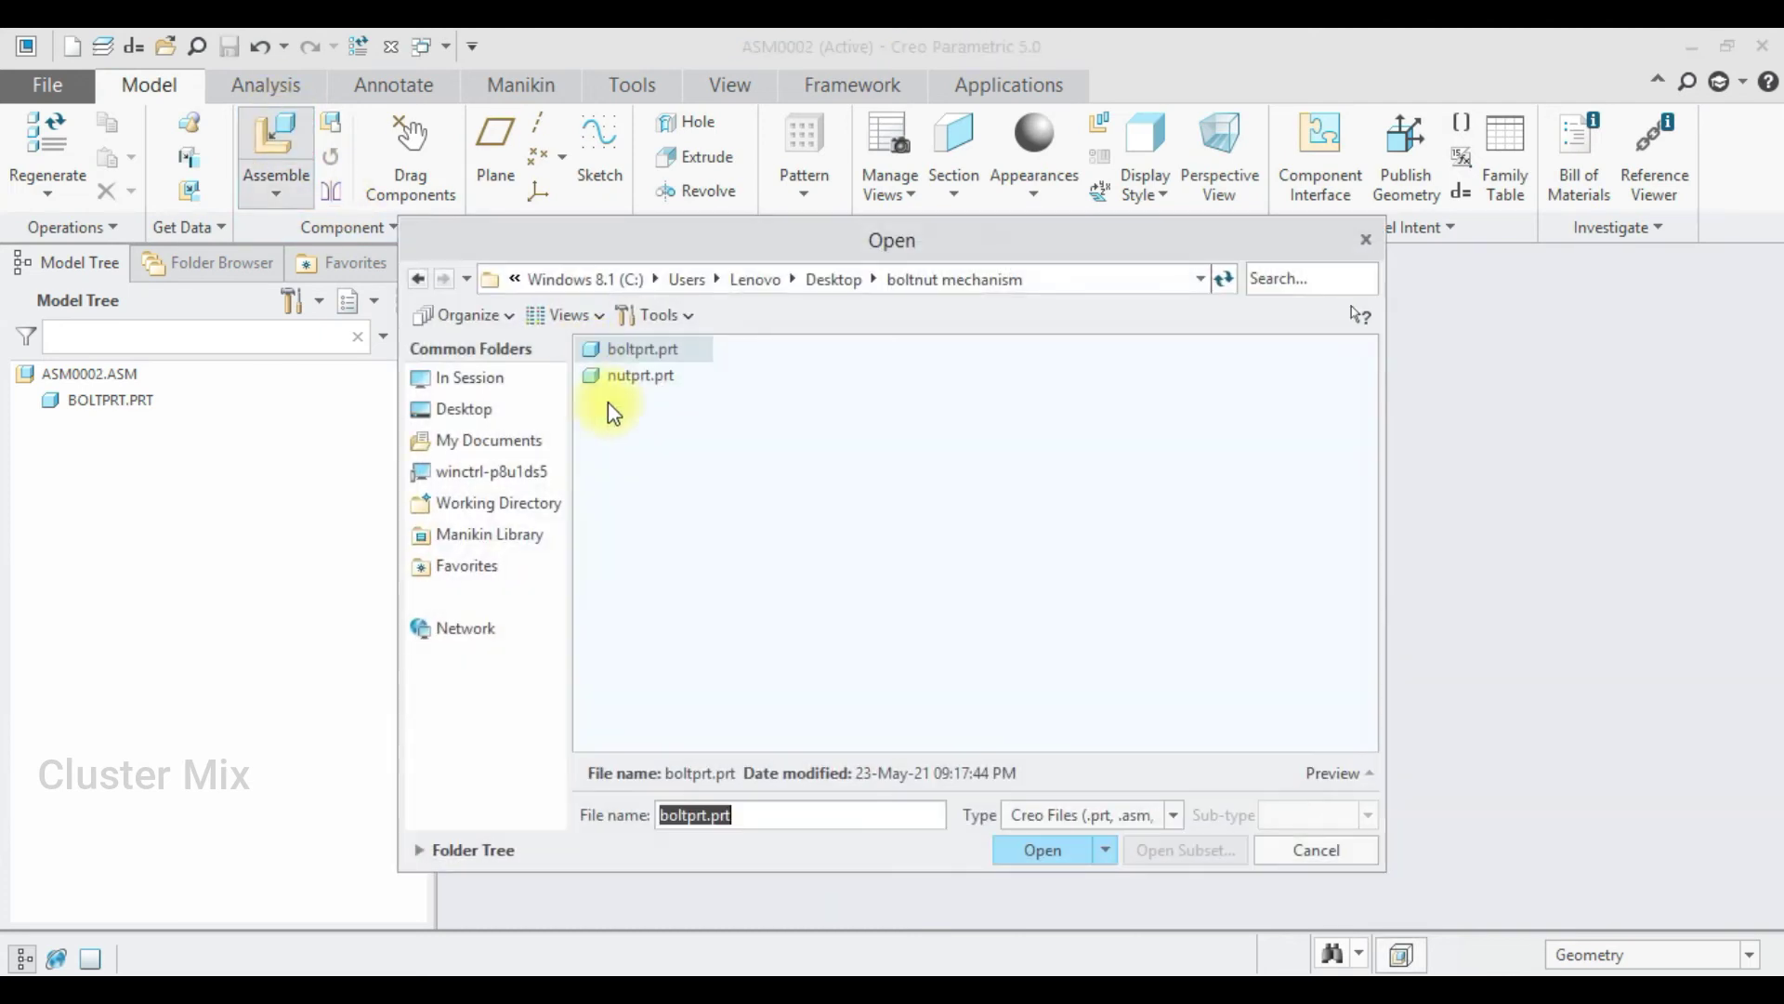
{"action": "double_click", "coordinate": [650, 375]}
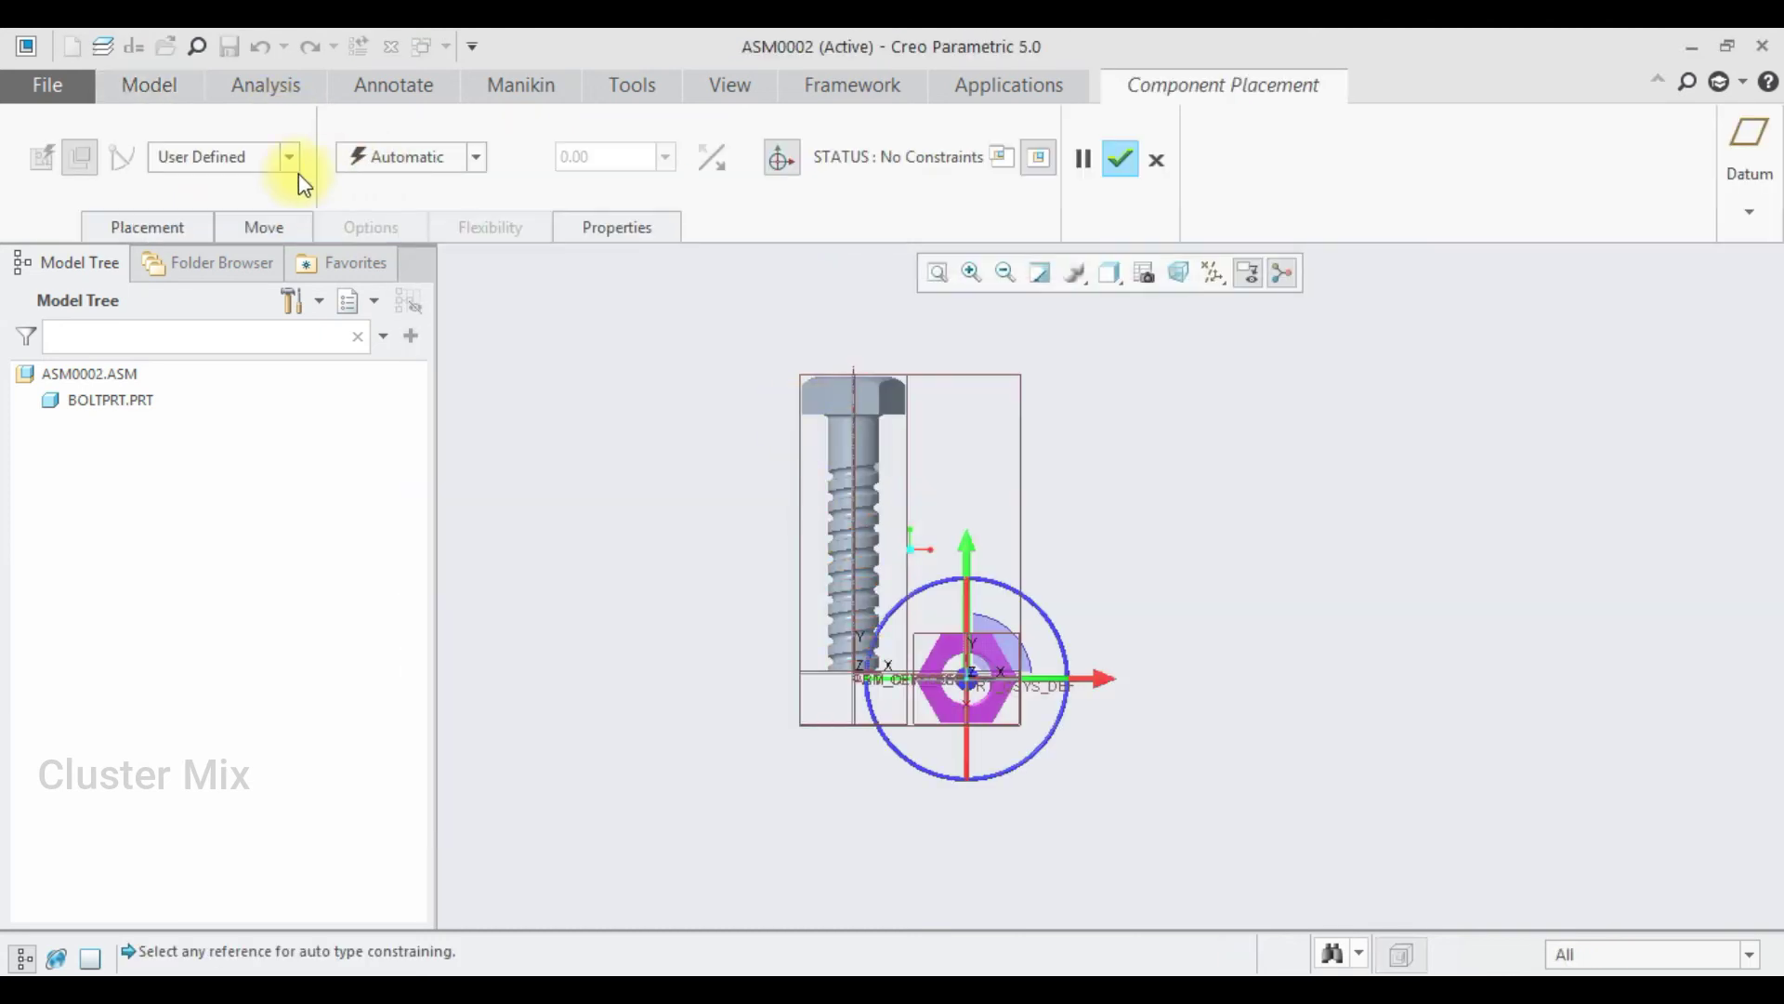
{"action": "left_click", "coordinate": [360, 156]}
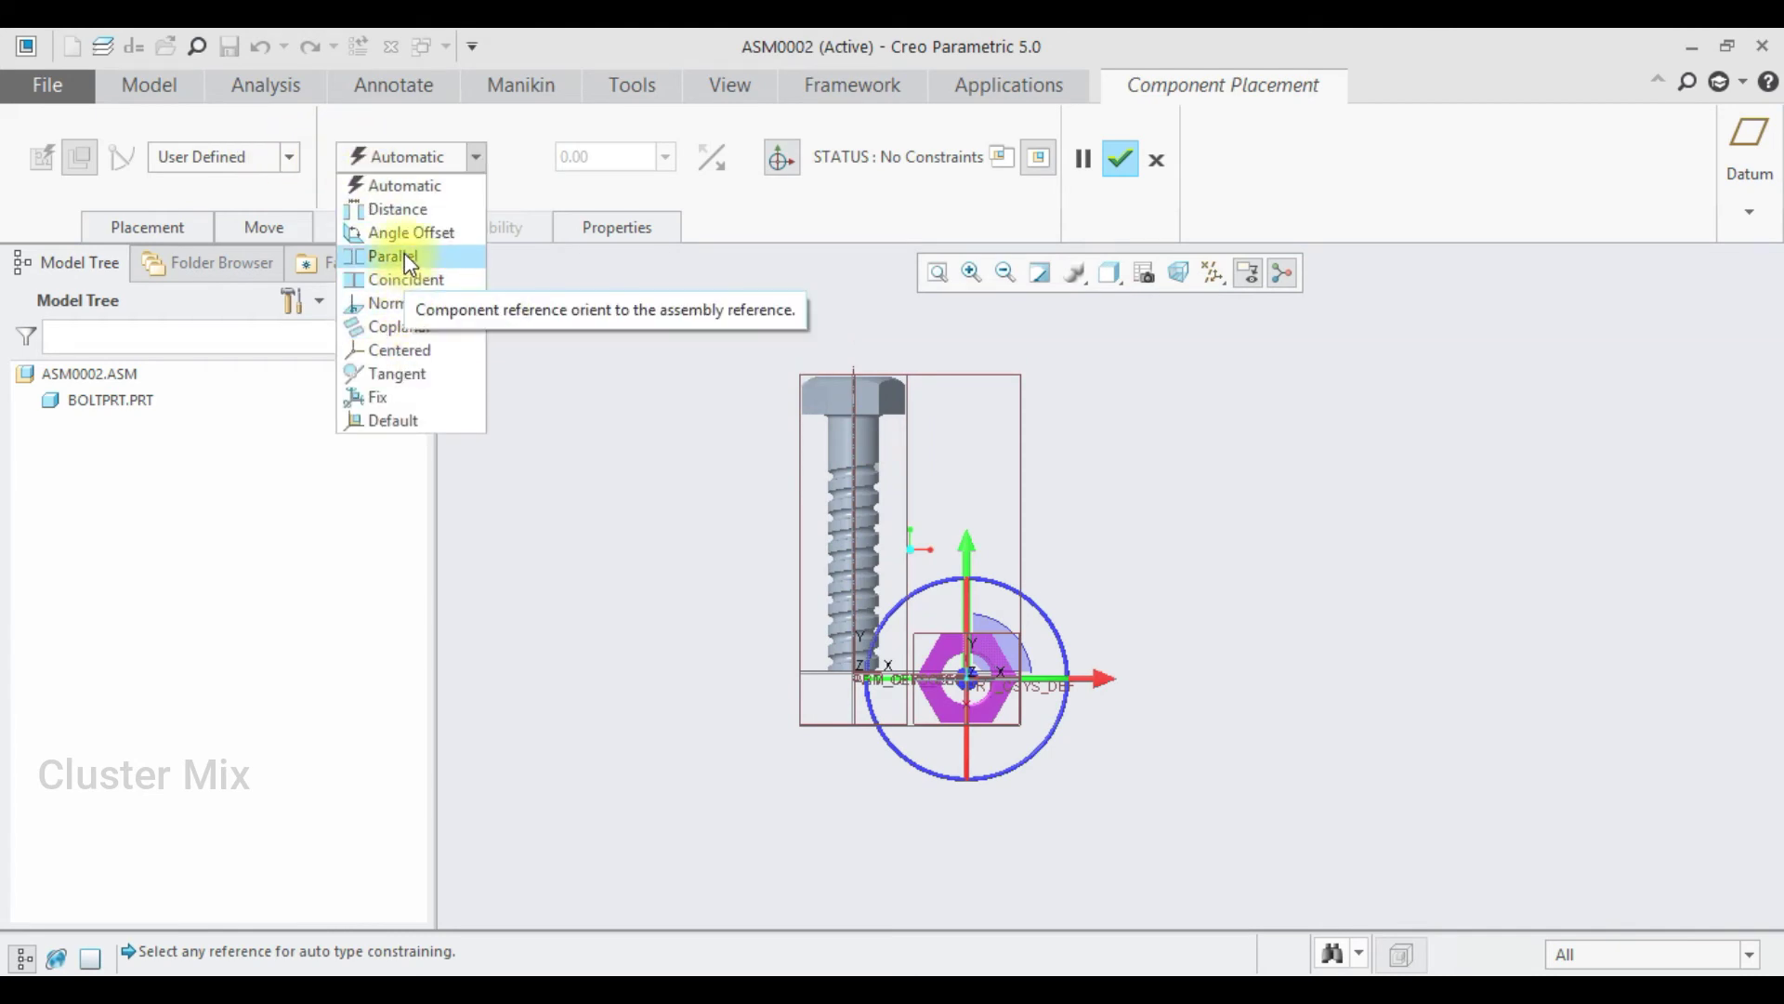
{"action": "left_click", "coordinate": [266, 165]}
{"action": "left_click", "coordinate": [249, 282]}
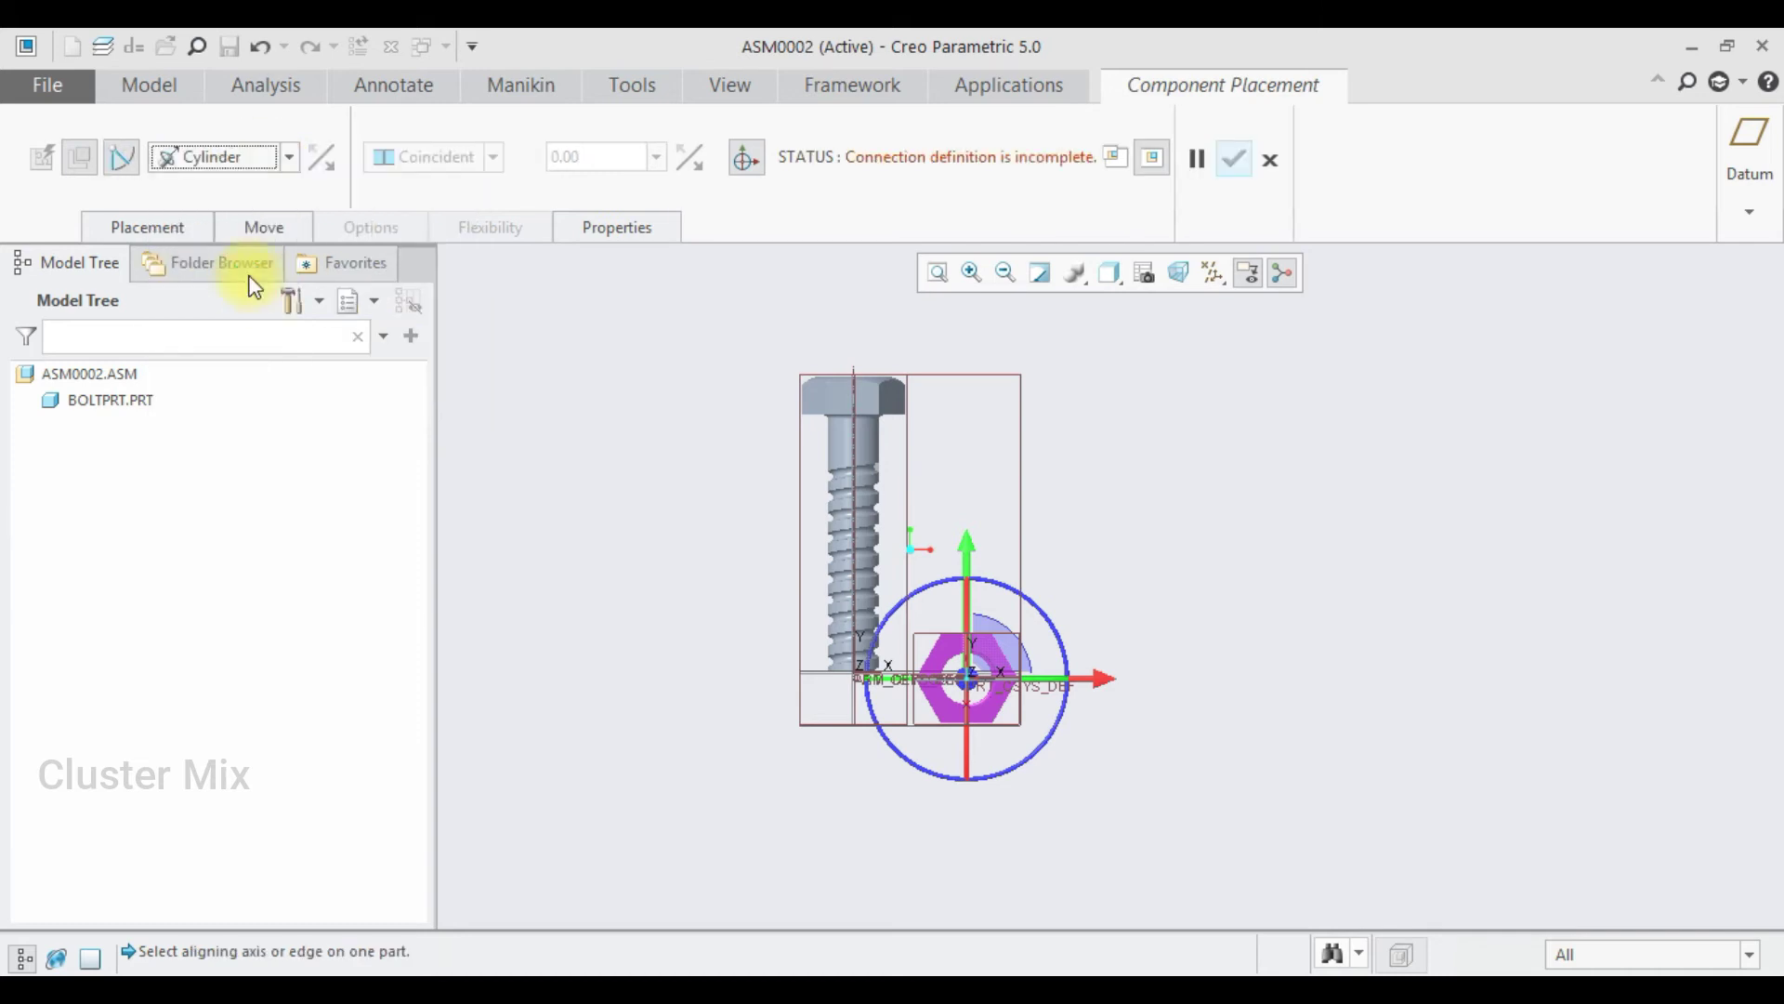
Step: Align the nut's bore axis with the bolt's central axis to complete the Cylinder connection
{"action": "left_click", "coordinate": [856, 527]}
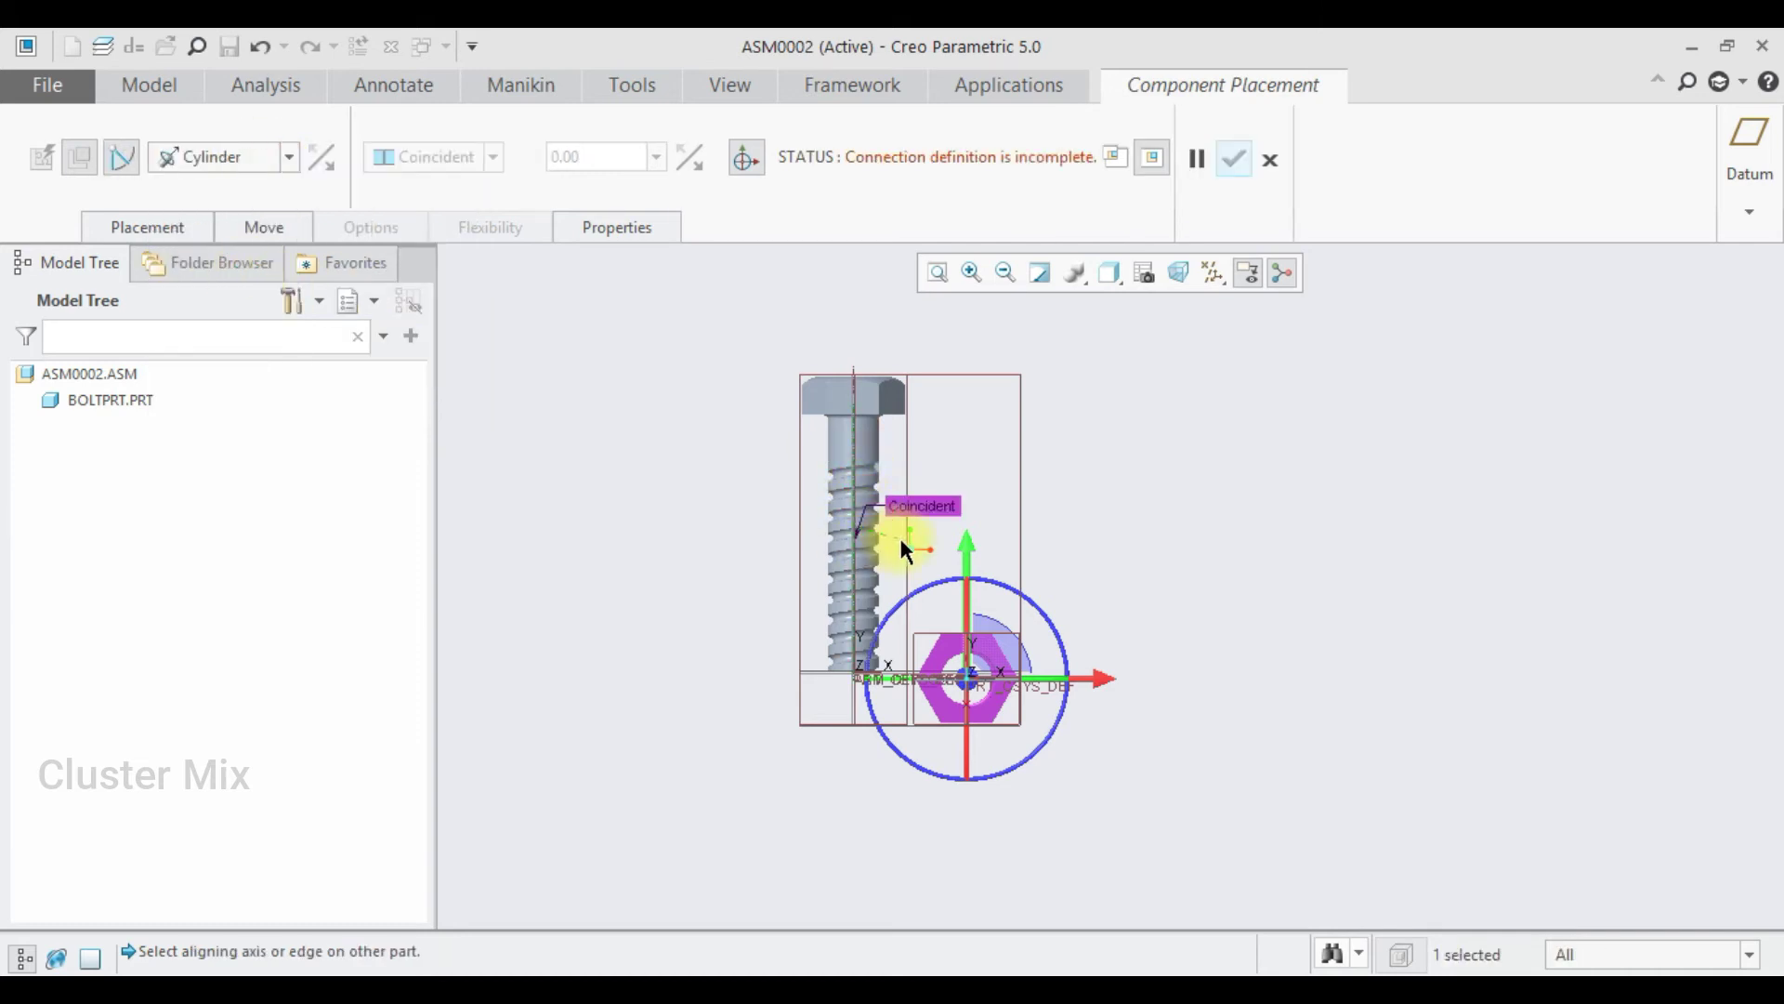
{"action": "scroll", "coordinate": [905, 615], "scroll_direction": "up", "scroll_amount": 5}
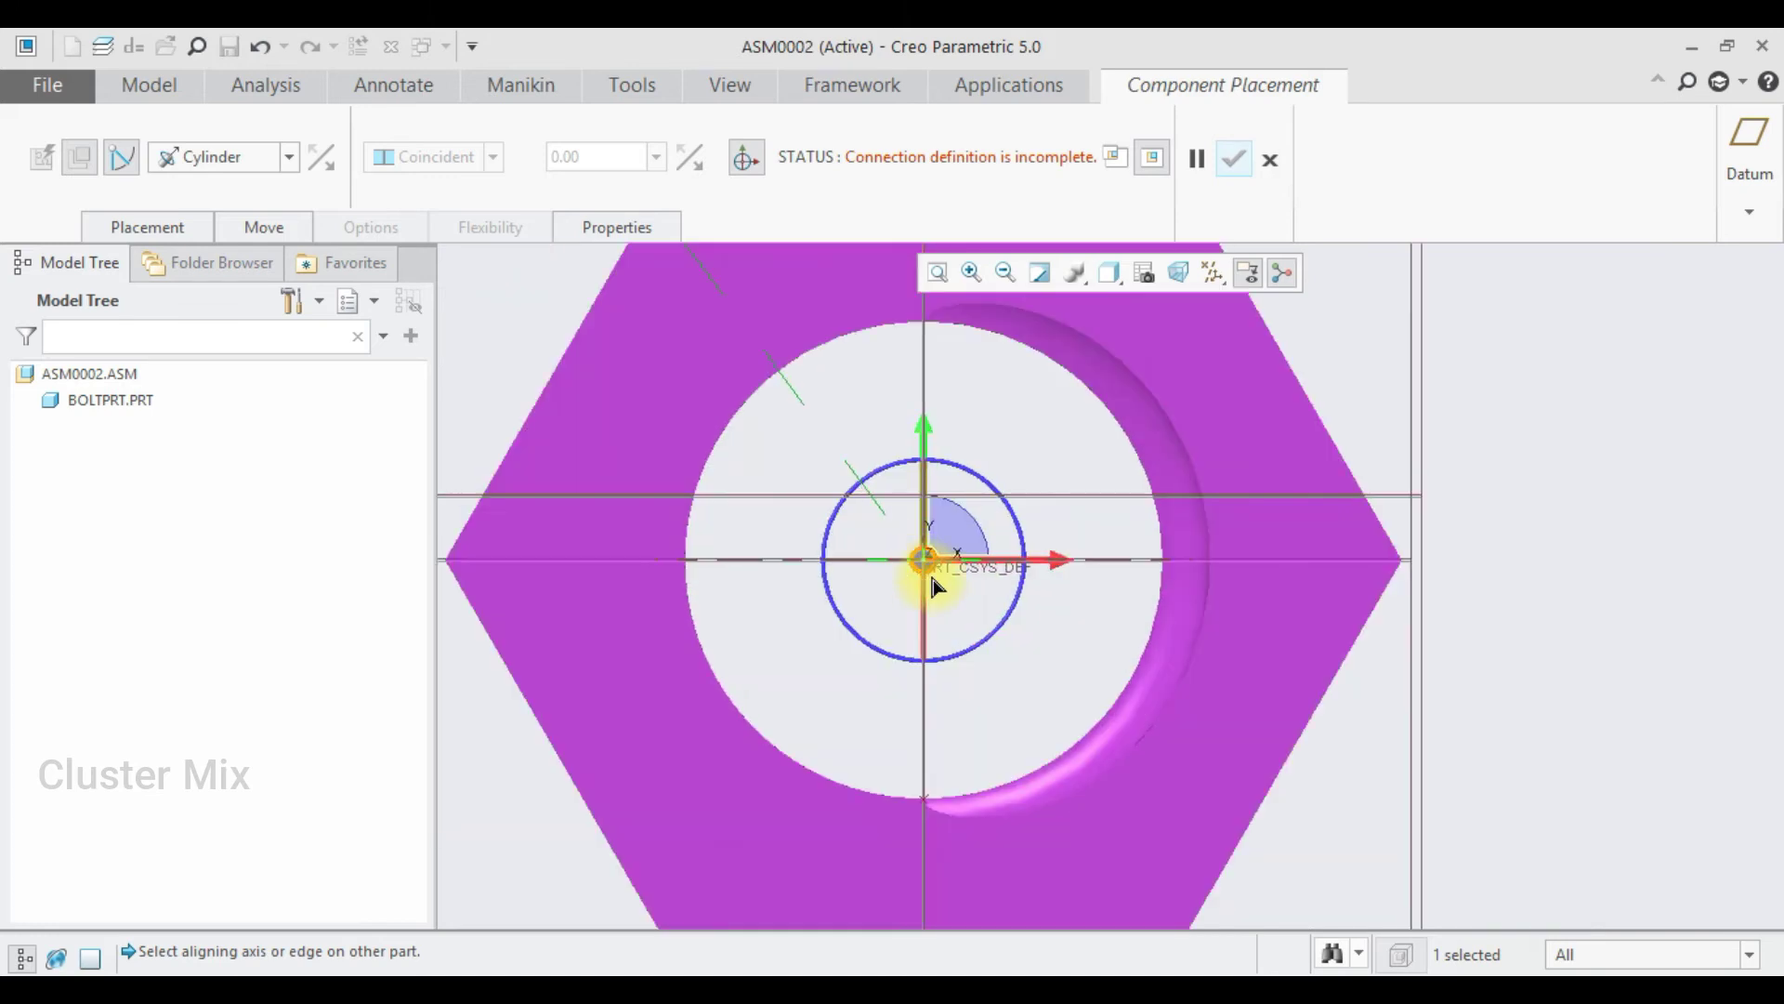
{"action": "scroll", "coordinate": [929, 571], "scroll_direction": "down", "scroll_amount": 4}
{"action": "middle_click_drag", "start_coordinate": [971, 599], "coordinate": [928, 624]}
{"action": "scroll", "coordinate": [929, 624], "scroll_direction": "up", "scroll_amount": 5}
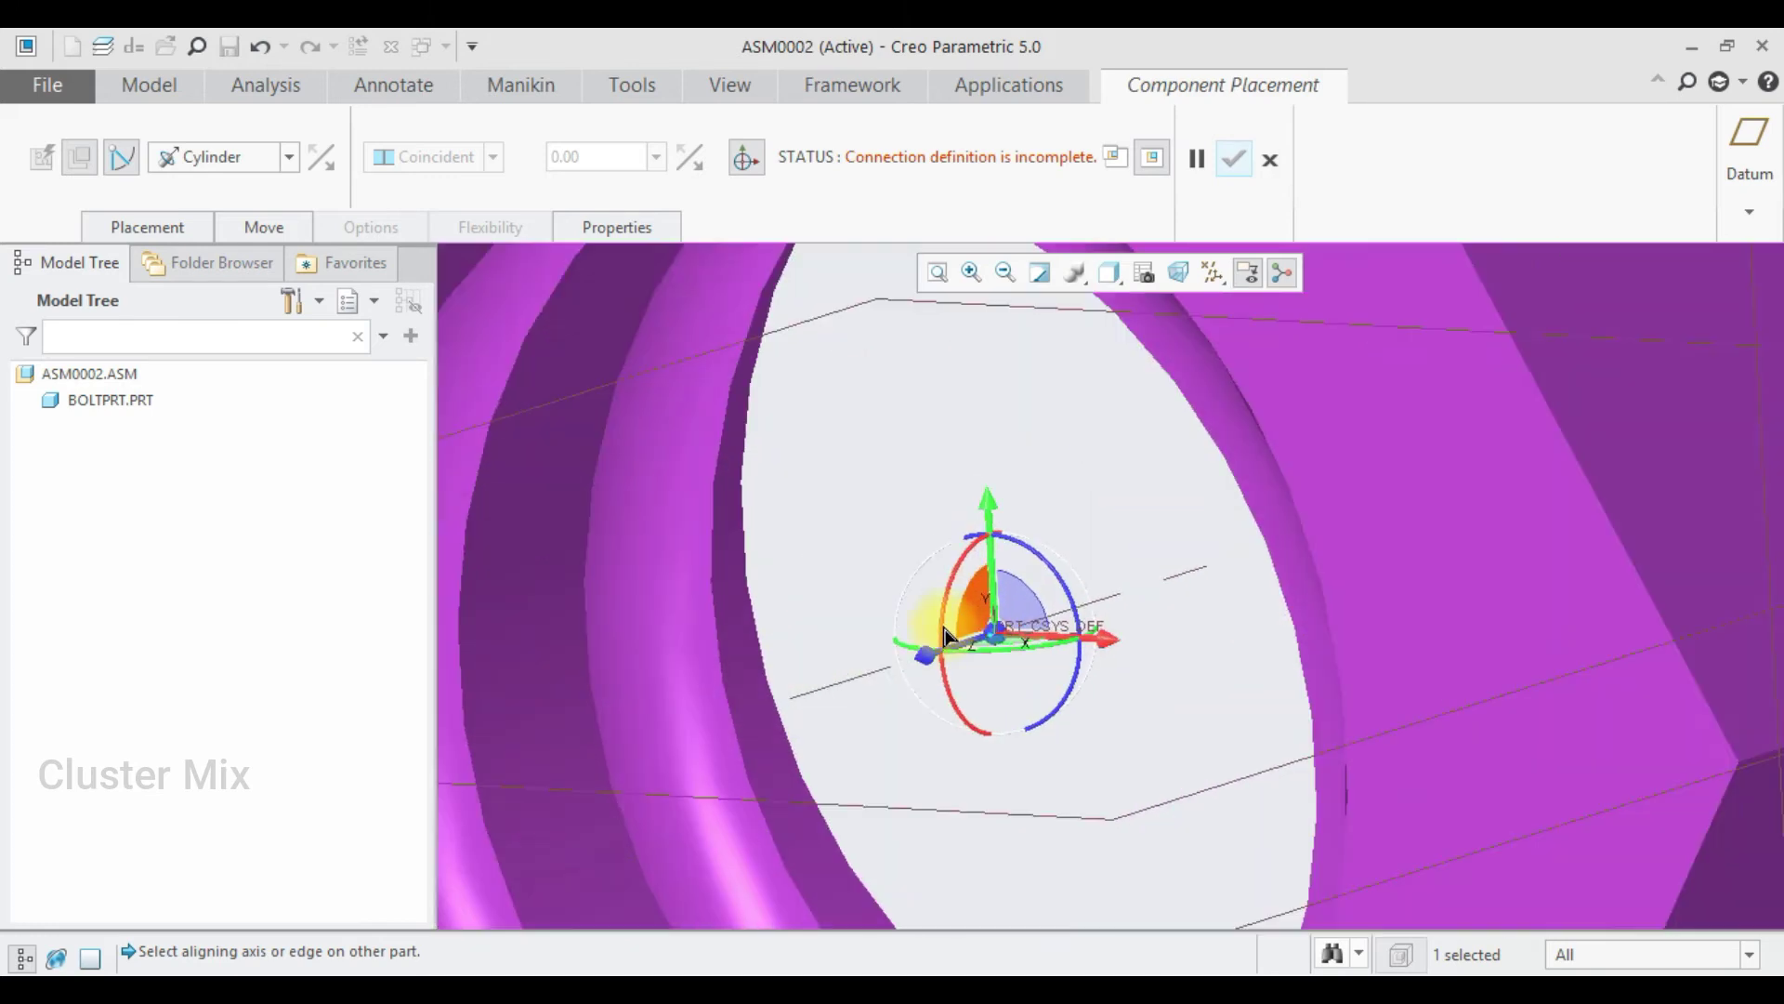
{"action": "left_click", "coordinate": [844, 688]}
{"action": "scroll", "coordinate": [906, 674], "scroll_direction": "down", "scroll_amount": 5}
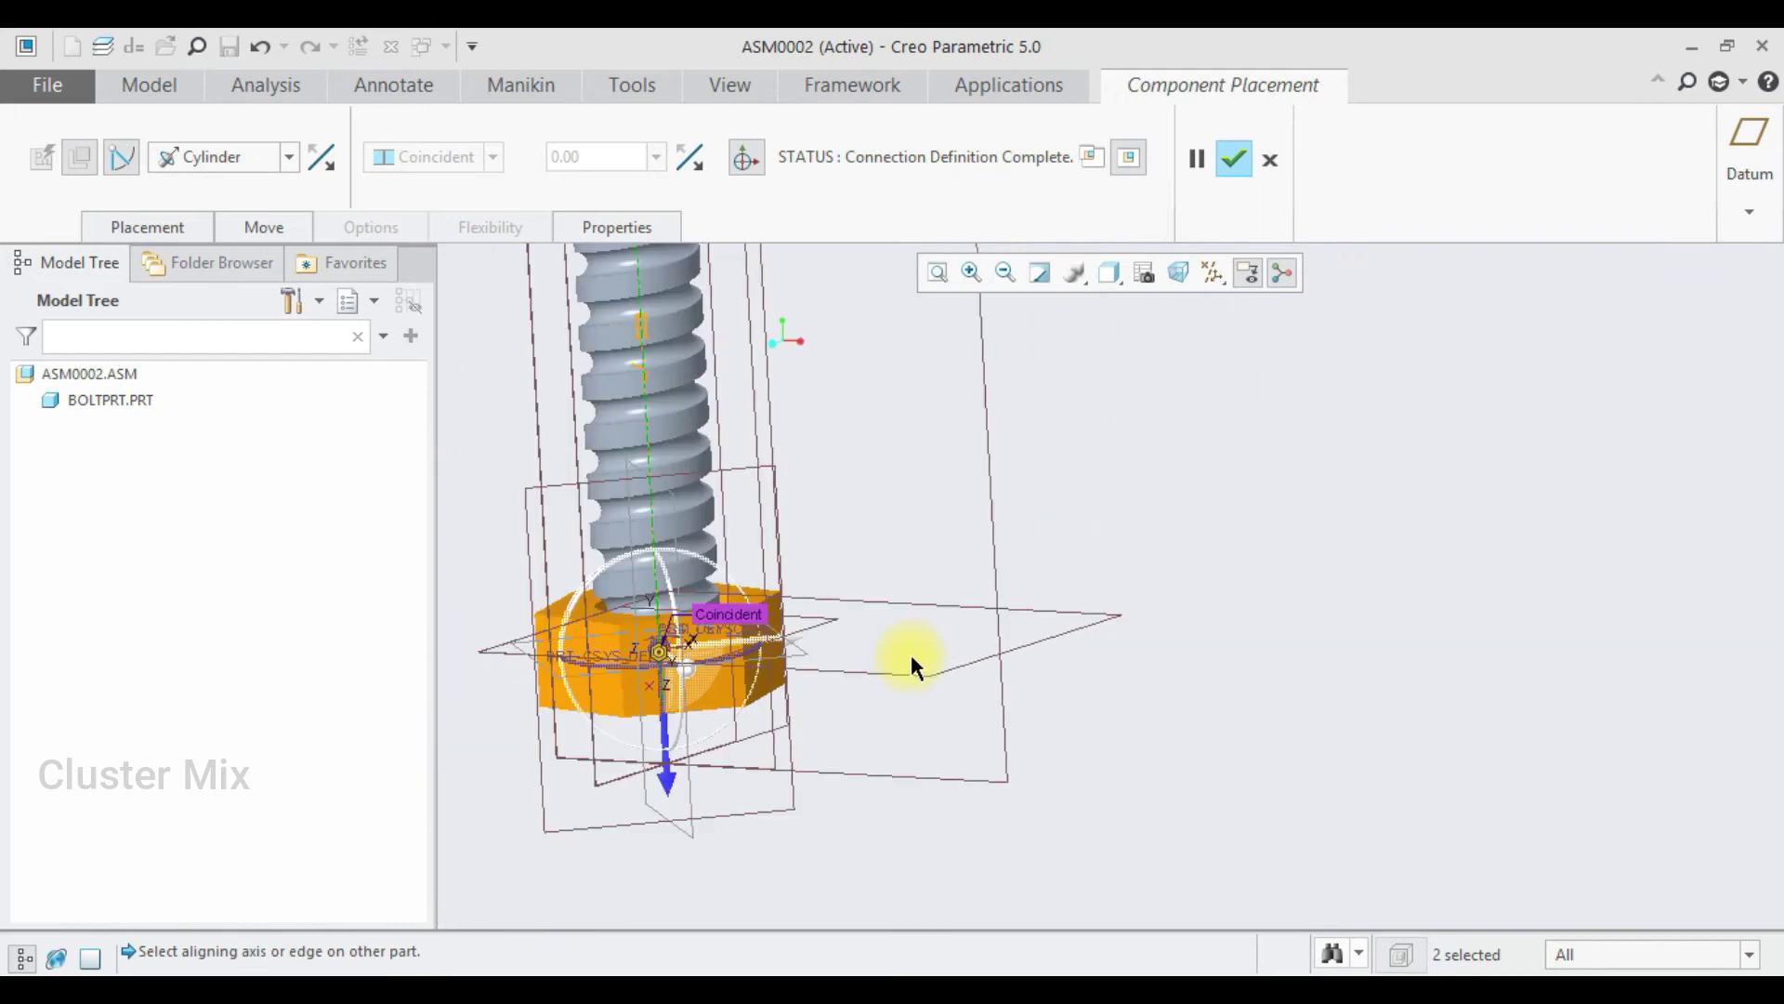
Step: Hide the datum planes, coordinate systems and axes, leaving only the datum points displayed
{"action": "left_click_drag", "start_coordinate": [818, 762], "coordinate": [824, 715]}
{"action": "scroll", "coordinate": [824, 716], "scroll_direction": "up", "scroll_amount": 5}
{"action": "middle_click_drag", "start_coordinate": [827, 683], "coordinate": [890, 544]}
{"action": "scroll", "coordinate": [897, 534], "scroll_direction": "down", "scroll_amount": 2}
{"action": "left_click", "coordinate": [1213, 273]}
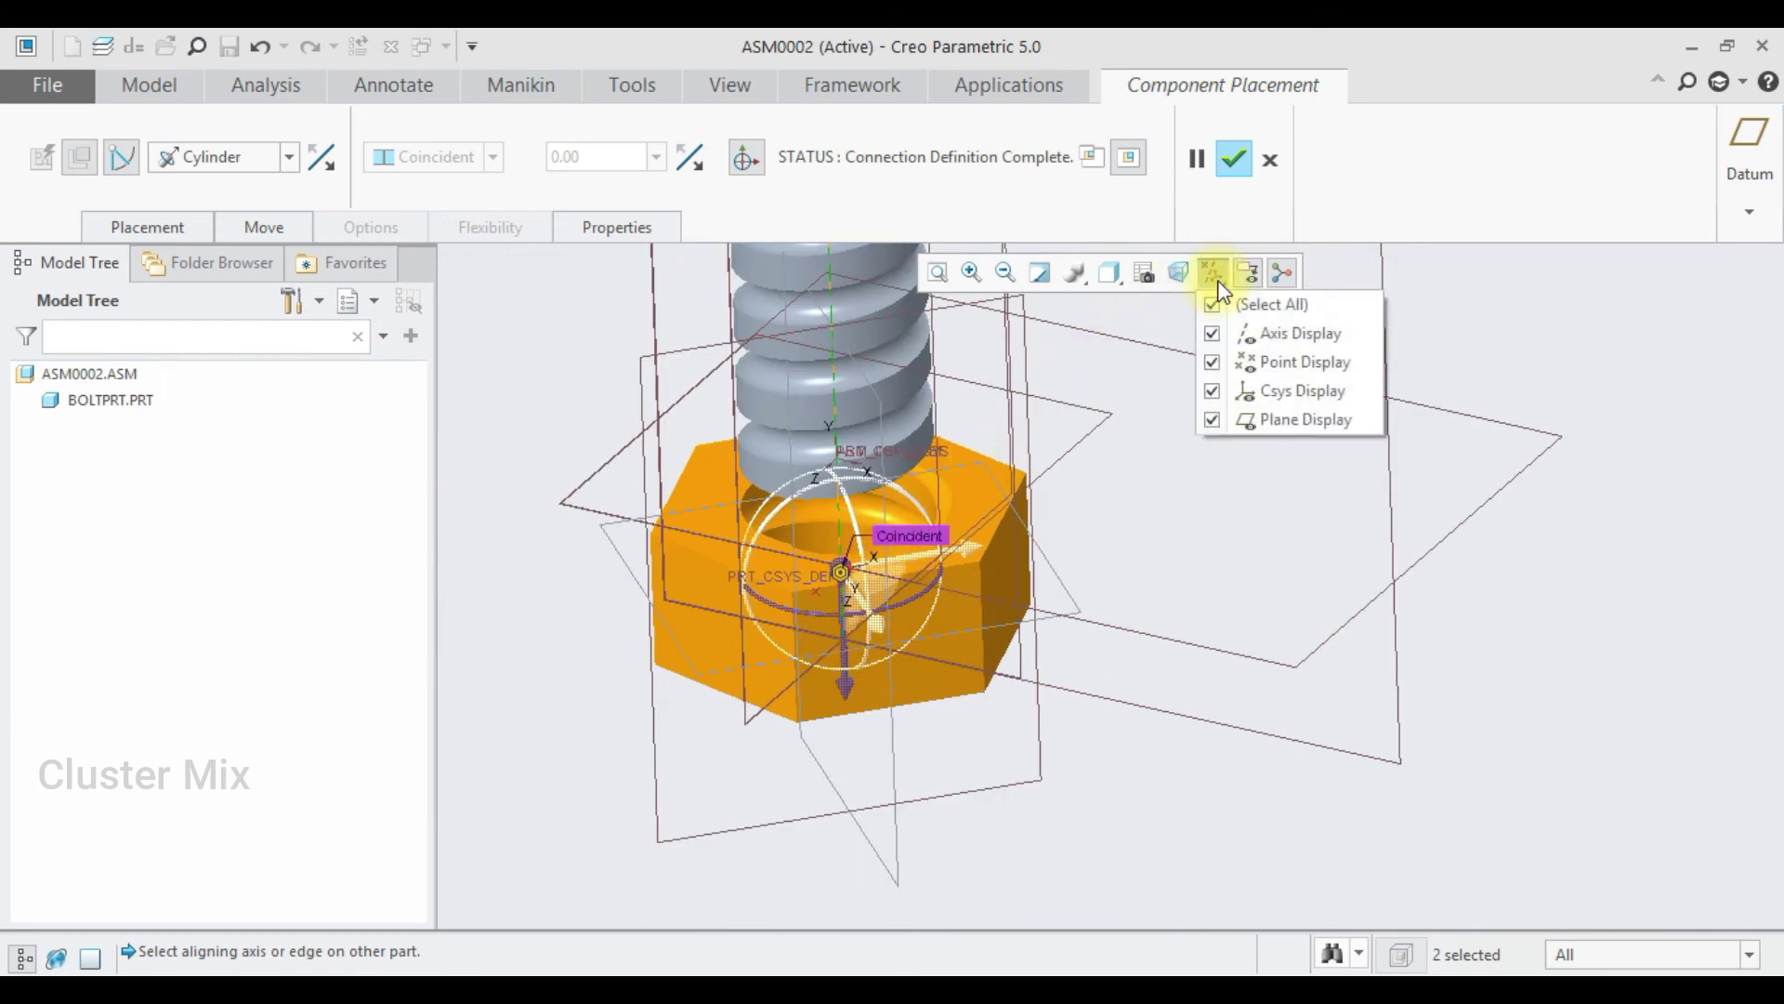
{"action": "left_click", "coordinate": [1253, 418]}
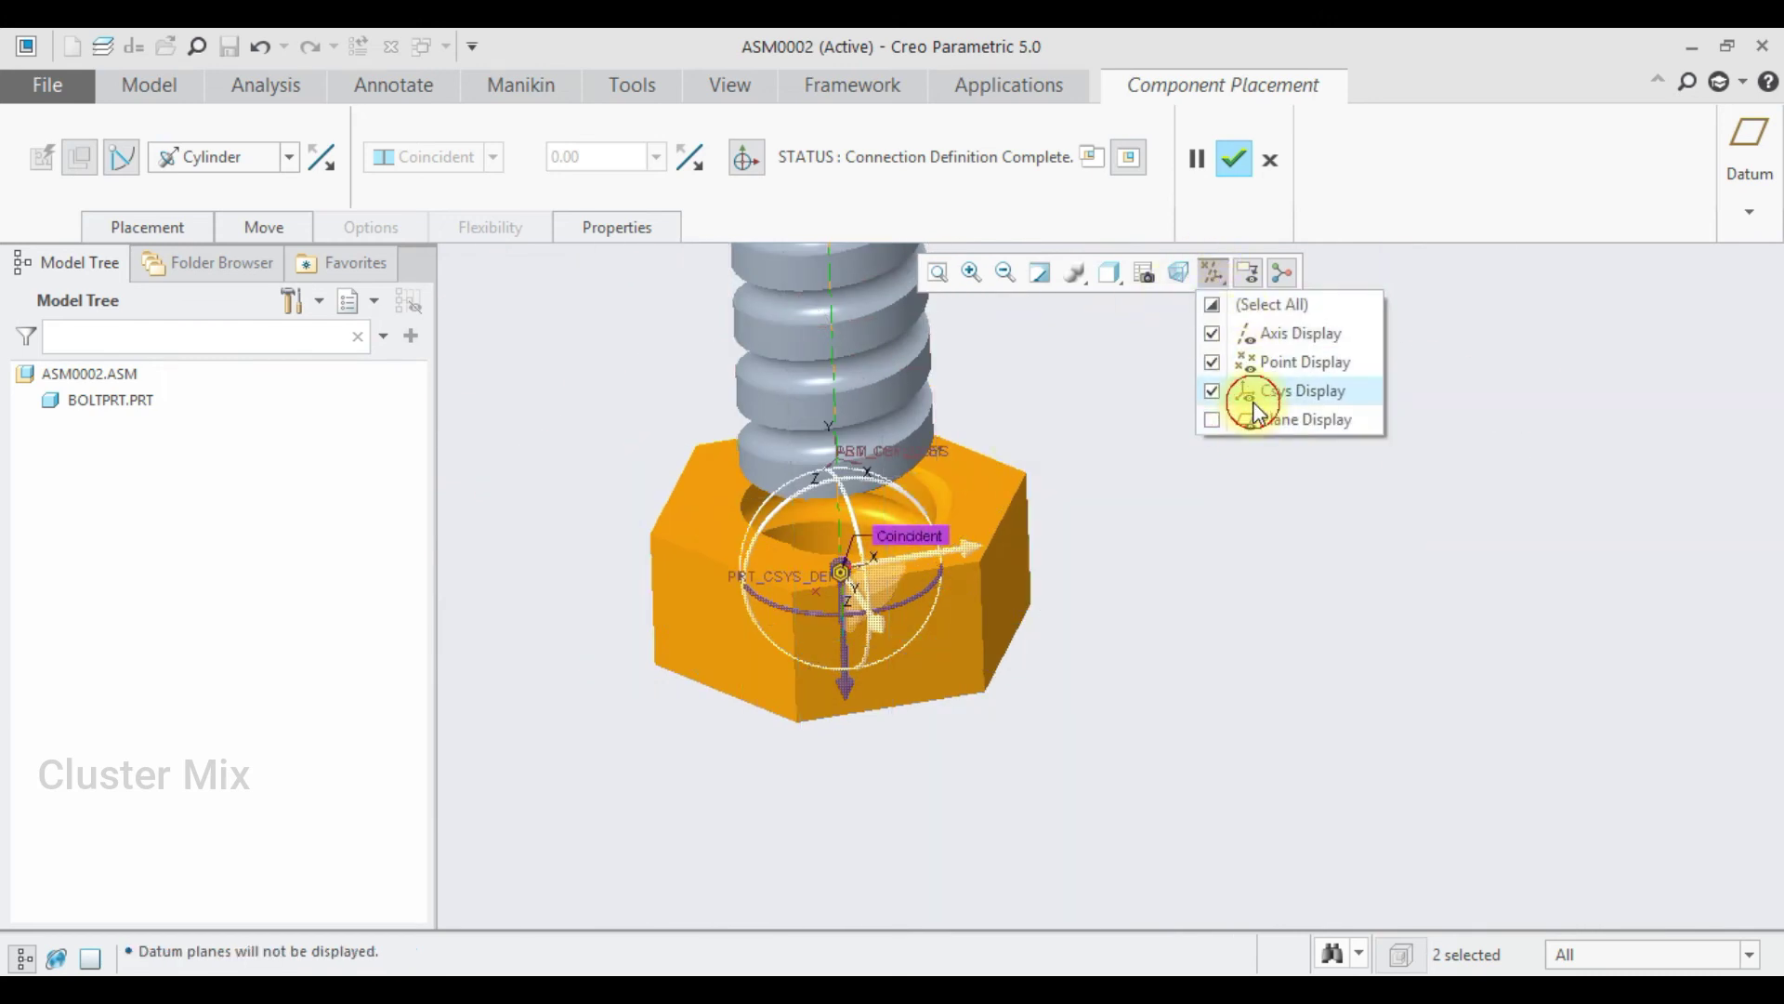
{"action": "left_click", "coordinate": [1250, 390]}
{"action": "left_click", "coordinate": [1249, 334]}
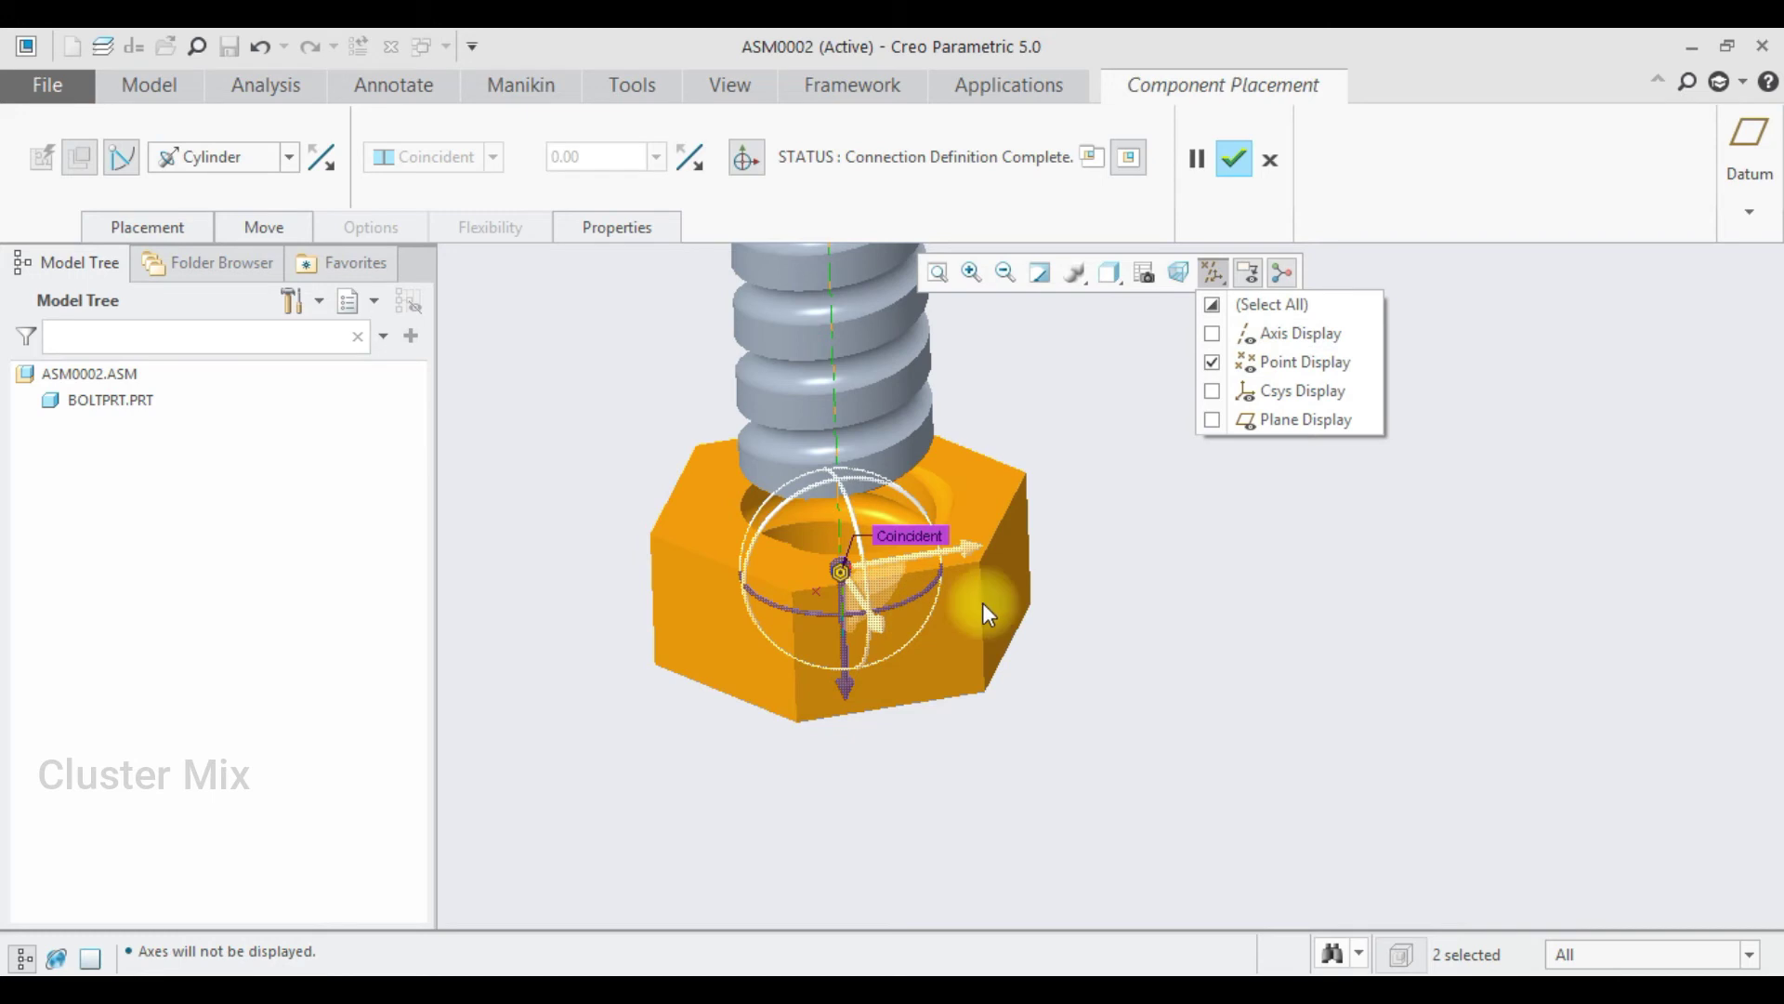
Step: Add a second connection set to the nut's placement and set its type to Slot
{"action": "scroll", "coordinate": [849, 554], "scroll_direction": "up", "scroll_amount": 5}
{"action": "scroll", "coordinate": [1022, 606], "scroll_direction": "down", "scroll_amount": 3}
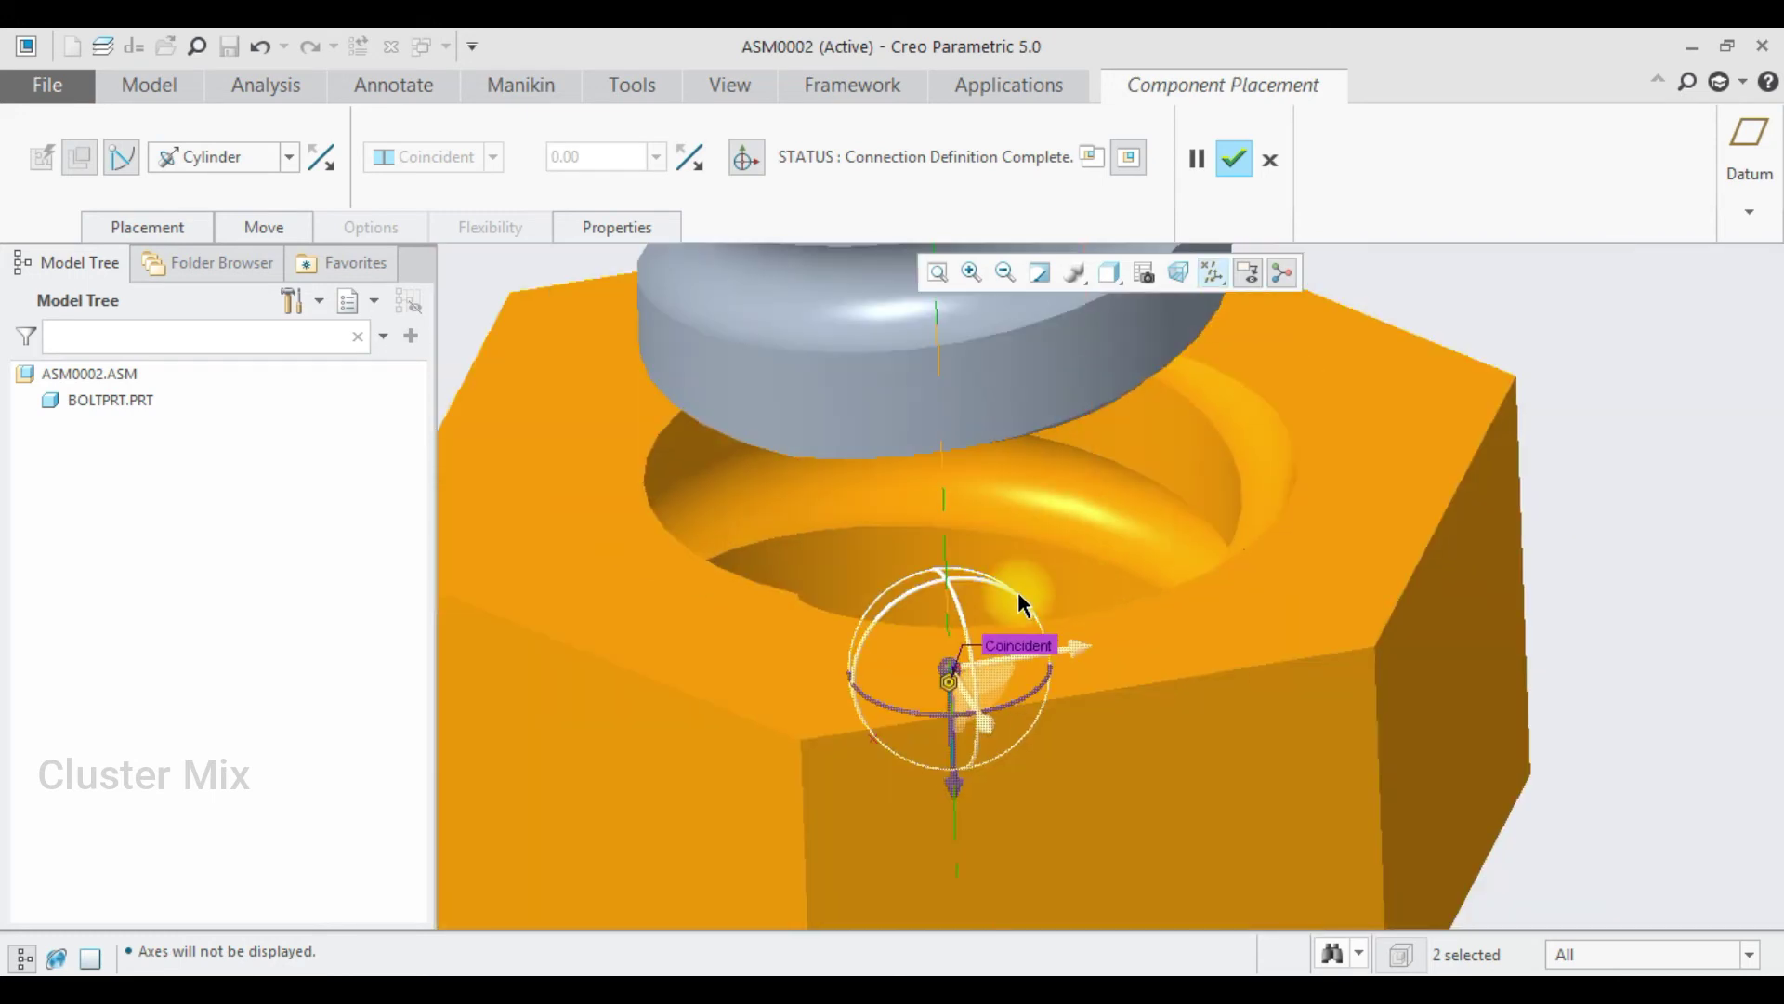
{"action": "scroll", "coordinate": [1022, 605], "scroll_direction": "up", "scroll_amount": 4}
{"action": "left_click", "coordinate": [168, 223]}
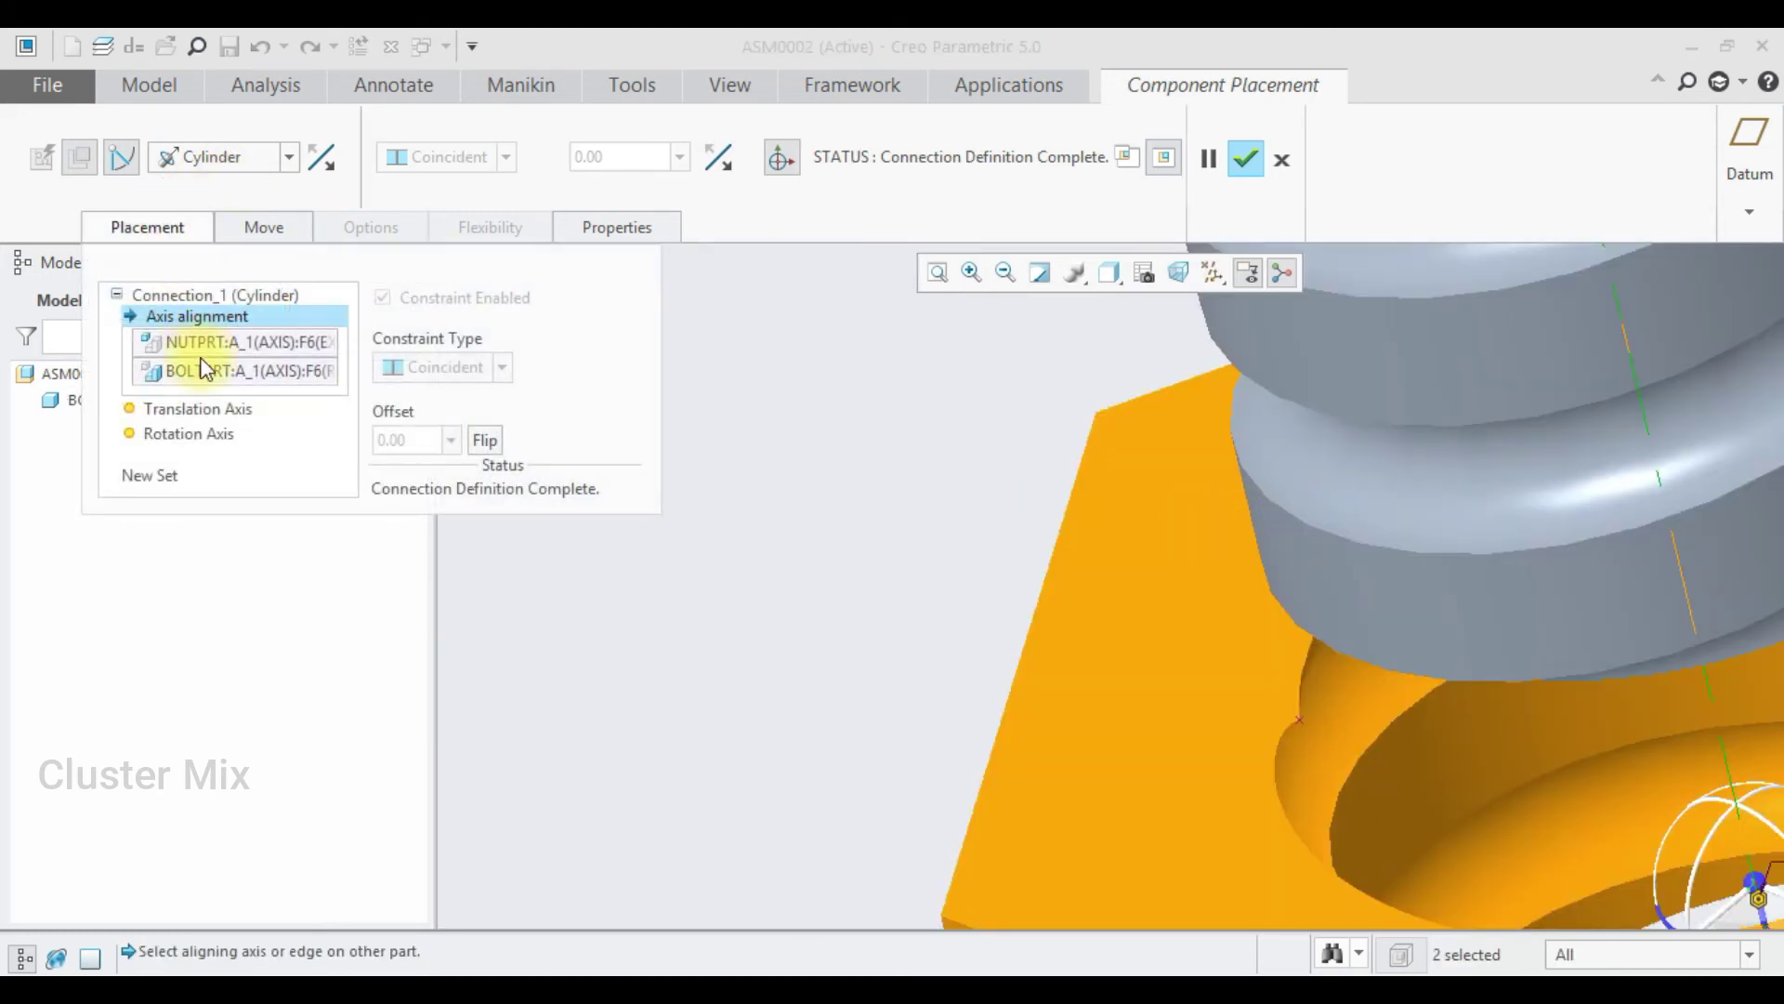
{"action": "left_click", "coordinate": [152, 477]}
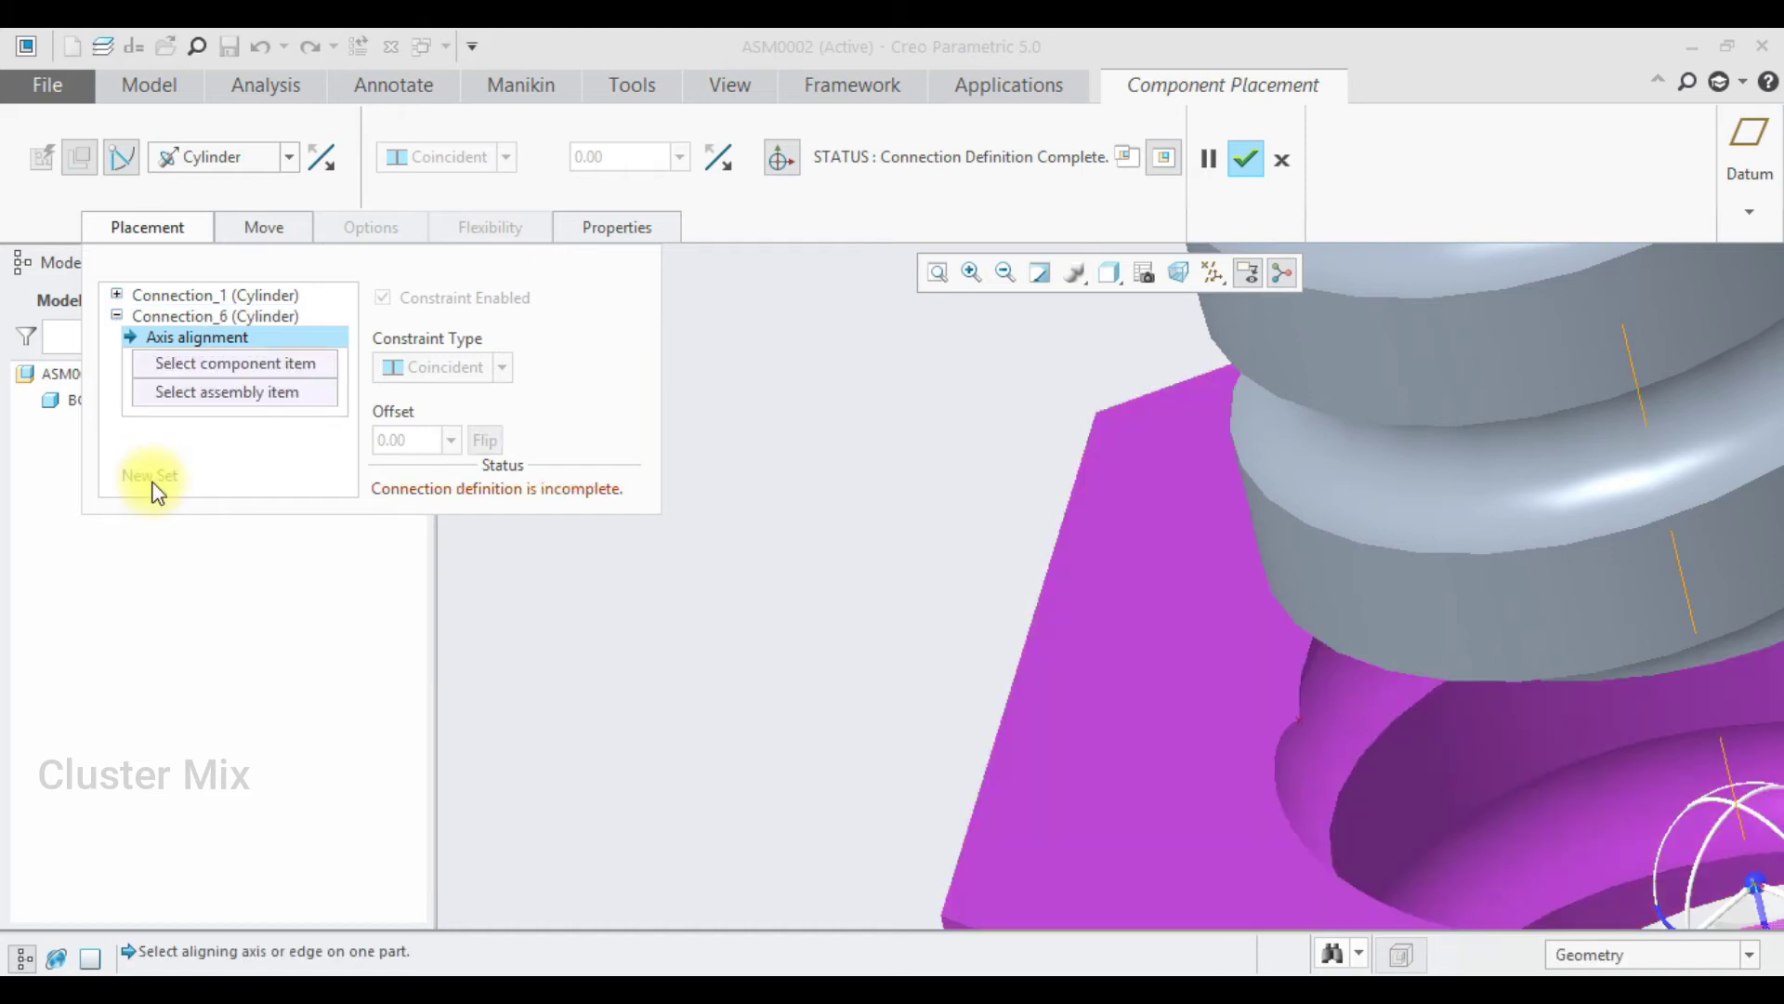
{"action": "left_click", "coordinate": [252, 154]}
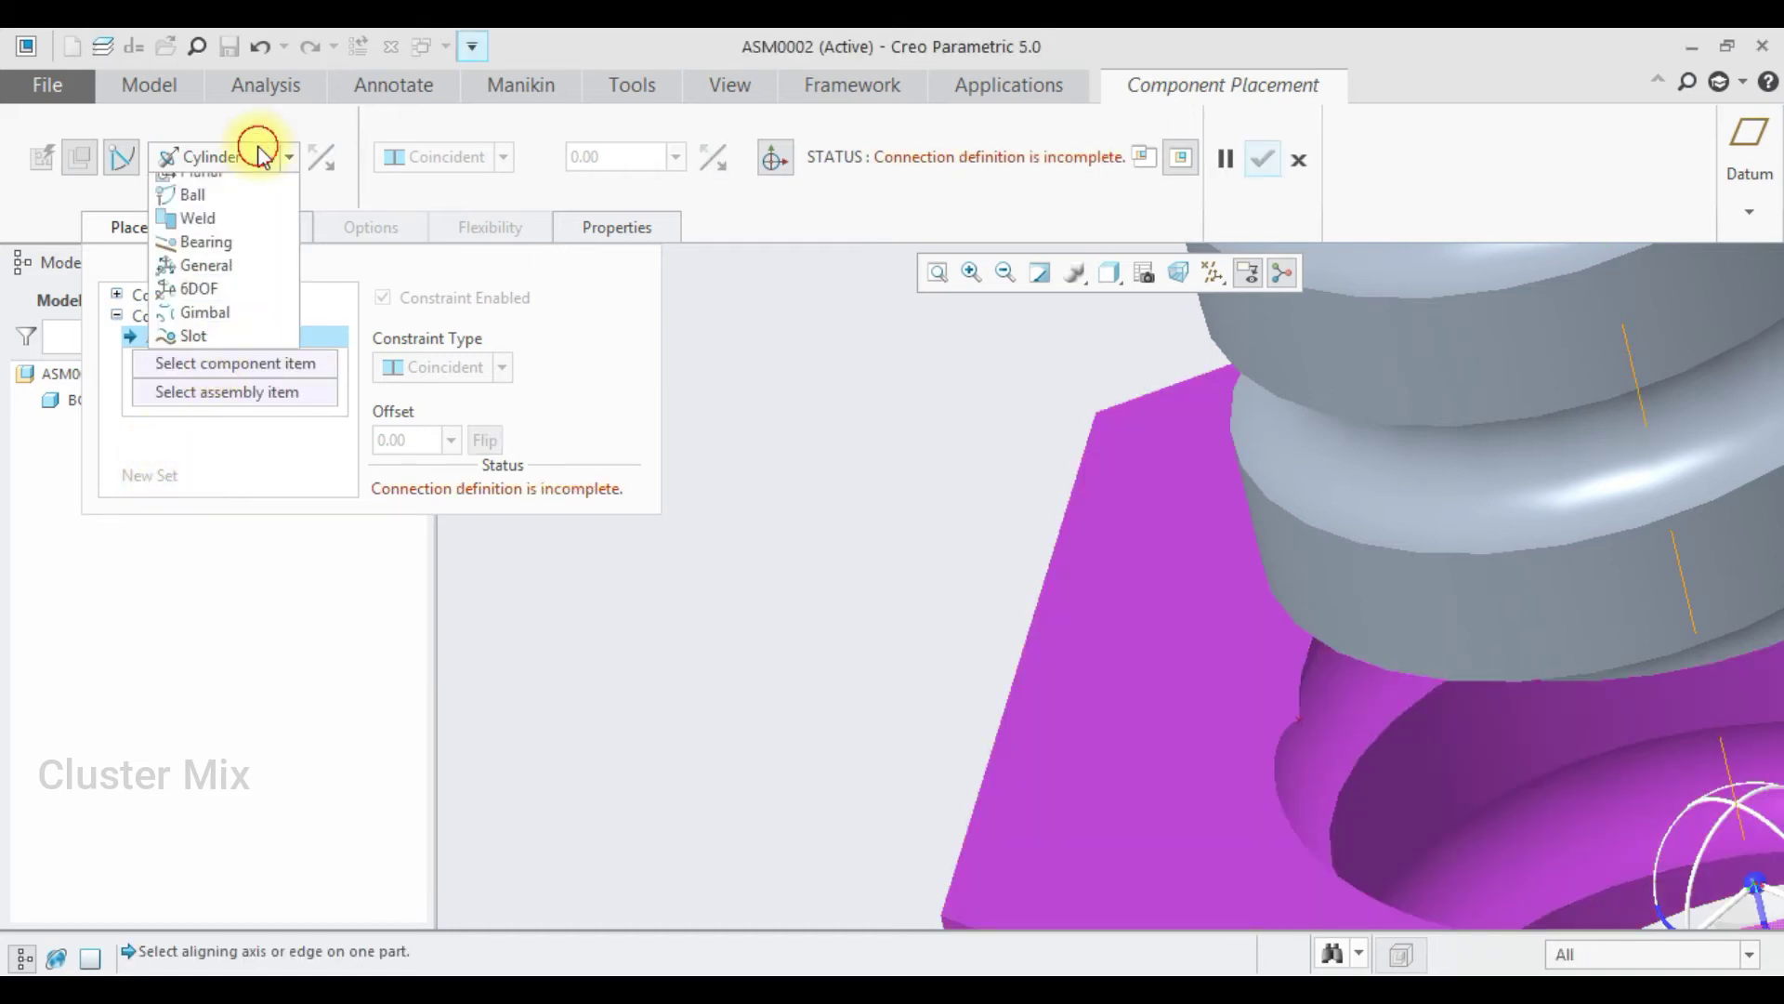
{"action": "left_click", "coordinate": [199, 446]}
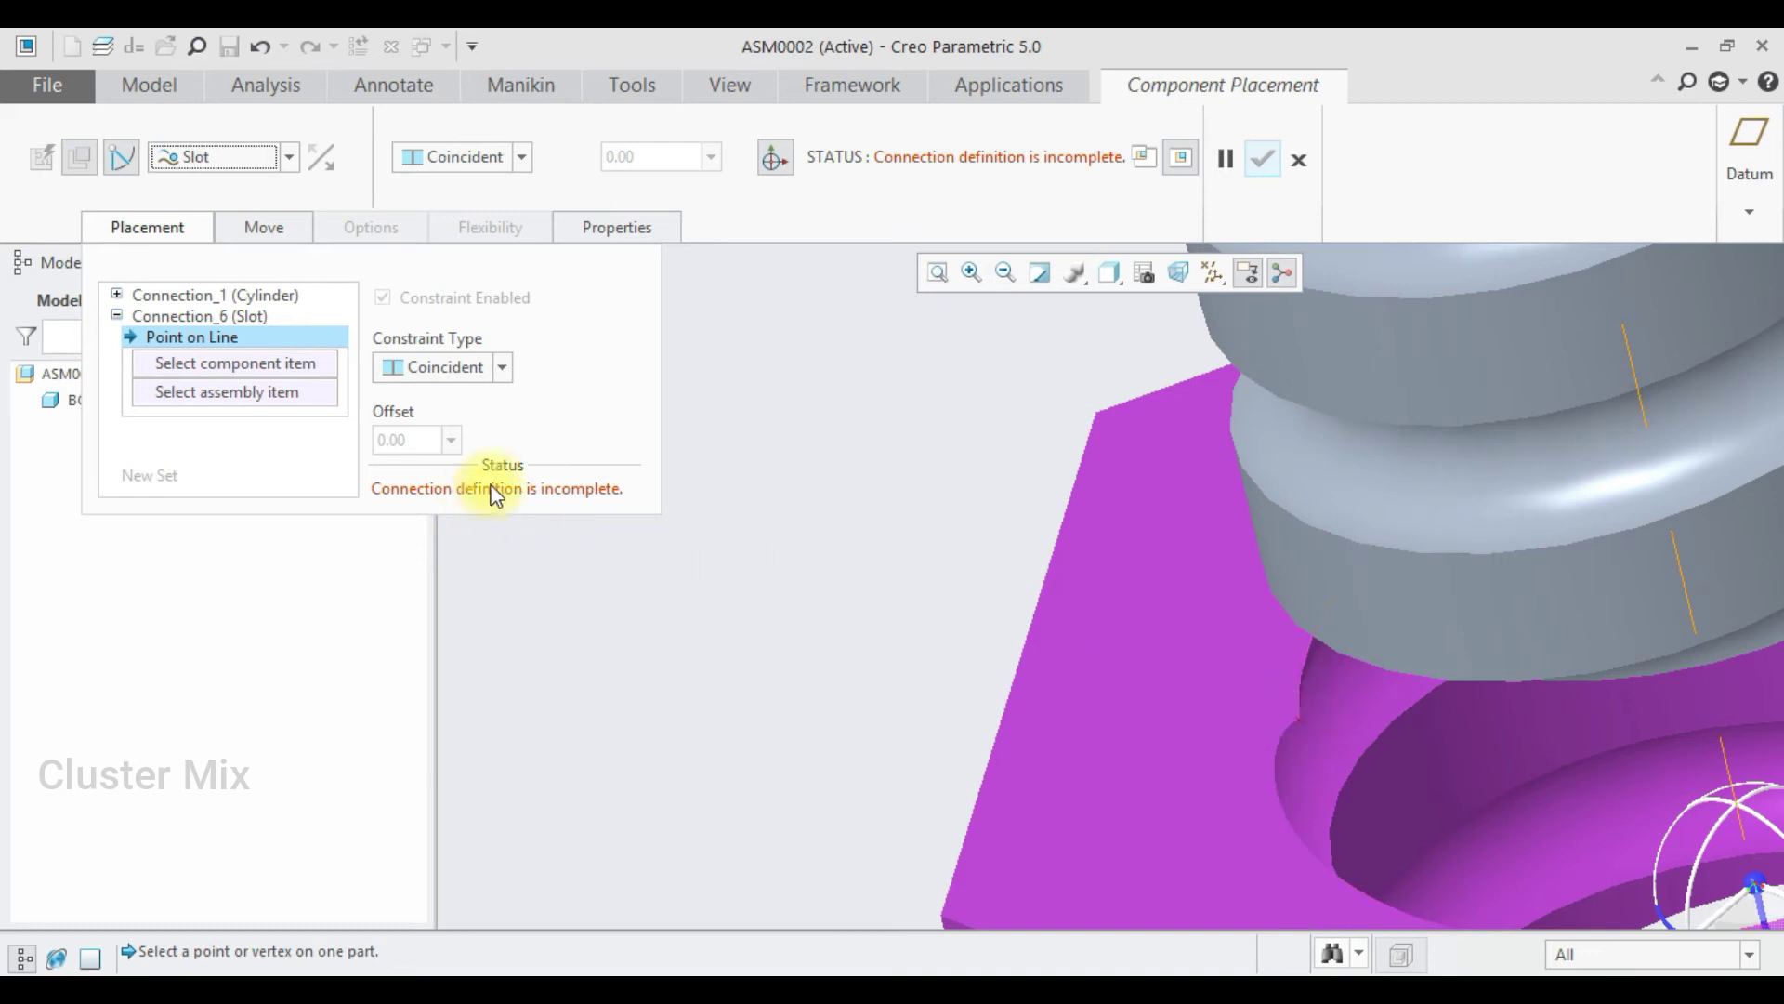
Step: Select the chain of helical thread edges along the full threaded length of the bolt as the slot's path
{"action": "middle_click_drag", "start_coordinate": [1297, 715], "coordinate": [1318, 586]}
{"action": "scroll", "coordinate": [1455, 449], "scroll_direction": "up", "scroll_amount": 5}
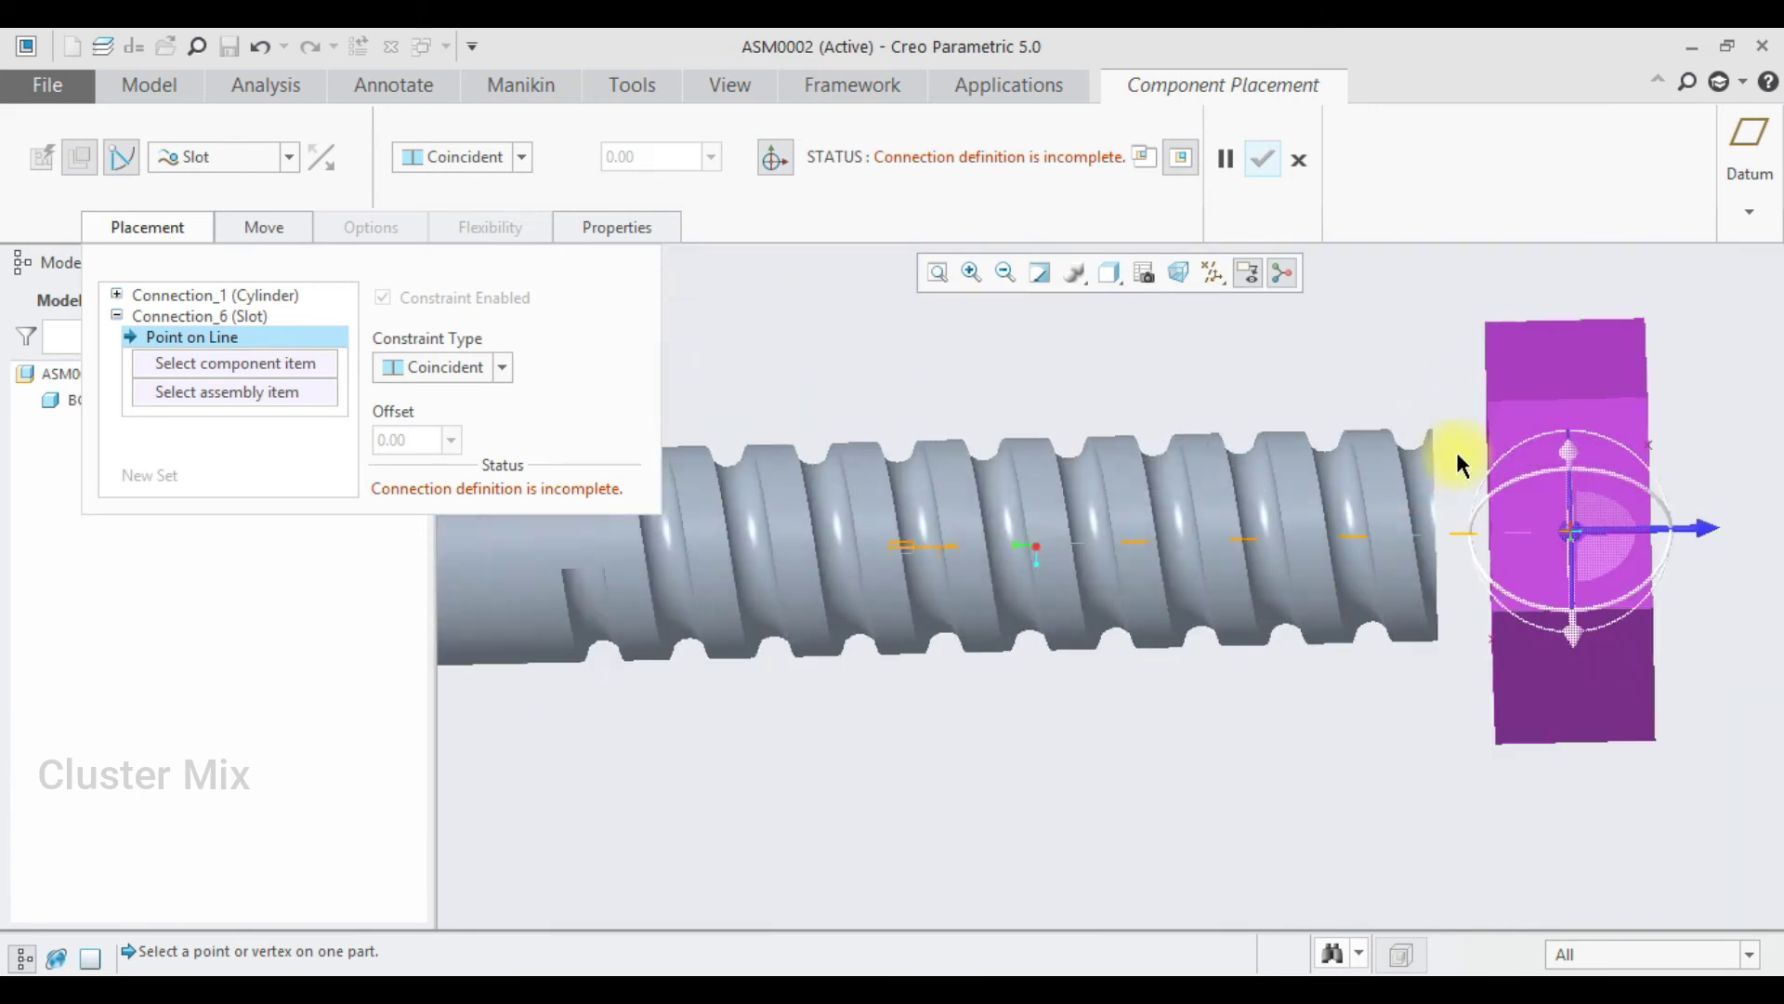
{"action": "left_click", "coordinate": [1421, 555]}
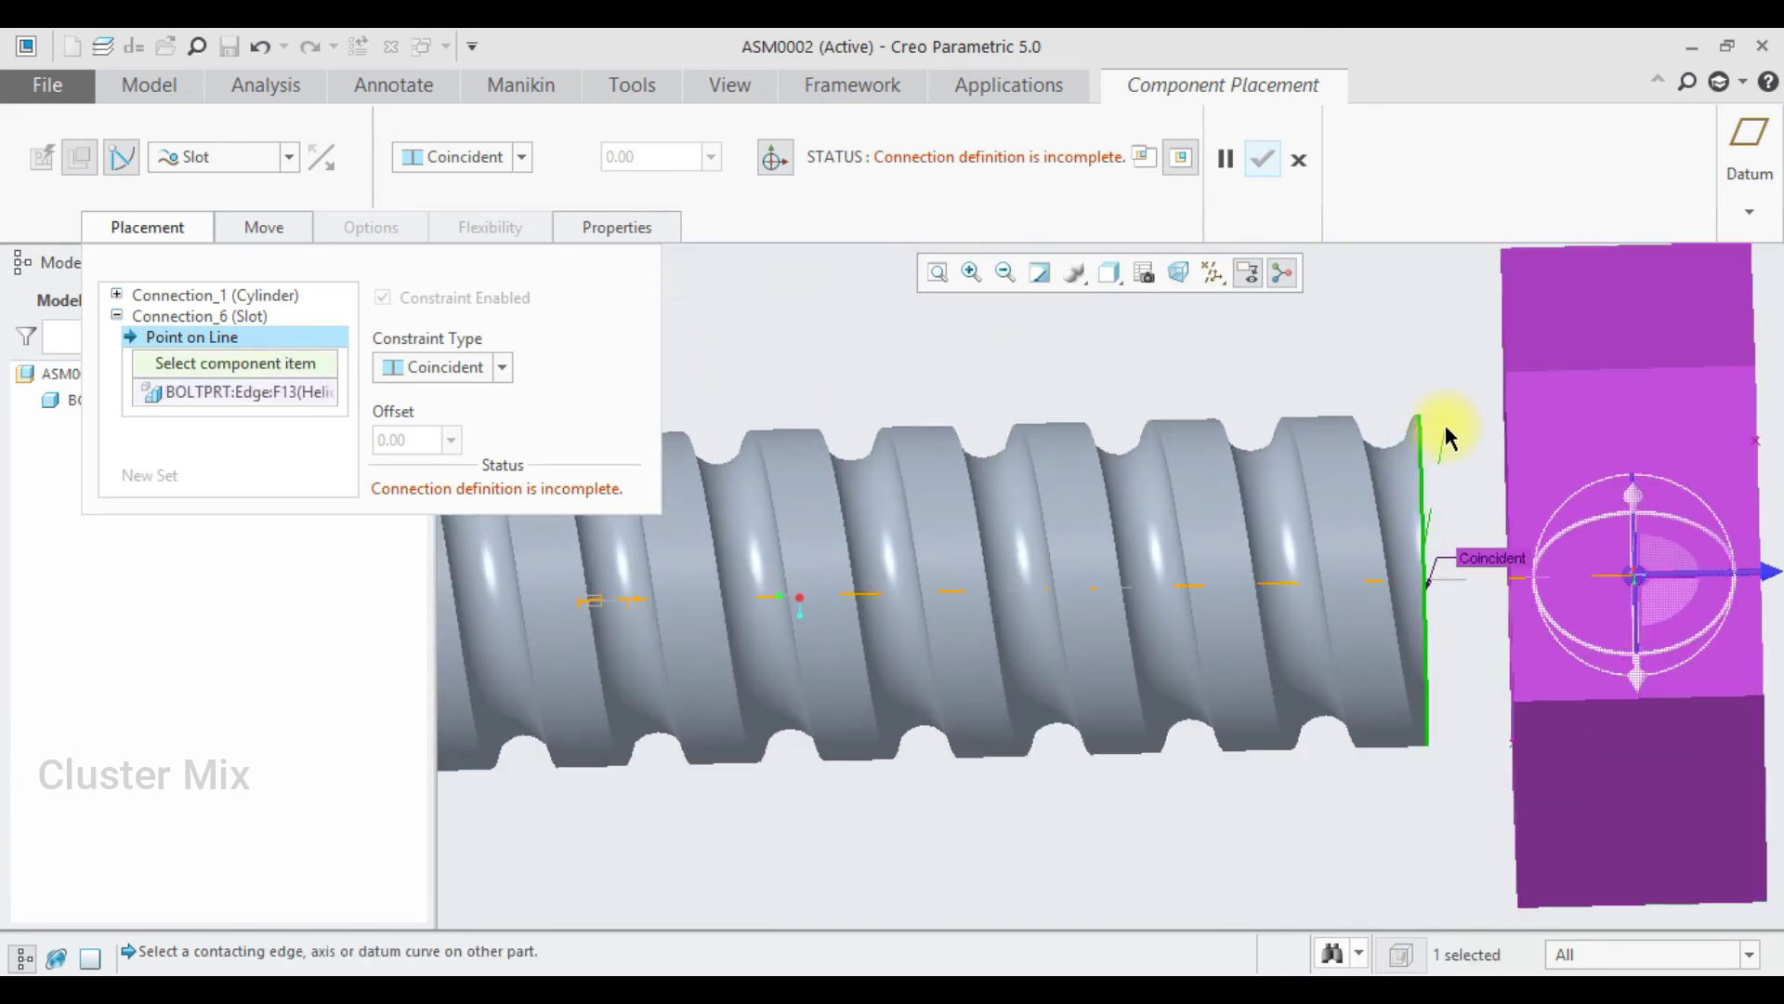
{"action": "left_click", "coordinate": [1386, 520], "text": "ctrl"}
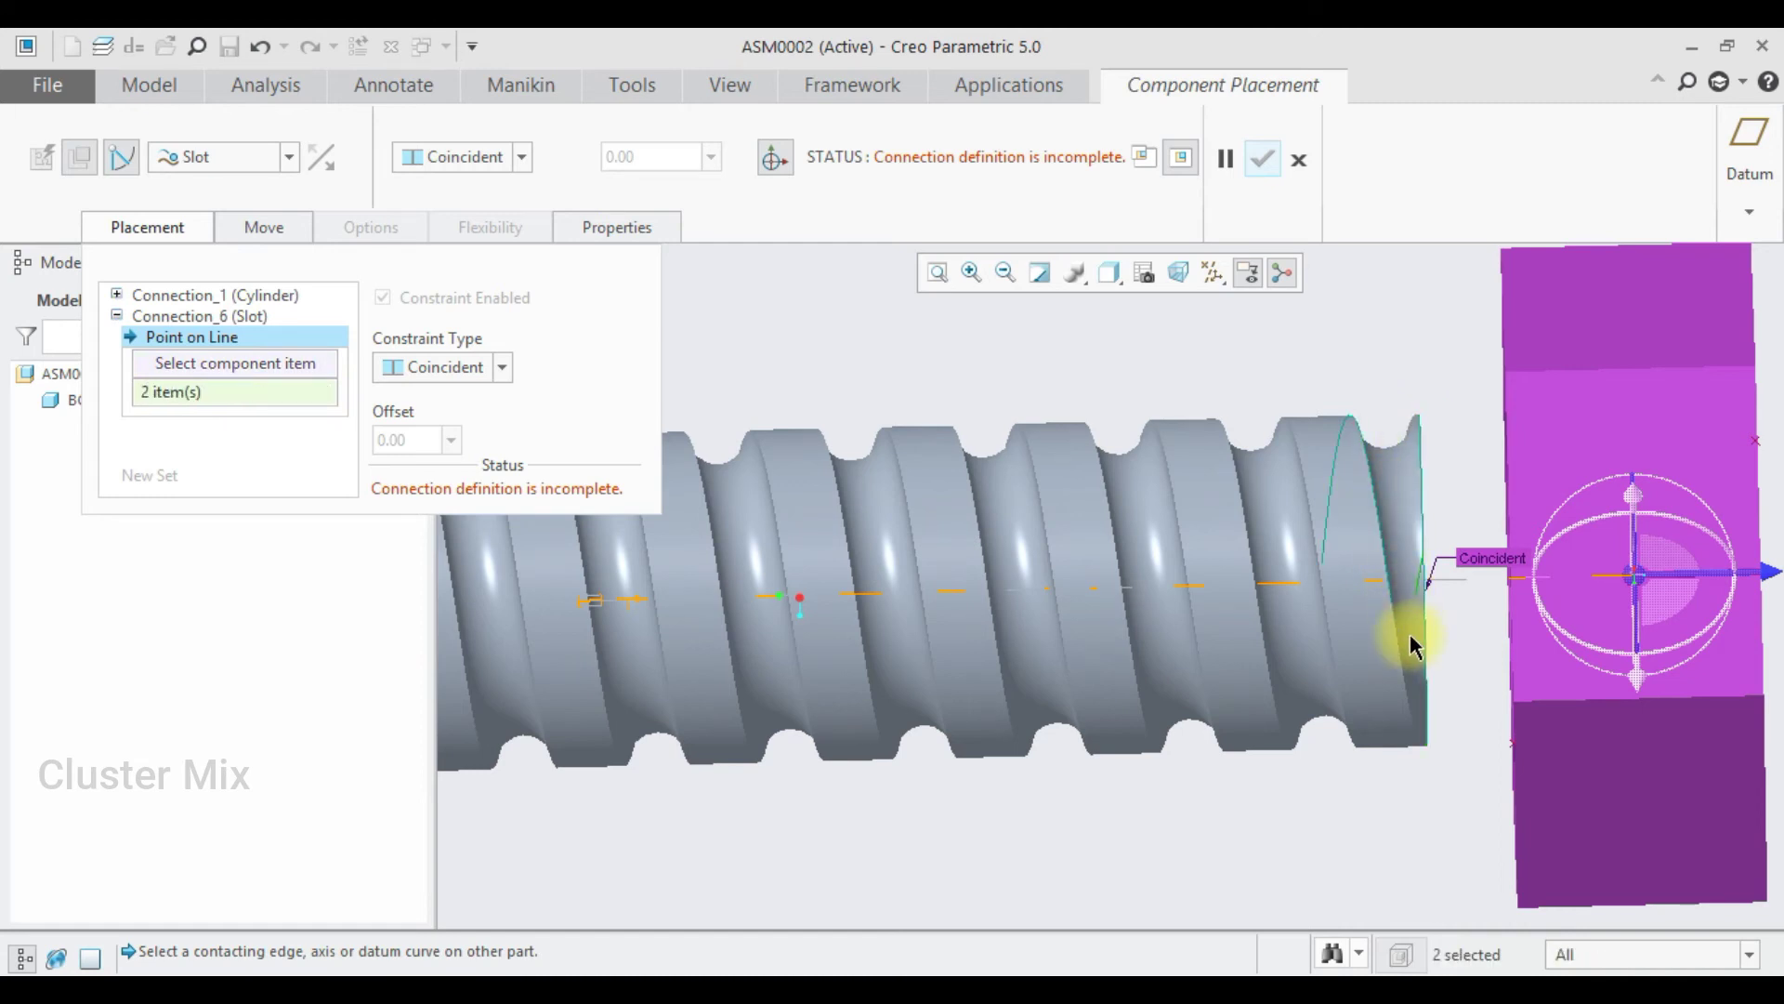
{"action": "left_click", "coordinate": [1316, 527], "text": "ctrl"}
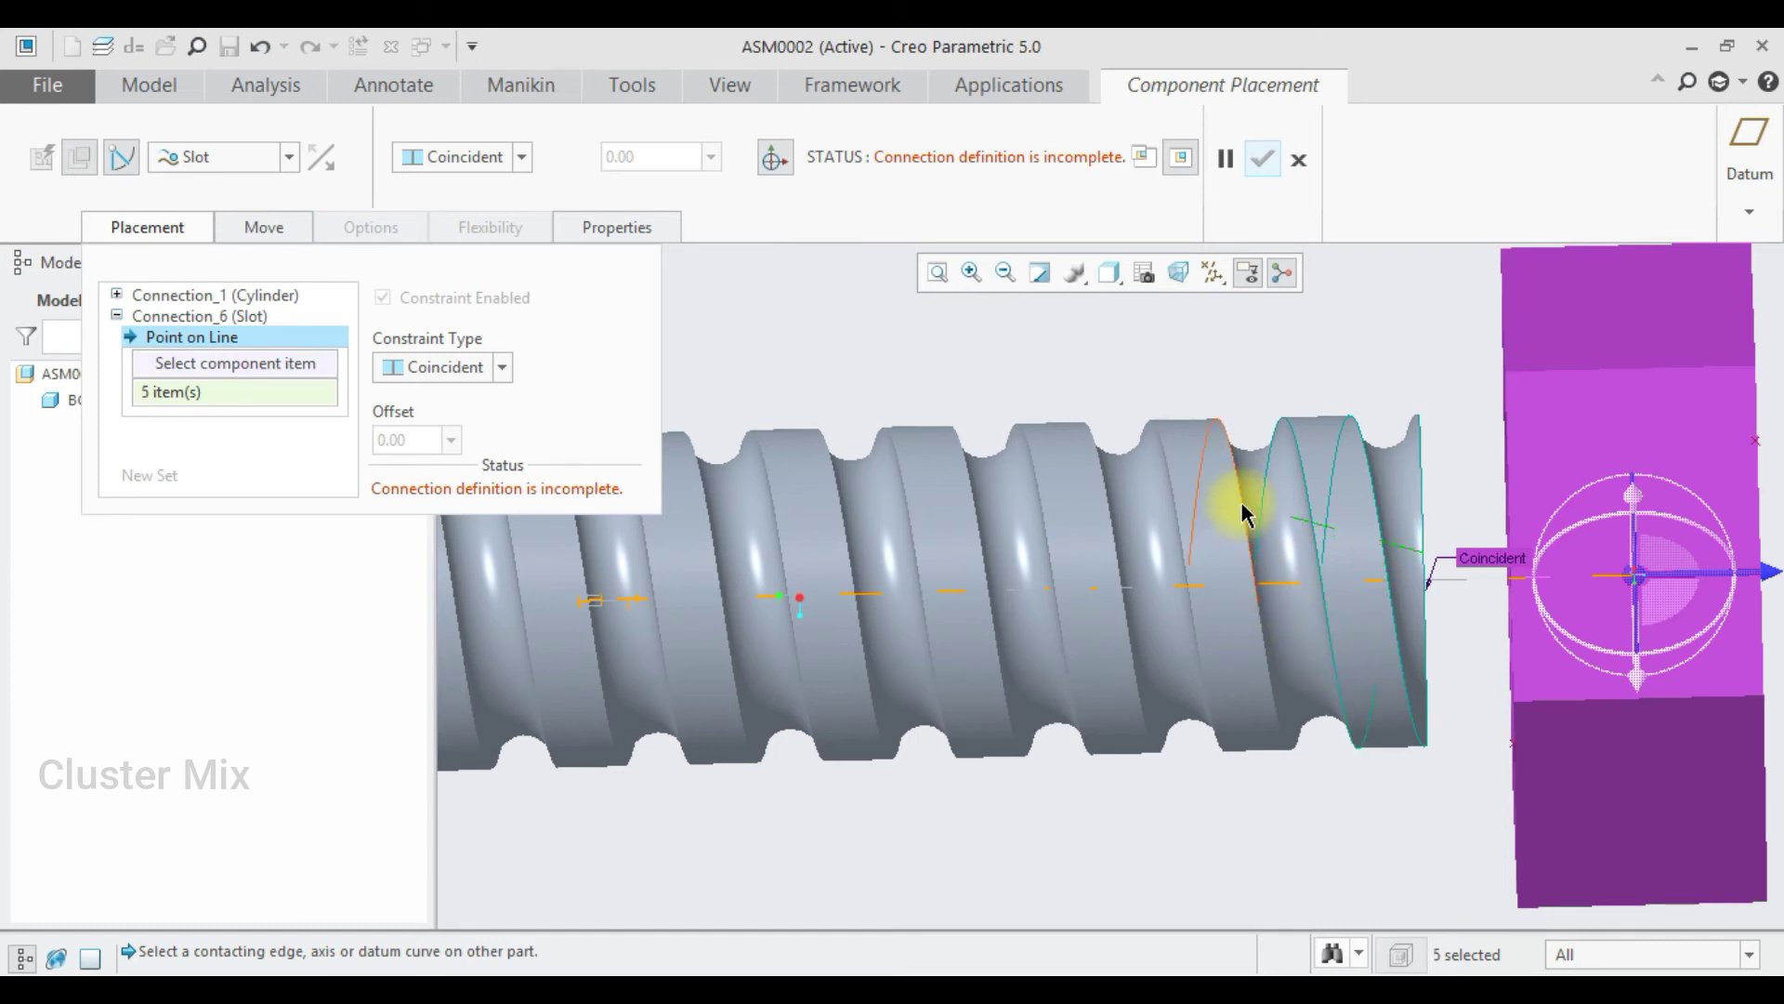
{"action": "left_click", "coordinate": [1262, 558], "text": "ctrl"}
{"action": "left_click", "coordinate": [1266, 659], "text": "ctrl"}
{"action": "left_click", "coordinate": [1146, 645], "text": "ctrl"}
{"action": "left_click", "coordinate": [1015, 657], "text": "ctrl"}
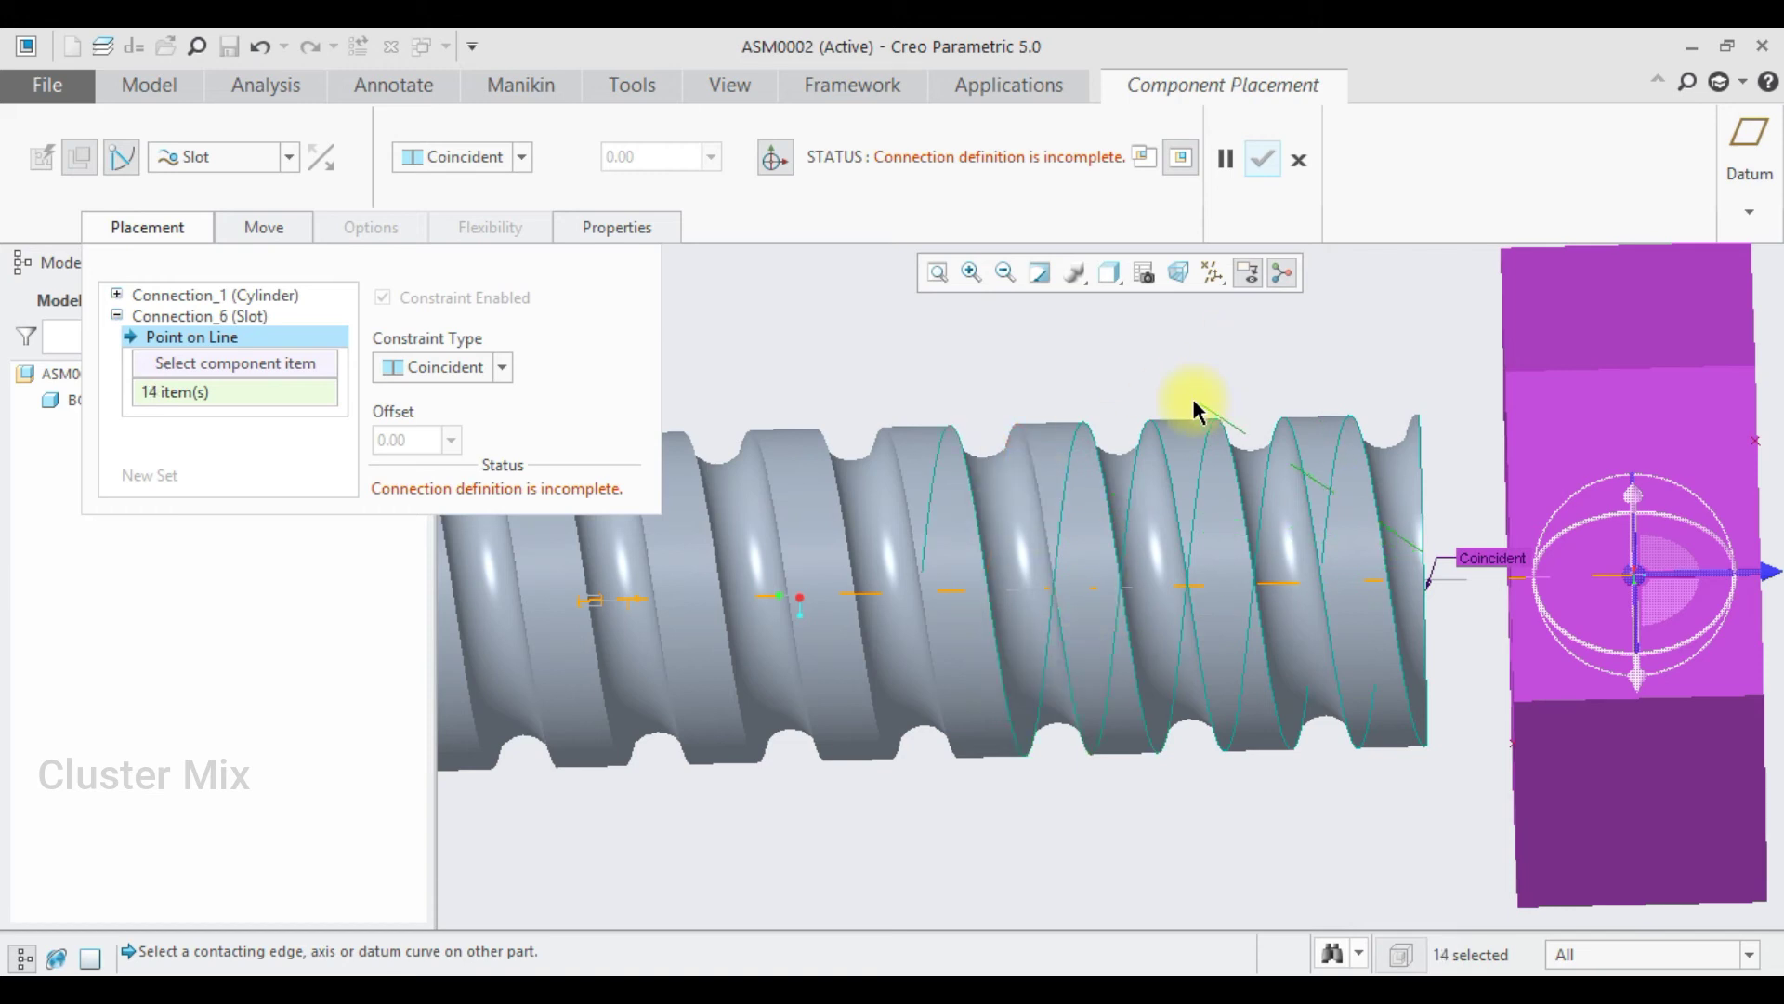
{"action": "left_click", "coordinate": [844, 685], "text": "ctrl"}
{"action": "left_click", "coordinate": [714, 683], "text": "ctrl"}
{"action": "scroll", "coordinate": [714, 683], "scroll_direction": "down", "scroll_amount": 2}
{"action": "left_click", "coordinate": [799, 460], "text": "ctrl"}
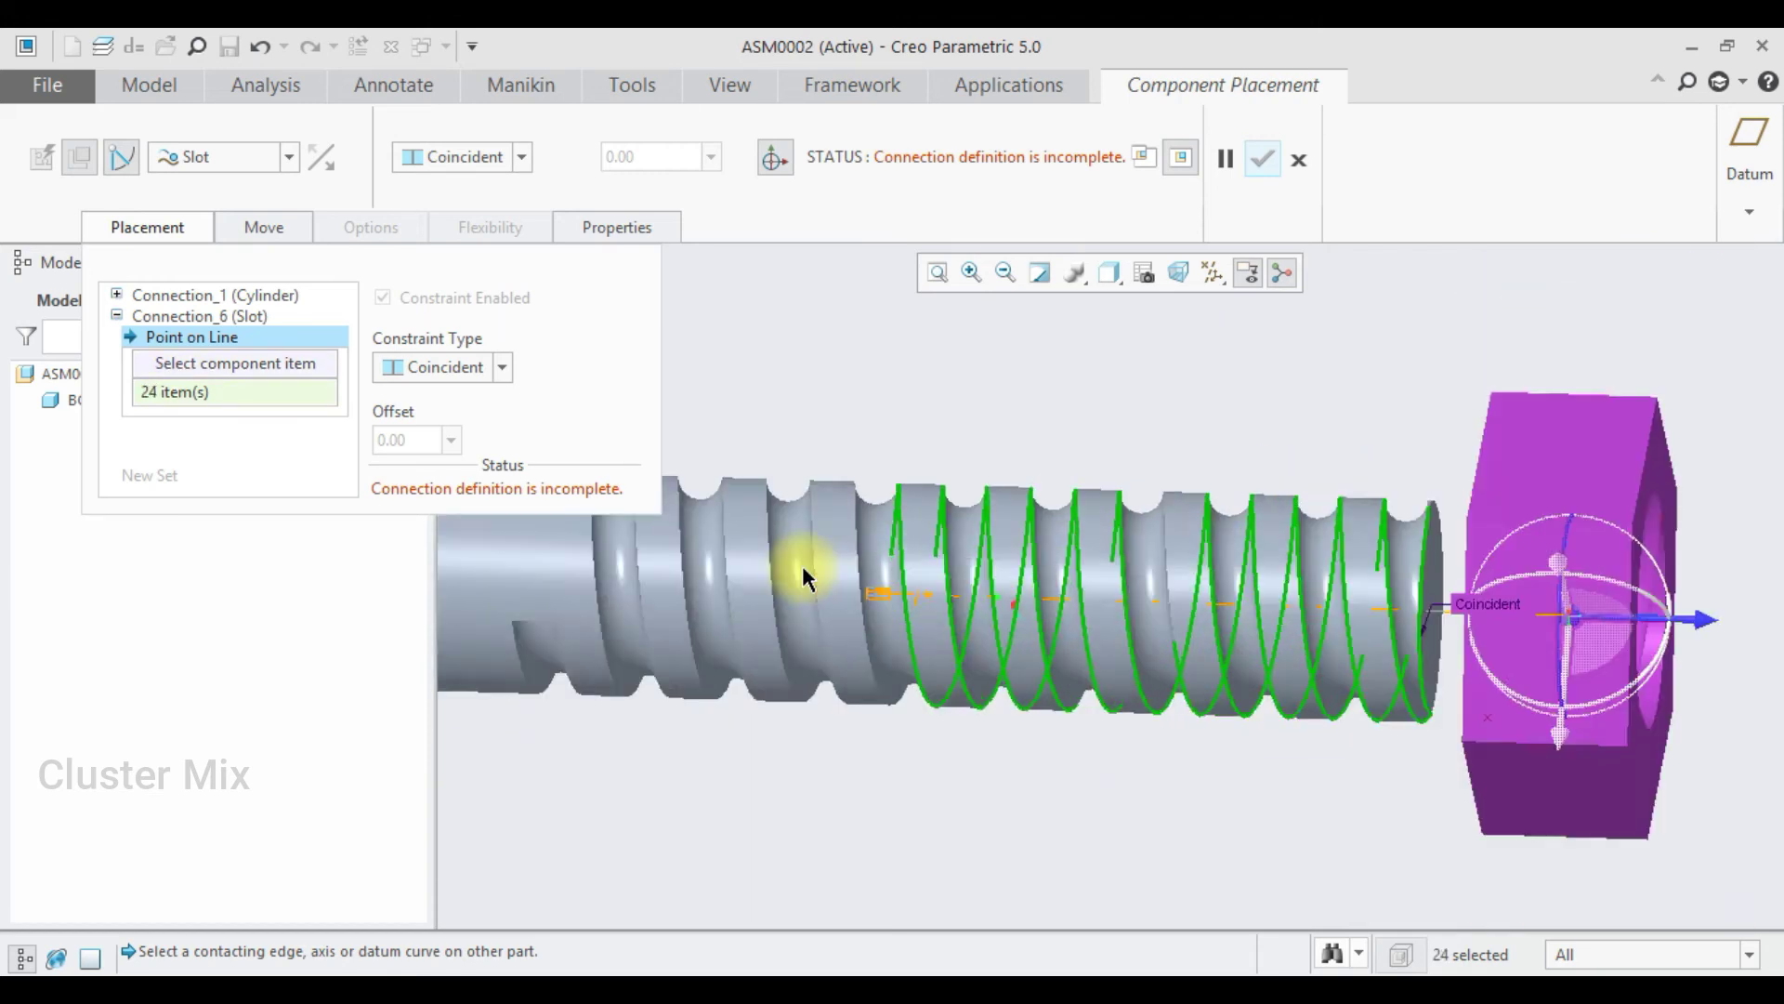
{"action": "scroll", "coordinate": [756, 472], "scroll_direction": "up", "scroll_amount": 3}
{"action": "scroll", "coordinate": [795, 662], "scroll_direction": "down", "scroll_amount": 3}
{"action": "left_click", "coordinate": [720, 734], "text": "ctrl"}
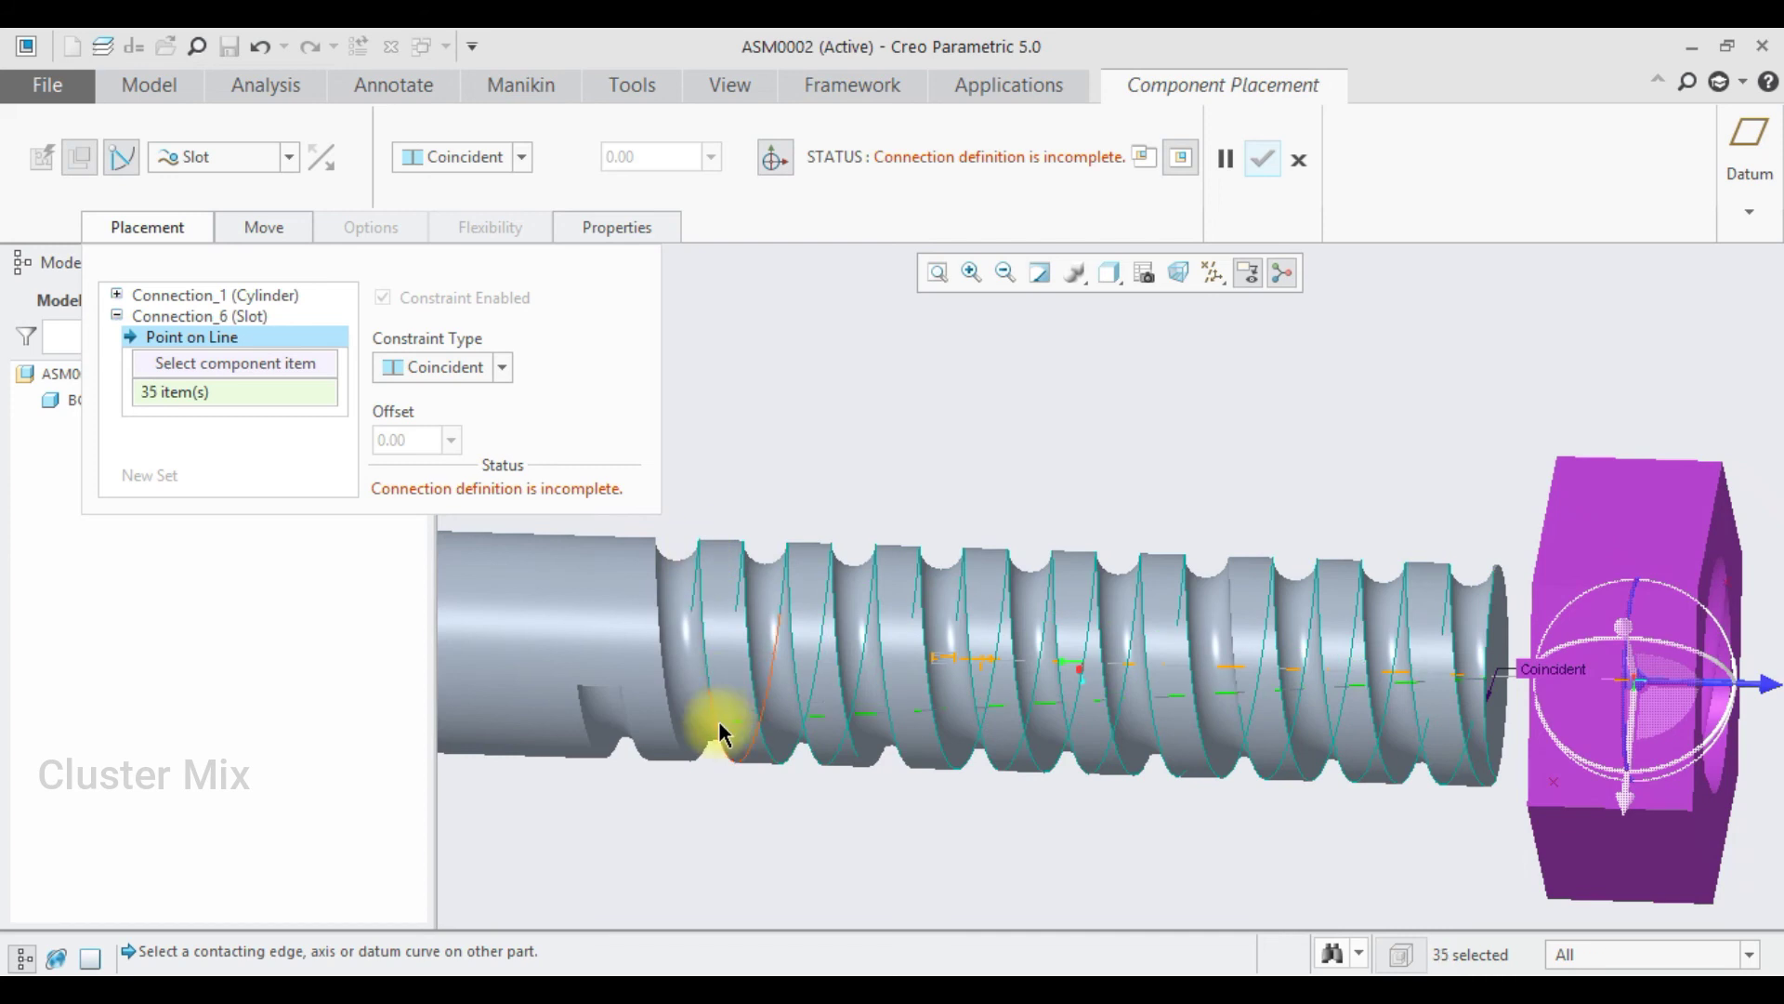
Step: Pick the datum point on the nut's internal thread as the slot's component reference and accept the placement
{"action": "middle_click_drag", "start_coordinate": [1466, 565], "coordinate": [1226, 597]}
{"action": "scroll", "coordinate": [1263, 589], "scroll_direction": "up", "scroll_amount": 4}
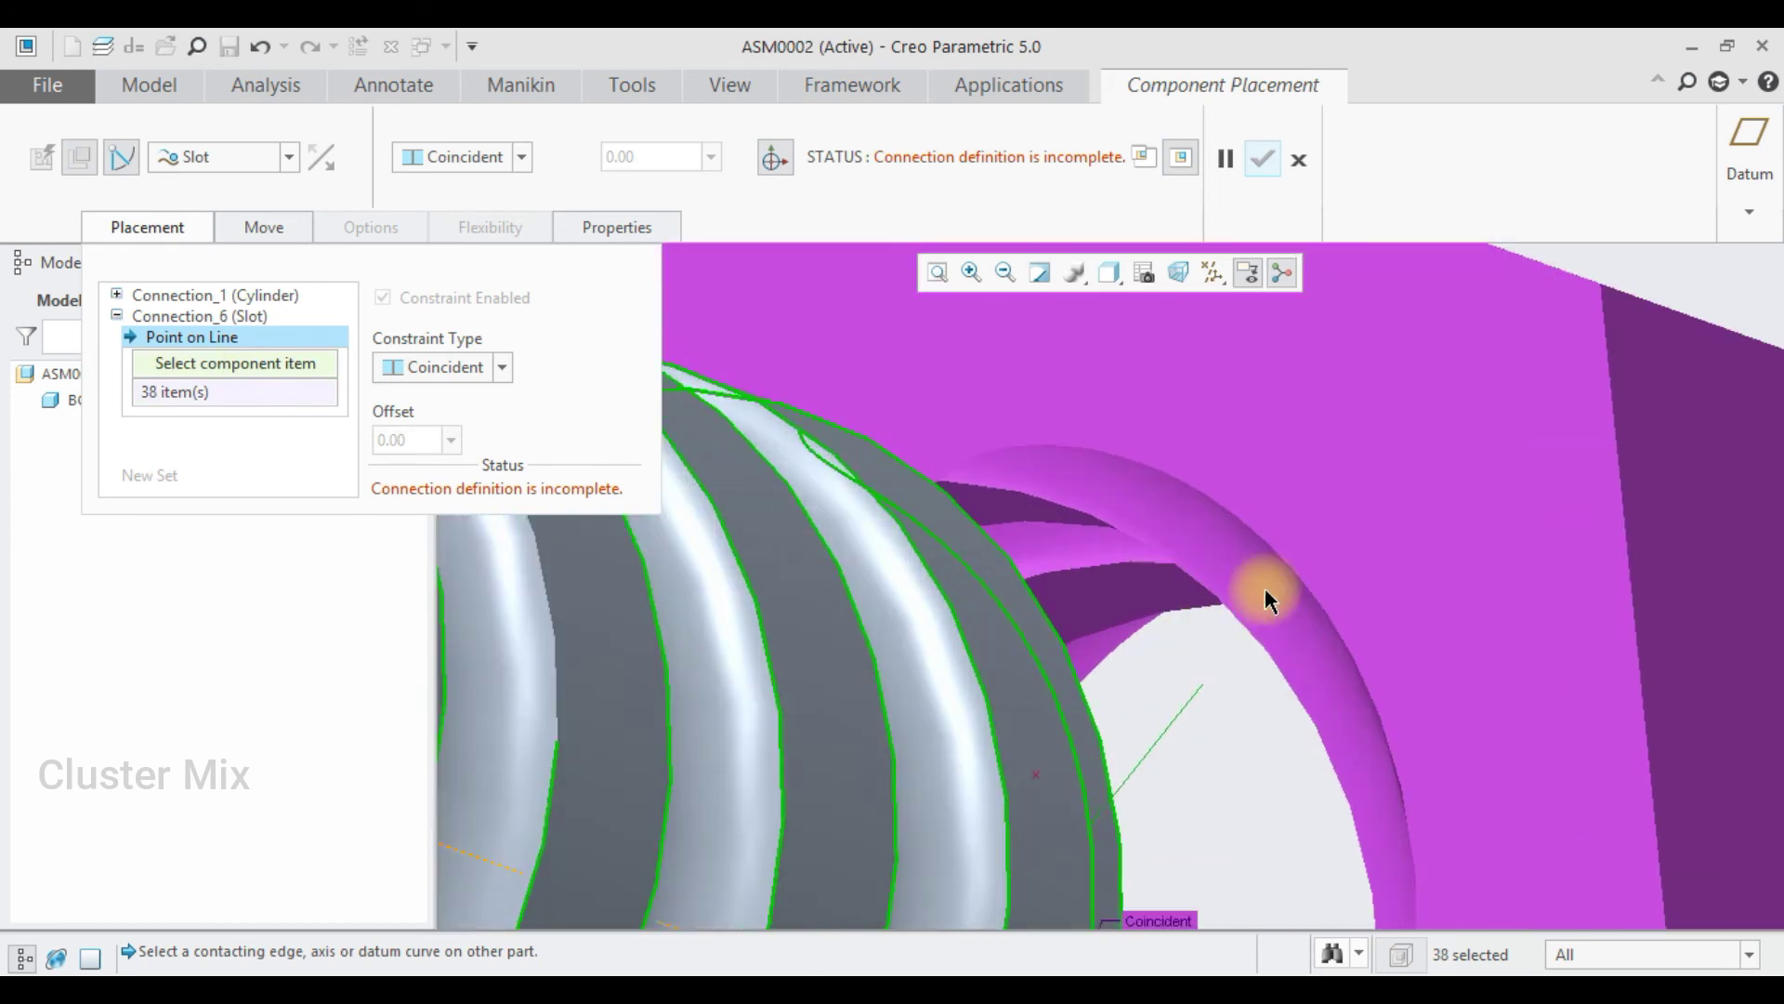
{"action": "scroll", "coordinate": [1256, 495], "scroll_direction": "down", "scroll_amount": 3}
{"action": "scroll", "coordinate": [1162, 803], "scroll_direction": "up", "scroll_amount": 2}
{"action": "scroll", "coordinate": [1108, 733], "scroll_direction": "up", "scroll_amount": 2}
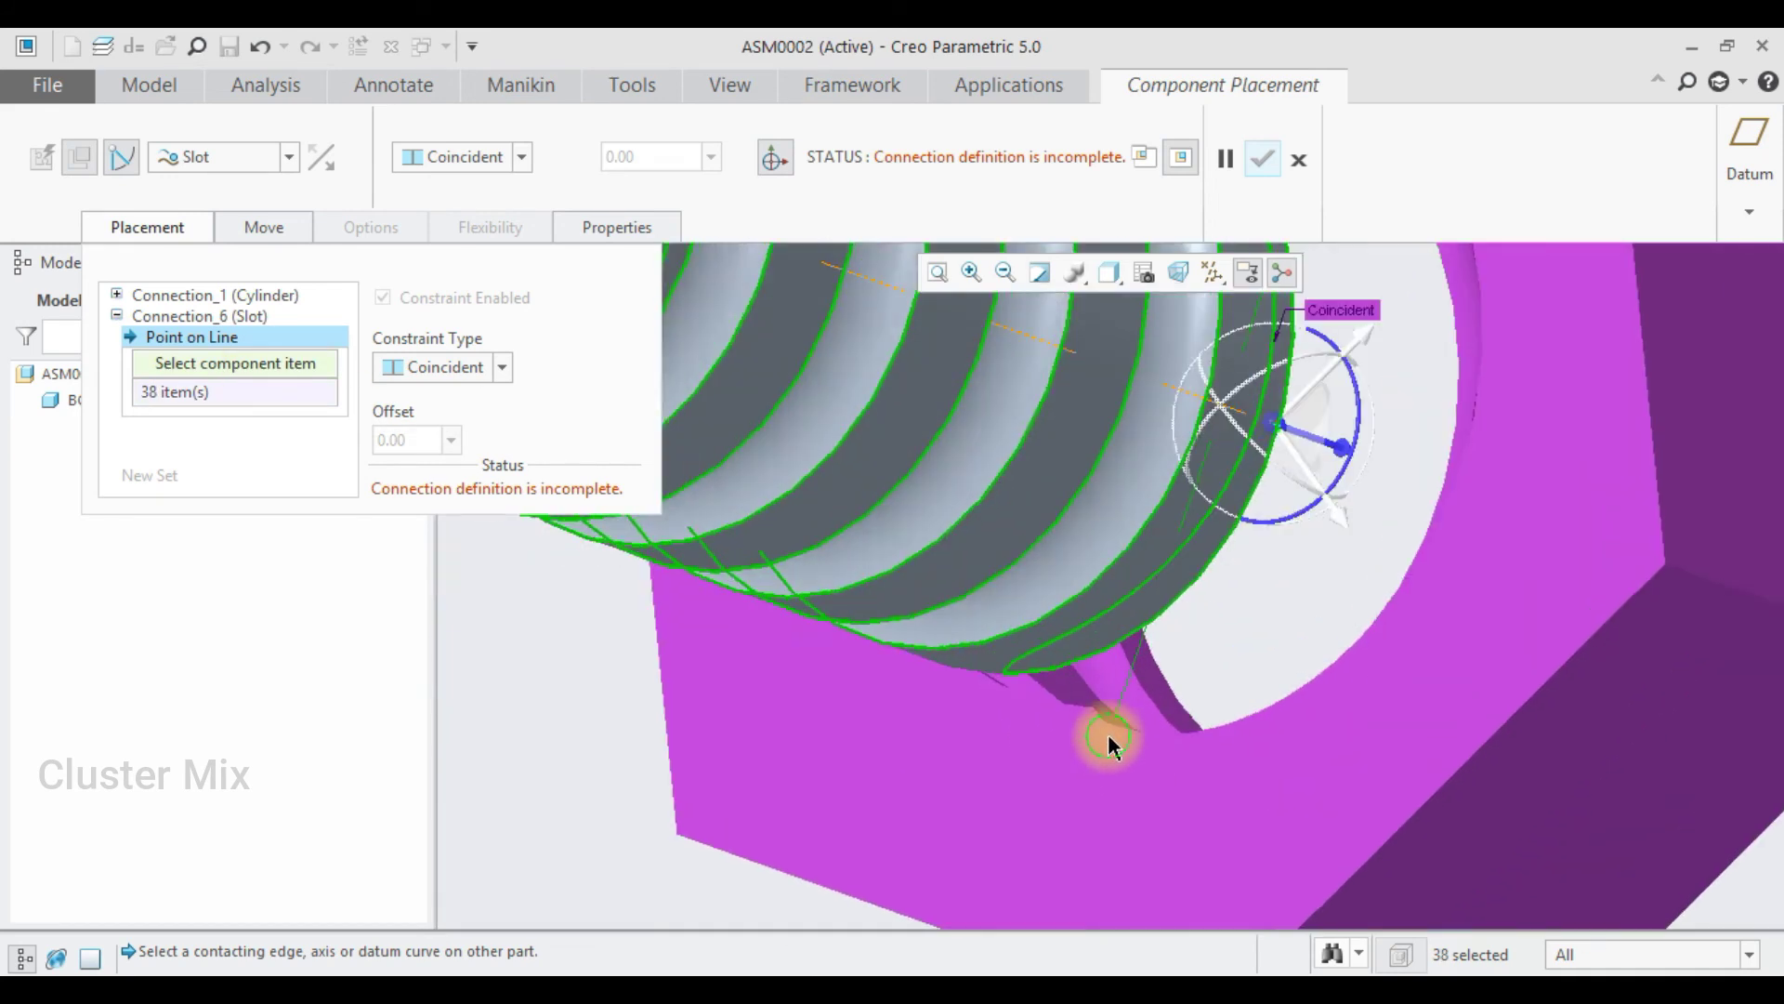
{"action": "middle_click_drag", "start_coordinate": [1320, 738], "coordinate": [1319, 744]}
{"action": "left_click", "coordinate": [1320, 743]}
{"action": "scroll", "coordinate": [1318, 713], "scroll_direction": "down", "scroll_amount": 5}
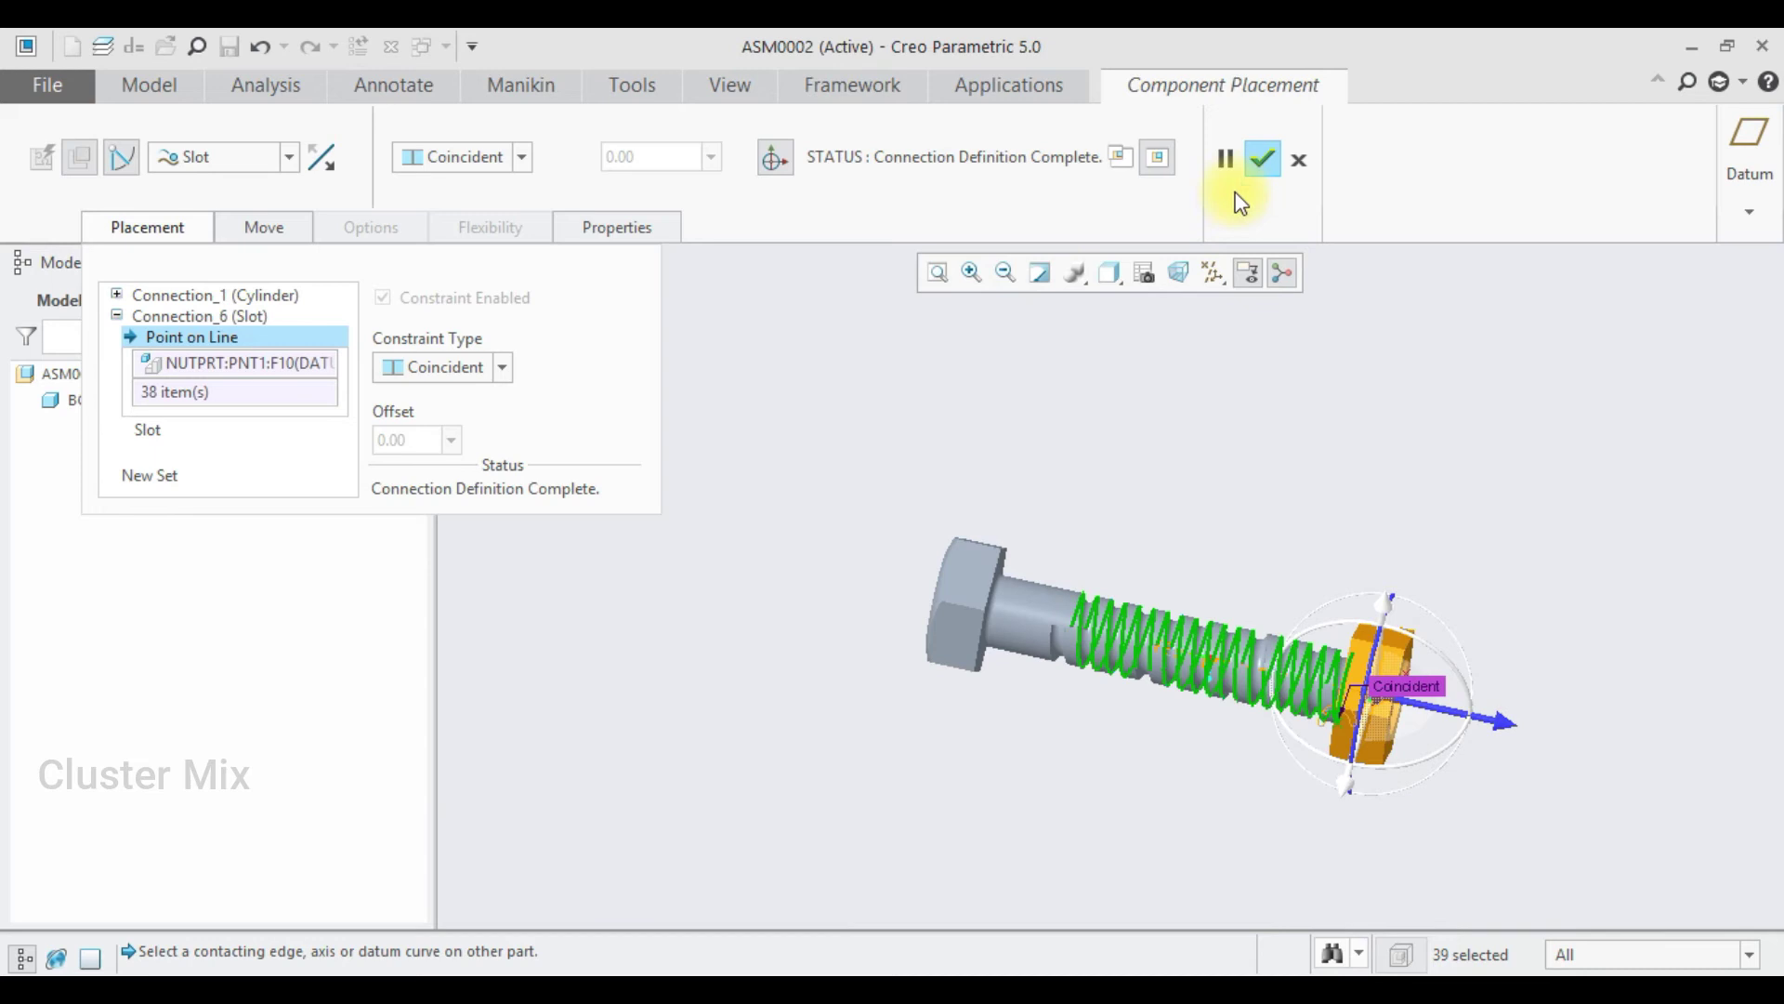
{"action": "left_click", "coordinate": [1264, 160]}
Step: Apply a red appearance to the bolt and a pale yellow appearance to the nut
{"action": "scroll", "coordinate": [1412, 585], "scroll_direction": "down", "scroll_amount": 5}
{"action": "scroll", "coordinate": [1409, 602], "scroll_direction": "up", "scroll_amount": 5}
{"action": "scroll", "coordinate": [1409, 602], "scroll_direction": "up", "scroll_amount": 3}
{"action": "middle_click_drag", "start_coordinate": [1426, 605], "coordinate": [1435, 662]}
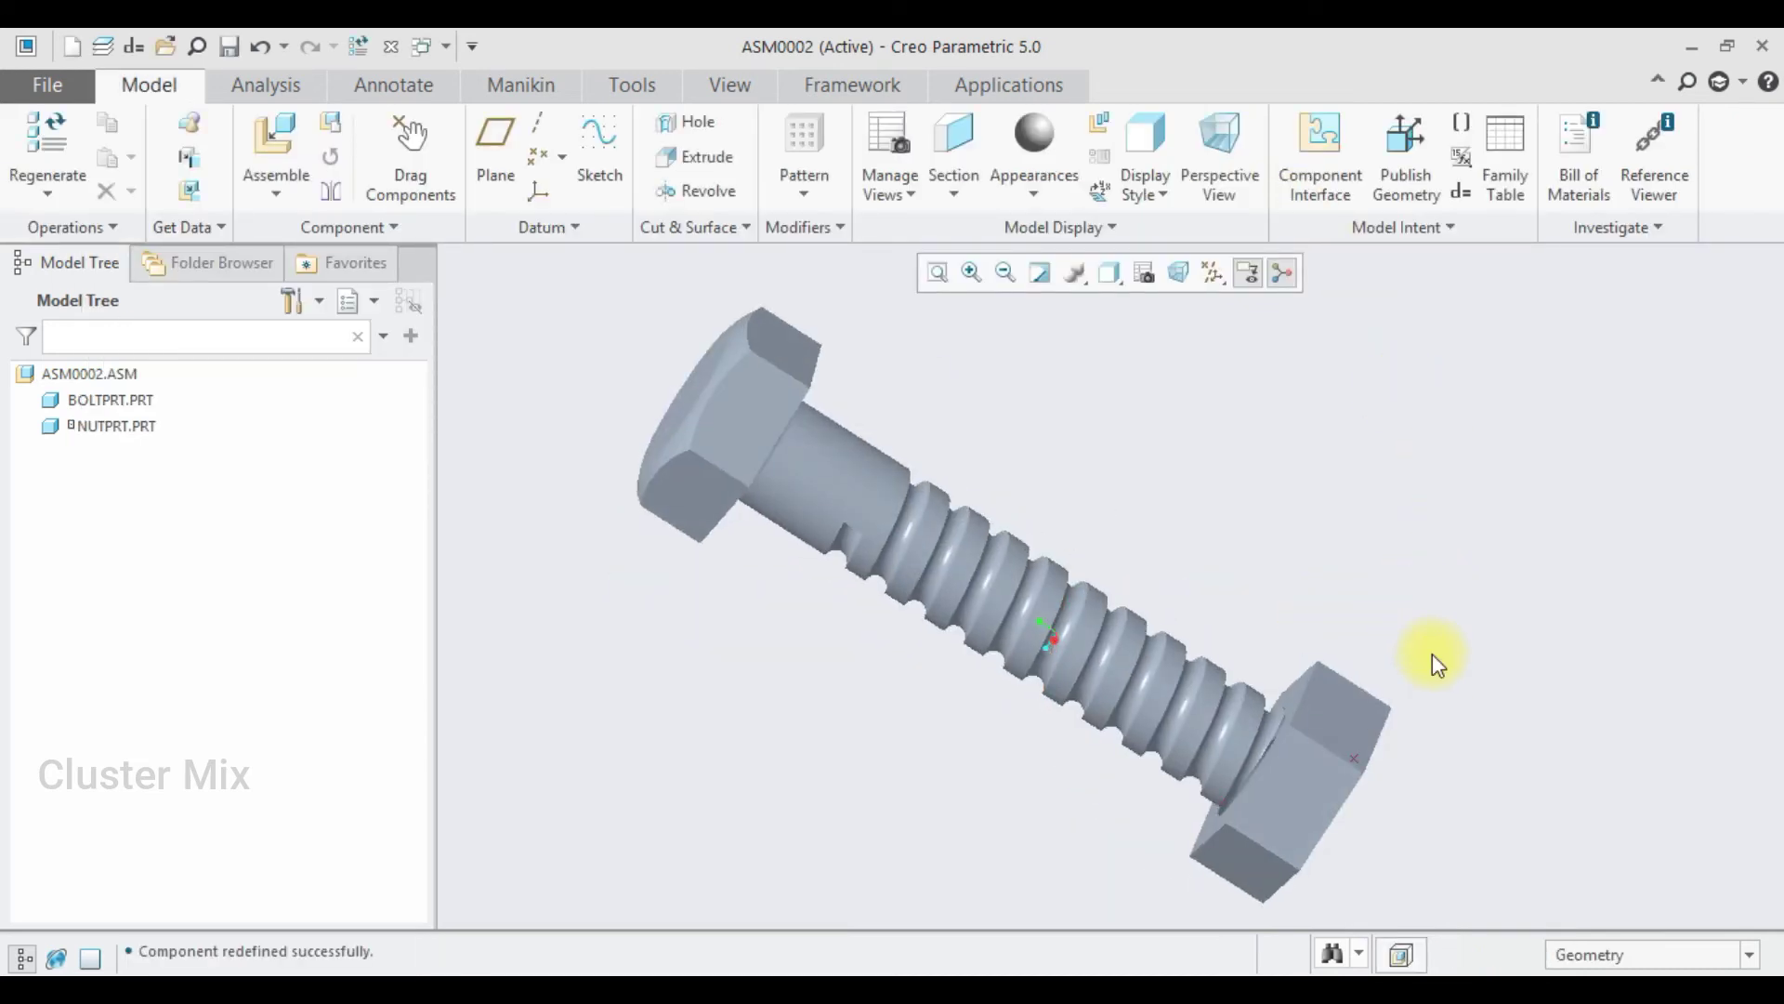
{"action": "left_click", "coordinate": [110, 400]}
{"action": "left_click", "coordinate": [1034, 186]}
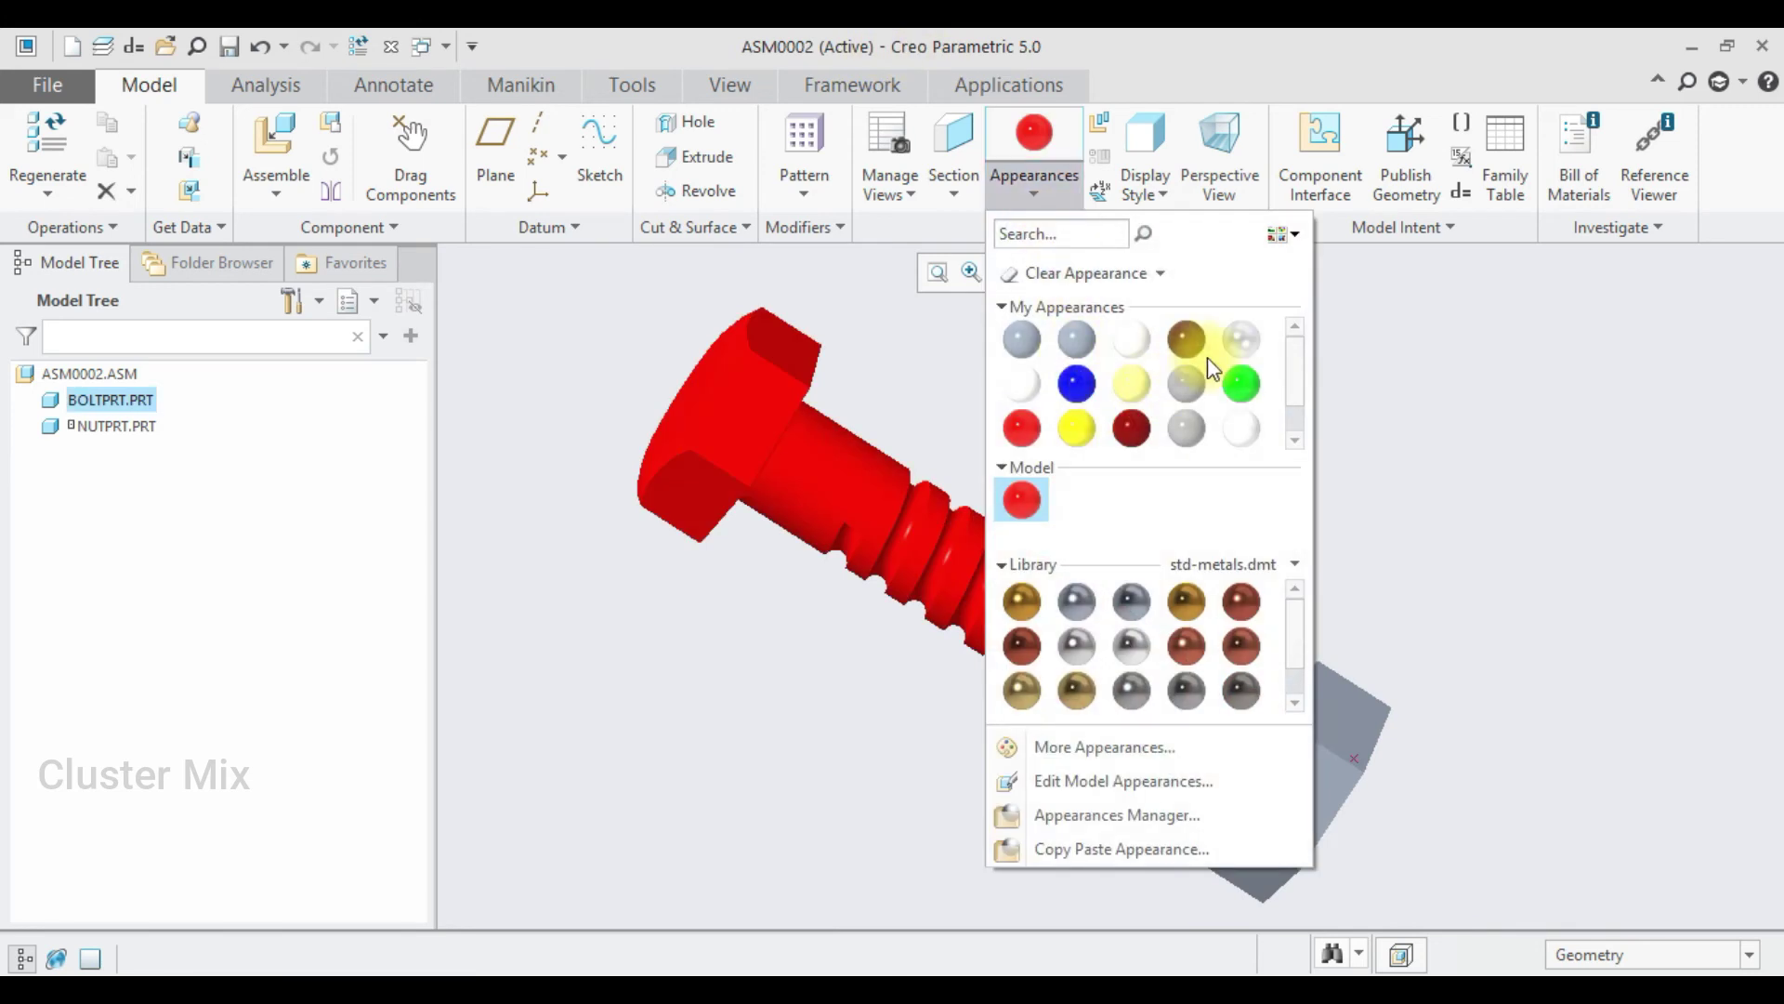
{"action": "left_click", "coordinate": [1141, 388]}
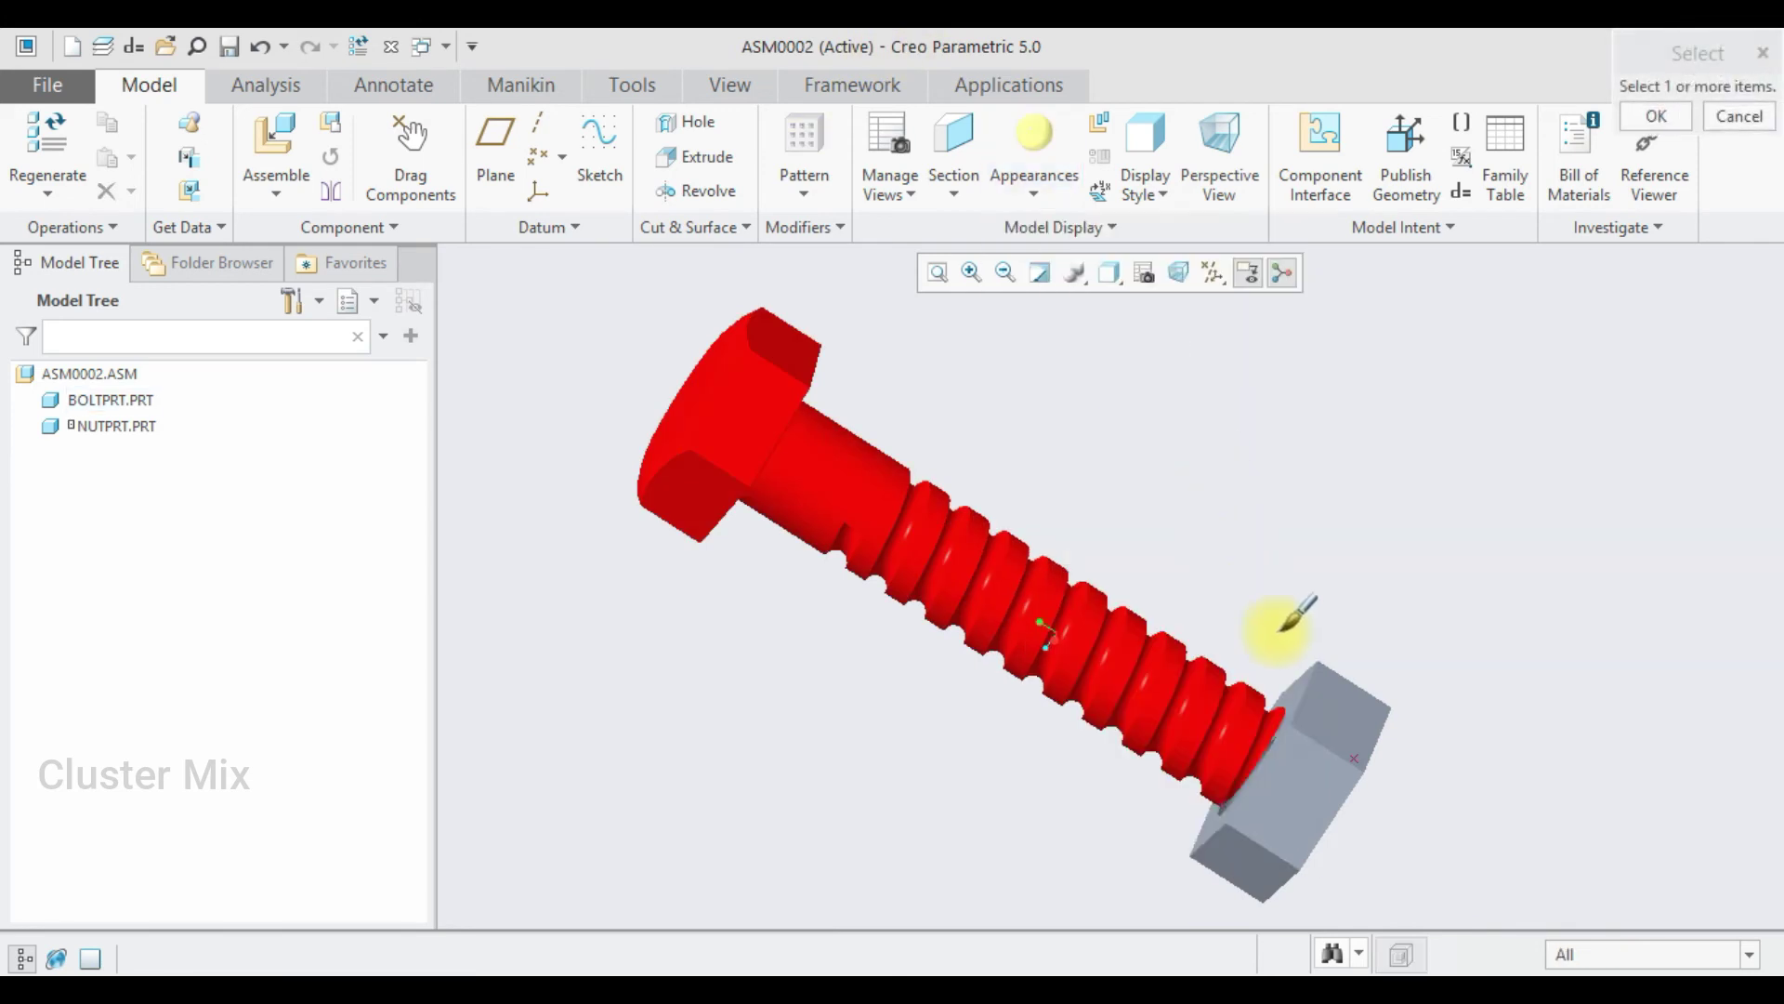
{"action": "left_click", "coordinate": [1314, 685]}
{"action": "left_click", "coordinate": [1660, 118]}
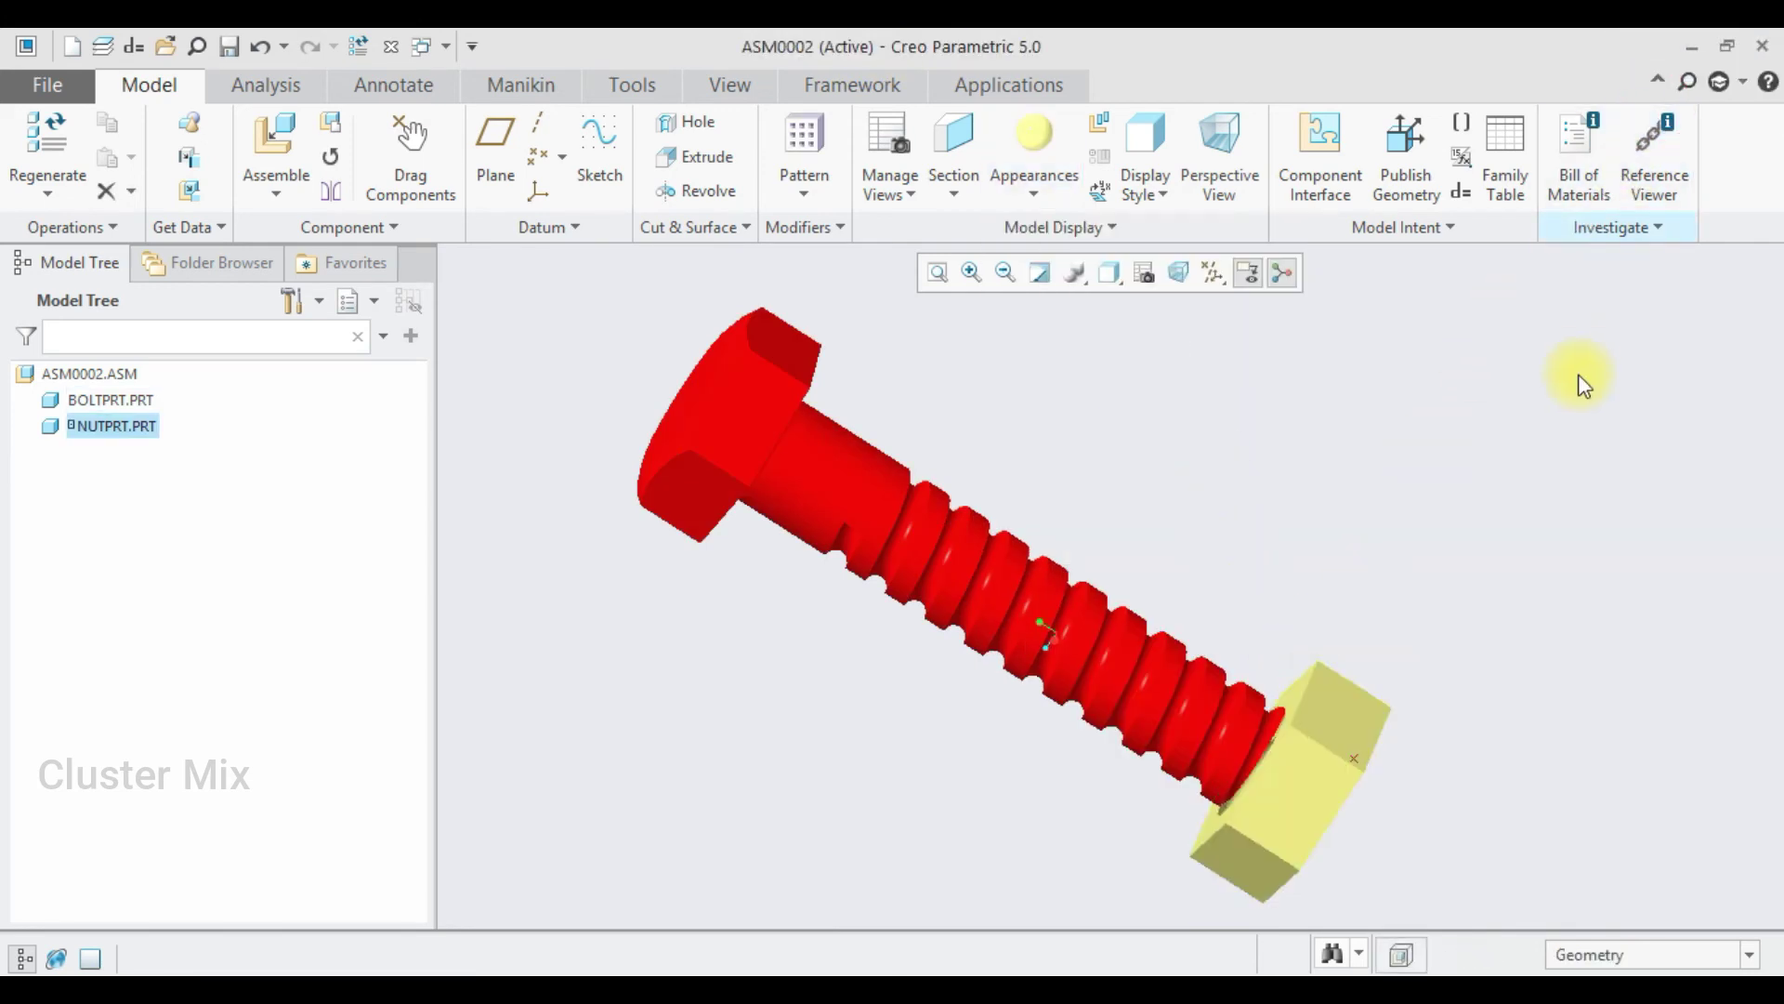
Step: Switch the bolt and nut assembly to the Mechanism application
{"action": "middle_click_drag", "start_coordinate": [1246, 589], "coordinate": [1107, 647]}
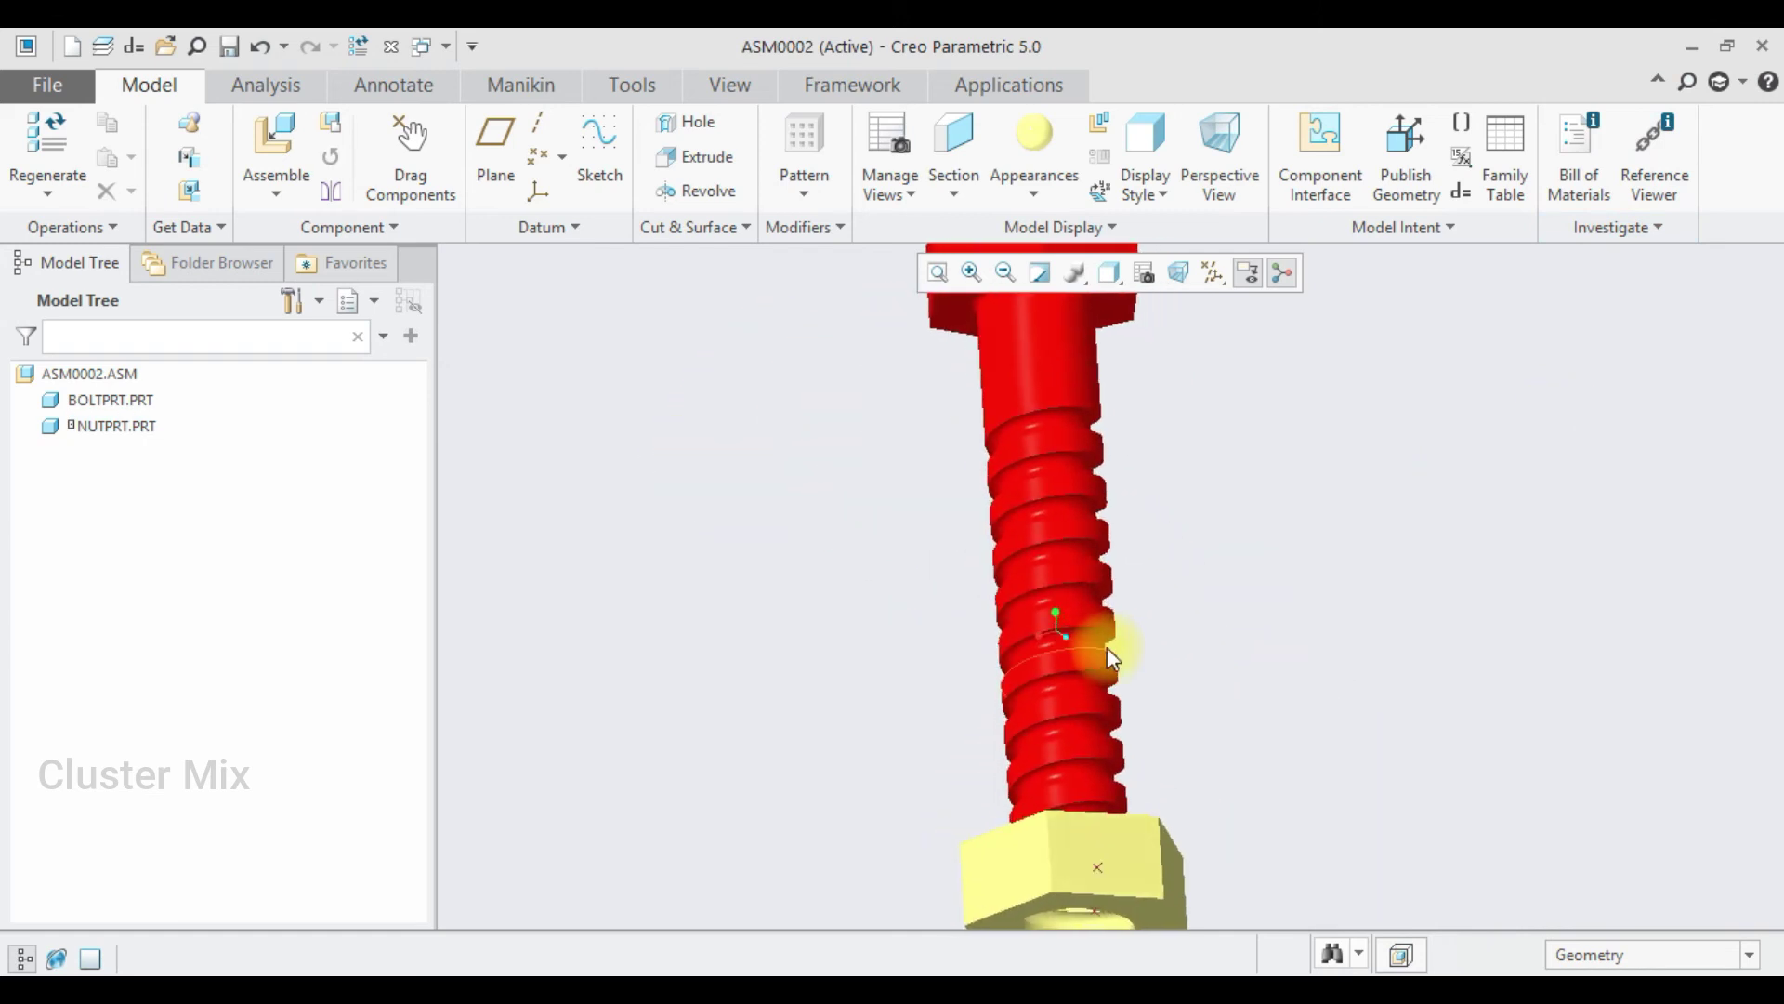
{"action": "scroll", "coordinate": [1107, 494], "scroll_direction": "down", "scroll_amount": 3}
{"action": "scroll", "coordinate": [1090, 500], "scroll_direction": "up", "scroll_amount": 2}
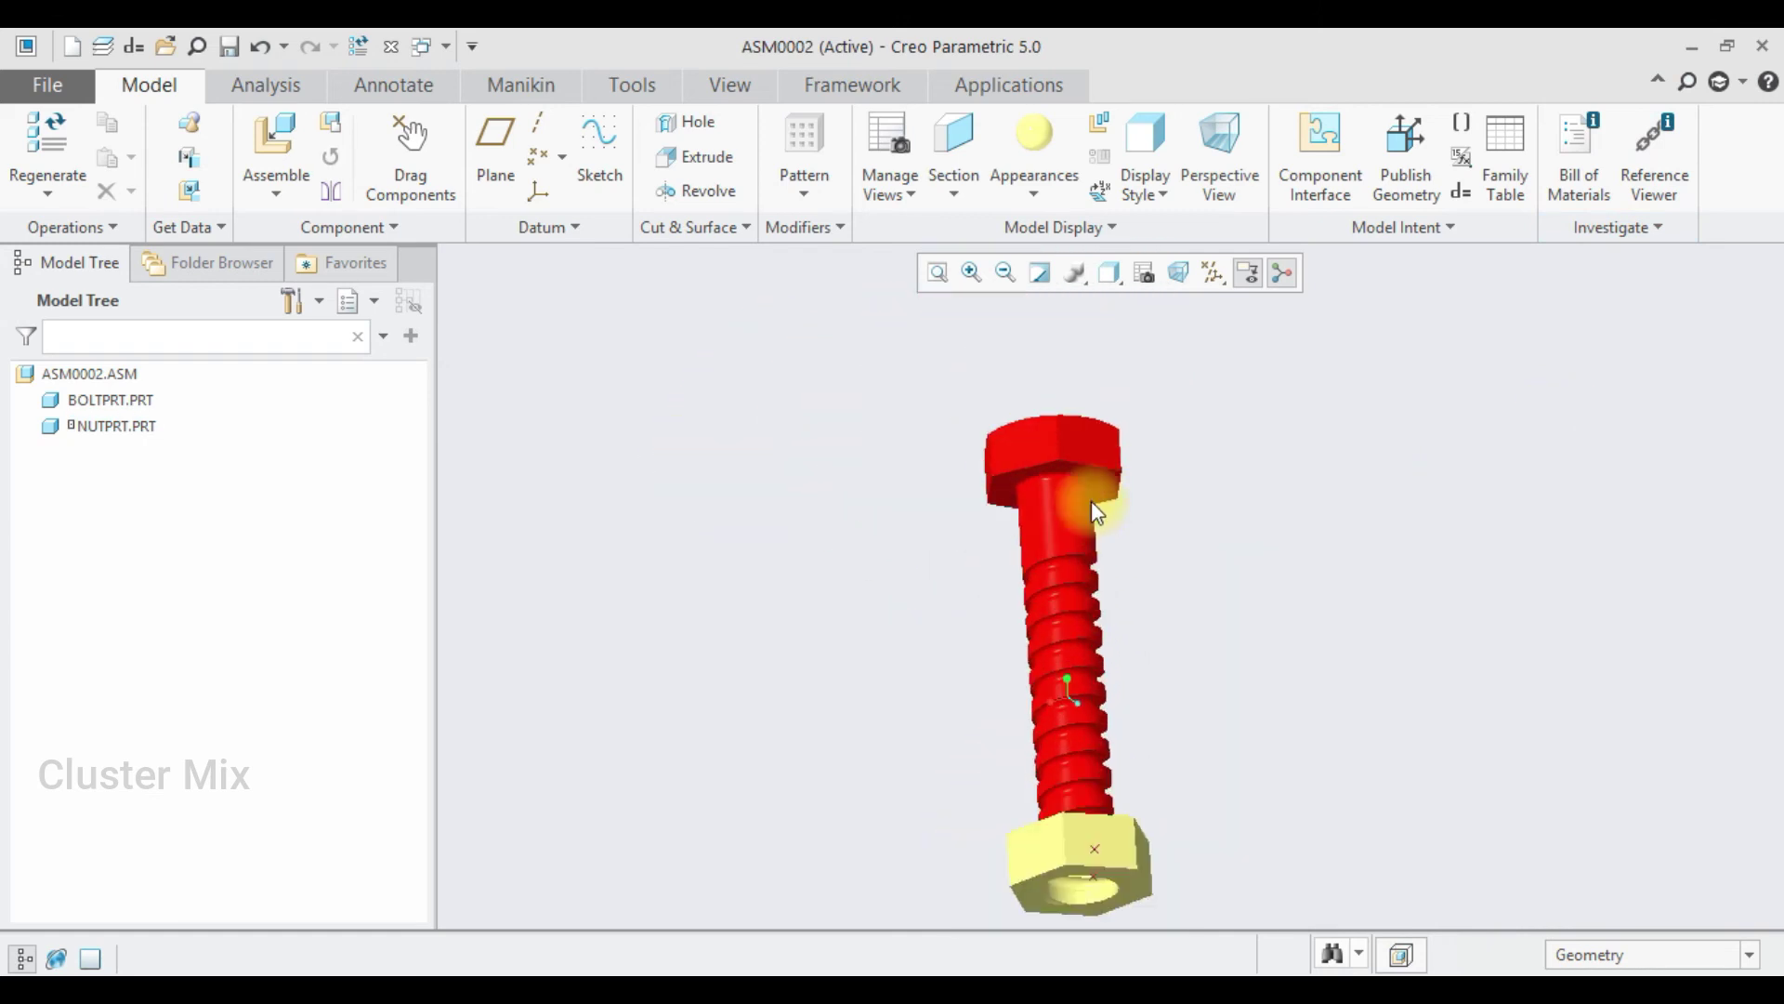
{"action": "left_click", "coordinate": [1013, 86]}
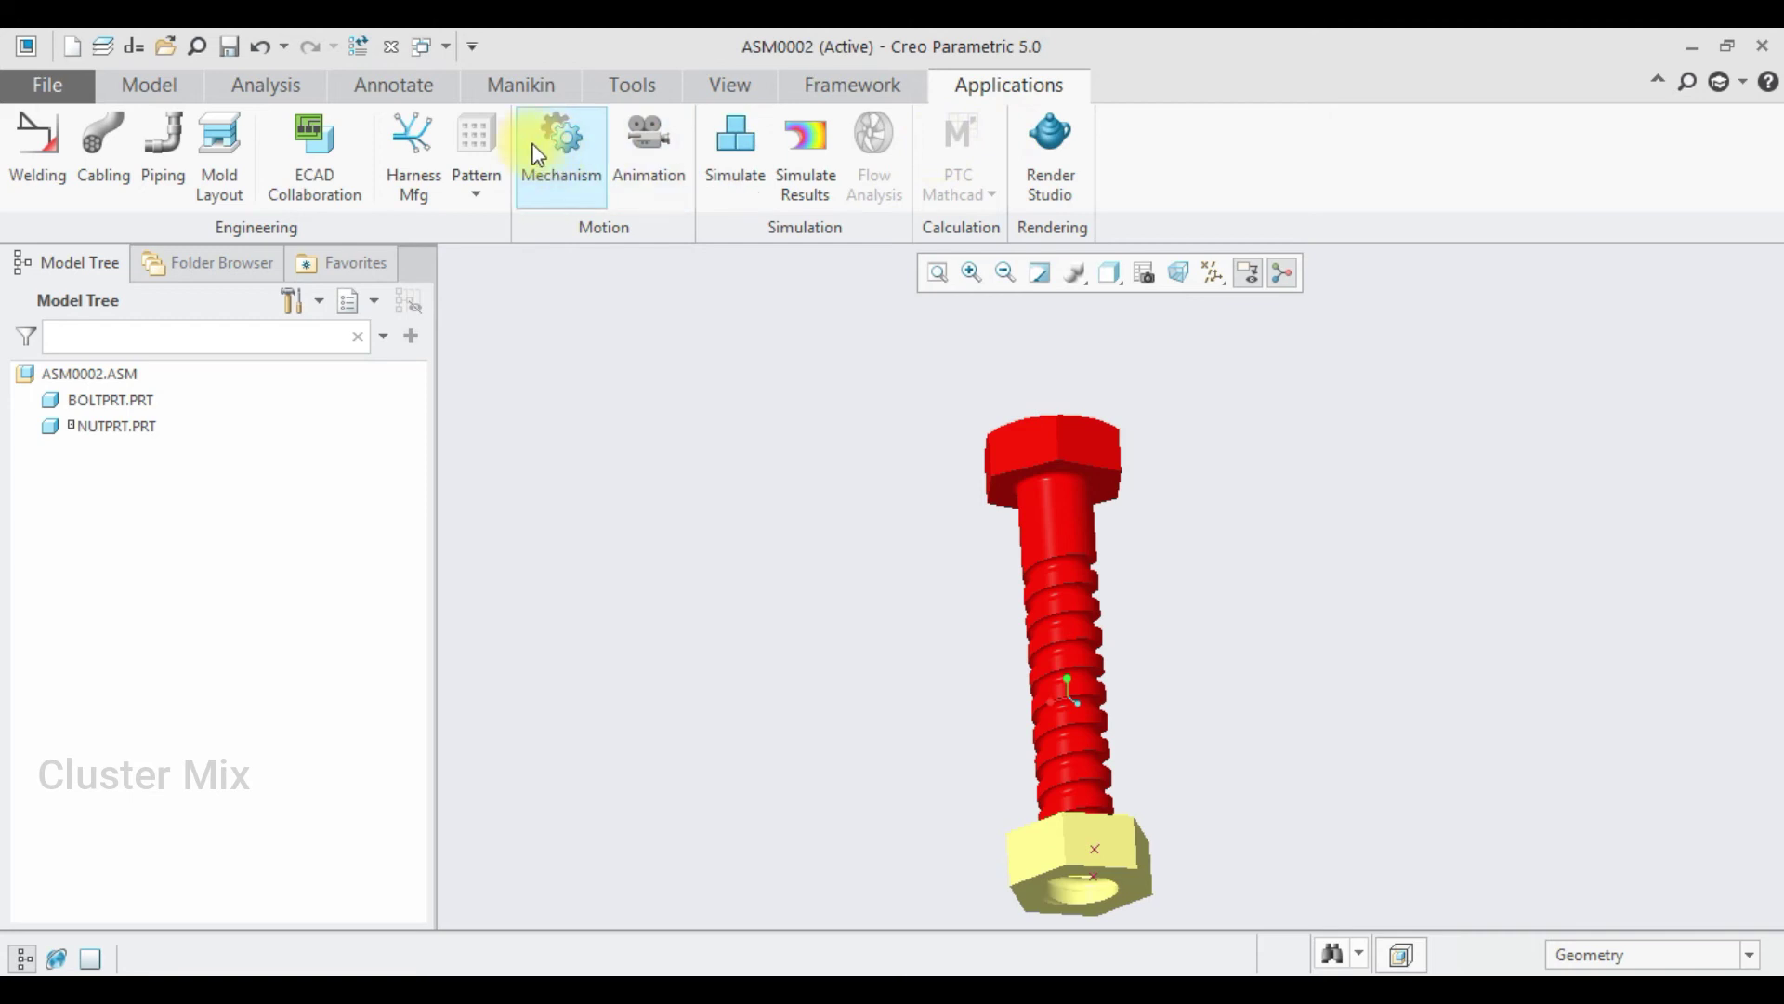
{"action": "left_click", "coordinate": [555, 154]}
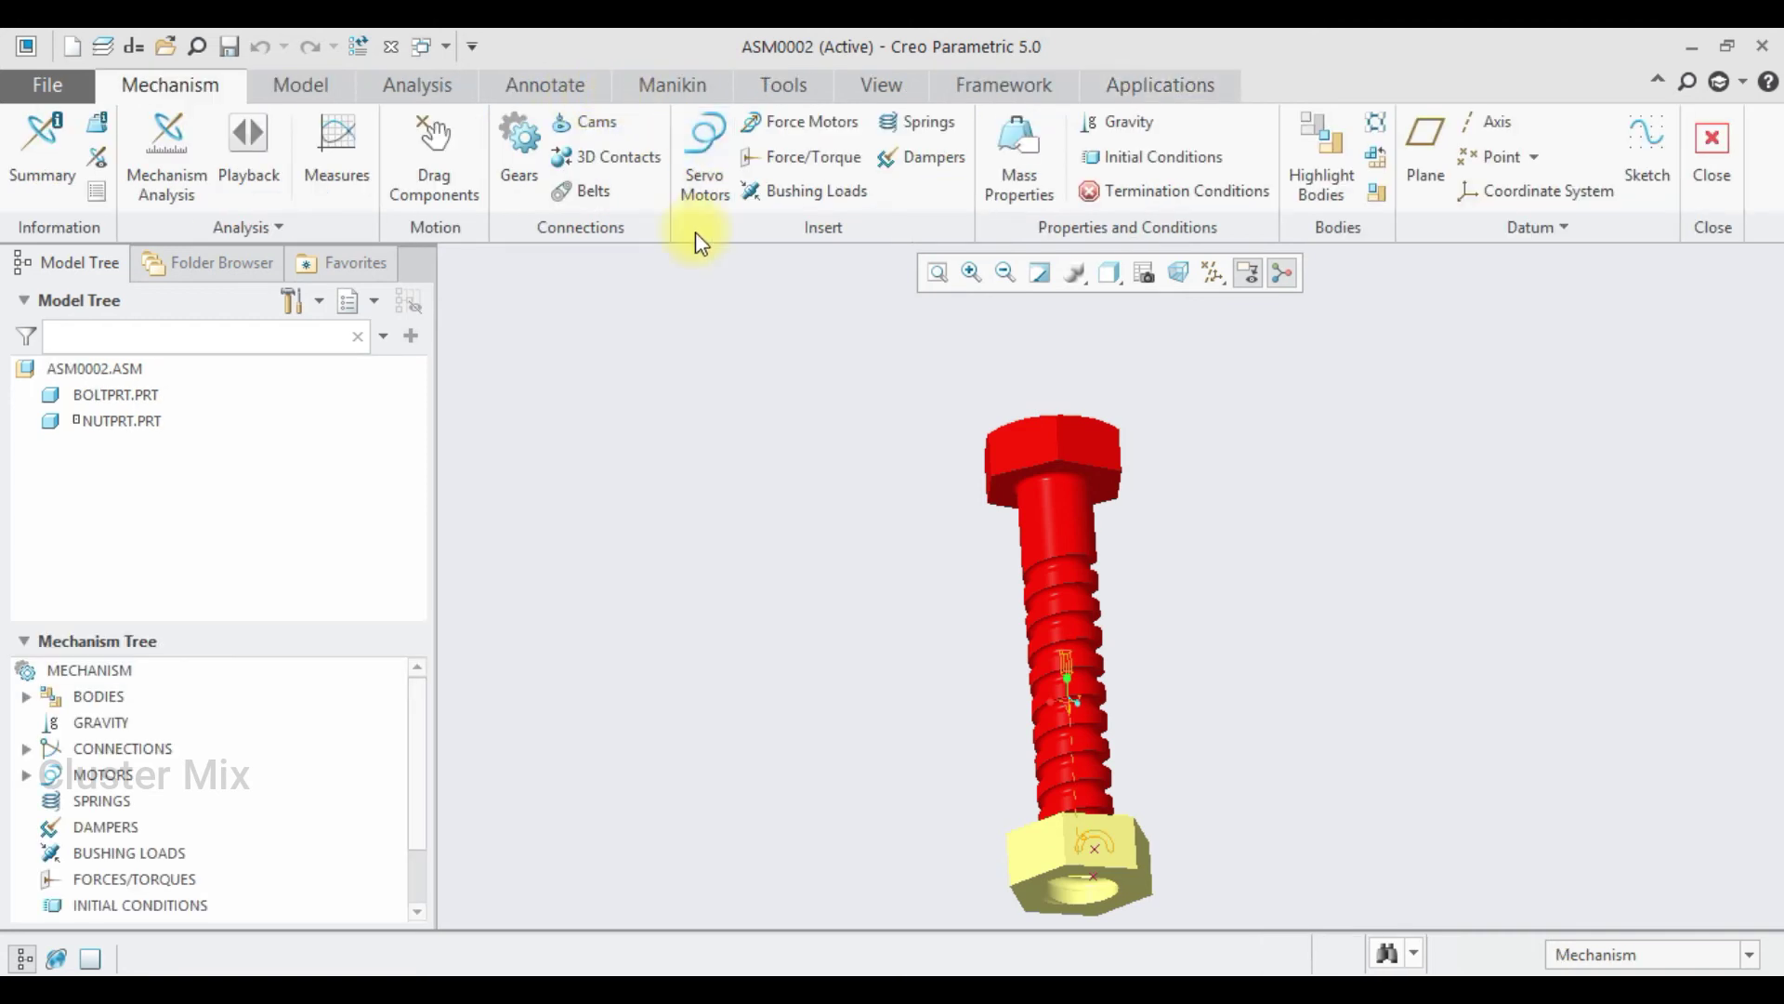
Step: Start a servo motor and assign it to the slot connection between nut and bolt
{"action": "mouse_move", "coordinate": [1215, 451]}
{"action": "middle_mouse_down"}
{"action": "mouse_move", "coordinate": [1163, 569]}
{"action": "mouse_move", "coordinate": [1162, 630]}
{"action": "mouse_move", "coordinate": [944, 709]}
{"action": "mouse_move", "coordinate": [1043, 716]}
{"action": "mouse_move", "coordinate": [1079, 781]}
{"action": "mouse_move", "coordinate": [1047, 749]}
{"action": "middle_mouse_up"}
{"action": "scroll", "coordinate": [1020, 689], "scroll_direction": "up", "scroll_amount": 3}
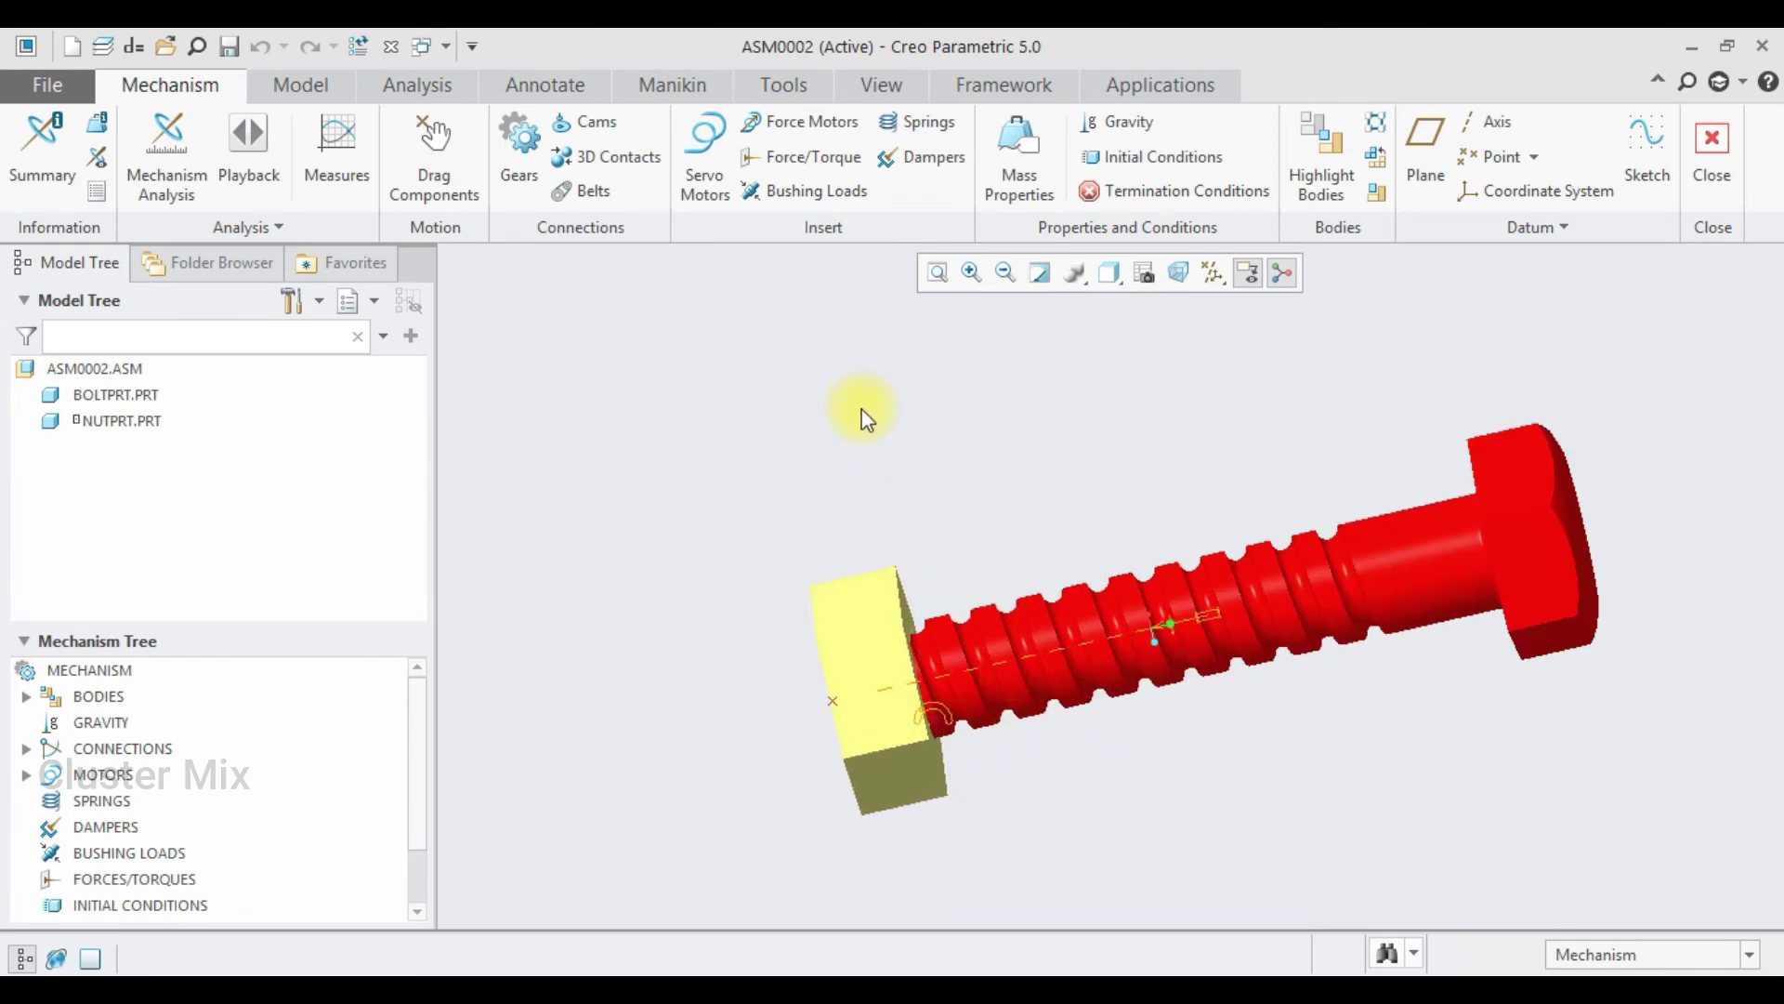
{"action": "left_click", "coordinate": [716, 136]}
{"action": "scroll", "coordinate": [959, 693], "scroll_direction": "up", "scroll_amount": 3}
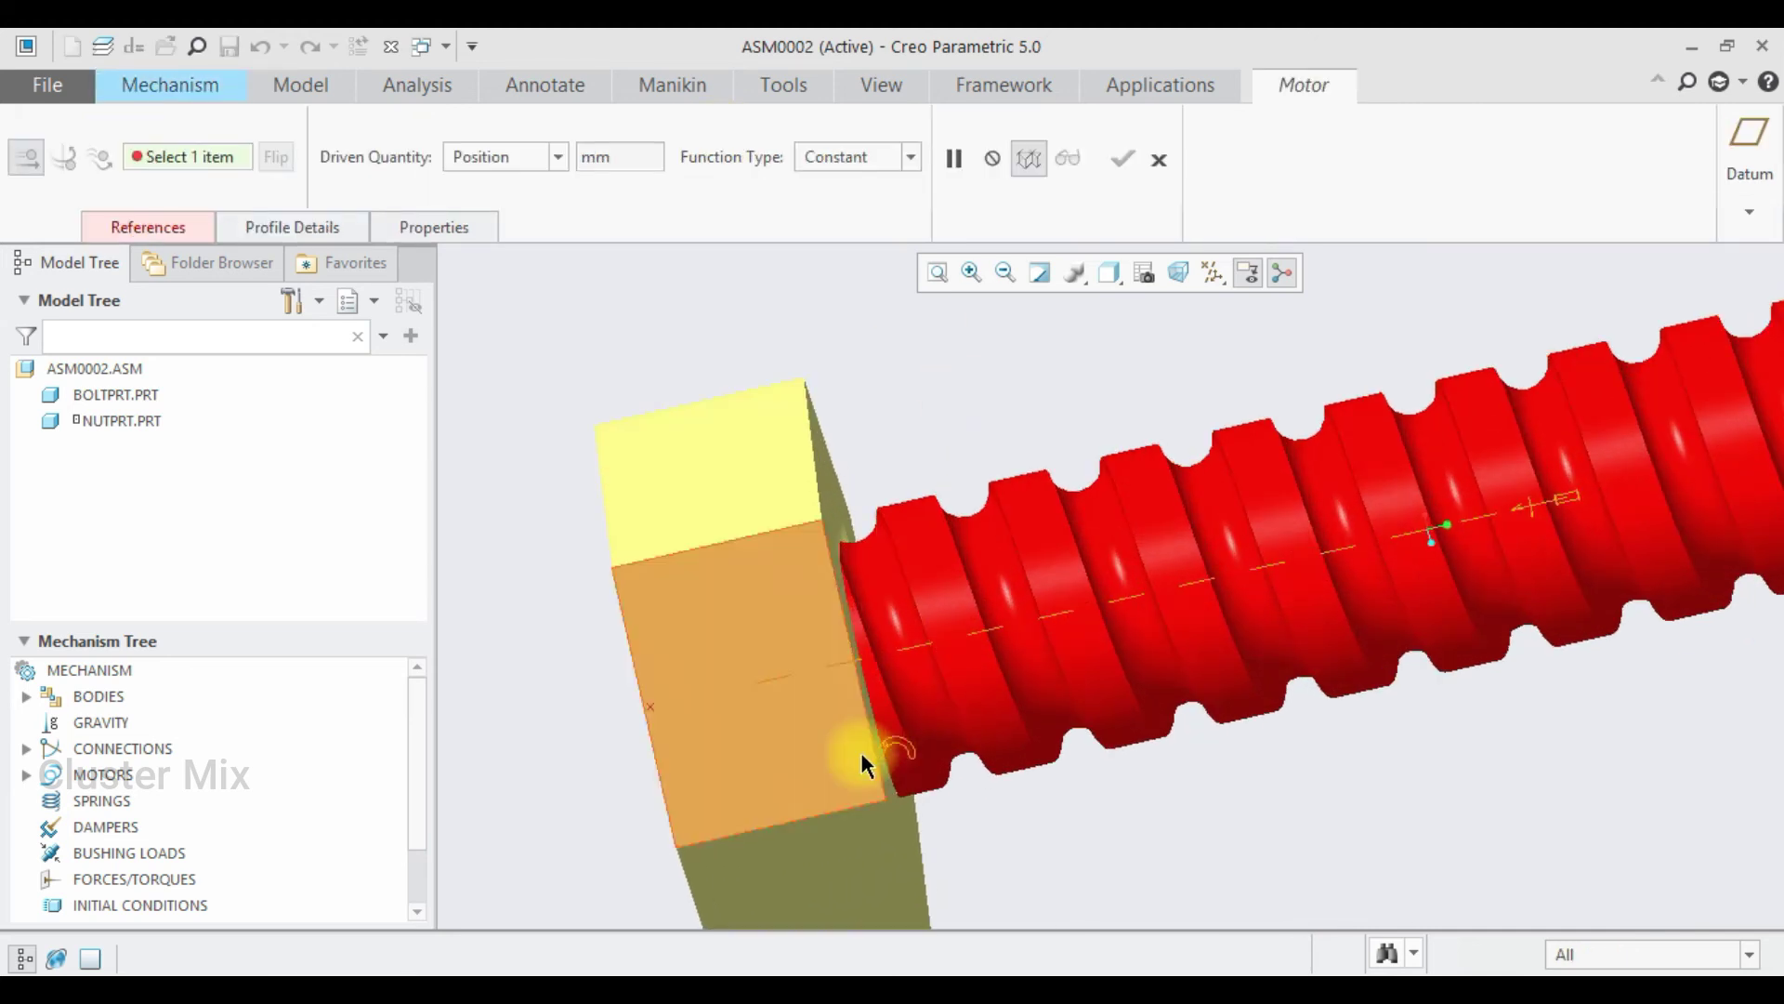
{"action": "left_click", "coordinate": [889, 745]}
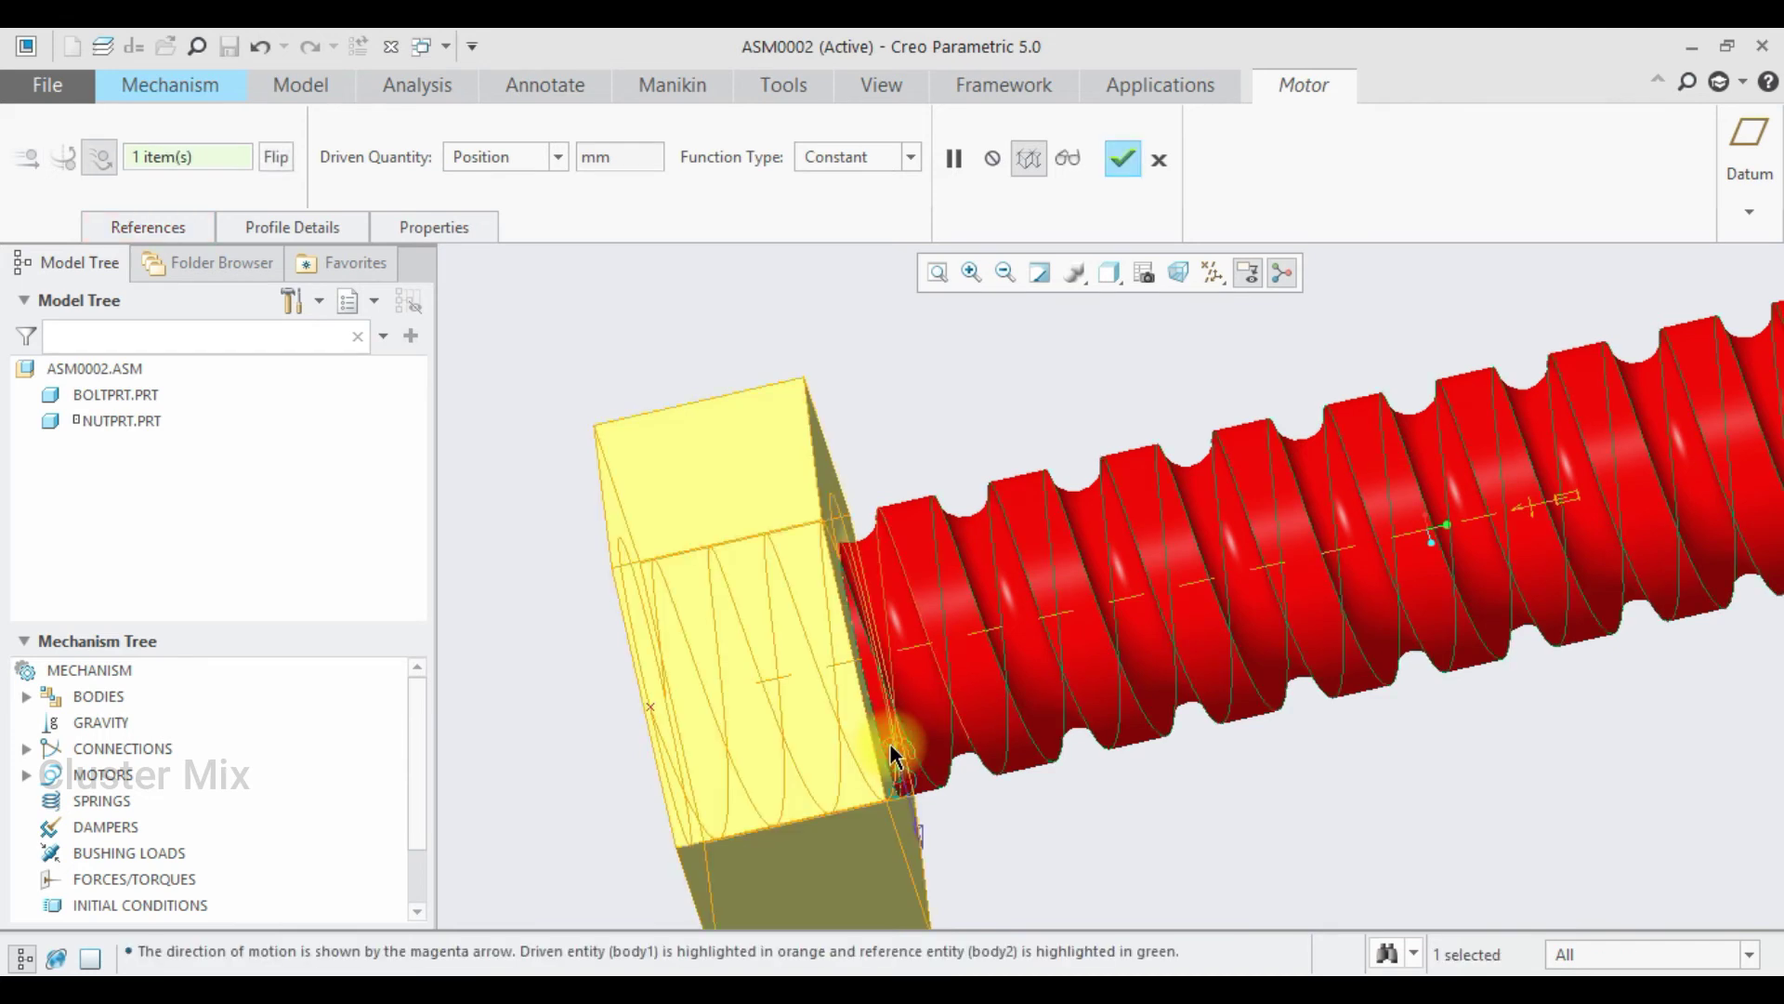
{"action": "scroll", "coordinate": [892, 734], "scroll_direction": "down", "scroll_amount": 4}
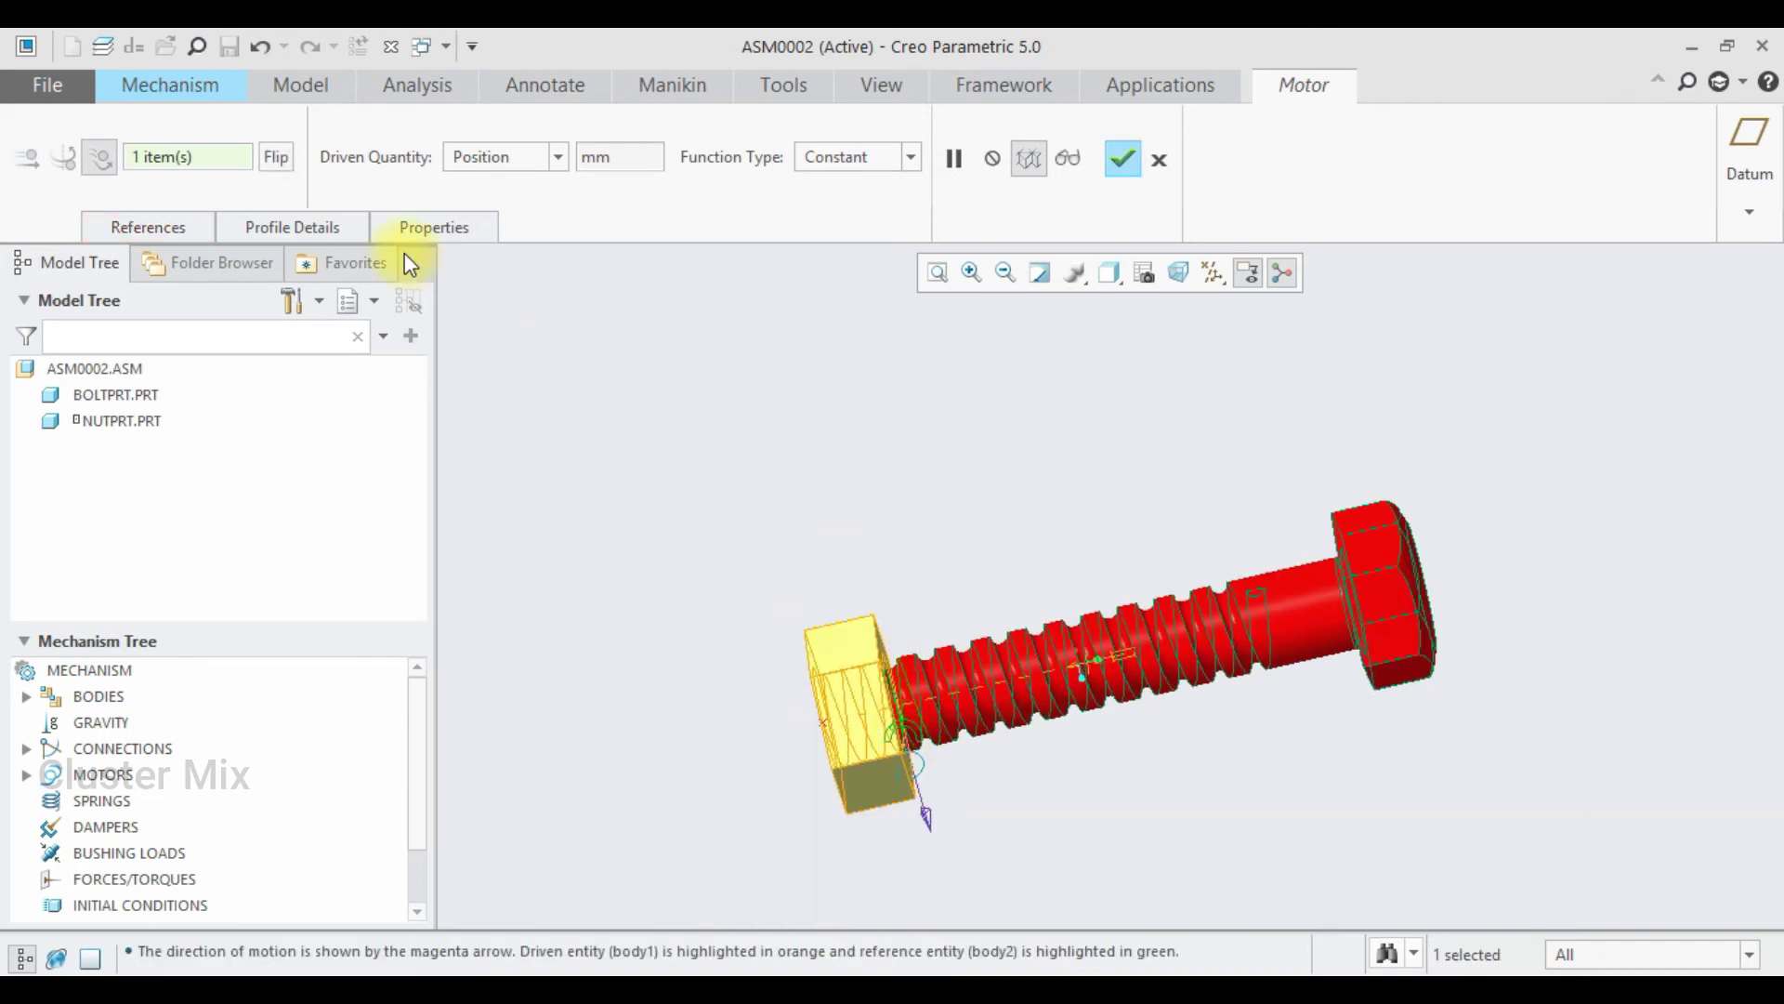
Step: Set the motor's driven quantity to Velocity with a constant coefficient A of 20 mm/sec and accept the motor
{"action": "left_click", "coordinate": [269, 223]}
{"action": "left_click", "coordinate": [335, 318]}
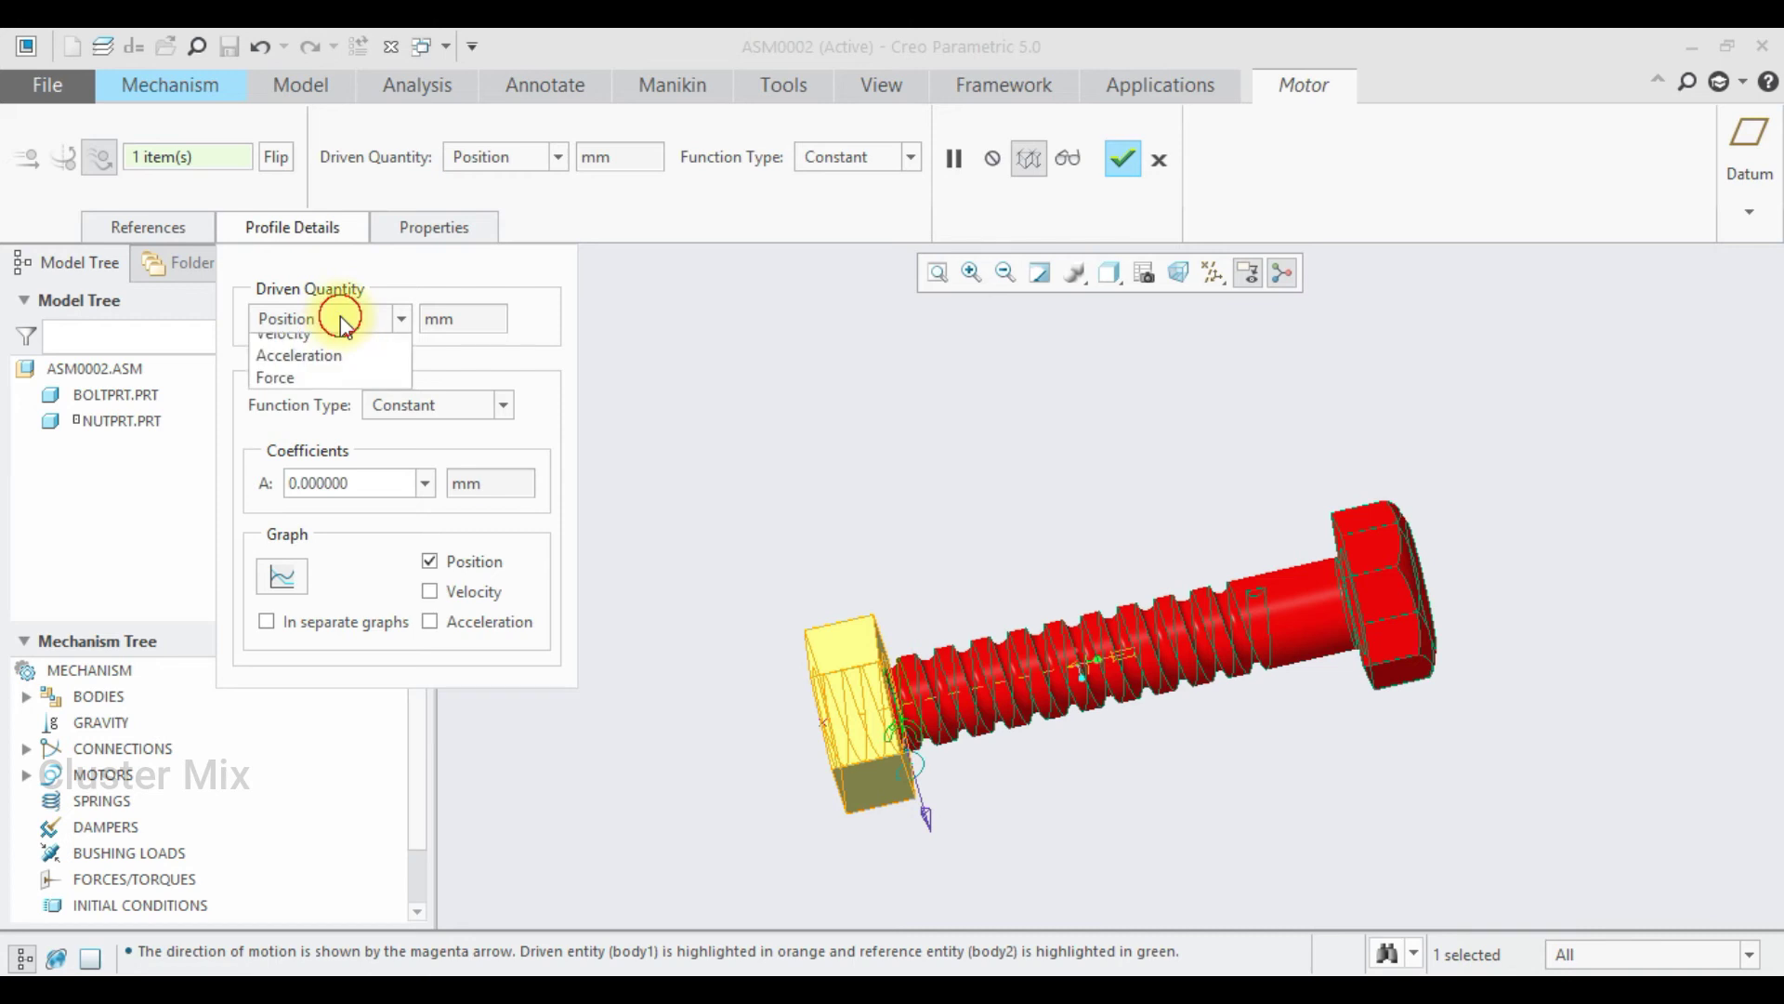
{"action": "left_click", "coordinate": [342, 368]}
{"action": "double_click", "coordinate": [370, 552]}
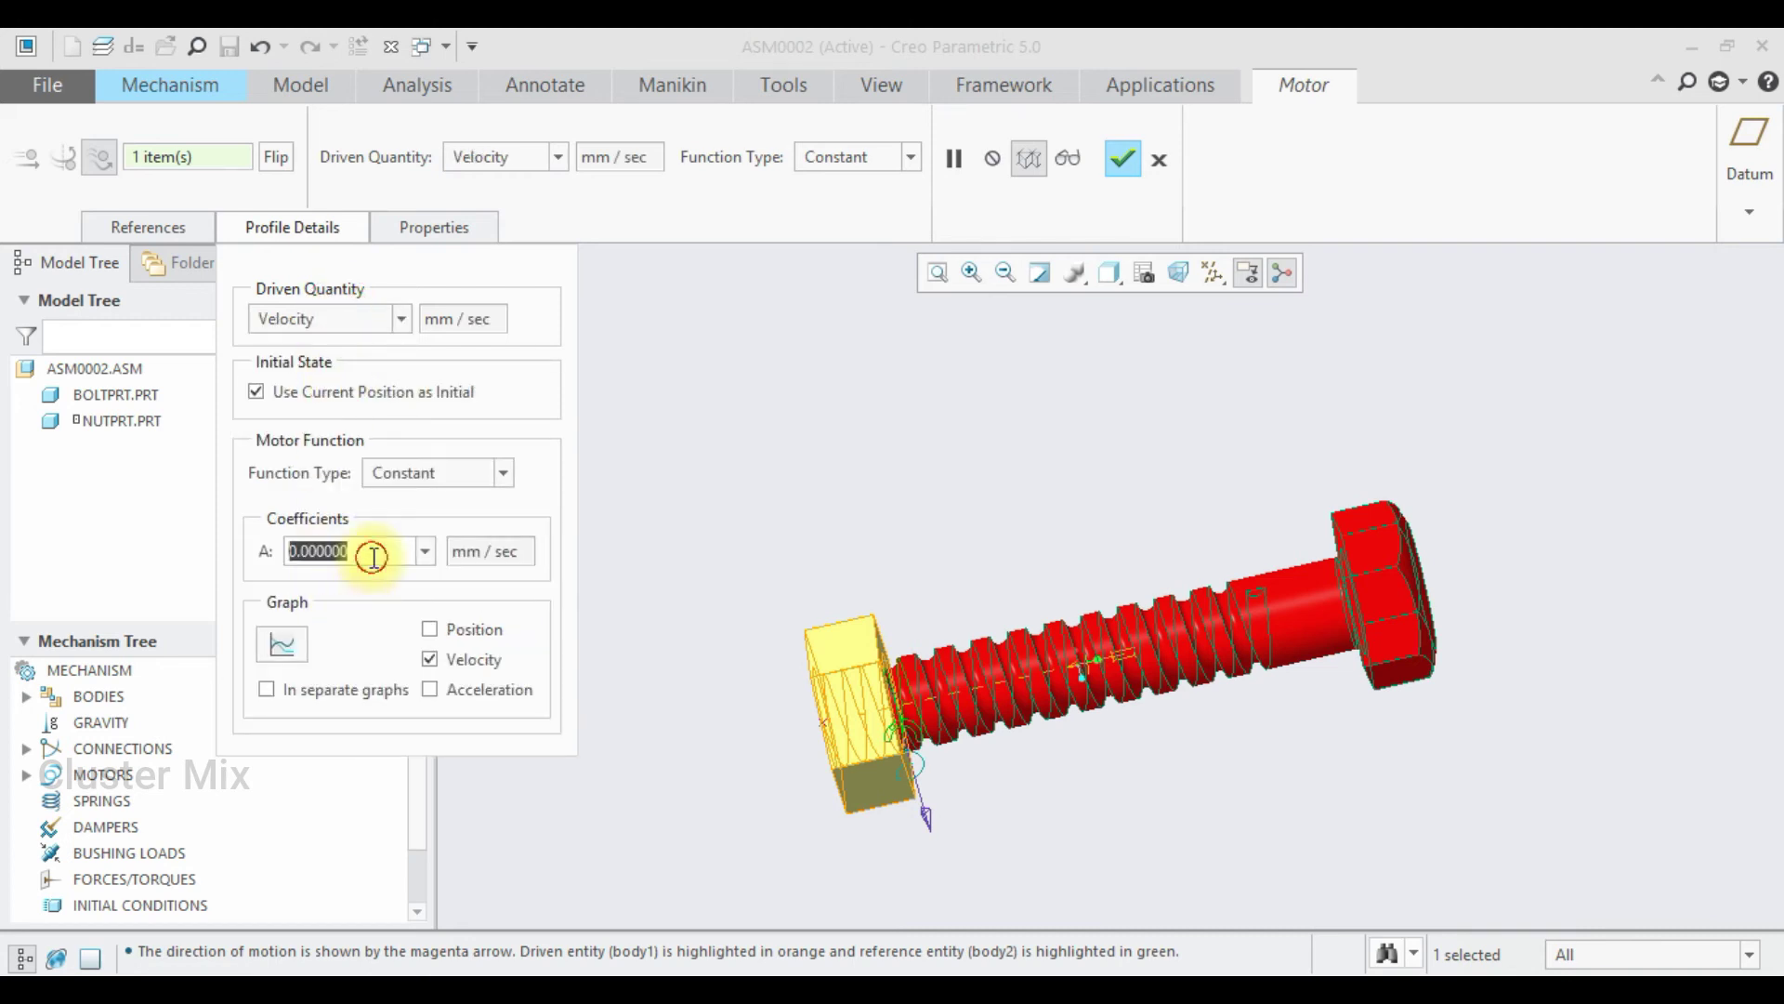
{"action": "type", "text": "20"}
{"action": "key", "text": "Return"}
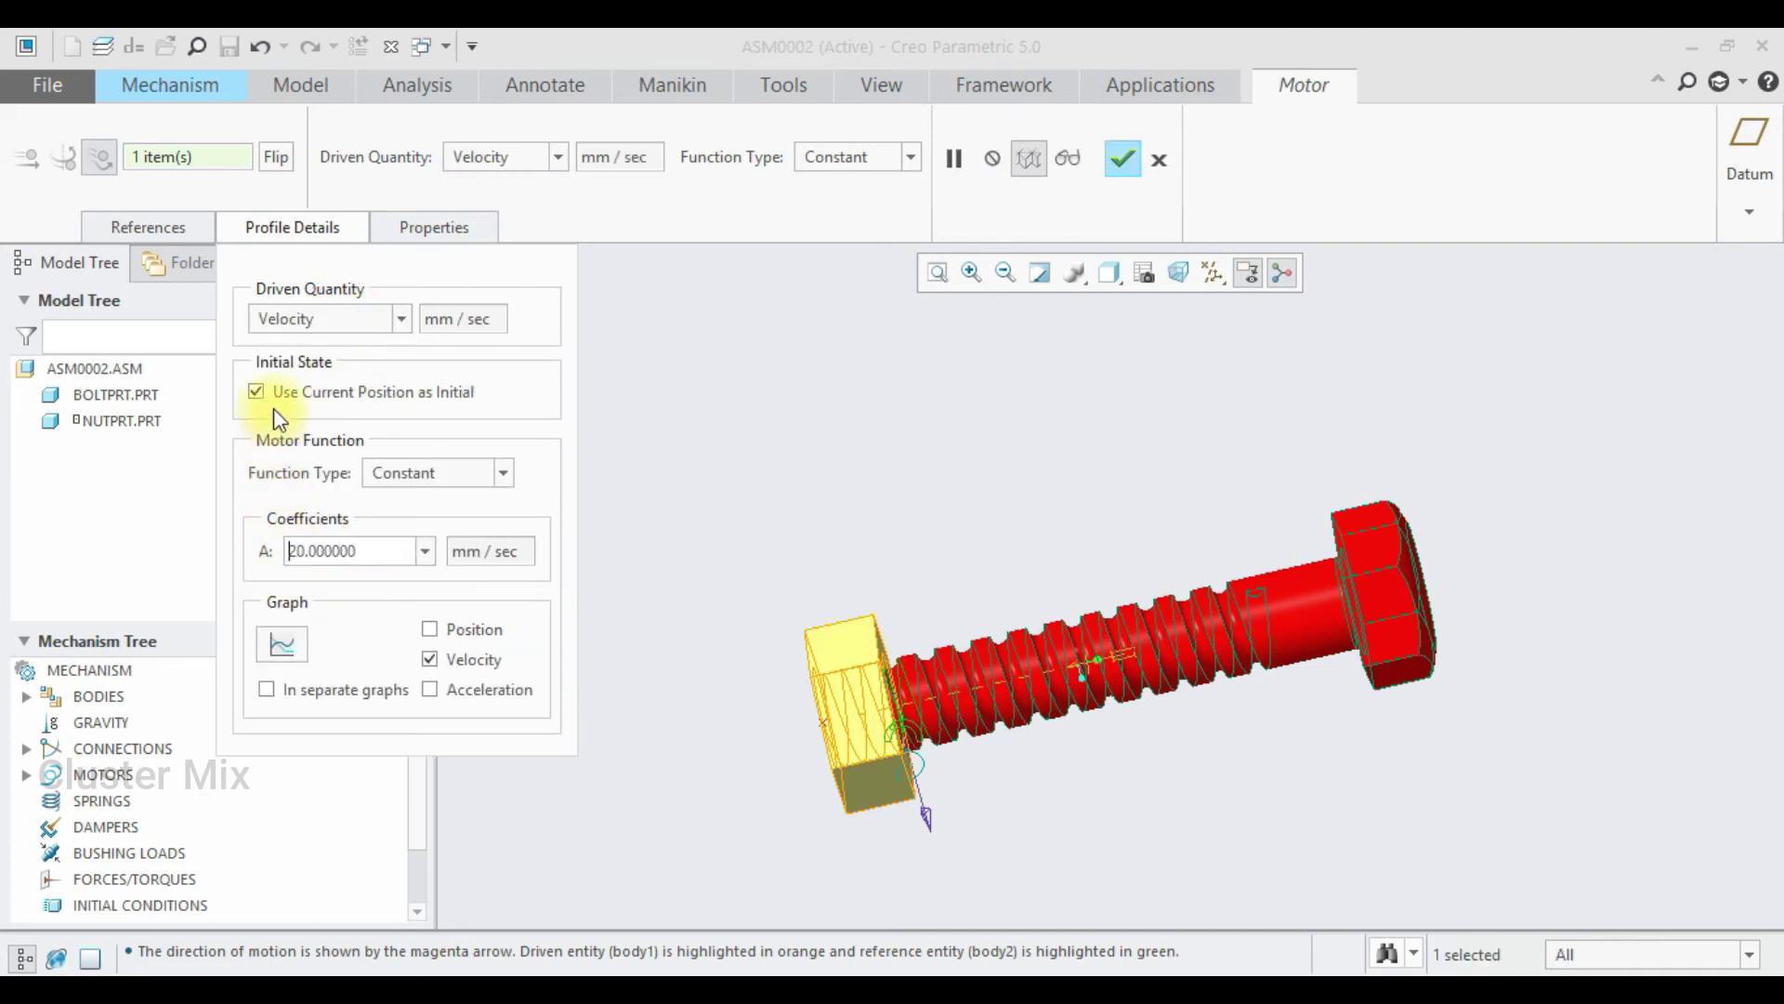
{"action": "left_click", "coordinate": [1116, 159]}
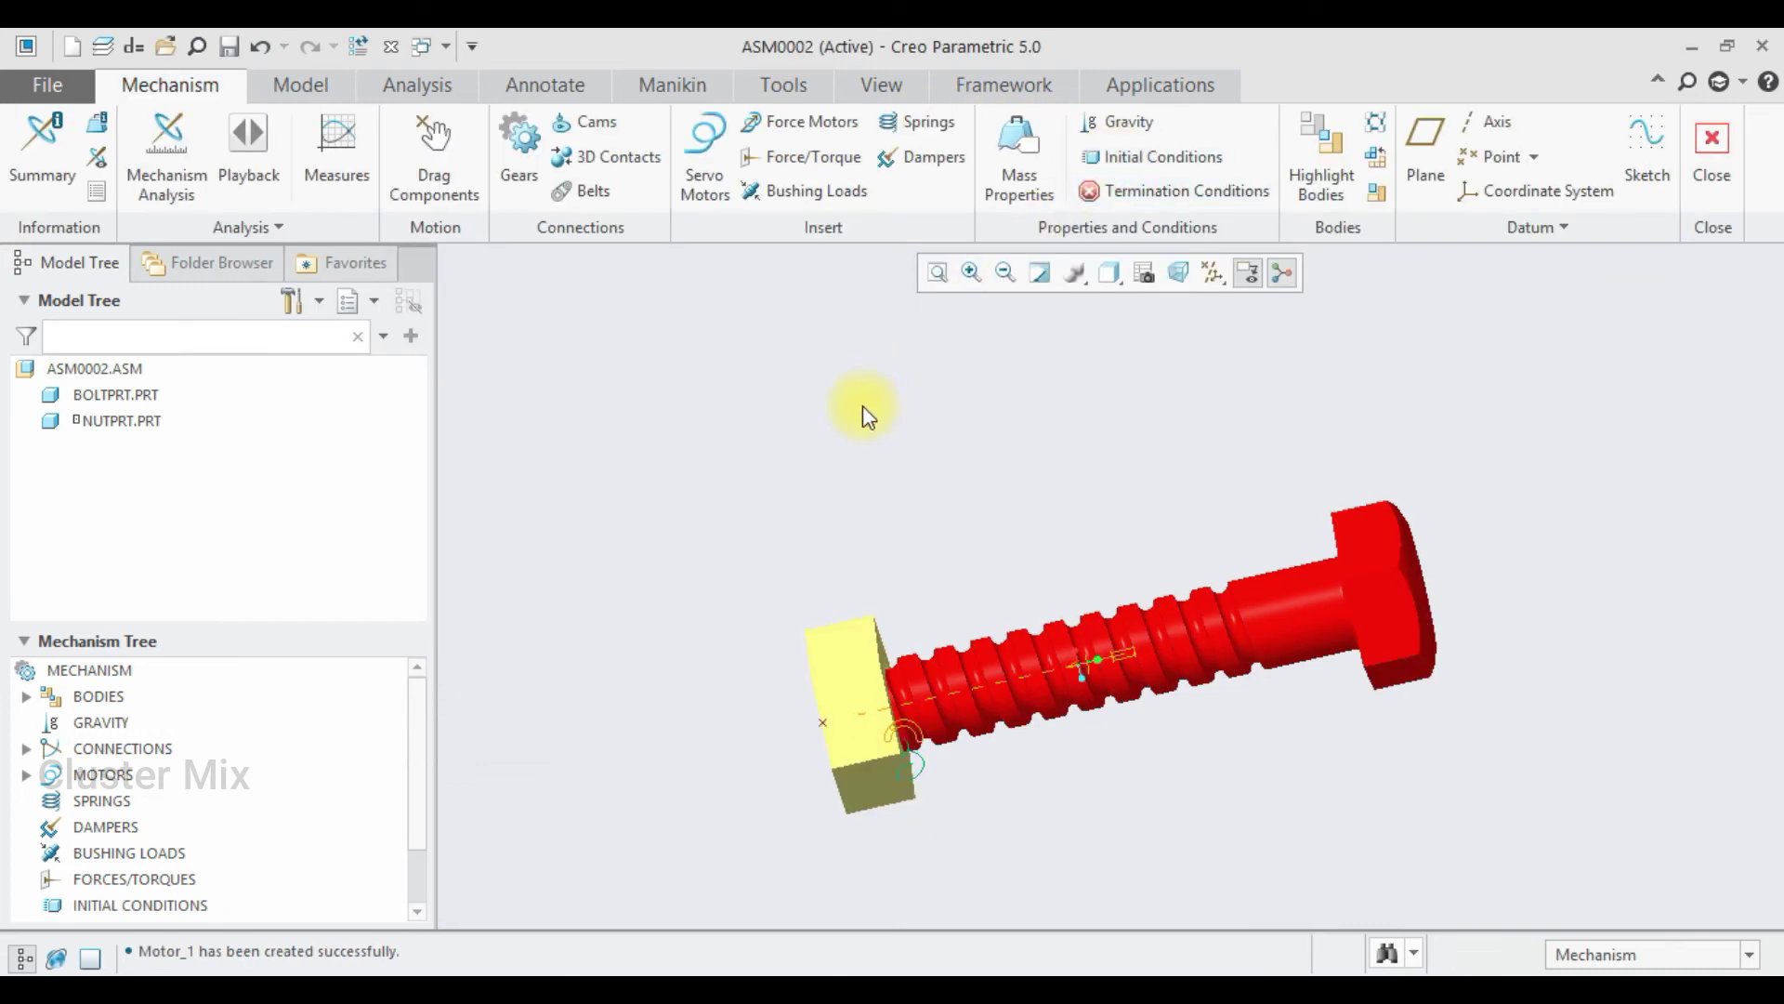
Step: Define a Kinematic mechanism analysis driven by the servo motor and run it
{"action": "left_click", "coordinate": [181, 160]}
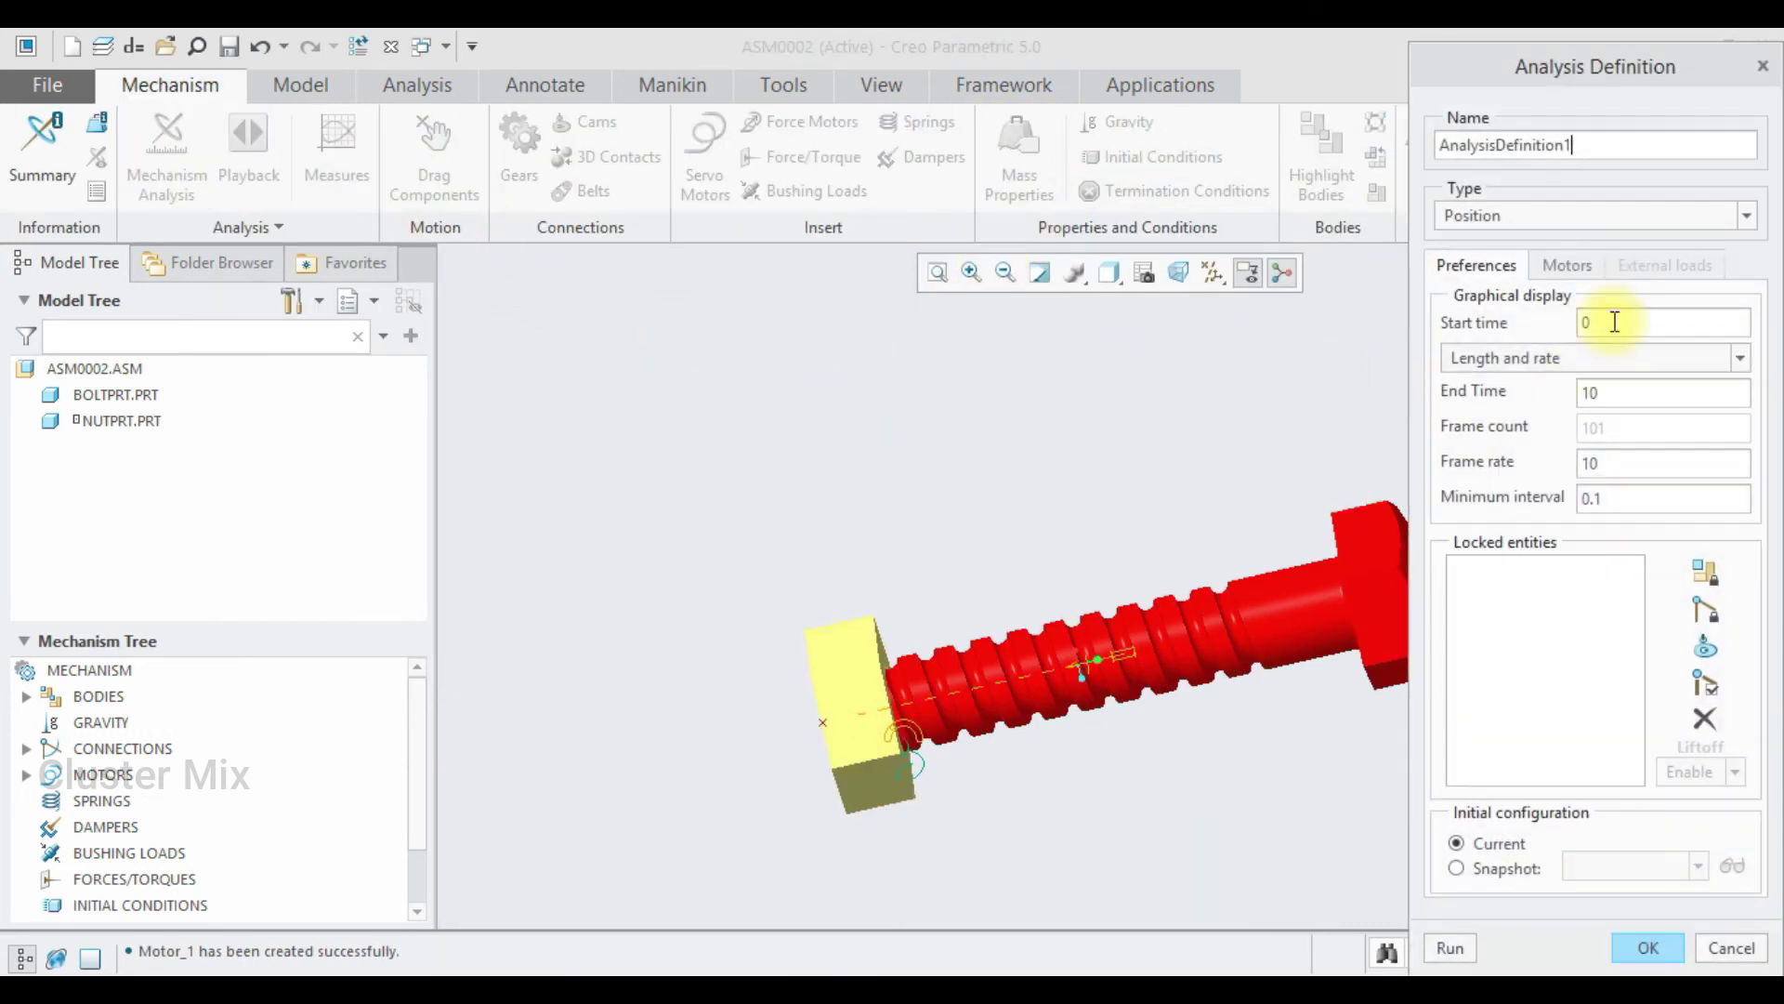
{"action": "left_click", "coordinate": [1519, 214]}
{"action": "left_click", "coordinate": [1505, 263]}
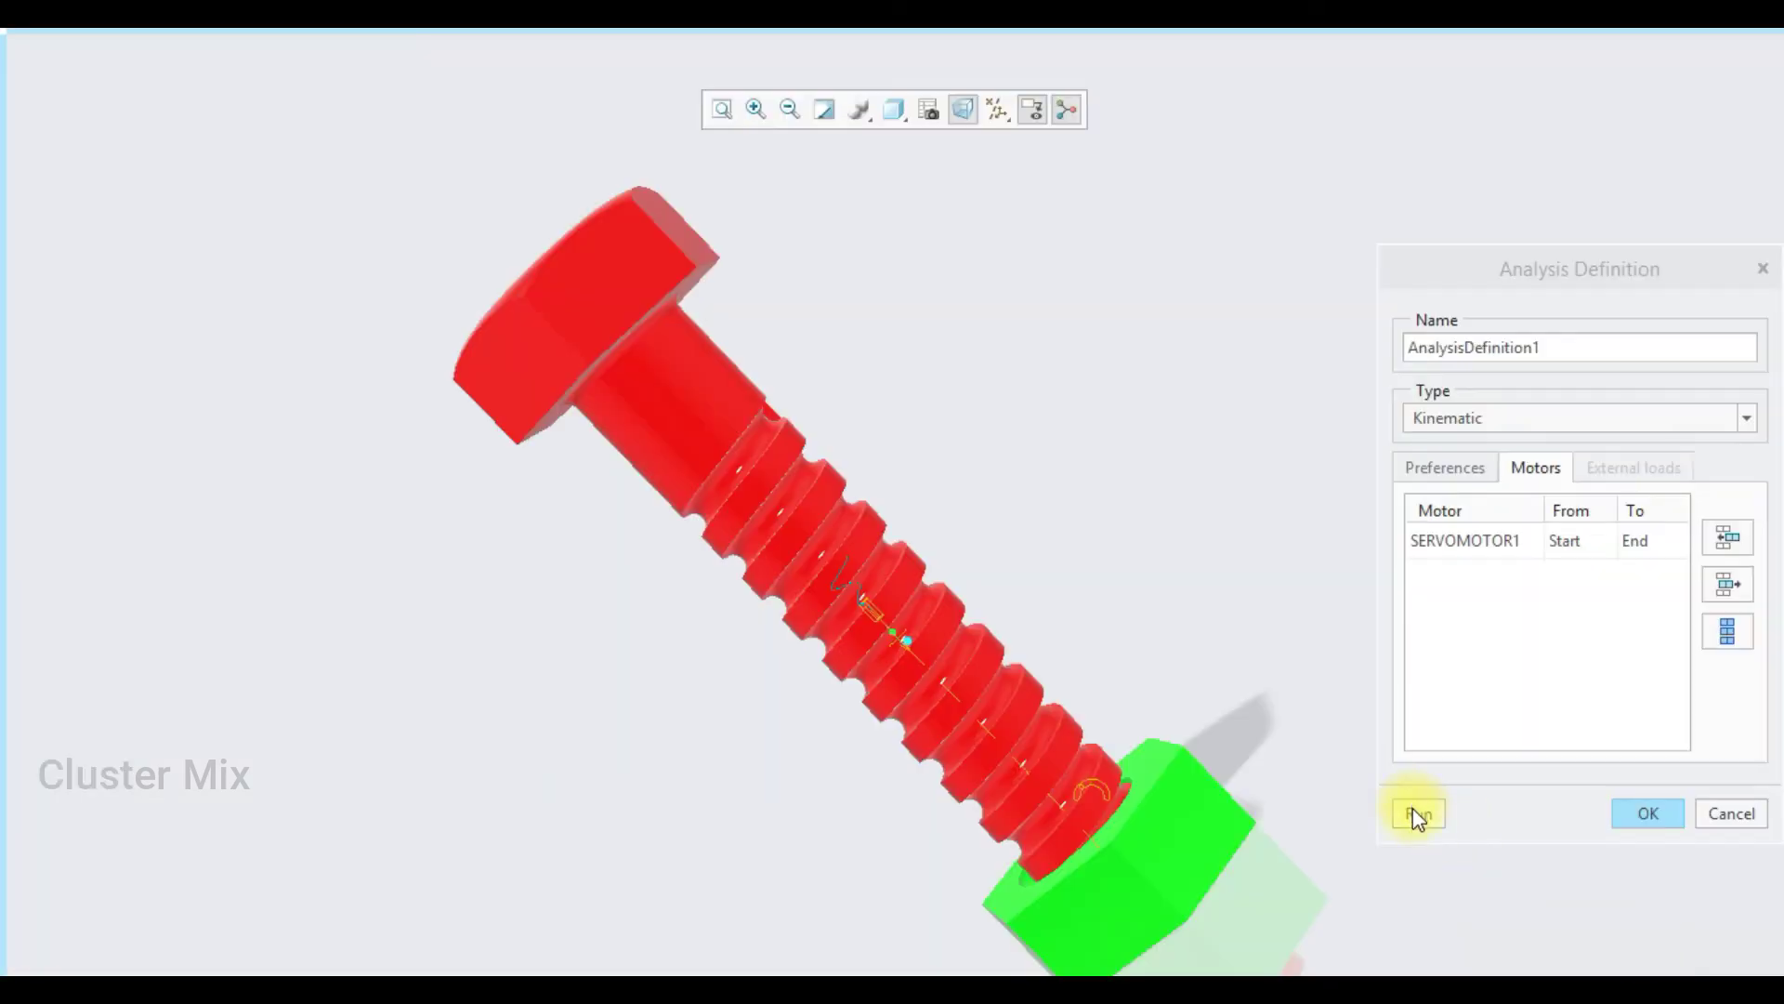
{"action": "left_click", "coordinate": [1417, 814]}
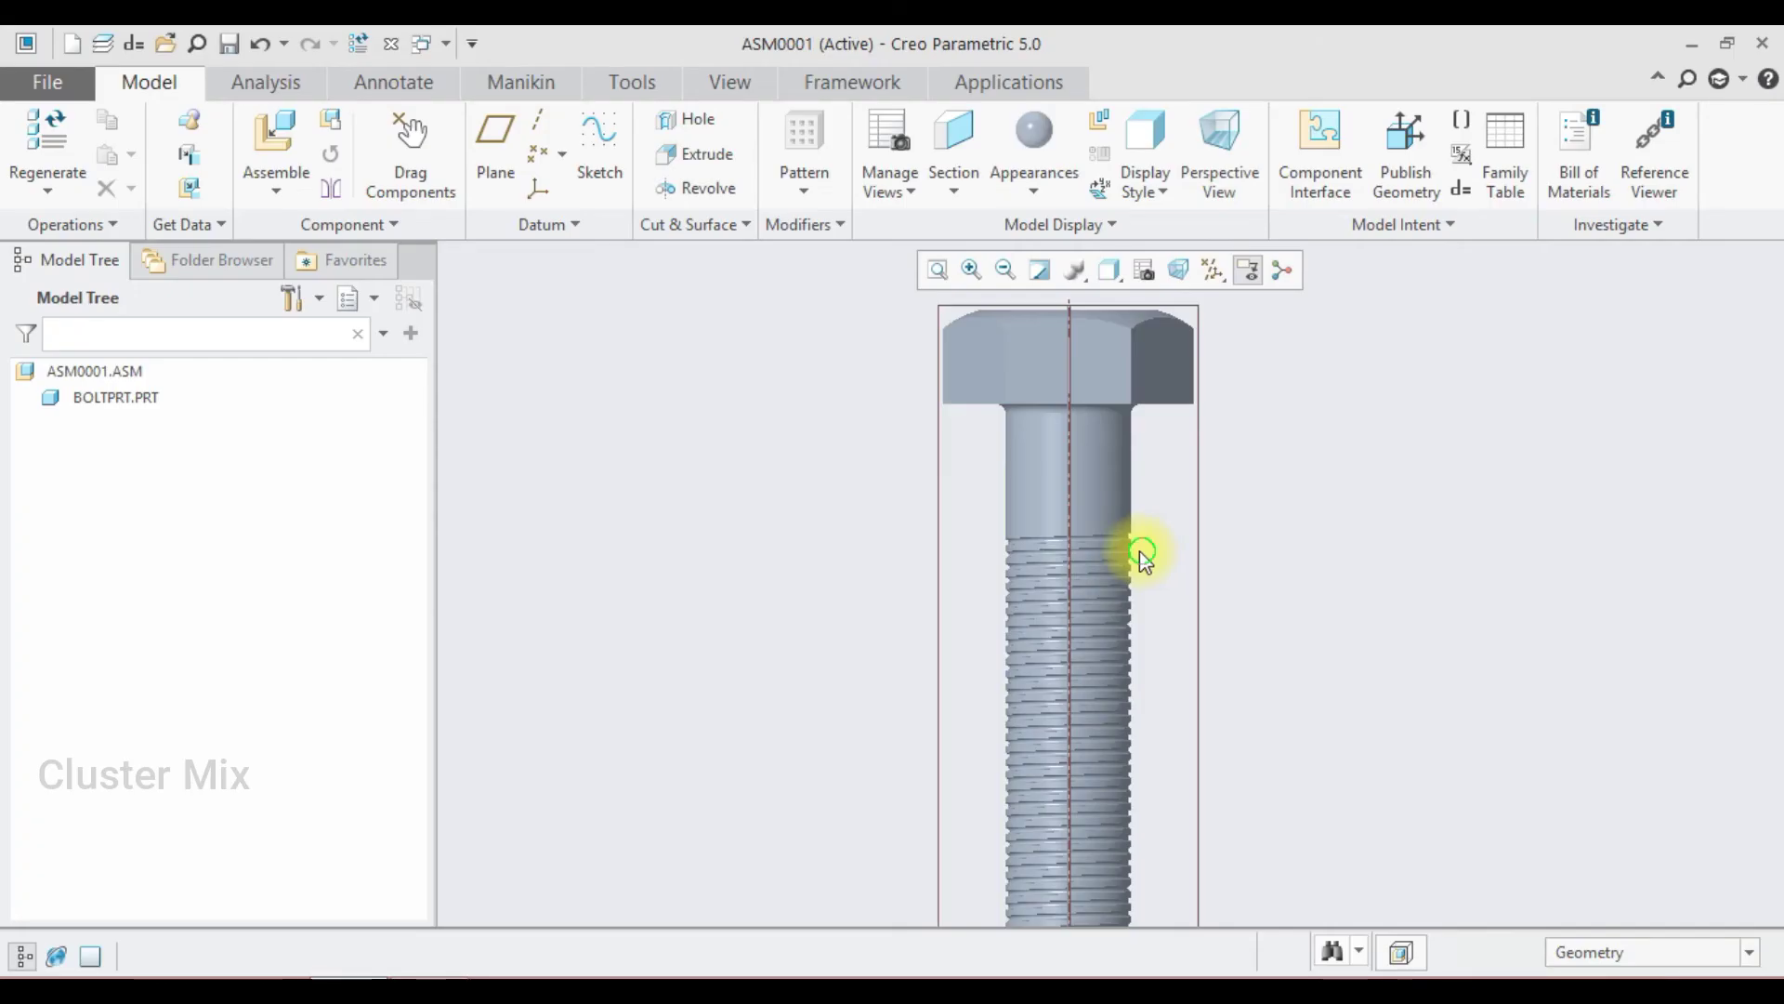
{"action": "mouse_move", "coordinate": [1140, 550]}
{"action": "middle_mouse_down"}
{"action": "mouse_move", "coordinate": [1083, 450]}
{"action": "mouse_move", "coordinate": [1137, 427]}
{"action": "mouse_move", "coordinate": [1163, 450]}
{"action": "mouse_move", "coordinate": [1167, 510]}
{"action": "middle_mouse_up"}
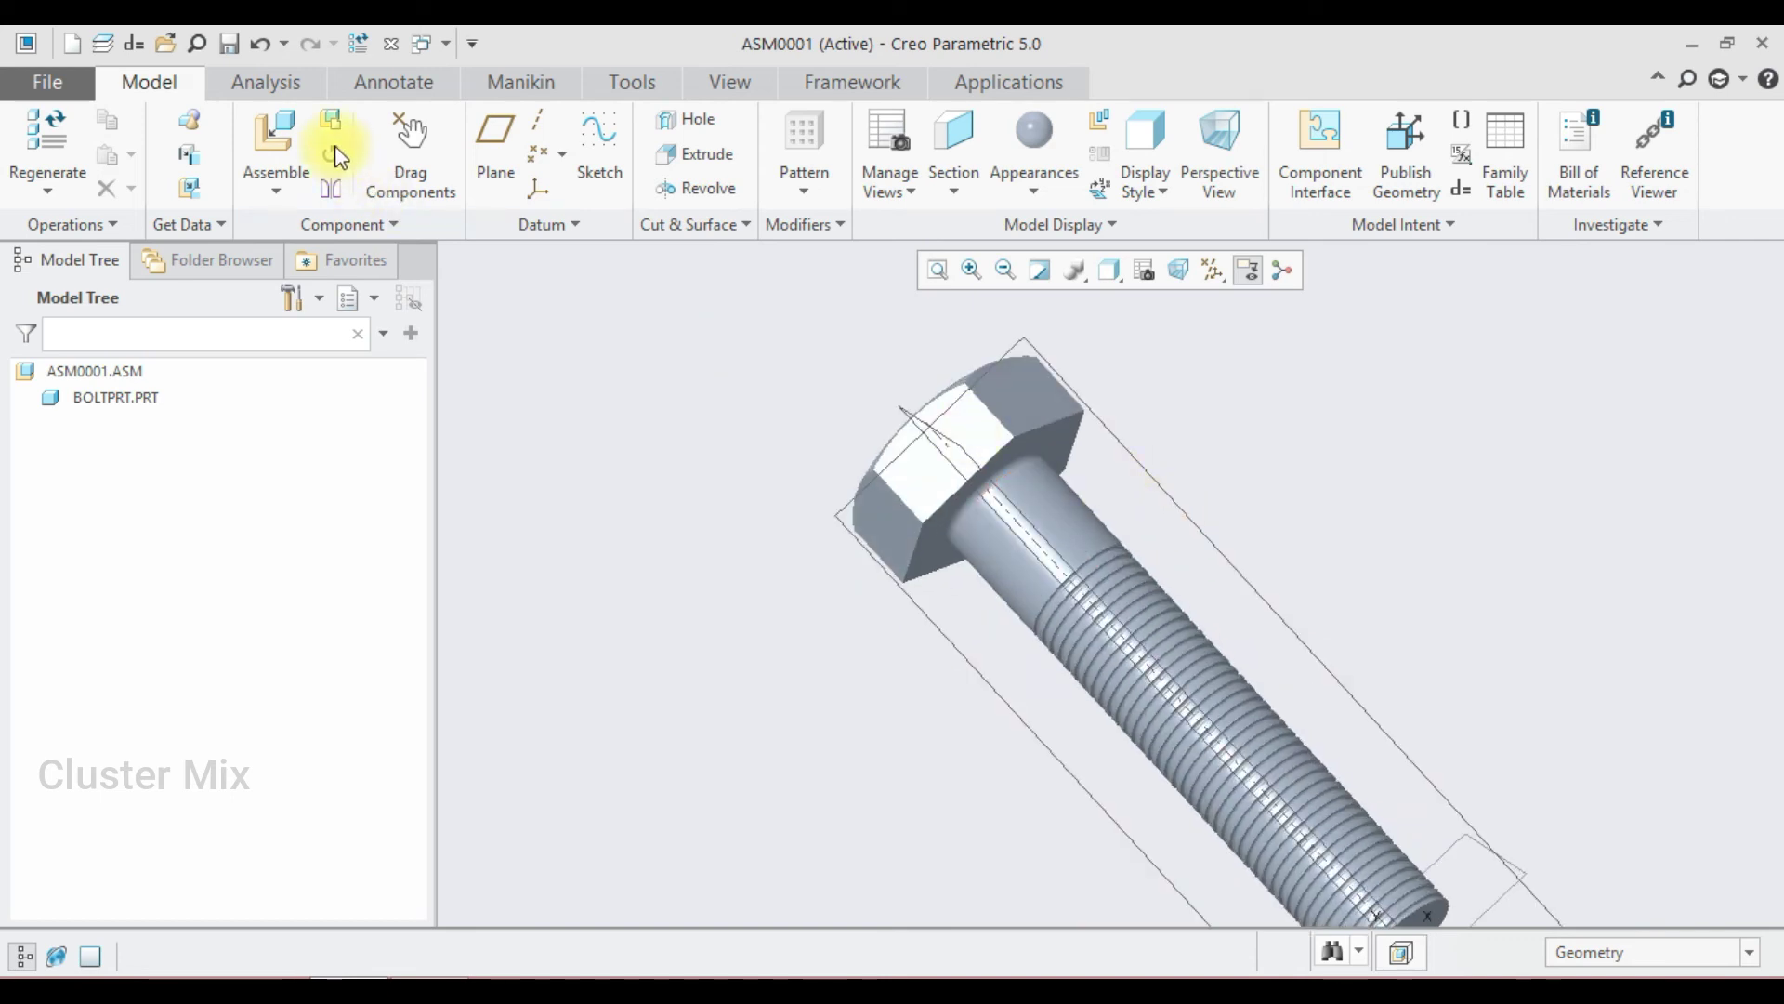
Step: Add the nut part to the assembly with a Cylinder connection, aligning its central axis with the bolt's axis
{"action": "left_click", "coordinate": [246, 127]}
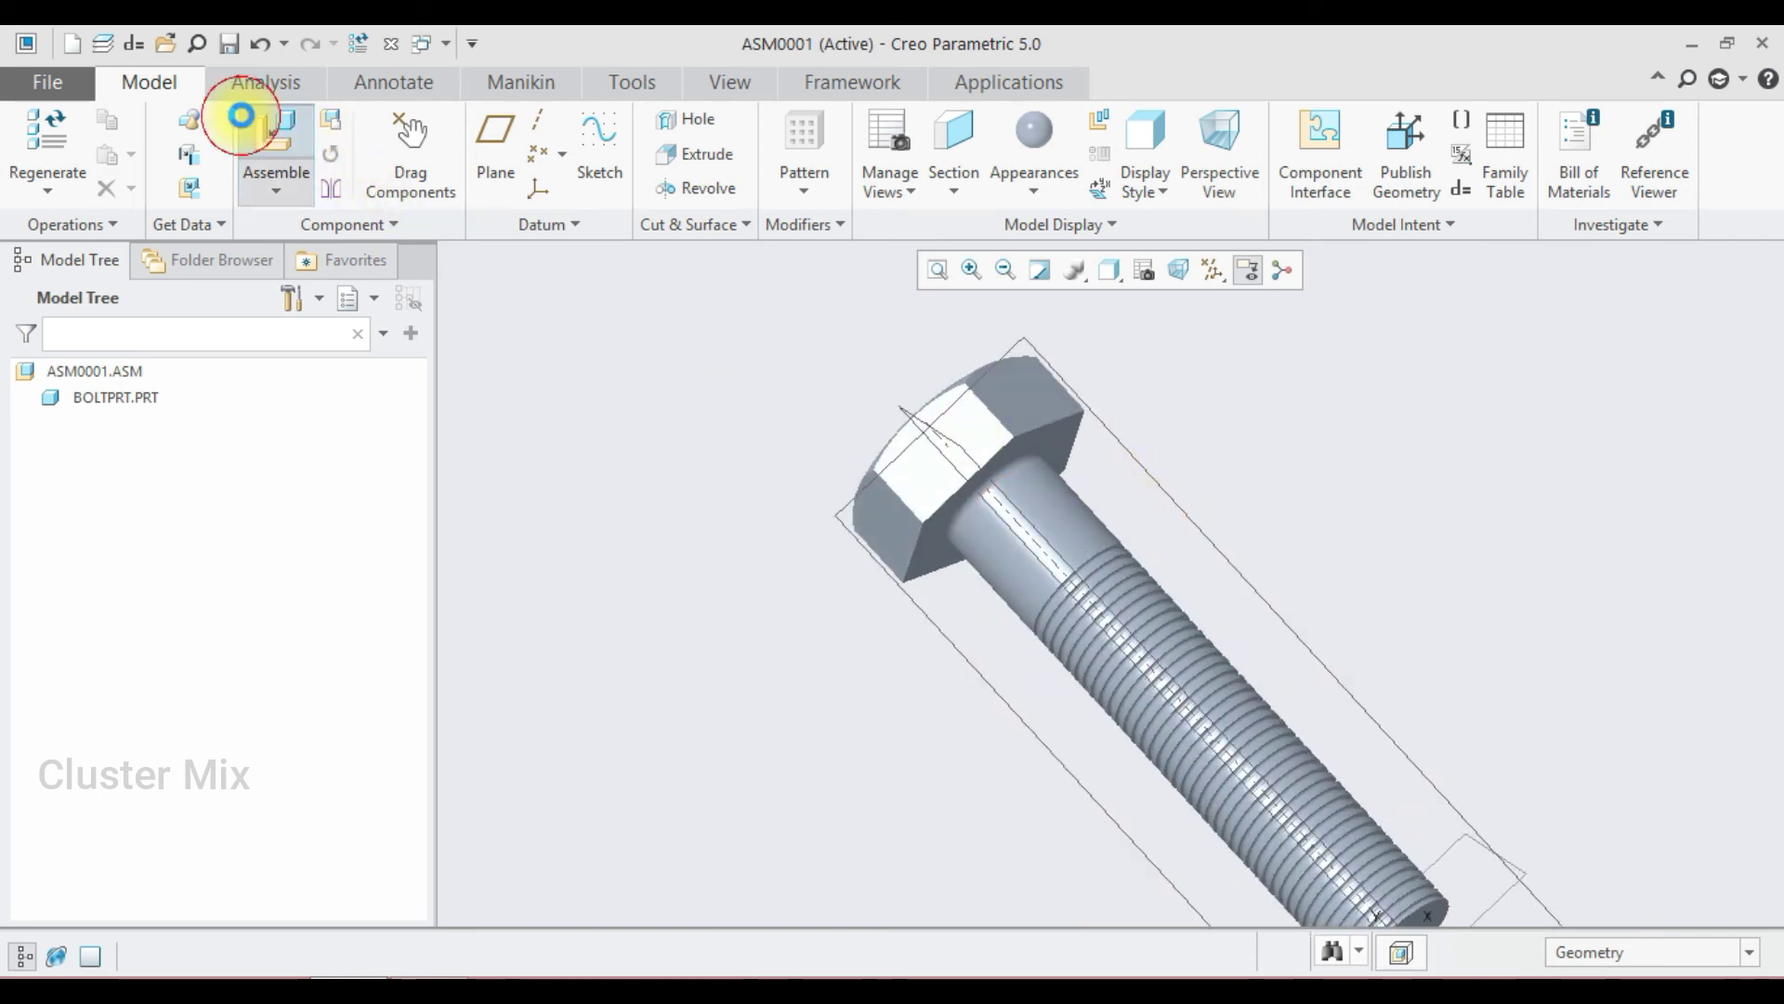
{"action": "double_click", "coordinate": [632, 374]}
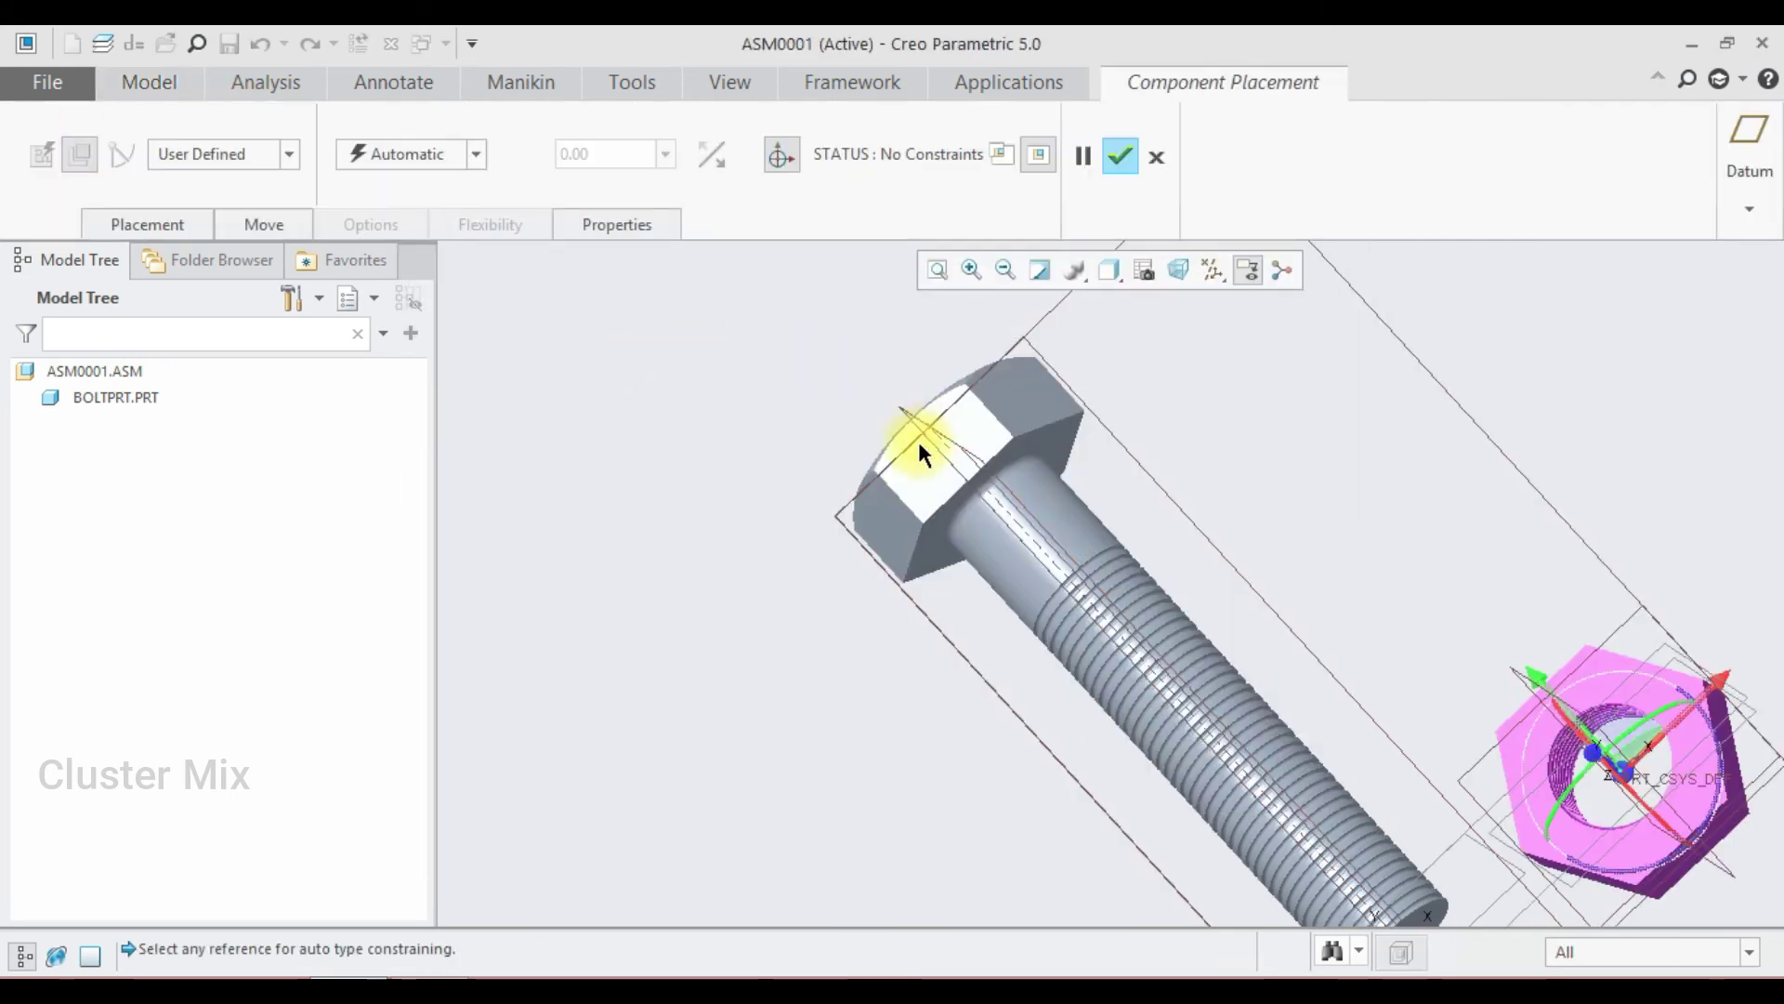
{"action": "left_click", "coordinate": [239, 160]}
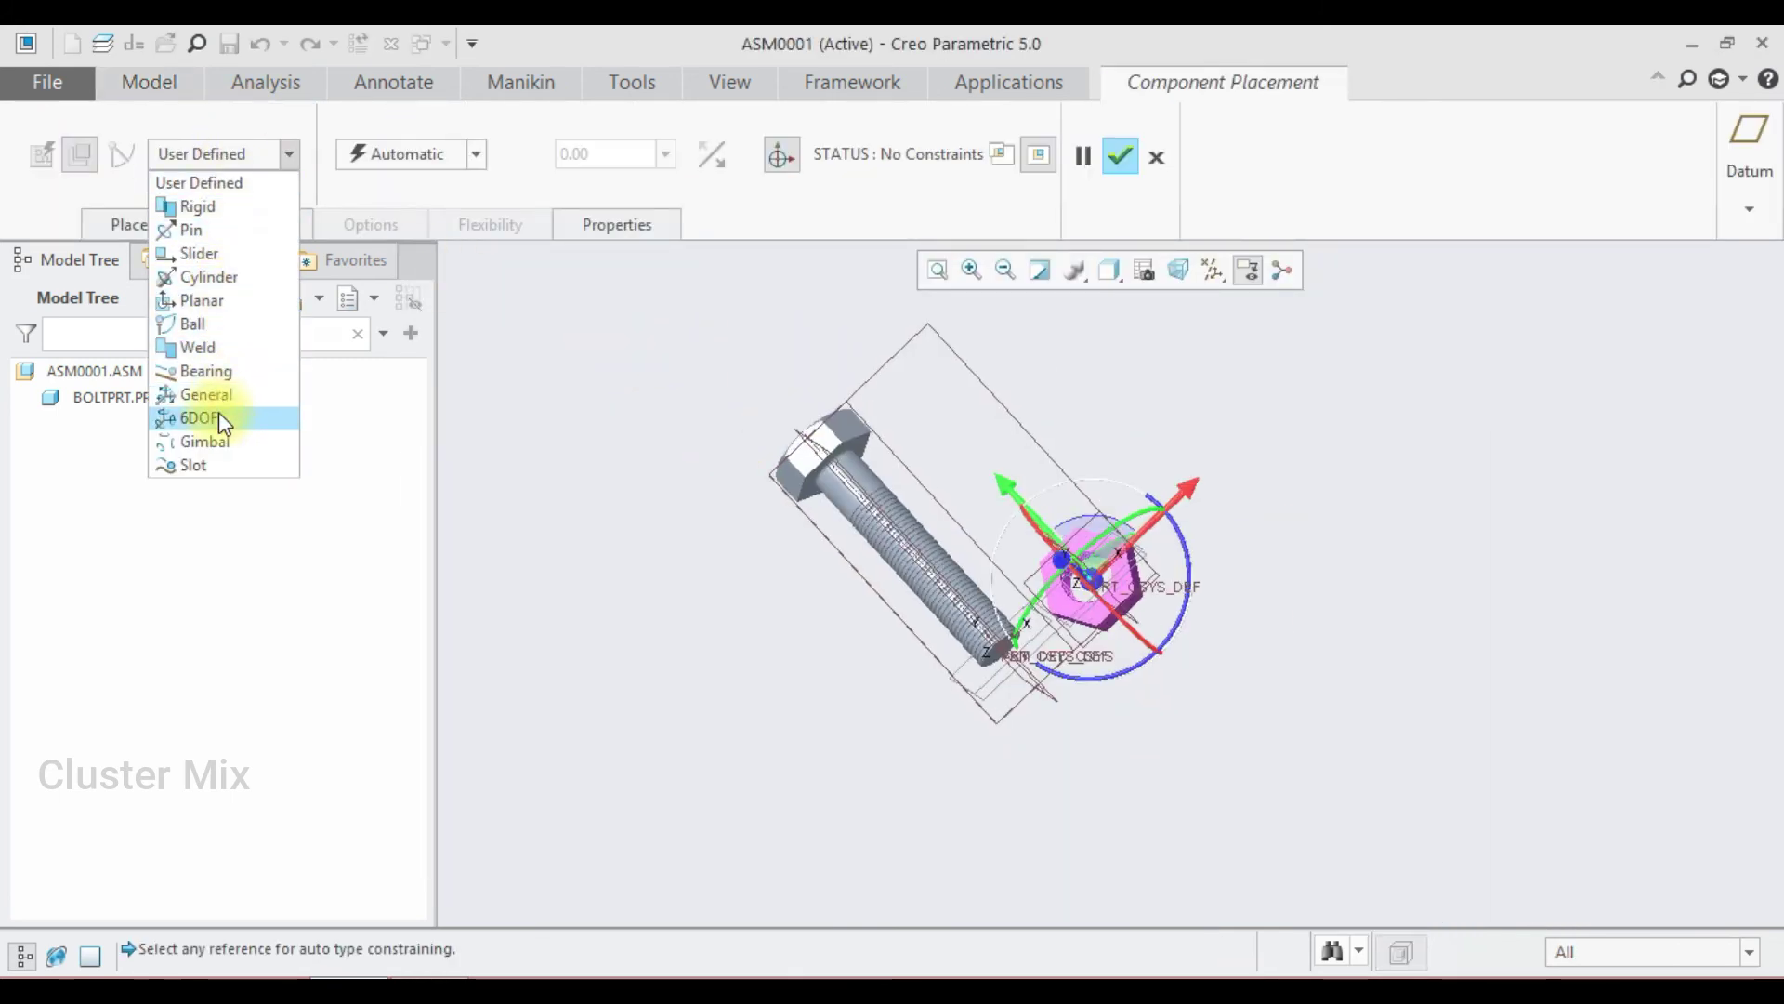
{"action": "left_click", "coordinate": [240, 278]}
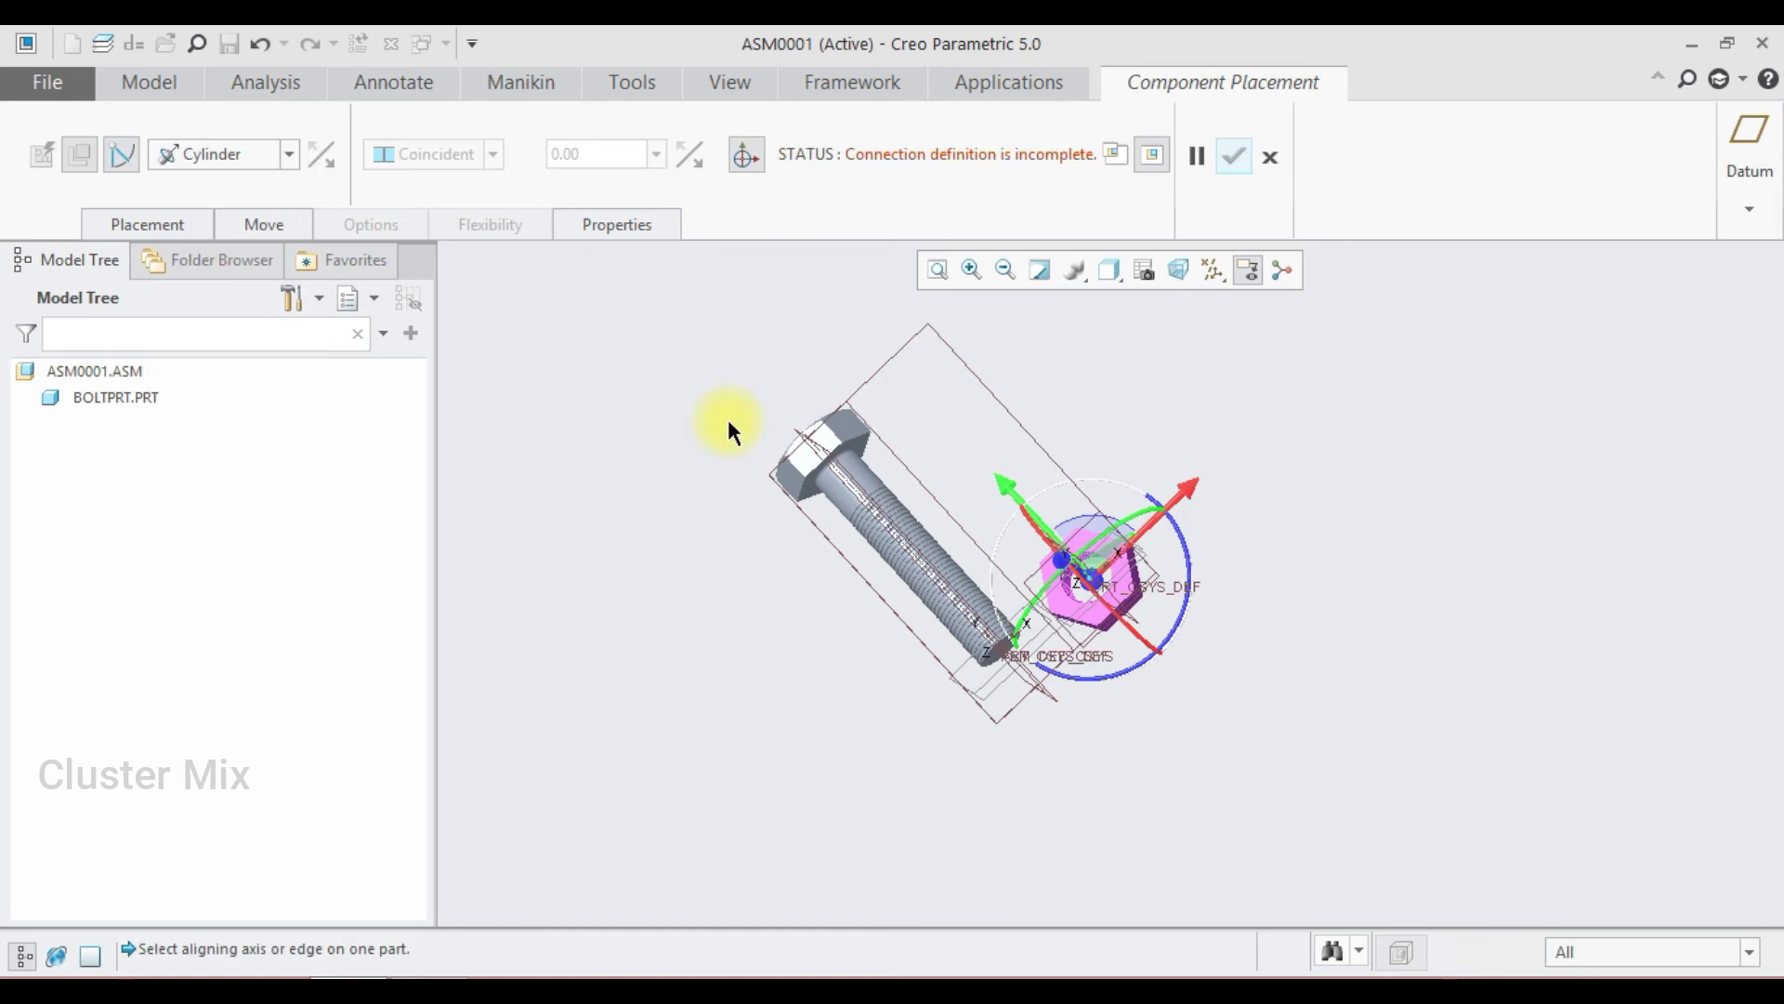
{"action": "left_click", "coordinate": [887, 520]}
{"action": "scroll", "coordinate": [1129, 598], "scroll_direction": "down", "scroll_amount": 5}
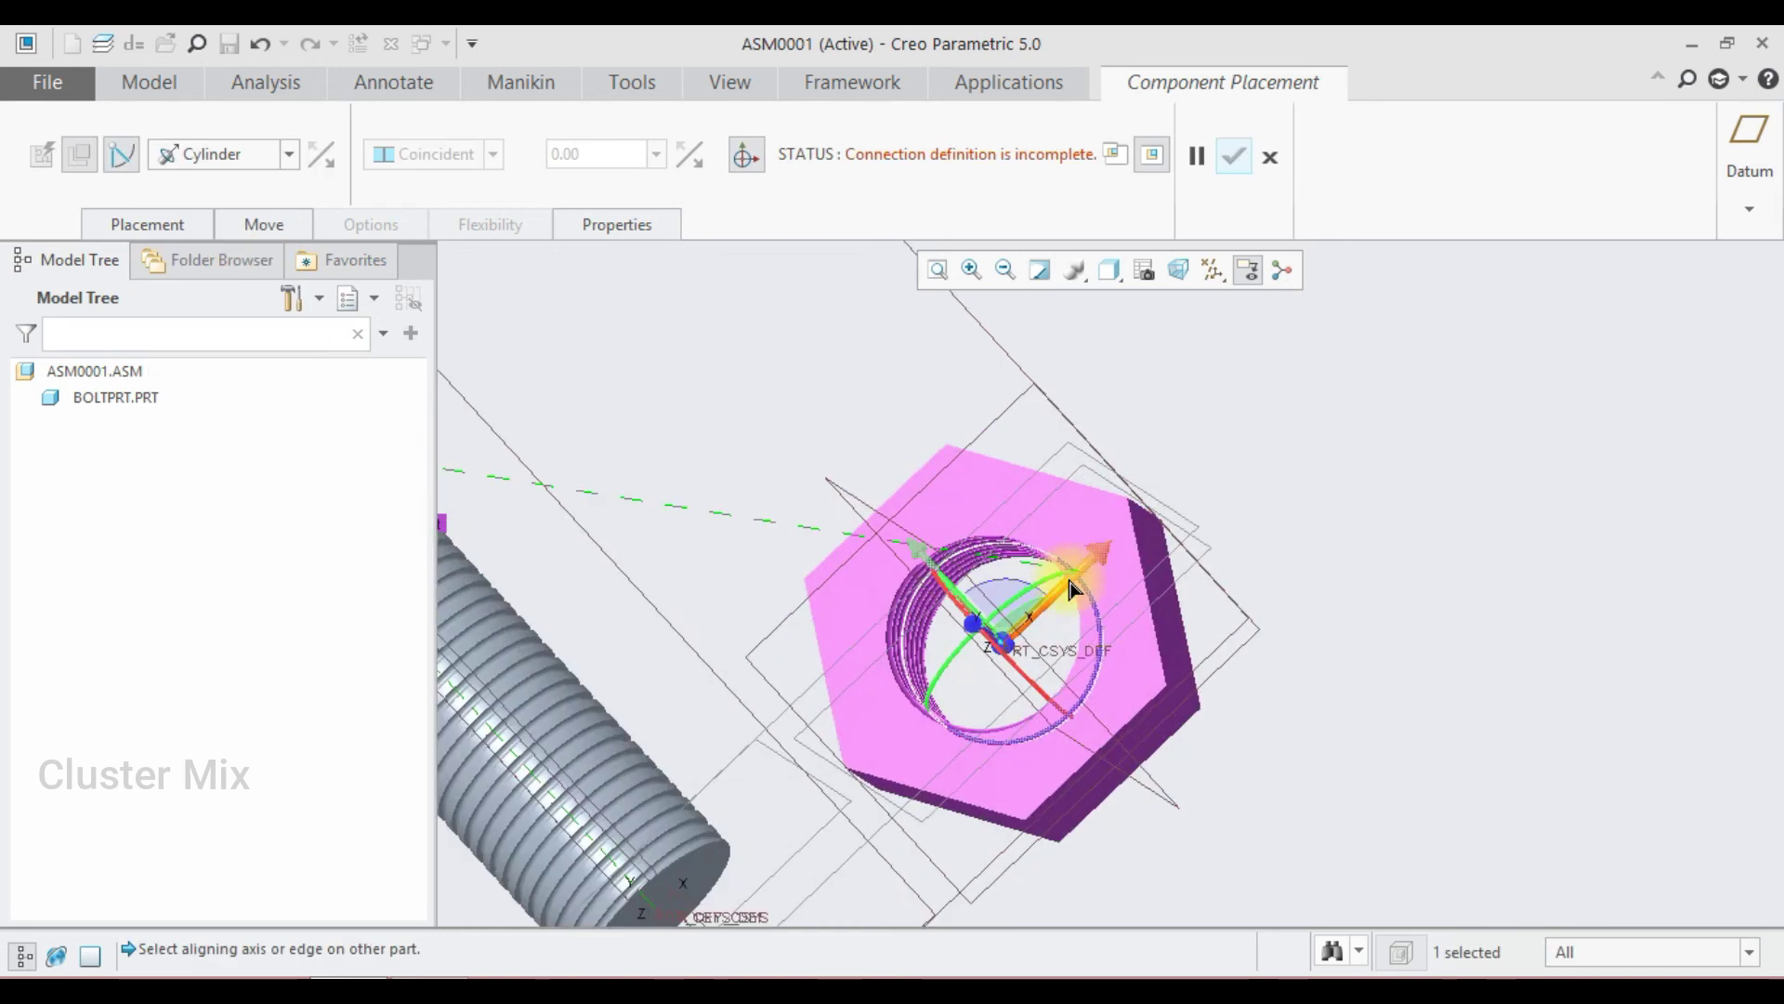
{"action": "scroll", "coordinate": [963, 660], "scroll_direction": "down", "scroll_amount": 4}
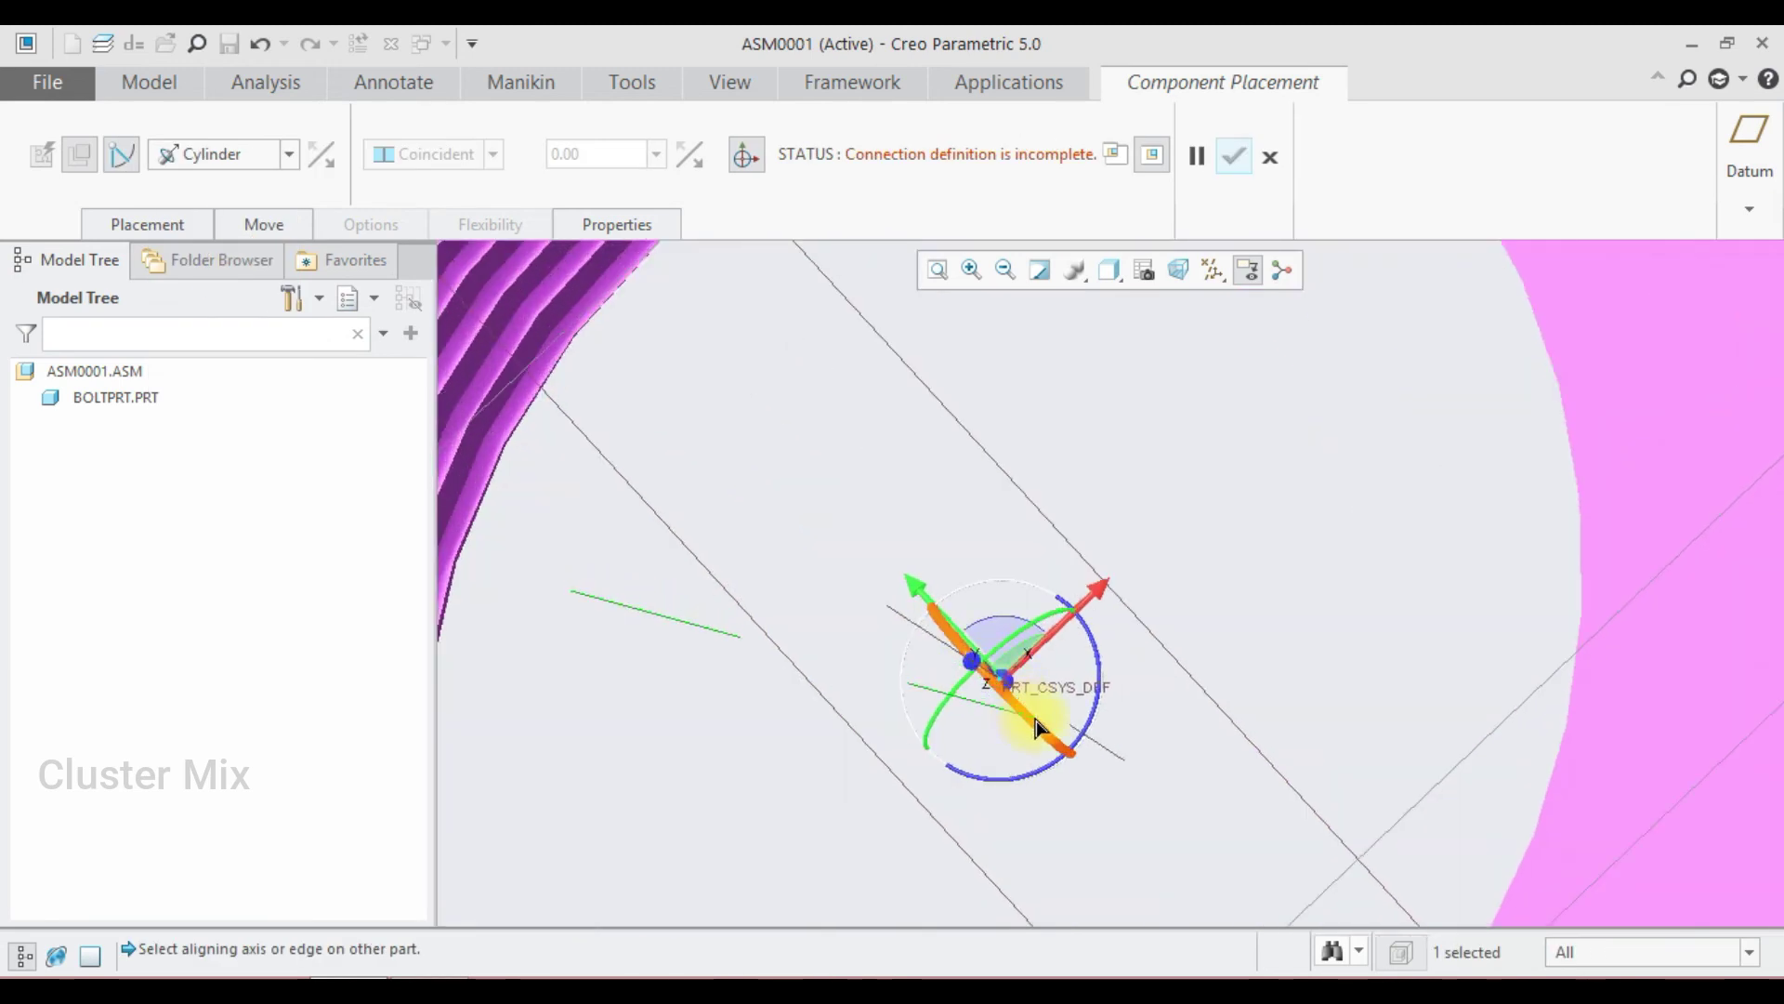
{"action": "left_click", "coordinate": [1046, 697]}
{"action": "scroll", "coordinate": [1045, 697], "scroll_direction": "up", "scroll_amount": 5}
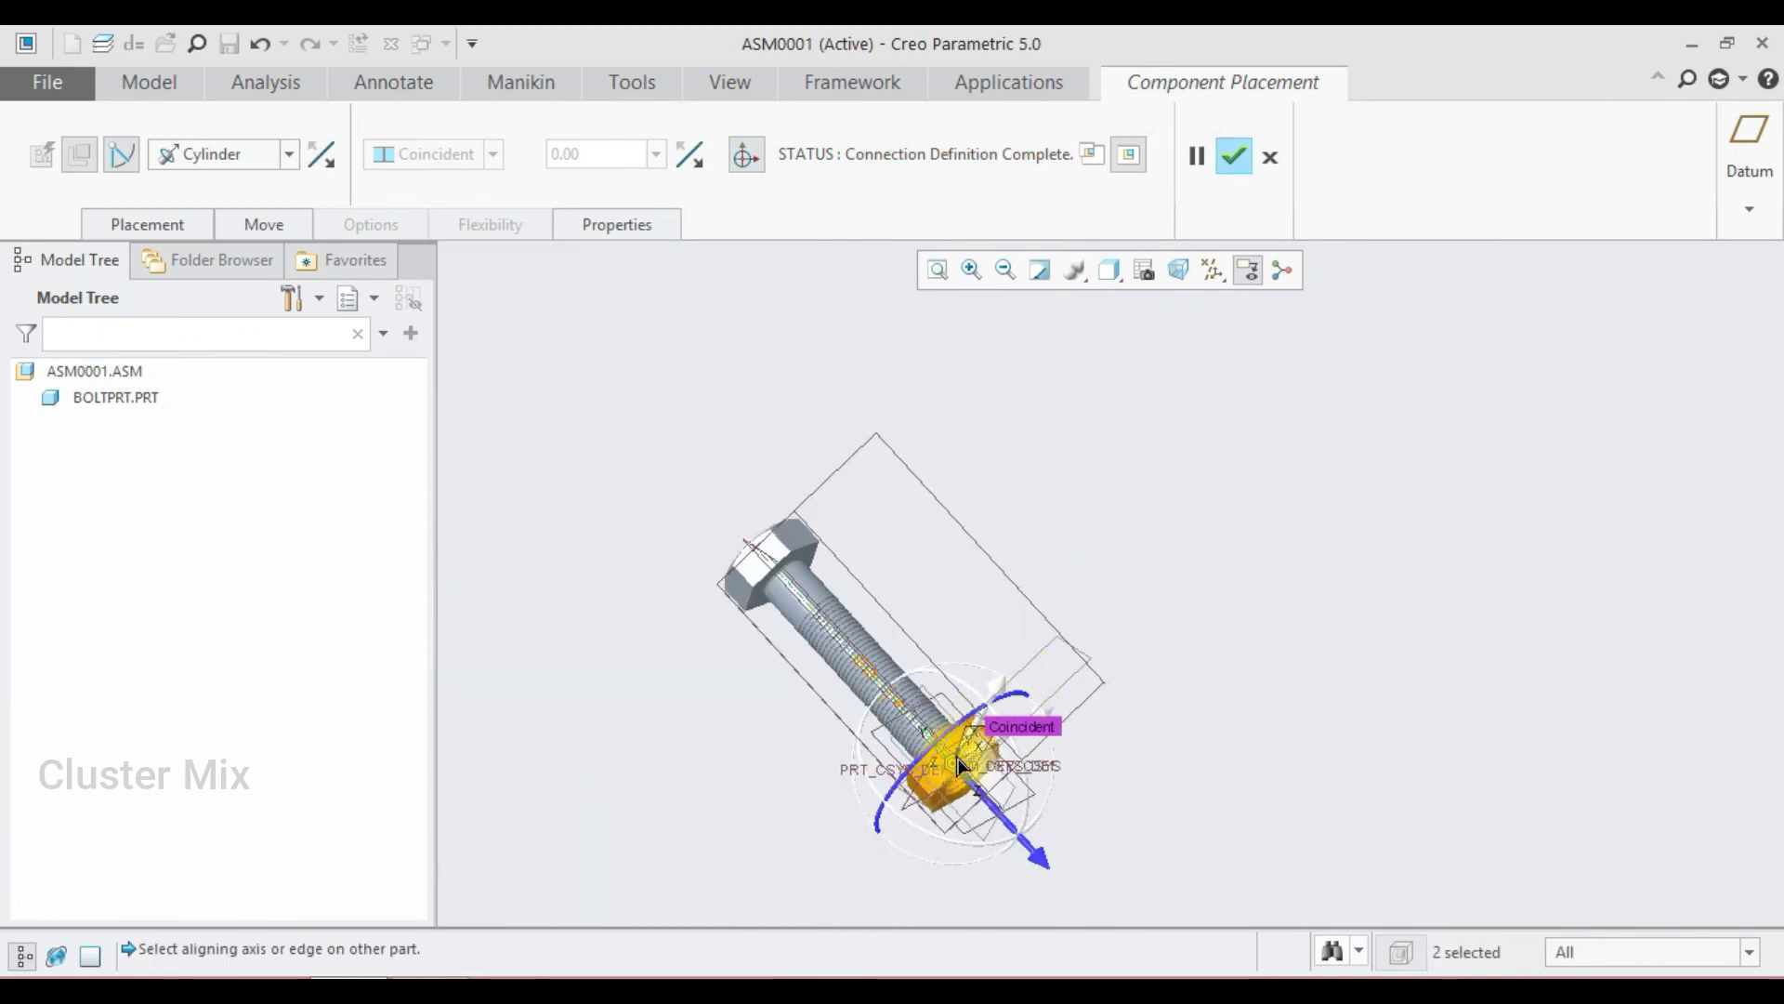
Step: Slide the nut along the bolt's axis until it sits clear of the bolt's threaded end
{"action": "left_click", "coordinate": [155, 218]}
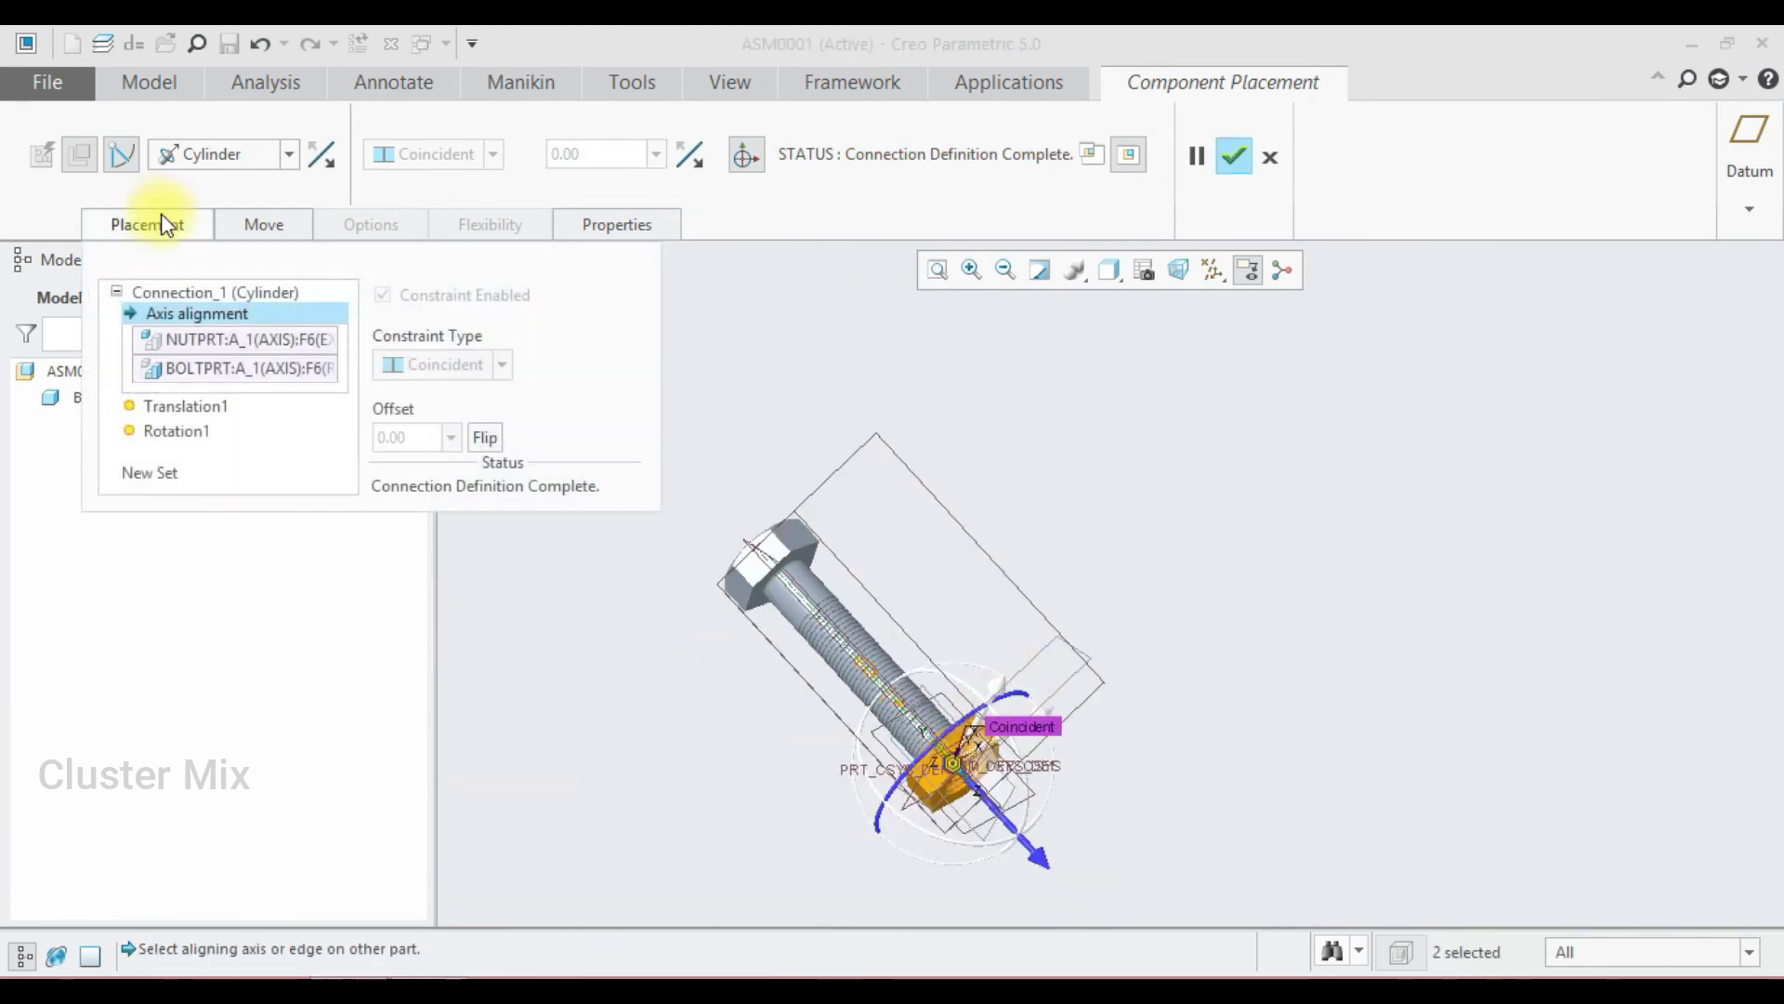
{"action": "left_click", "coordinate": [186, 408]}
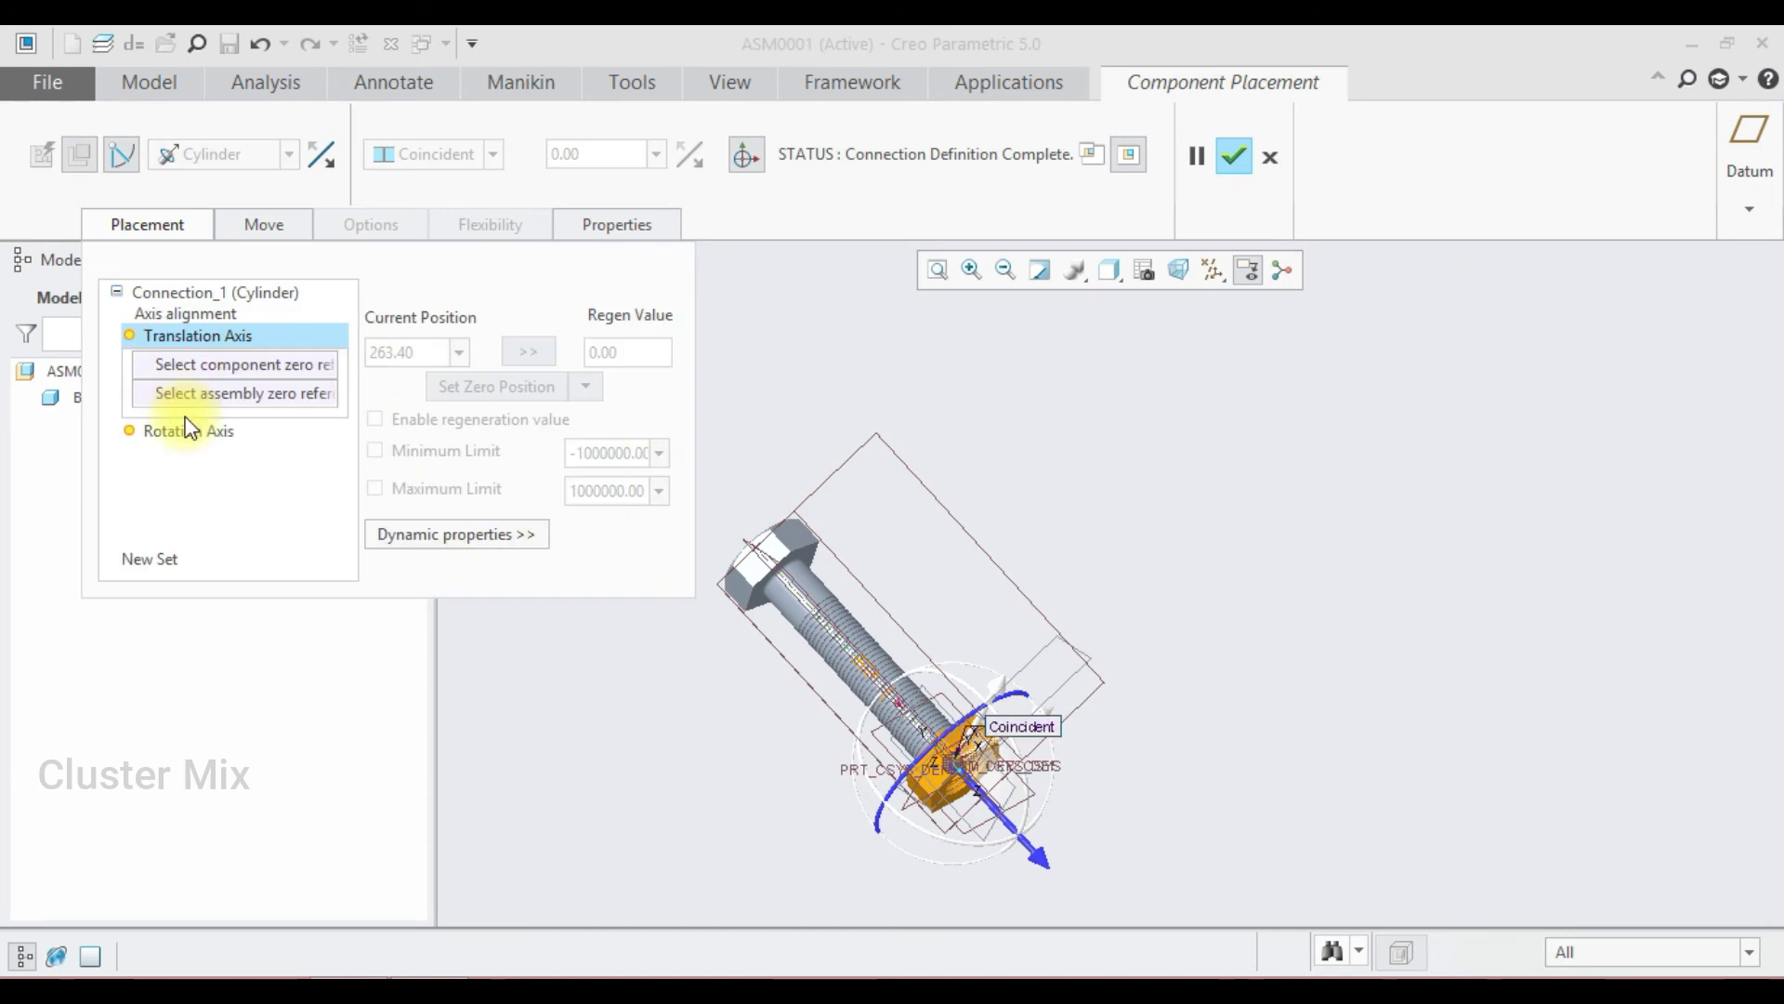
{"action": "scroll", "coordinate": [1040, 844], "scroll_direction": "up", "scroll_amount": 1}
{"action": "scroll", "coordinate": [957, 717], "scroll_direction": "down", "scroll_amount": 3}
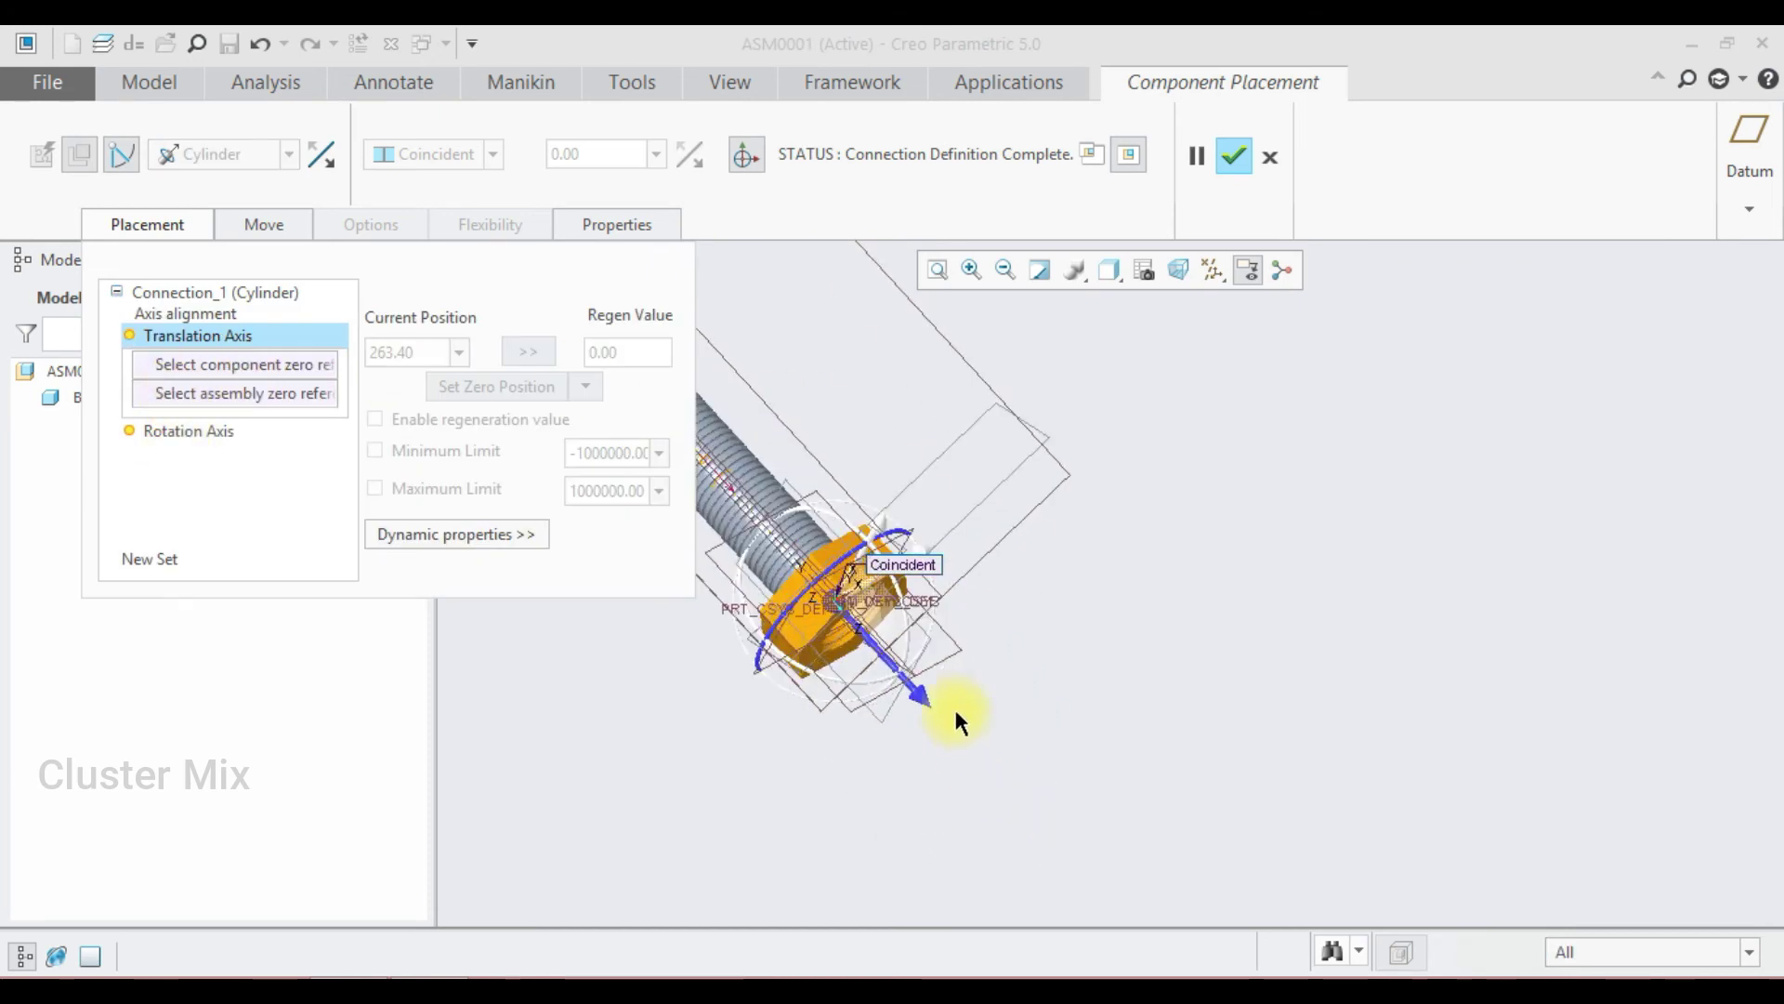
{"action": "left_click_drag", "start_coordinate": [885, 667], "coordinate": [934, 730]}
{"action": "scroll", "coordinate": [840, 582], "scroll_direction": "down", "scroll_amount": 3}
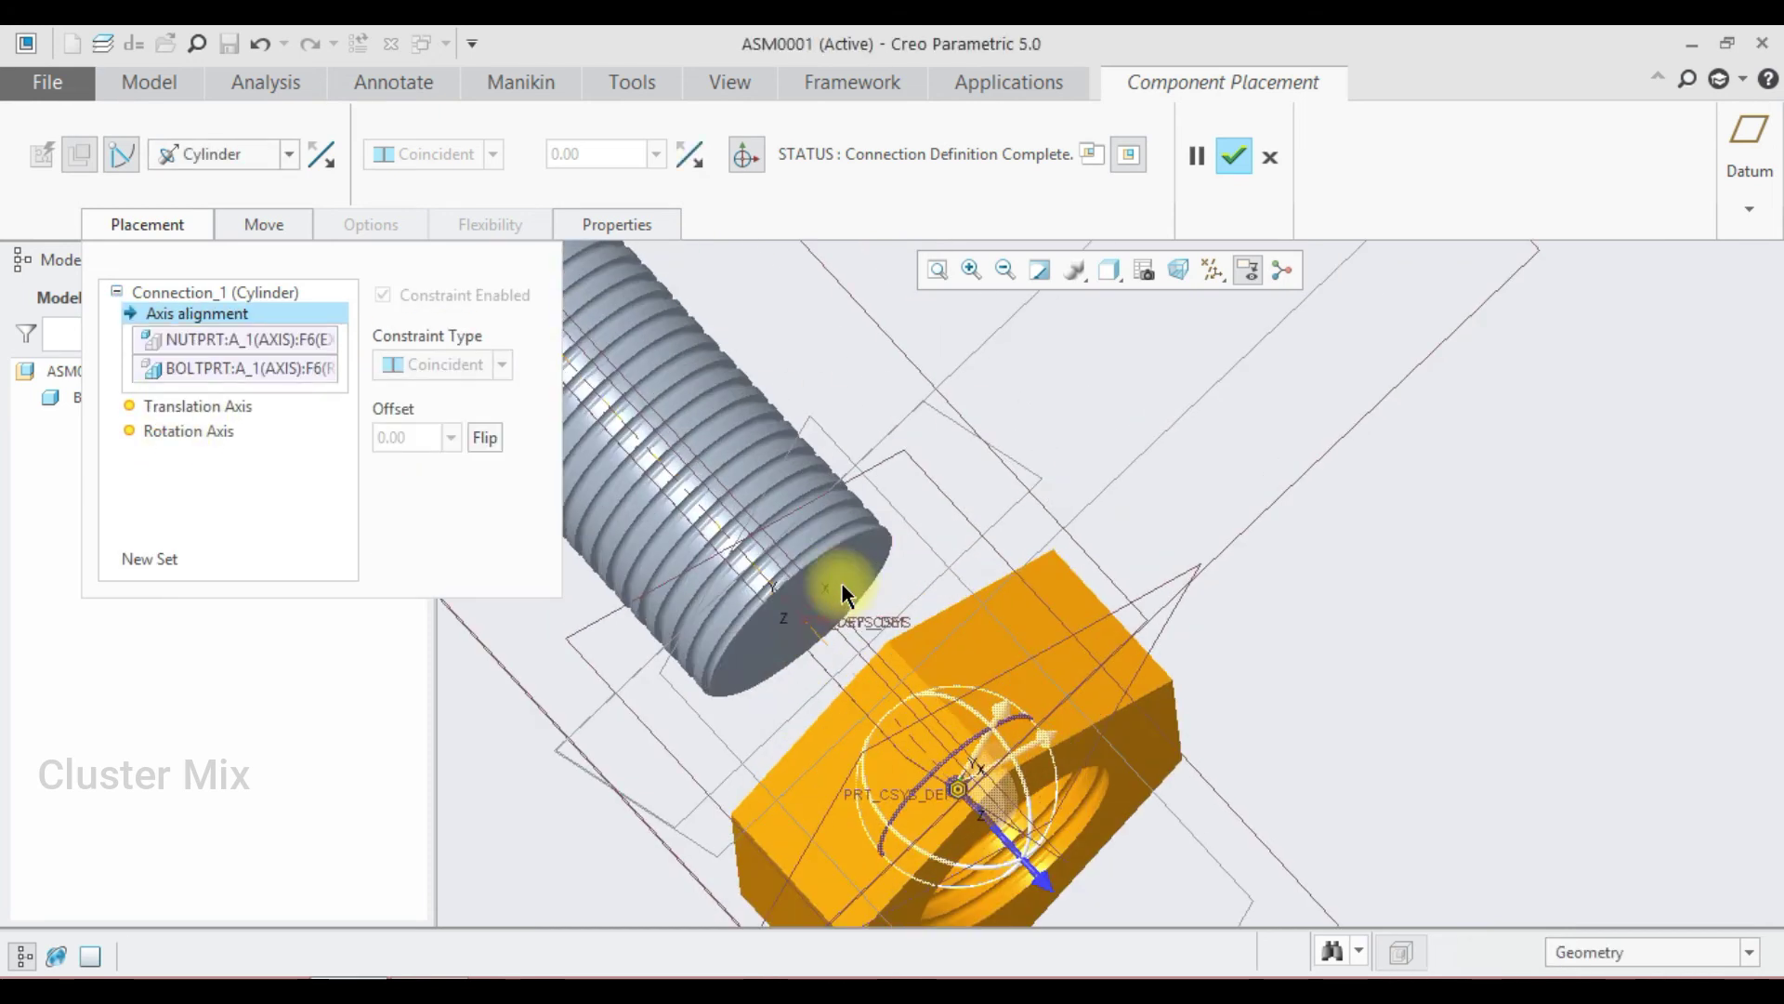
Step: Assign the nut's flat face towards the bolt and the bolt's threaded end face as the Translation Axis zero references
{"action": "left_click", "coordinate": [847, 584]}
{"action": "scroll", "coordinate": [898, 600], "scroll_direction": "up", "scroll_amount": 2}
{"action": "scroll", "coordinate": [989, 666], "scroll_direction": "down", "scroll_amount": 3}
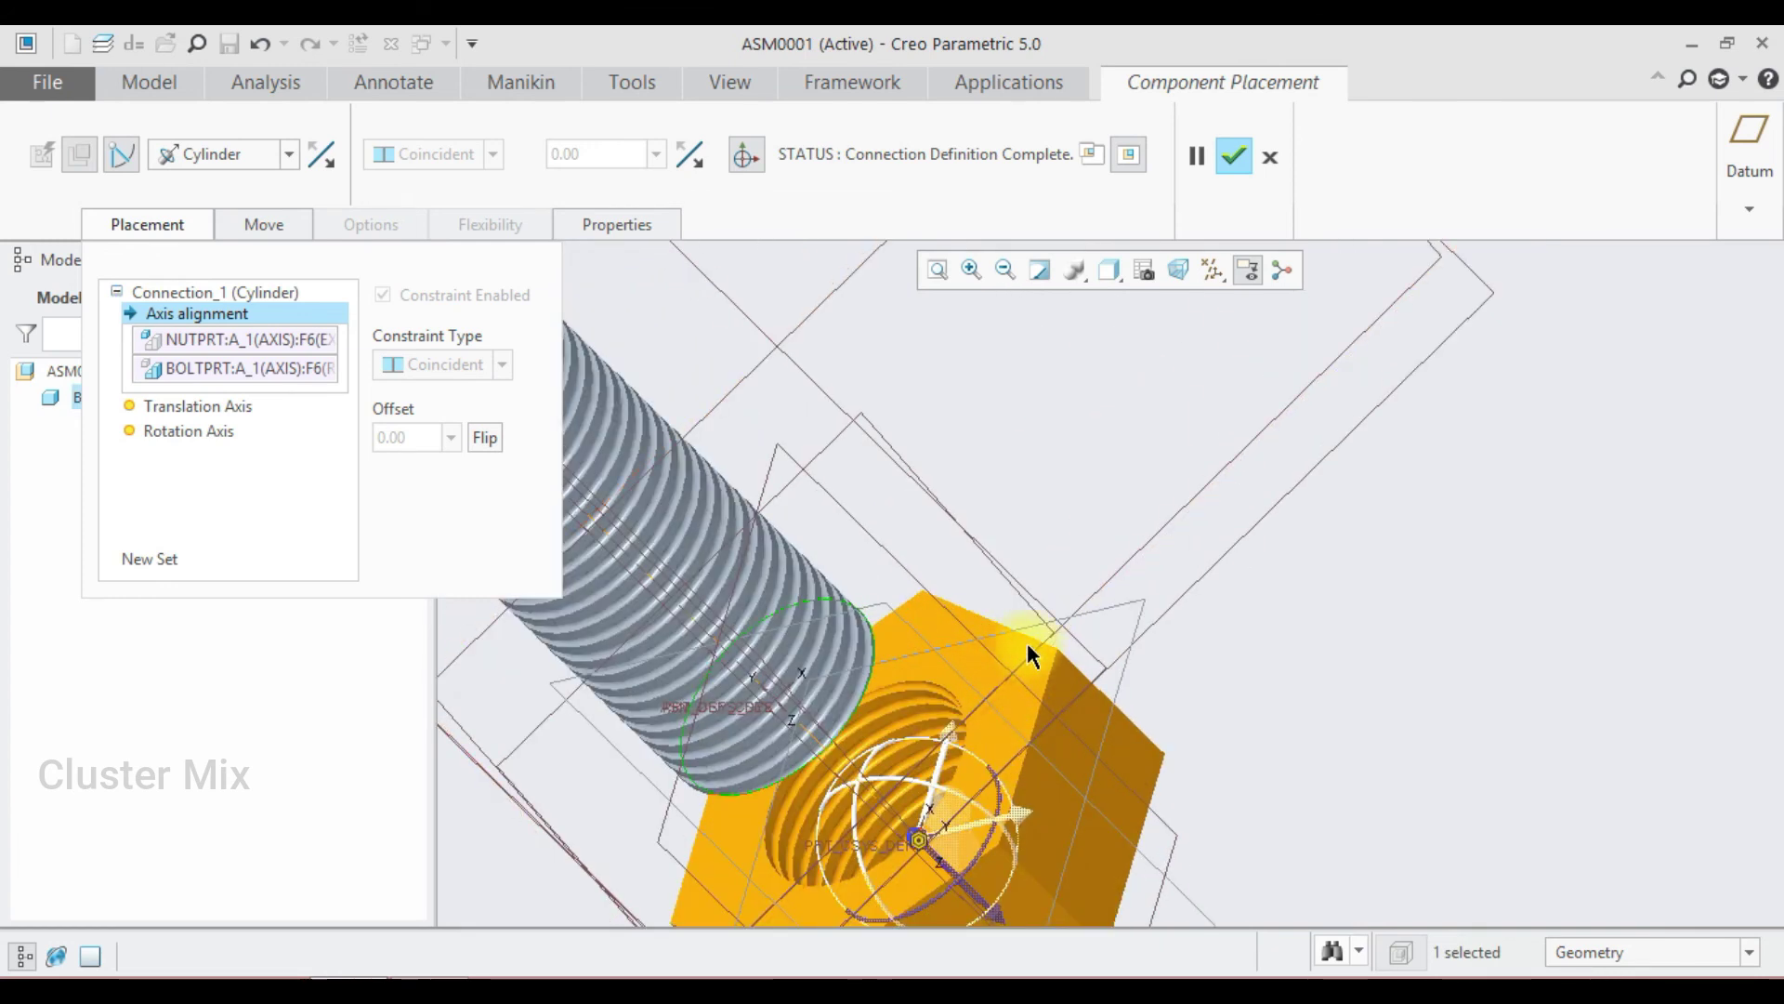
{"action": "left_click", "coordinate": [219, 404]}
{"action": "left_click", "coordinate": [978, 655]}
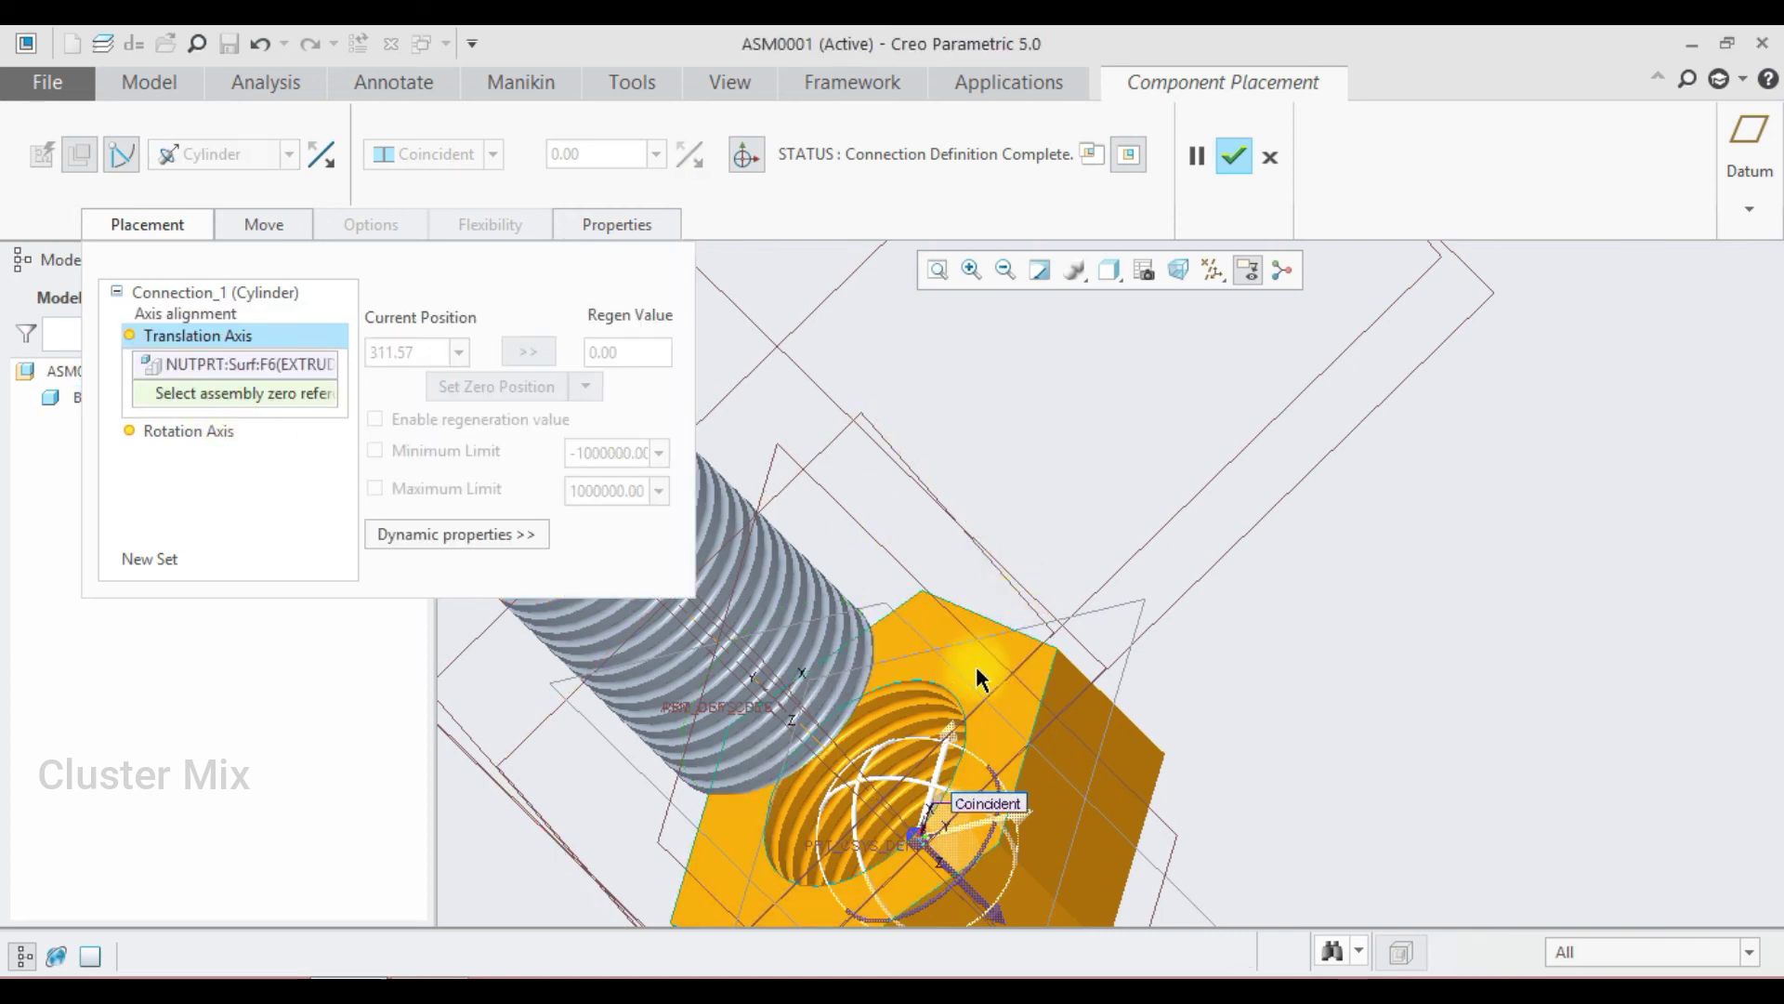
{"action": "scroll", "coordinate": [959, 661], "scroll_direction": "up", "scroll_amount": 3}
{"action": "middle_click_drag", "start_coordinate": [855, 665], "coordinate": [816, 656]}
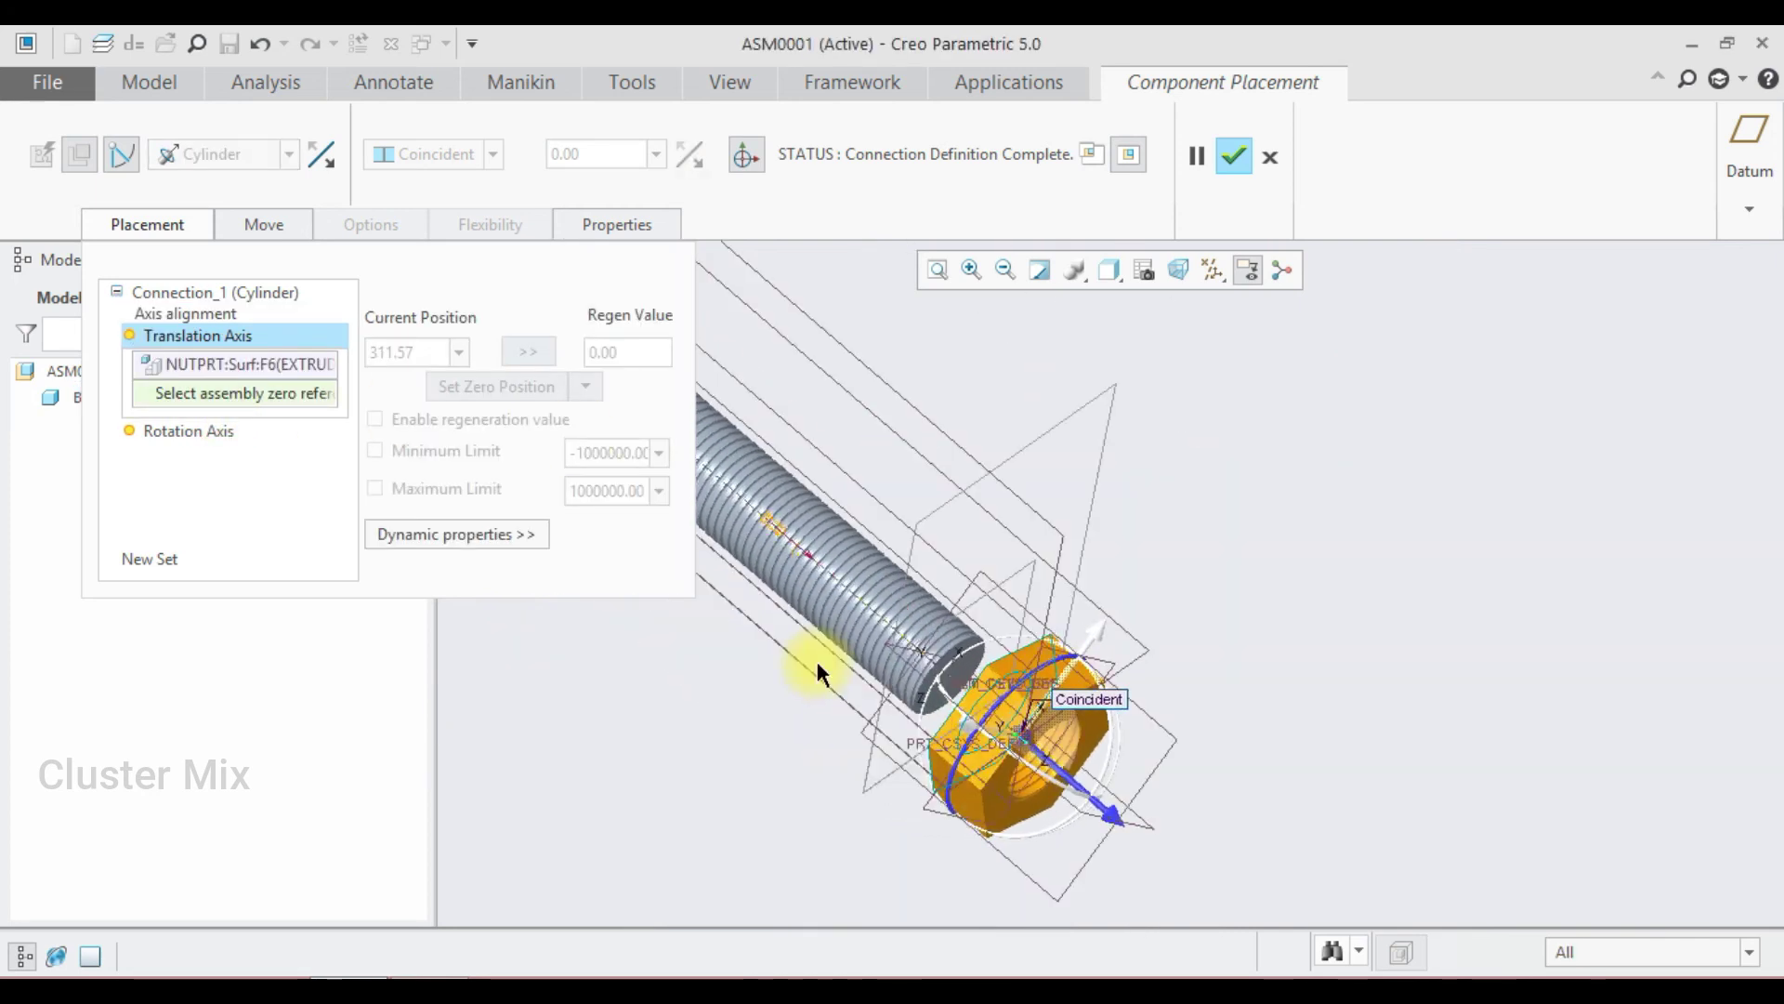
{"action": "scroll", "coordinate": [959, 665], "scroll_direction": "down", "scroll_amount": 3}
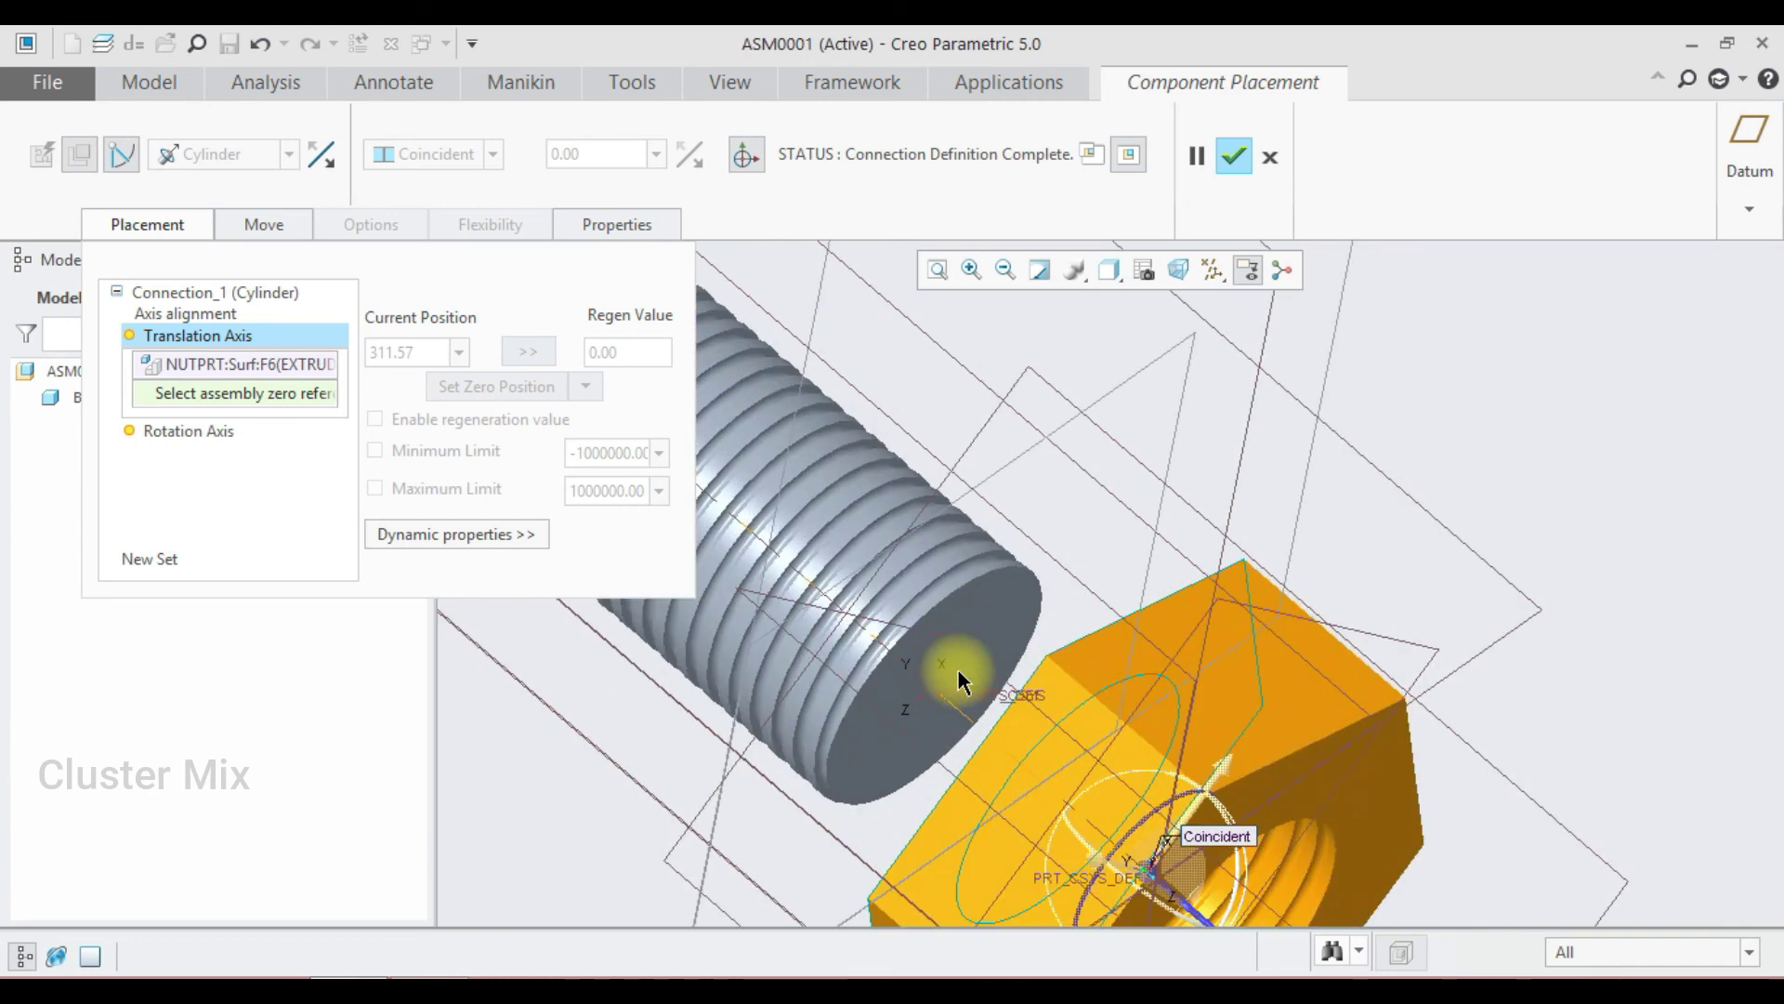
{"action": "left_click", "coordinate": [957, 655]}
Step: Set the translation axis's current position to 0, make it the zero position and accept the nut's placement
{"action": "double_click", "coordinate": [383, 353]}
{"action": "type", "text": "0"}
{"action": "key", "text": "Return"}
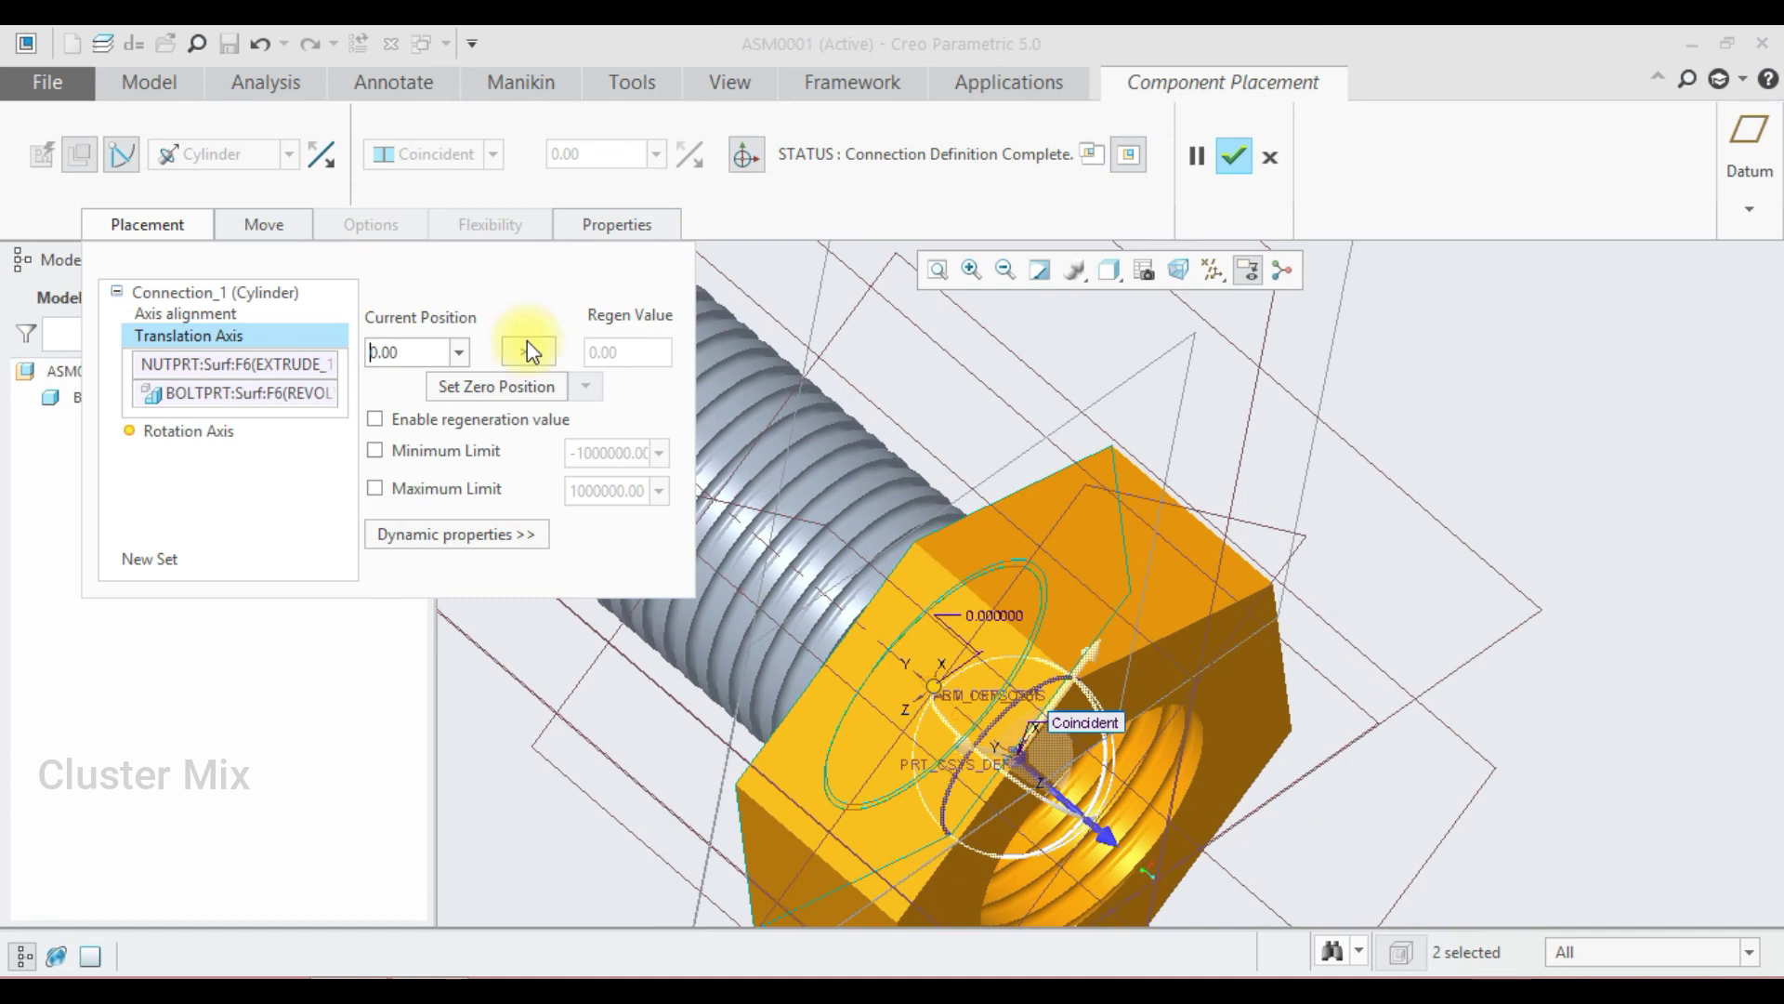
{"action": "left_click", "coordinate": [536, 386]}
{"action": "left_click", "coordinate": [1234, 160]}
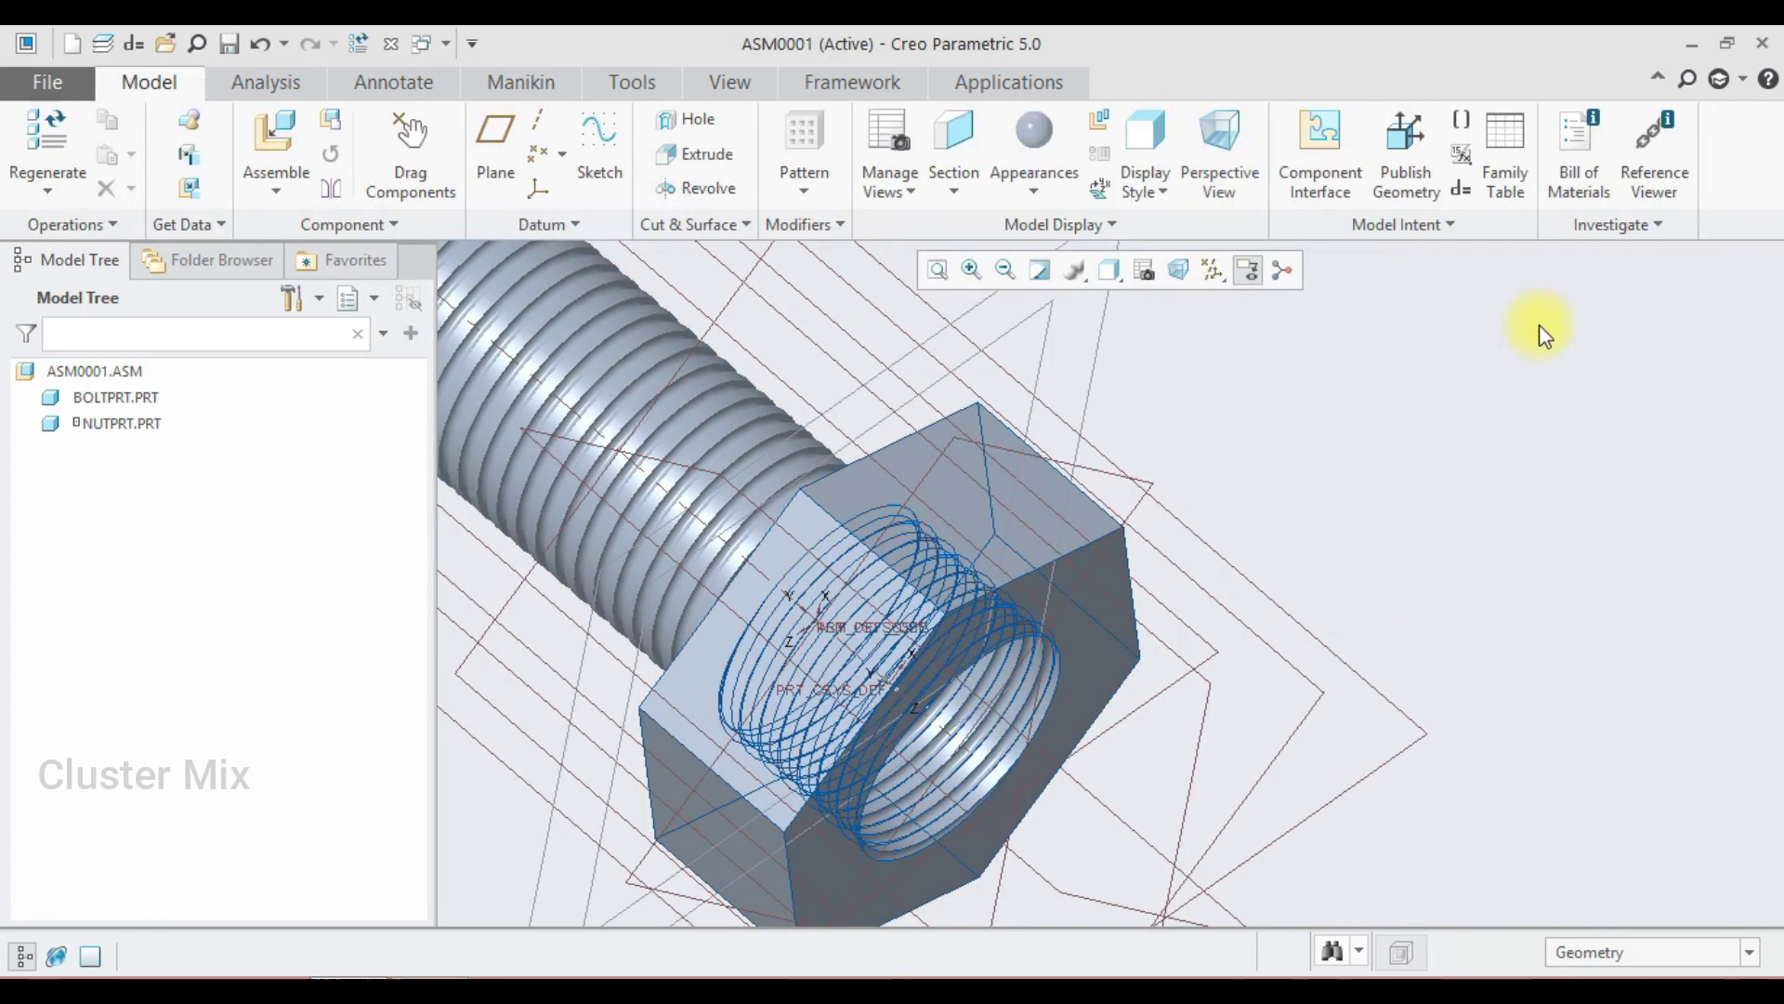
{"action": "scroll", "coordinate": [1195, 756], "scroll_direction": "down", "scroll_amount": 5}
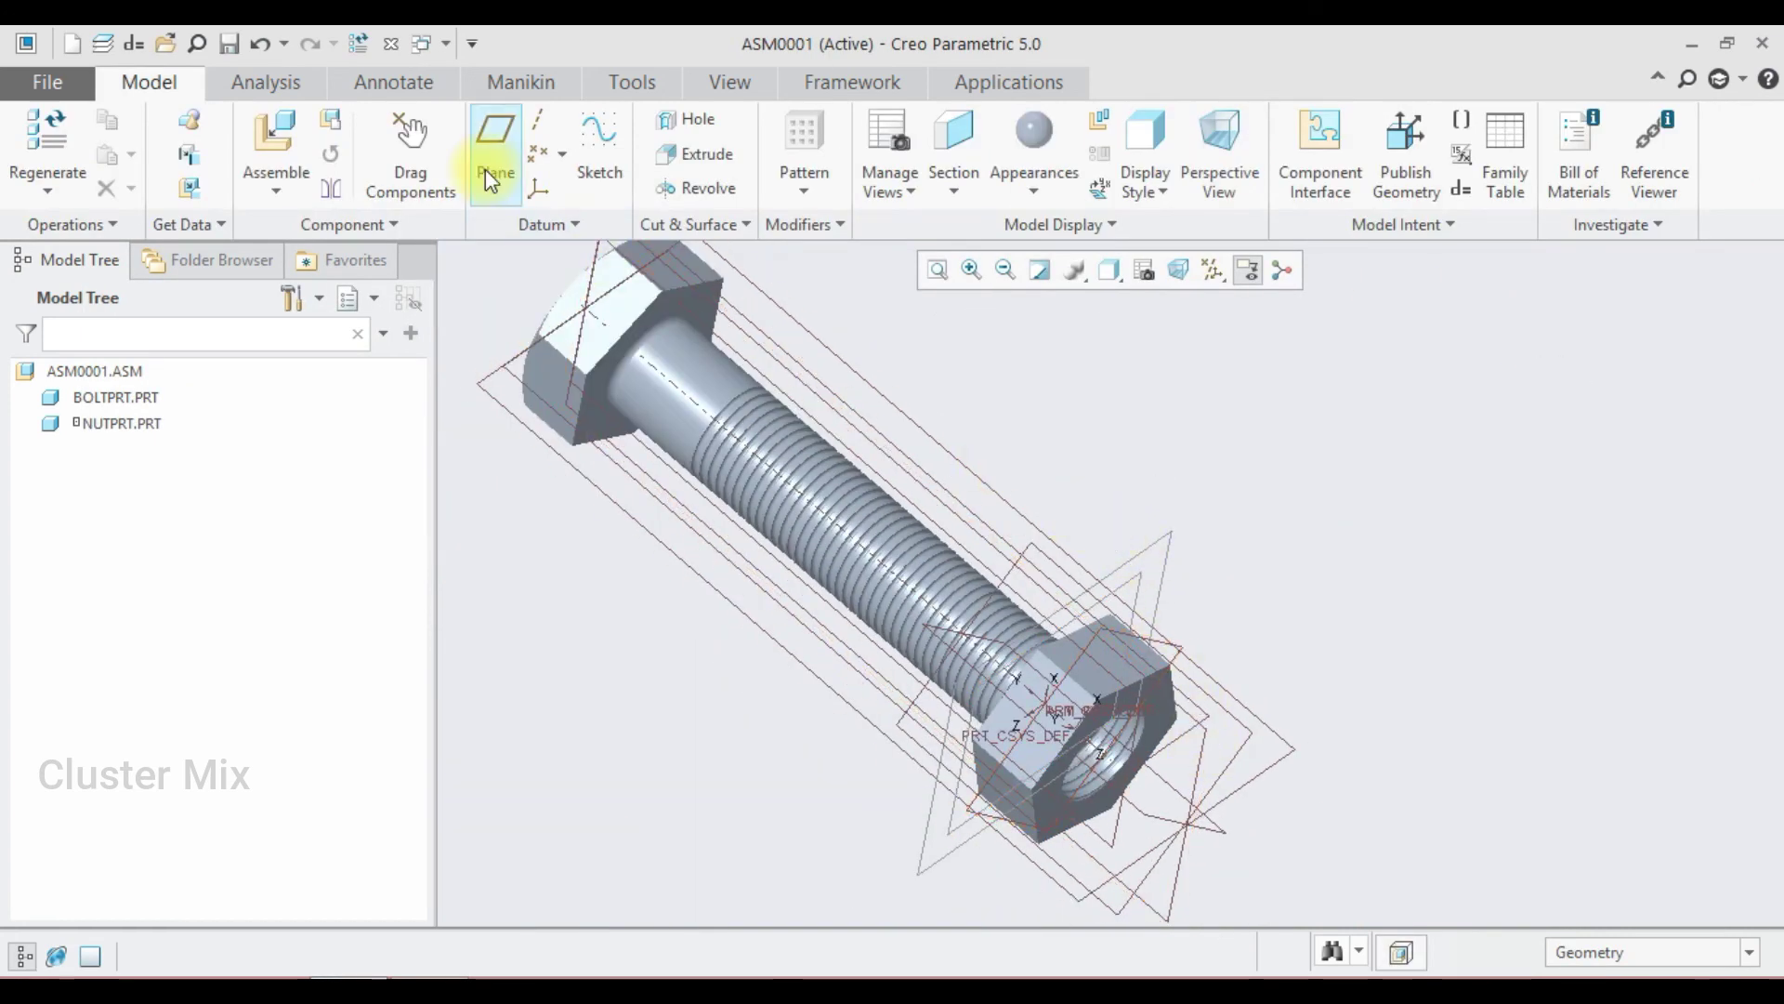
Step: Apply the red appearance to the bolt
{"action": "left_click", "coordinate": [1011, 80]}
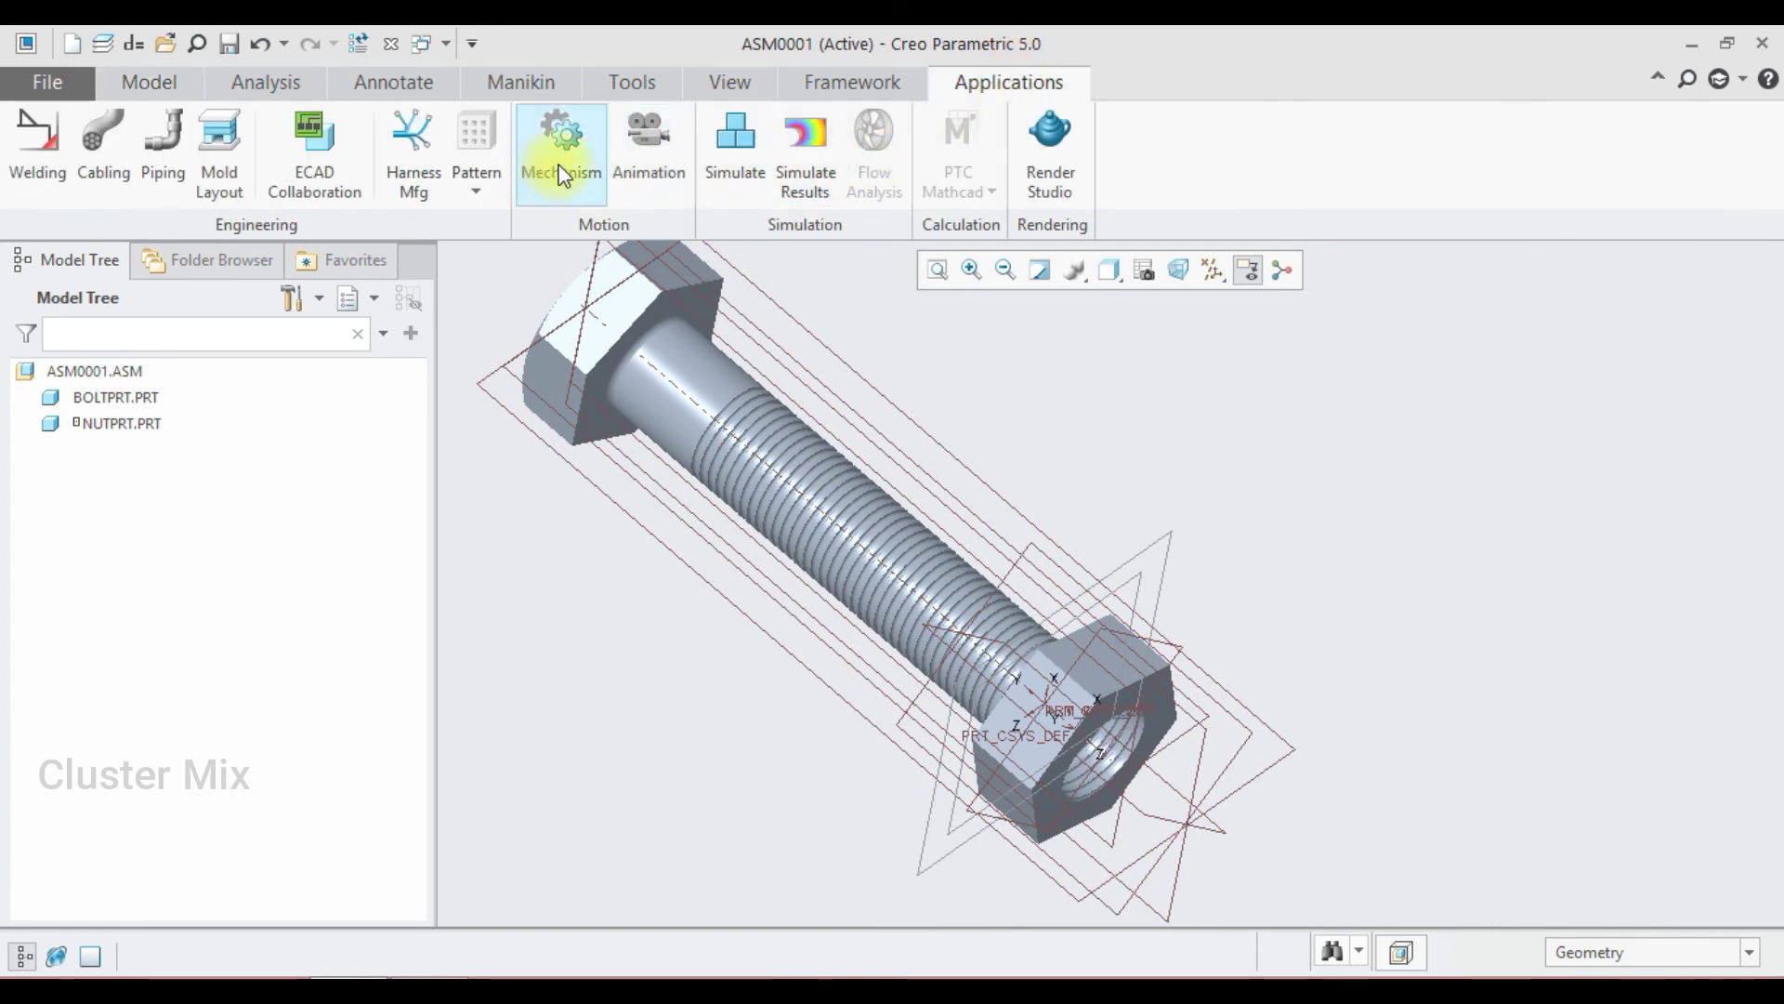
{"action": "left_click", "coordinate": [197, 84]}
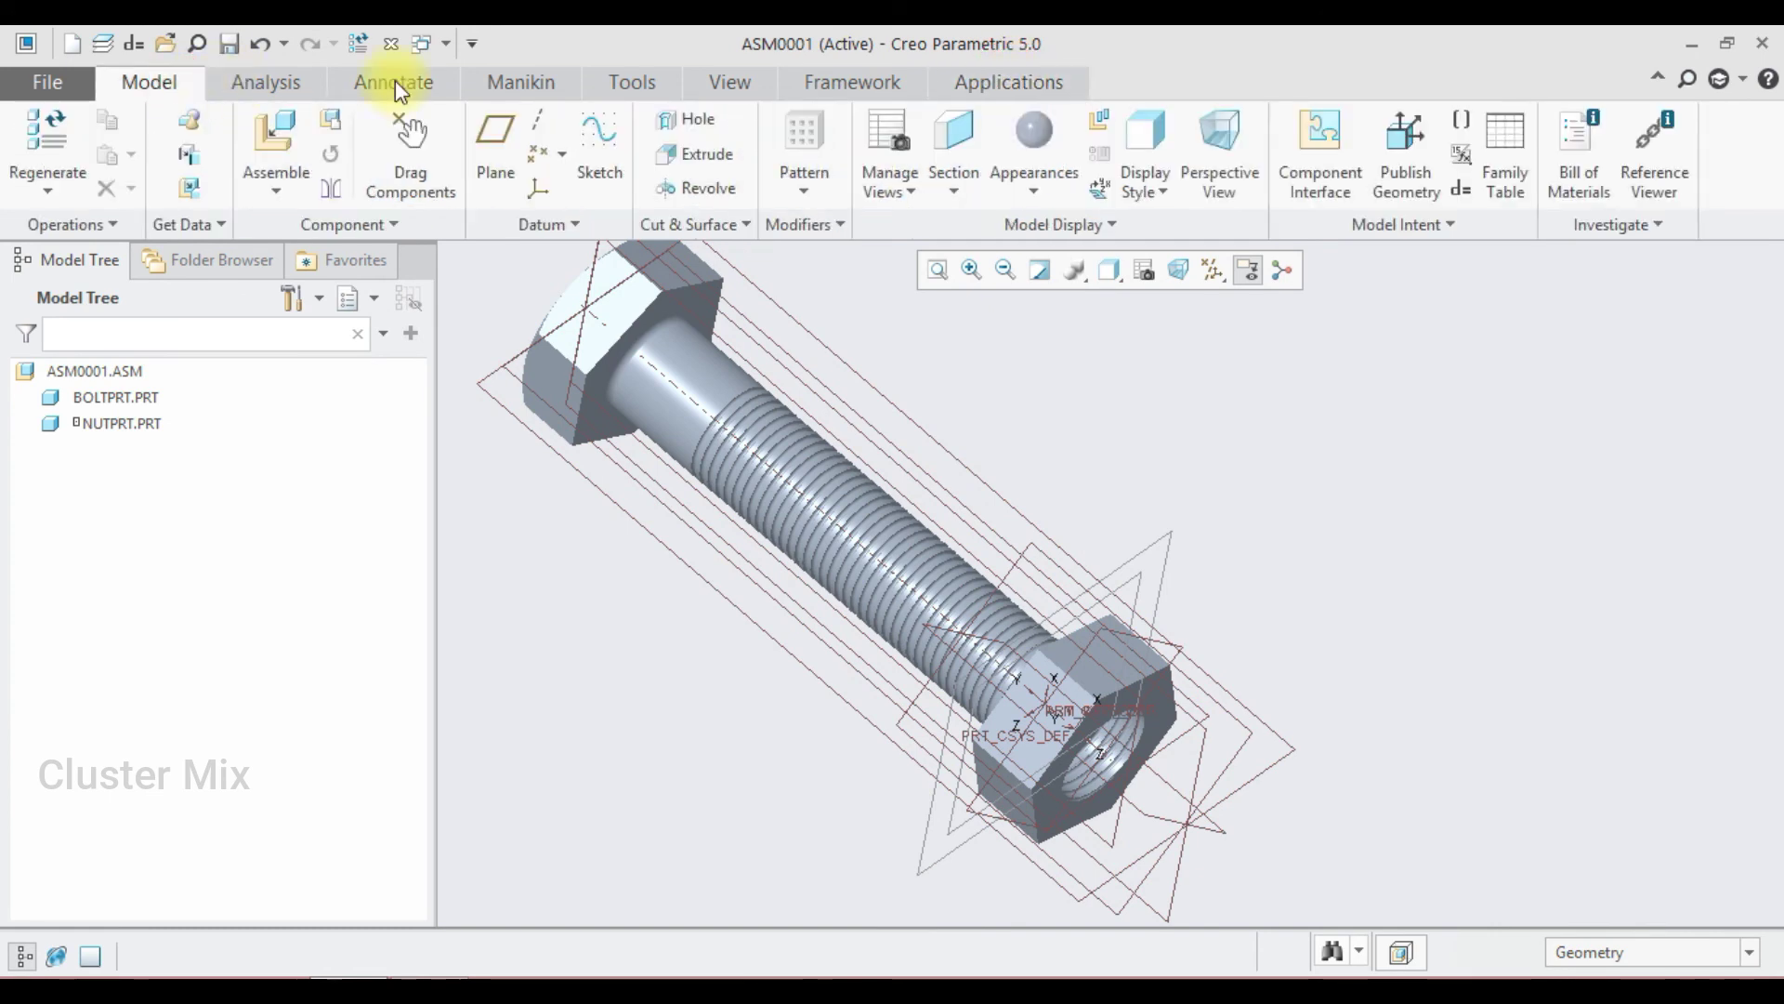
{"action": "left_click", "coordinate": [1036, 144]}
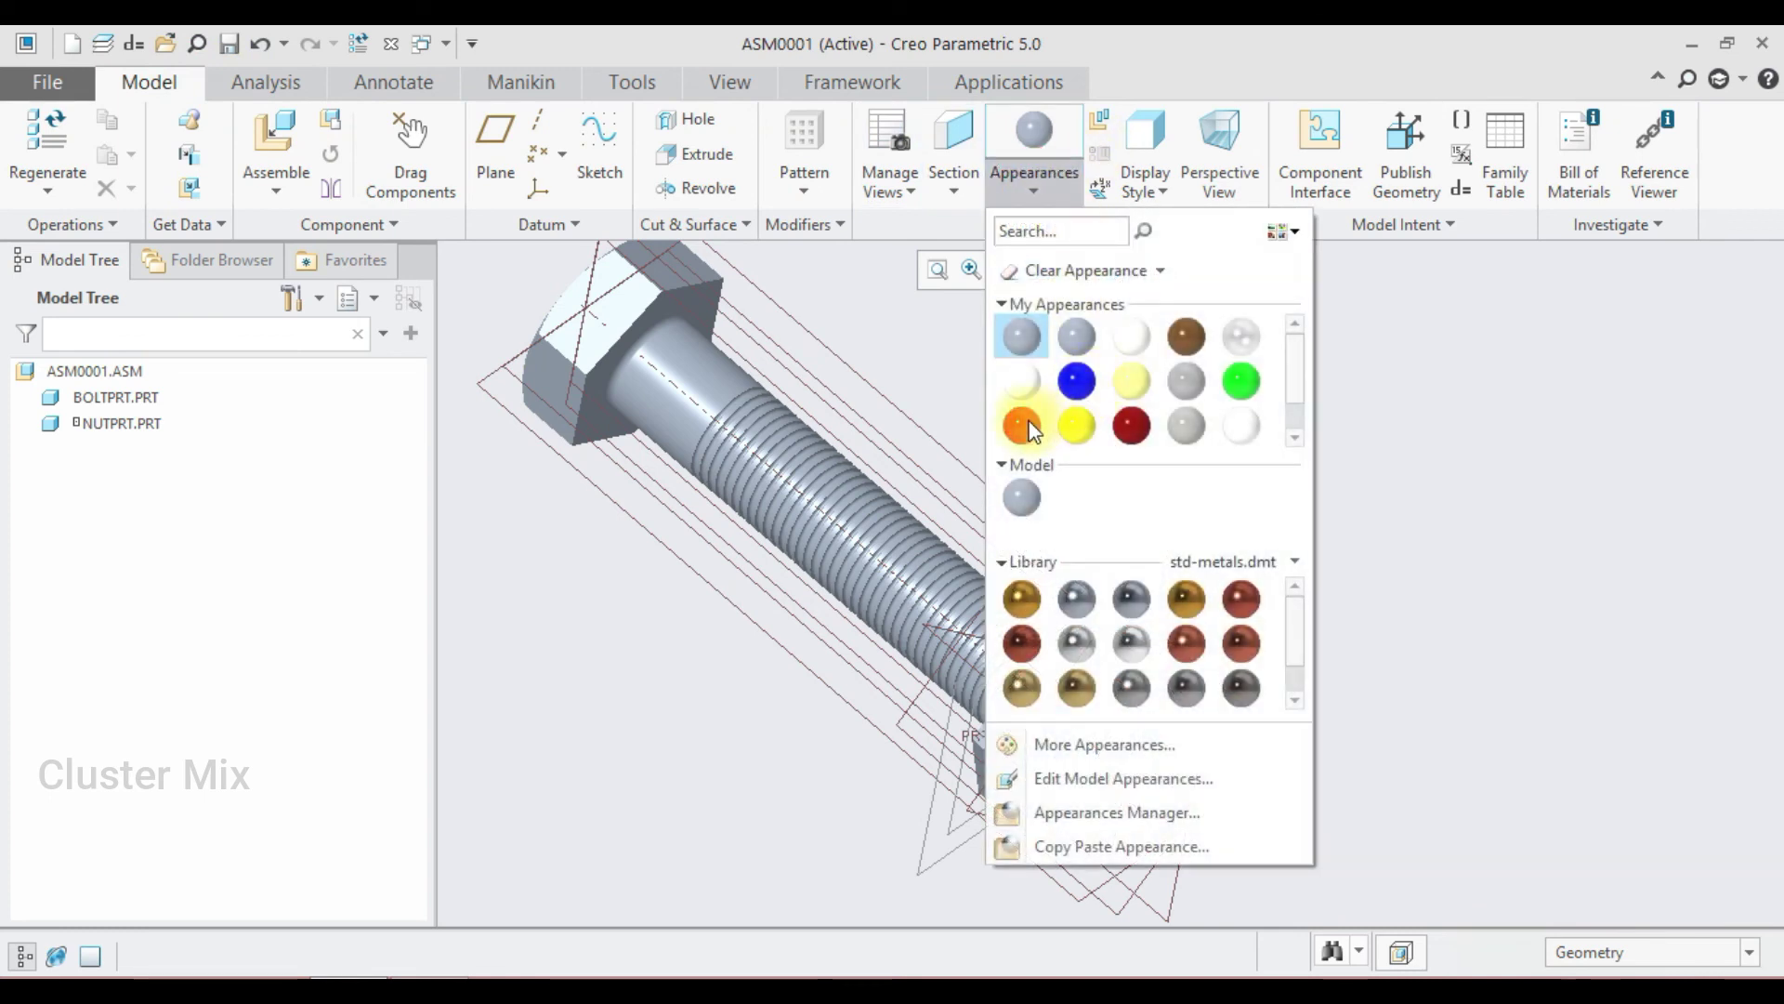
{"action": "left_click", "coordinate": [1021, 425]}
{"action": "left_click", "coordinate": [679, 348]}
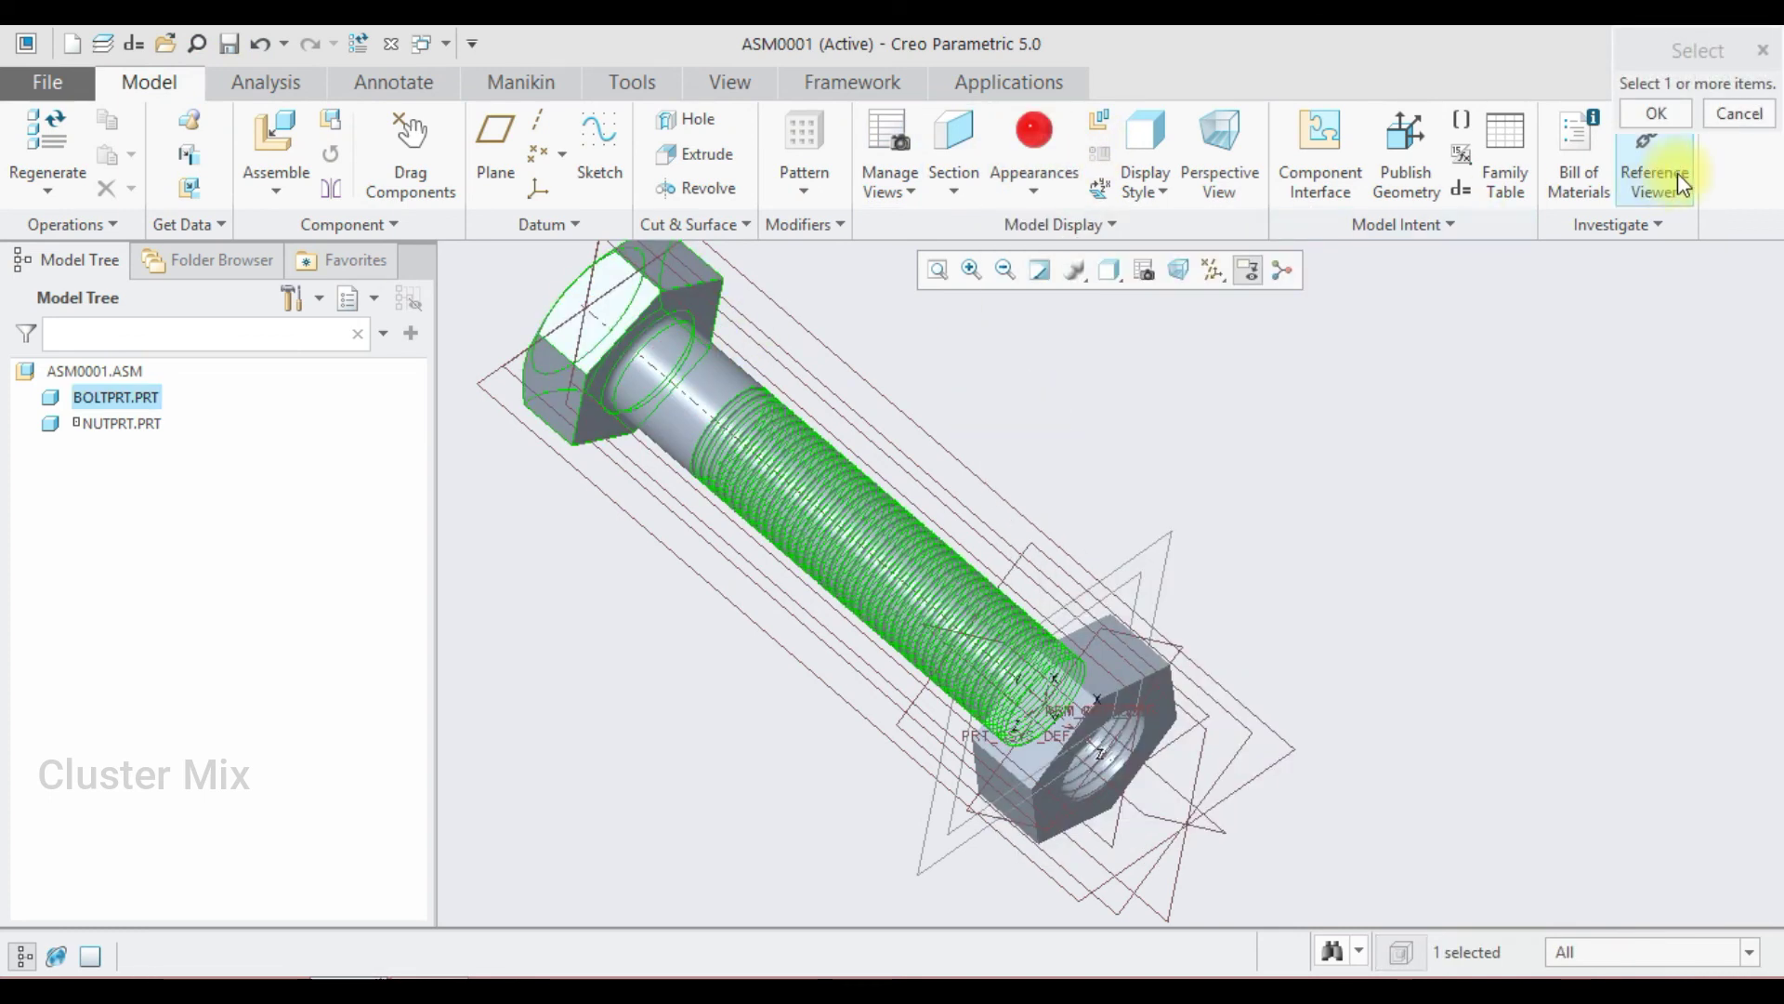
{"action": "left_click", "coordinate": [1656, 114]}
Step: Apply the blue appearance to the nut
{"action": "left_click", "coordinate": [1045, 181]}
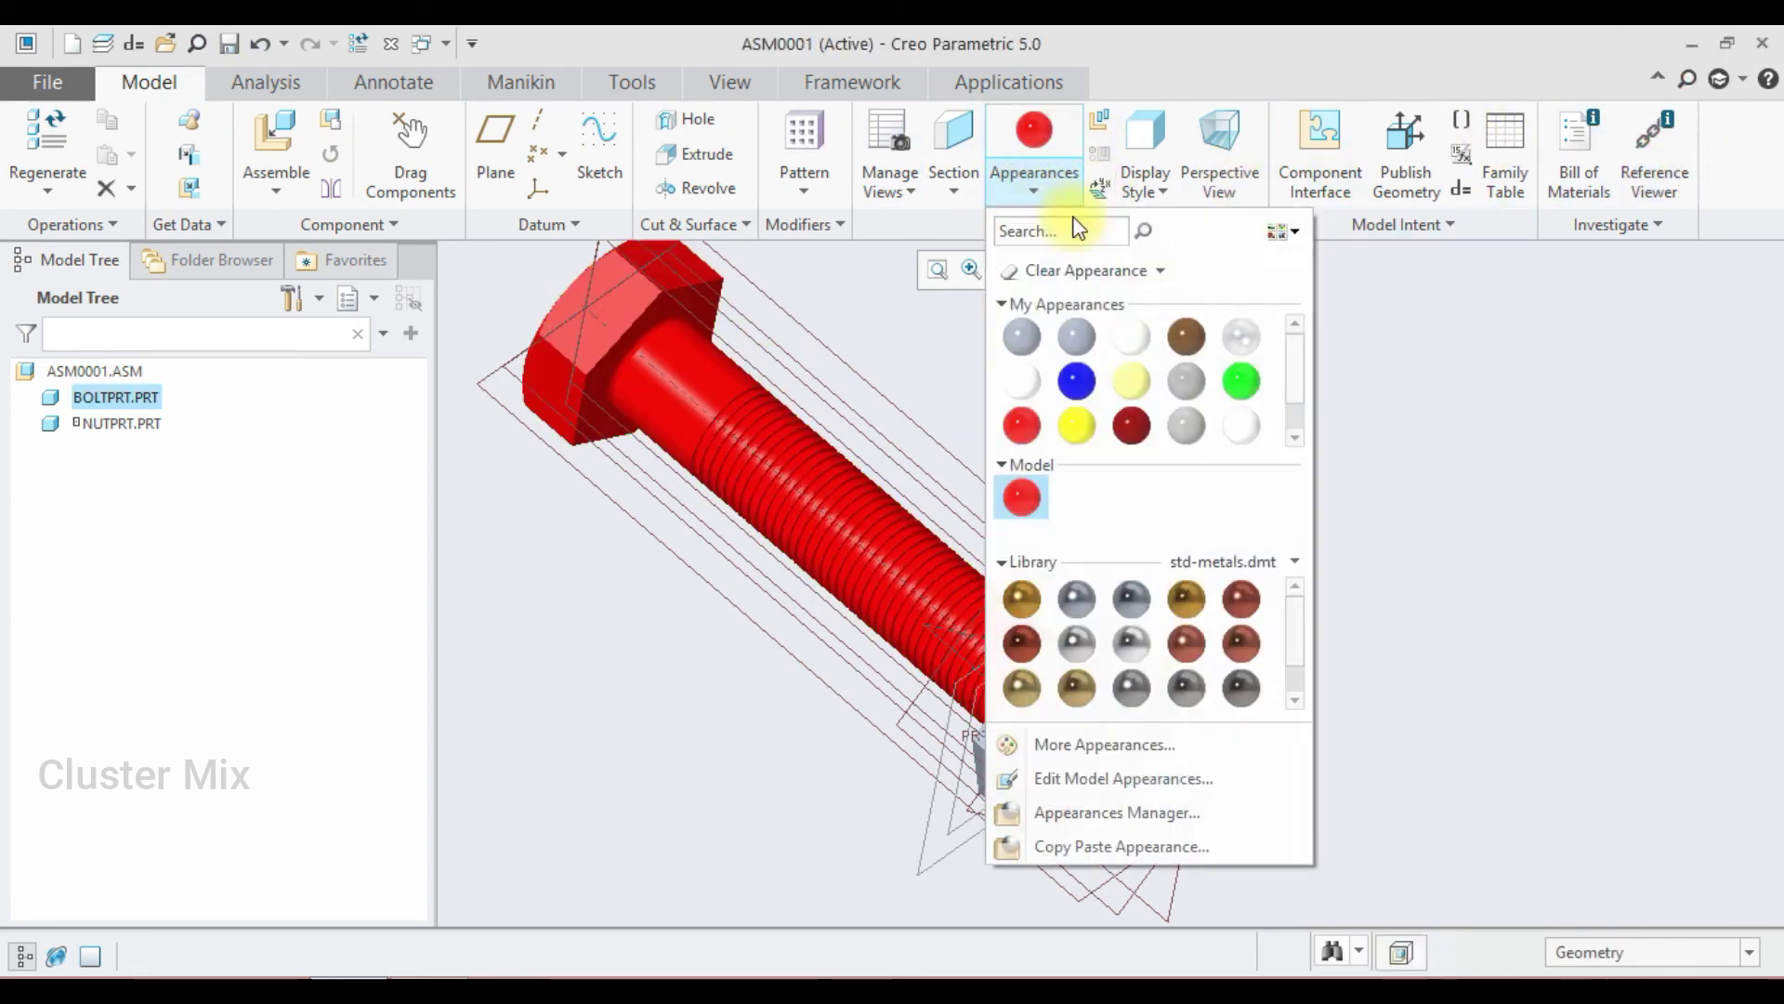
{"action": "left_click", "coordinate": [1076, 381]}
{"action": "left_click", "coordinate": [1110, 645]}
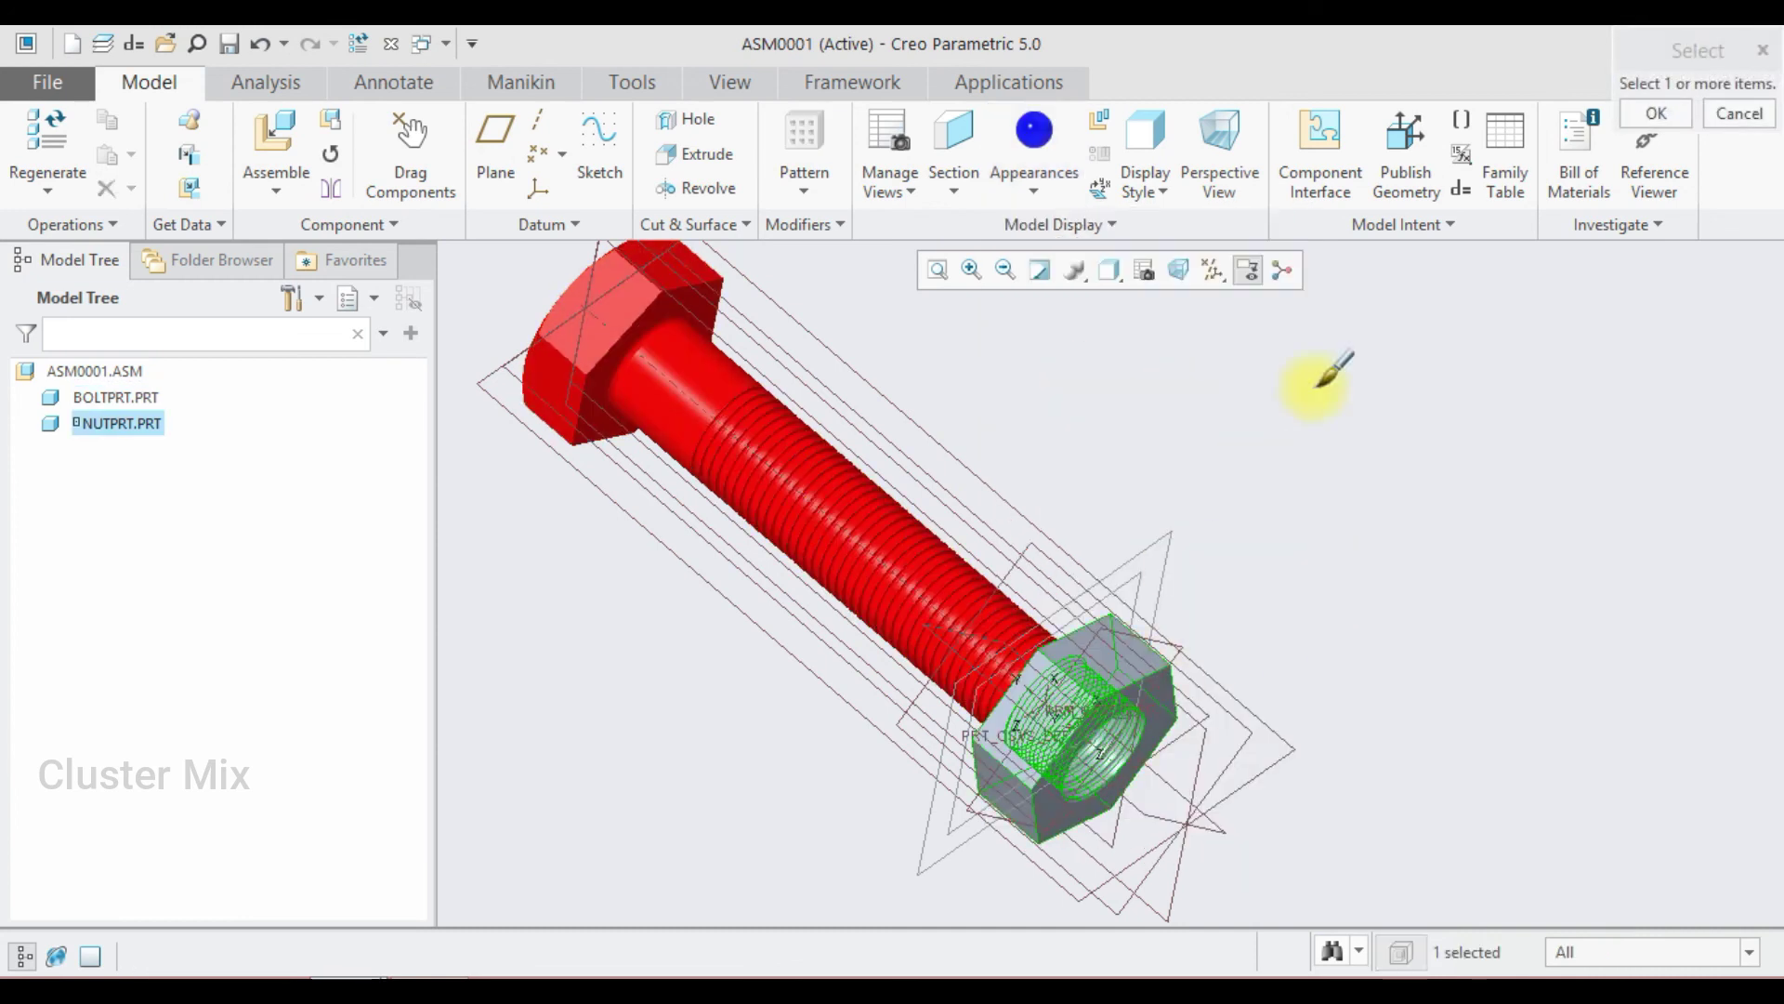
{"action": "left_click", "coordinate": [1656, 113]}
{"action": "scroll", "coordinate": [1313, 518], "scroll_direction": "down", "scroll_amount": 2}
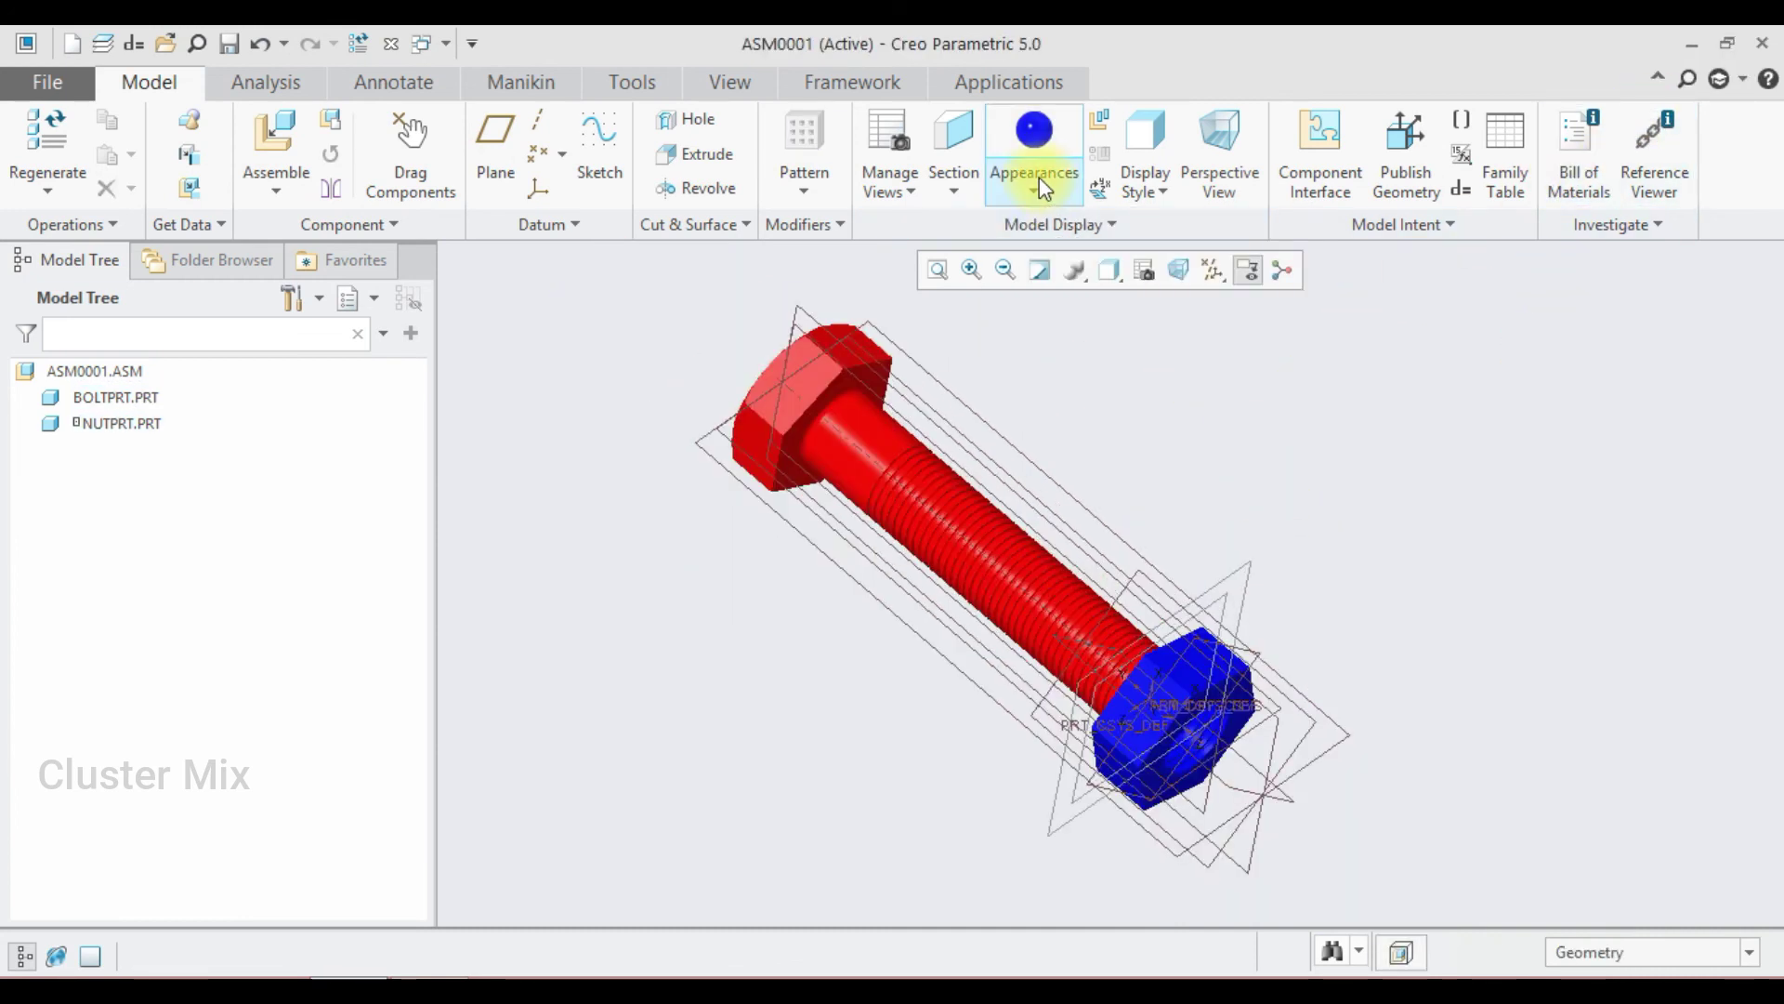
Step: Switch the coloured bolt and nut assembly to the Mechanism application
{"action": "left_click", "coordinate": [966, 82]}
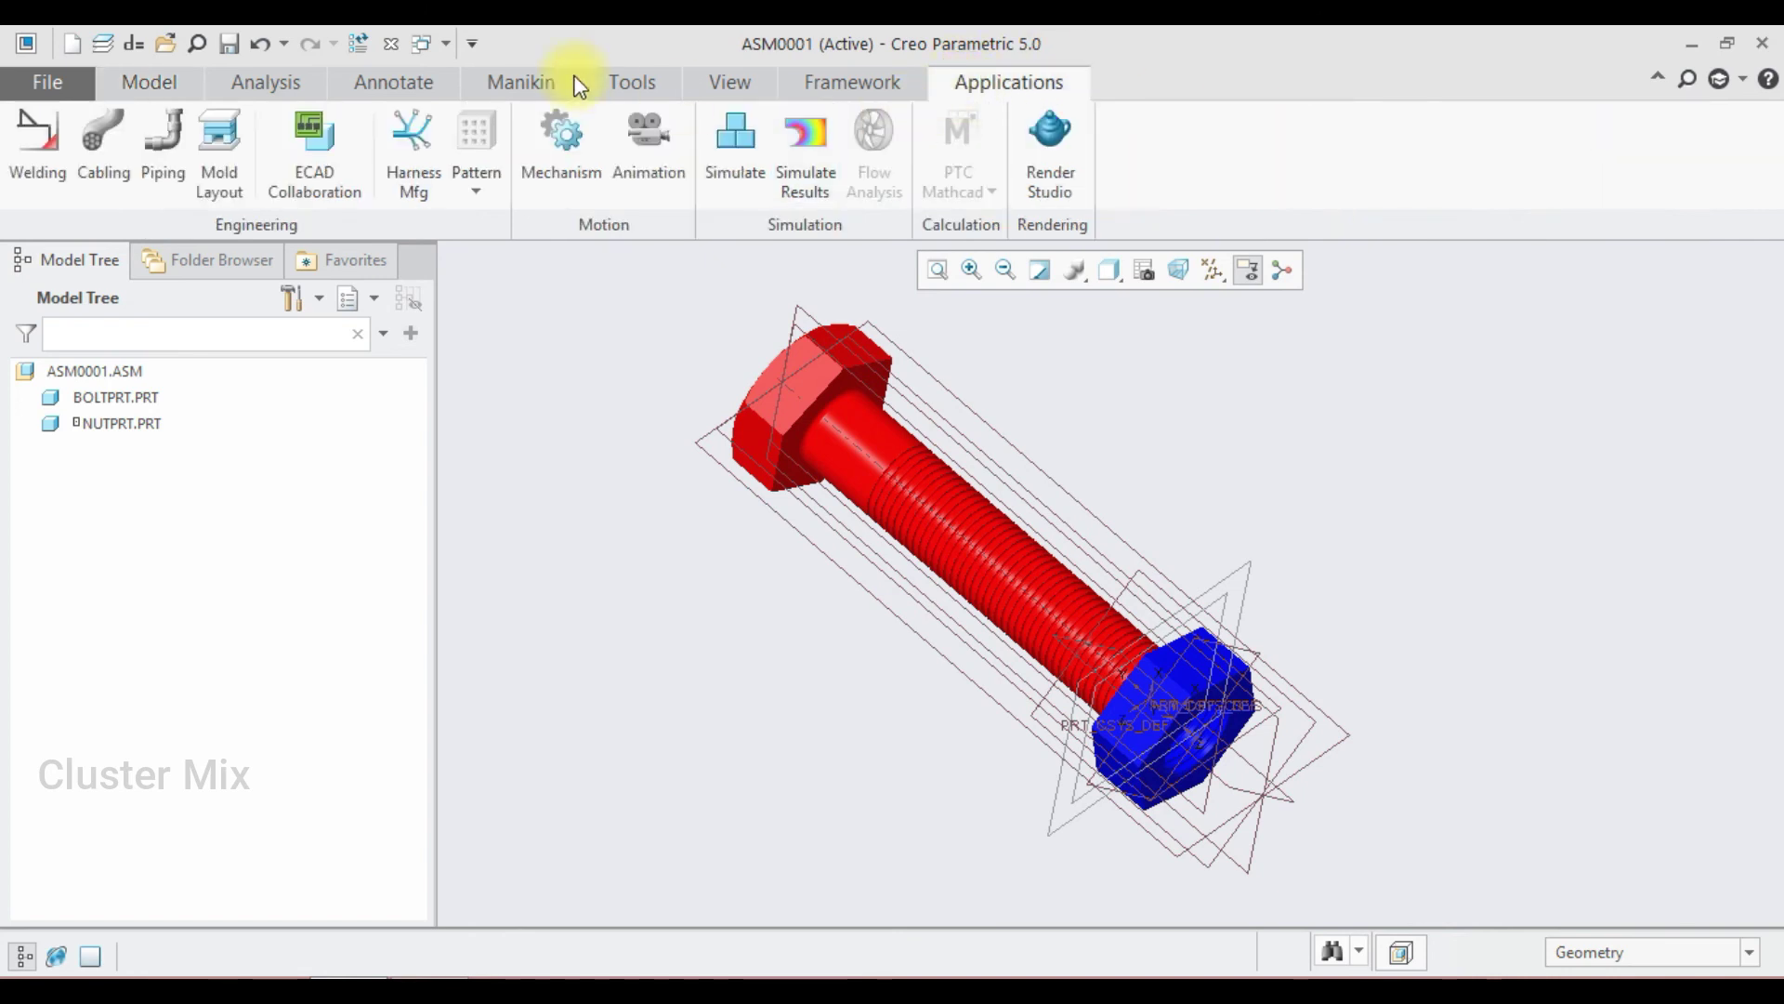
{"action": "left_click", "coordinate": [534, 186]}
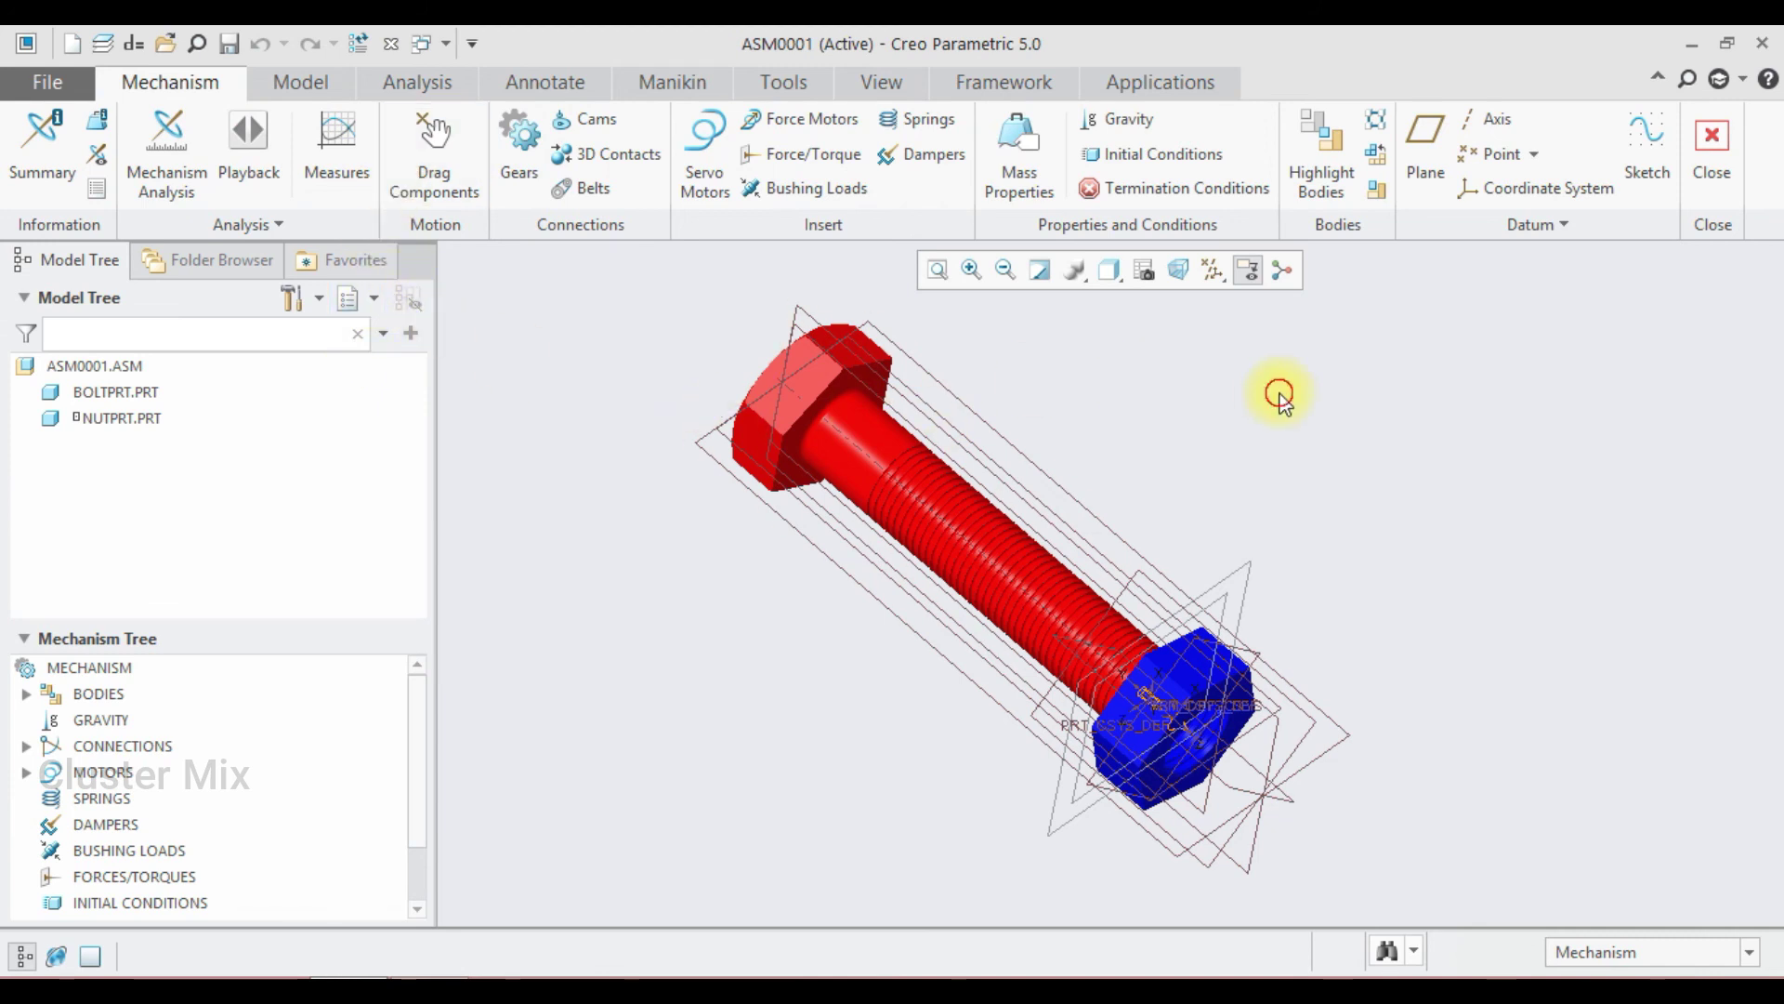
{"action": "scroll", "coordinate": [1205, 670], "scroll_direction": "up", "scroll_amount": 2}
{"action": "scroll", "coordinate": [1200, 660], "scroll_direction": "down", "scroll_amount": 4}
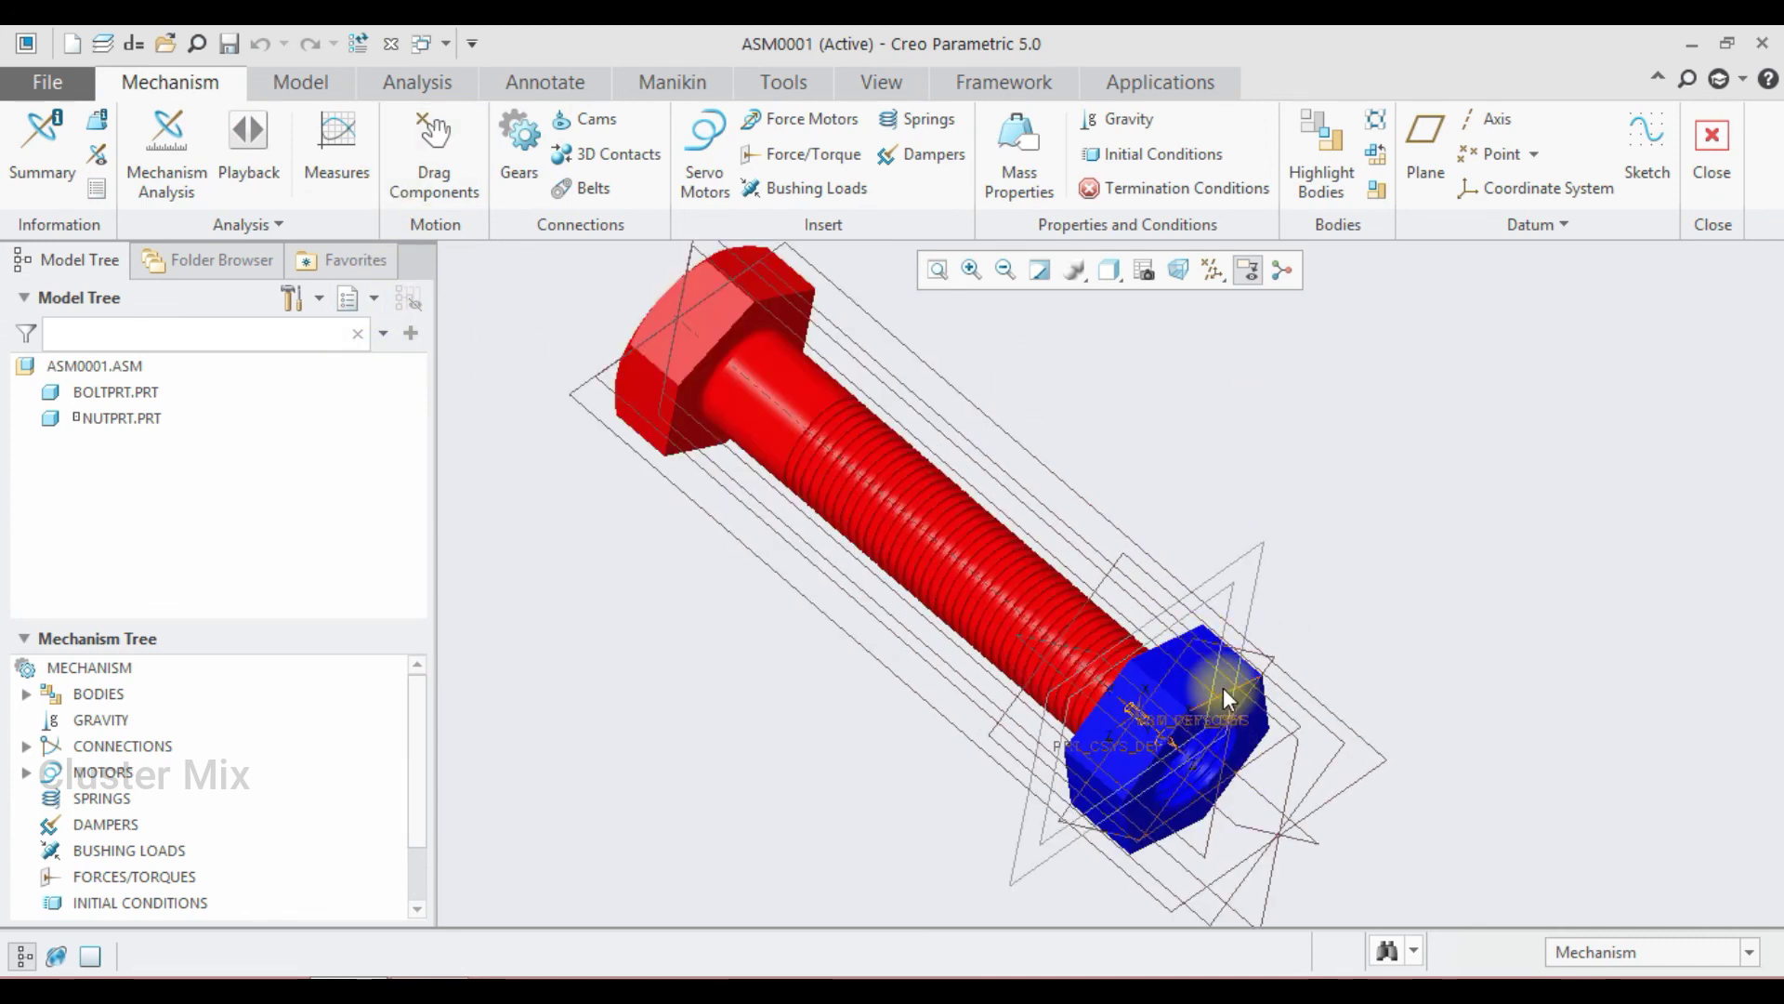
Step: Create a servo motor on the nut's translation axis with Position as driven quantity and a constant coefficient A of 0.2 mm
{"action": "left_click", "coordinate": [709, 160]}
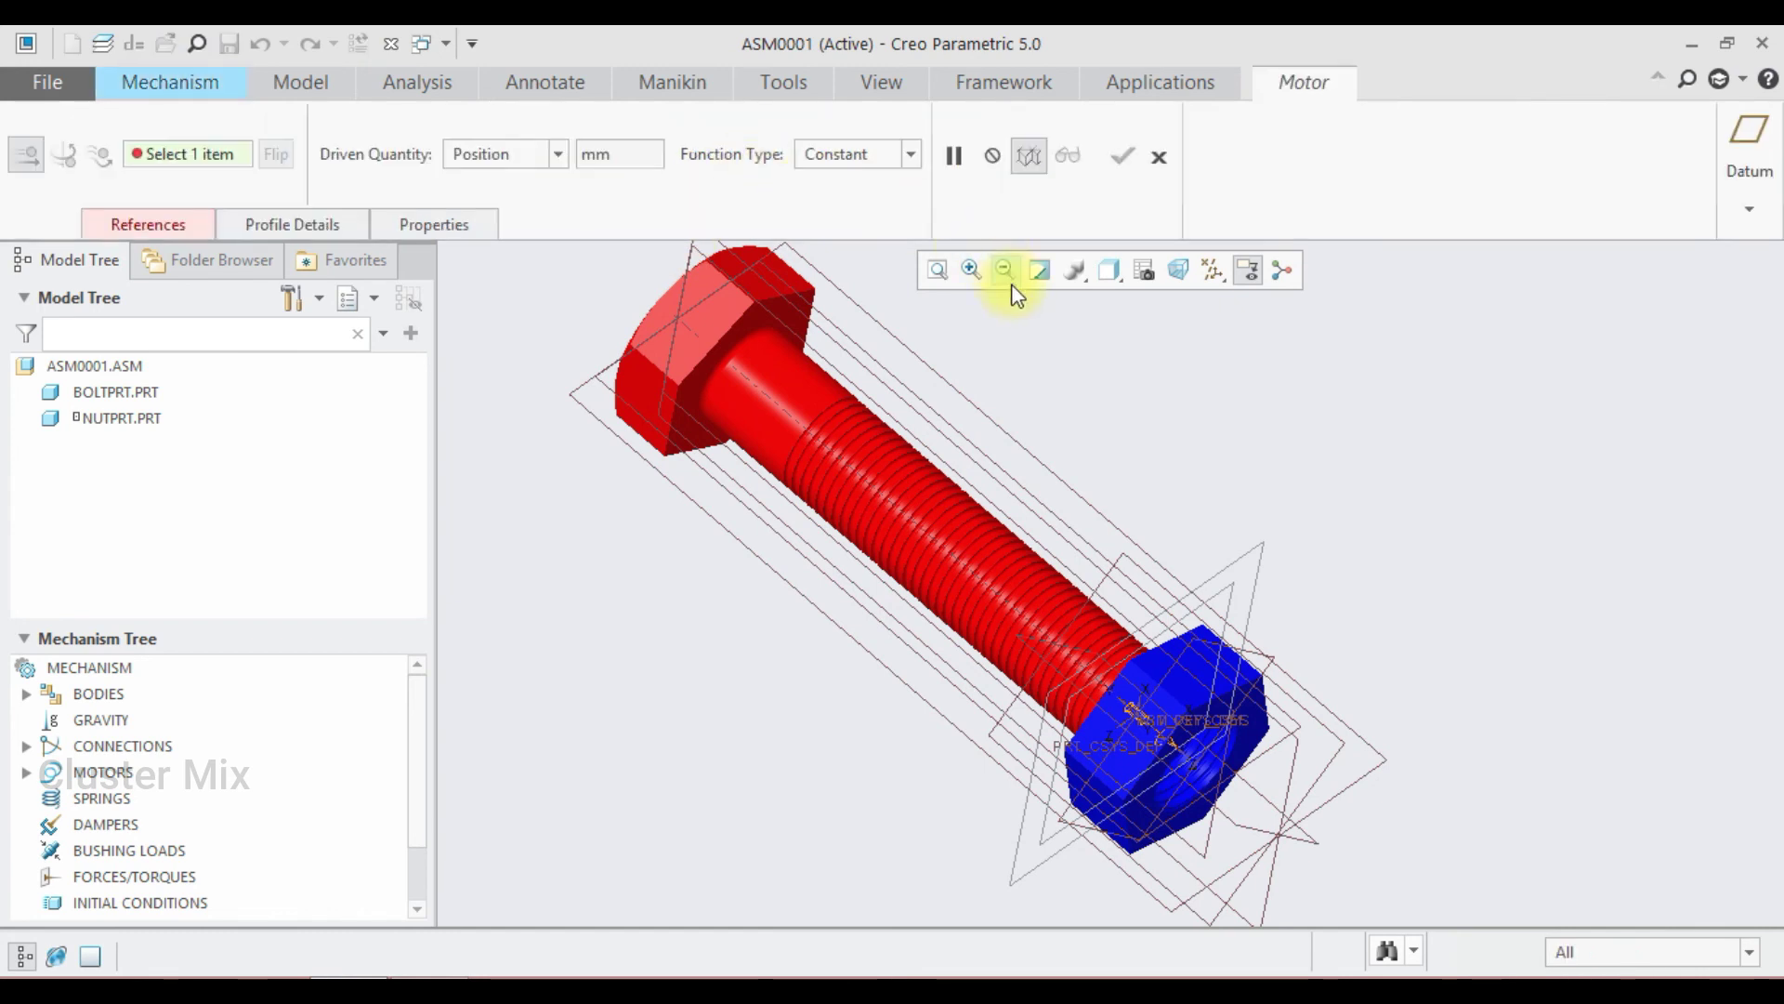
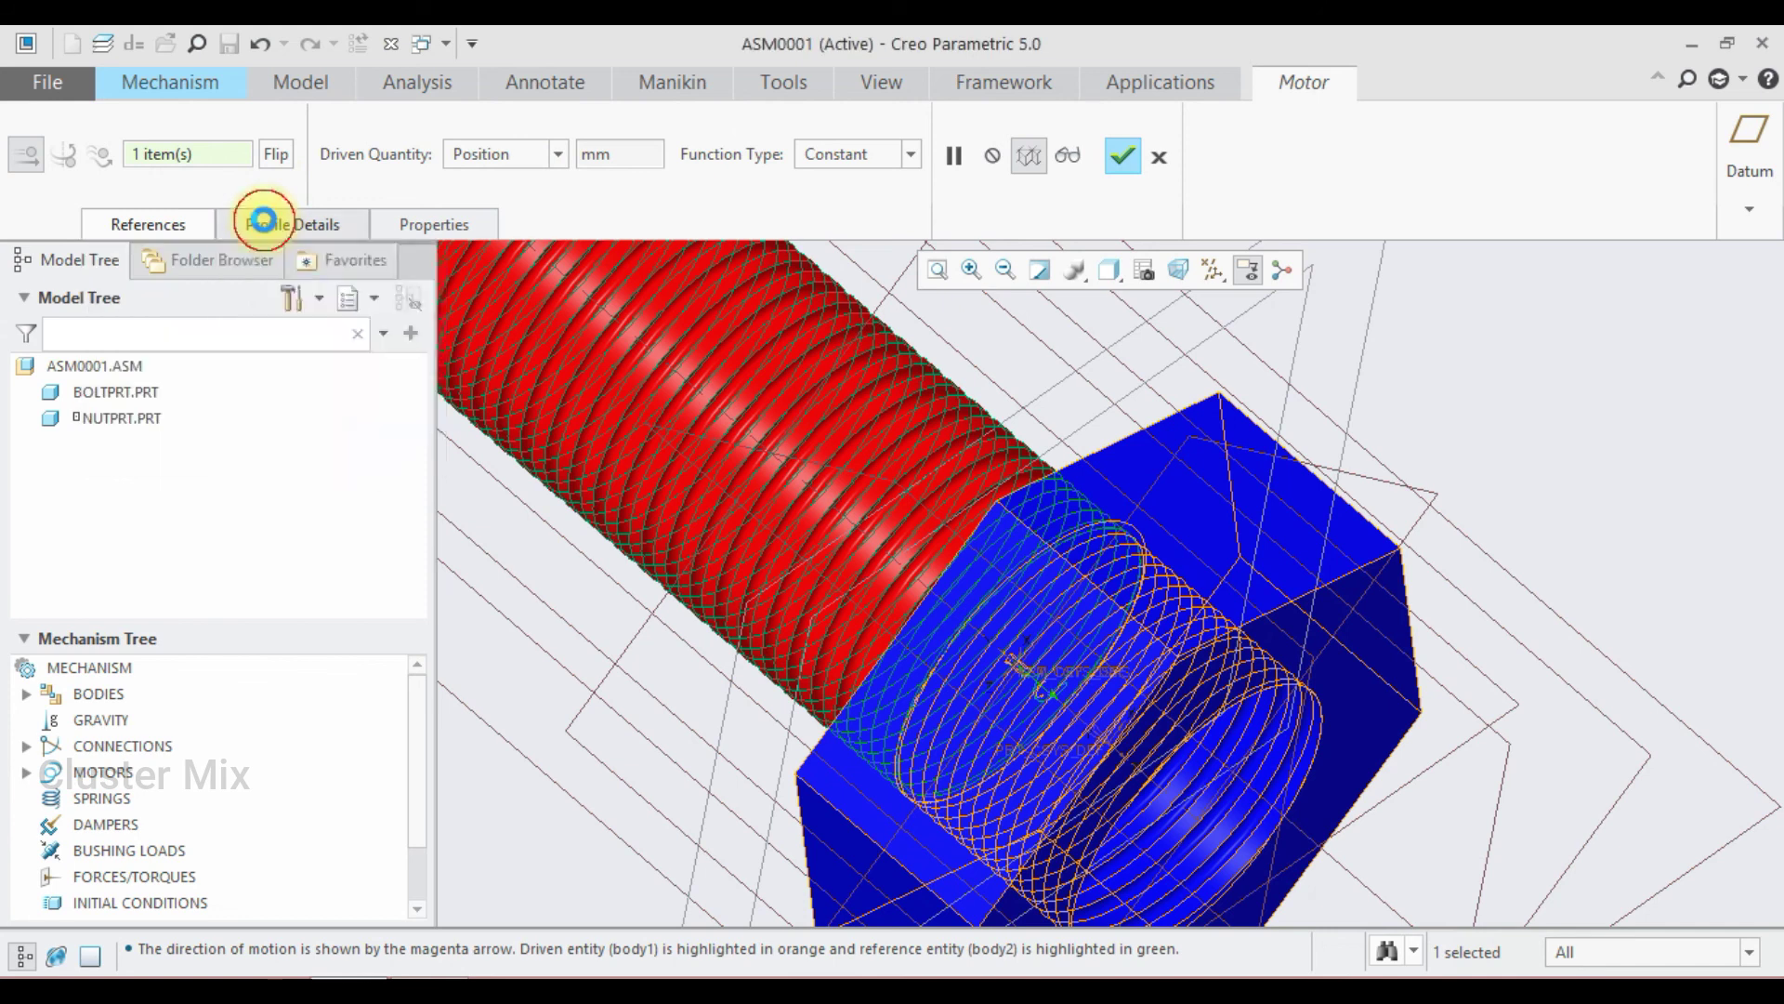
{"action": "double_click", "coordinate": [349, 481]}
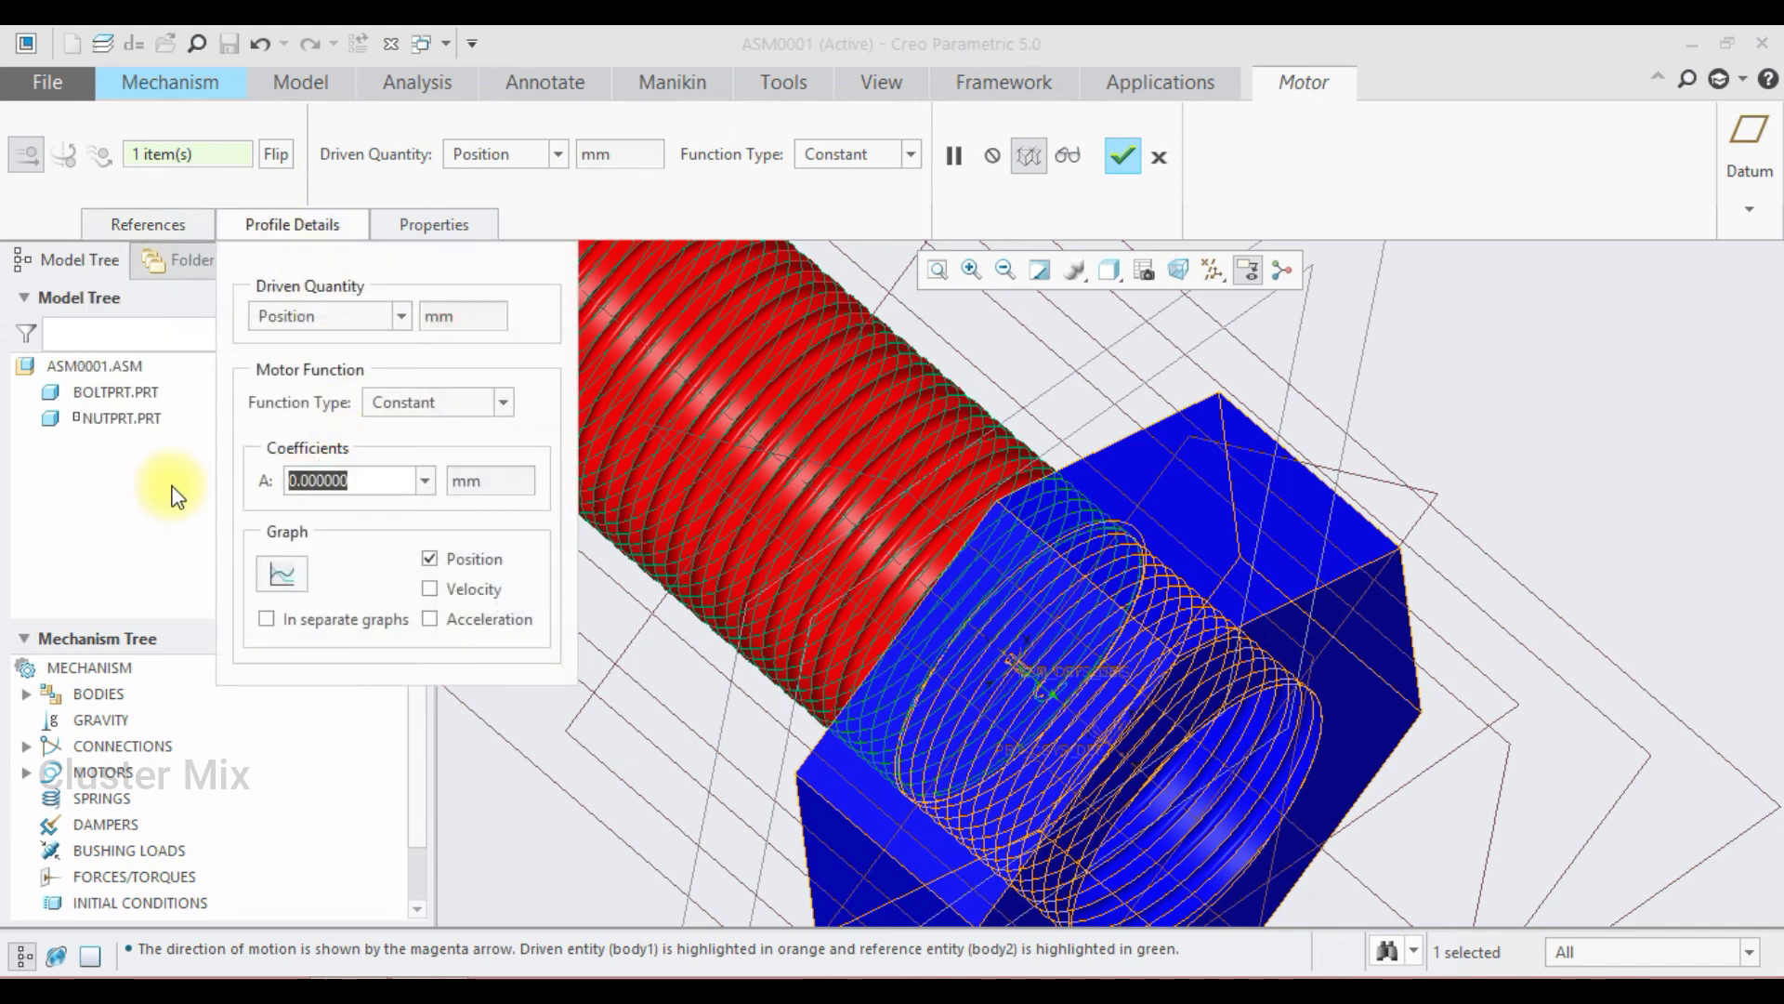
{"action": "type", "text": "0"}
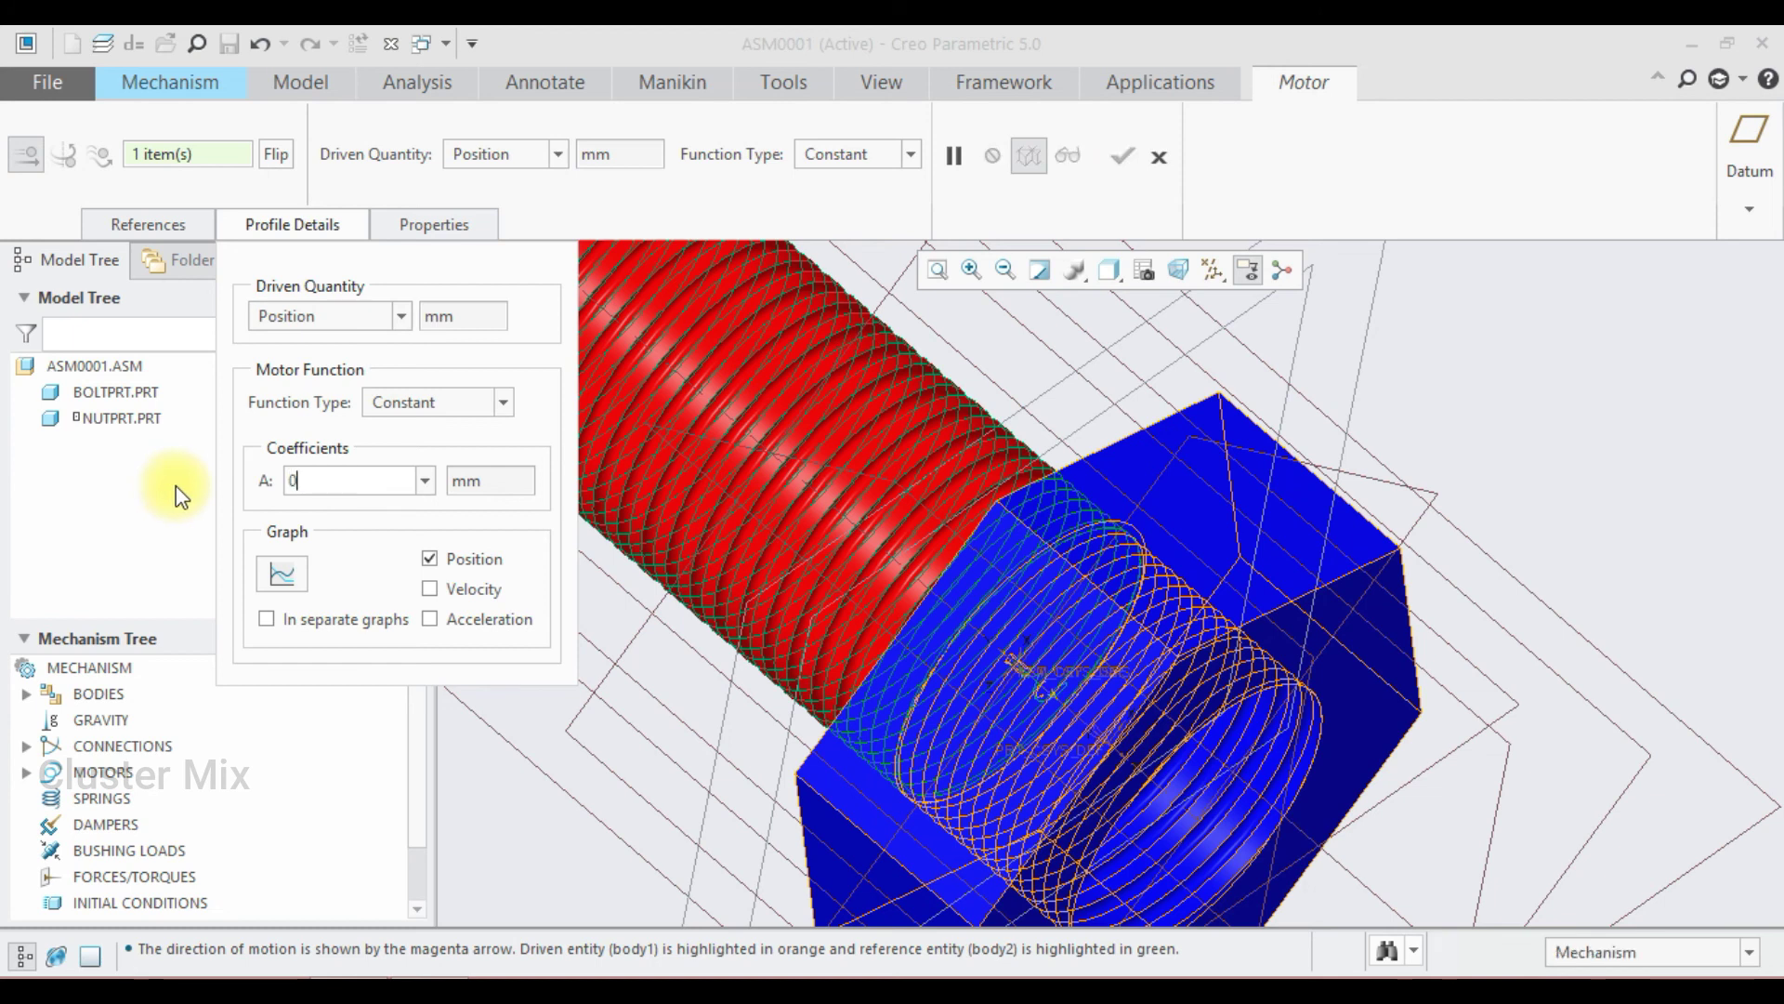
{"action": "key", "text": "Return"}
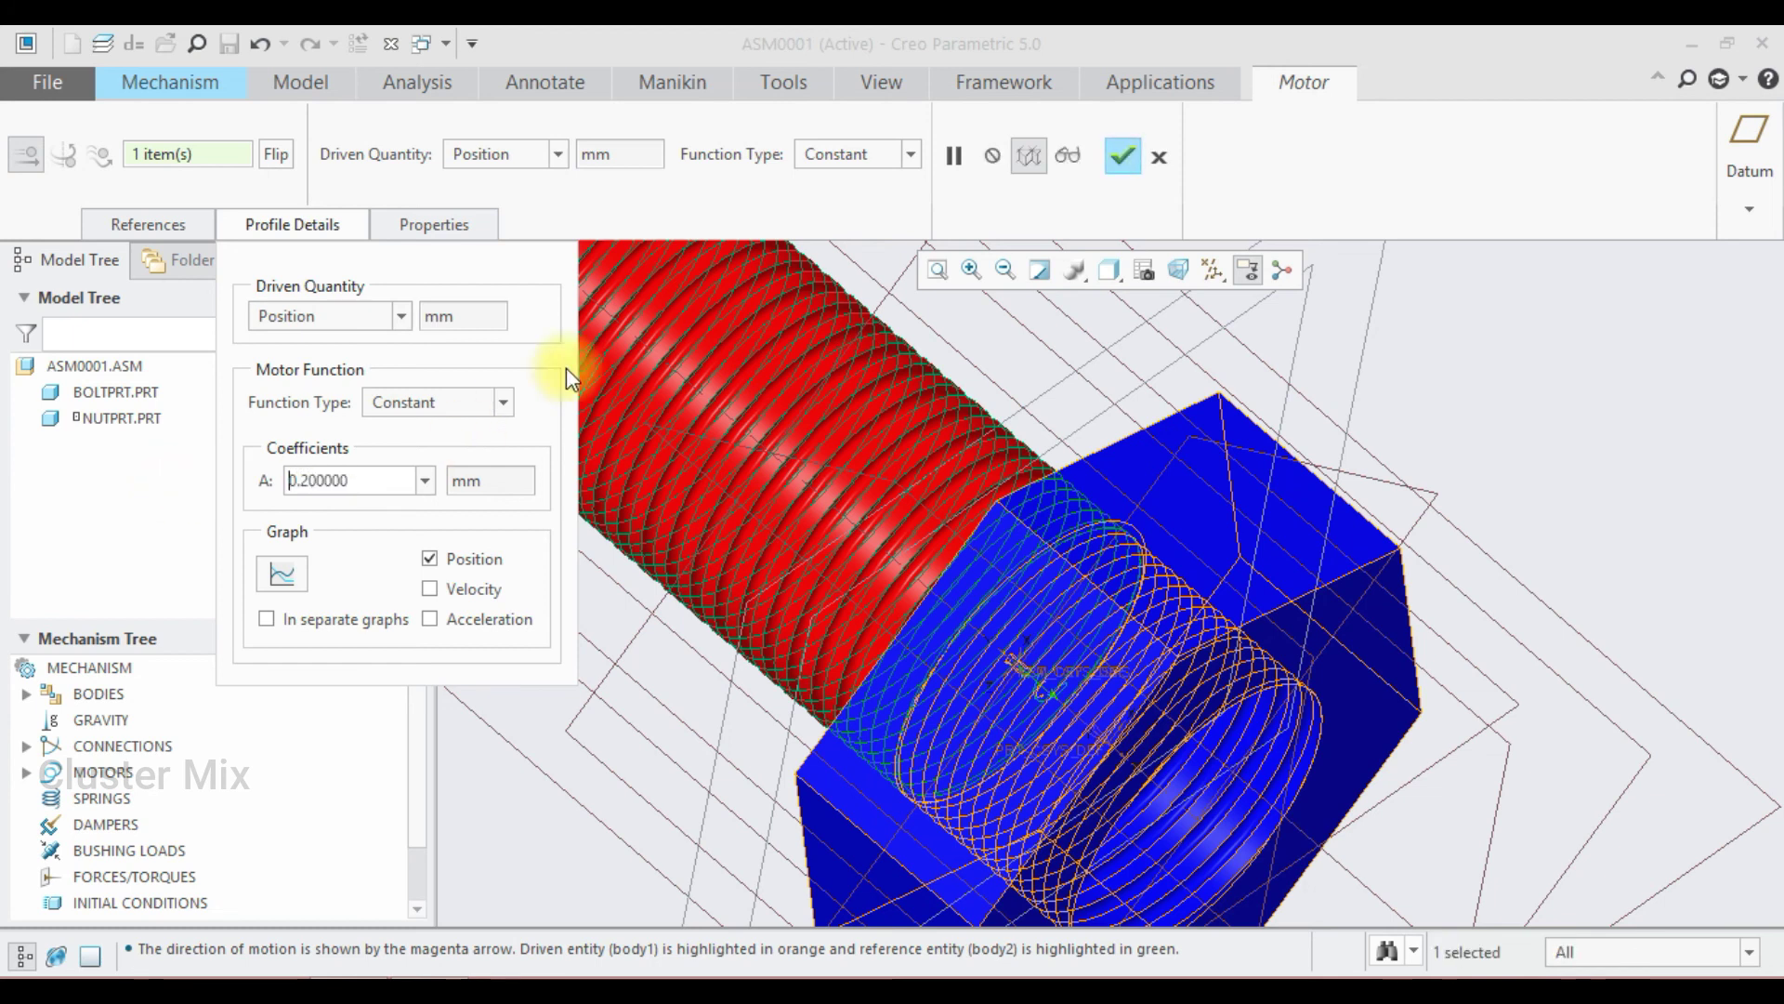
{"action": "left_click", "coordinate": [1130, 145]}
{"action": "scroll", "coordinate": [1540, 537], "scroll_direction": "down", "scroll_amount": 3}
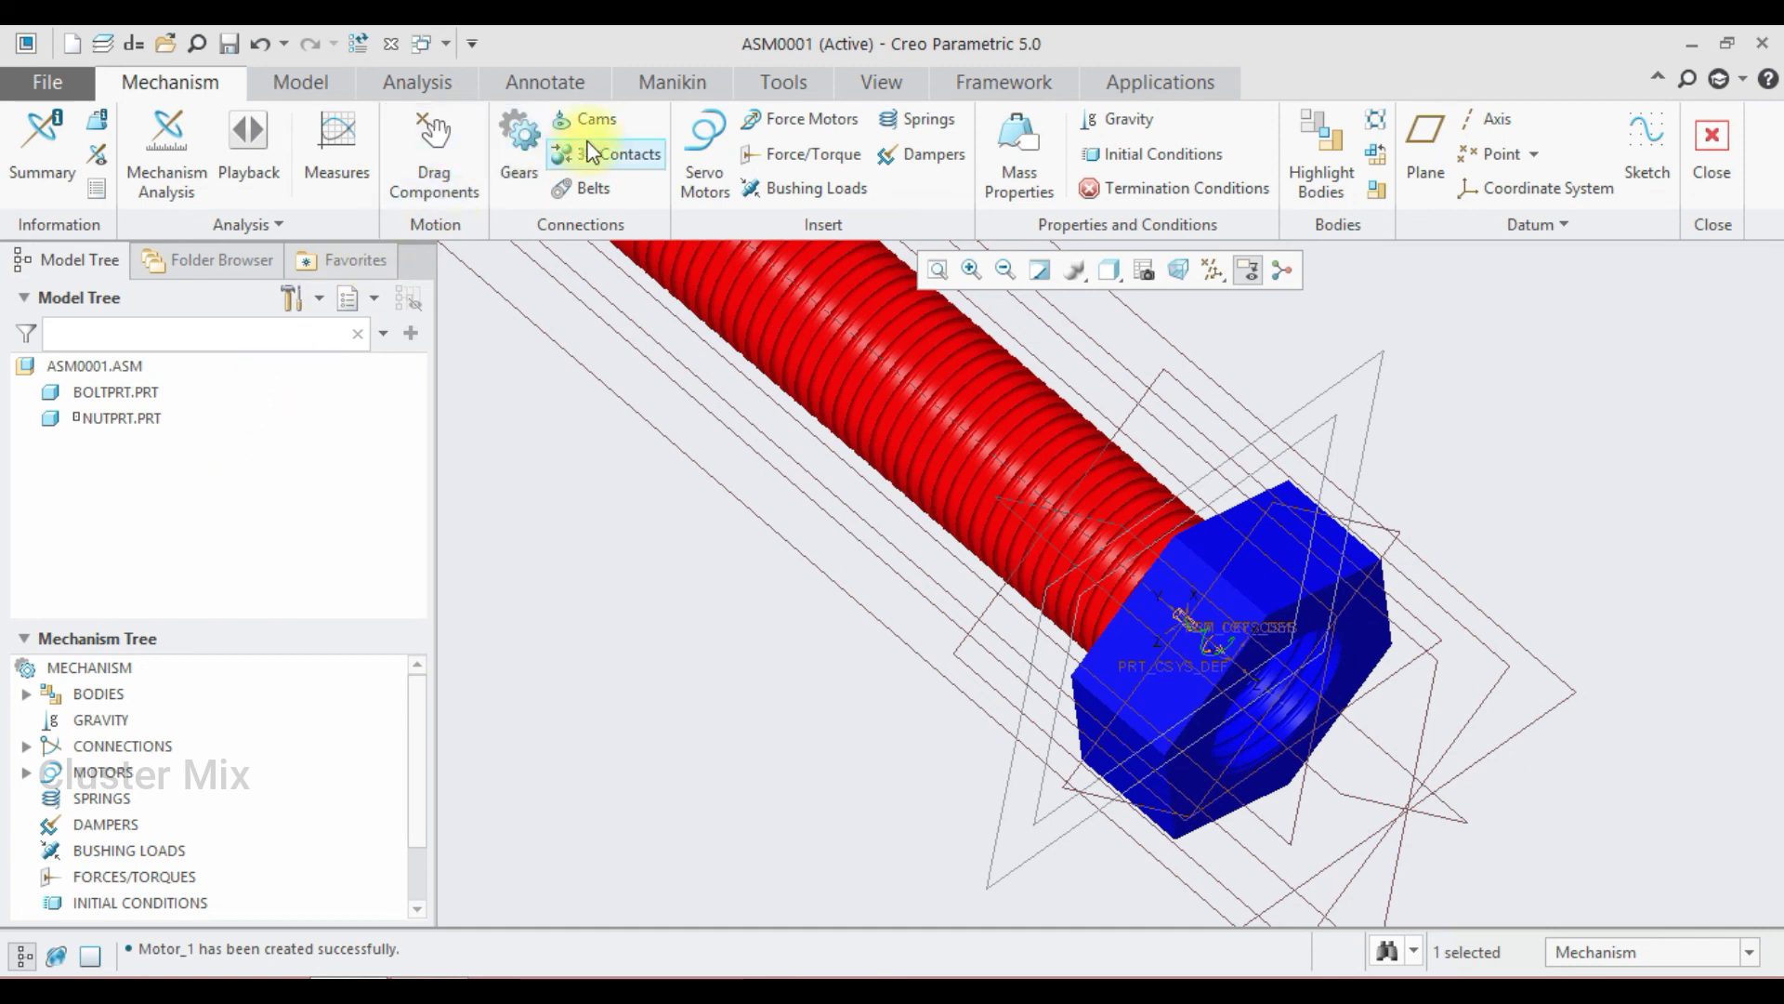
Step: Start a second servo motor on the rotation axis of the nut's connection and check its driven entity reference
{"action": "left_click", "coordinate": [705, 153]}
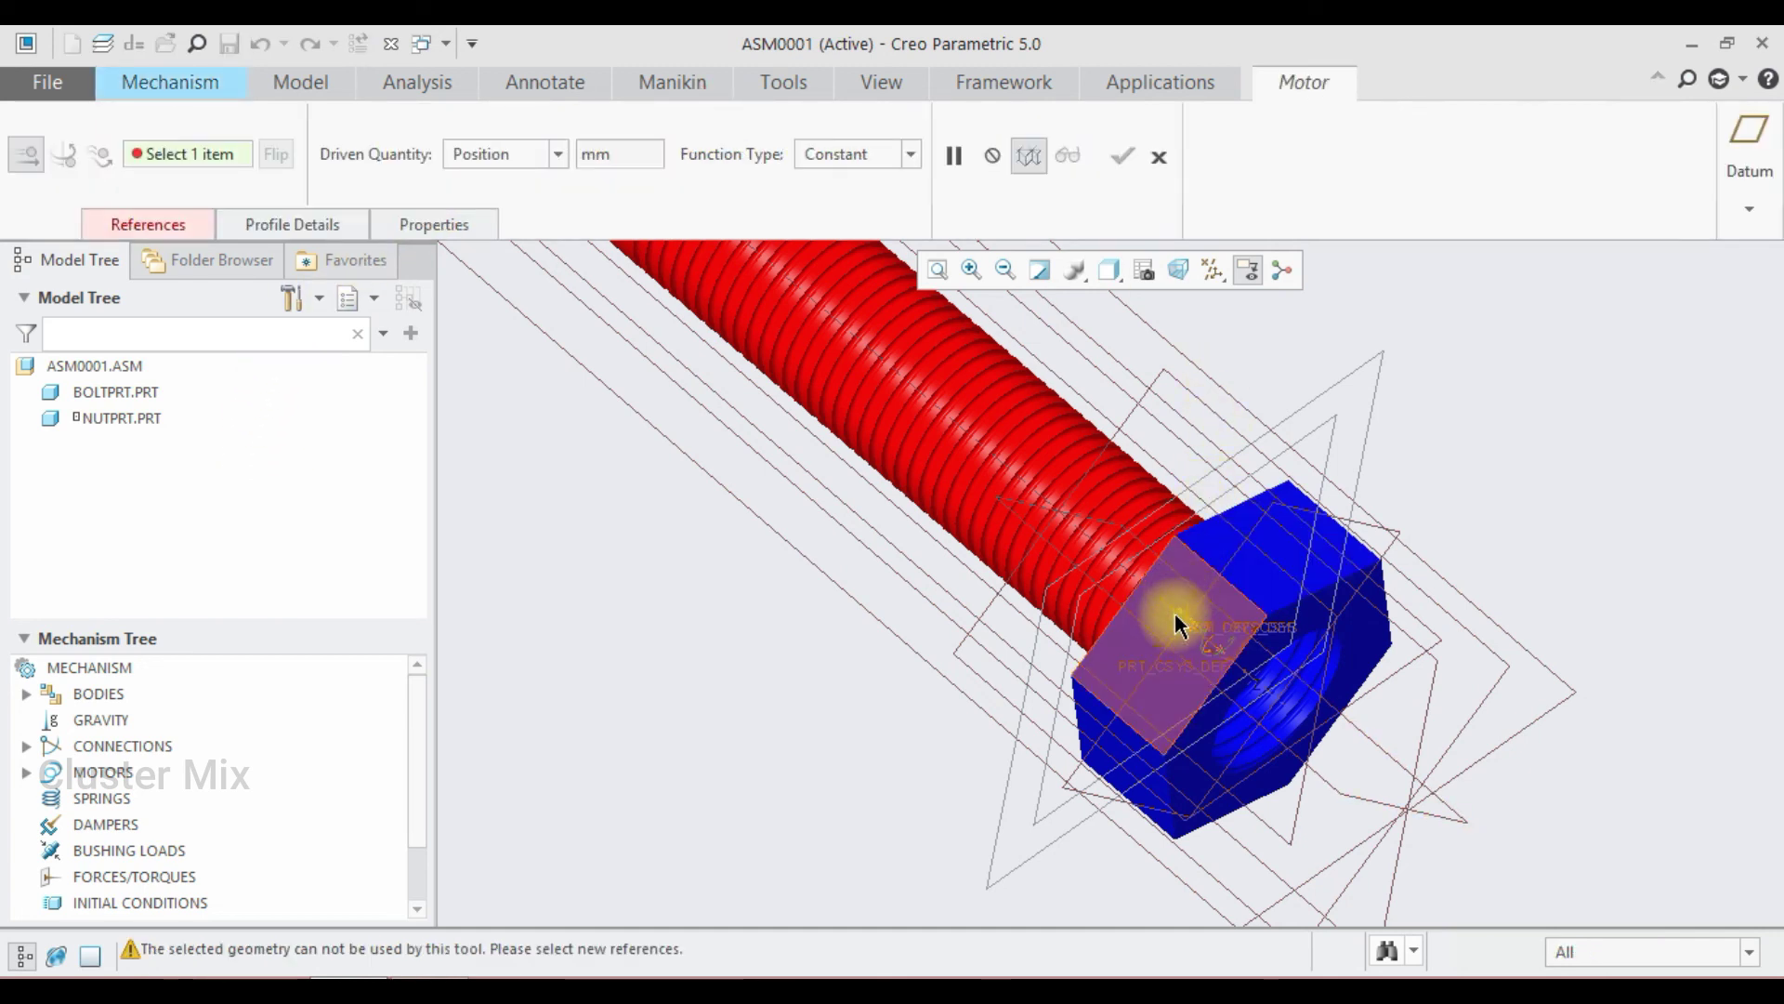
{"action": "scroll", "coordinate": [1185, 608], "scroll_direction": "up", "scroll_amount": 1}
{"action": "scroll", "coordinate": [1185, 606], "scroll_direction": "up", "scroll_amount": 1}
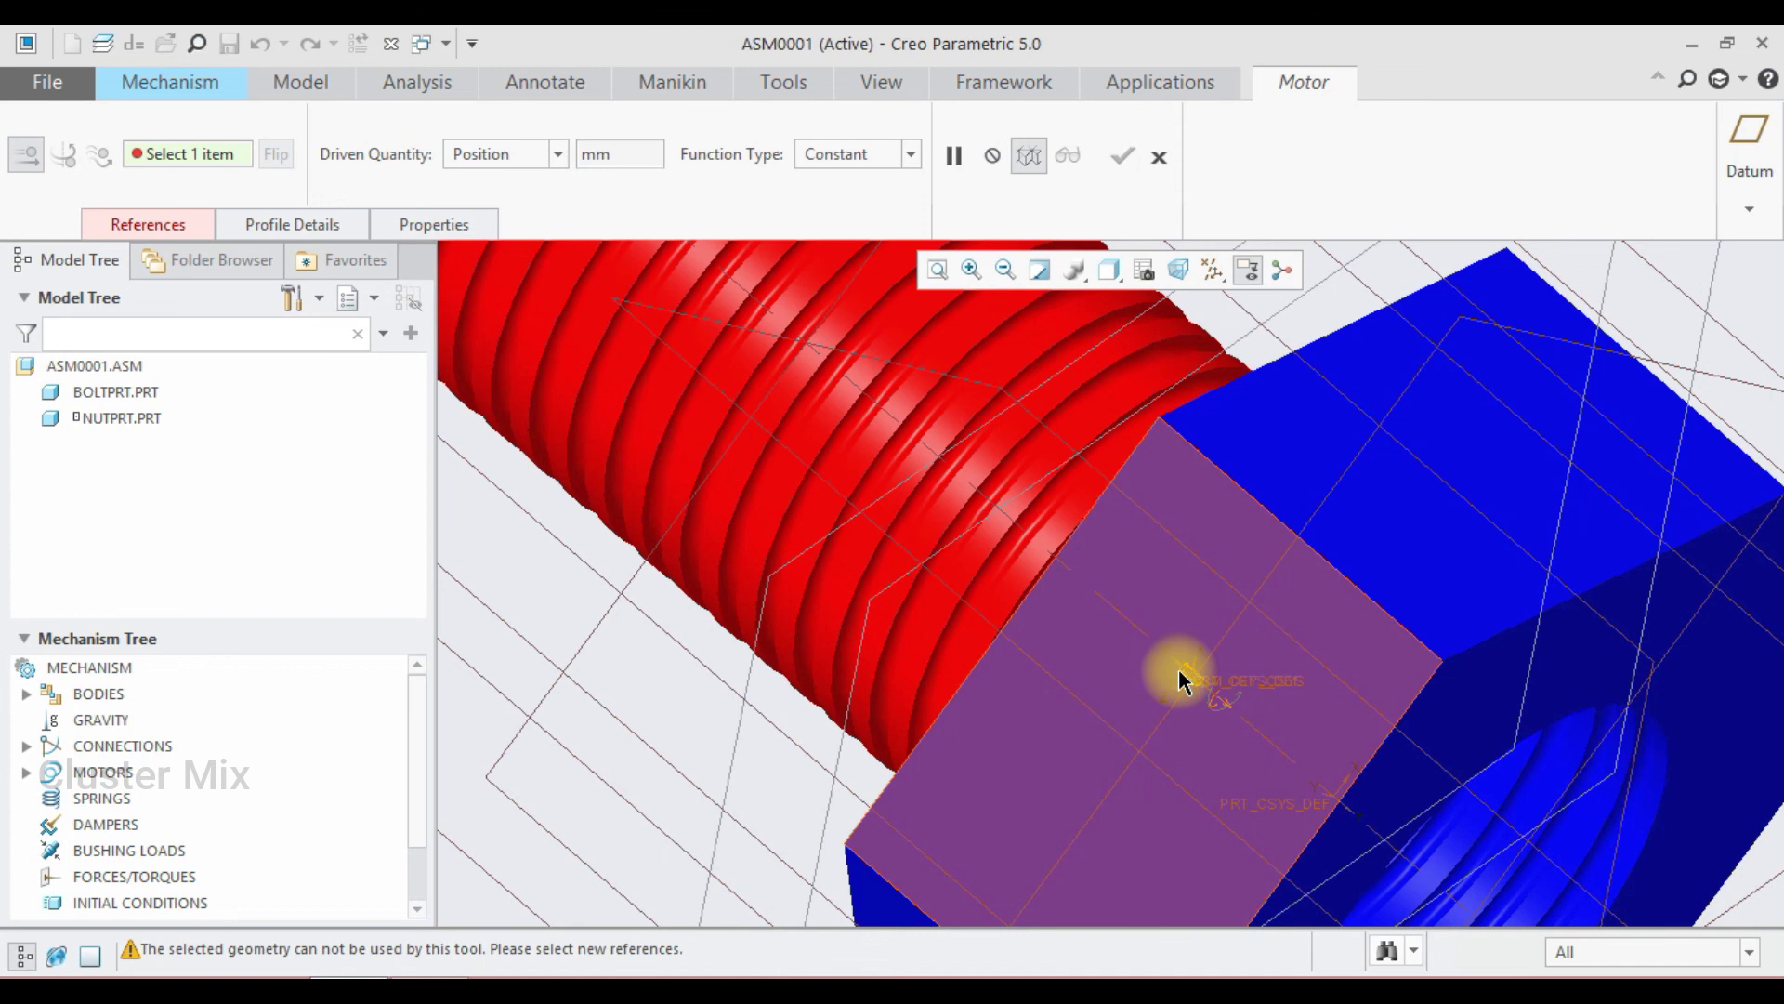
{"action": "left_click", "coordinate": [1187, 678]}
{"action": "scroll", "coordinate": [1187, 677], "scroll_direction": "up", "scroll_amount": 1}
{"action": "scroll", "coordinate": [1189, 678], "scroll_direction": "down", "scroll_amount": 3}
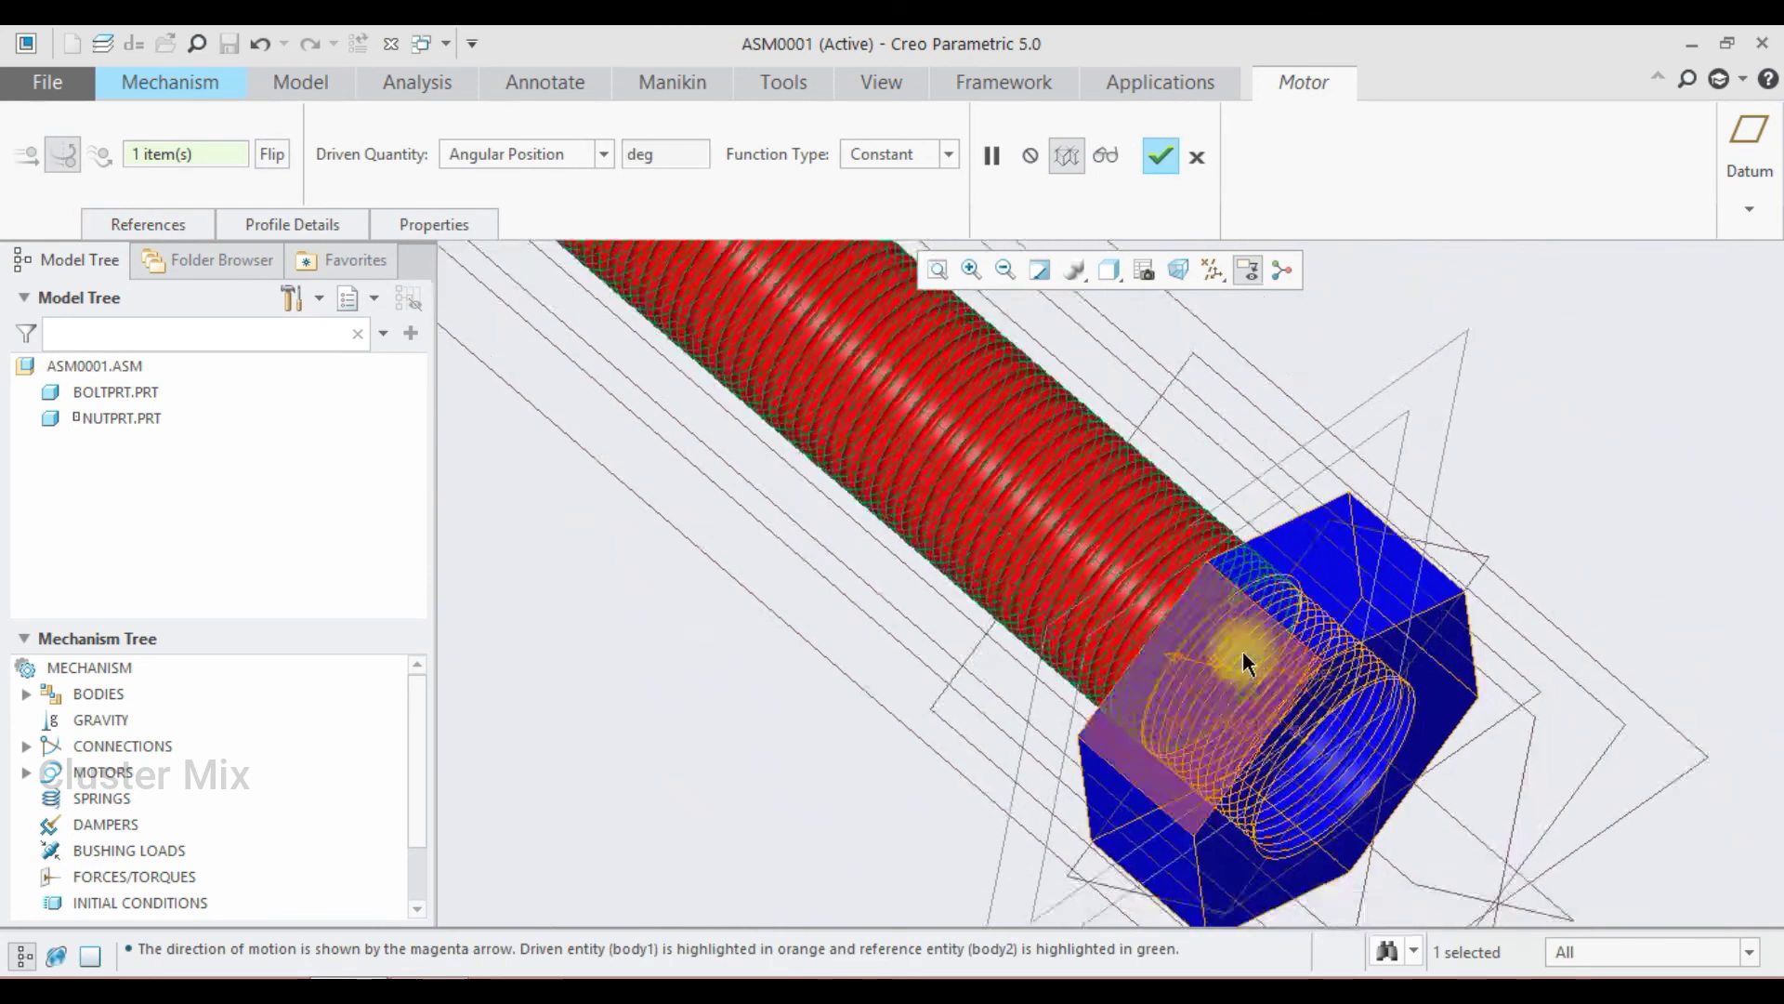
{"action": "left_click", "coordinate": [121, 227]}
{"action": "left_click", "coordinate": [149, 227]}
{"action": "left_click", "coordinate": [177, 227]}
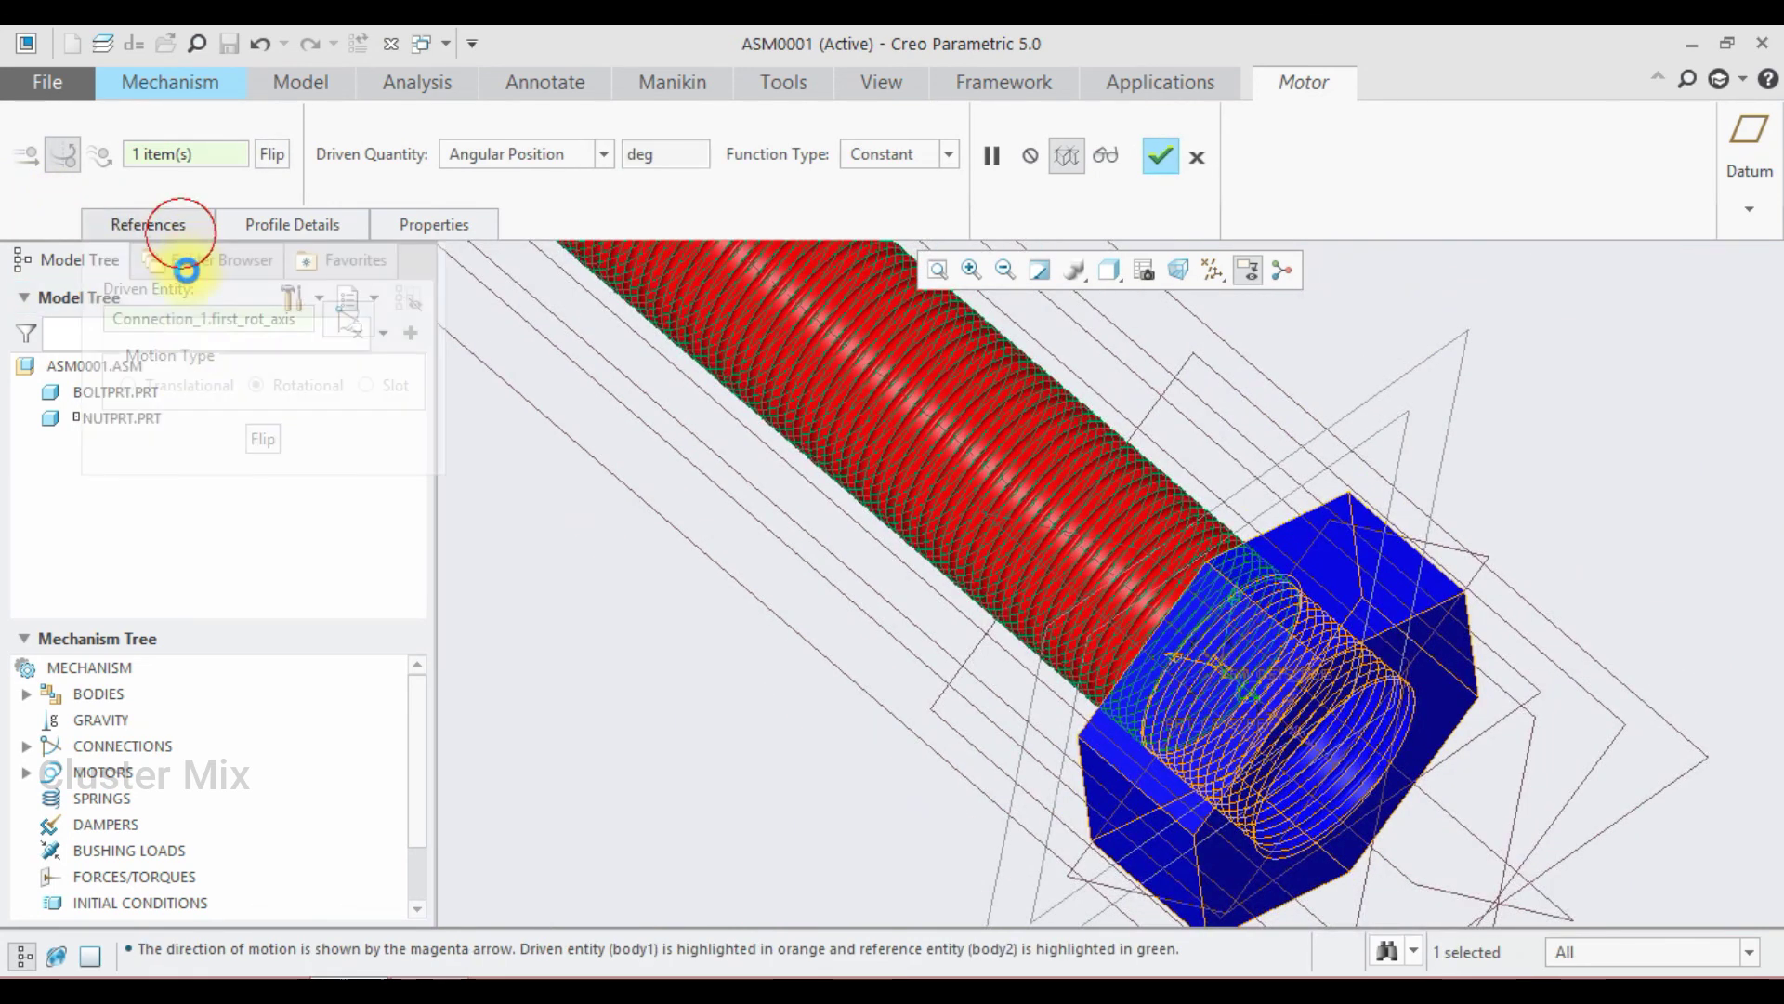
Step: Set the rotational motor's constant coefficient A to 20 and its driven quantity to Angular Velocity
{"action": "left_click", "coordinate": [303, 221]}
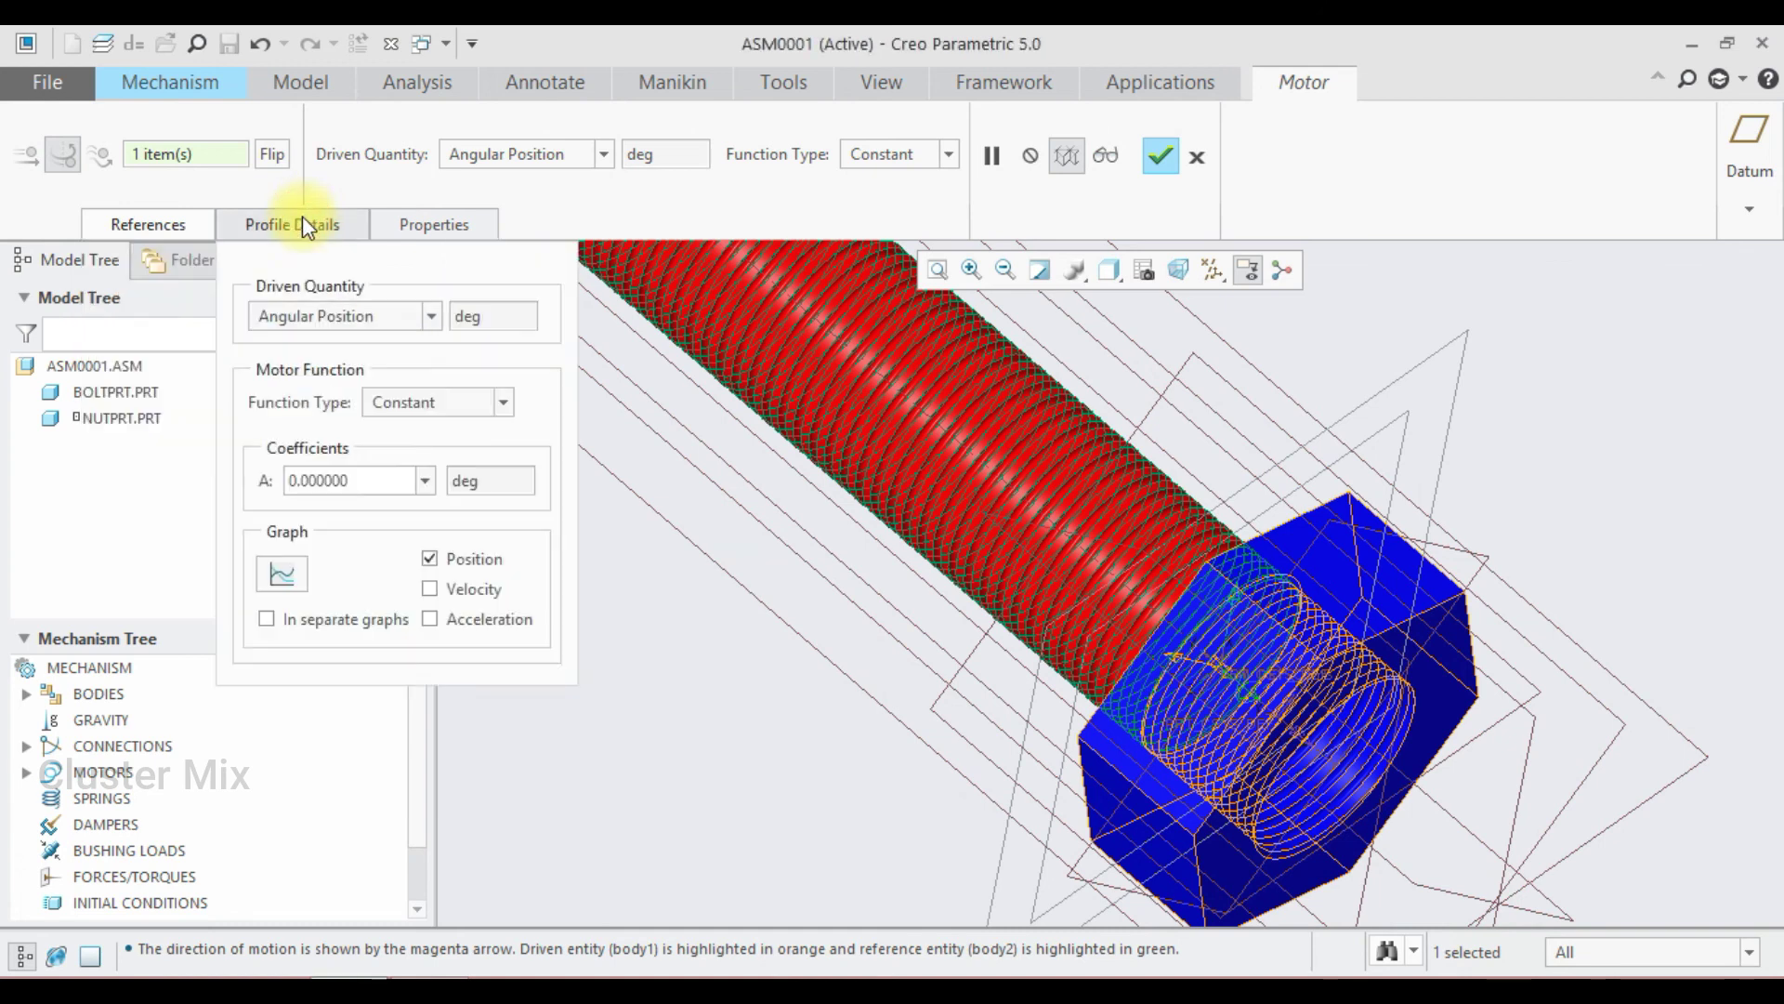
{"action": "left_click", "coordinate": [361, 480]}
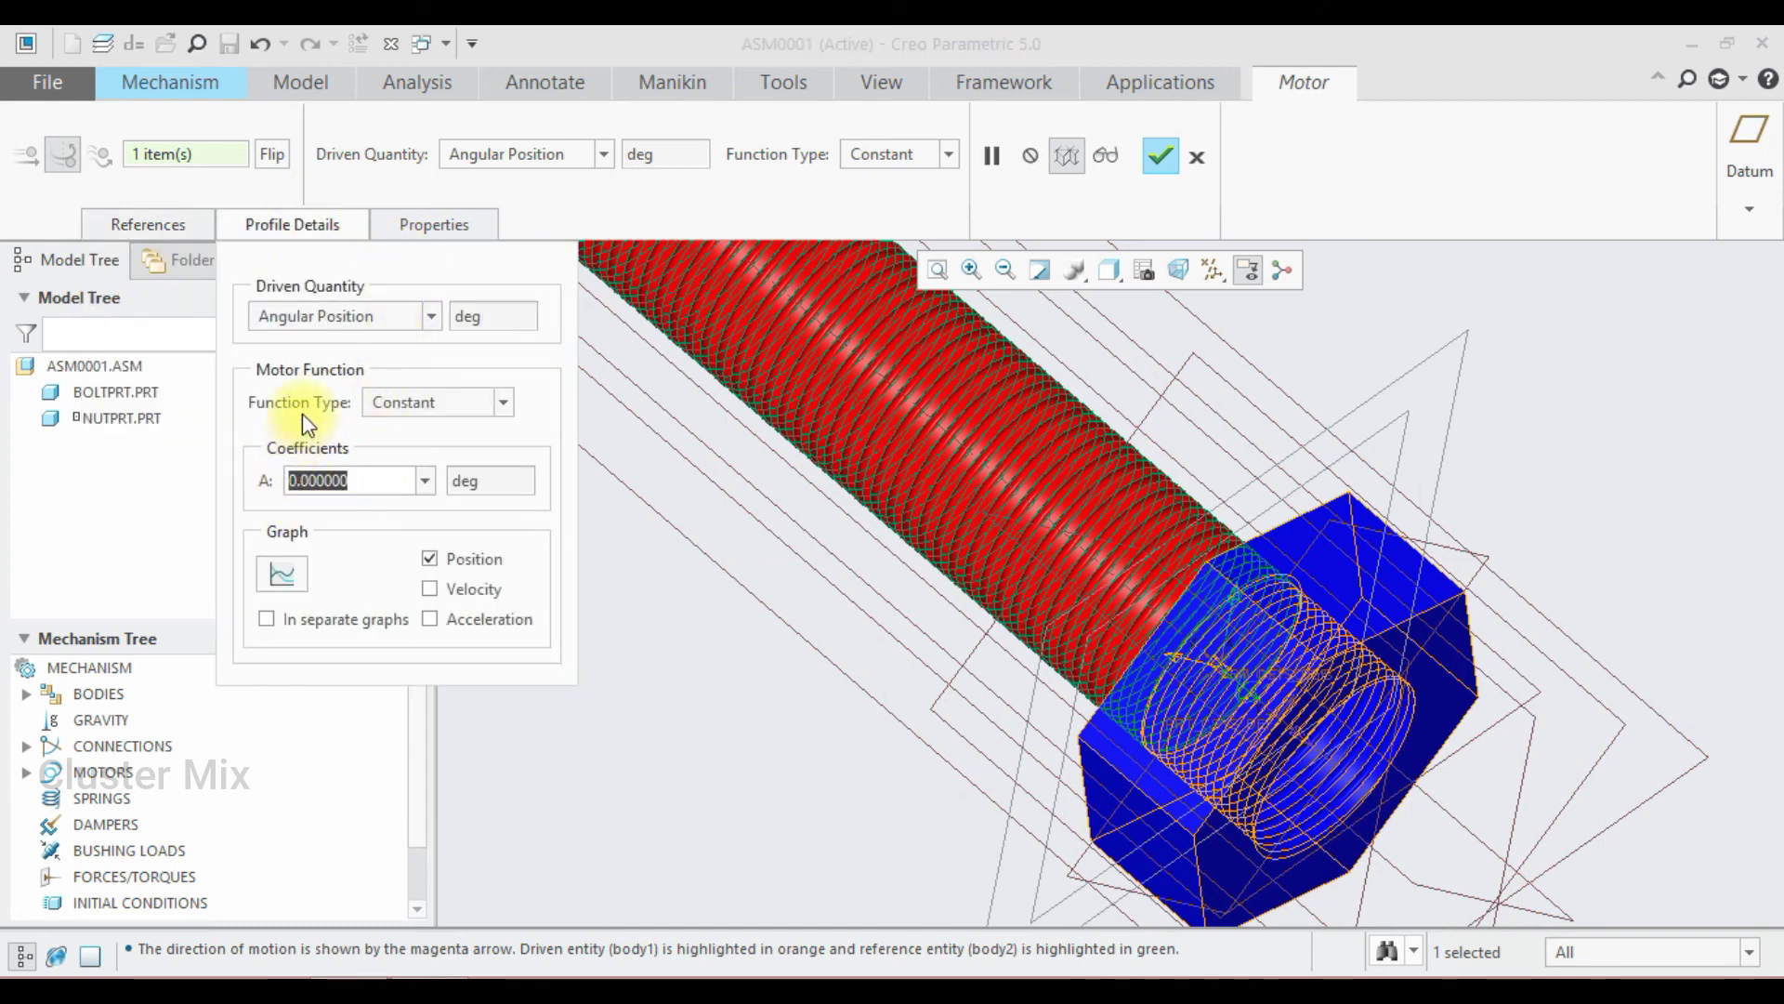
{"action": "type", "text": "20"}
{"action": "key", "text": "Return"}
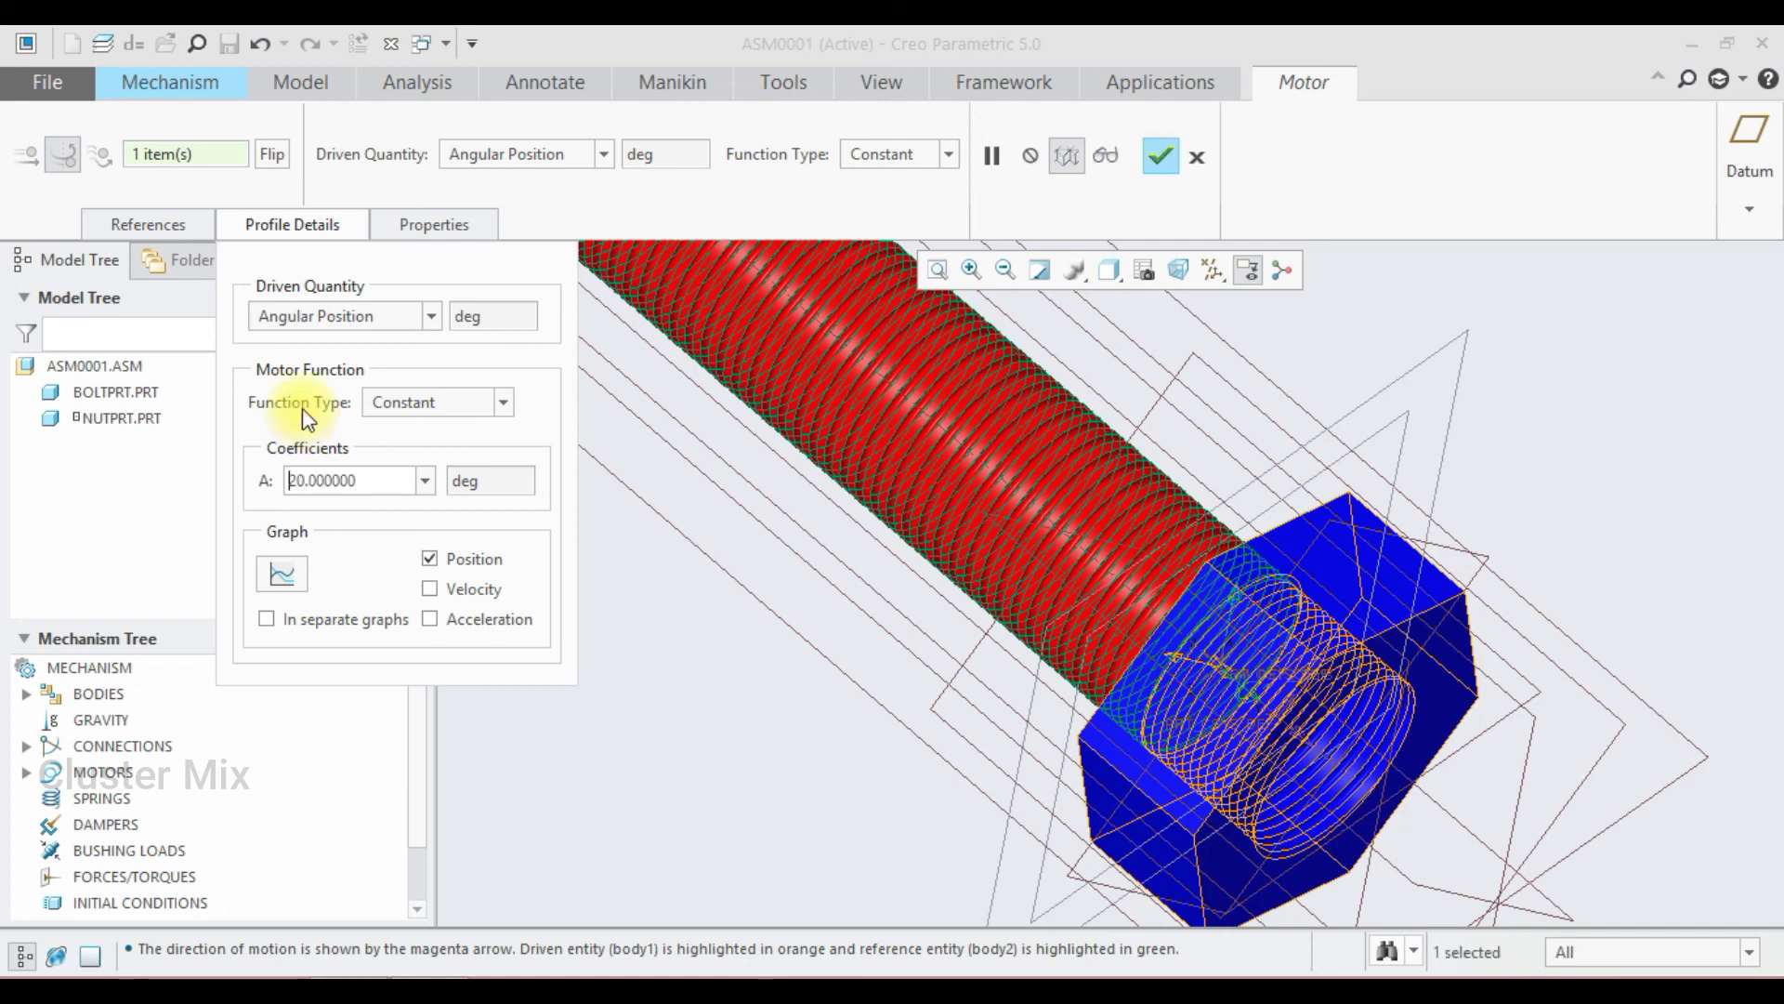
{"action": "left_click", "coordinate": [359, 314]}
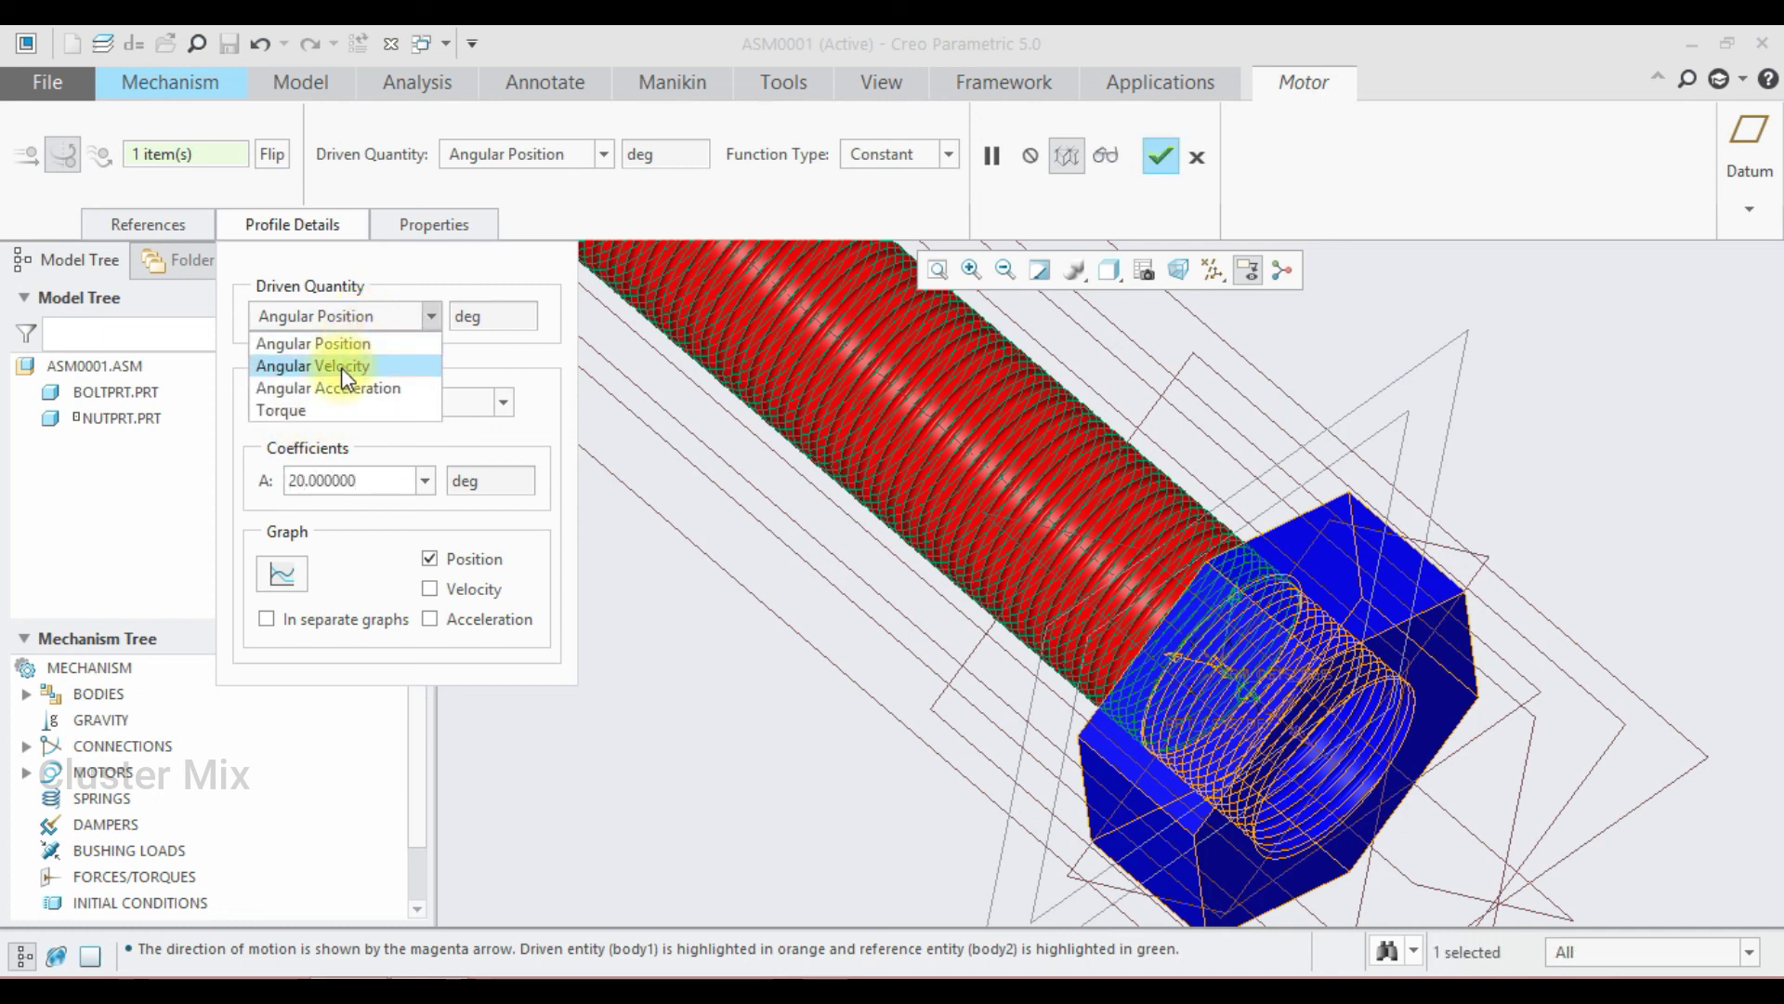
{"action": "left_click", "coordinate": [342, 366]}
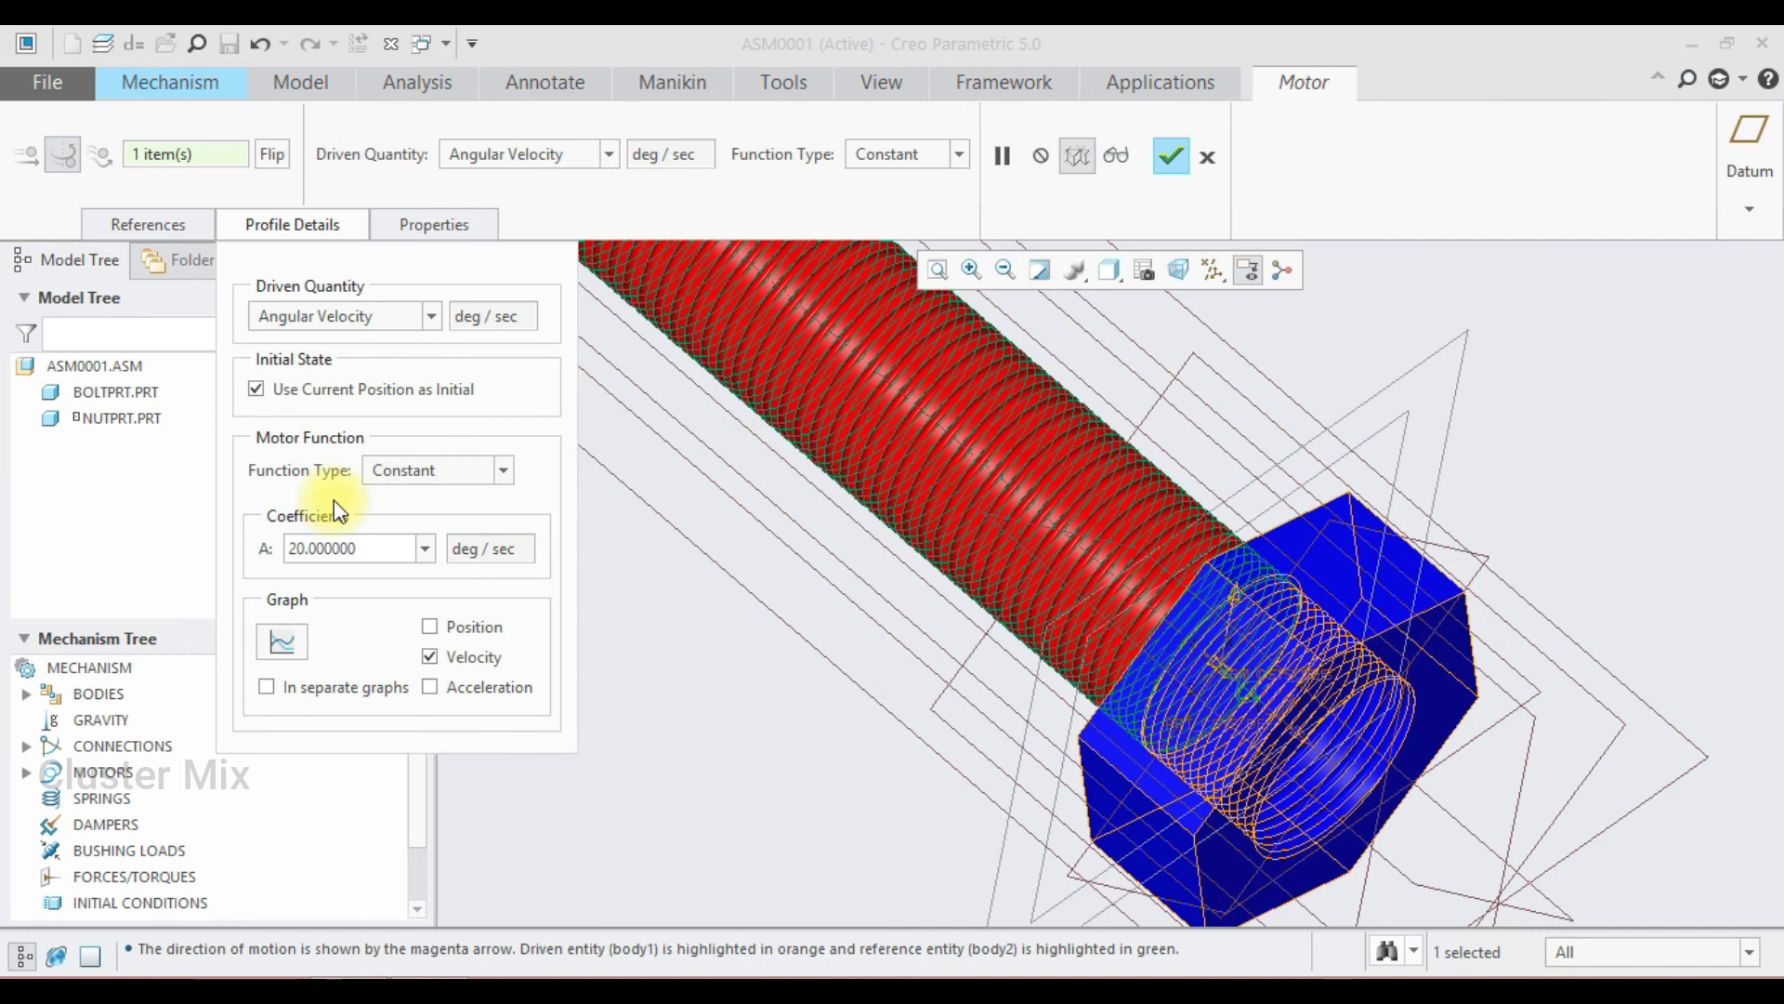
Step: Set the rotational motor's coefficient A to 100 deg/sec and create the motor
{"action": "left_click", "coordinate": [1169, 156]}
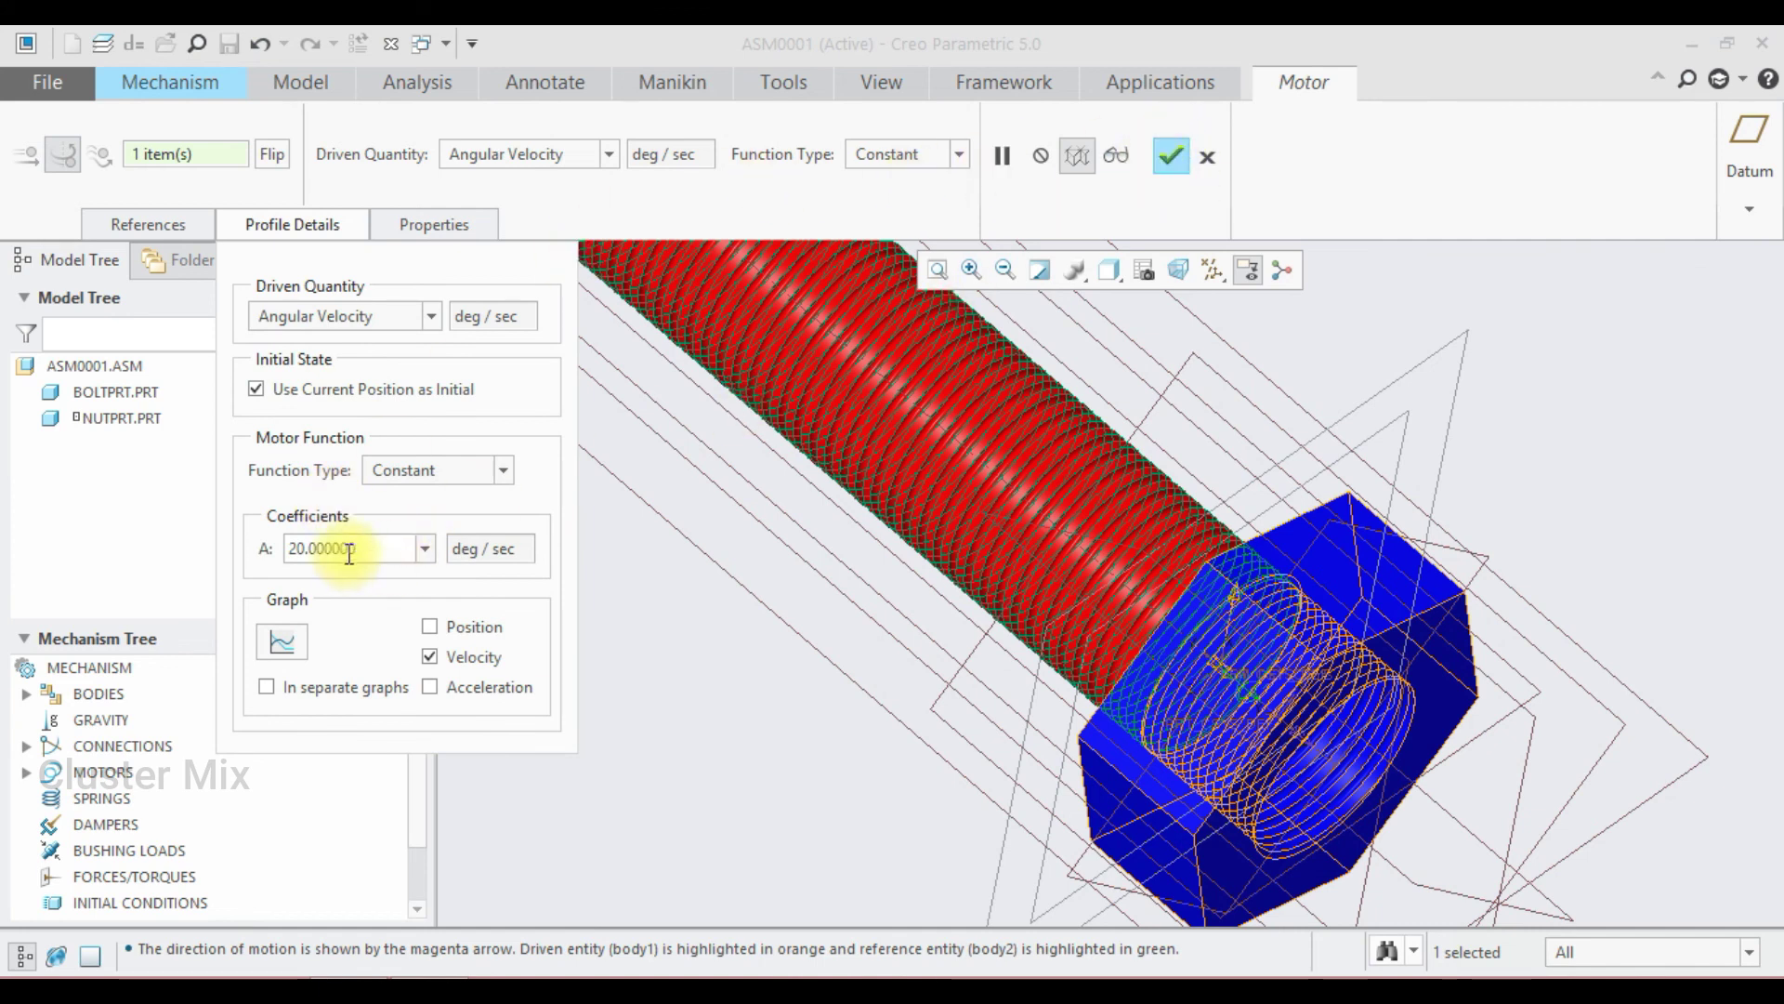
{"action": "left_click_drag", "start_coordinate": [398, 548], "coordinate": [60, 499]}
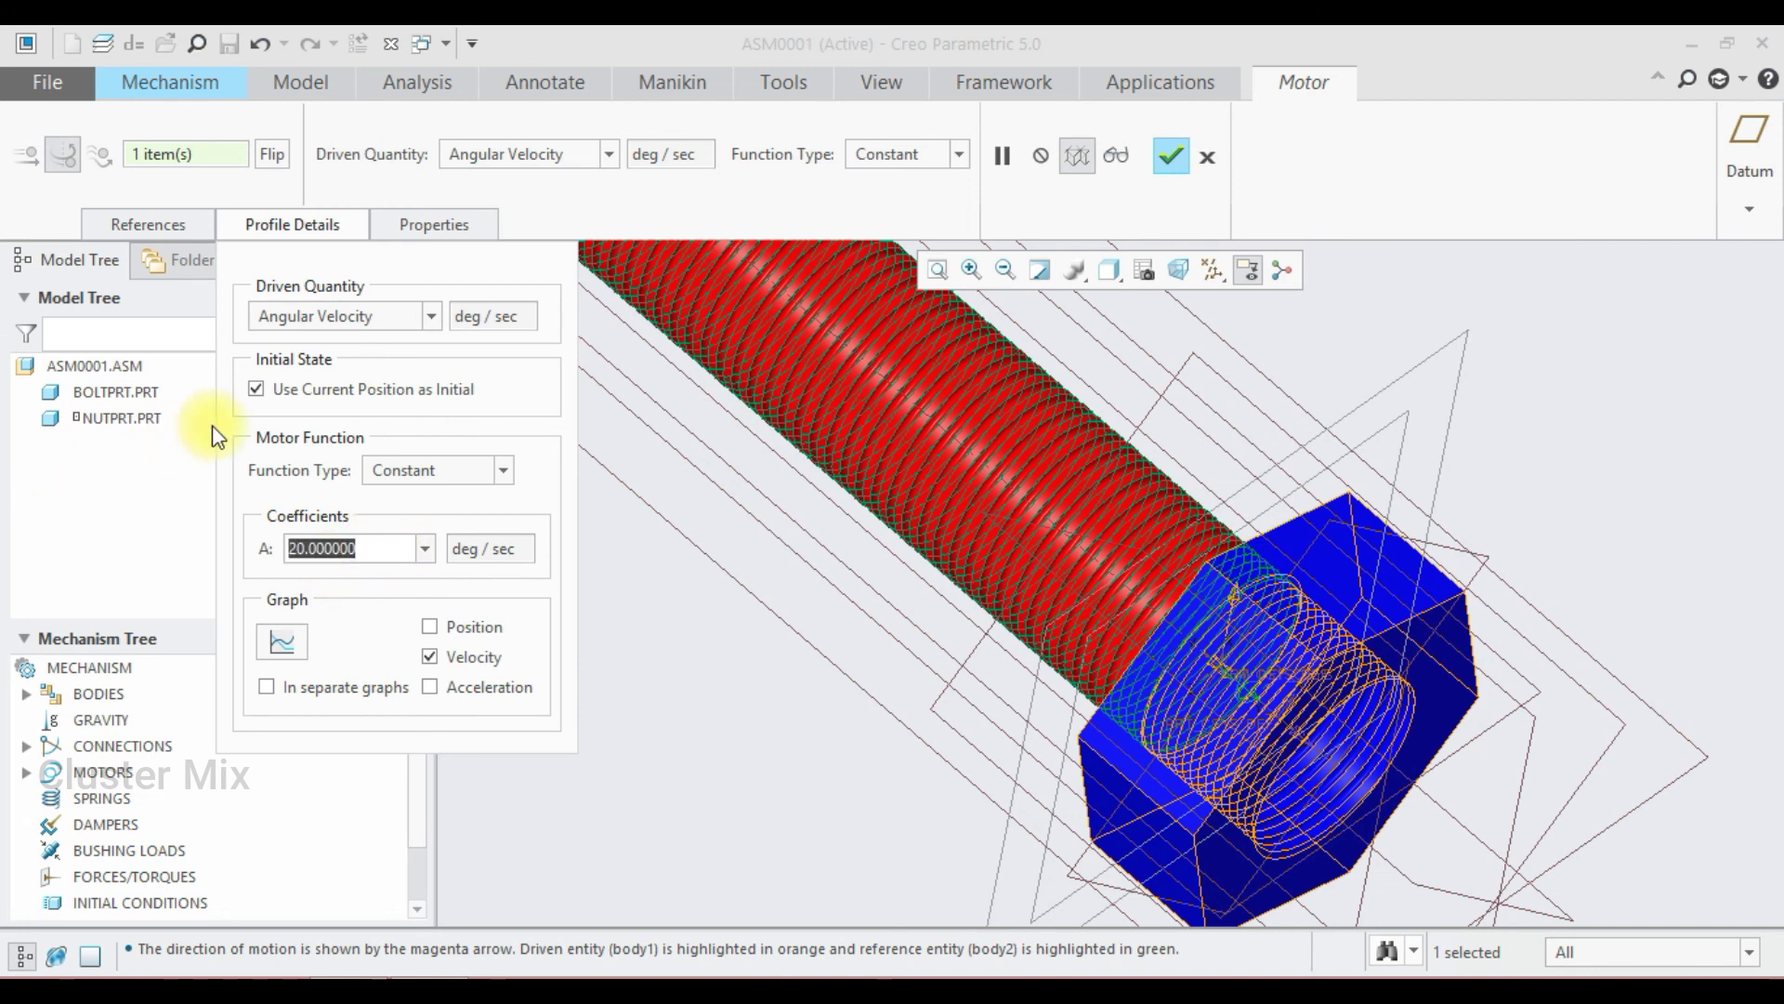
{"action": "type", "text": "100"}
{"action": "key", "text": "Return"}
{"action": "left_click", "coordinate": [1156, 154]}
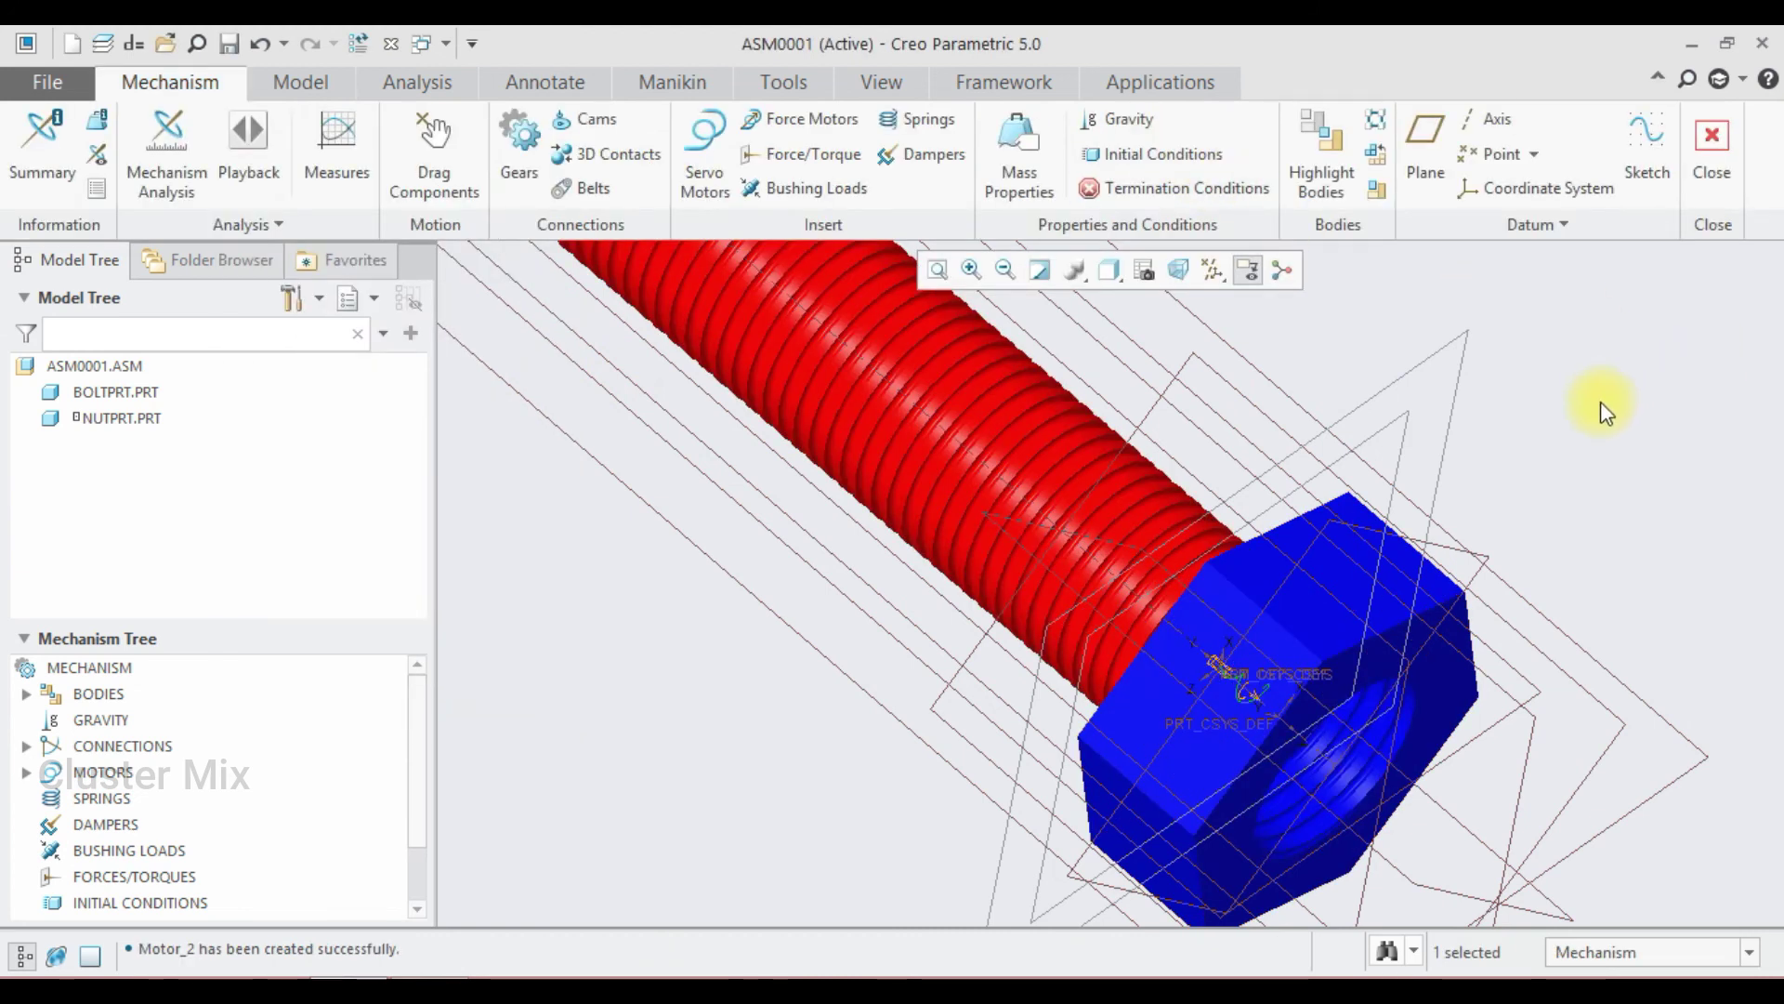
Step: Edit the definition of Motor 1 and change its driven quantity to Velocity
{"action": "left_click", "coordinate": [27, 772]}
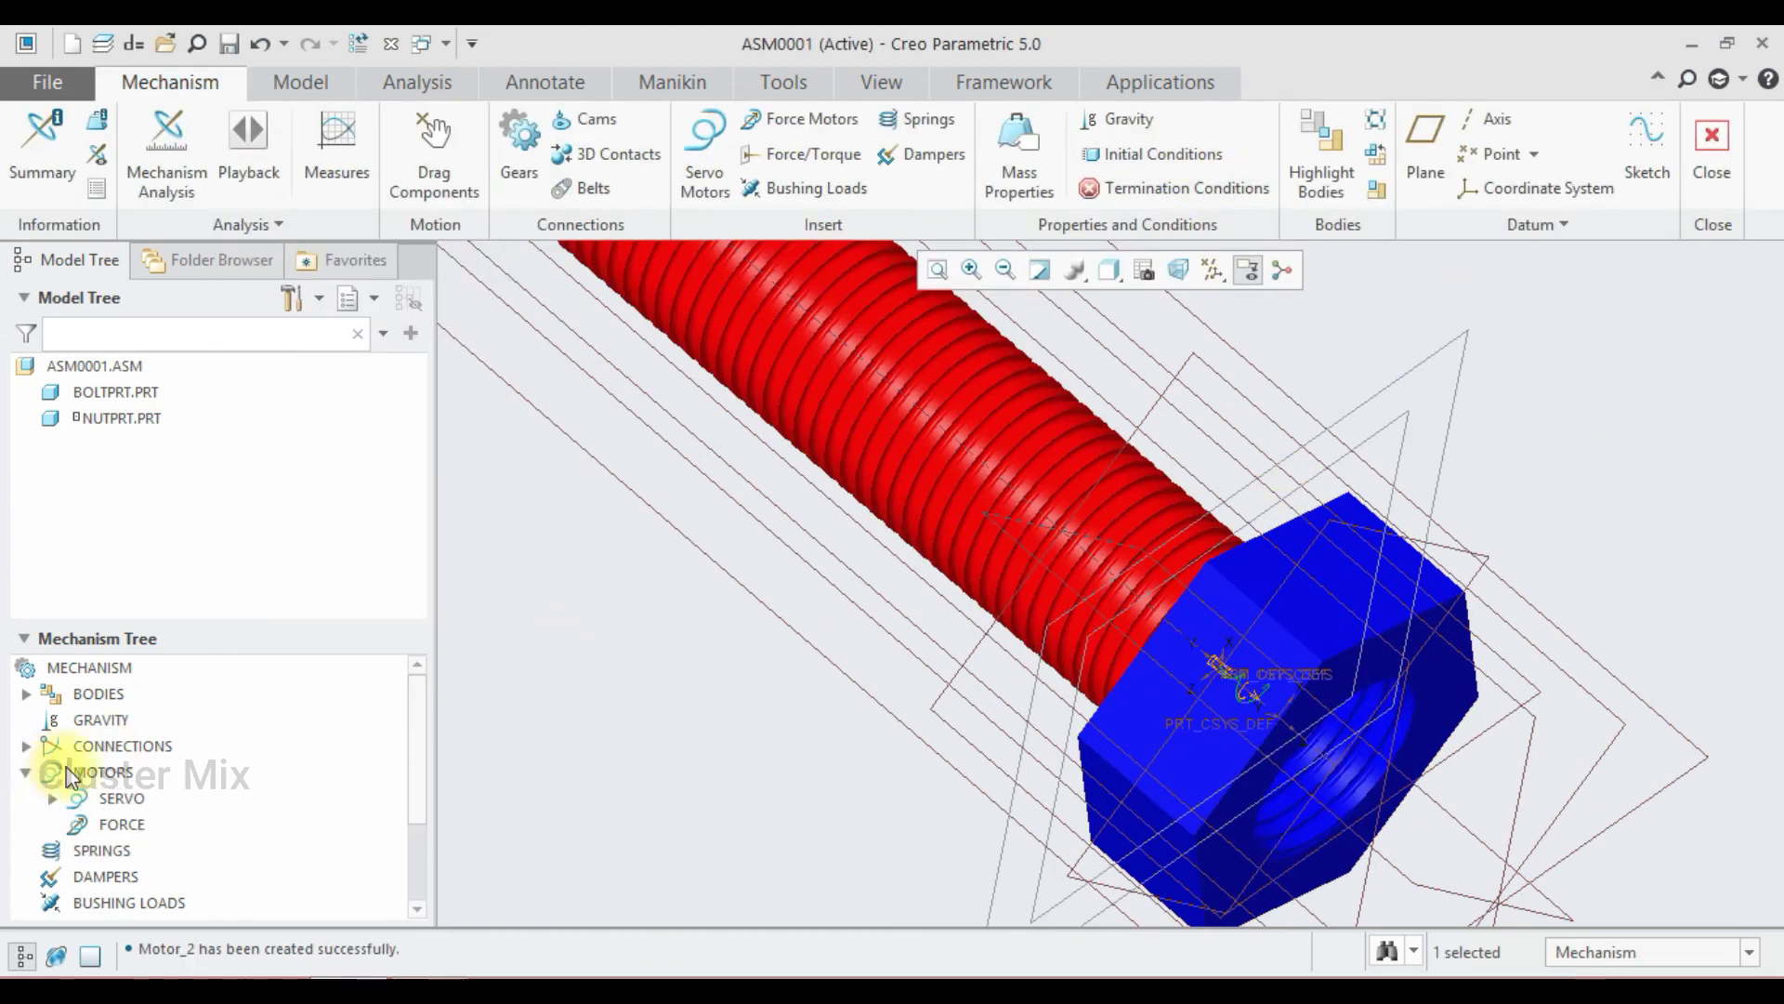
{"action": "left_click", "coordinate": [52, 797]}
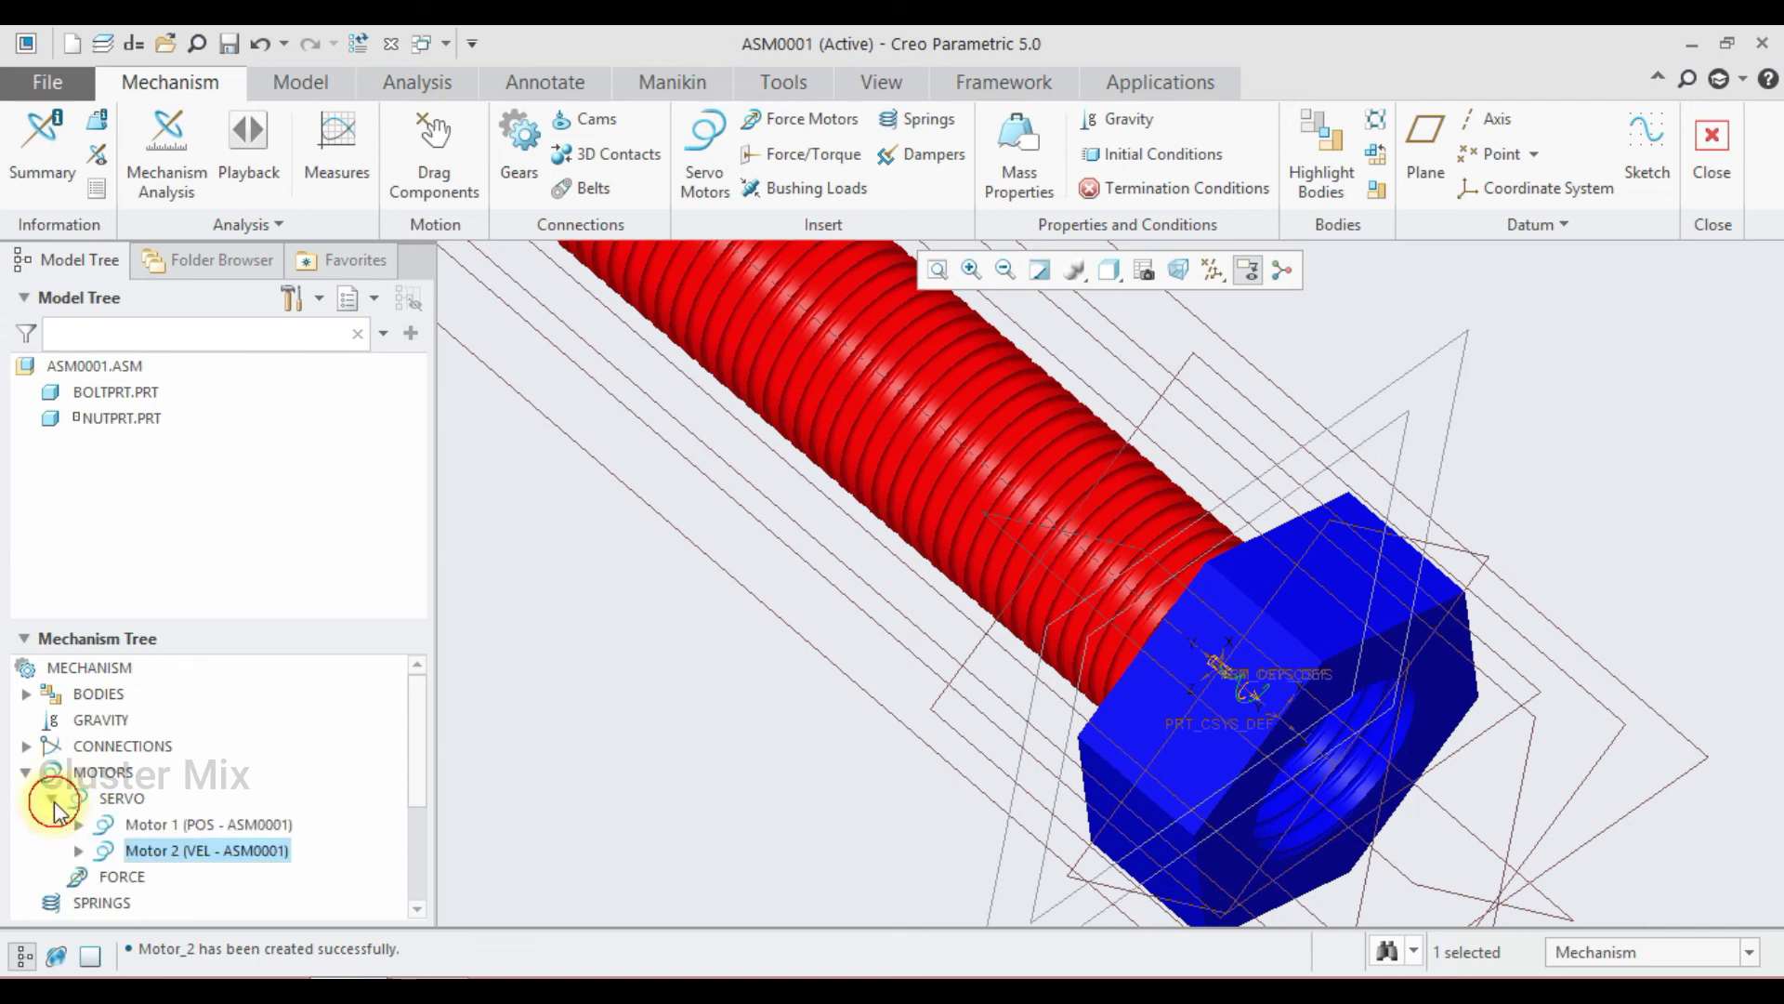
{"action": "left_click", "coordinate": [134, 823]}
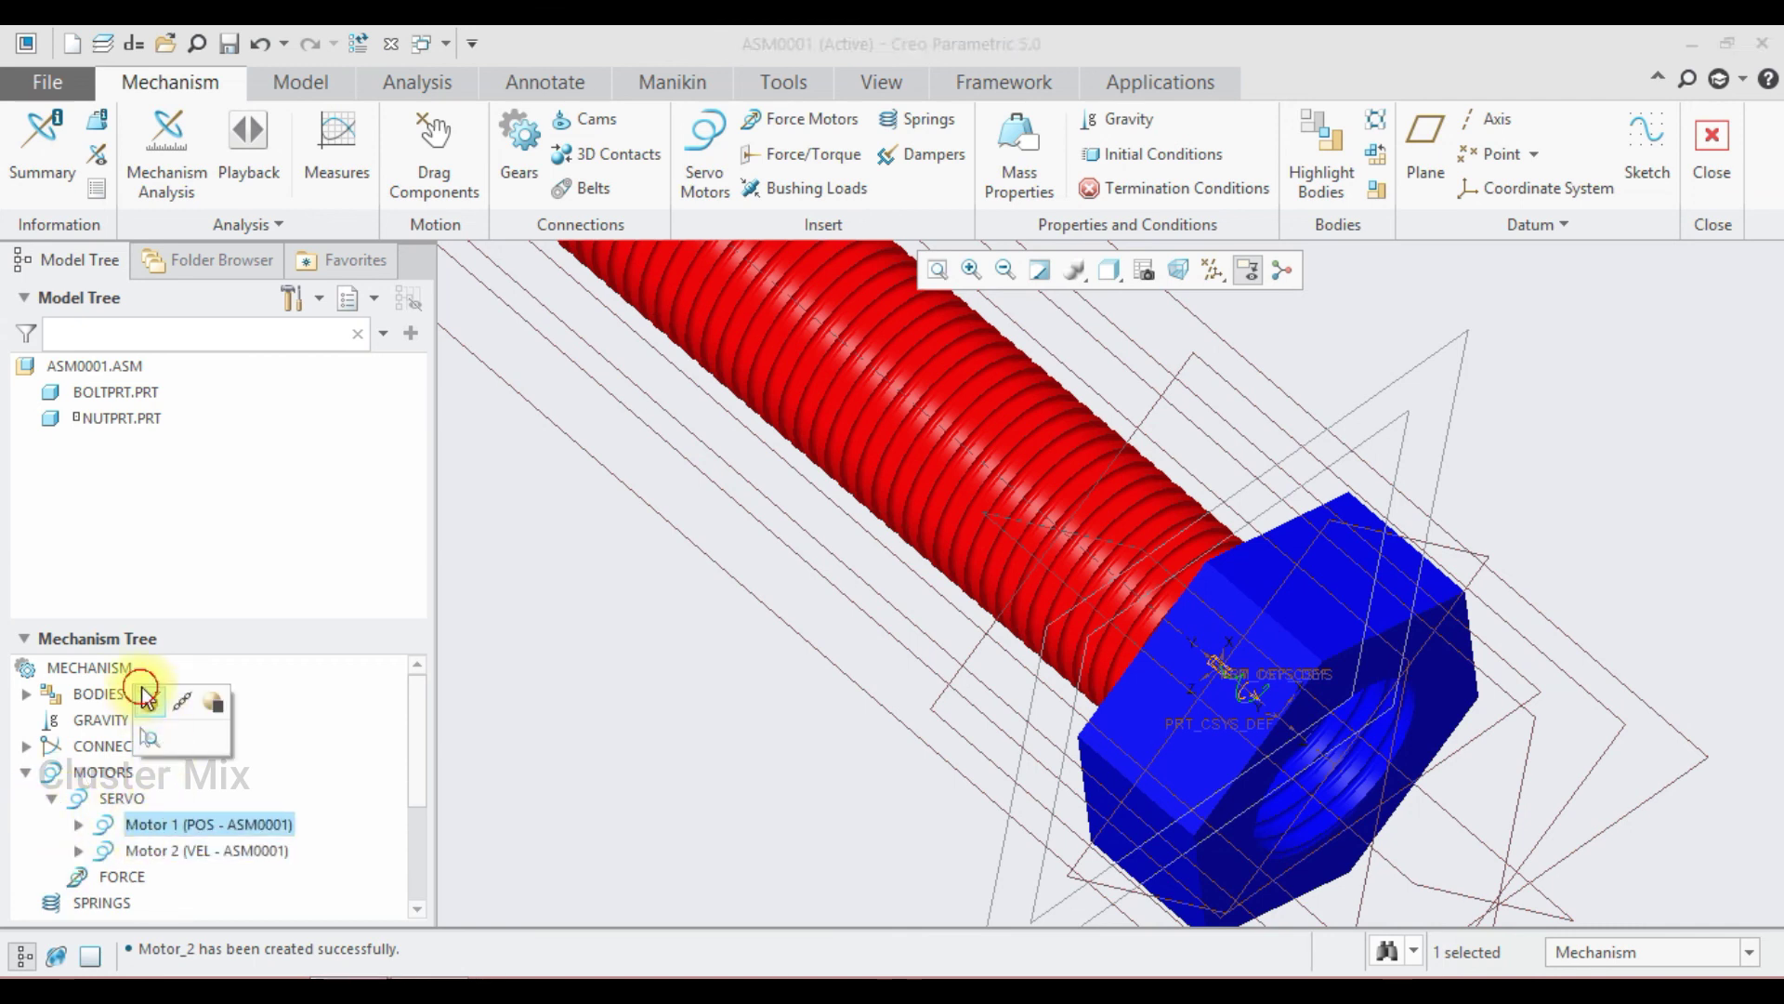
{"action": "left_click", "coordinate": [140, 696]}
{"action": "left_click", "coordinate": [479, 155]}
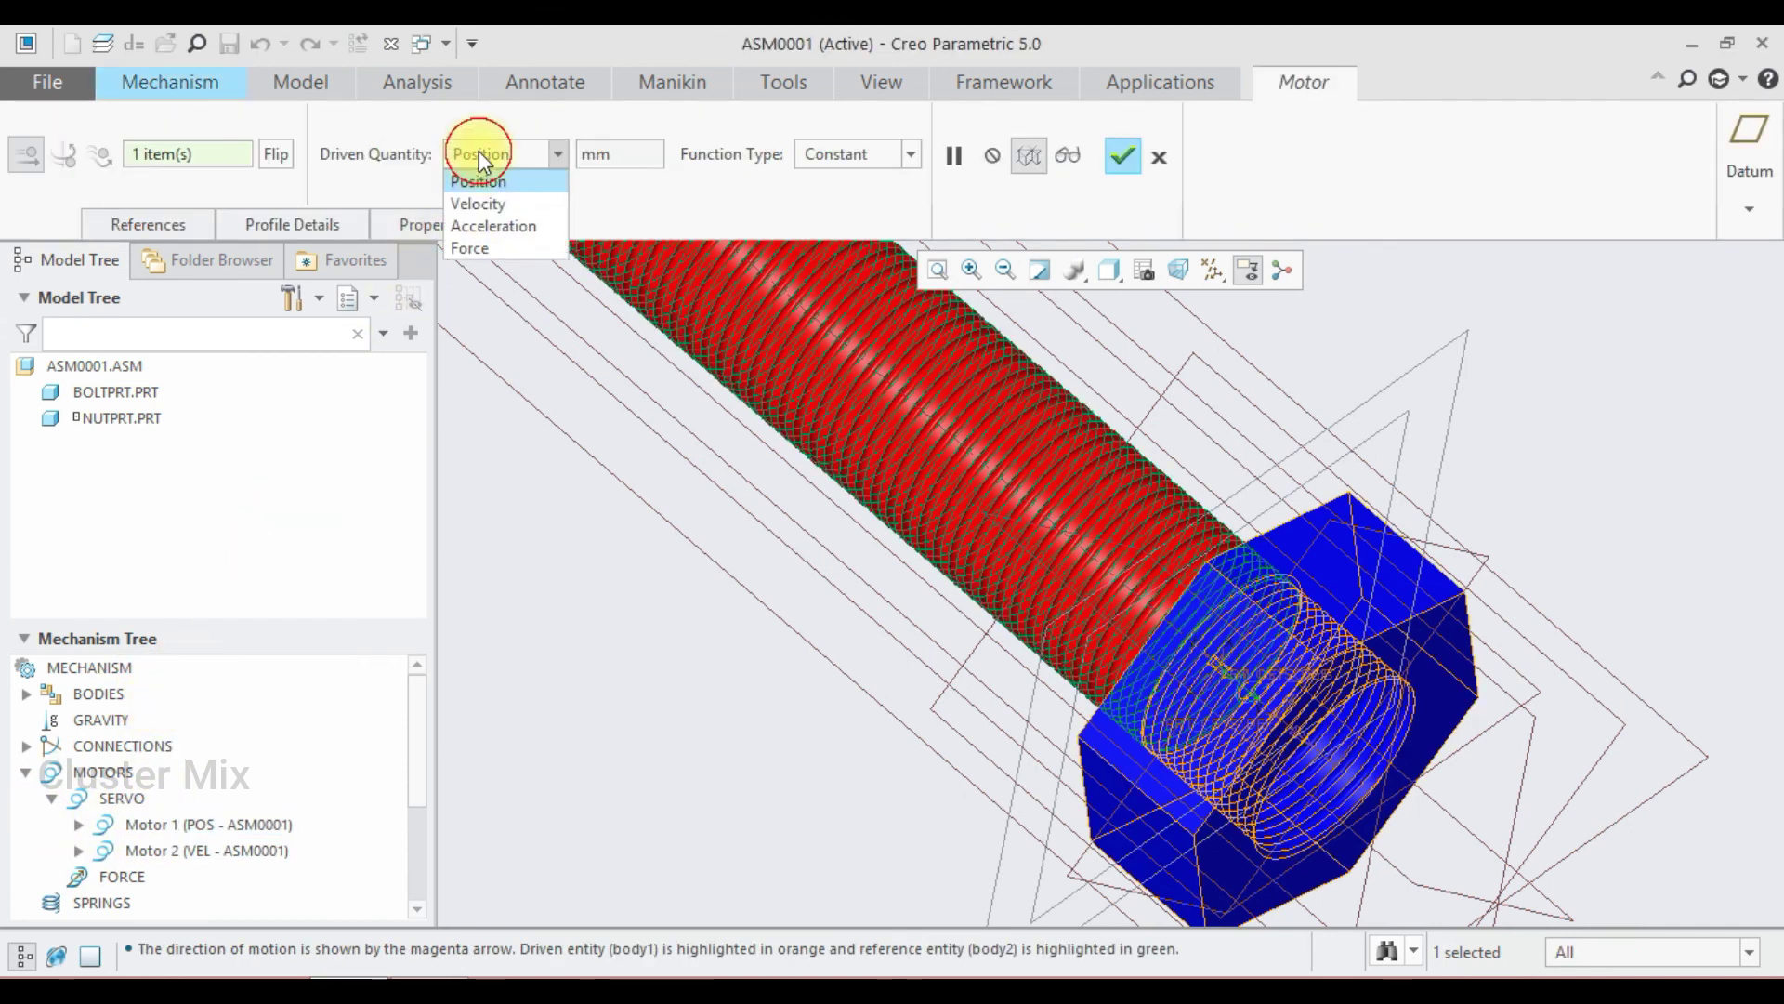
{"action": "left_click", "coordinate": [485, 203]}
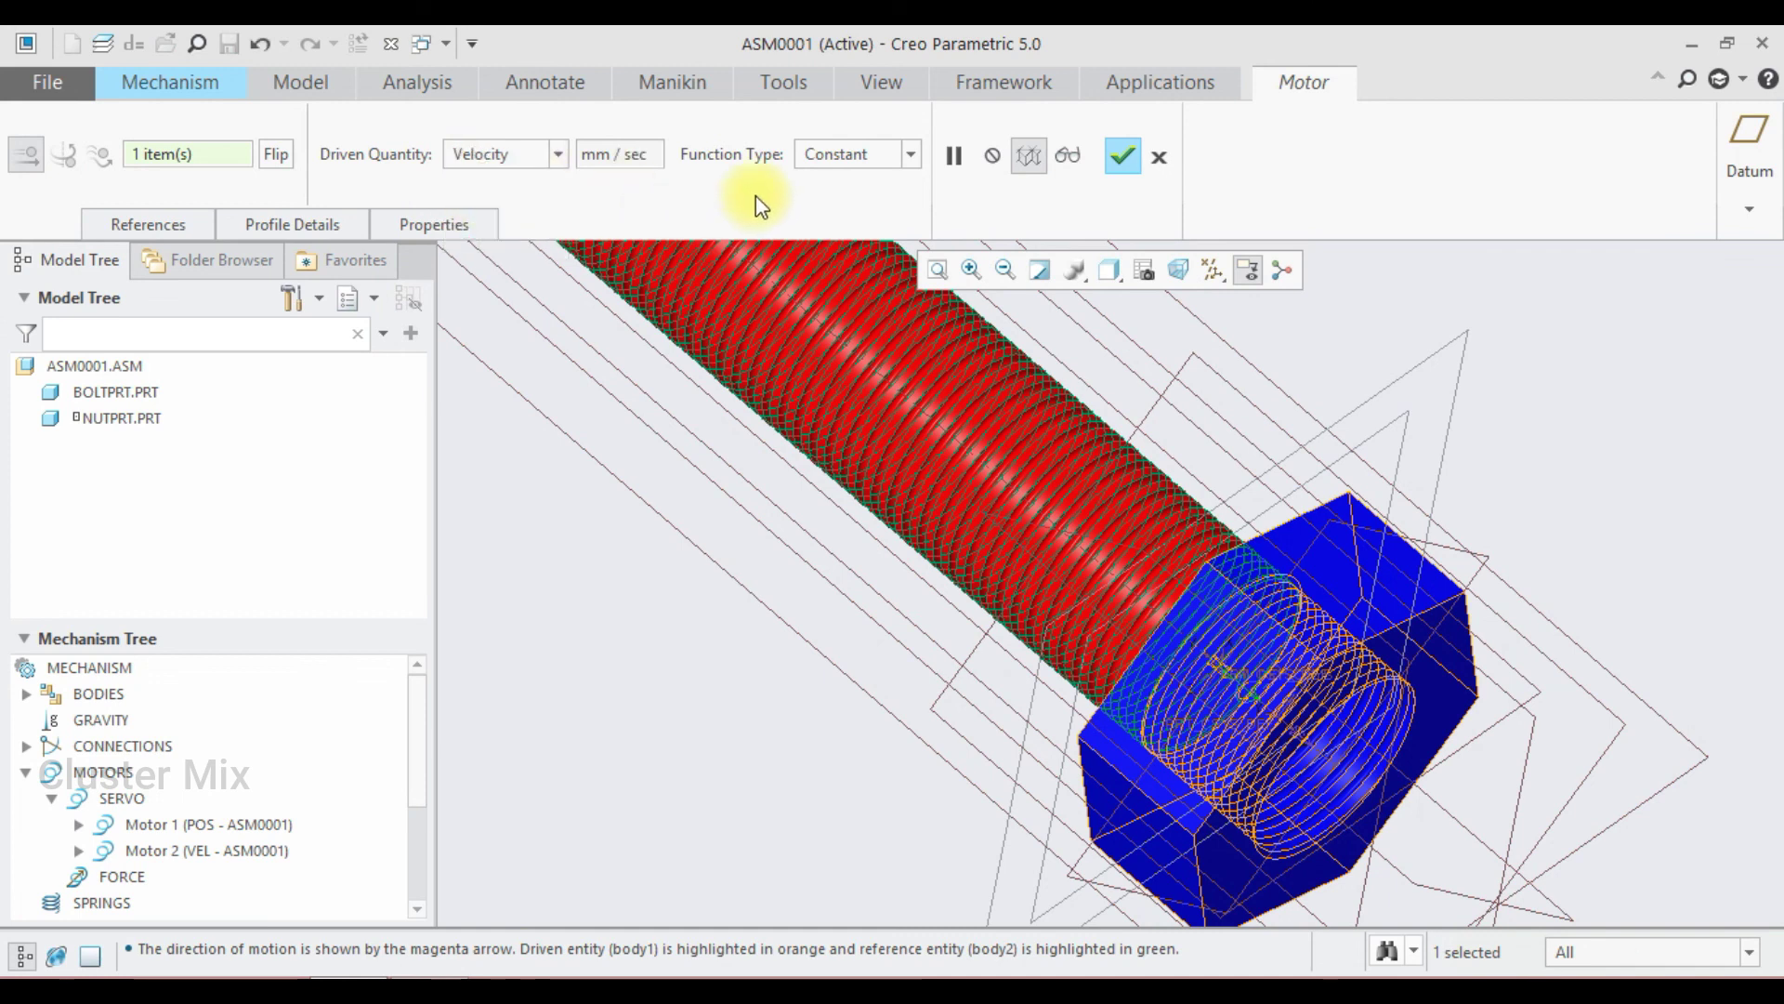
{"action": "left_click", "coordinate": [1122, 158]}
{"action": "left_click", "coordinate": [1549, 342]}
Step: Start a new mechanism analysis, set its type to Kinematic and check its included motors
{"action": "scroll", "coordinate": [1346, 501], "scroll_direction": "down", "scroll_amount": 5}
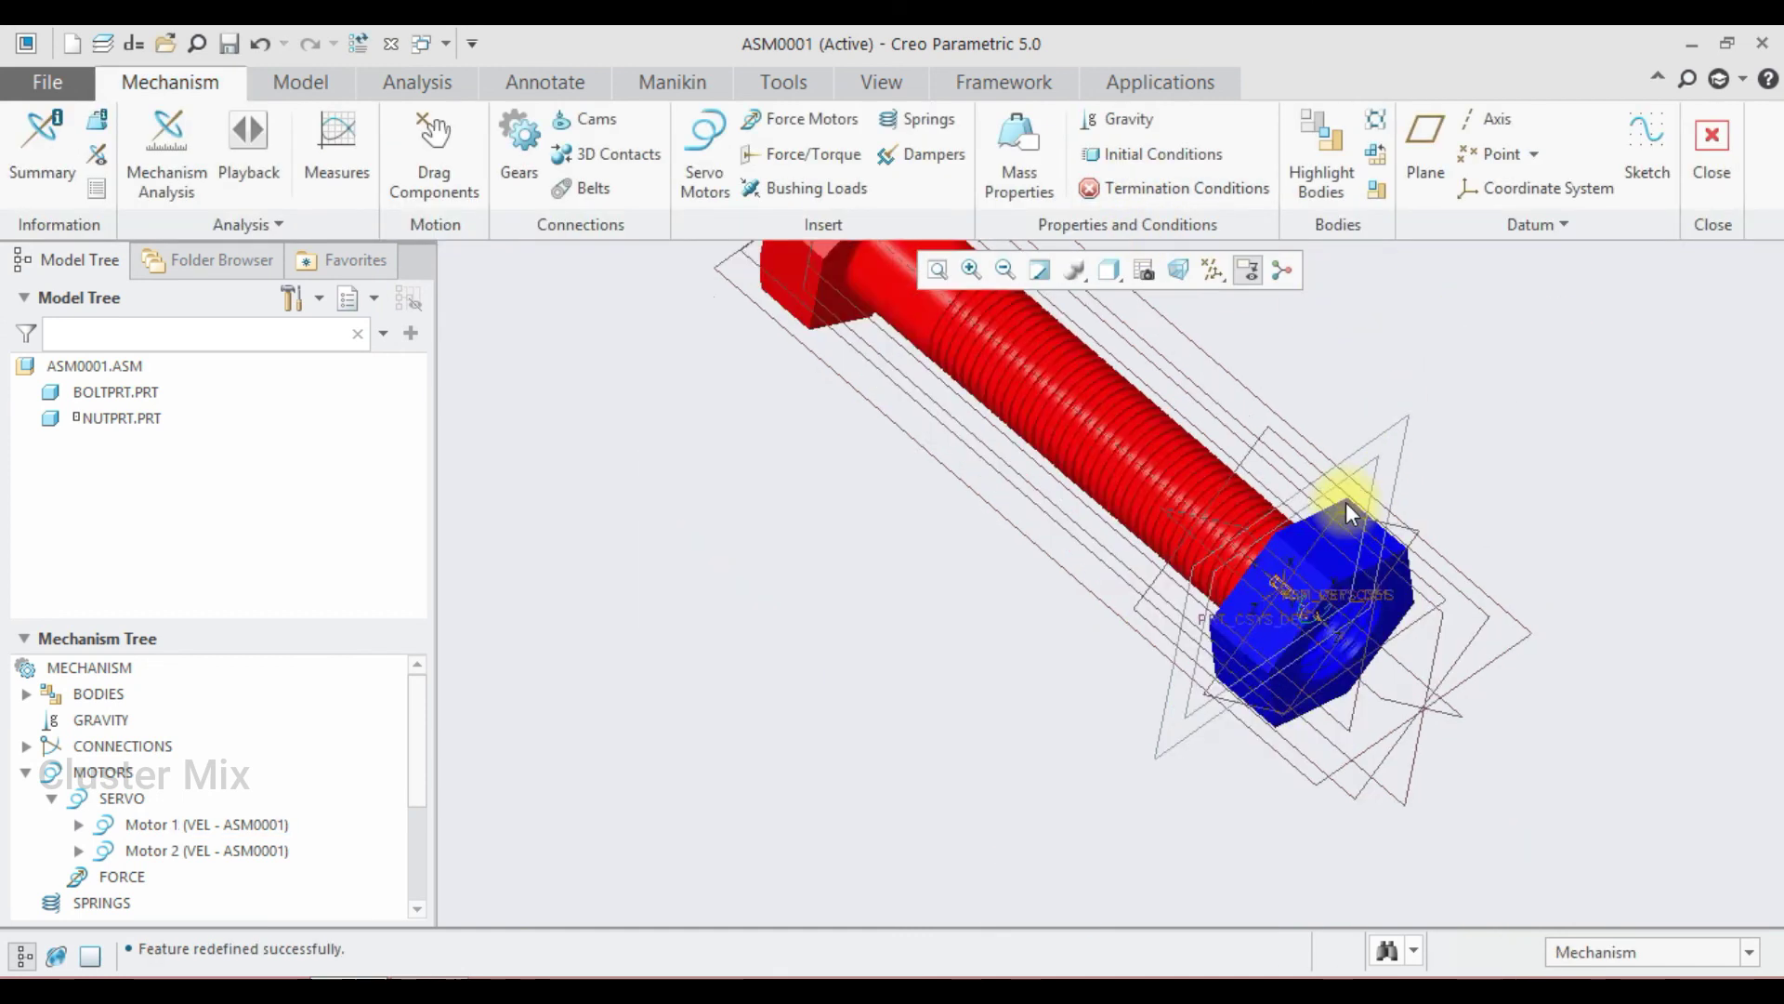
{"action": "middle_click_drag", "start_coordinate": [1306, 467], "coordinate": [1316, 535]}
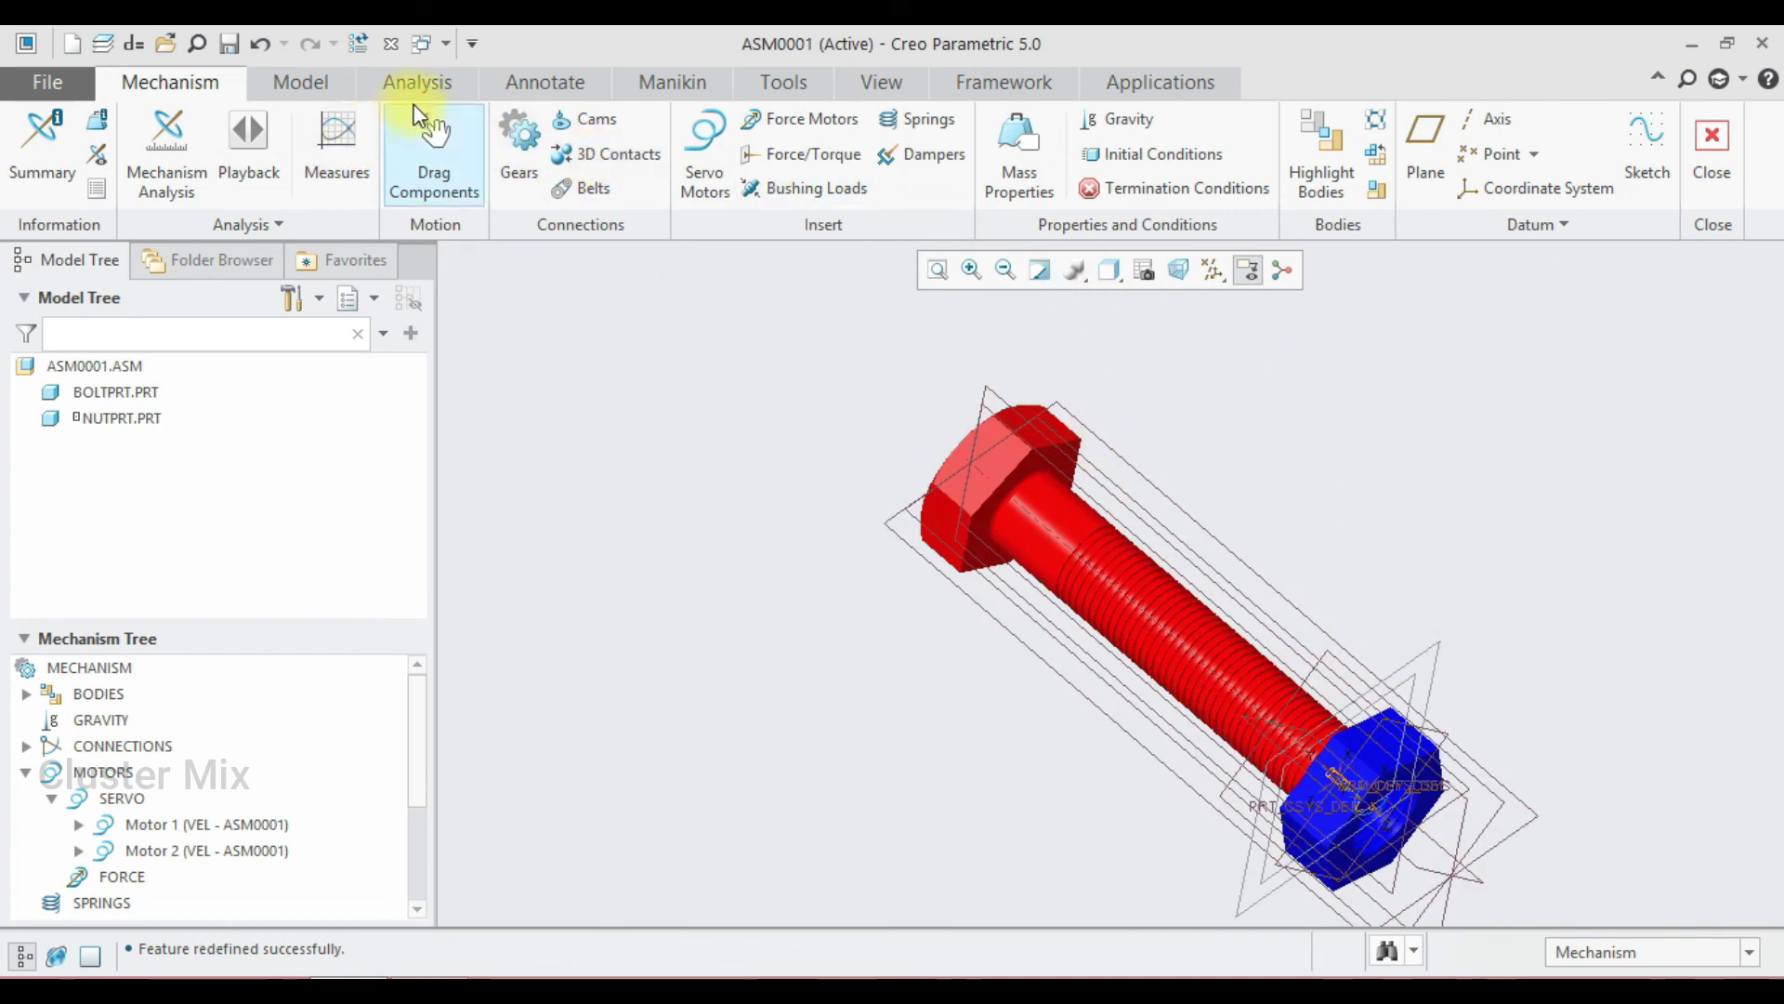
{"action": "left_click", "coordinate": [201, 165]}
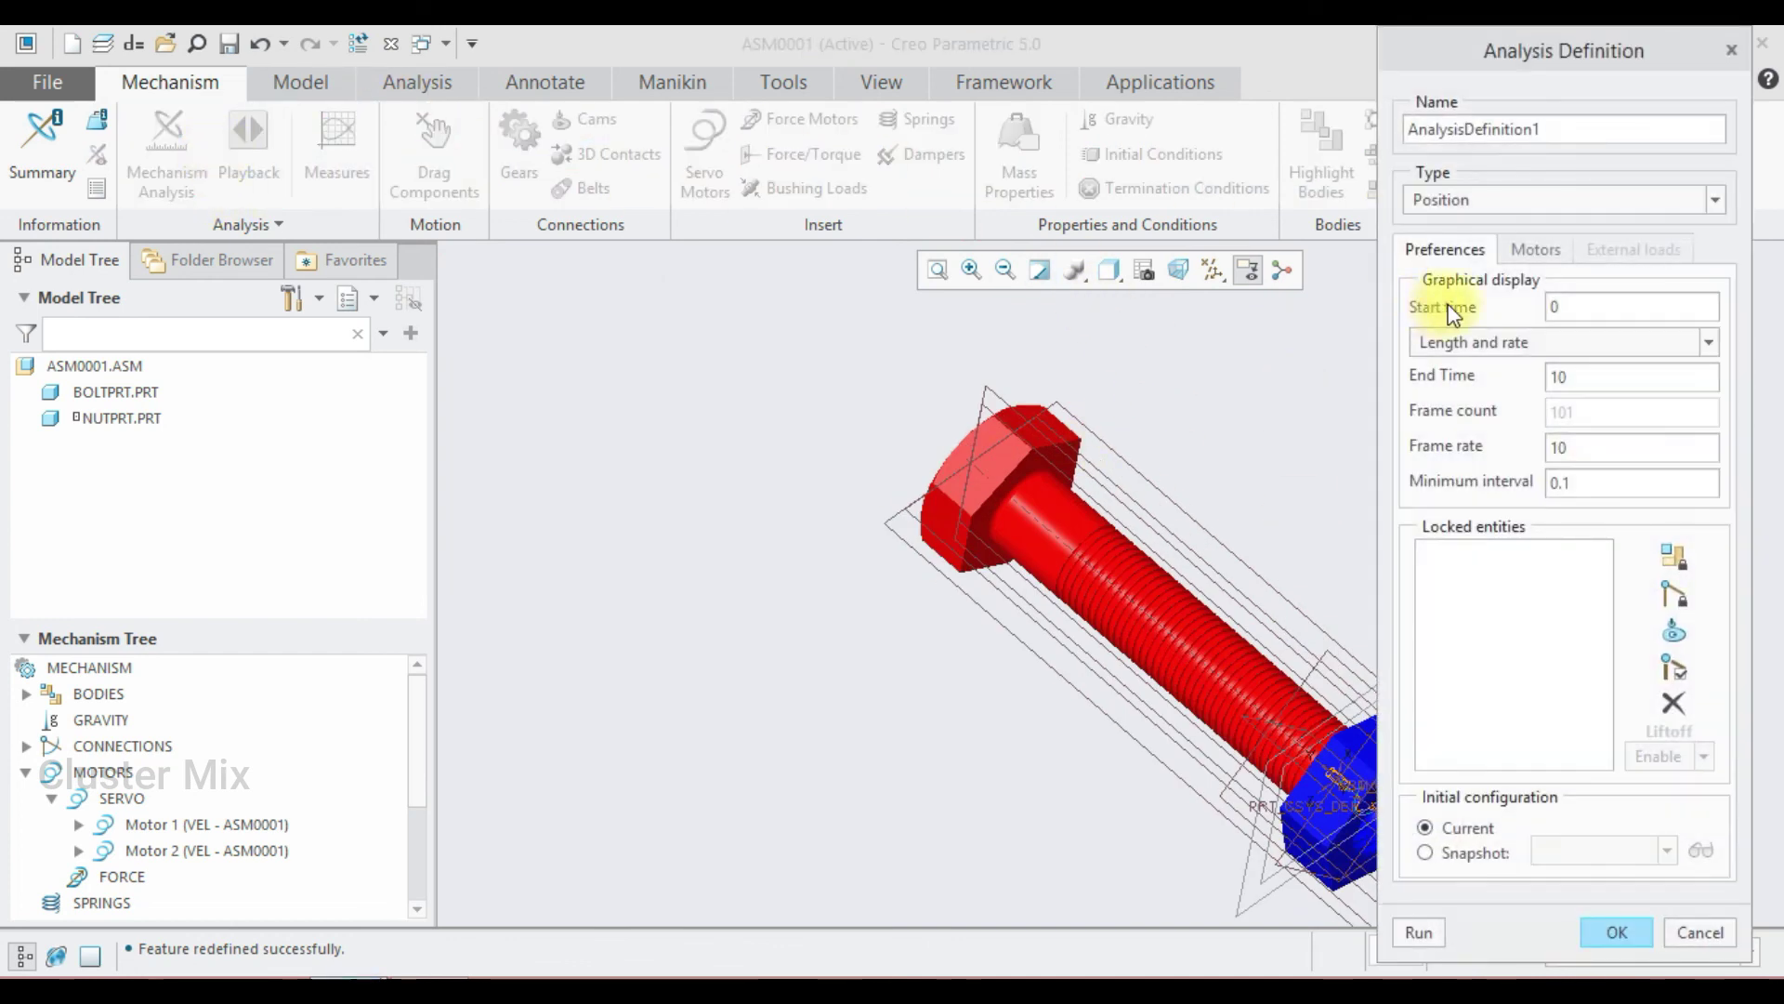
{"action": "left_click", "coordinate": [1505, 199]}
{"action": "left_click", "coordinate": [1470, 249]}
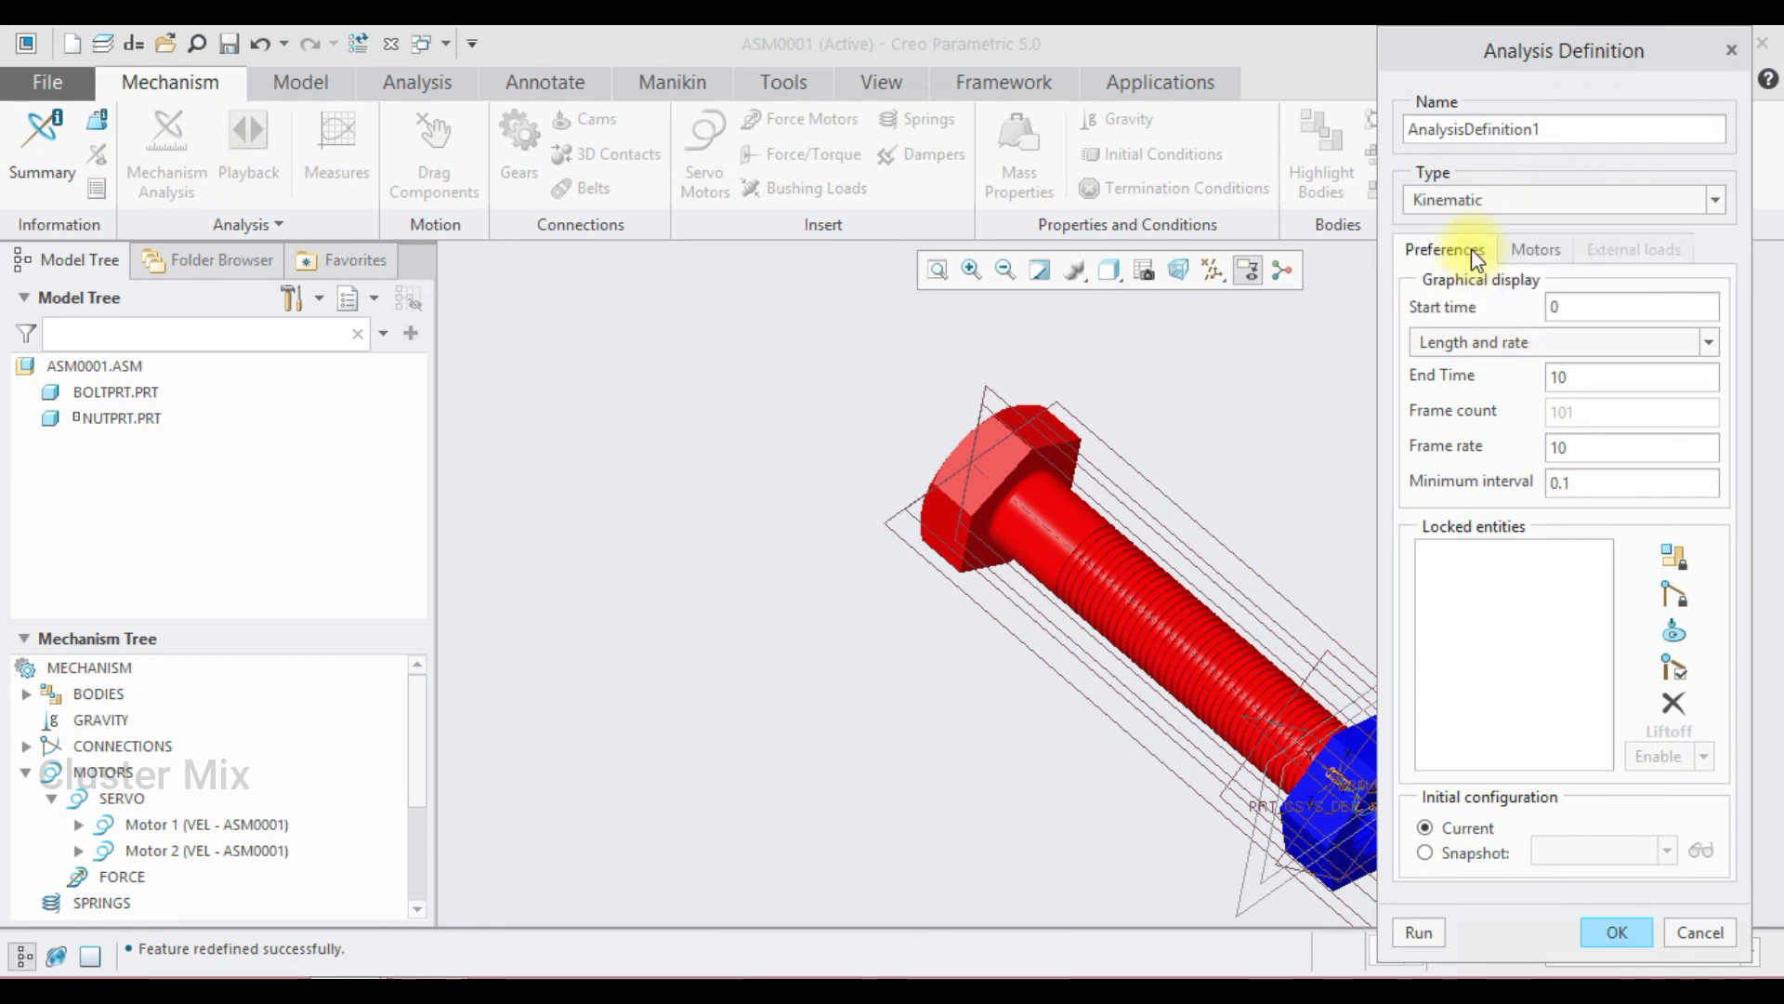
{"action": "left_click", "coordinate": [1539, 252]}
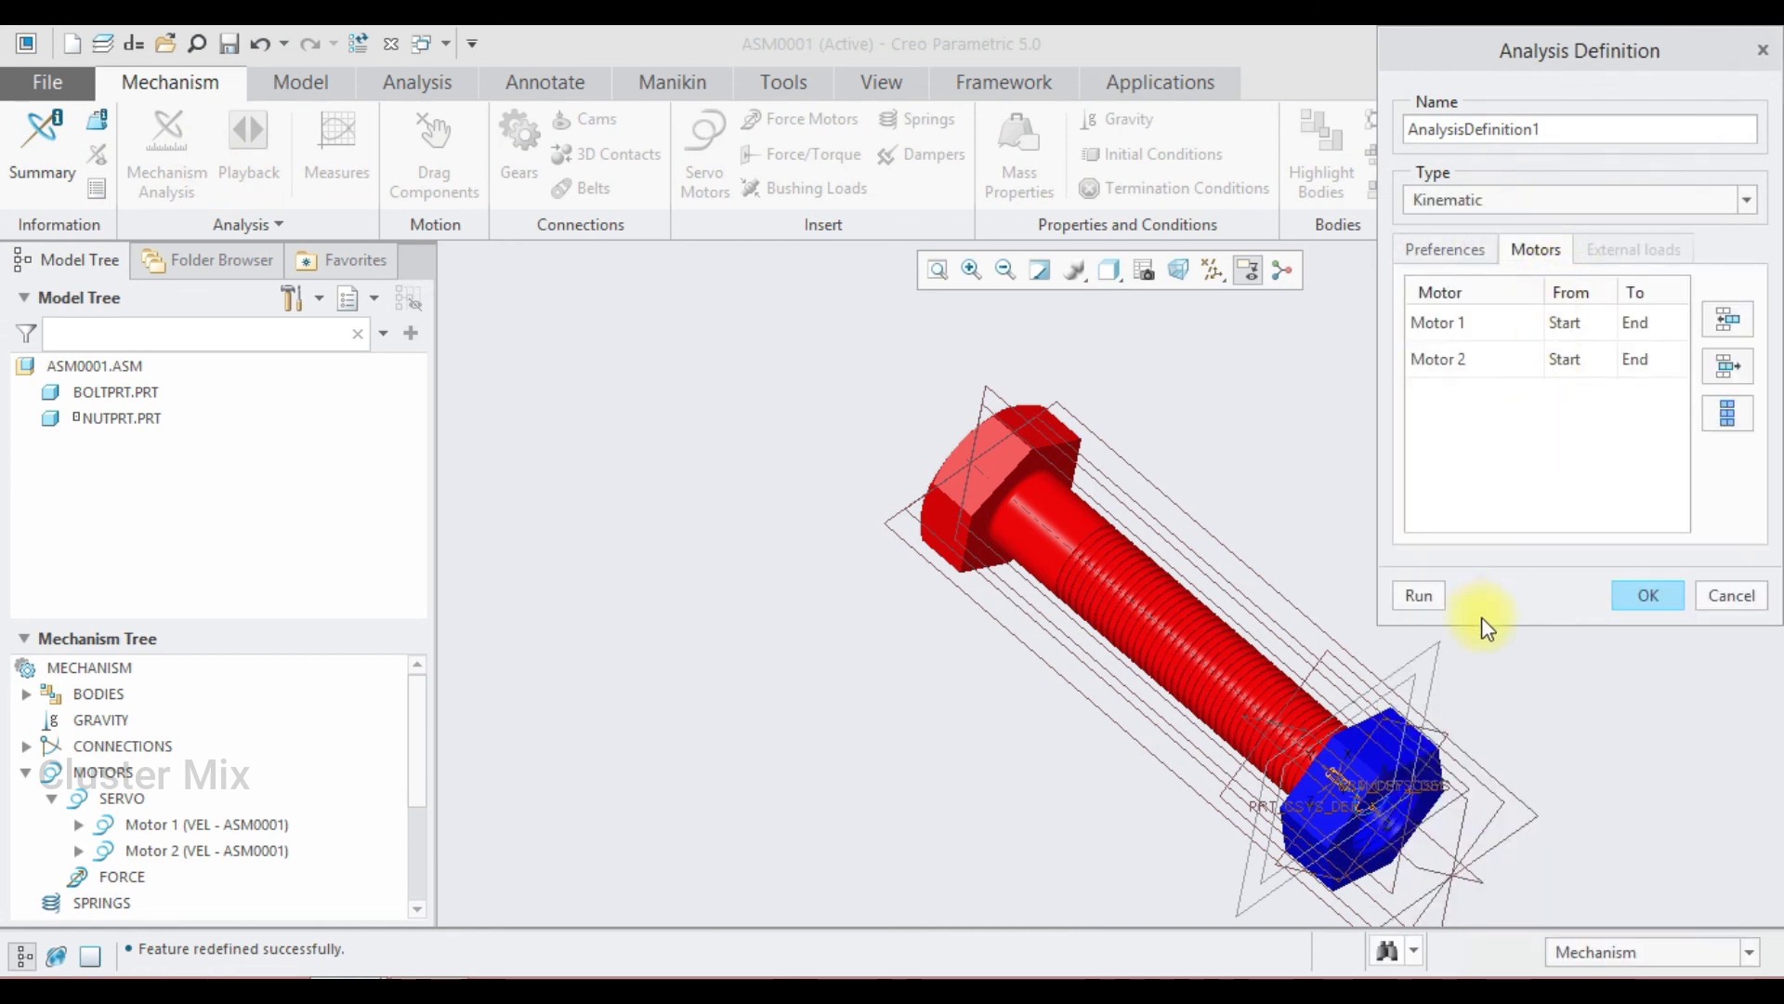
{"action": "left_click", "coordinate": [1445, 249]}
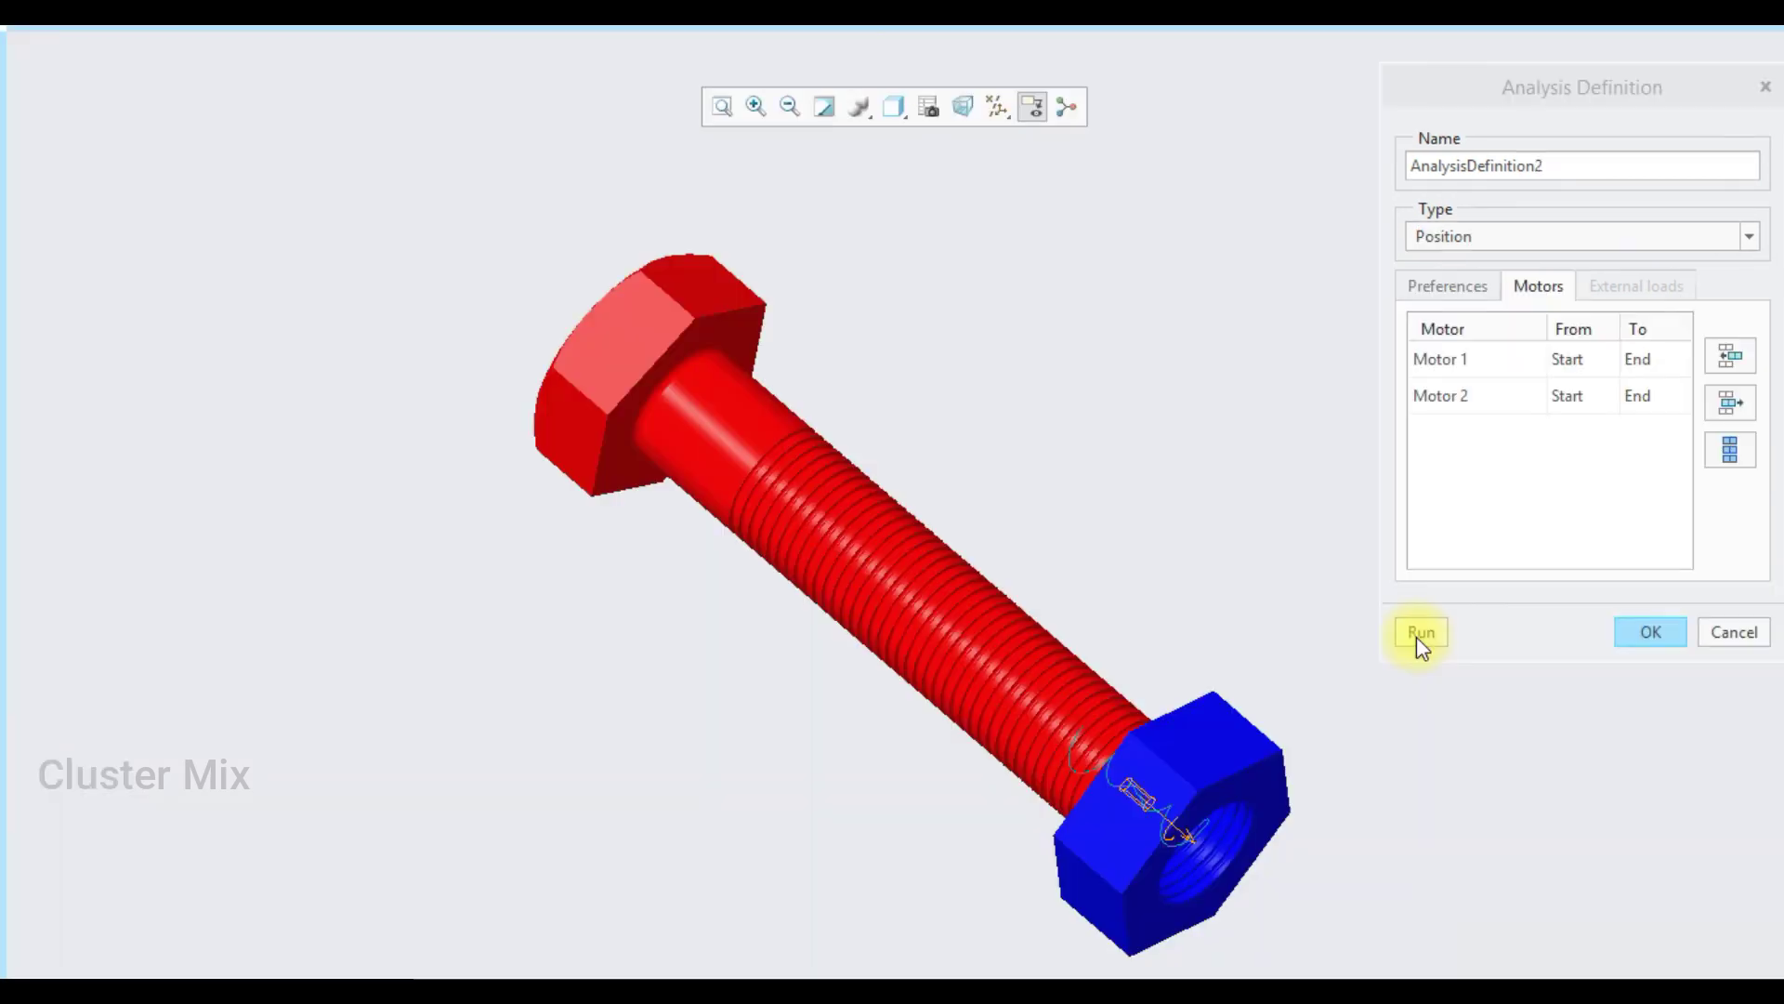
Step: Run the Position analysis AnalysisDefinition2 with Motor 1 and Motor 2 active from start to end
{"action": "left_click", "coordinate": [1420, 633]}
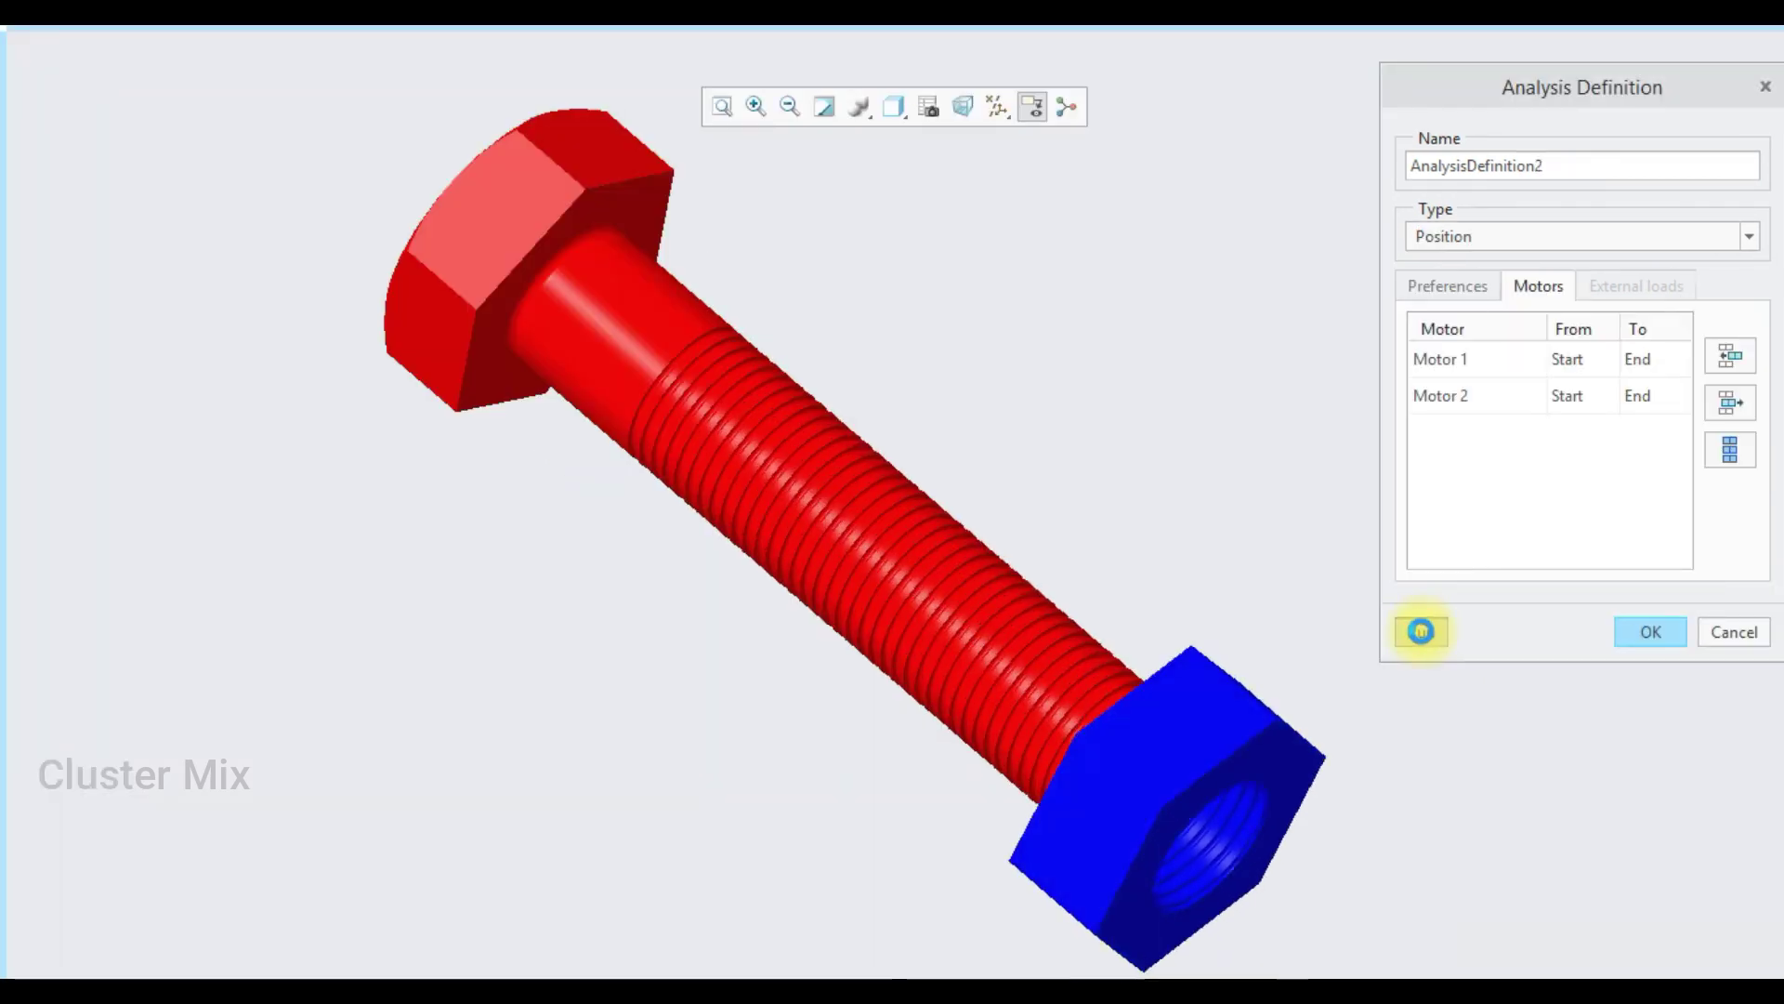